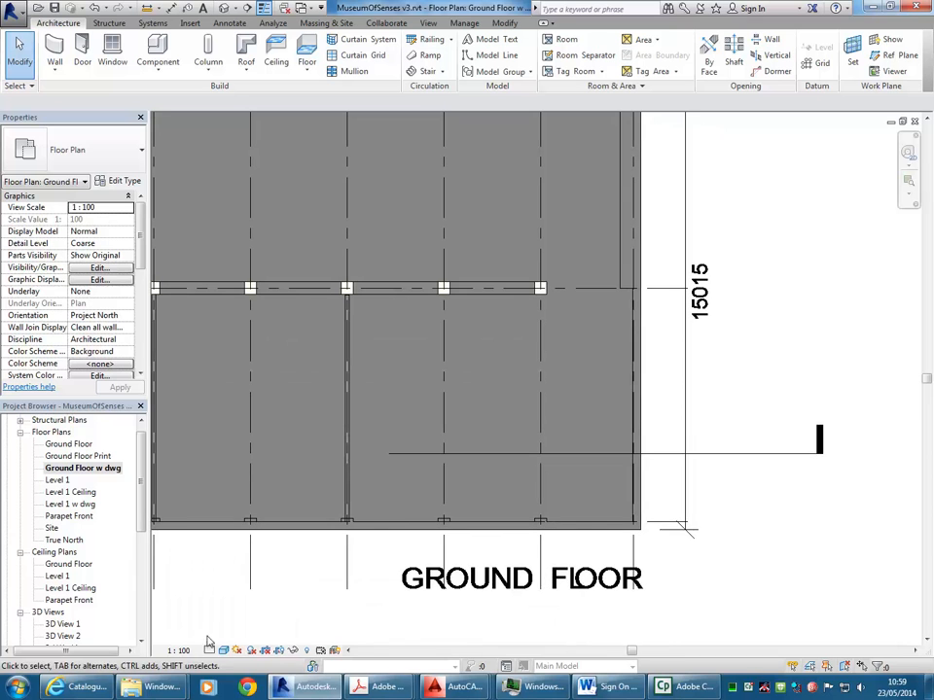
Switch the Ground Floor w dwg plan to the Wireframe visual style and view the café stair in the linked drawing
{"action": "left_click", "coordinate": [224, 650]}
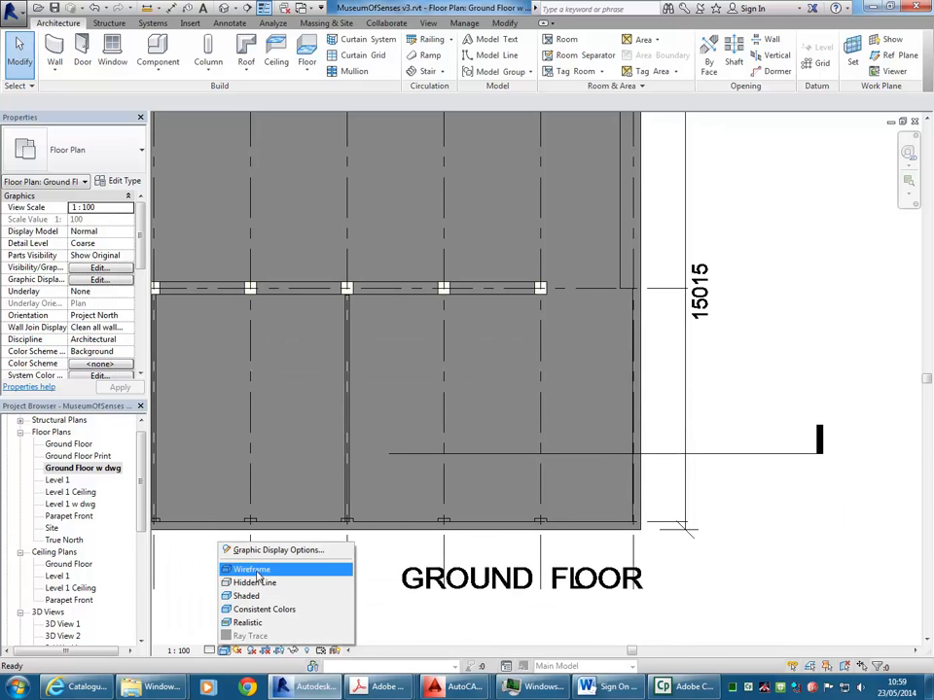
{"action": "left_click", "coordinate": [249, 570]}
{"action": "scroll", "coordinate": [604, 453], "scroll_direction": "up", "scroll_amount": 3}
{"action": "middle_click_drag", "start_coordinate": [604, 453], "coordinate": [508, 393]}
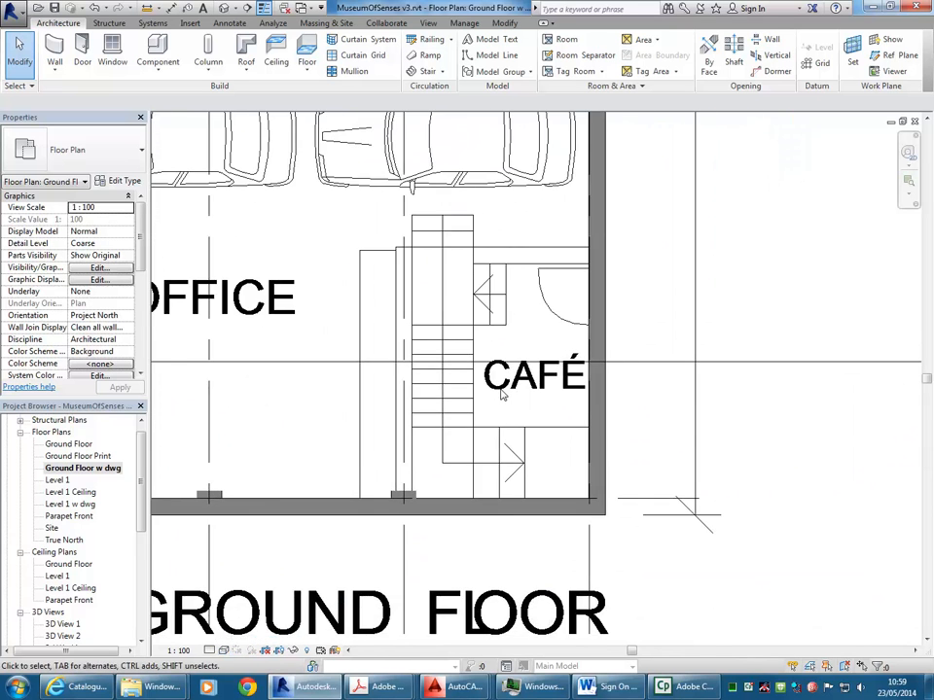
{"action": "scroll", "coordinate": [506, 398], "scroll_direction": "up", "scroll_amount": 1}
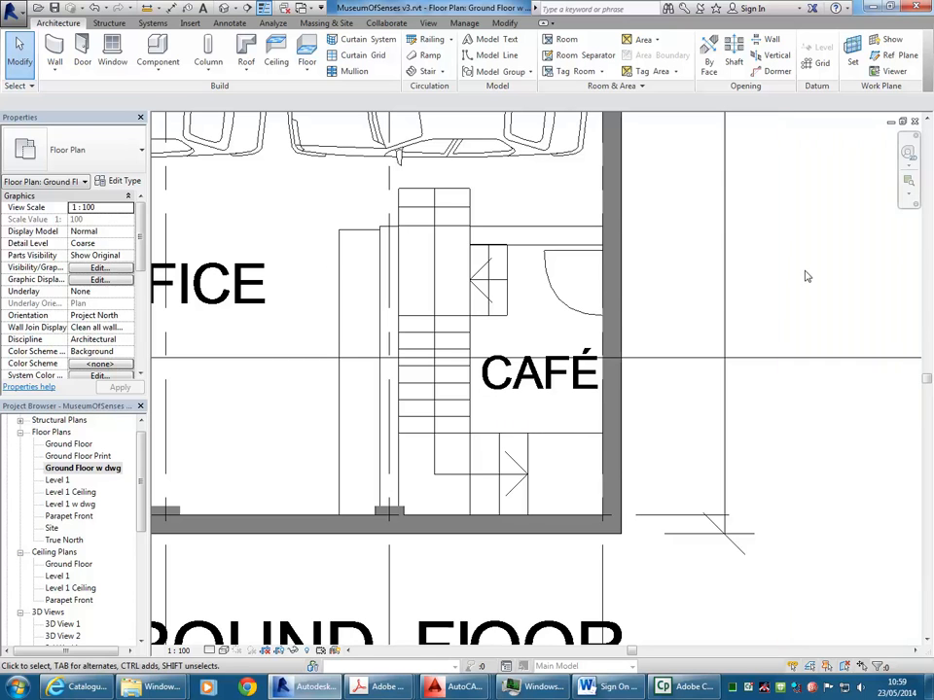
Start a new Stair by Sketch in the empty area beside the building, next to the elevation marker
{"action": "middle_click_drag", "start_coordinate": [806, 273], "coordinate": [414, 308]}
{"action": "middle_click_drag", "start_coordinate": [592, 302], "coordinate": [424, 379]}
{"action": "scroll", "coordinate": [477, 319], "scroll_direction": "down", "scroll_amount": 1}
{"action": "middle_click_drag", "start_coordinate": [560, 330], "coordinate": [441, 373]}
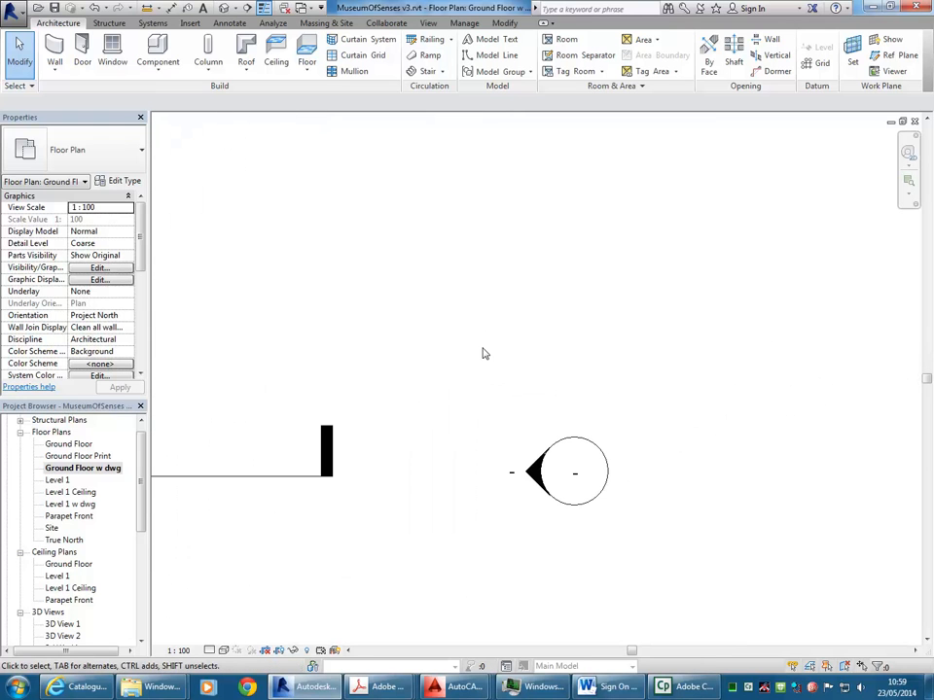
{"action": "left_click", "coordinate": [443, 73]}
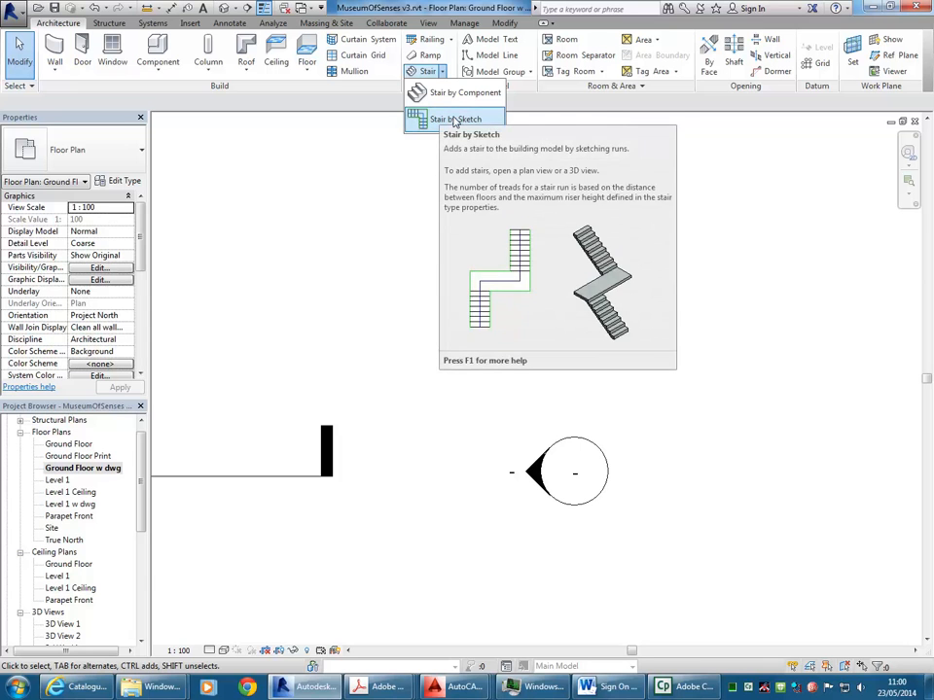
{"action": "left_click", "coordinate": [379, 102]}
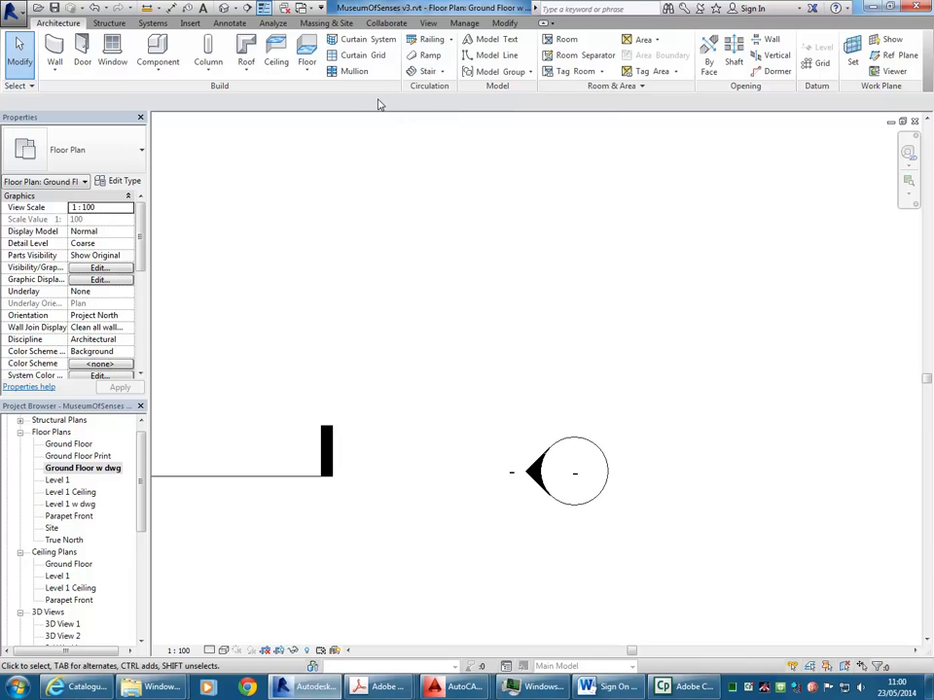
{"action": "left_click", "coordinate": [442, 72]}
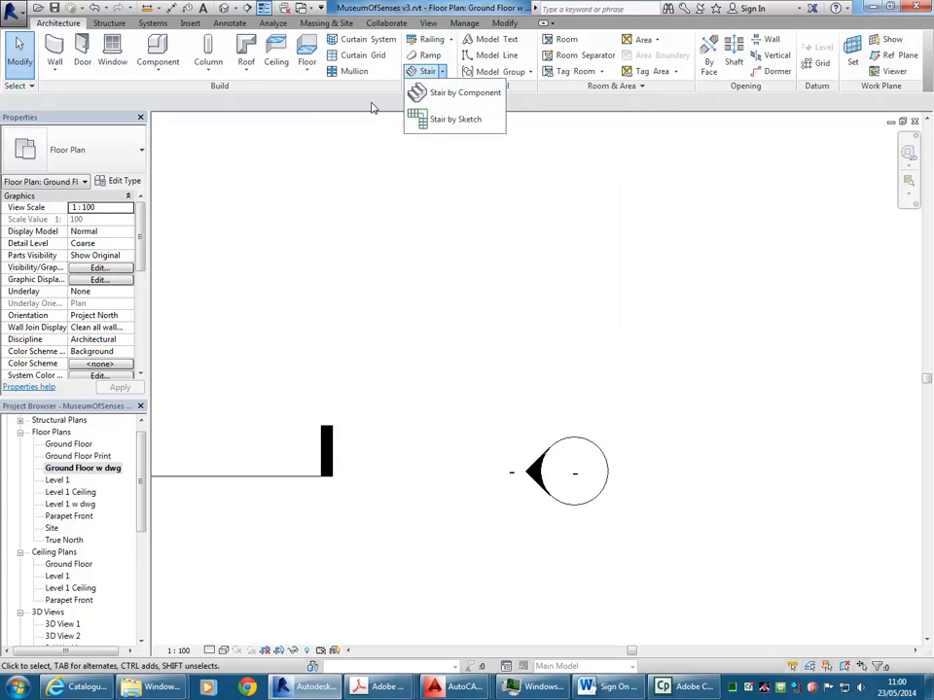
{"action": "left_click", "coordinate": [442, 72]}
{"action": "left_click", "coordinate": [443, 73]}
{"action": "left_click", "coordinate": [449, 120]}
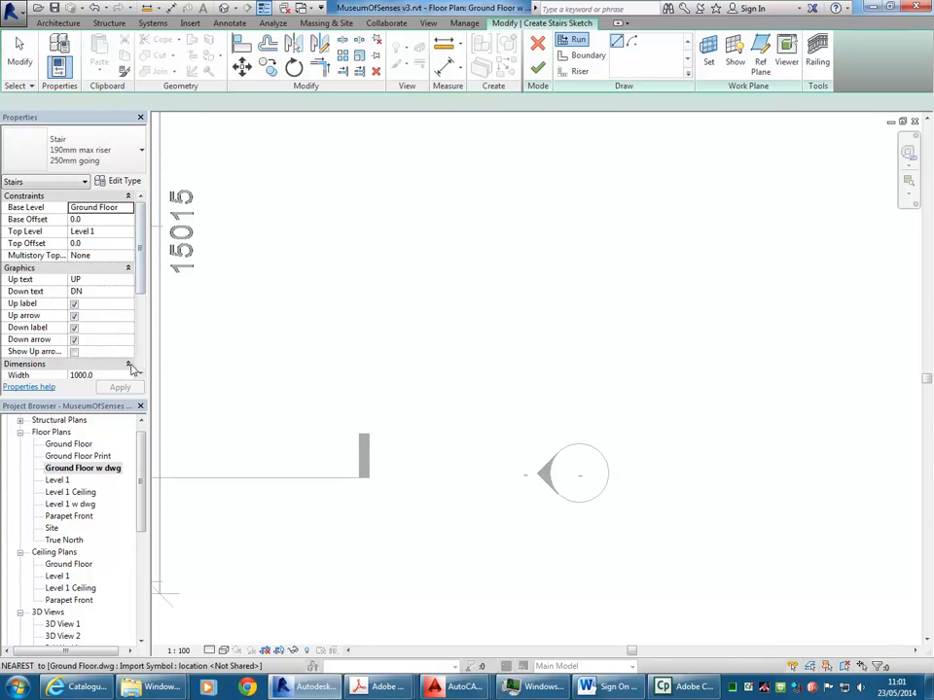
Constrain the stair with Ground Floor as the base level and Level 1 as the top level
{"action": "left_click", "coordinate": [115, 208]}
{"action": "left_click", "coordinate": [97, 207]}
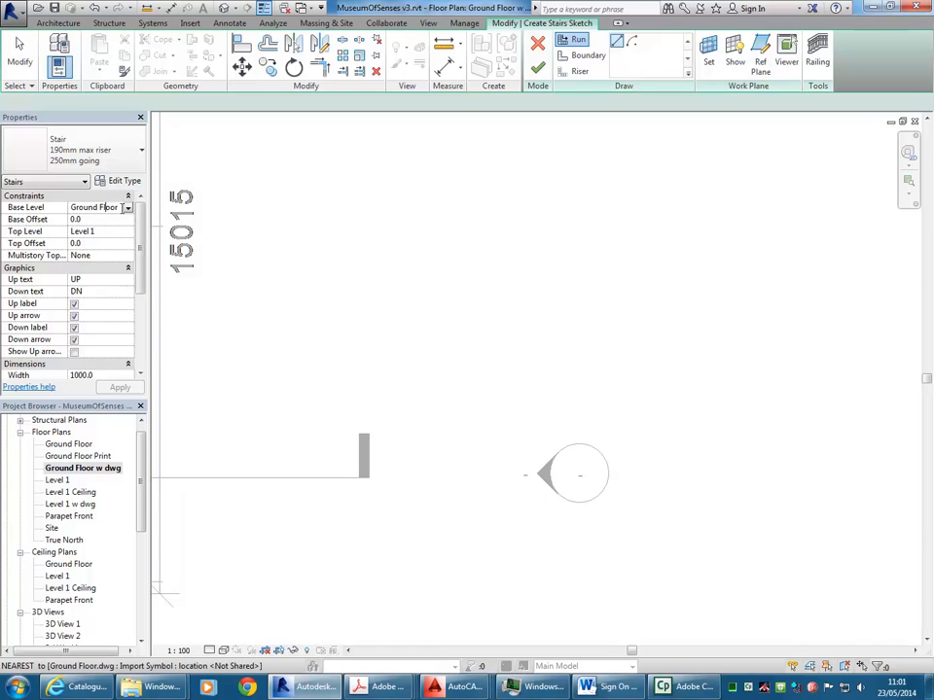
{"action": "left_click", "coordinate": [128, 208]}
{"action": "left_click", "coordinate": [128, 208]}
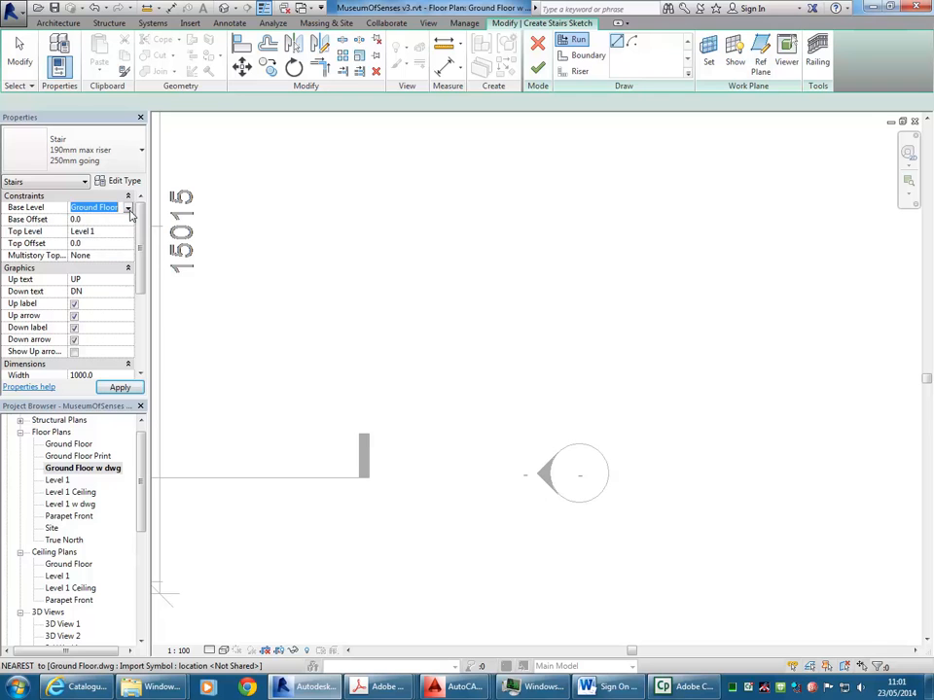
{"action": "left_click", "coordinate": [101, 233]}
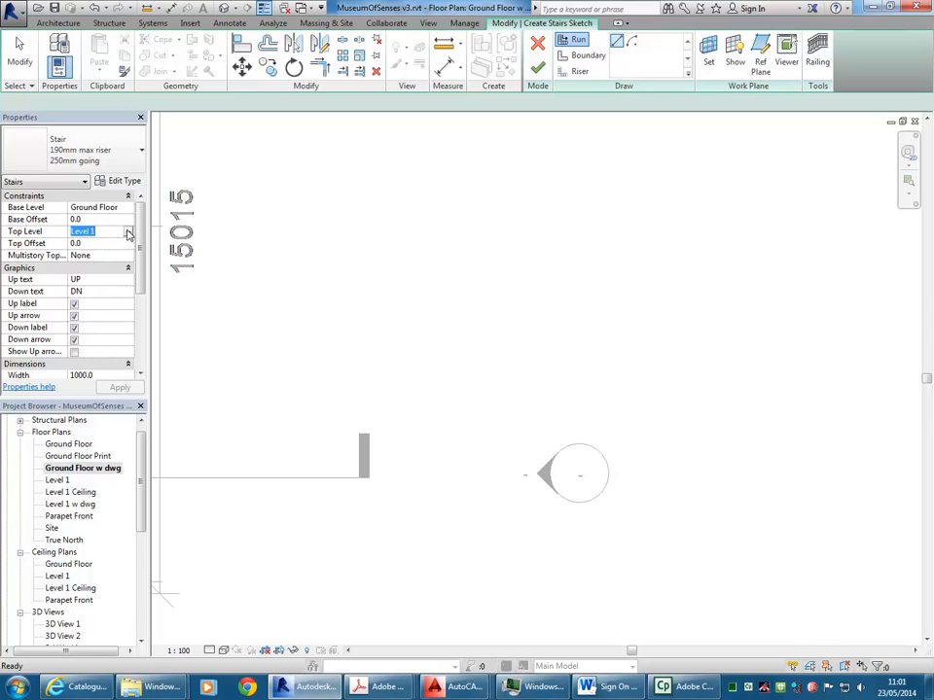
{"action": "left_click", "coordinate": [127, 232]}
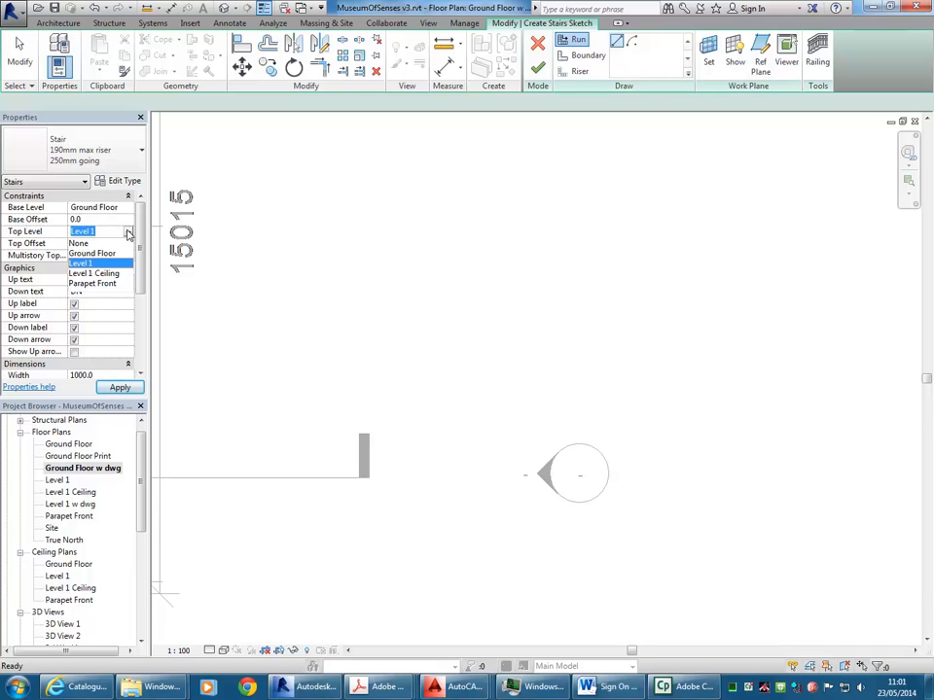
{"action": "left_click", "coordinate": [99, 265]}
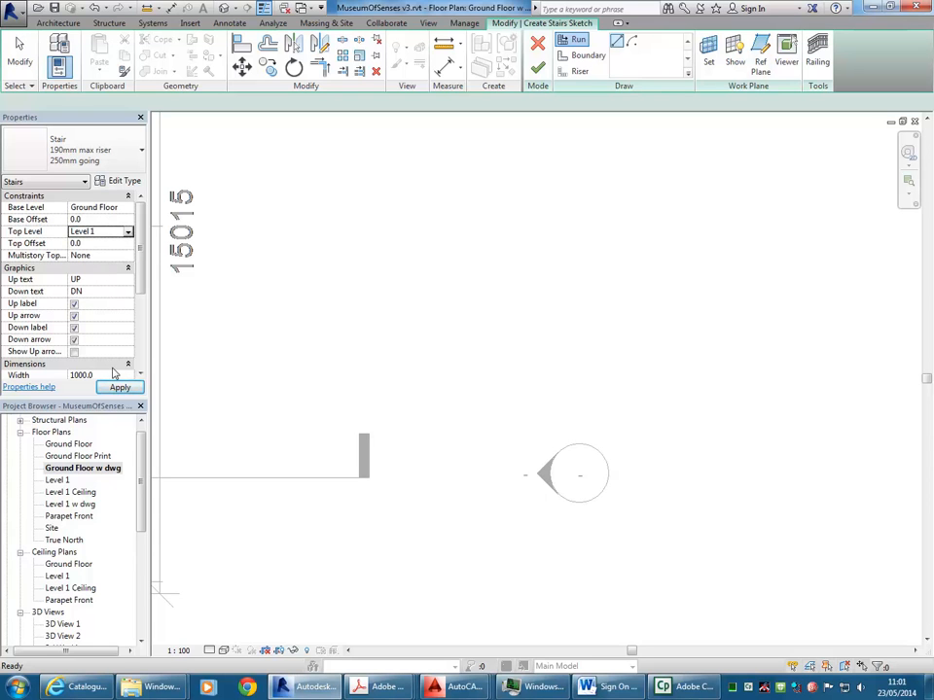
Set the stair's desired number of risers to 26
{"action": "scroll", "coordinate": [113, 321], "scroll_direction": "down", "scroll_amount": 3}
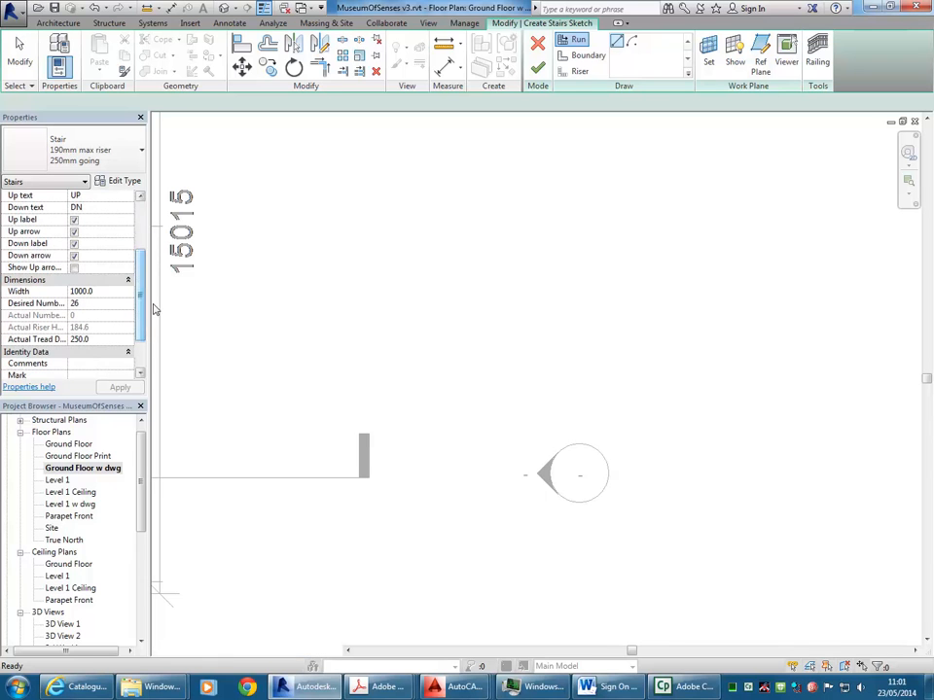
{"action": "left_click", "coordinate": [108, 303]}
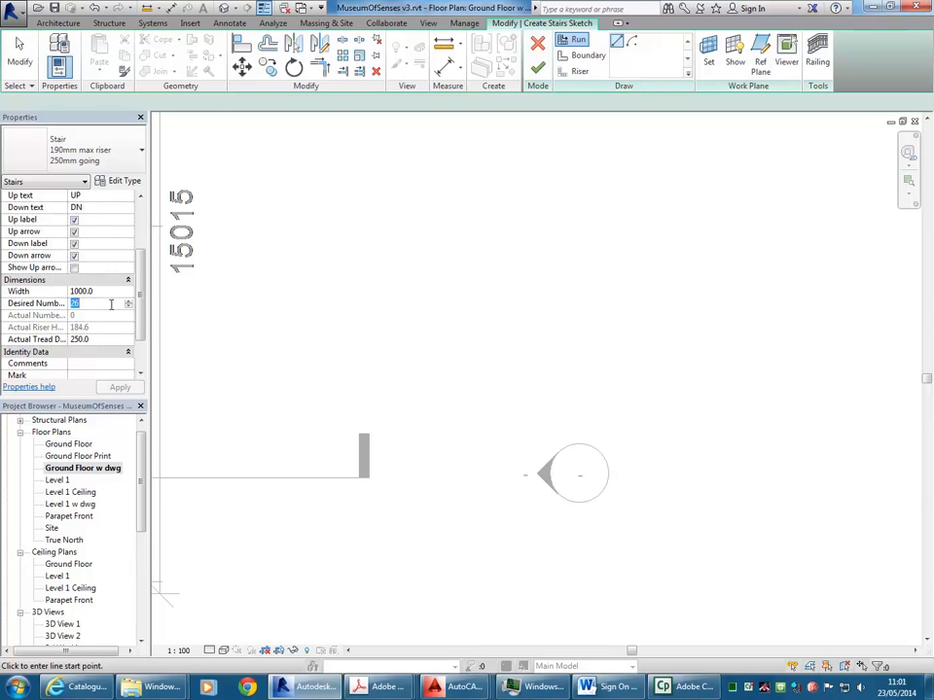
{"action": "scroll", "coordinate": [113, 228], "scroll_direction": "up", "scroll_amount": 3}
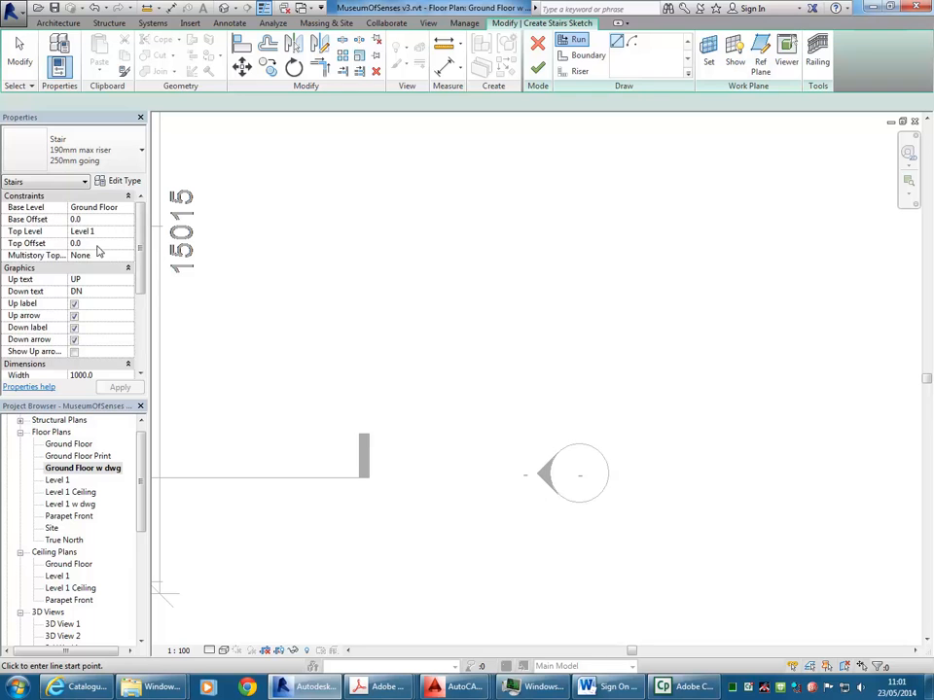
{"action": "left_click_drag", "start_coordinate": [142, 246], "coordinate": [142, 318]}
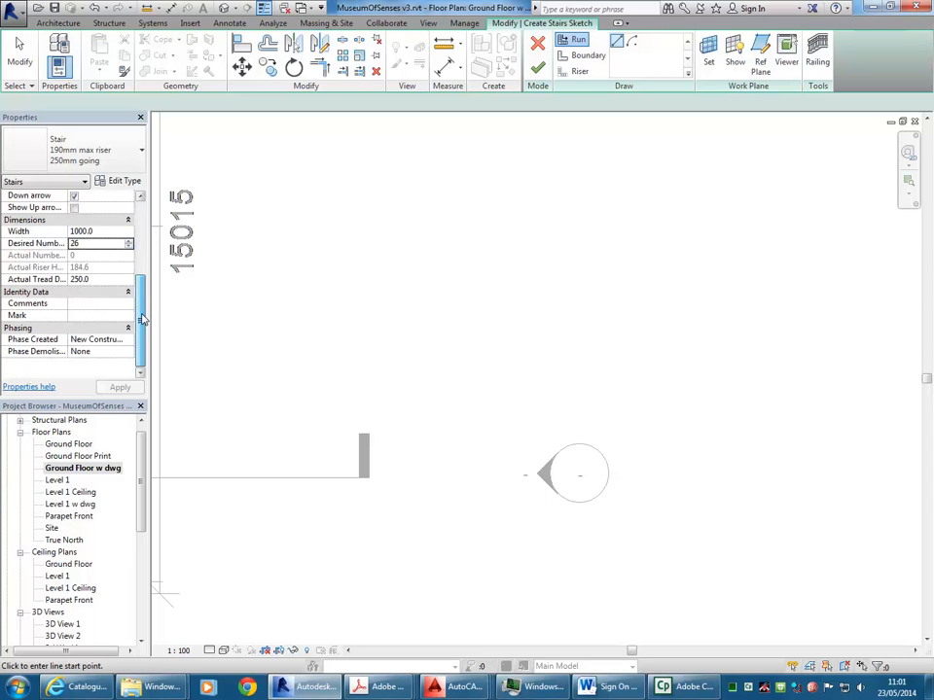
{"action": "double_click", "coordinate": [97, 247]}
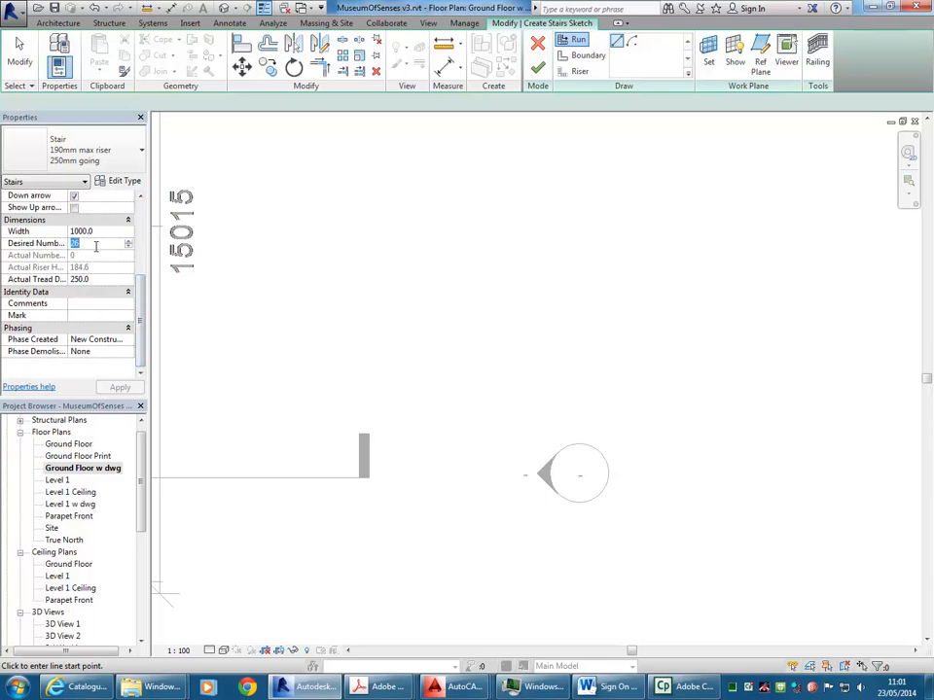
{"action": "type", "text": "26"}
Check the minimum tread depth and maximum riser height in the stair's type properties, leaving them unchanged
{"action": "left_click", "coordinate": [123, 183]}
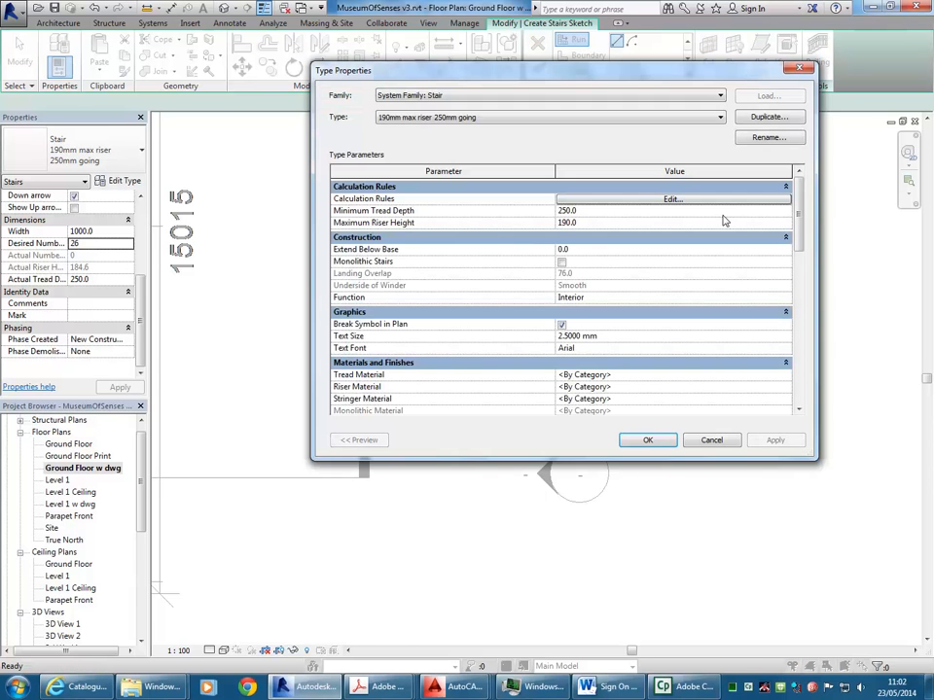
{"action": "left_click", "coordinate": [627, 223]}
{"action": "left_click", "coordinate": [715, 439]}
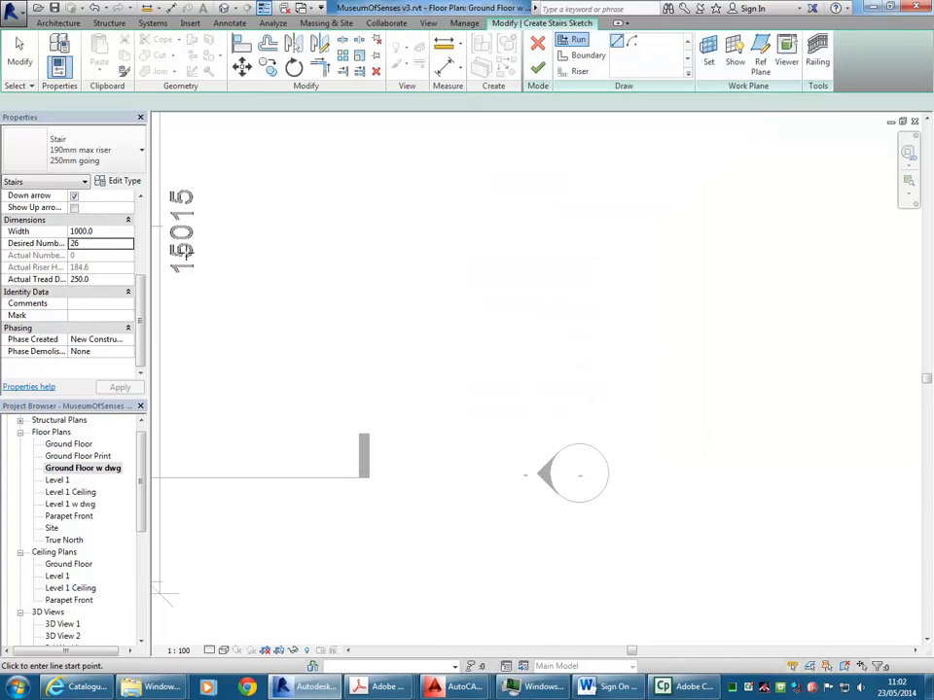
Set the stair width to 1200 mm, keeping the actual tread depth at 250 mm
{"action": "left_click", "coordinate": [98, 280]}
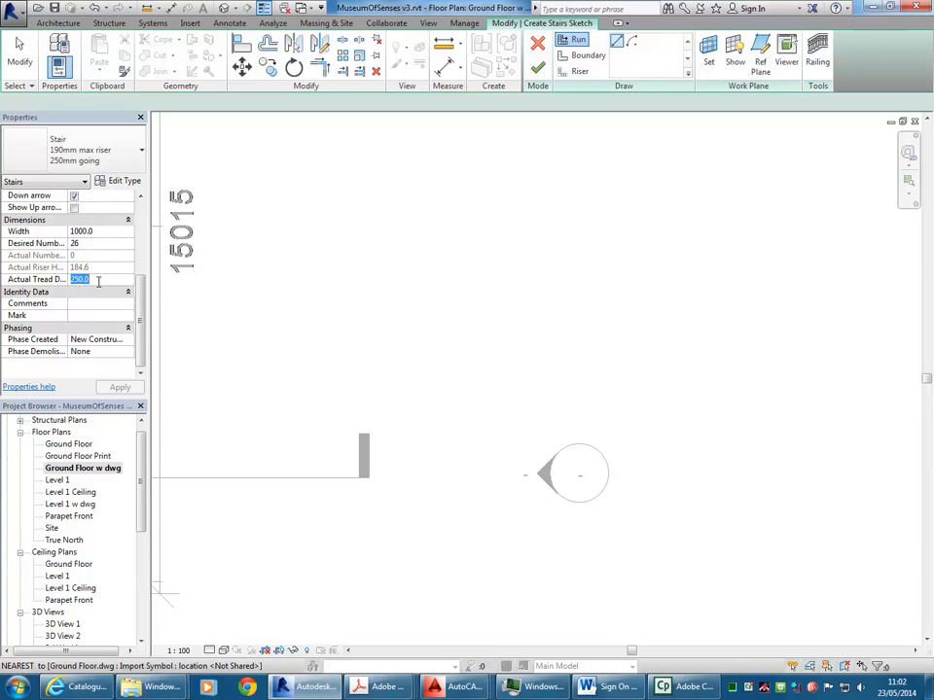
{"action": "middle_click_drag", "start_coordinate": [415, 302], "coordinate": [377, 339]}
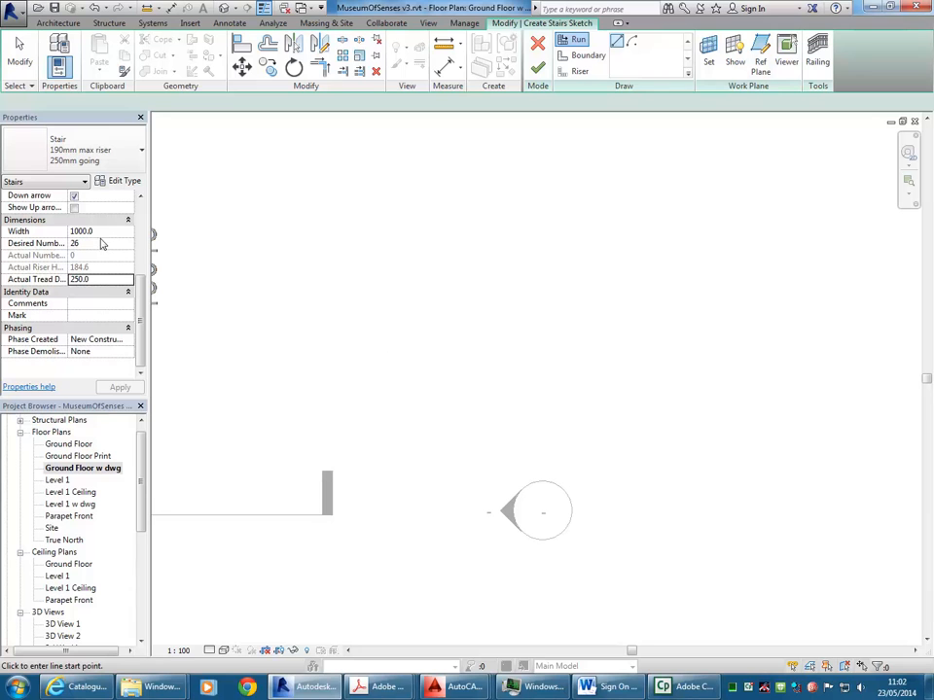
{"action": "left_click", "coordinate": [107, 231]}
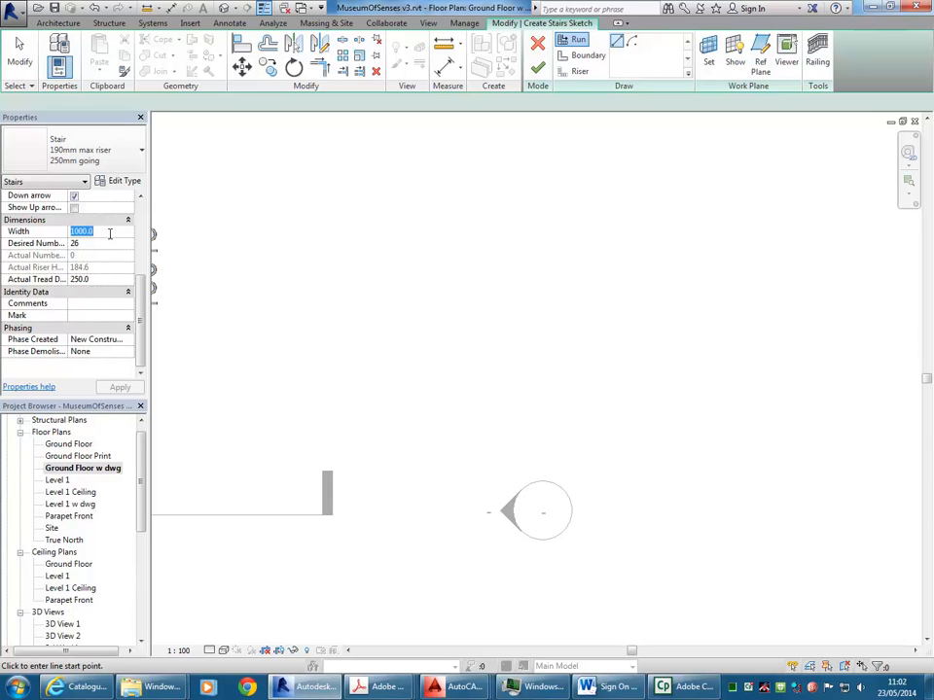
{"action": "type", "text": "1200.0"}
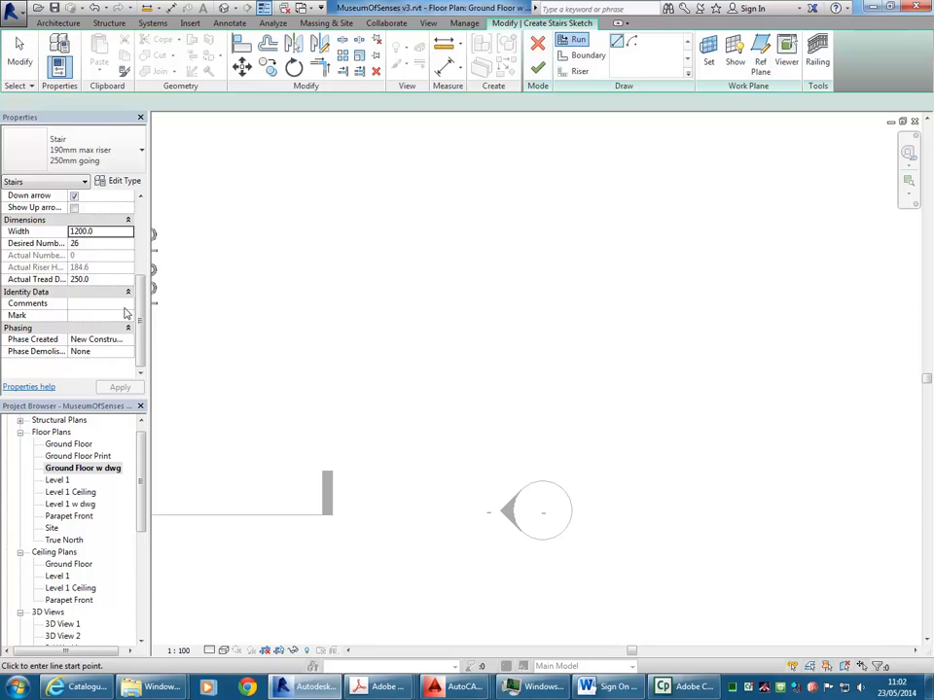
Sketch a straight vertical run of 26 risers, about 6250 mm long, in the empty area beside the building and finish the stair
{"action": "left_click_drag", "start_coordinate": [142, 334], "coordinate": [139, 274]}
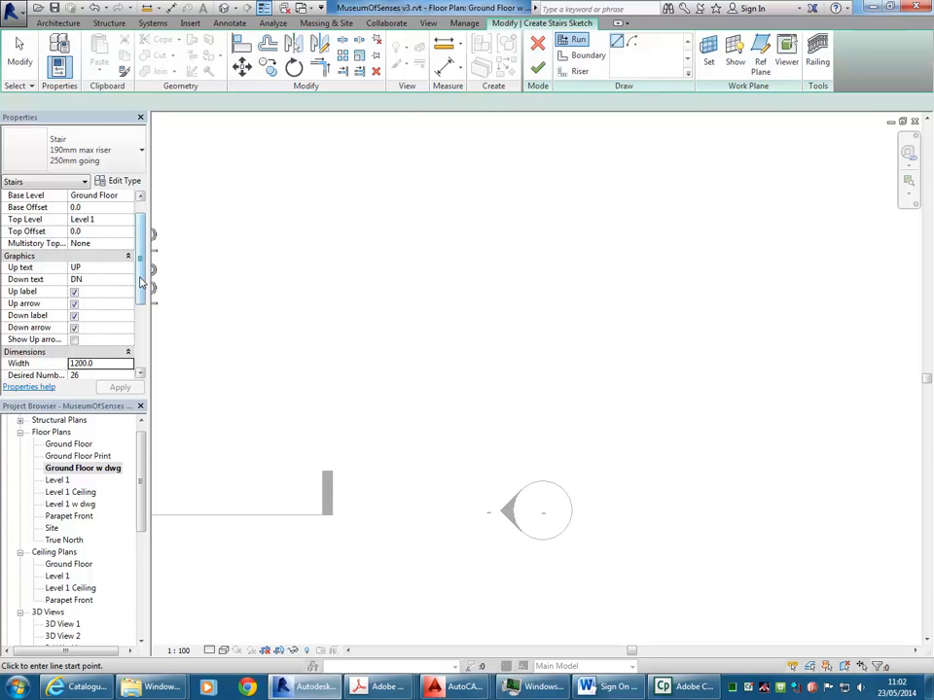
{"action": "scroll", "coordinate": [139, 243], "scroll_direction": "up", "scroll_amount": 1}
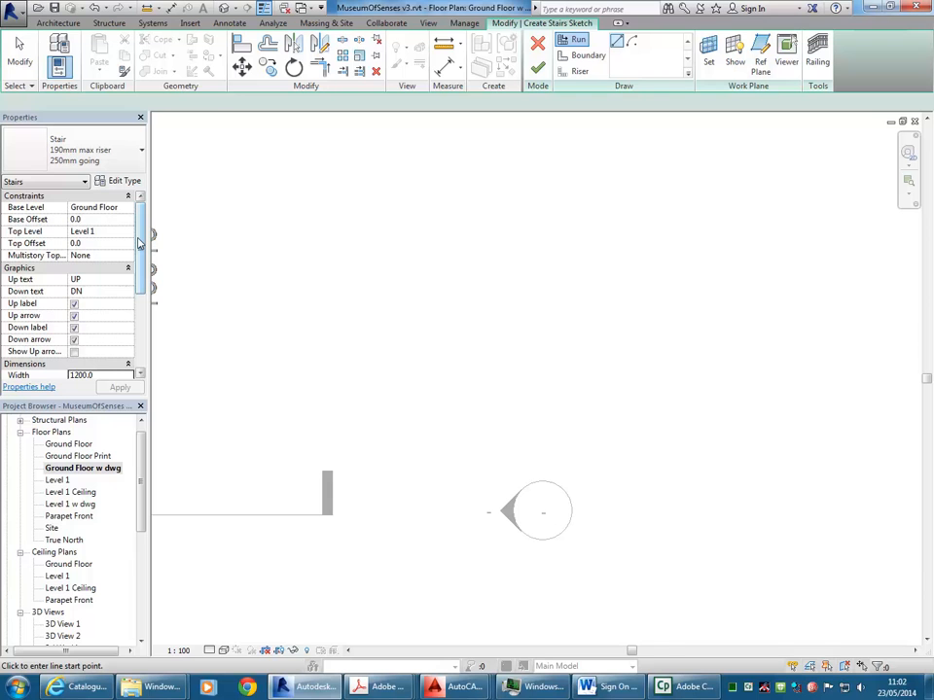
{"action": "left_click_drag", "start_coordinate": [139, 243], "coordinate": [142, 302]}
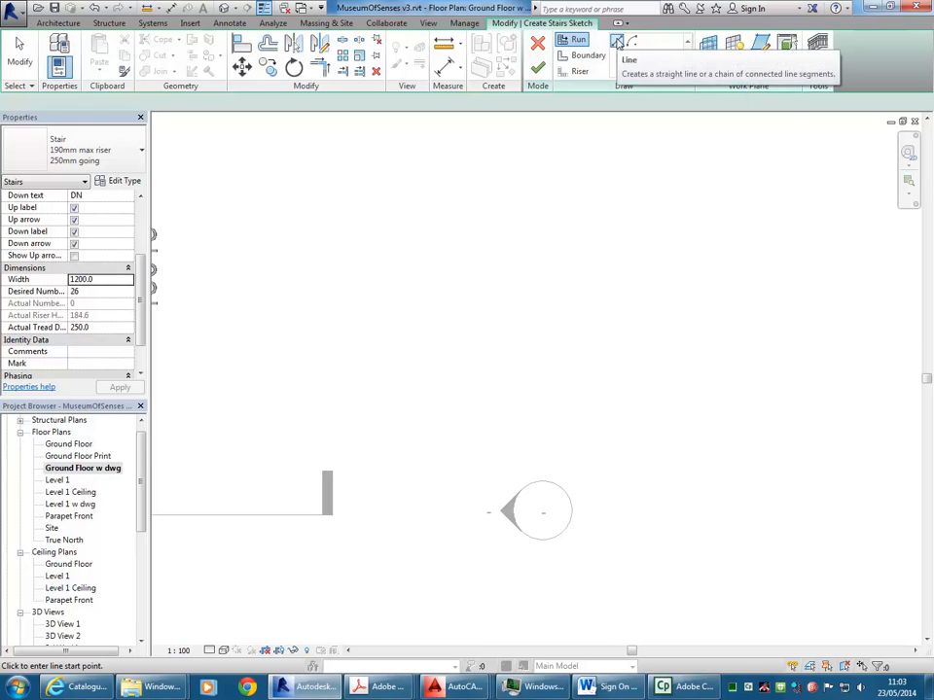
{"action": "scroll", "coordinate": [483, 339], "scroll_direction": "down", "scroll_amount": 3}
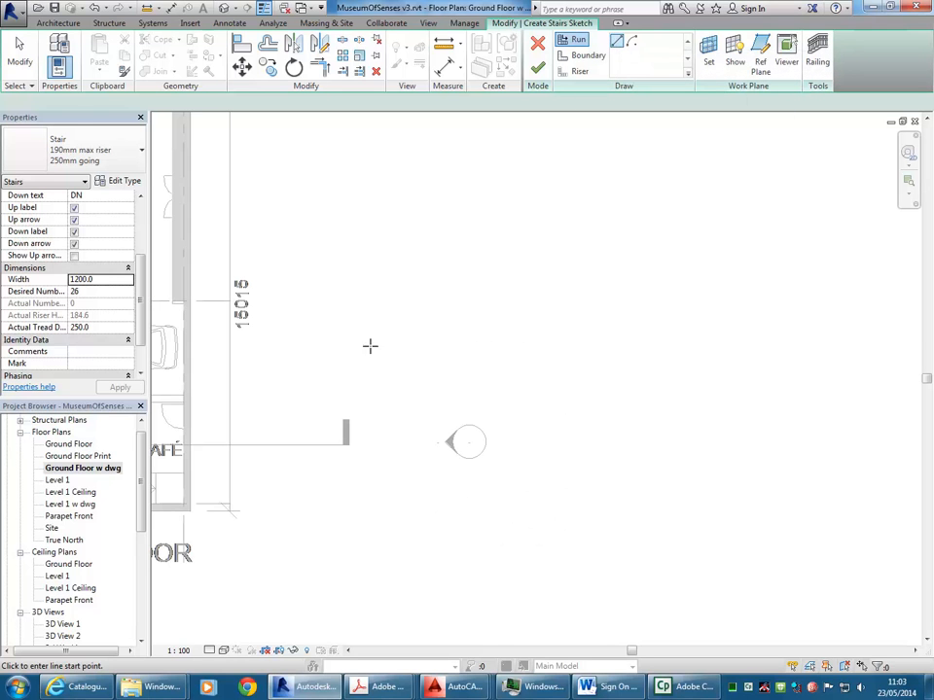
{"action": "middle_click_drag", "start_coordinate": [369, 346], "coordinate": [423, 397]}
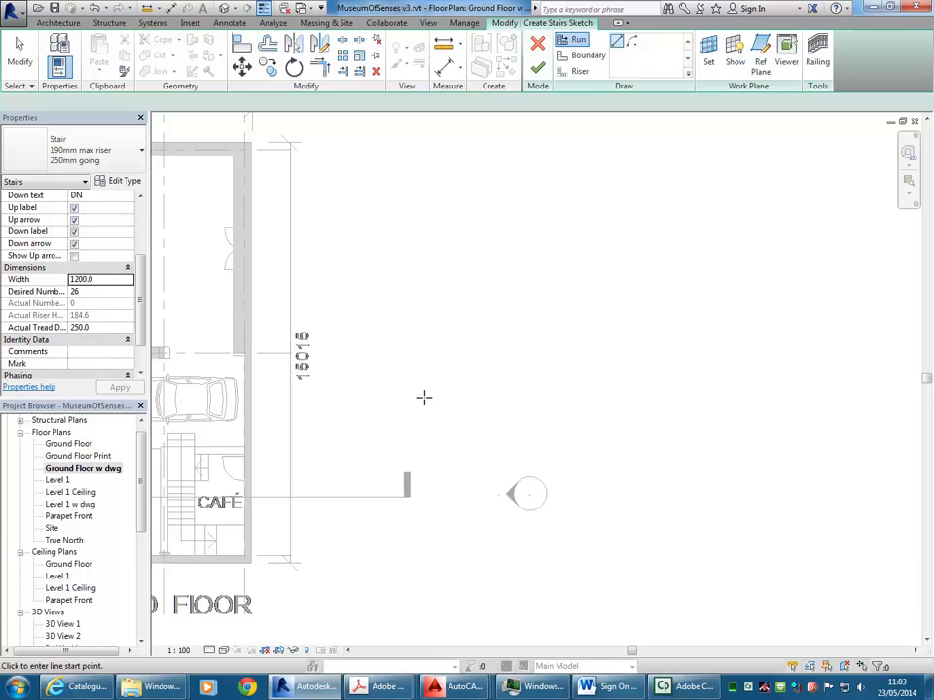
{"action": "left_click", "coordinate": [461, 465]}
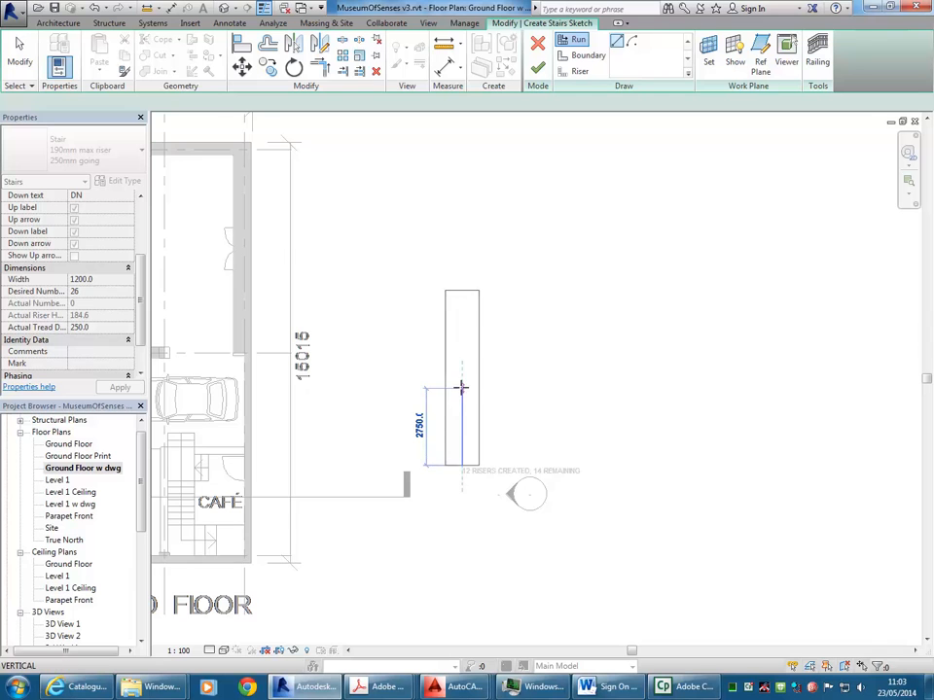
{"action": "scroll", "coordinate": [461, 387], "scroll_direction": "up", "scroll_amount": 1}
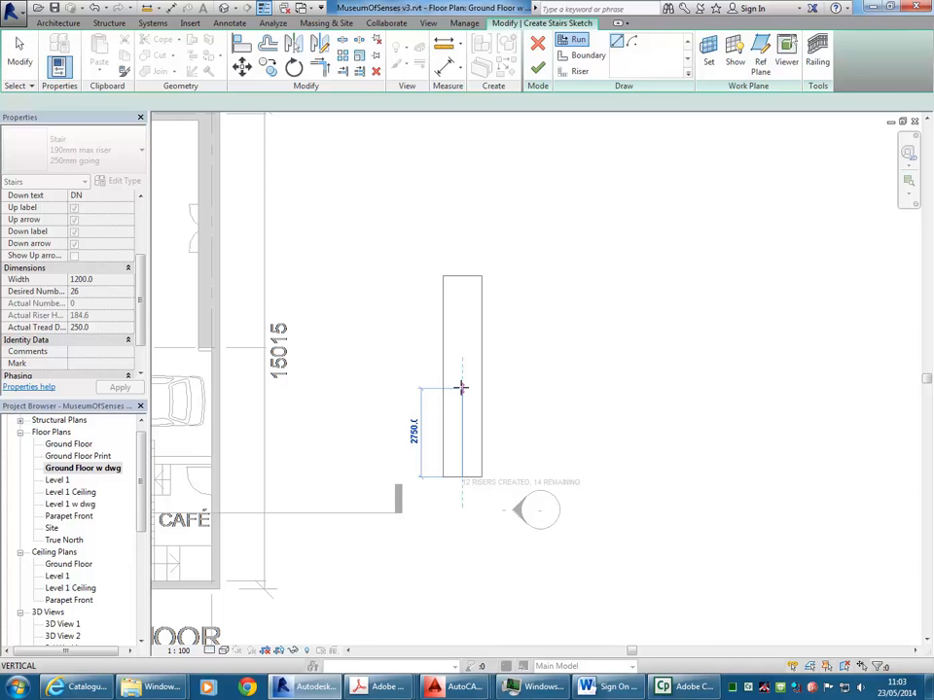
{"action": "left_click", "coordinate": [284, 377]}
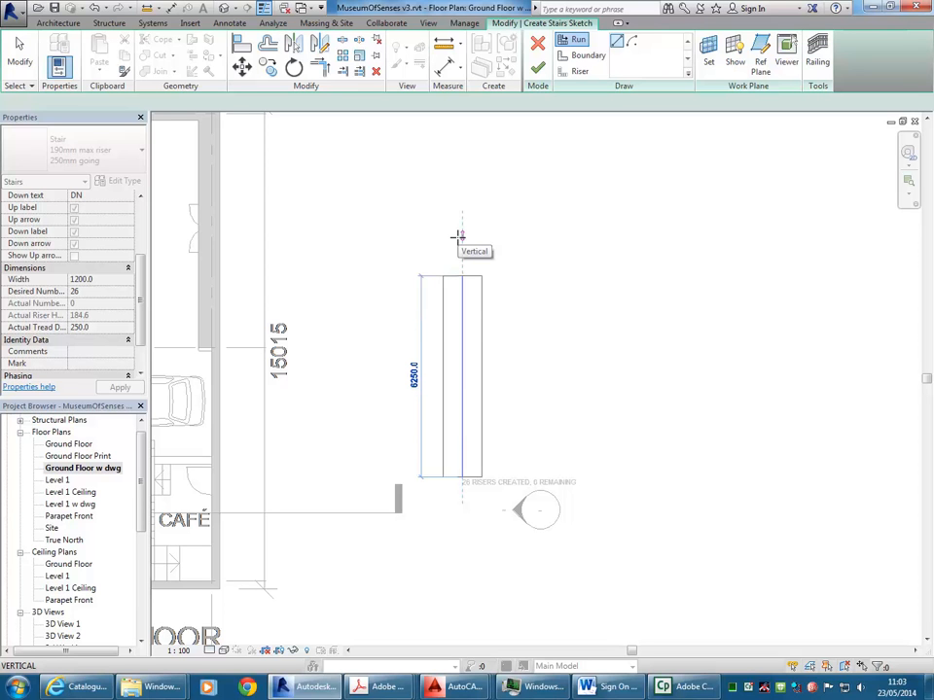
{"action": "left_click", "coordinate": [460, 237]}
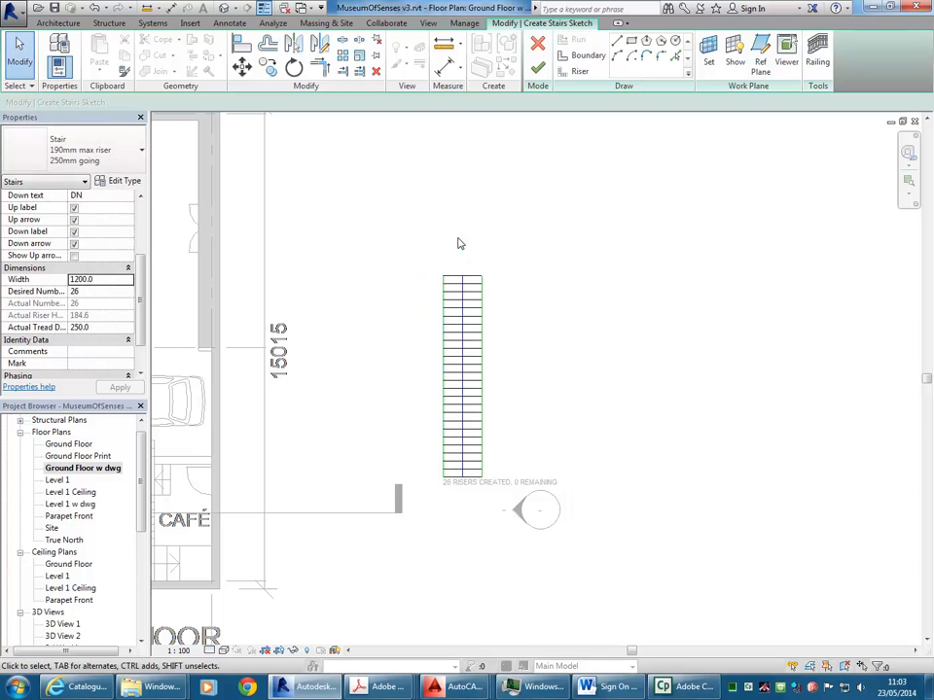
{"action": "left_click", "coordinate": [536, 70]}
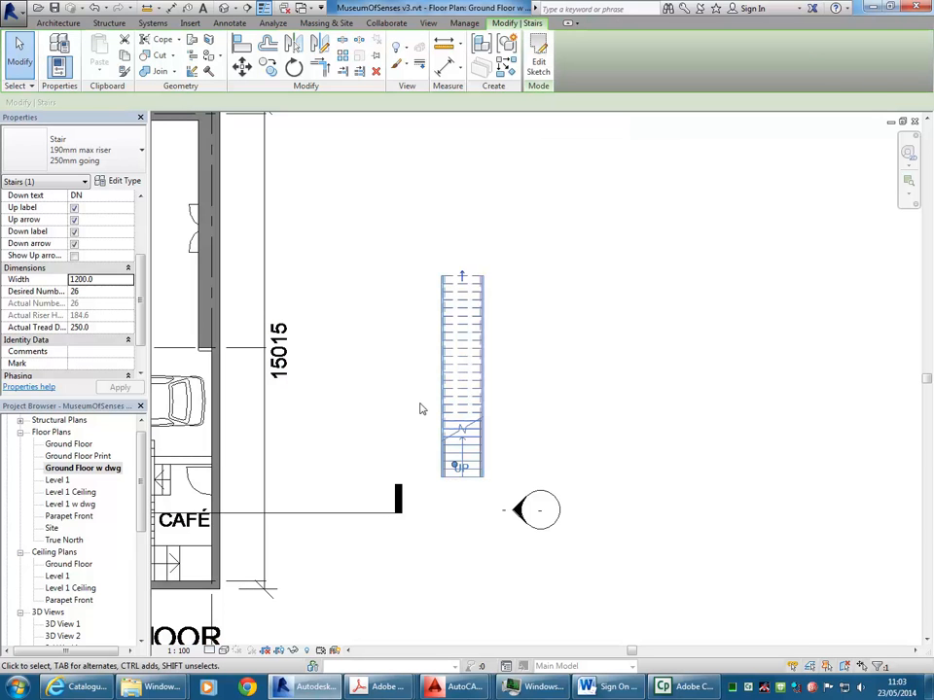
{"action": "key", "text": "Escape"}
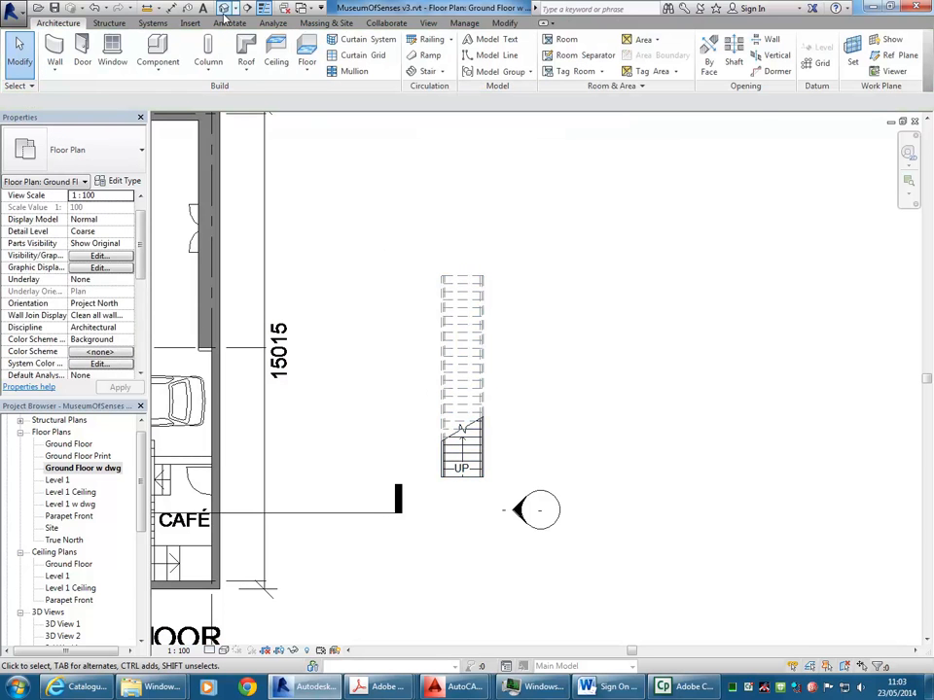
Delete both railings from the straight stair in the 3D view
{"action": "left_click", "coordinate": [223, 8]}
{"action": "scroll", "coordinate": [698, 392], "scroll_direction": "up", "scroll_amount": 5}
{"action": "middle_click_drag", "start_coordinate": [698, 392], "coordinate": [589, 351], "text": "shift"}
{"action": "scroll", "coordinate": [646, 310], "scroll_direction": "up", "scroll_amount": 2}
{"action": "middle_click_drag", "start_coordinate": [646, 311], "coordinate": [600, 438], "text": "shift"}
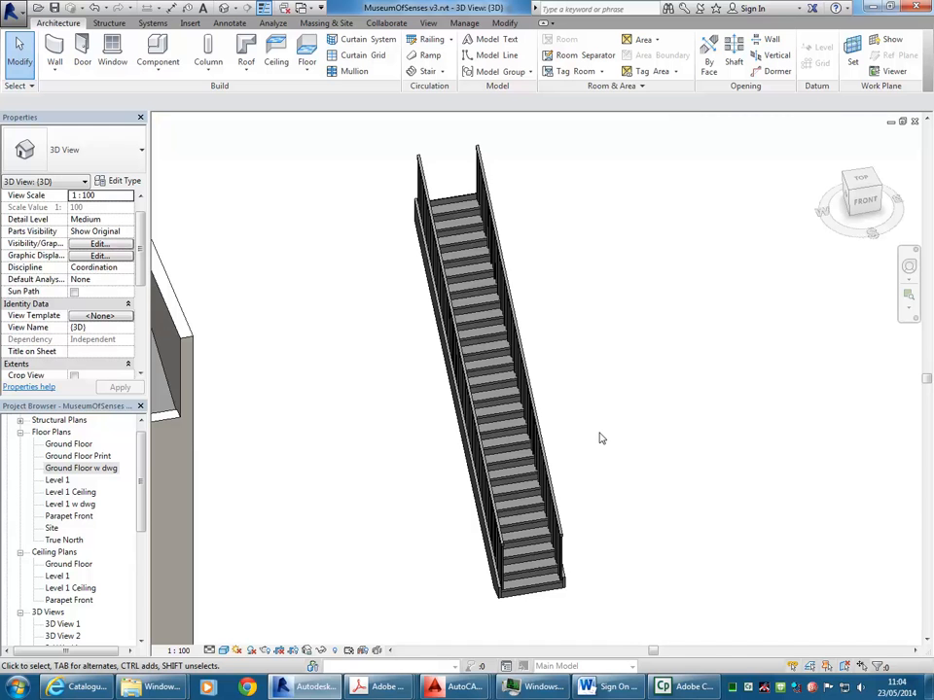
{"action": "scroll", "coordinate": [435, 180], "scroll_direction": "up", "scroll_amount": 5}
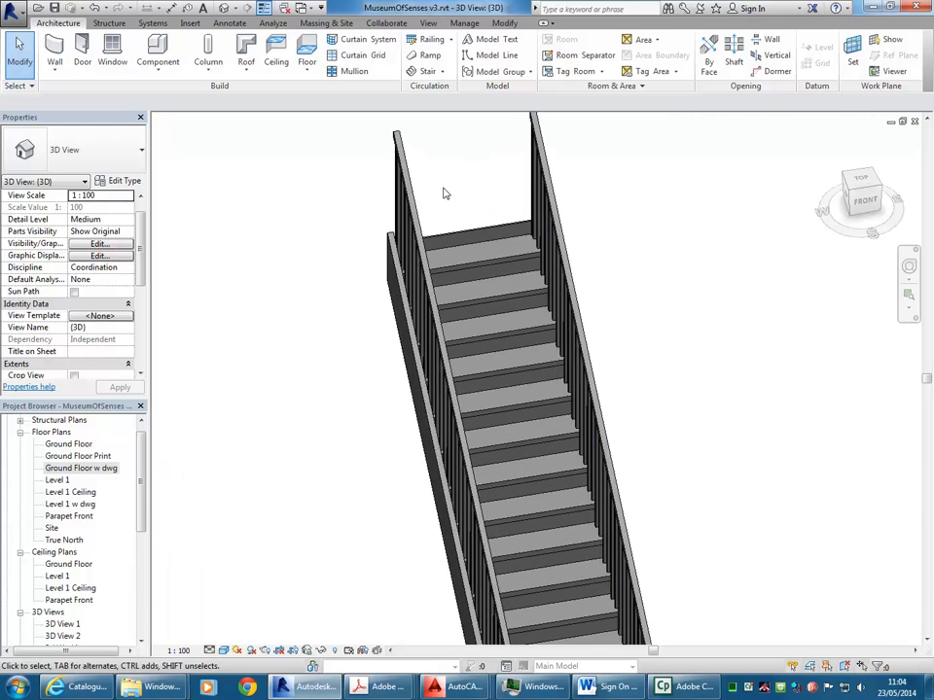
{"action": "left_click", "coordinate": [553, 194]}
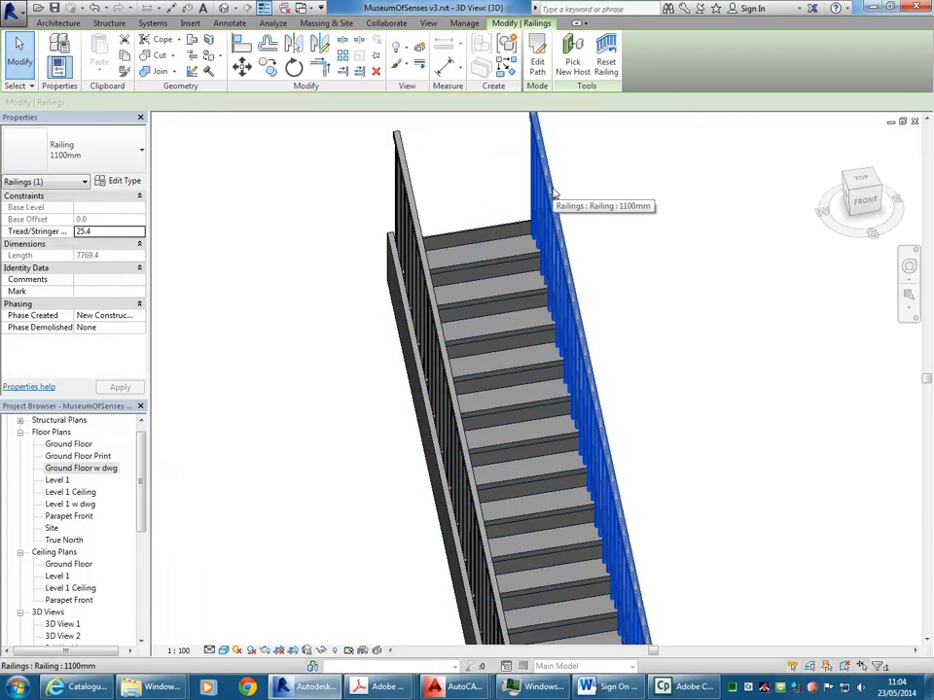
{"action": "key", "text": "Delete"}
{"action": "left_click", "coordinate": [401, 185]}
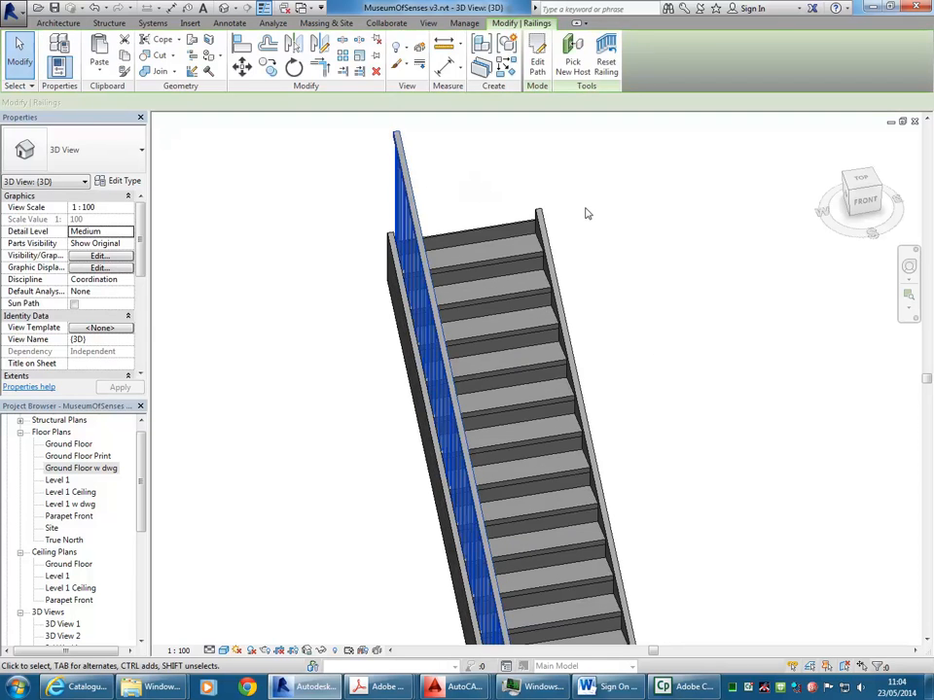
{"action": "key", "text": "Delete"}
Delete the straight stair from the model
{"action": "left_click", "coordinate": [525, 261]}
{"action": "scroll", "coordinate": [525, 250], "scroll_direction": "down", "scroll_amount": 4}
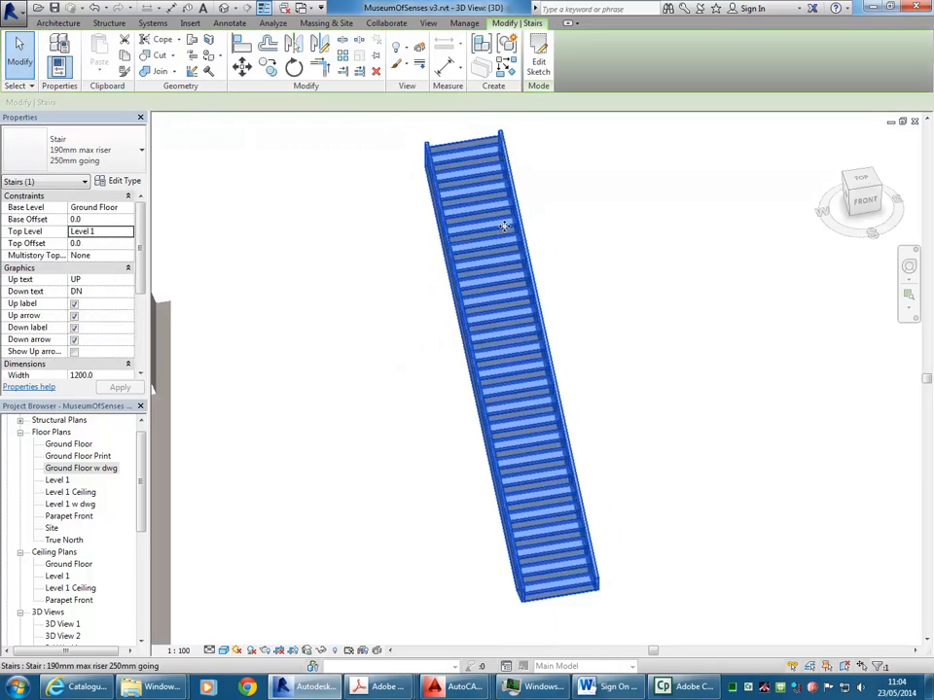
{"action": "key", "text": "Delete"}
Sketch a curved run of 26 risers with a radius of about 1490 mm beside the building in Ground Floor w dwg and finish the stair
{"action": "double_click", "coordinate": [60, 469]}
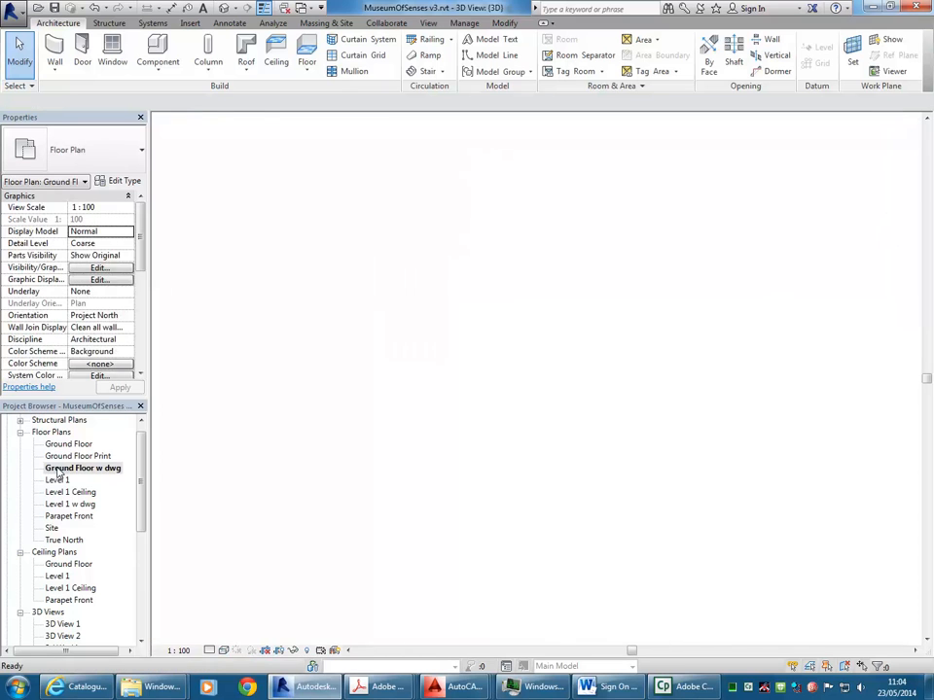
{"action": "middle_click_drag", "start_coordinate": [604, 340], "coordinate": [562, 412]}
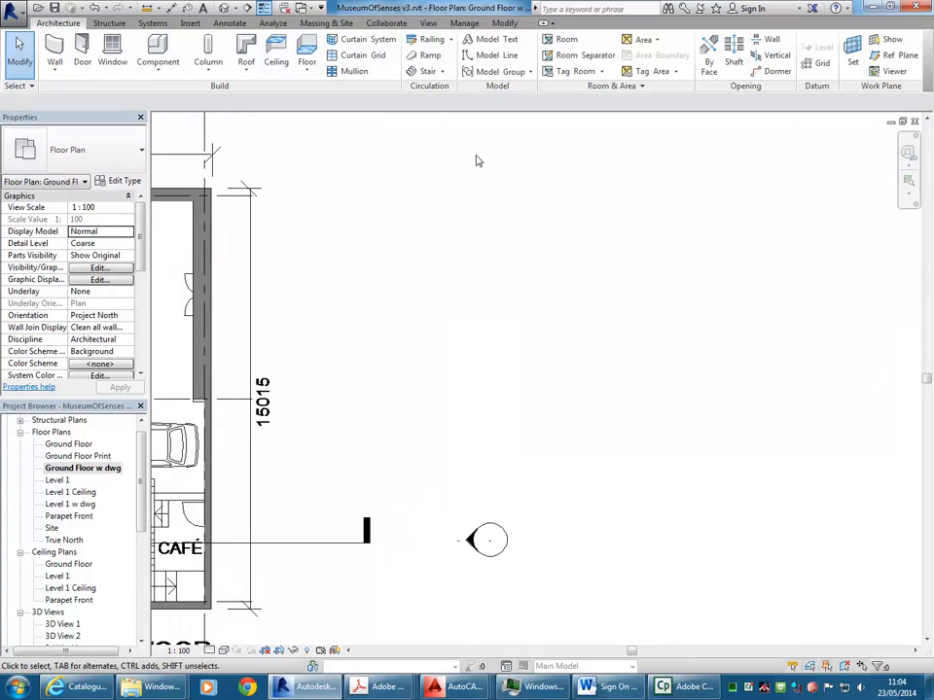
{"action": "left_click", "coordinate": [442, 71]}
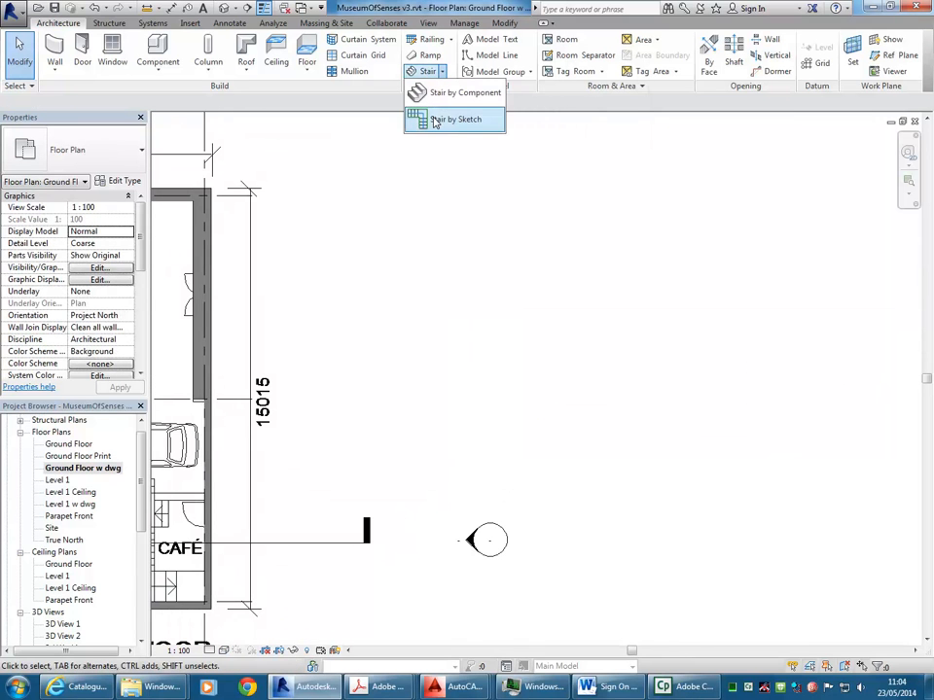
{"action": "left_click", "coordinate": [436, 121]}
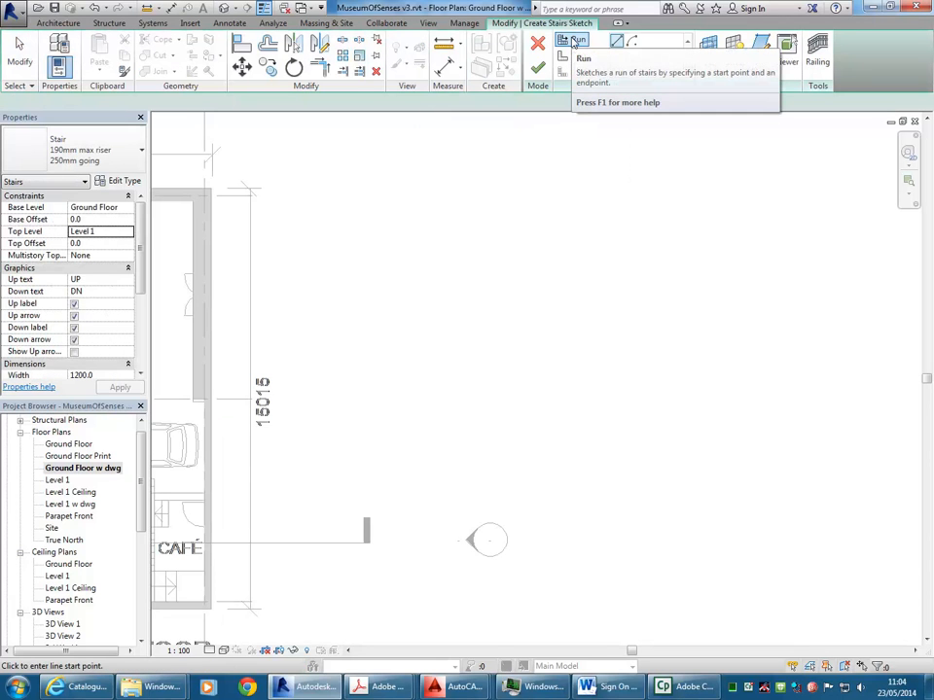
{"action": "left_click", "coordinate": [631, 42]}
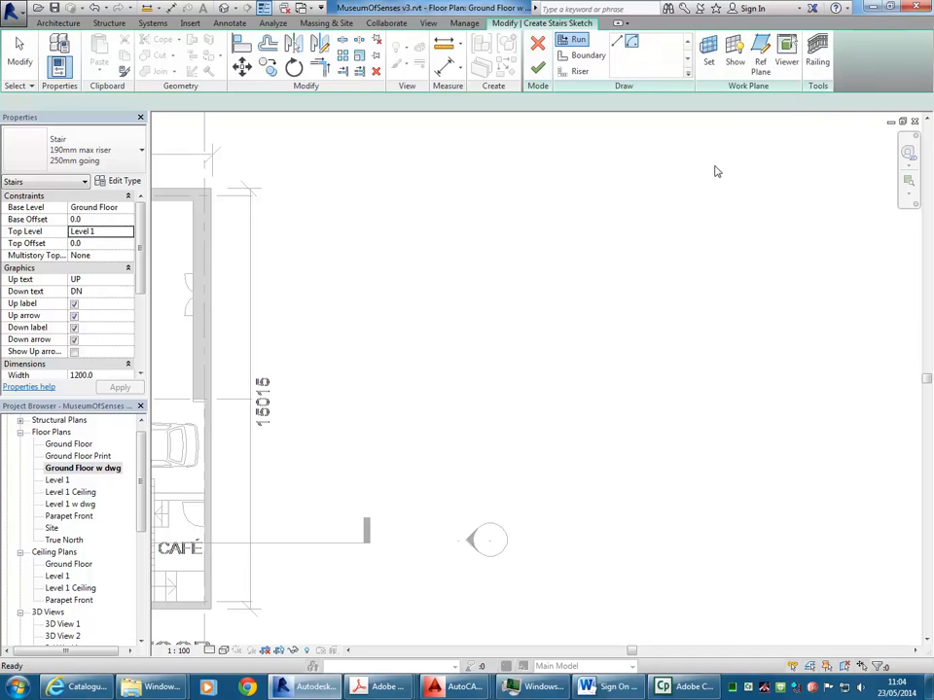
{"action": "left_click", "coordinate": [492, 395]}
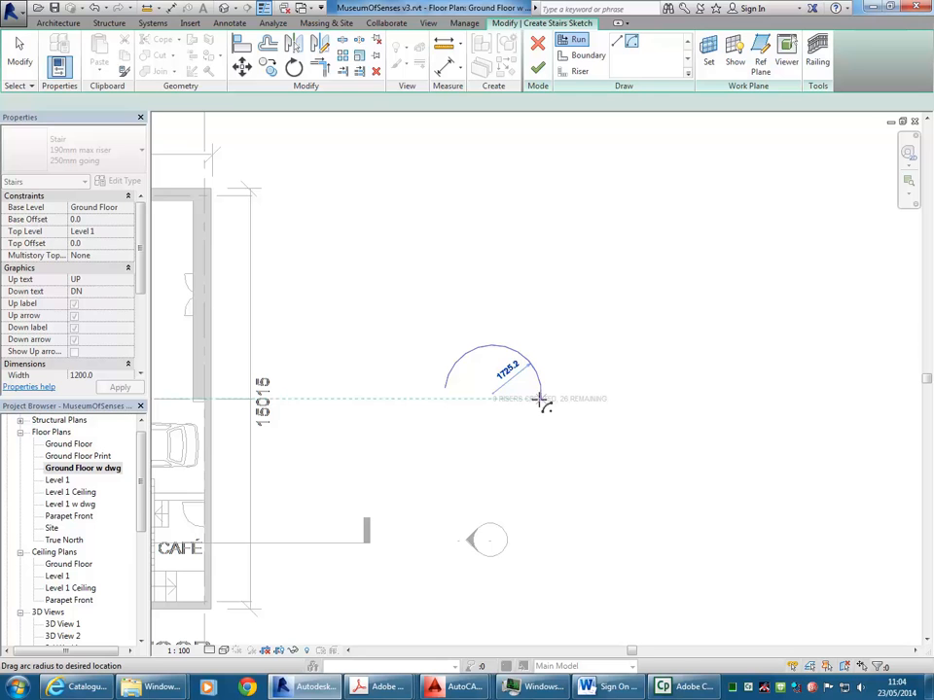
{"action": "left_click", "coordinate": [533, 398]}
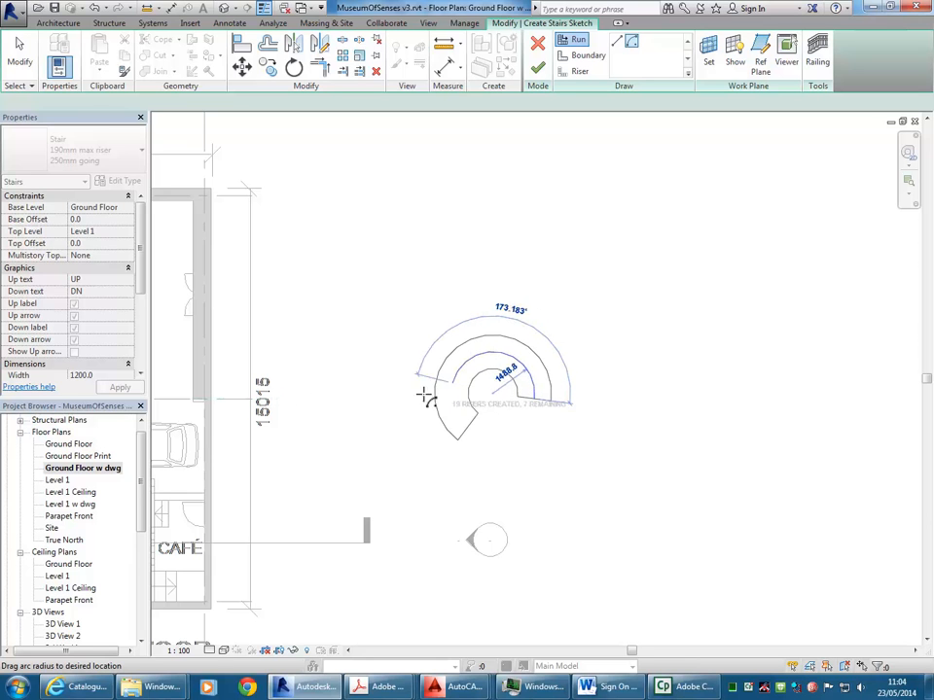
{"action": "left_click", "coordinate": [514, 469]}
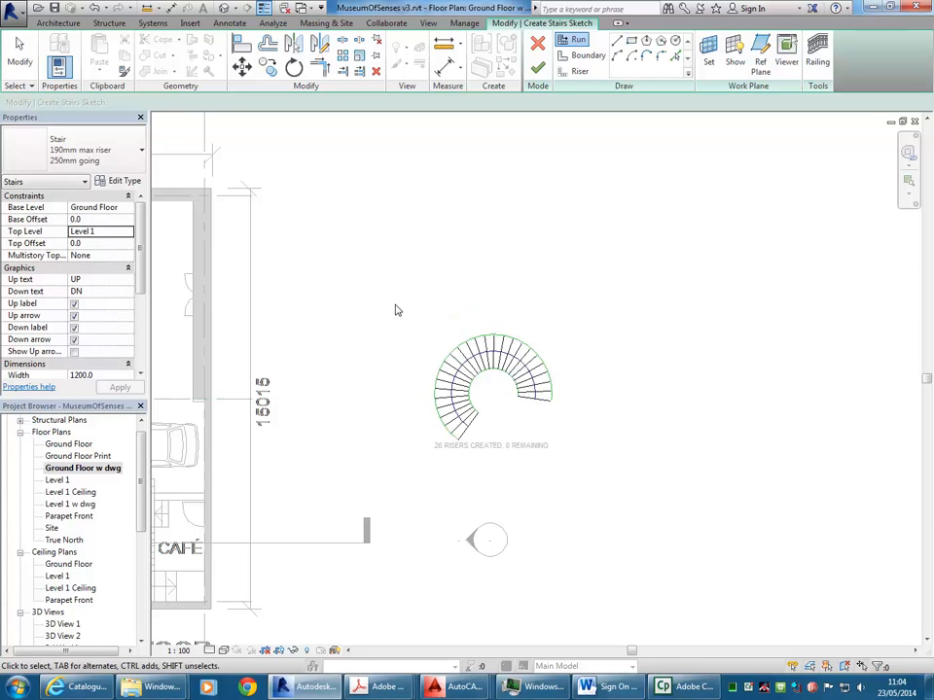
{"action": "scroll", "coordinate": [396, 308], "scroll_direction": "up", "scroll_amount": 1}
{"action": "left_click", "coordinate": [538, 68]}
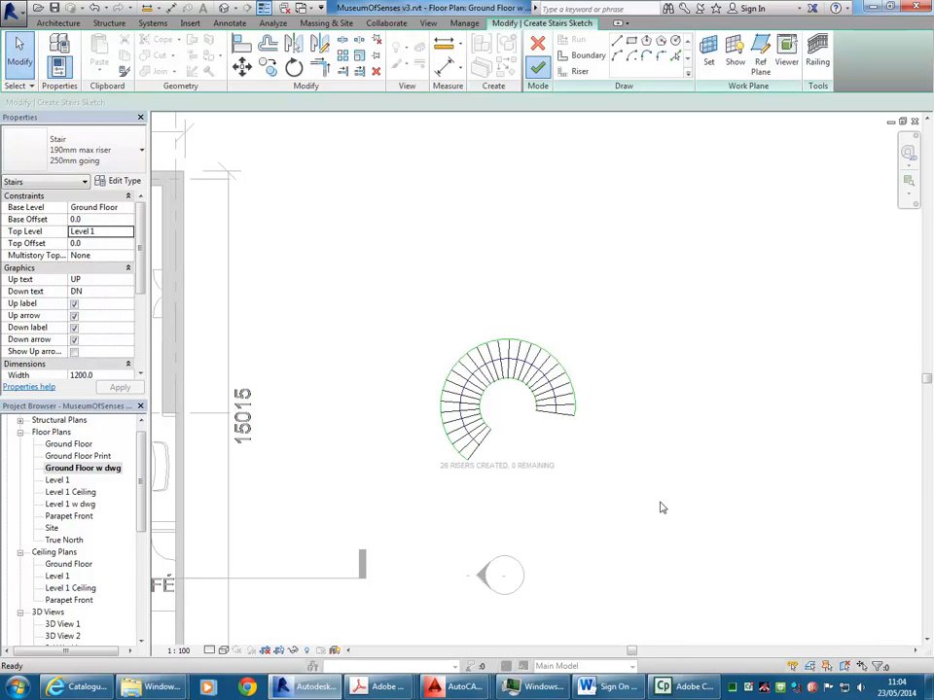
Inspect the curved stair and its railings in the 3D view
{"action": "left_click", "coordinate": [226, 9]}
{"action": "middle_click_drag", "start_coordinate": [703, 233], "coordinate": [626, 261], "text": "shift"}
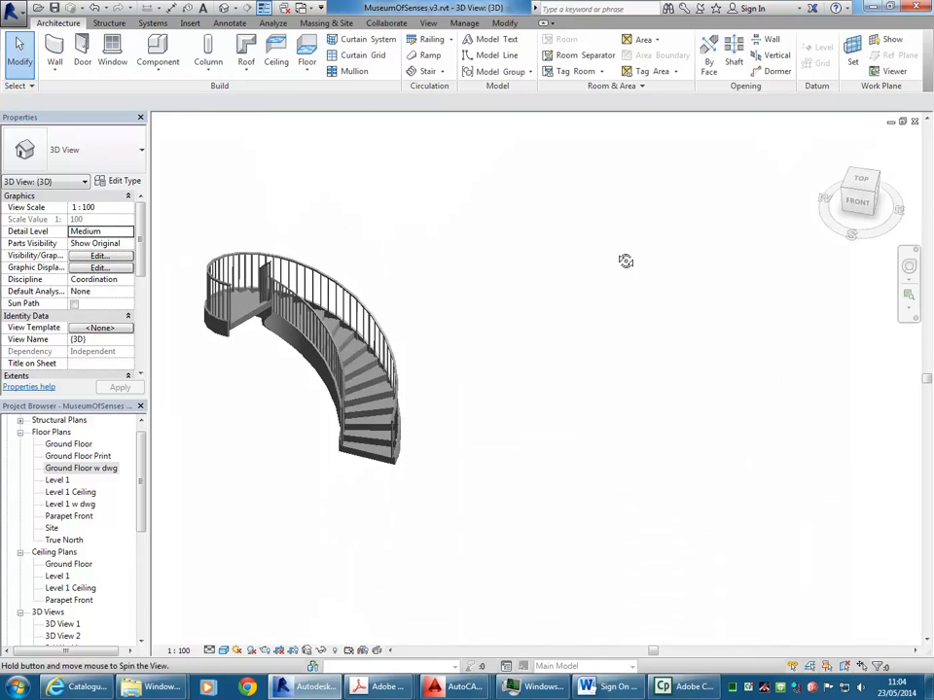
{"action": "scroll", "coordinate": [283, 373], "scroll_direction": "up", "scroll_amount": 2}
{"action": "scroll", "coordinate": [421, 423], "scroll_direction": "up", "scroll_amount": 2}
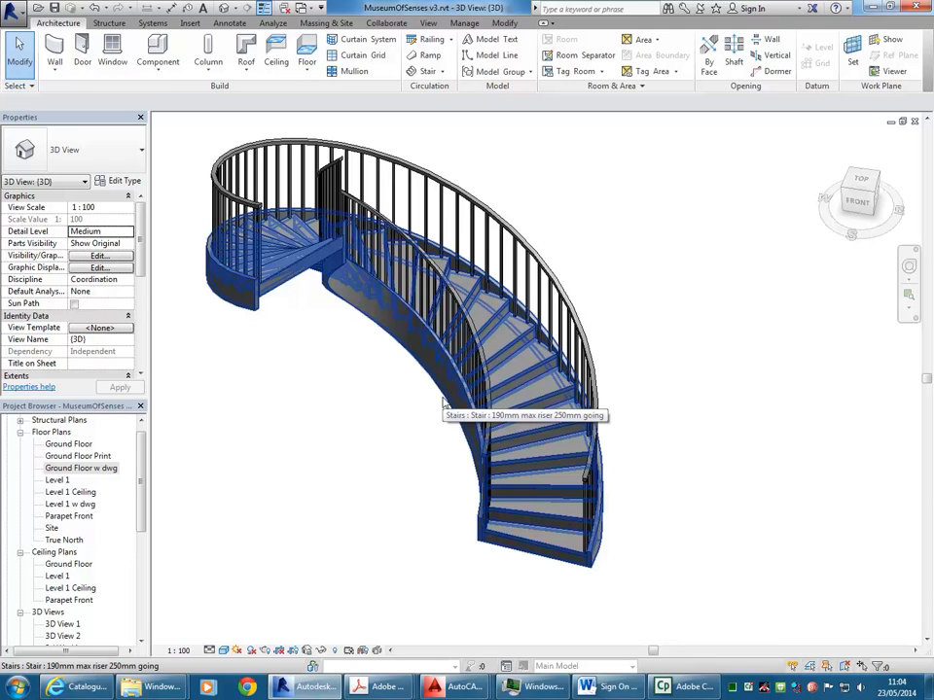
{"action": "left_click", "coordinate": [442, 403]}
{"action": "key", "text": "Escape"}
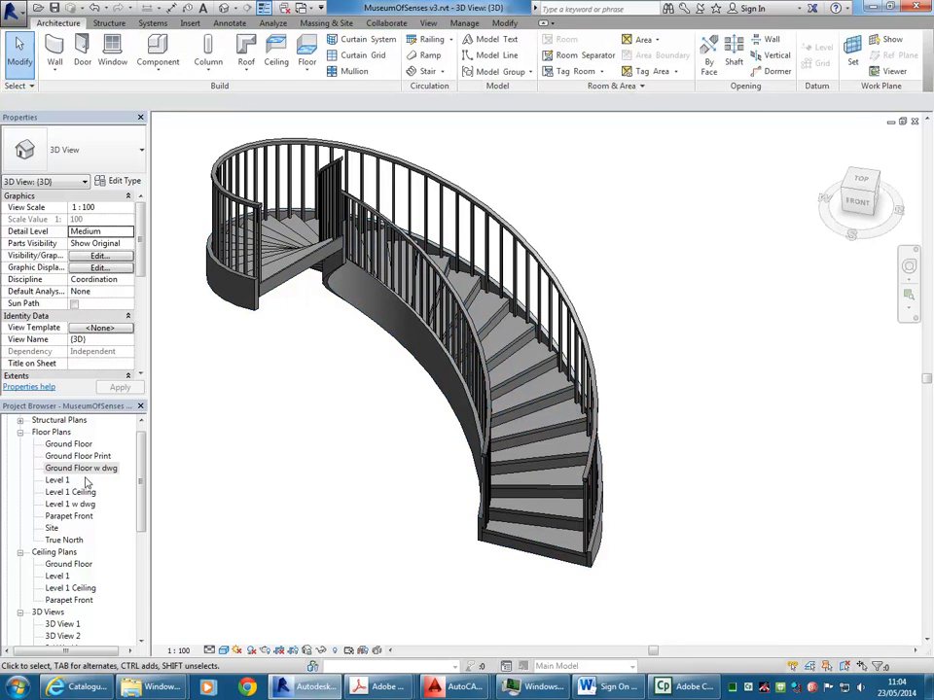
Sketch a second stair in Ground Floor w dwg as a nearly full-circle spiral run of 17 risers, radius about 660 mm, clear of the curved stair
{"action": "left_click", "coordinate": [77, 470]}
{"action": "double_click", "coordinate": [78, 470]}
{"action": "scroll", "coordinate": [525, 350], "scroll_direction": "up", "scroll_amount": 3}
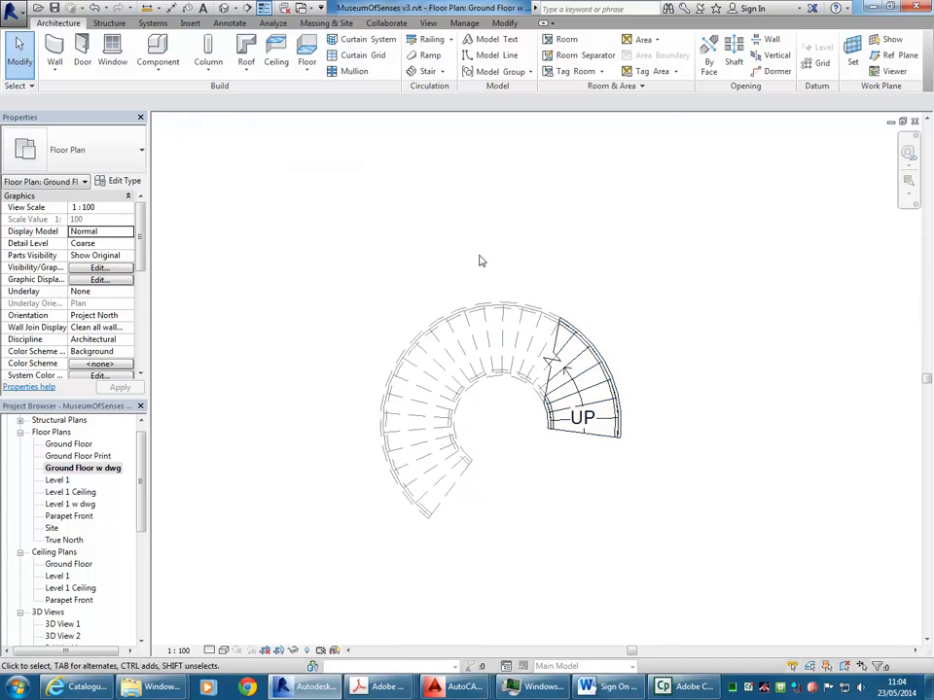
{"action": "left_click", "coordinate": [434, 71]}
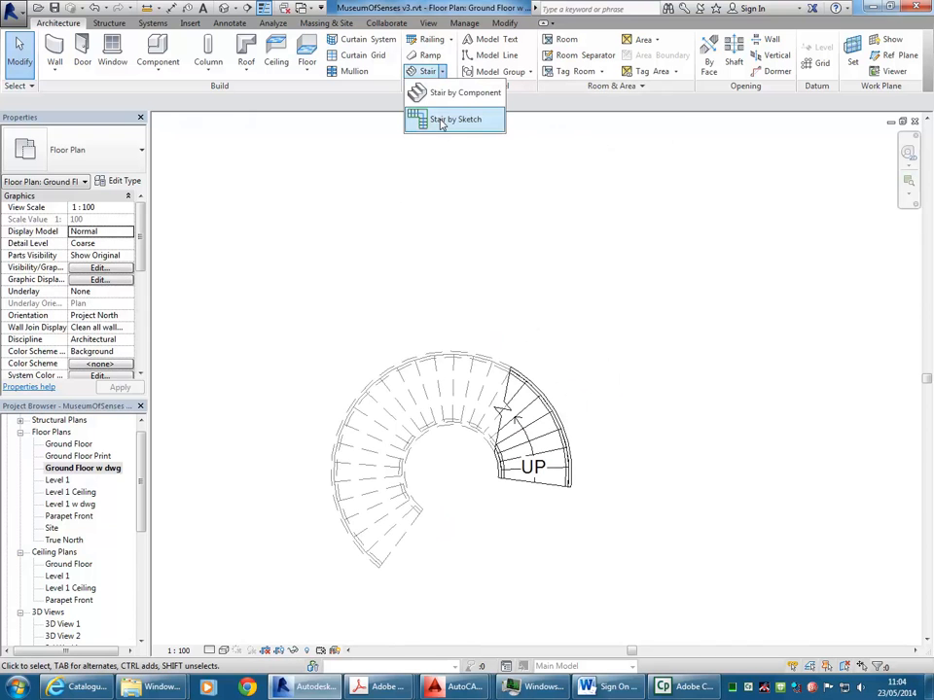
{"action": "left_click", "coordinate": [442, 124]}
{"action": "mouse_move", "coordinate": [603, 331]}
{"action": "middle_mouse_down"}
{"action": "mouse_move", "coordinate": [471, 341]}
{"action": "mouse_move", "coordinate": [390, 423]}
{"action": "middle_mouse_up"}
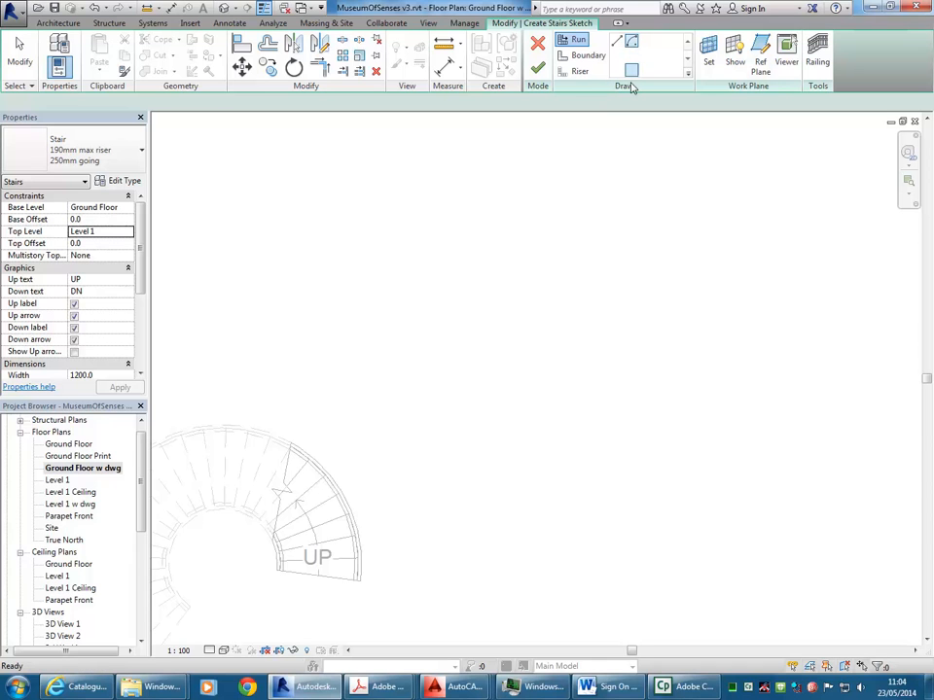
{"action": "left_click", "coordinate": [631, 41]}
{"action": "middle_click_drag", "start_coordinate": [628, 179], "coordinate": [502, 354]}
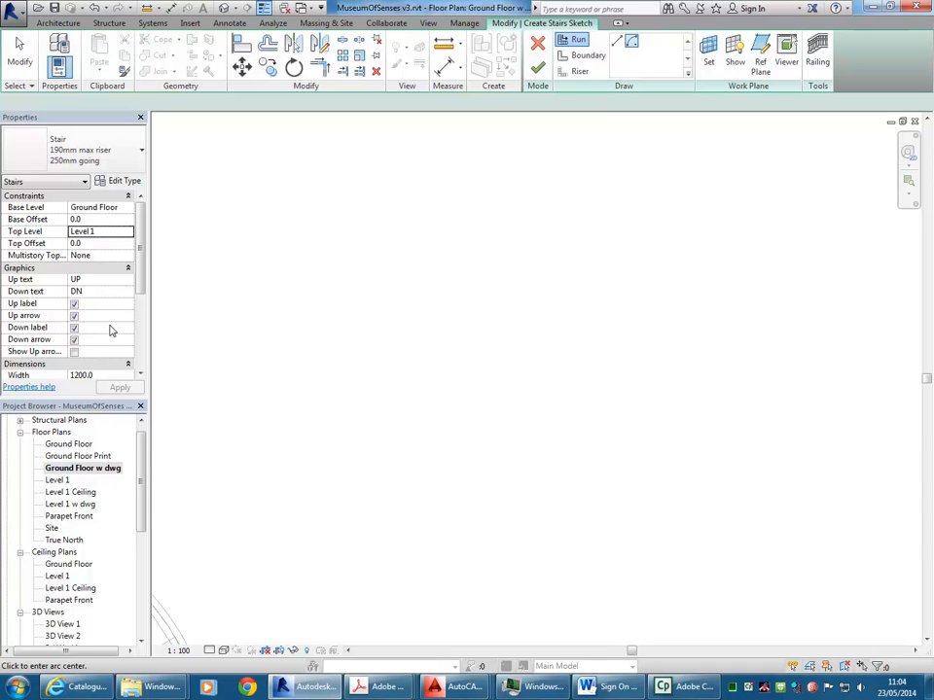
{"action": "left_click", "coordinate": [481, 373]}
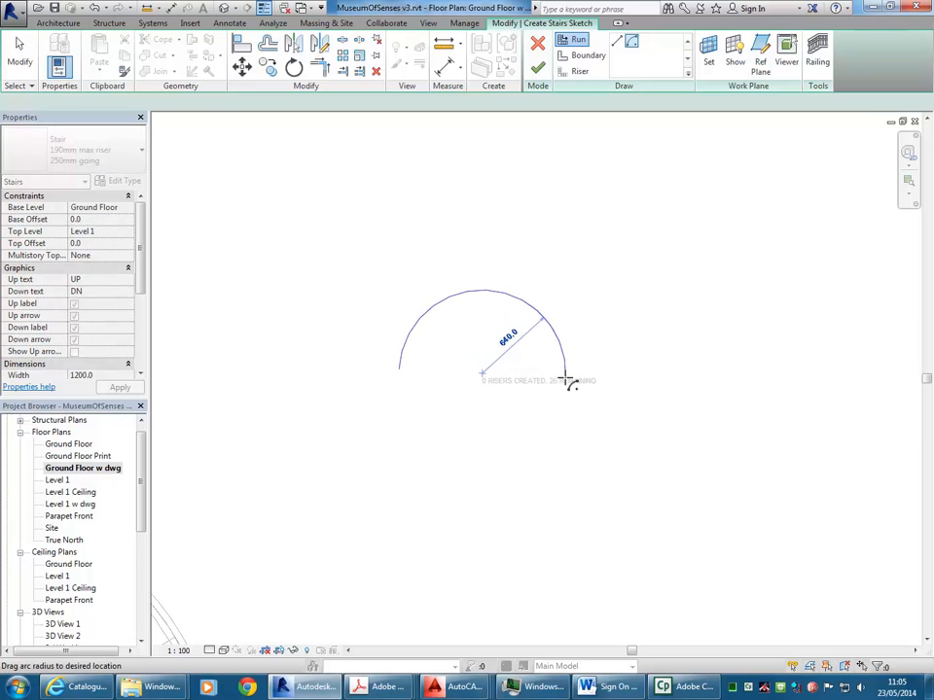
{"action": "left_click", "coordinate": [569, 378]}
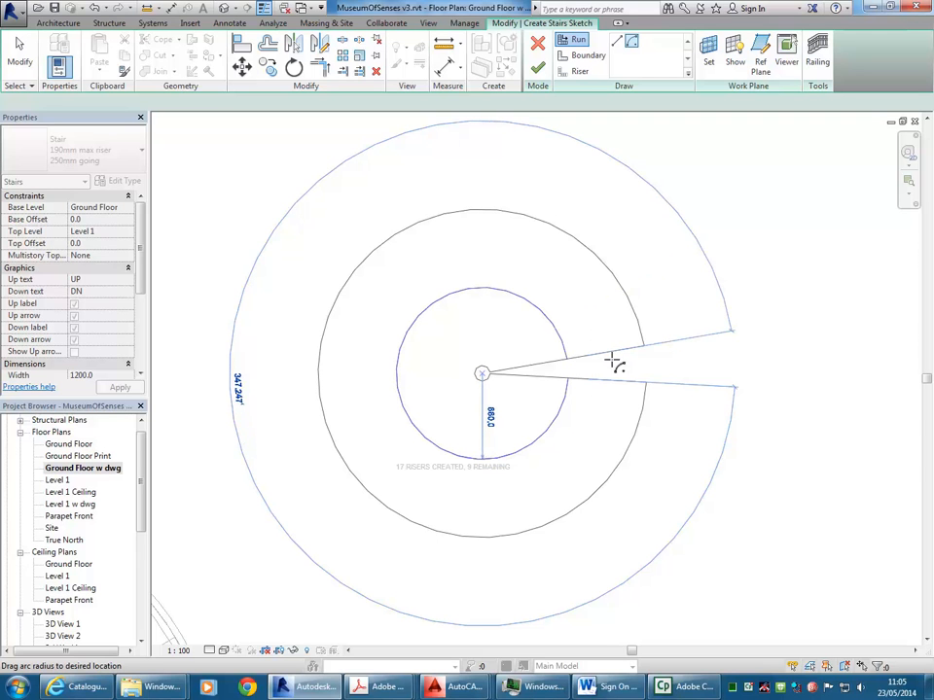
{"action": "left_click", "coordinate": [623, 366]}
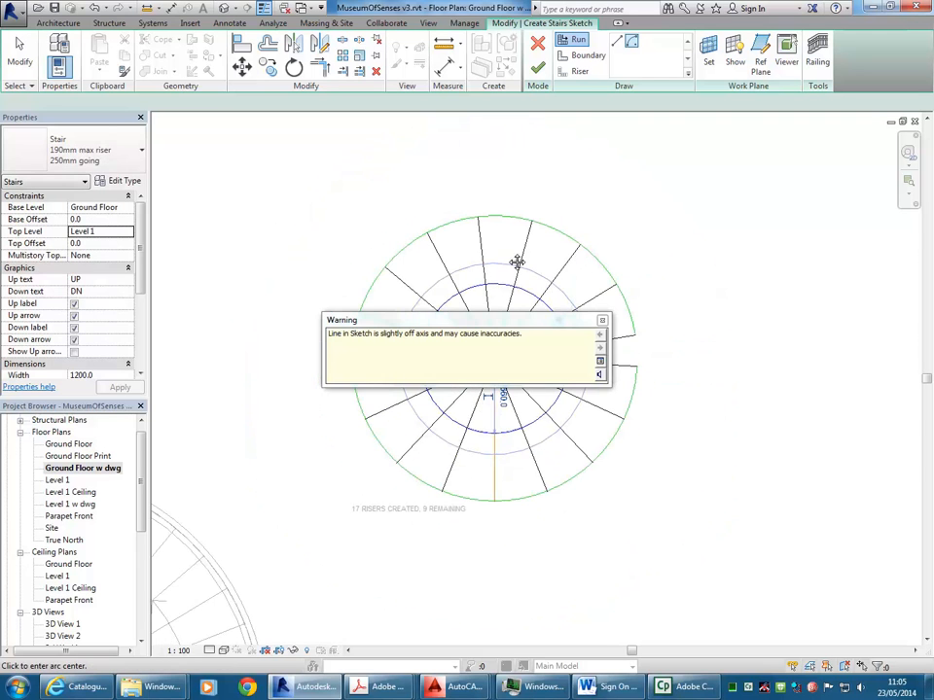
Finish the spiral stair sketch and resolve the baluster error by deleting the type Baluster - Square : 25mm
{"action": "middle_click_drag", "start_coordinate": [516, 316], "coordinate": [575, 290]}
{"action": "scroll", "coordinate": [480, 384], "scroll_direction": "up", "scroll_amount": 2}
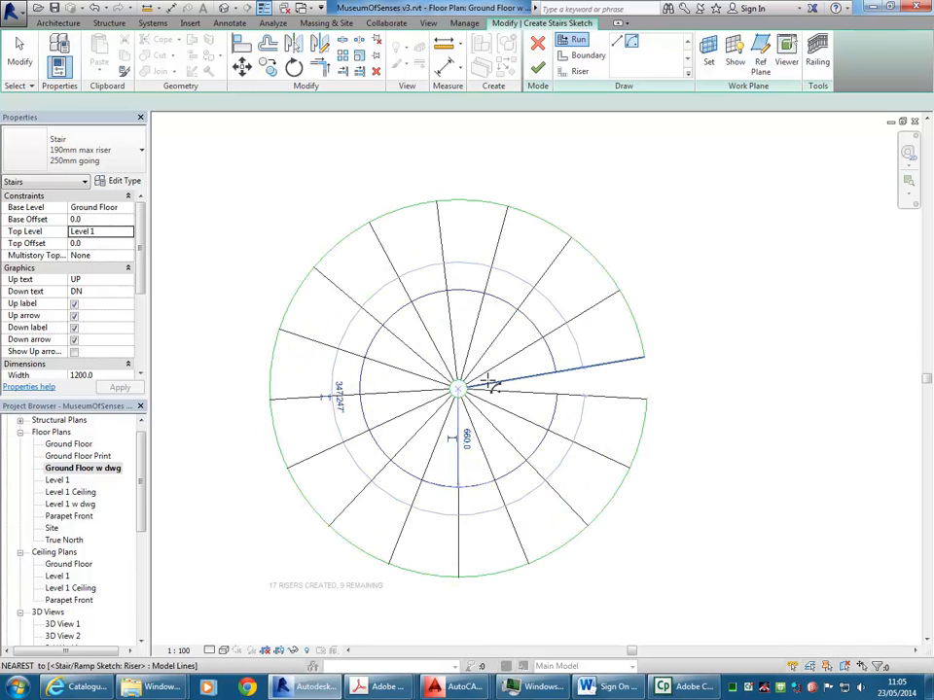
{"action": "middle_click_drag", "start_coordinate": [486, 383], "coordinate": [484, 417]}
{"action": "left_click", "coordinate": [537, 67]}
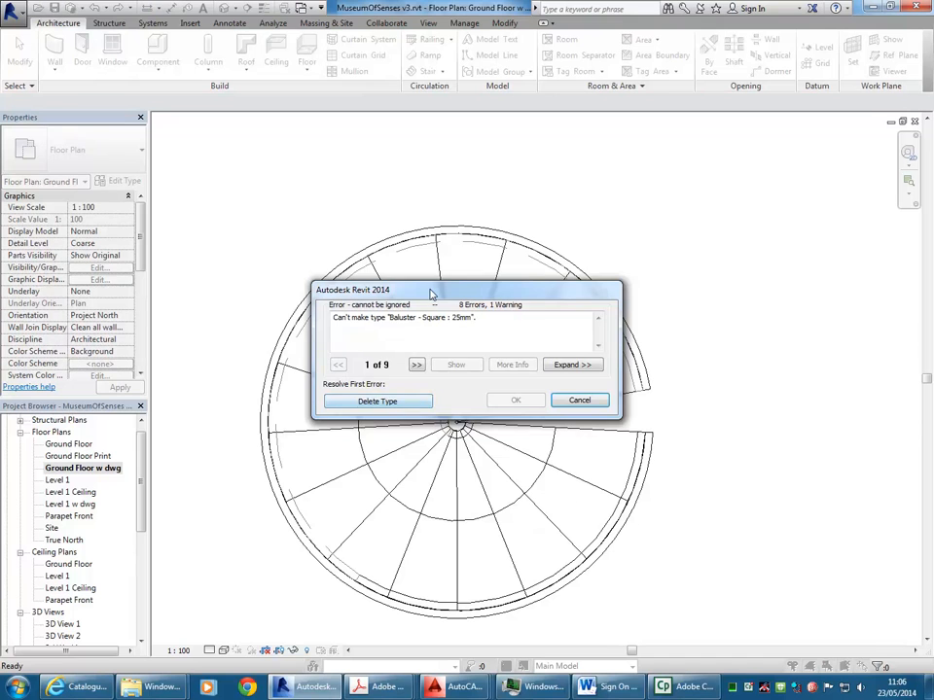
{"action": "left_click_drag", "start_coordinate": [486, 281], "coordinate": [382, 249]}
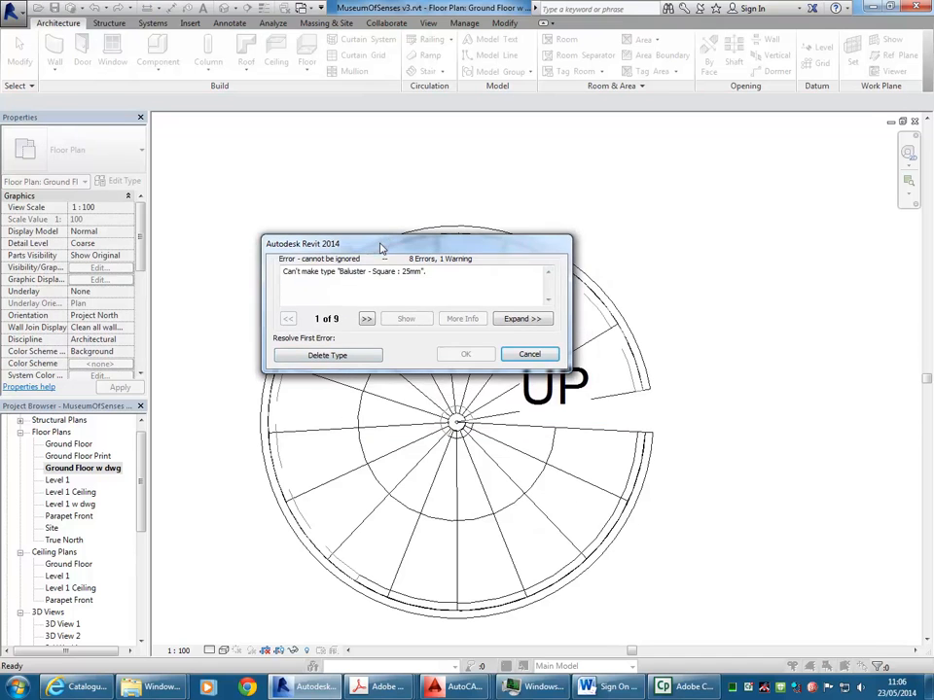
{"action": "left_click", "coordinate": [328, 356]}
{"action": "left_click", "coordinate": [459, 118]}
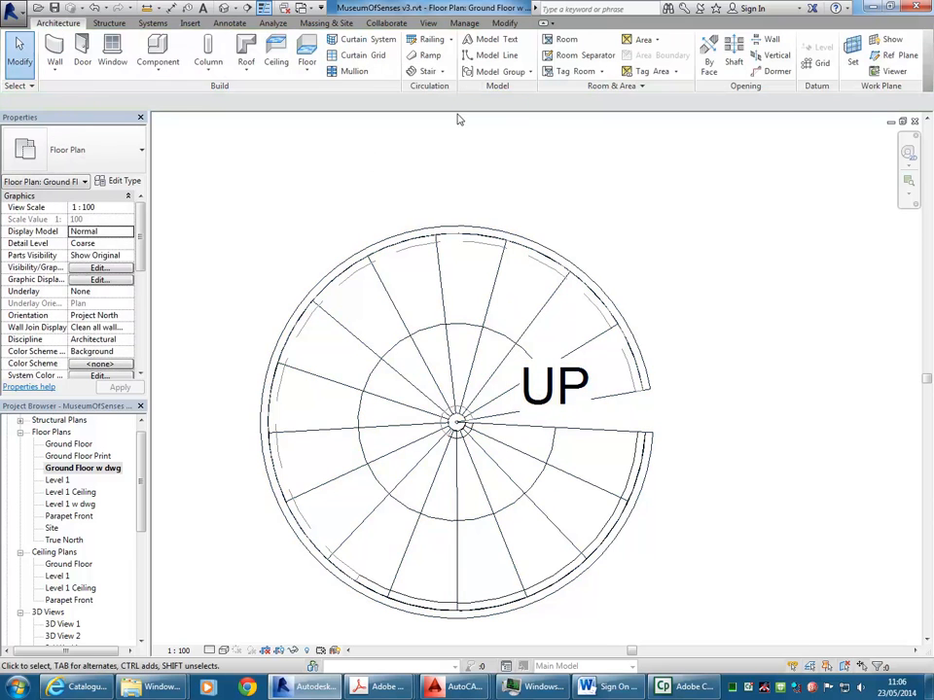
Delete the inner railing around the centre of the spiral stair in the 3D view
{"action": "left_click", "coordinate": [225, 9]}
{"action": "scroll", "coordinate": [515, 332], "scroll_direction": "down", "scroll_amount": 2}
{"action": "middle_click_drag", "start_coordinate": [515, 332], "coordinate": [348, 368]}
{"action": "middle_click_drag", "start_coordinate": [516, 377], "coordinate": [453, 384], "text": "shift"}
{"action": "left_click", "coordinate": [568, 389]}
{"action": "scroll", "coordinate": [438, 297], "scroll_direction": "up", "scroll_amount": 5}
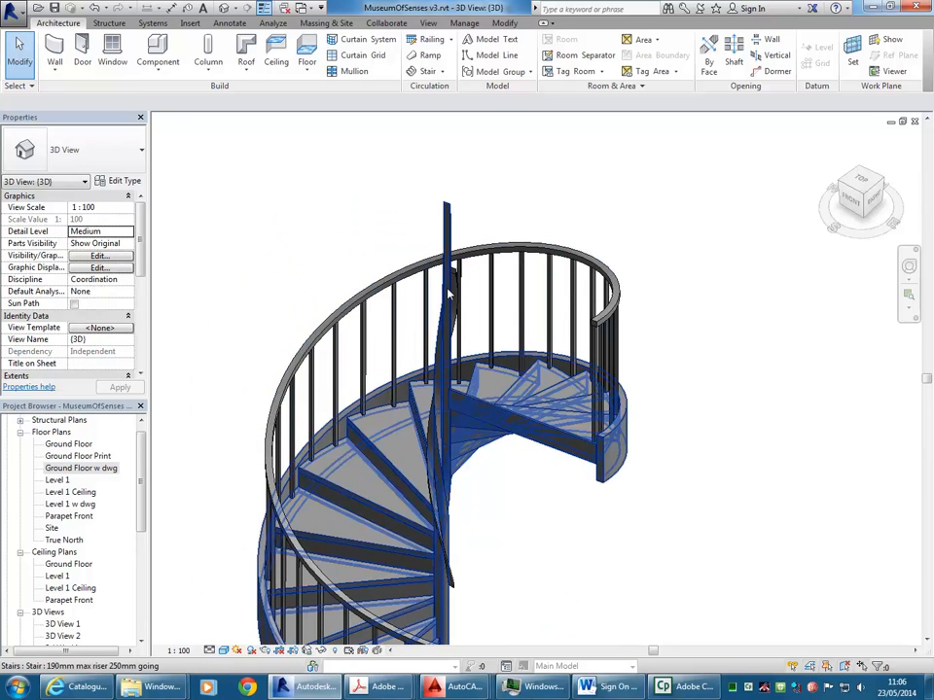
{"action": "left_click", "coordinate": [440, 294]}
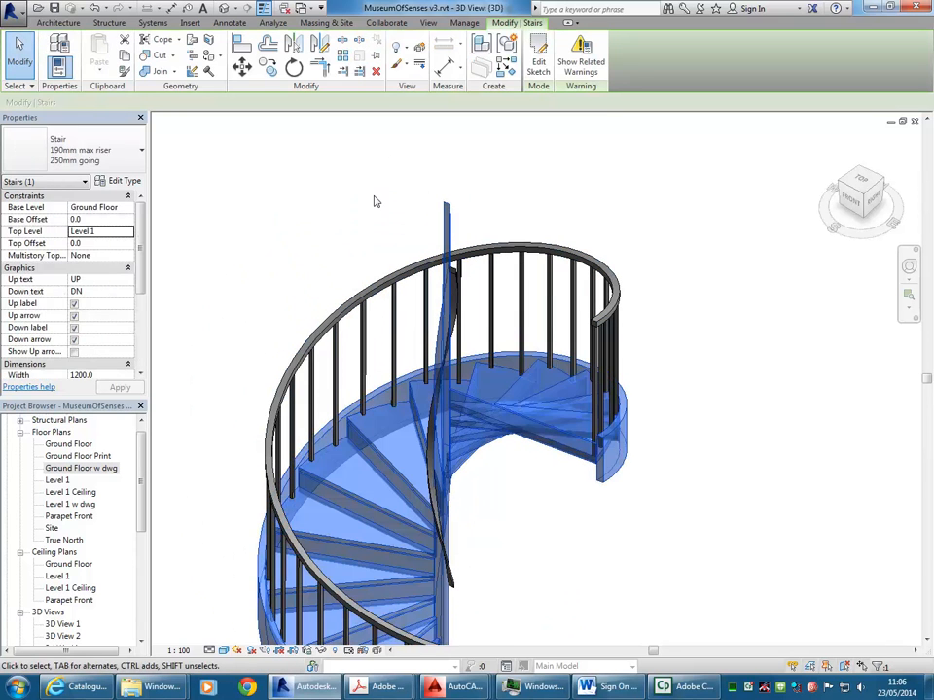
{"action": "left_click", "coordinate": [373, 201]}
{"action": "middle_click_drag", "start_coordinate": [376, 202], "coordinate": [432, 266], "text": "shift"}
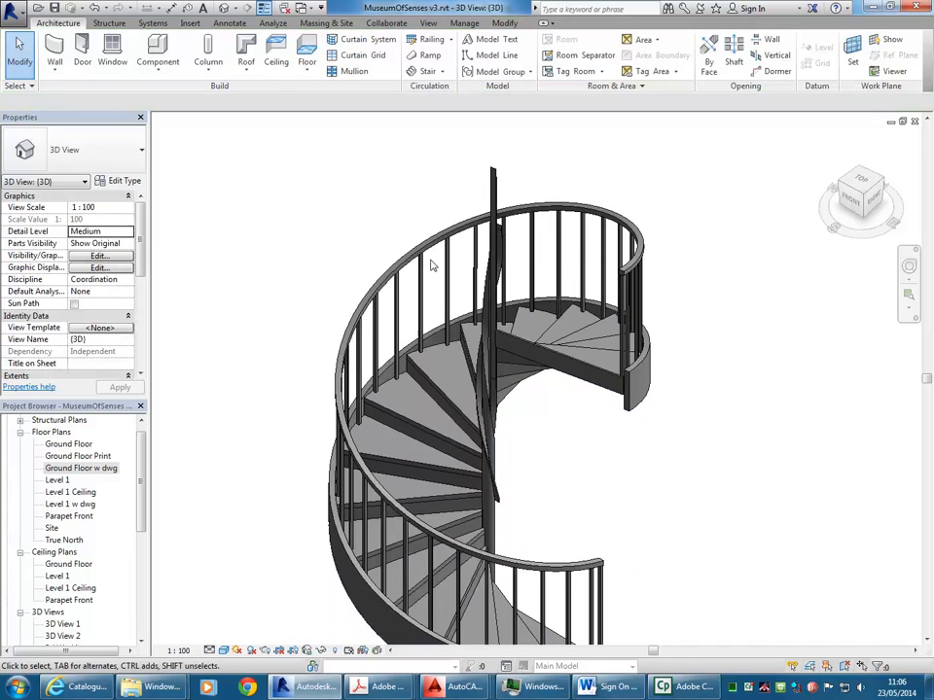
{"action": "left_click", "coordinate": [499, 496]}
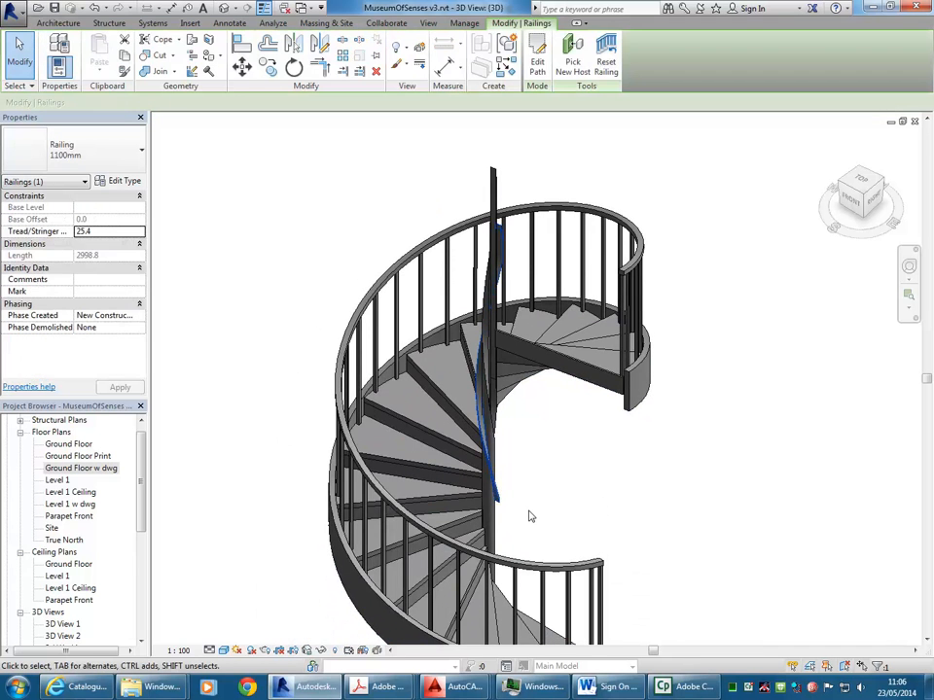
{"action": "left_click", "coordinate": [530, 515]}
Duplicate the spiral stair's type as 190mm max riser 250mm going 2
{"action": "left_click", "coordinate": [503, 445]}
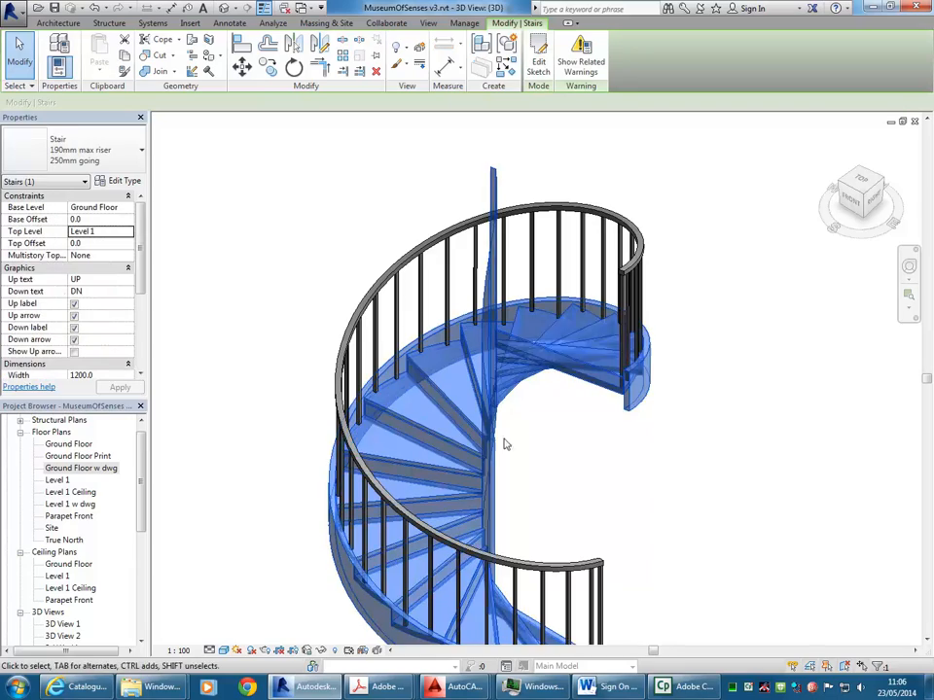
{"action": "middle_click_drag", "start_coordinate": [494, 419], "coordinate": [574, 409], "text": "shift"}
{"action": "scroll", "coordinate": [505, 450], "scroll_direction": "up", "scroll_amount": 4}
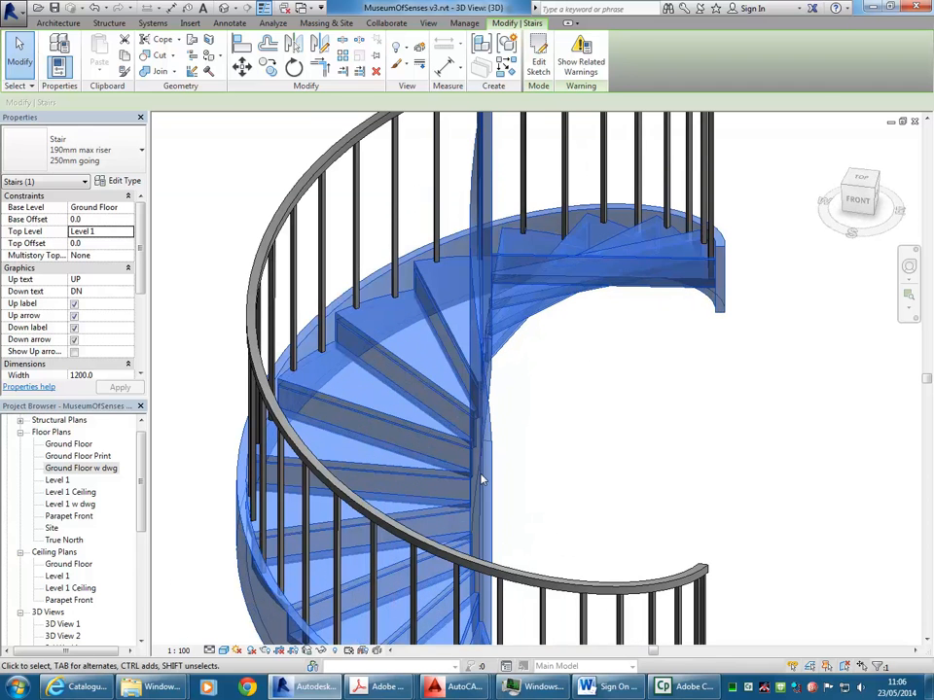
{"action": "left_click", "coordinate": [124, 182]}
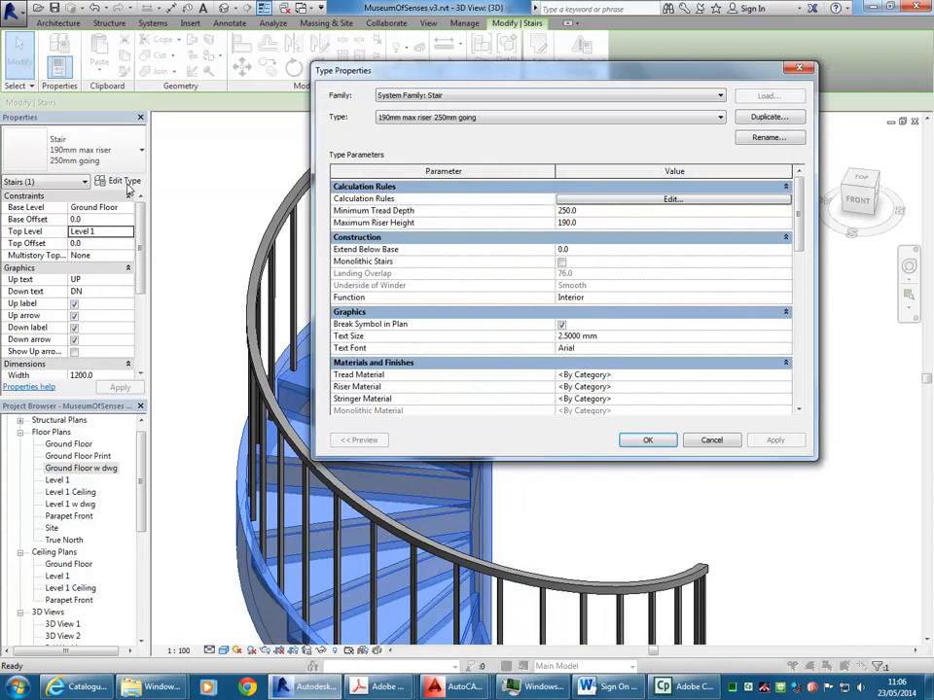
{"action": "left_click", "coordinate": [769, 118]}
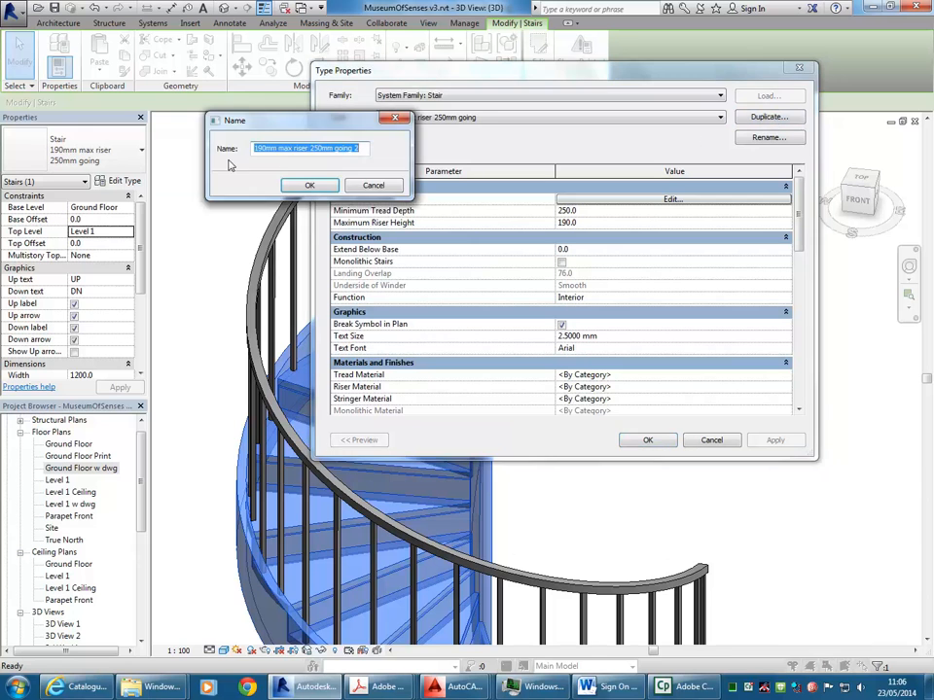
{"action": "left_click", "coordinate": [308, 186]}
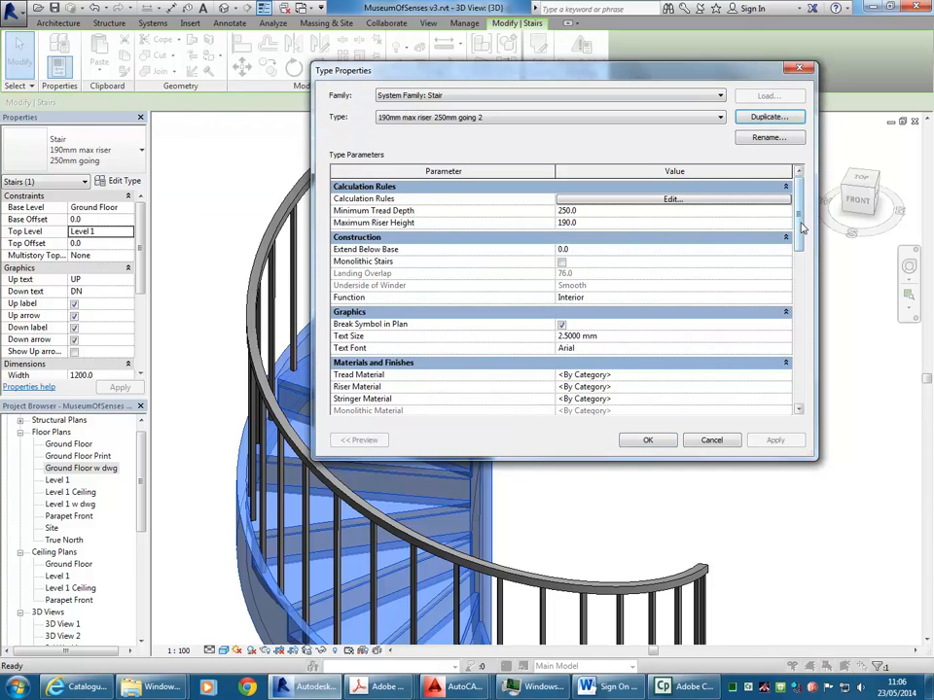
Set Right Stringer to None in the duplicated stair type and apply it to the spiral stair
{"action": "scroll", "coordinate": [803, 226], "scroll_direction": "down", "scroll_amount": 10}
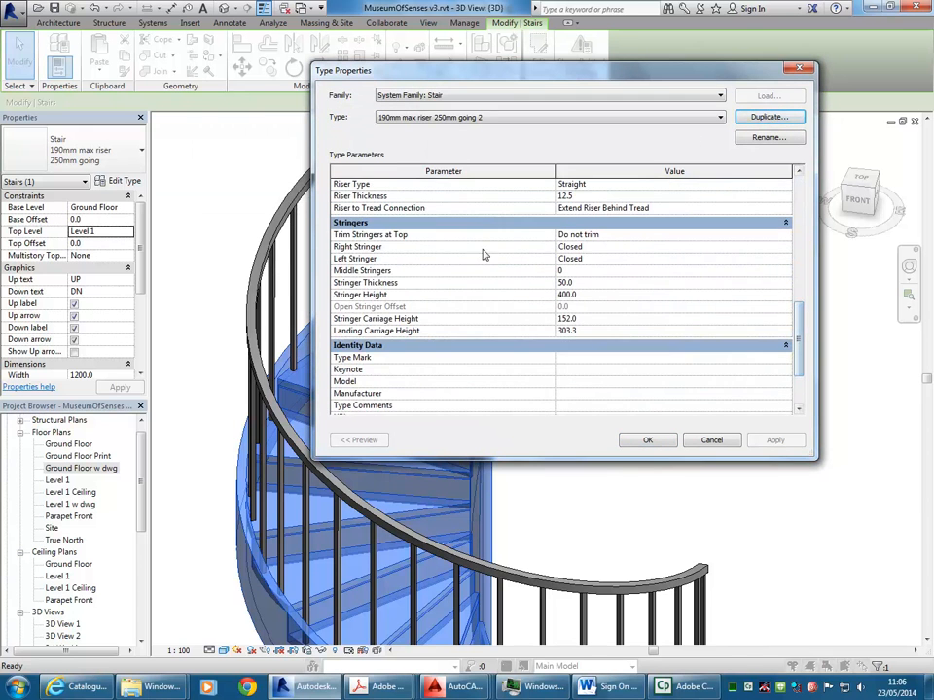
{"action": "left_click", "coordinate": [785, 248]}
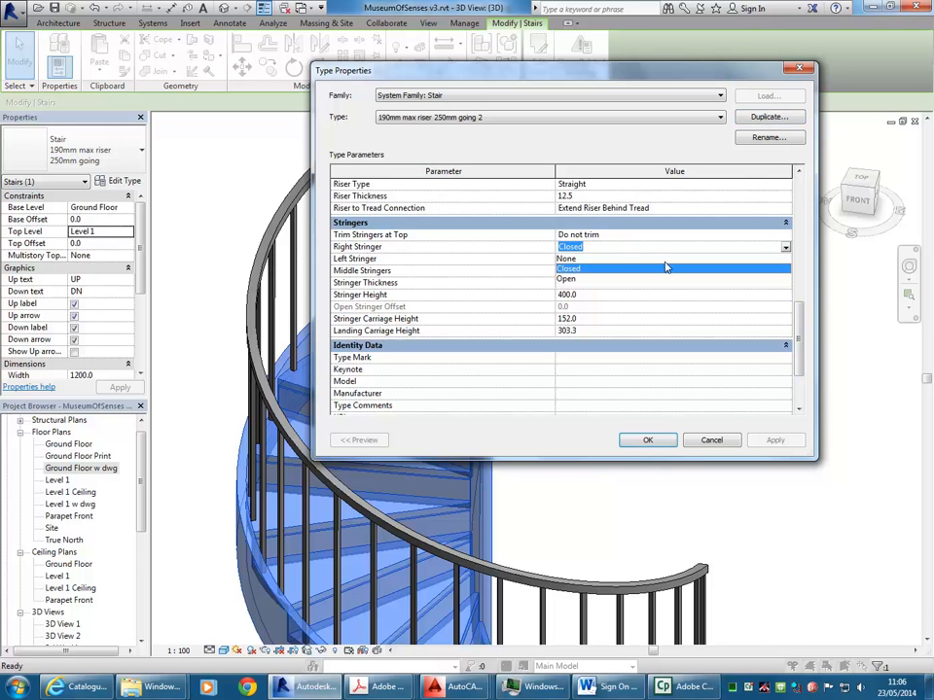
{"action": "left_click", "coordinate": [582, 259]}
{"action": "left_click", "coordinate": [646, 441]}
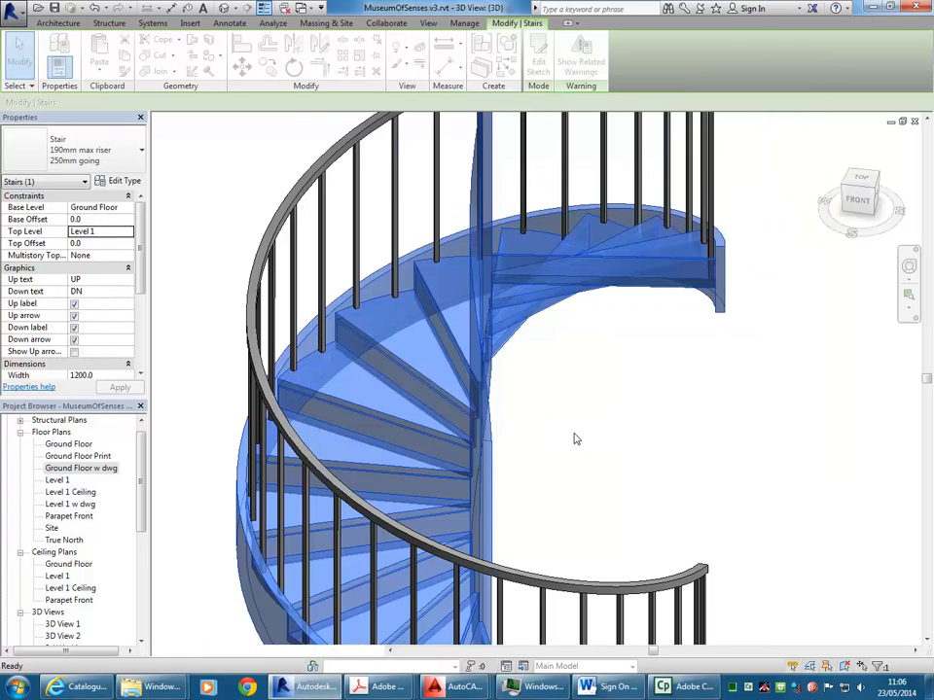
{"action": "left_click", "coordinate": [550, 443]}
Inspect the spiral stair's inner and outer edges and compare it with the curved stair in the 3D view
{"action": "middle_click_drag", "start_coordinate": [534, 448], "coordinate": [638, 398]}
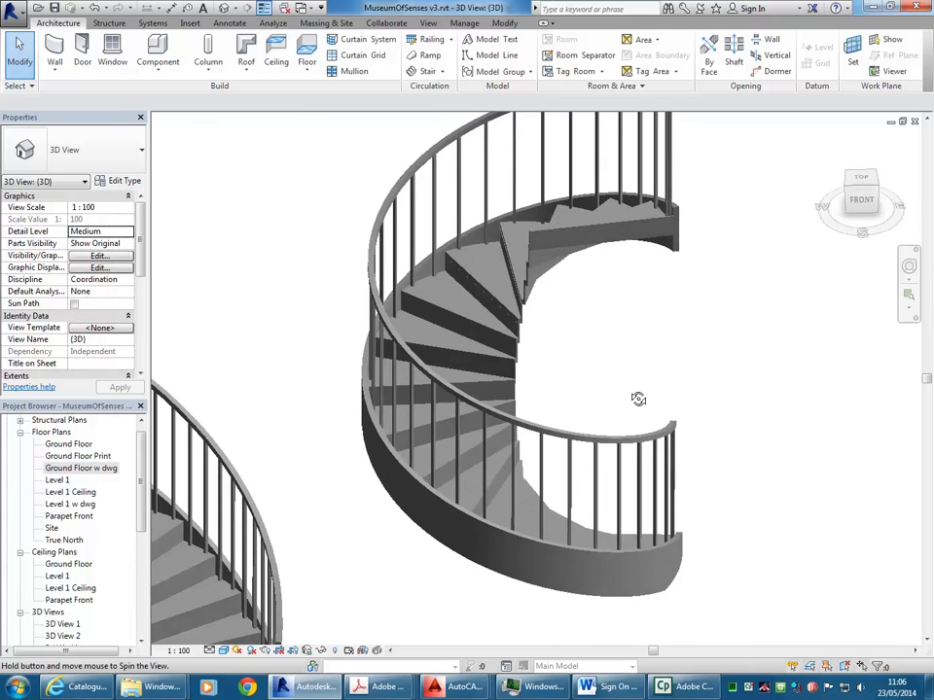
{"action": "scroll", "coordinate": [506, 375], "scroll_direction": "up", "scroll_amount": 6}
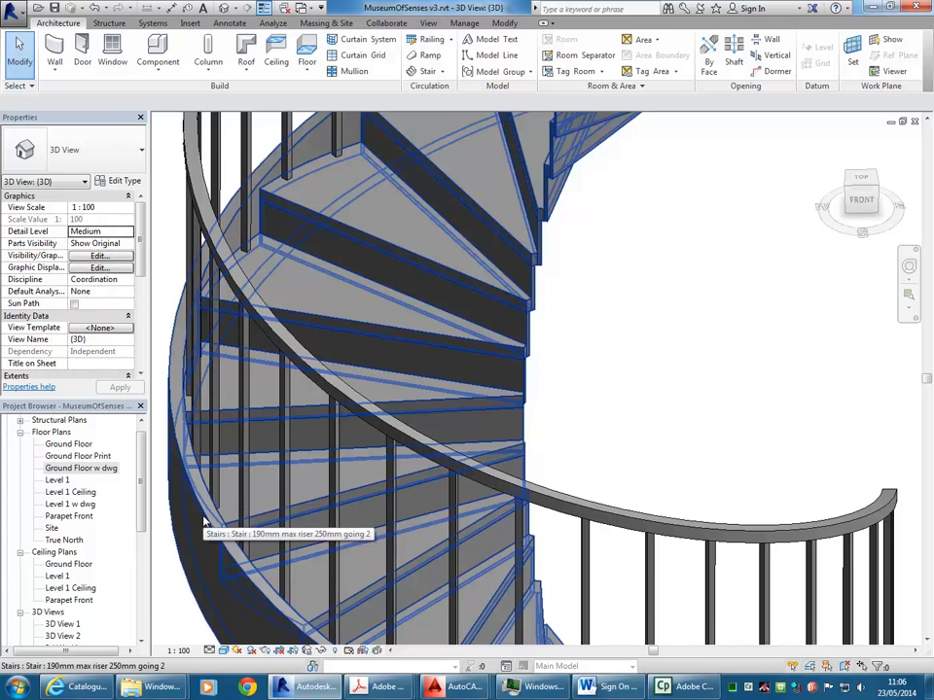
{"action": "scroll", "coordinate": [271, 375], "scroll_direction": "down", "scroll_amount": 7}
{"action": "middle_click_drag", "start_coordinate": [271, 376], "coordinate": [439, 409]}
{"action": "scroll", "coordinate": [424, 335], "scroll_direction": "down", "scroll_amount": 1}
{"action": "middle_click_drag", "start_coordinate": [401, 322], "coordinate": [561, 260]}
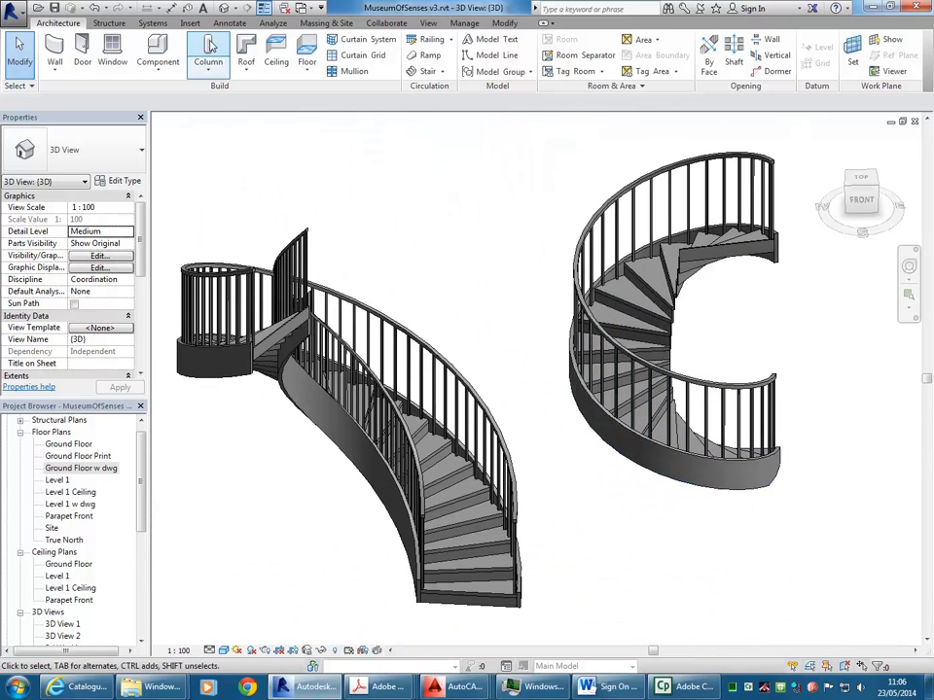
Delete the curved stair and the spiral stair in the 3D view
{"action": "scroll", "coordinate": [506, 351], "scroll_direction": "down", "scroll_amount": 6}
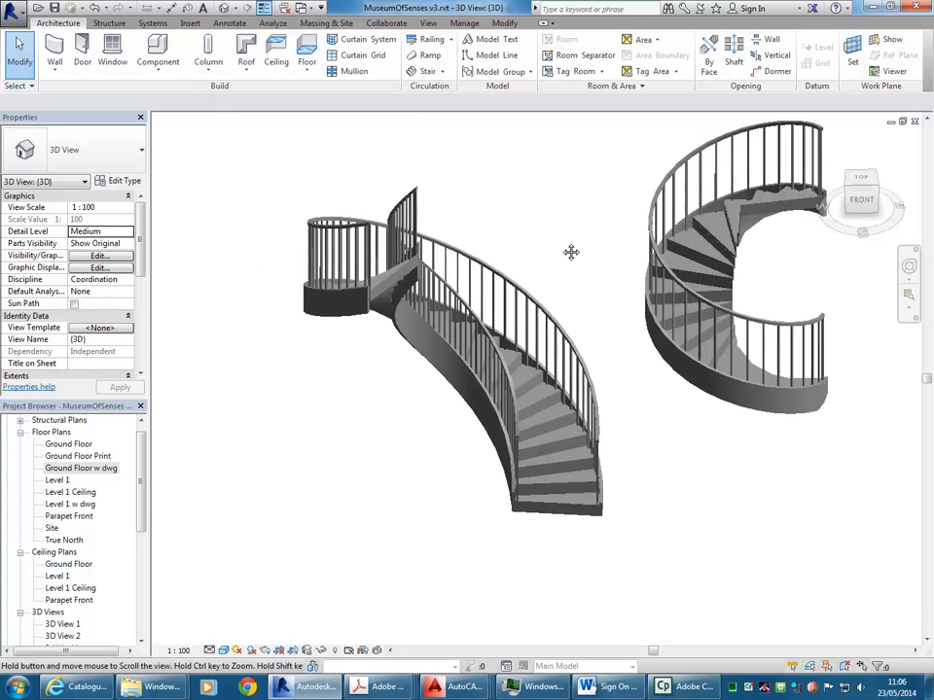
{"action": "left_click", "coordinate": [506, 352]}
{"action": "key", "text": "Delete"}
{"action": "left_click", "coordinate": [596, 382]}
{"action": "key", "text": "Delete"}
Open the Ground Floor w dwg floor plan and examine the imported stair layout beside the café
{"action": "double_click", "coordinate": [68, 443]}
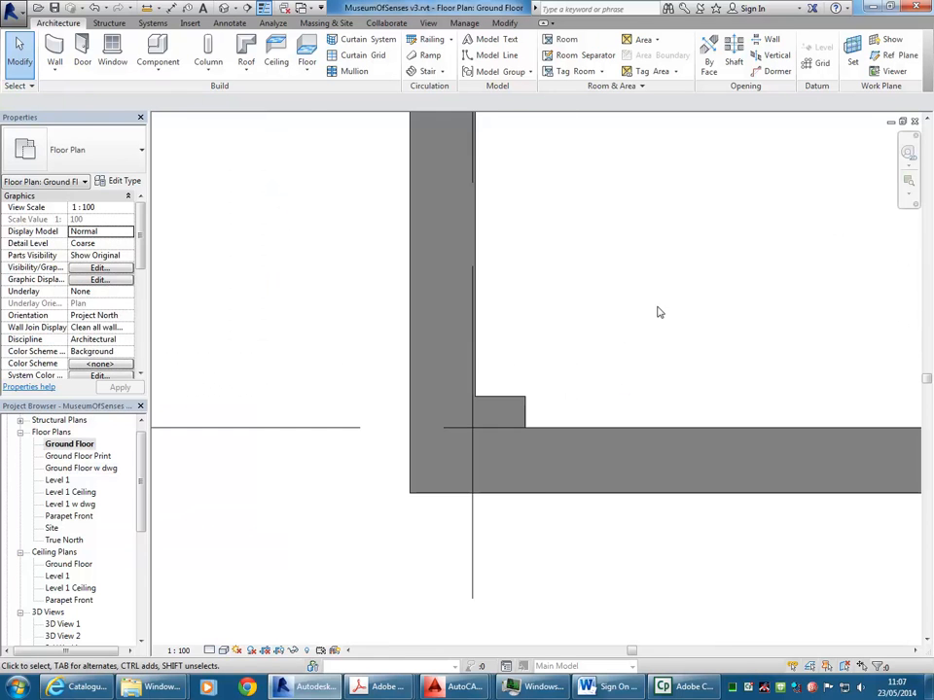
{"action": "scroll", "coordinate": [658, 312], "scroll_direction": "down", "scroll_amount": 5}
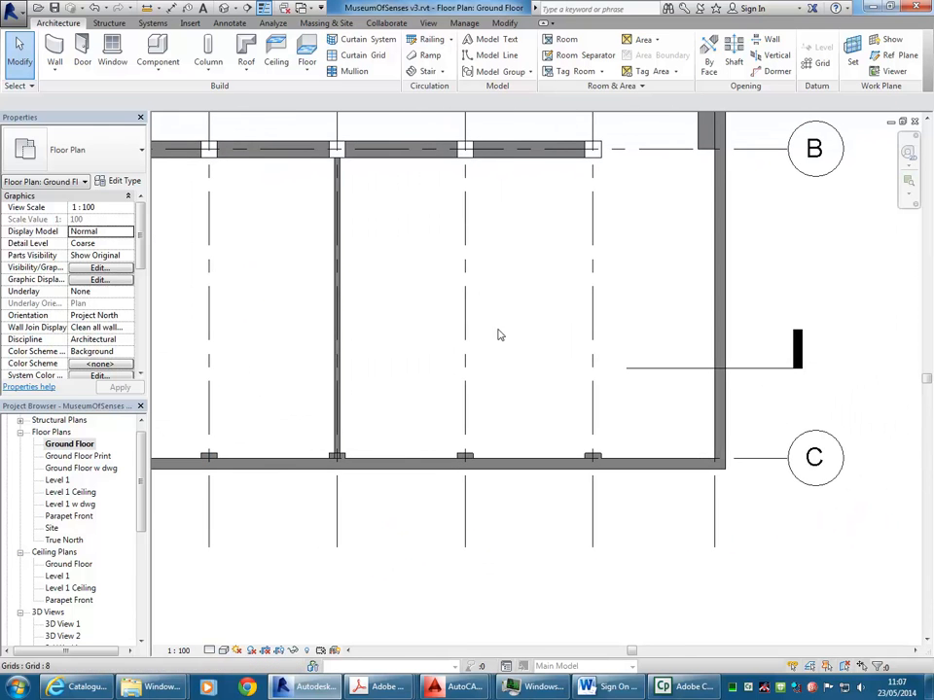
{"action": "double_click", "coordinate": [82, 469]}
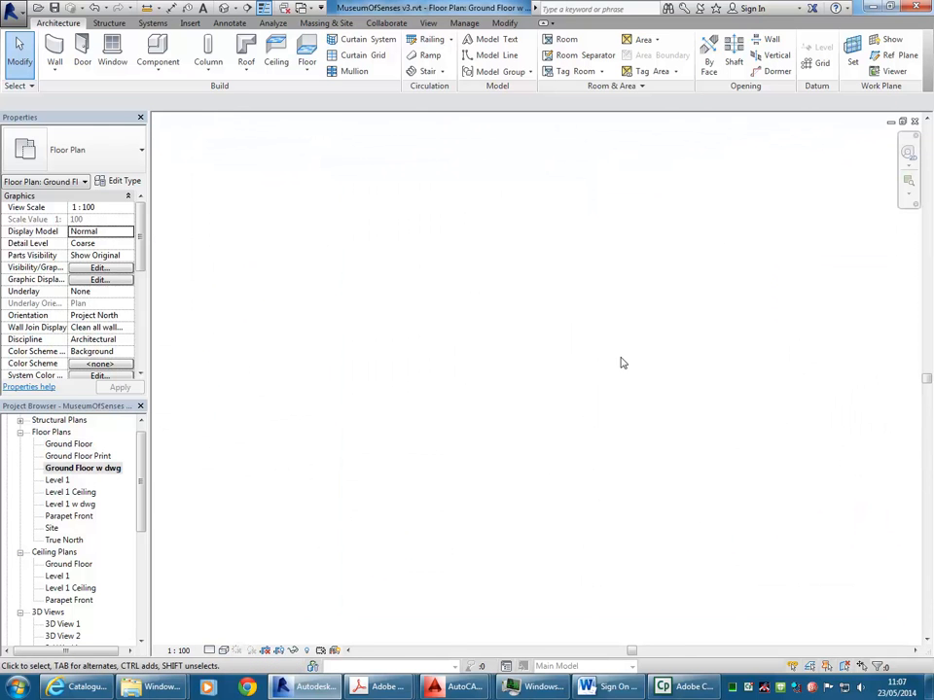
{"action": "right_click", "coordinate": [481, 263]}
{"action": "left_click", "coordinate": [530, 399]}
{"action": "scroll", "coordinate": [443, 418], "scroll_direction": "up", "scroll_amount": 5}
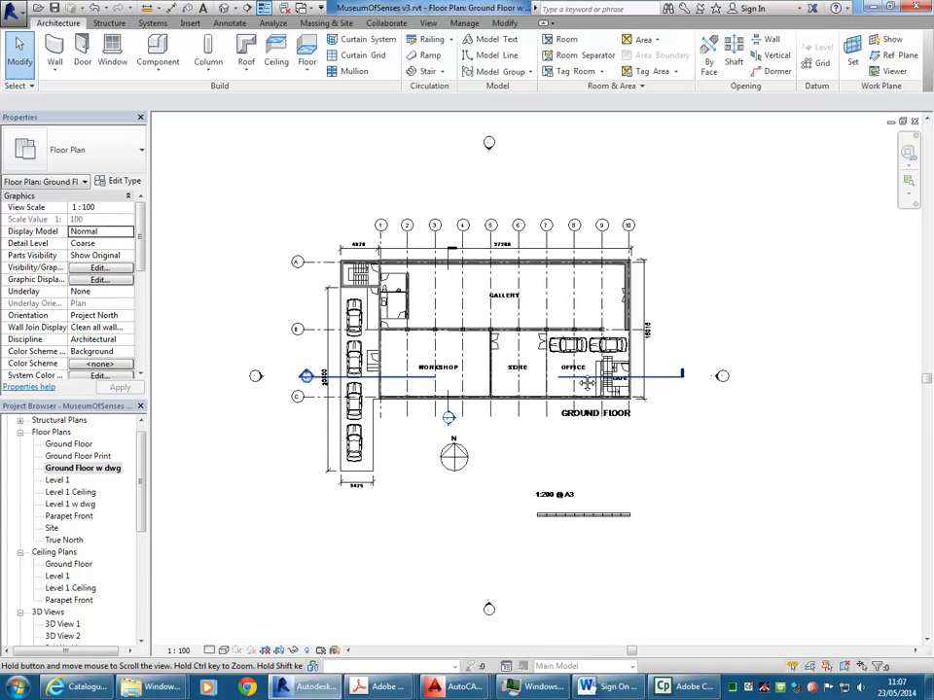
{"action": "scroll", "coordinate": [443, 418], "scroll_direction": "up", "scroll_amount": 2}
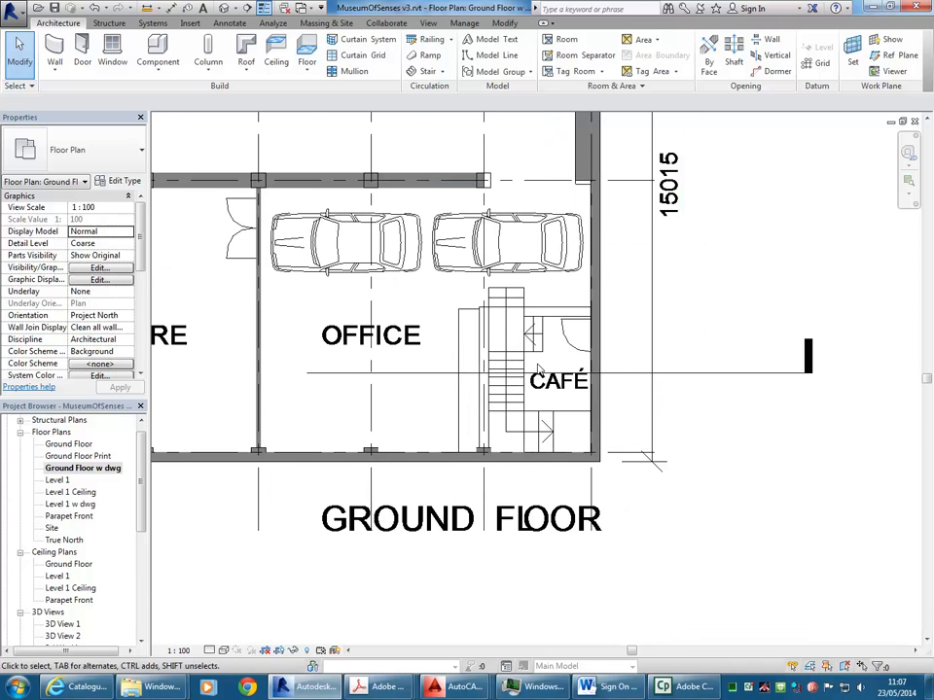
{"action": "scroll", "coordinate": [492, 365], "scroll_direction": "up", "scroll_amount": 3}
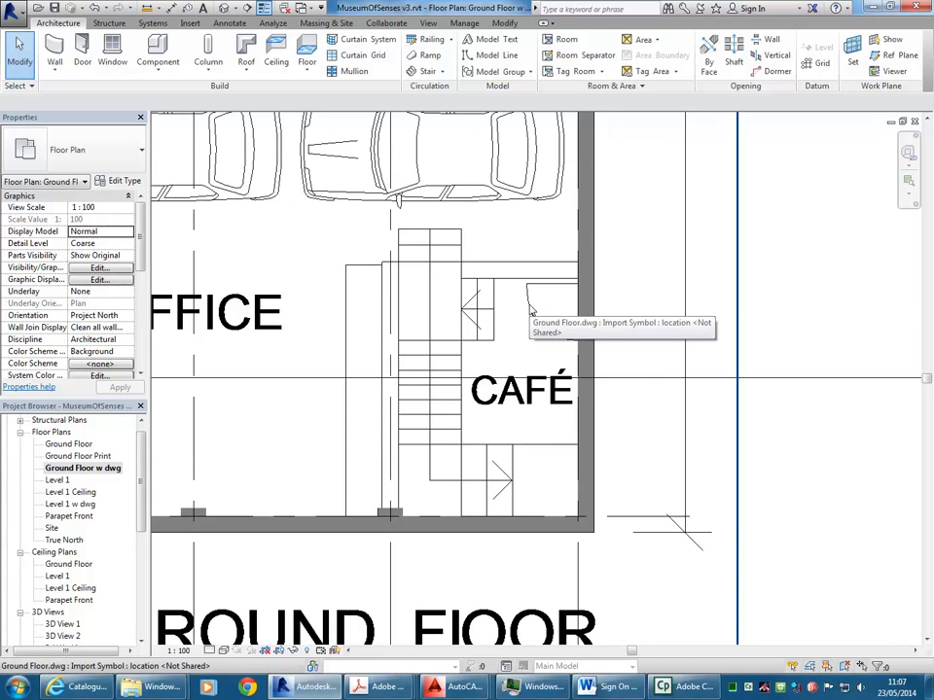
{"action": "middle_click_drag", "start_coordinate": [530, 309], "coordinate": [485, 305]}
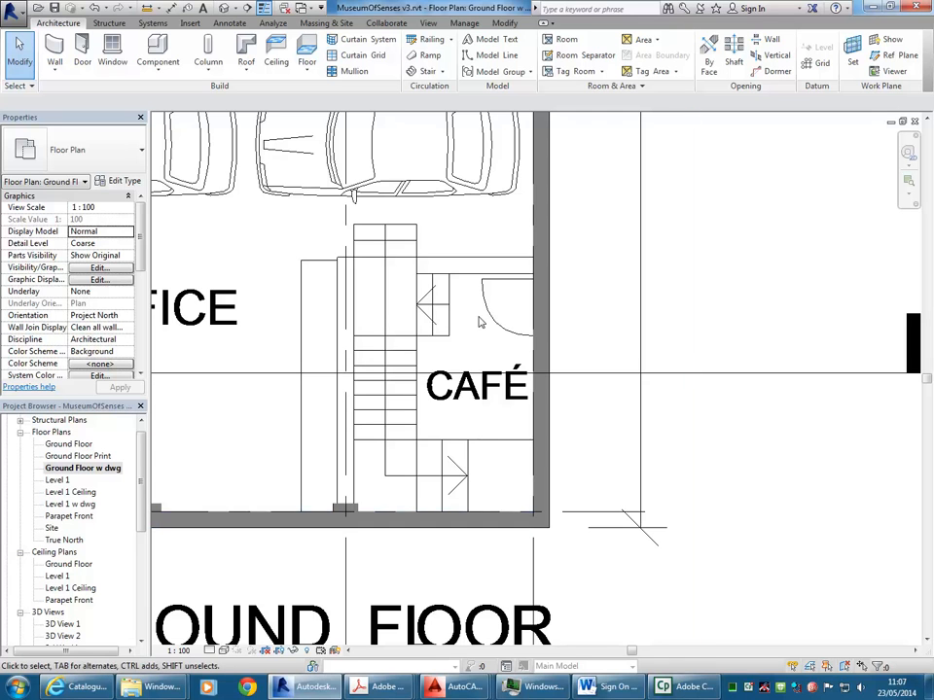
{"action": "middle_click_drag", "start_coordinate": [442, 224], "coordinate": [423, 279]}
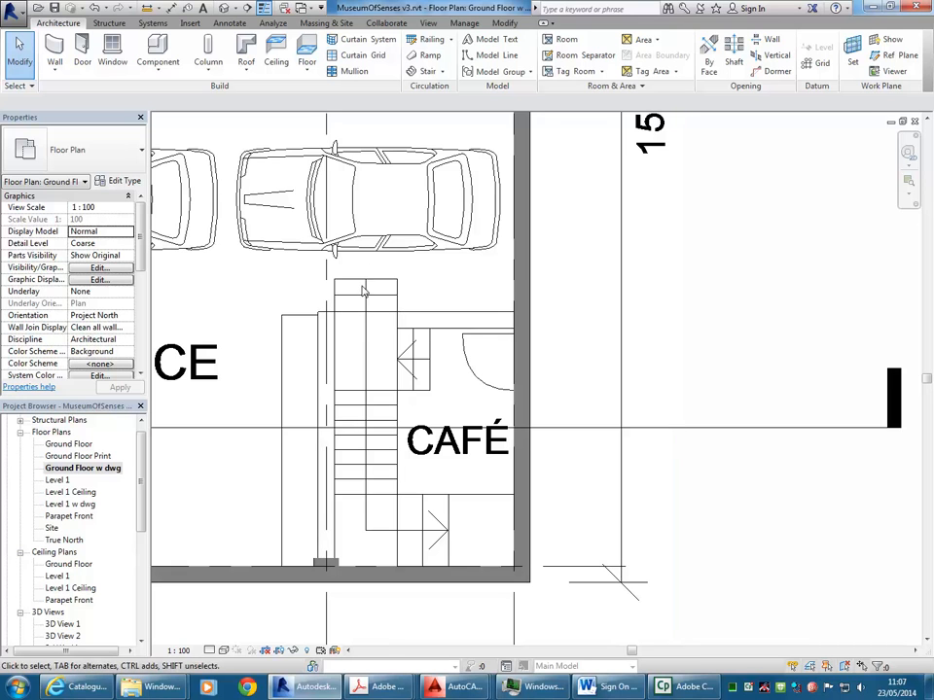
Start a new Stair by Sketch in the Ground Floor w dwg plan
{"action": "left_click", "coordinate": [443, 73]}
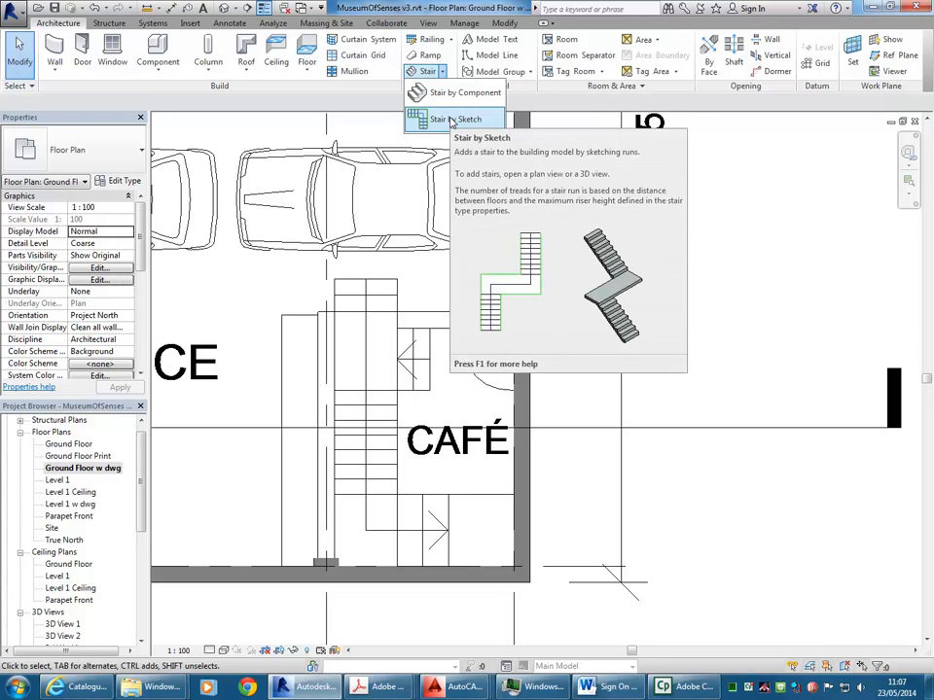
{"action": "left_click", "coordinate": [451, 120]}
{"action": "scroll", "coordinate": [368, 342], "scroll_direction": "up", "scroll_amount": 2}
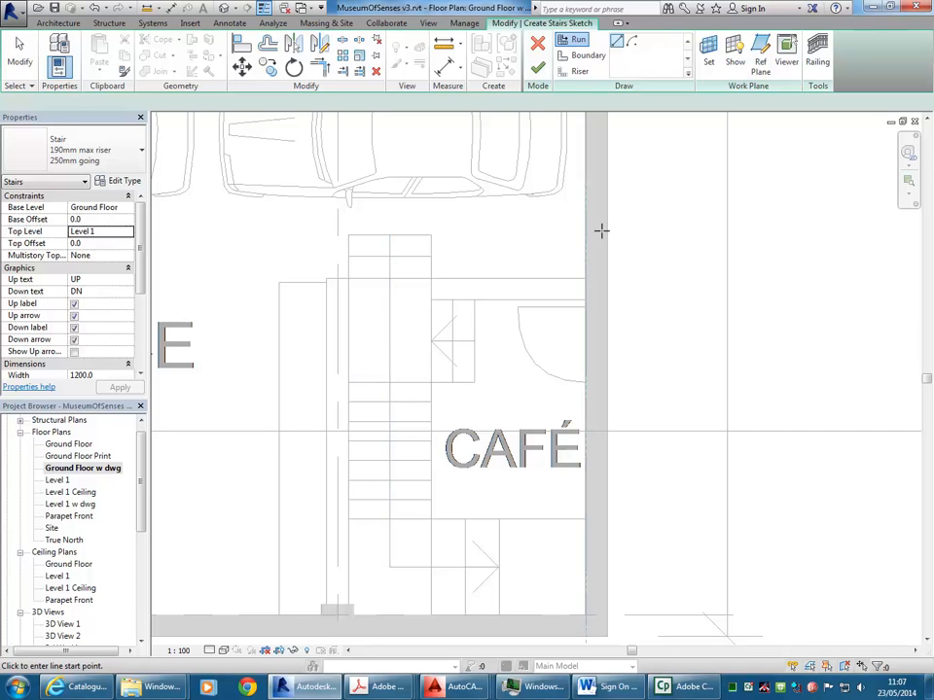
Sketch a straight trial run of 10 risers, about 2250 mm long, outside the building wall beside the café
{"action": "left_click", "coordinate": [577, 55]}
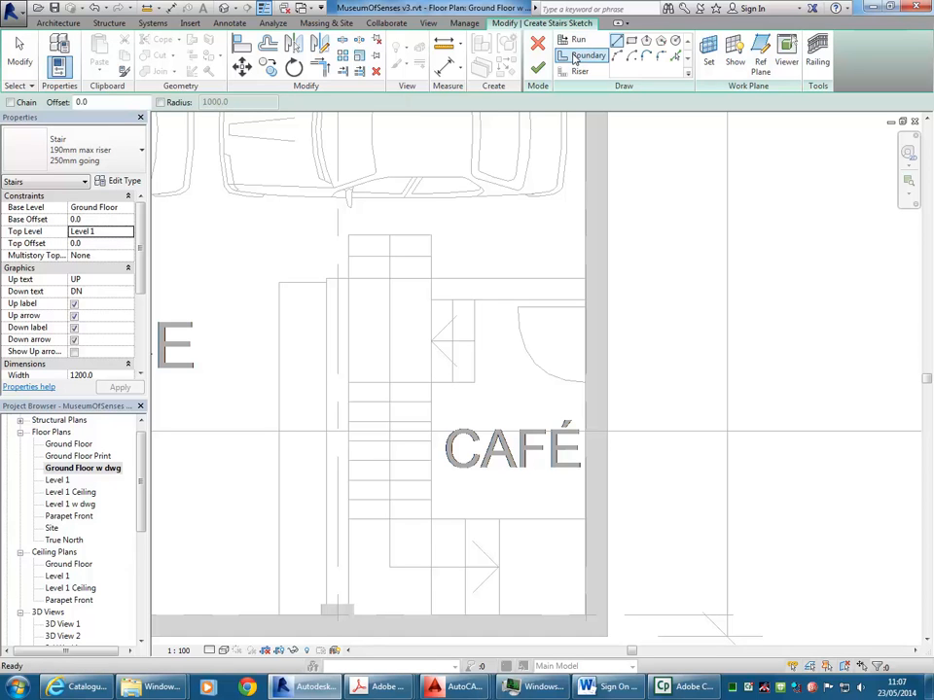
{"action": "left_click", "coordinate": [576, 40]}
{"action": "middle_click_drag", "start_coordinate": [663, 298], "coordinate": [427, 326]}
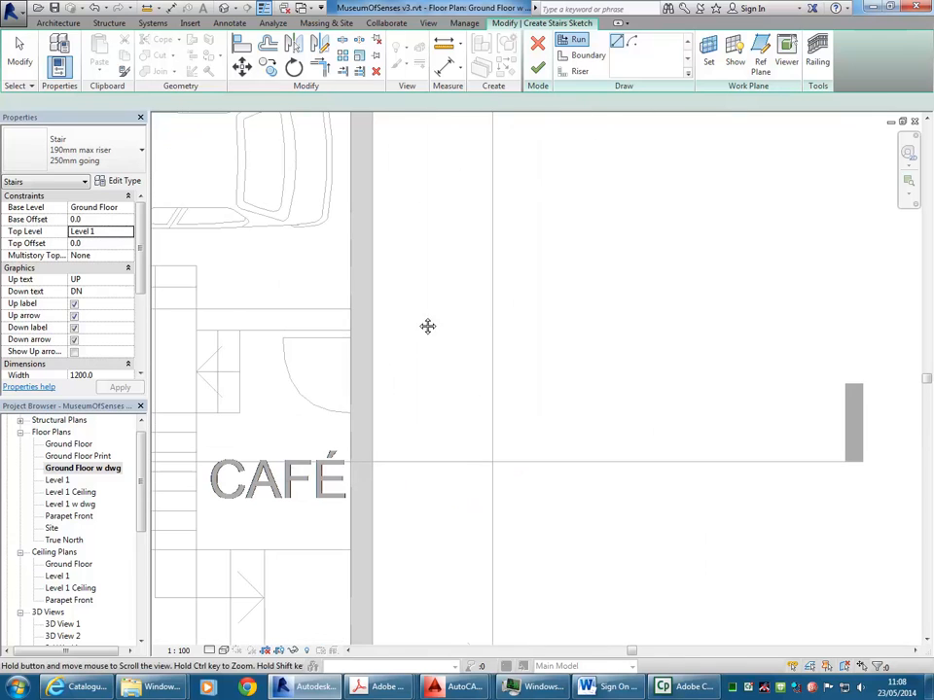
{"action": "left_click", "coordinate": [445, 323]}
{"action": "left_click", "coordinate": [632, 324]}
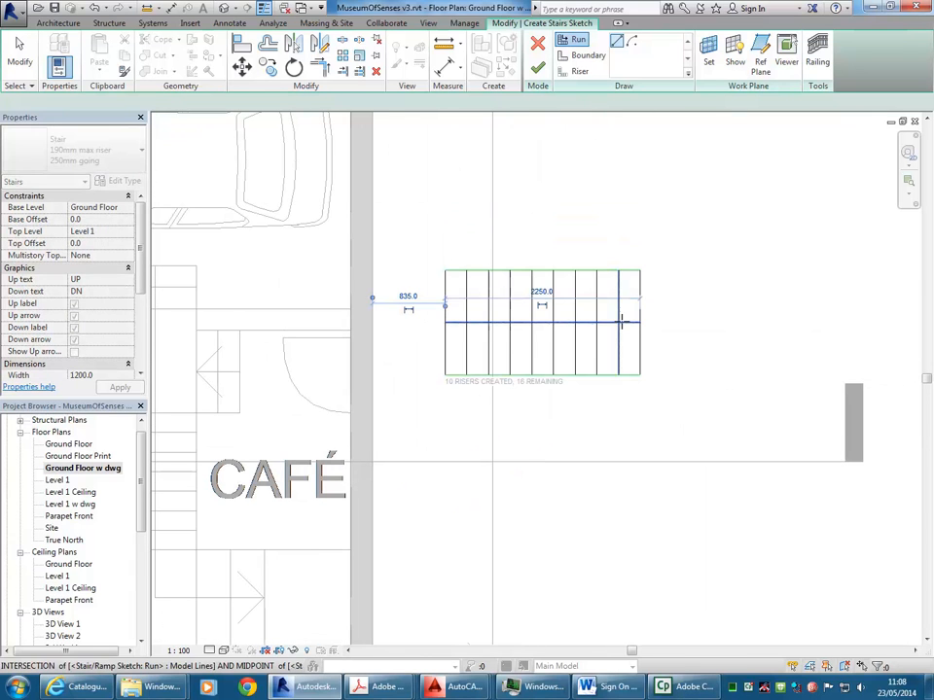
{"action": "key", "text": "Escape"}
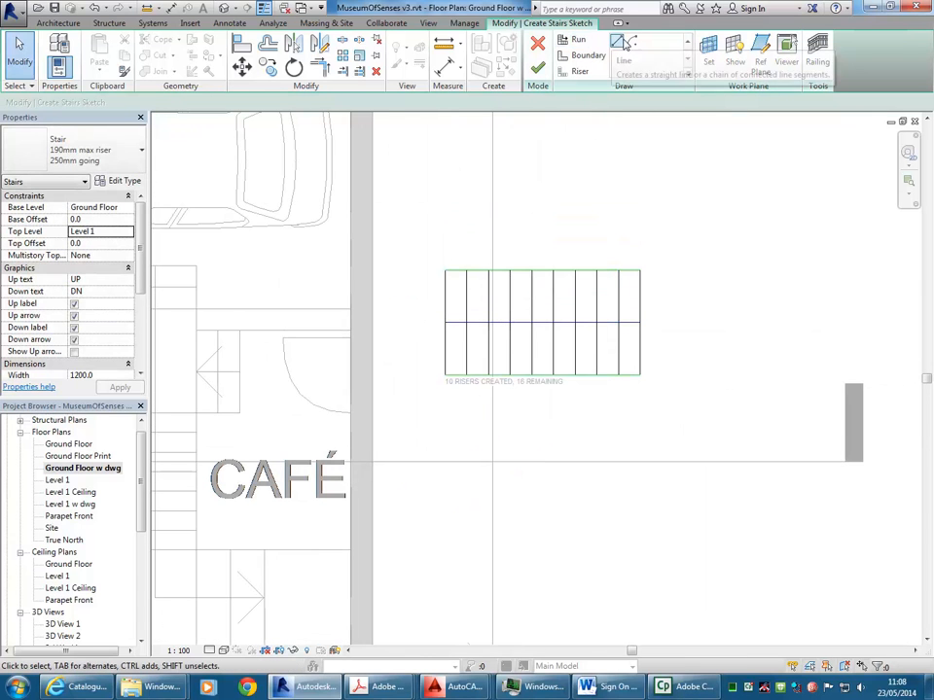
Examine the trial run's boundary and riser lines by selecting them, and turn off the Thin Lines display
{"action": "scroll", "coordinate": [514, 307], "scroll_direction": "up", "scroll_amount": 1}
{"action": "scroll", "coordinate": [515, 306], "scroll_direction": "up", "scroll_amount": 2}
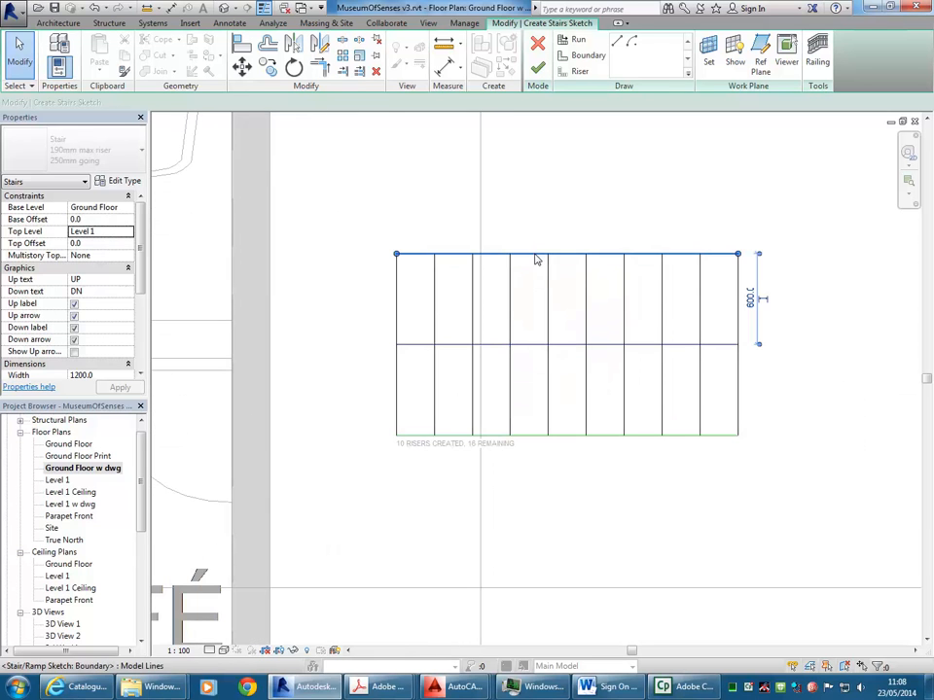
{"action": "left_click", "coordinate": [534, 257]}
{"action": "left_click", "coordinate": [573, 437], "text": "ctrl"}
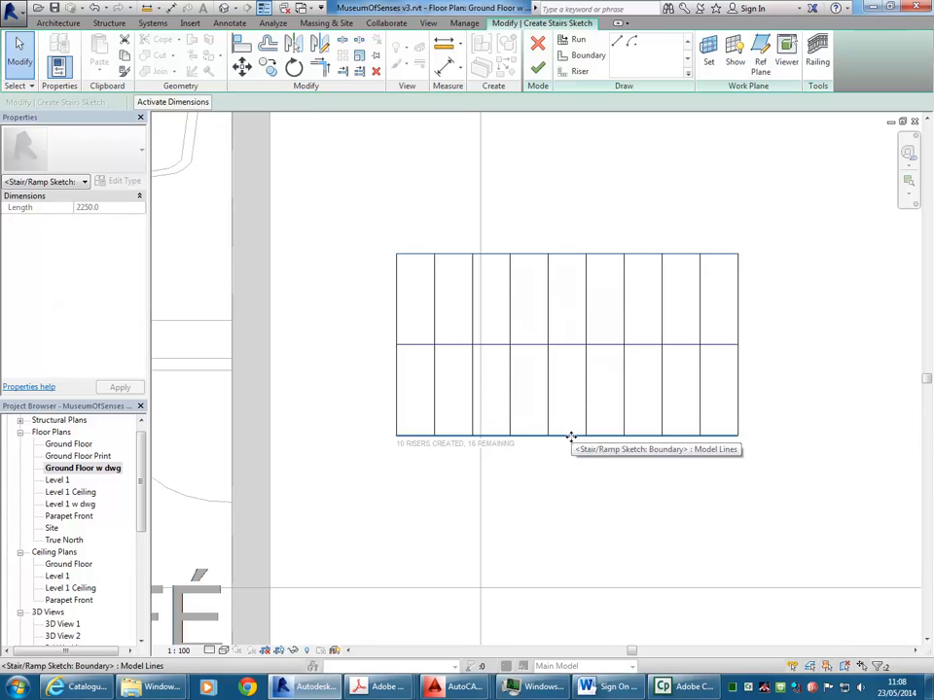
{"action": "left_click", "coordinate": [628, 334]}
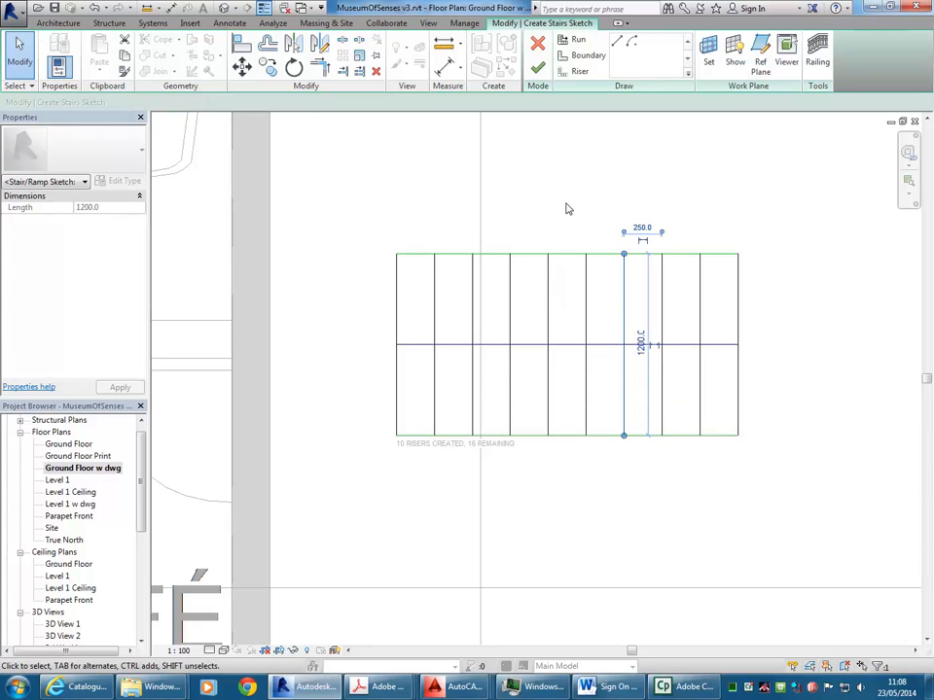
{"action": "left_click", "coordinate": [567, 209]}
{"action": "left_click", "coordinate": [262, 7]}
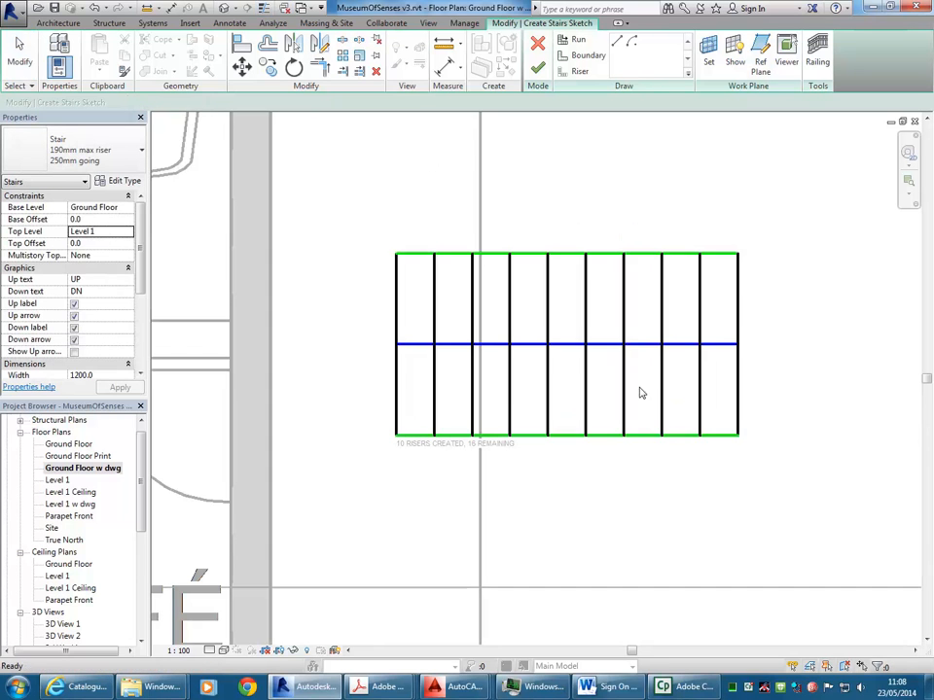
{"action": "scroll", "coordinate": [627, 326], "scroll_direction": "up", "scroll_amount": 1}
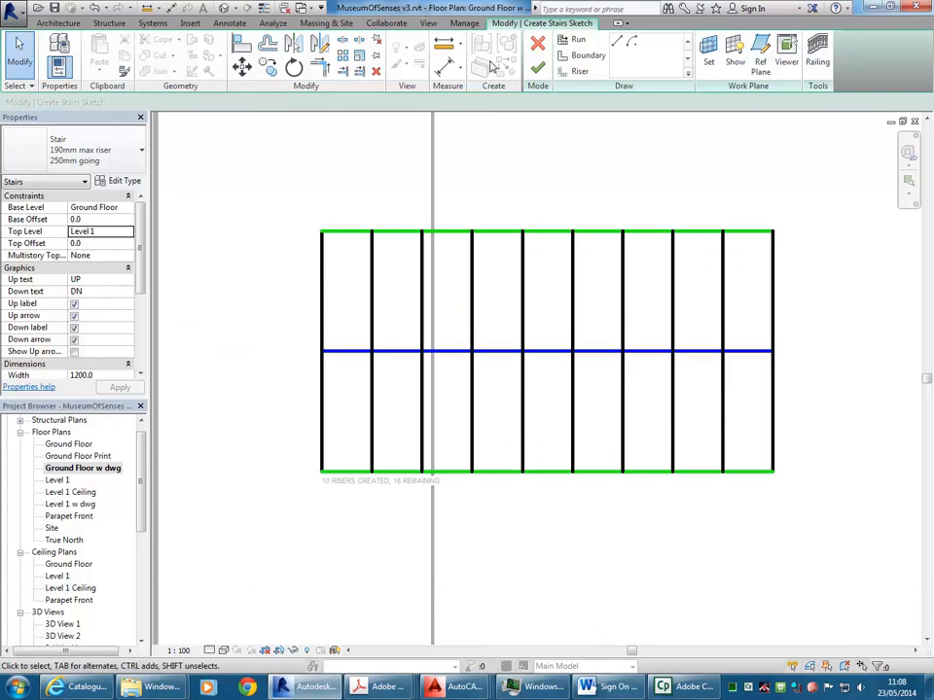
Delete all boundary, riser and run lines of the trial run from the stair sketch
{"action": "scroll", "coordinate": [577, 373], "scroll_direction": "down", "scroll_amount": 1}
{"action": "middle_click_drag", "start_coordinate": [553, 345], "coordinate": [570, 337]}
{"action": "scroll", "coordinate": [571, 337], "scroll_direction": "down", "scroll_amount": 1}
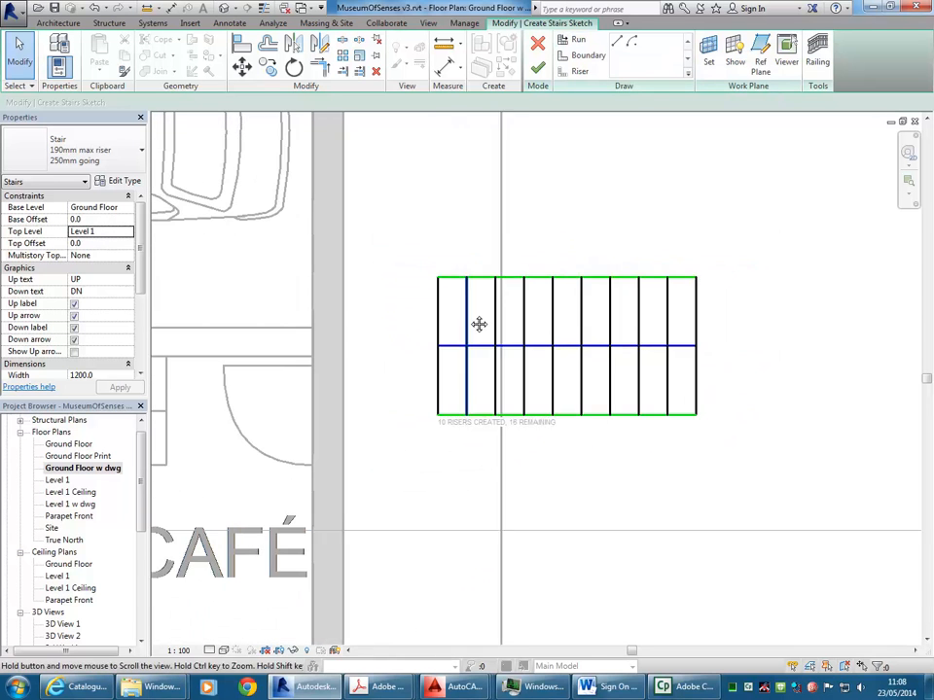
{"action": "middle_click_drag", "start_coordinate": [386, 252], "coordinate": [484, 252]}
{"action": "left_click_drag", "start_coordinate": [482, 252], "coordinate": [813, 496]}
{"action": "key", "text": "Delete"}
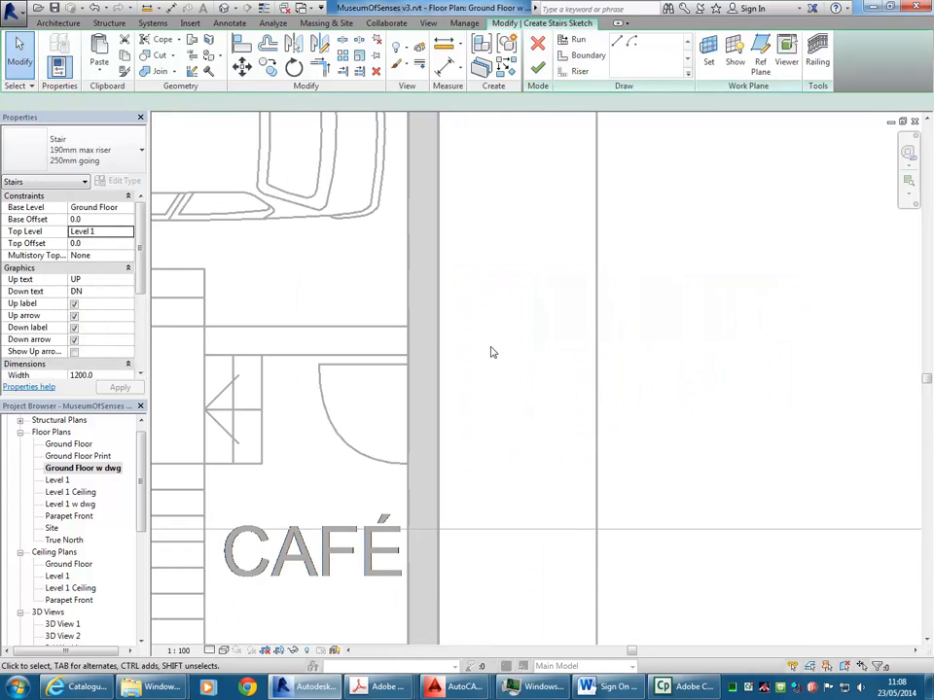
{"action": "middle_click_drag", "start_coordinate": [471, 350], "coordinate": [613, 335]}
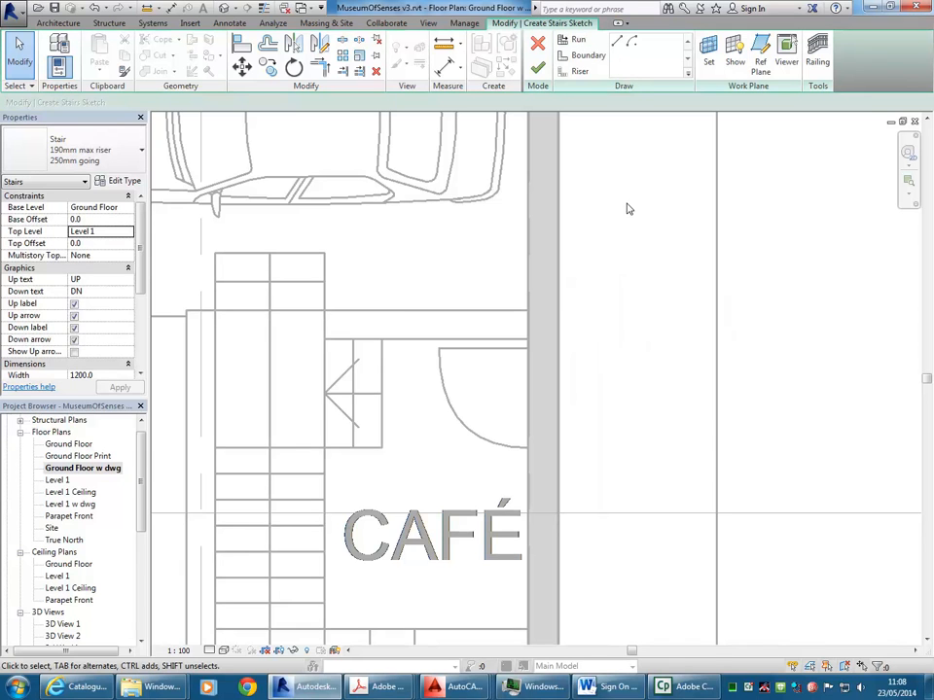
{"action": "middle_click_drag", "start_coordinate": [434, 347], "coordinate": [541, 289]}
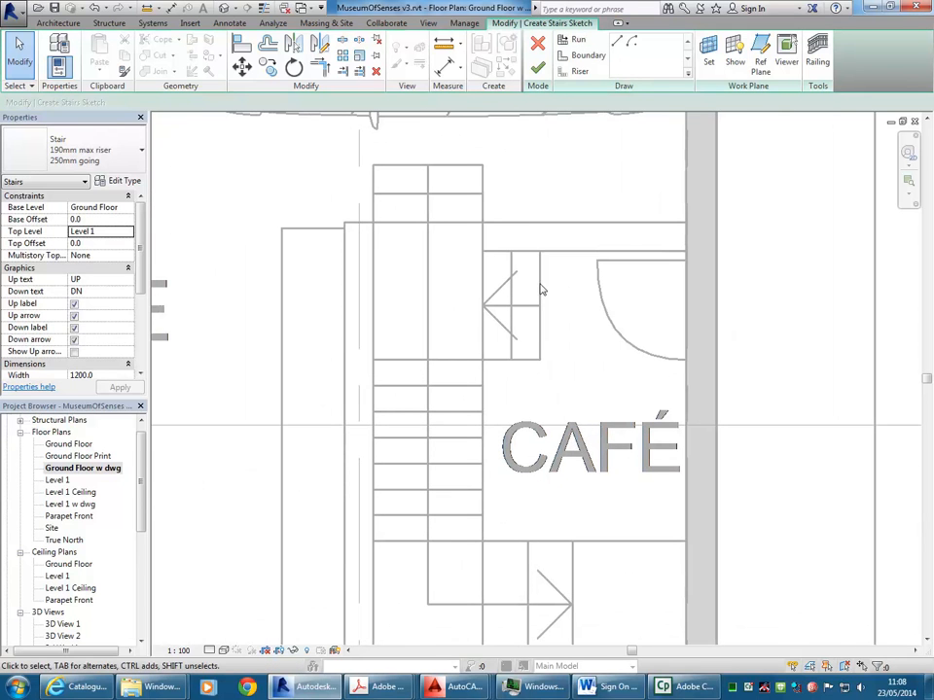
Draw a straight boundary line about 500 mm long along the upper edge of the short DWG steps above the café
{"action": "left_click", "coordinate": [582, 56]}
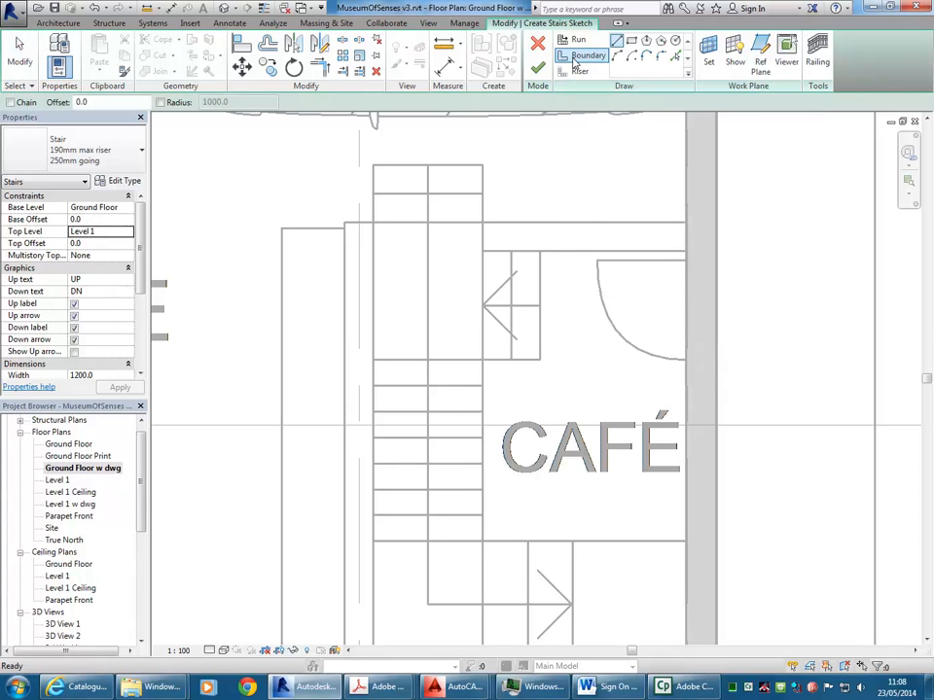
{"action": "left_click", "coordinate": [676, 56]}
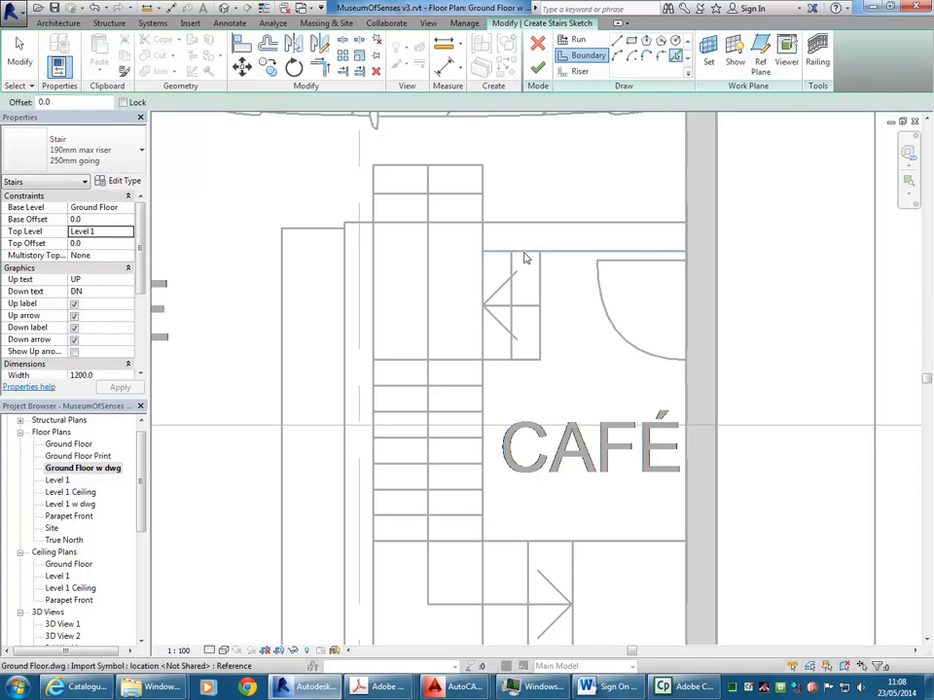
{"action": "left_click", "coordinate": [616, 42]}
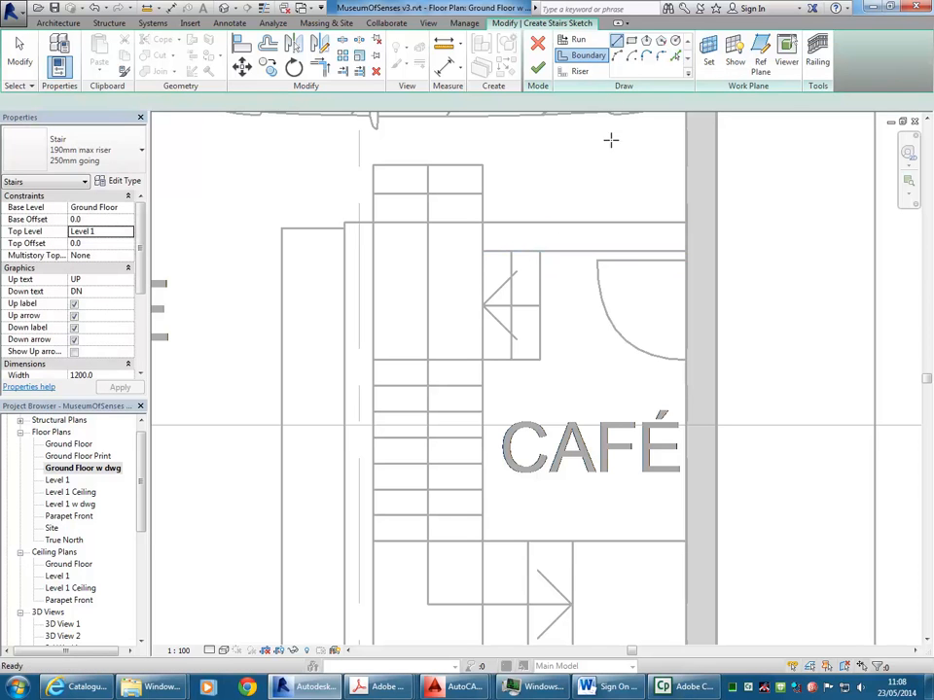
{"action": "left_click", "coordinate": [539, 250]}
{"action": "left_click", "coordinate": [483, 251]}
{"action": "scroll", "coordinate": [439, 264], "scroll_direction": "up", "scroll_amount": 2}
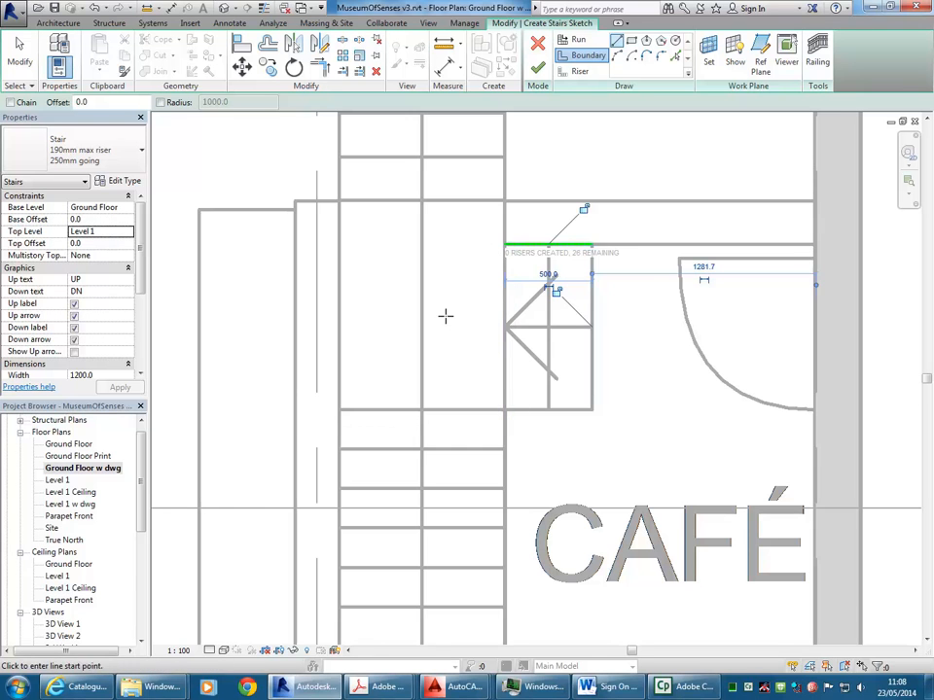
Trace the upper landing's outer boundary with lines about 250, 952 and 1201 mm long, ending where the long flight begins
{"action": "middle_click_drag", "start_coordinate": [458, 319], "coordinate": [459, 374]}
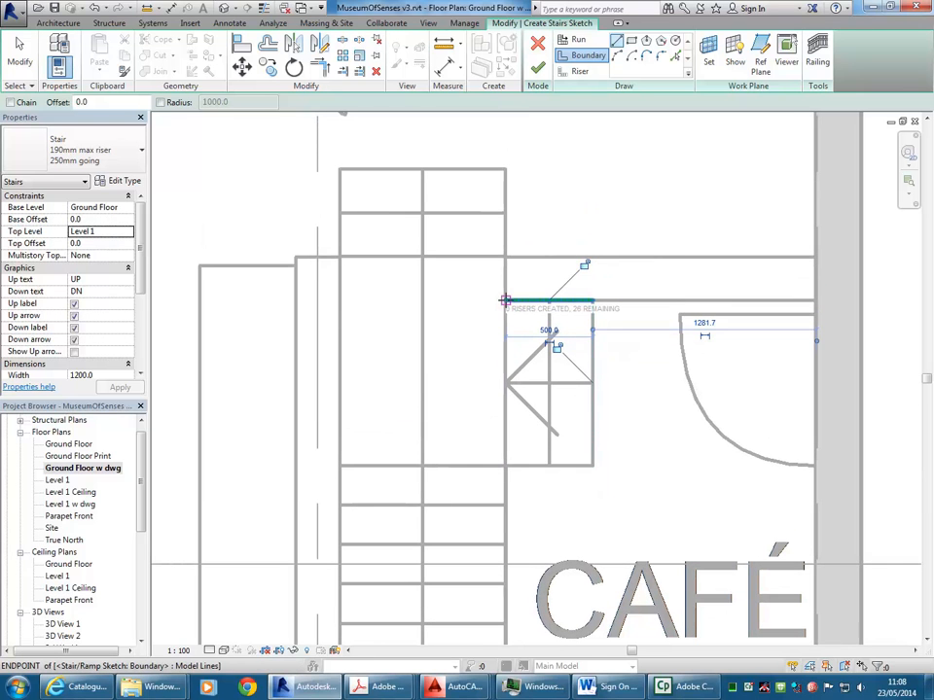
{"action": "left_click", "coordinate": [505, 299]}
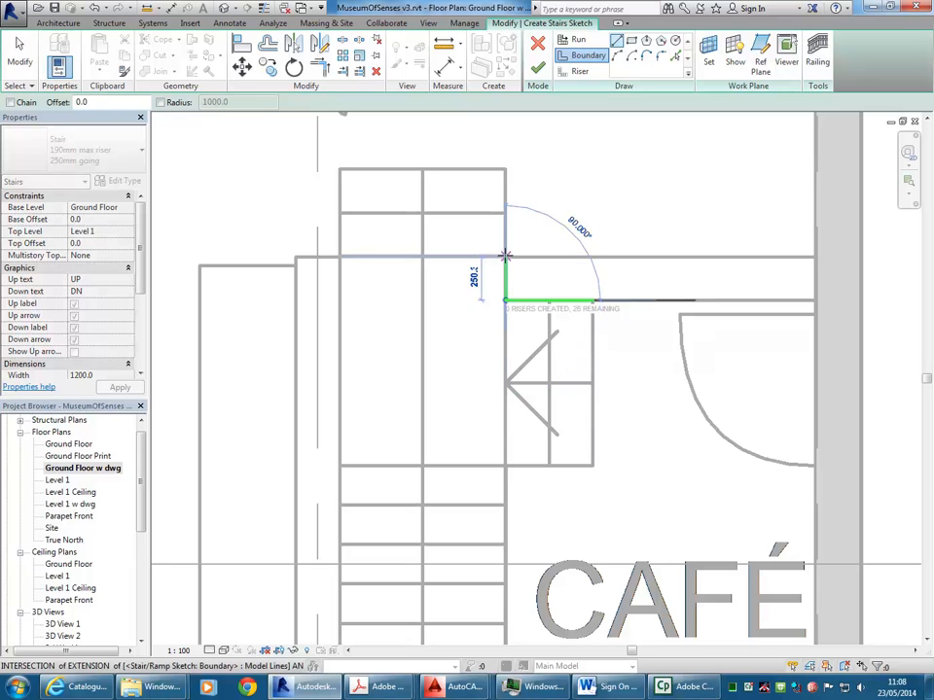
{"action": "left_click", "coordinate": [505, 257]}
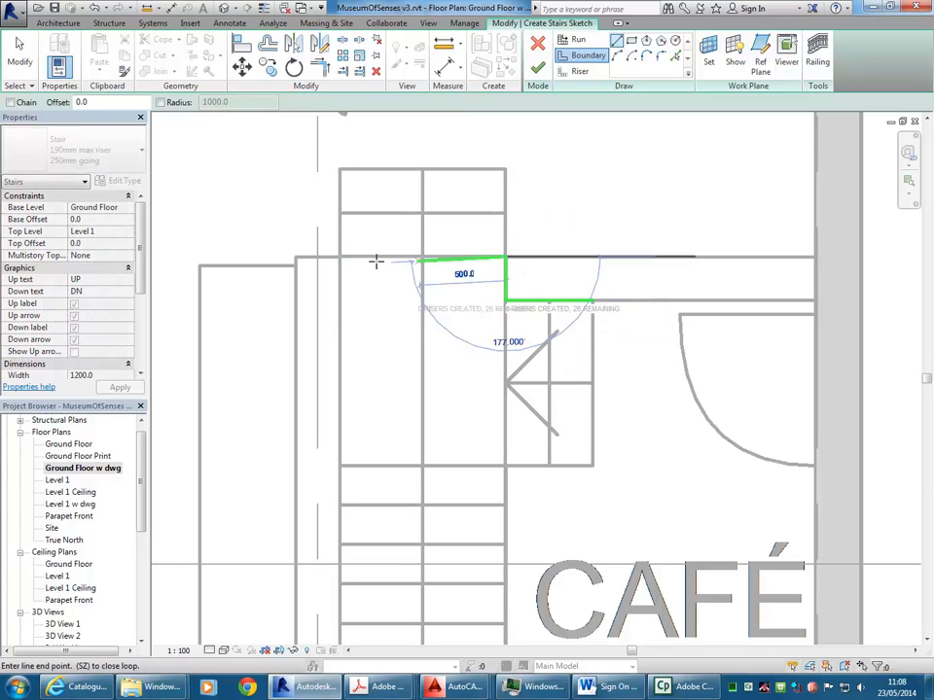
{"action": "left_click", "coordinate": [339, 257]}
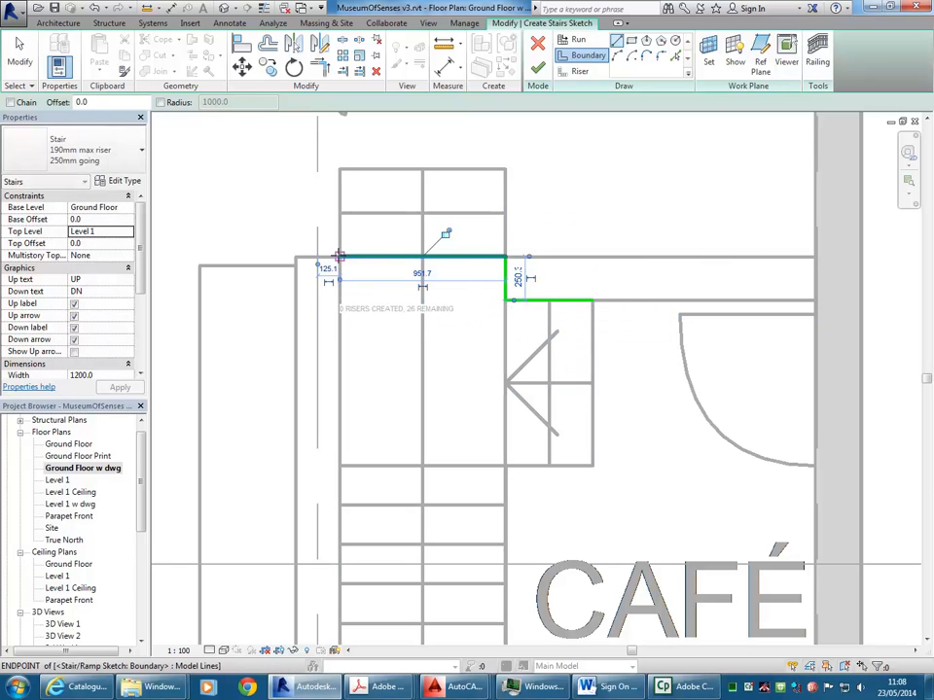
{"action": "left_click", "coordinate": [339, 465]}
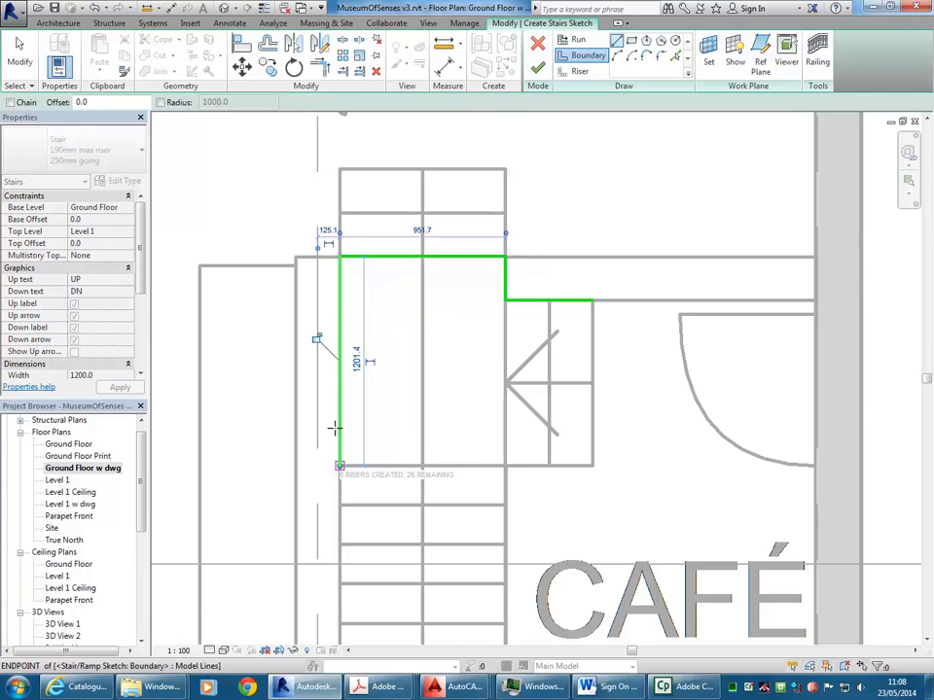
Continue the boundary along the outer side of the long flight, stopping just above the concrete column
{"action": "middle_click_drag", "start_coordinate": [343, 399], "coordinate": [360, 267]}
{"action": "scroll", "coordinate": [359, 268], "scroll_direction": "down", "scroll_amount": 3}
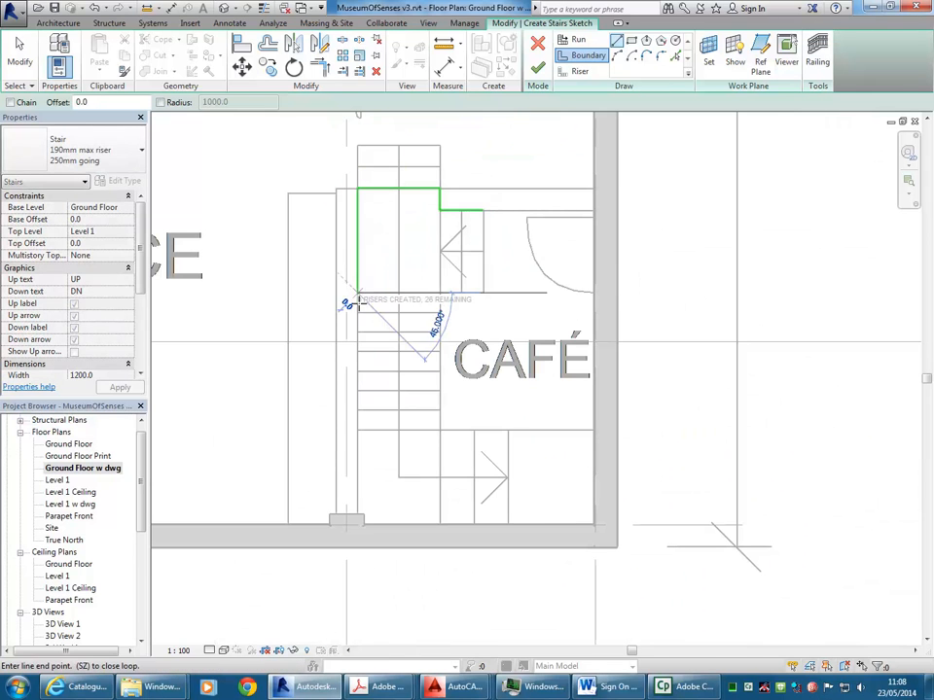
{"action": "scroll", "coordinate": [357, 479], "scroll_direction": "up", "scroll_amount": 4}
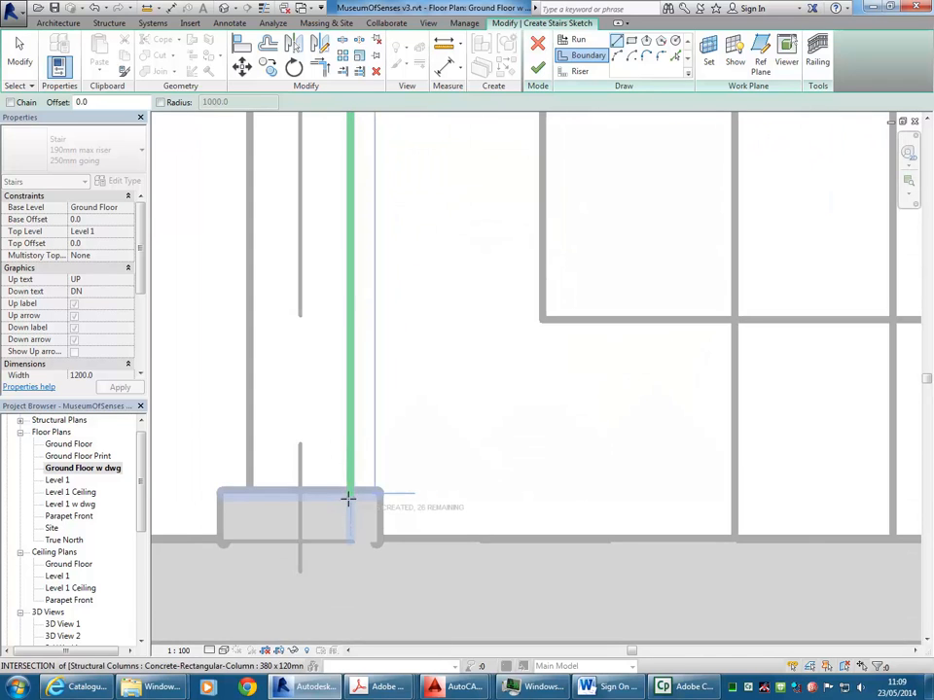
{"action": "scroll", "coordinate": [350, 492], "scroll_direction": "up", "scroll_amount": 2}
{"action": "scroll", "coordinate": [350, 492], "scroll_direction": "up", "scroll_amount": 1}
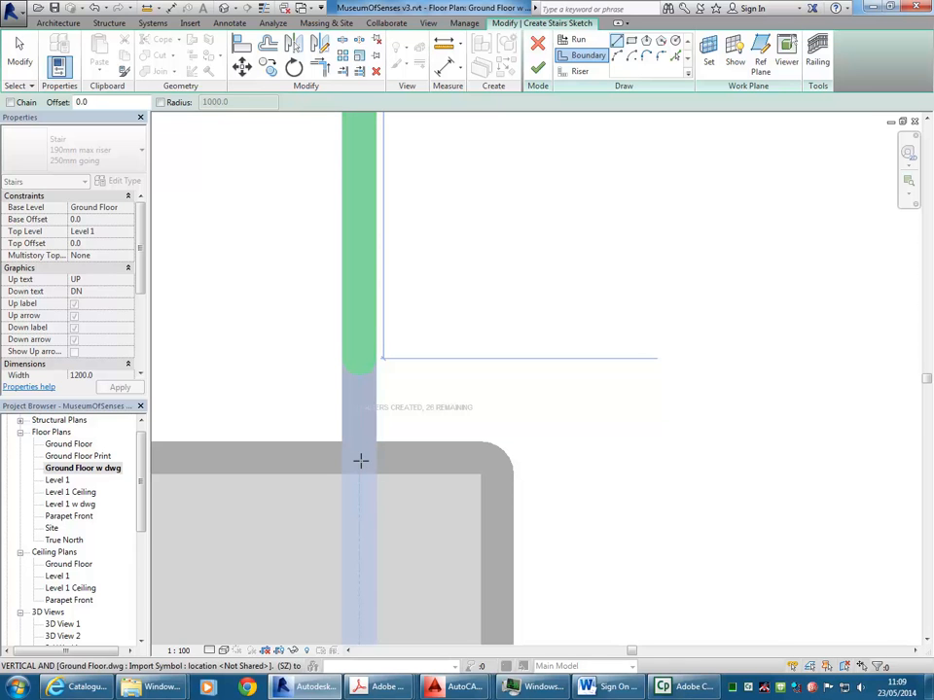
{"action": "left_click", "coordinate": [361, 461]}
Draw boundary lines around the column corner, about 250 mm along its top face and about 127 mm along its side
{"action": "scroll", "coordinate": [484, 402], "scroll_direction": "down", "scroll_amount": 2}
{"action": "middle_click_drag", "start_coordinate": [485, 402], "coordinate": [354, 515]}
{"action": "scroll", "coordinate": [425, 455], "scroll_direction": "down", "scroll_amount": 2}
{"action": "scroll", "coordinate": [354, 515], "scroll_direction": "up", "scroll_amount": 3}
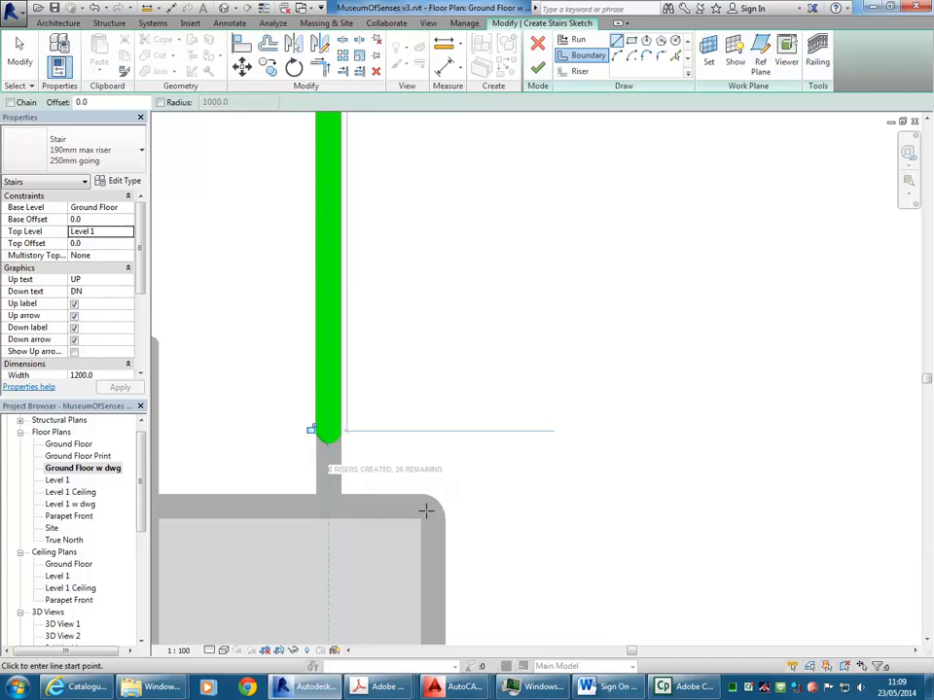
{"action": "left_click", "coordinate": [328, 506]}
{"action": "scroll", "coordinate": [426, 508], "scroll_direction": "down", "scroll_amount": 2}
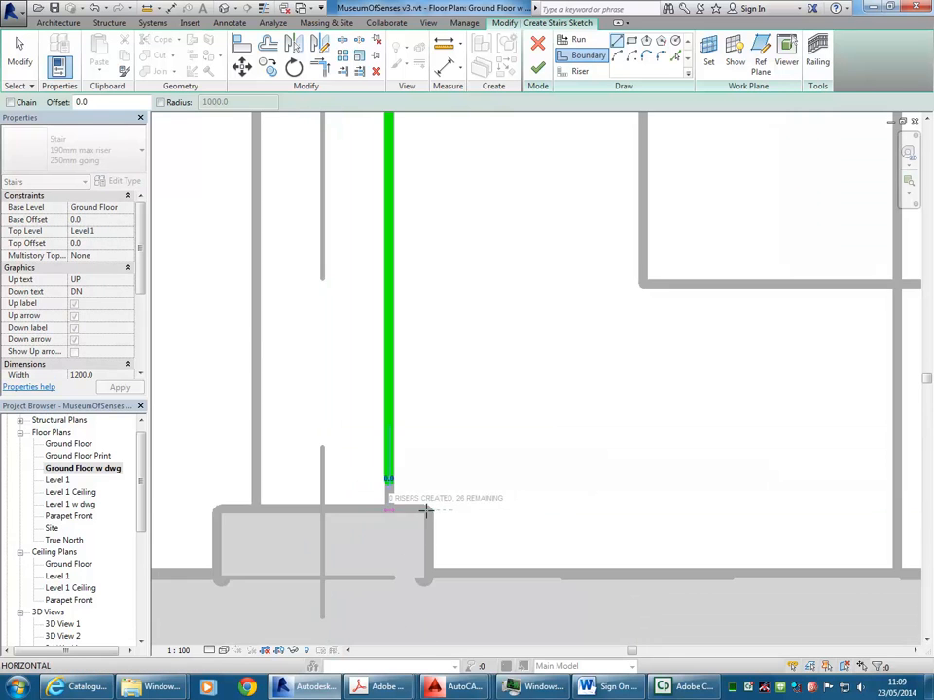
{"action": "scroll", "coordinate": [429, 513], "scroll_direction": "up", "scroll_amount": 2}
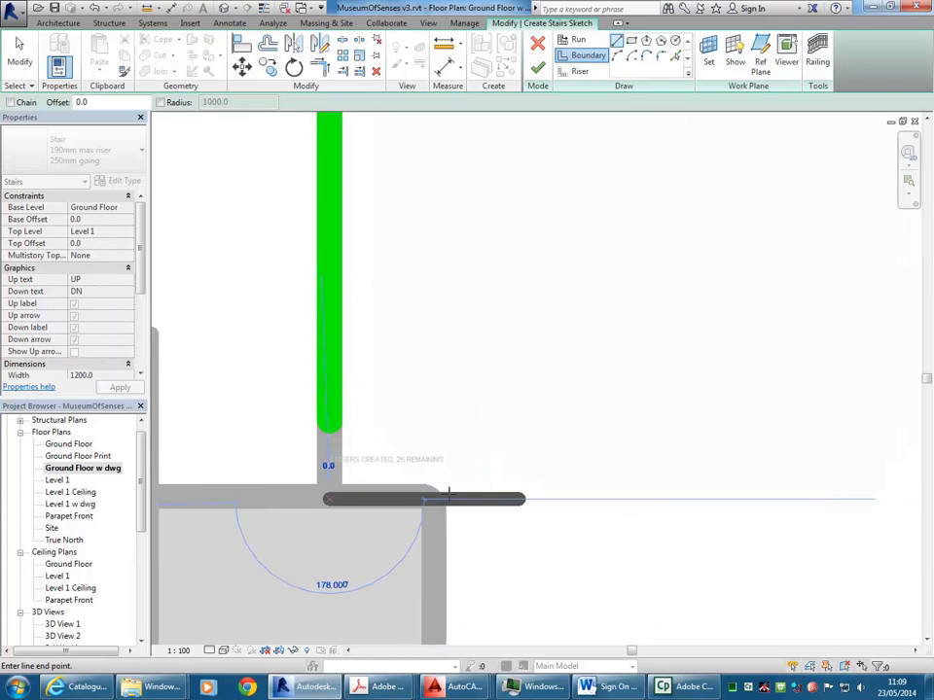
{"action": "left_click", "coordinate": [574, 499]}
{"action": "scroll", "coordinate": [583, 457], "scroll_direction": "down", "scroll_amount": 3}
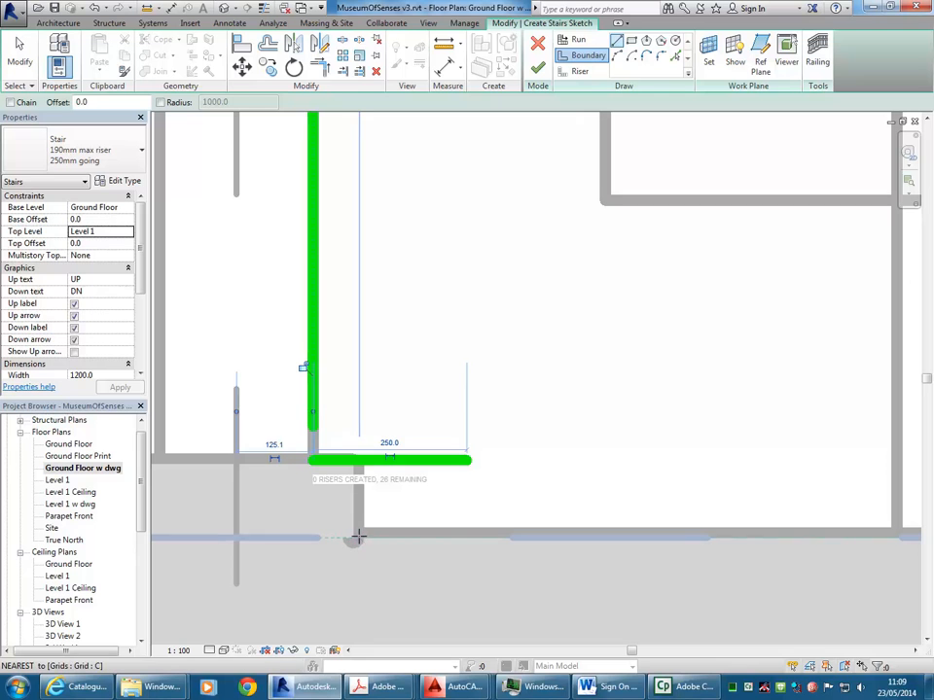
{"action": "left_click", "coordinate": [356, 536]}
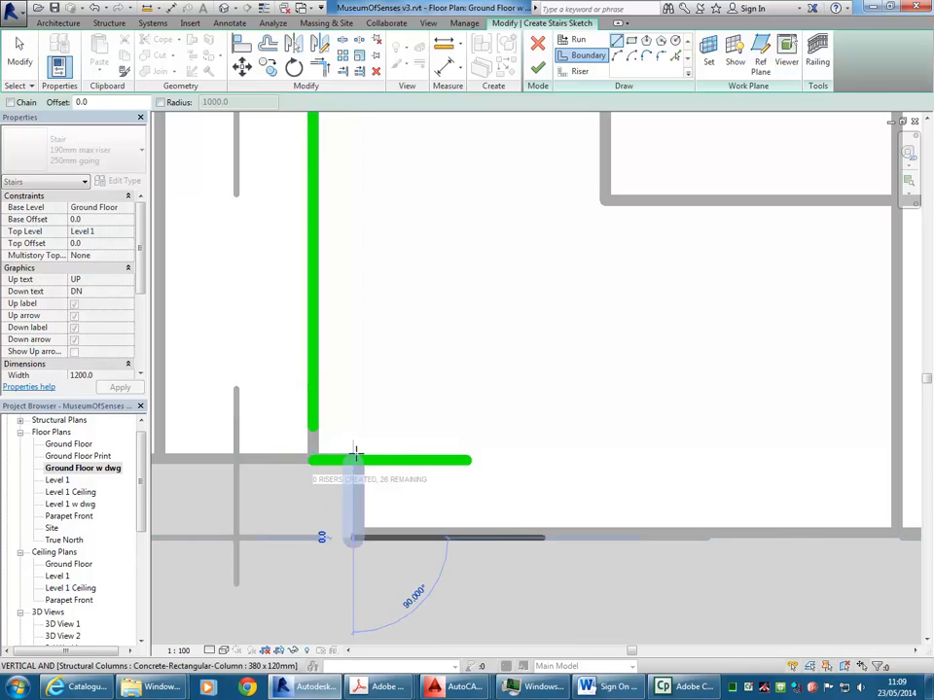
{"action": "left_click", "coordinate": [354, 461]}
Draw two boundary segments, about 886 and 786 mm long, along the lower wall from the column to the last DWG riser
{"action": "scroll", "coordinate": [223, 434], "scroll_direction": "down", "scroll_amount": 2}
{"action": "left_click", "coordinate": [305, 503]}
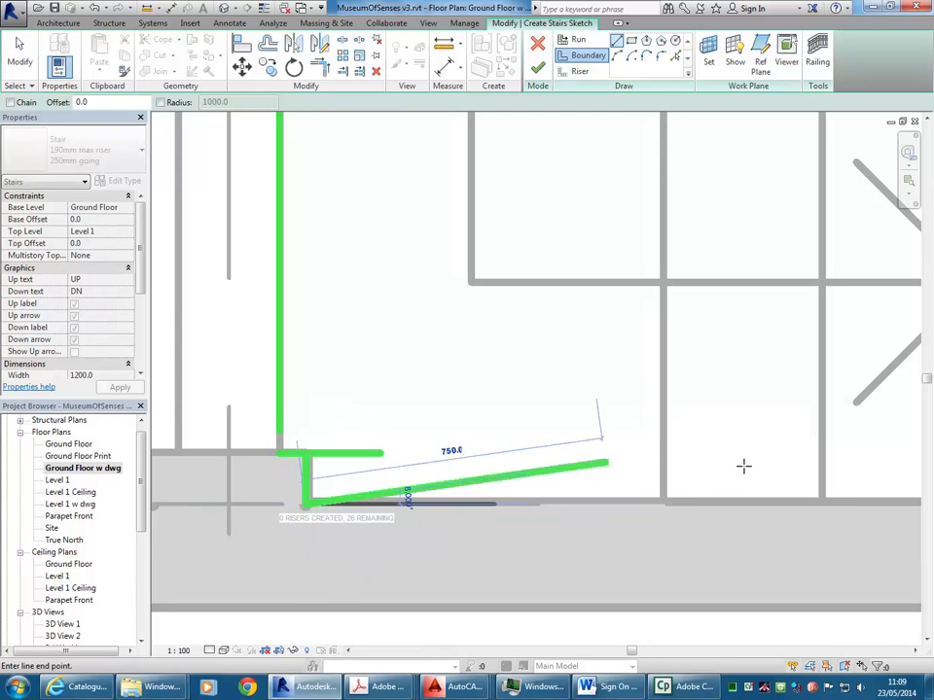
{"action": "left_click", "coordinate": [661, 503]}
{"action": "scroll", "coordinate": [677, 442], "scroll_direction": "down", "scroll_amount": 1}
{"action": "middle_click_drag", "start_coordinate": [695, 459], "coordinate": [500, 506]}
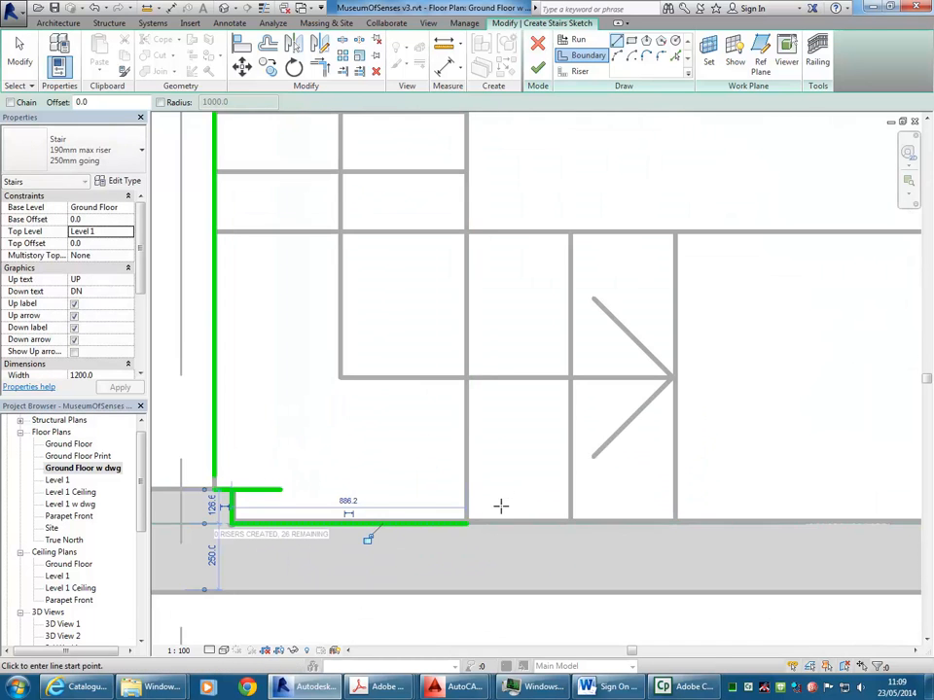
{"action": "left_click", "coordinate": [675, 522]}
{"action": "middle_click_drag", "start_coordinate": [259, 468], "coordinate": [433, 452]}
{"action": "key", "text": "Escape"}
{"action": "key", "text": "Escape"}
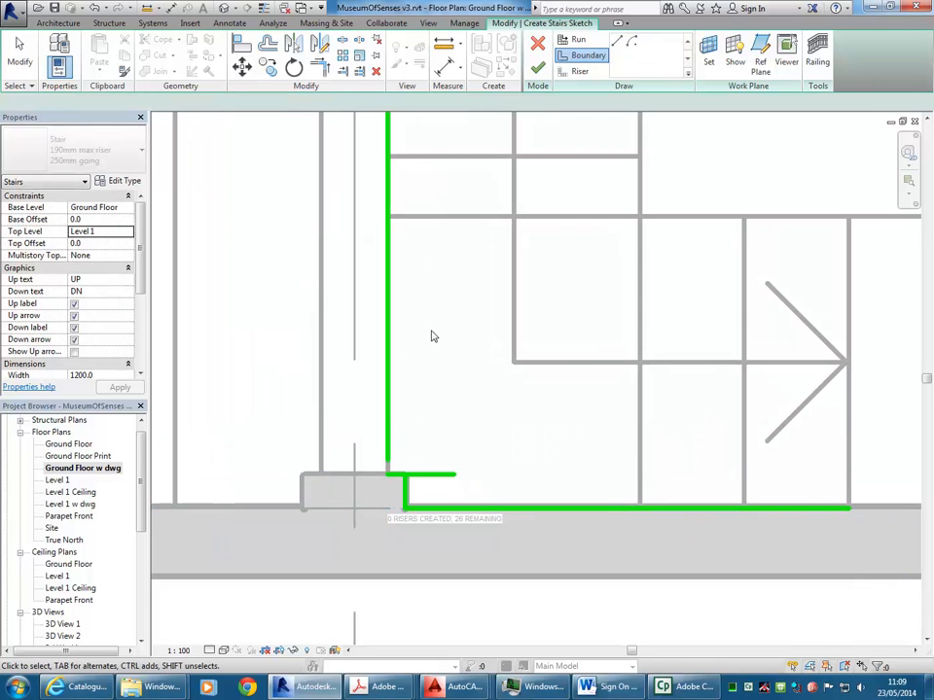
Trim the boundary lines to corners at the column, removing the horizontal overhang and closing the gap in the long side line
{"action": "key", "text": "t"}
{"action": "key", "text": "r"}
{"action": "scroll", "coordinate": [395, 494], "scroll_direction": "up", "scroll_amount": 4}
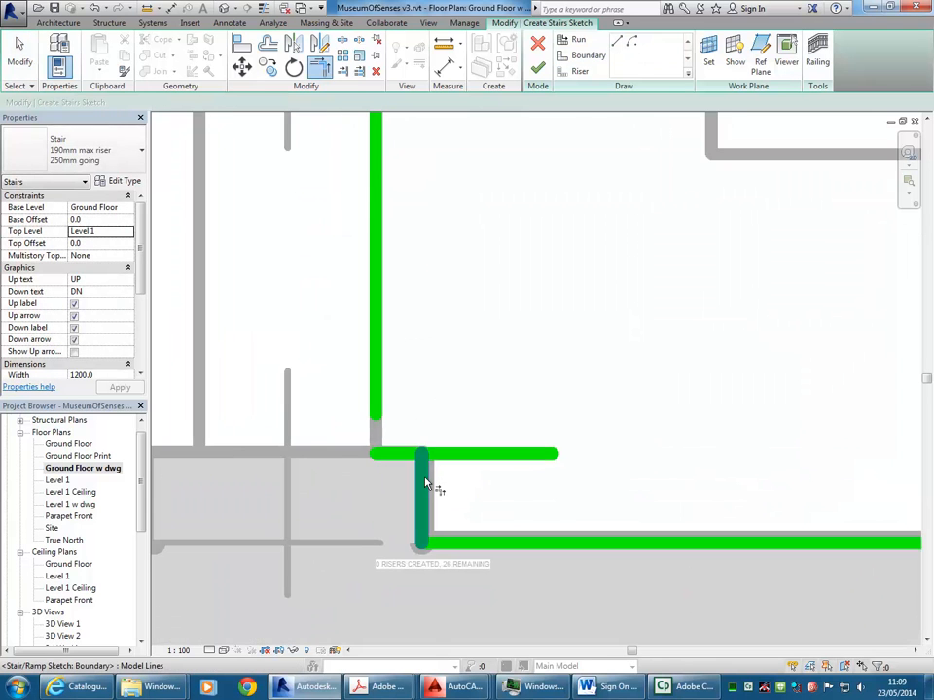
{"action": "left_click", "coordinate": [401, 454]}
{"action": "left_click", "coordinate": [411, 463]}
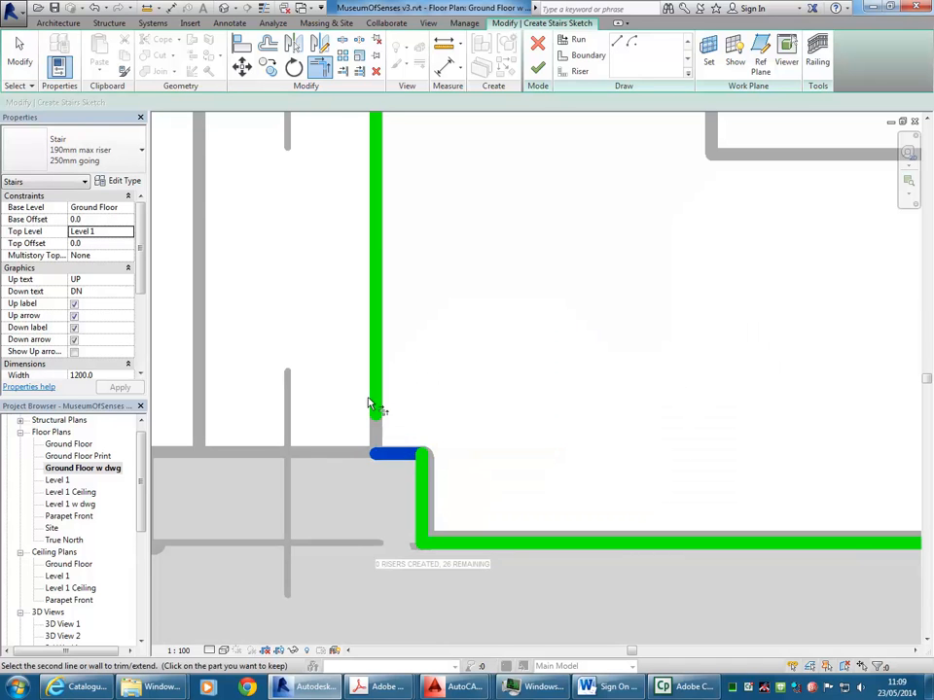
{"action": "left_click", "coordinate": [378, 407]}
{"action": "left_click", "coordinate": [391, 453]}
{"action": "scroll", "coordinate": [448, 494], "scroll_direction": "down", "scroll_amount": 5}
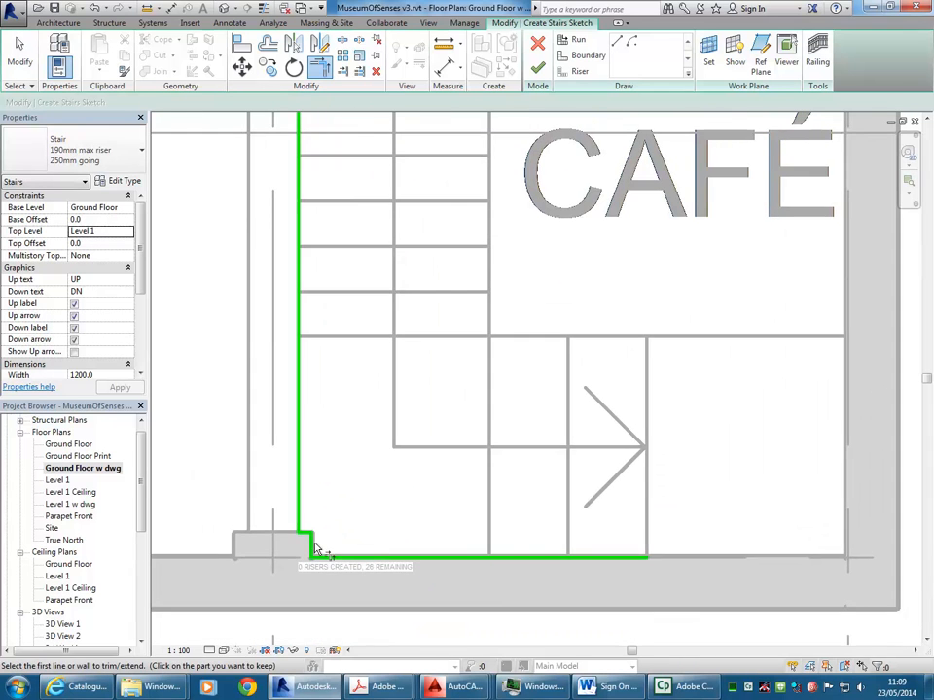
{"action": "middle_click_drag", "start_coordinate": [384, 261], "coordinate": [418, 202]}
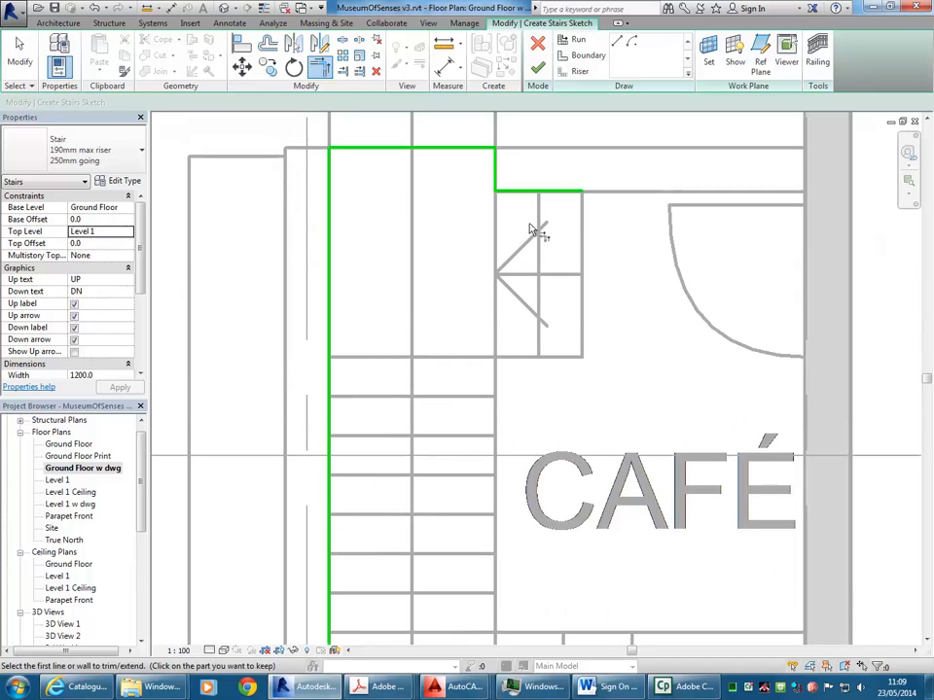
{"action": "middle_click_drag", "start_coordinate": [381, 396], "coordinate": [369, 301]}
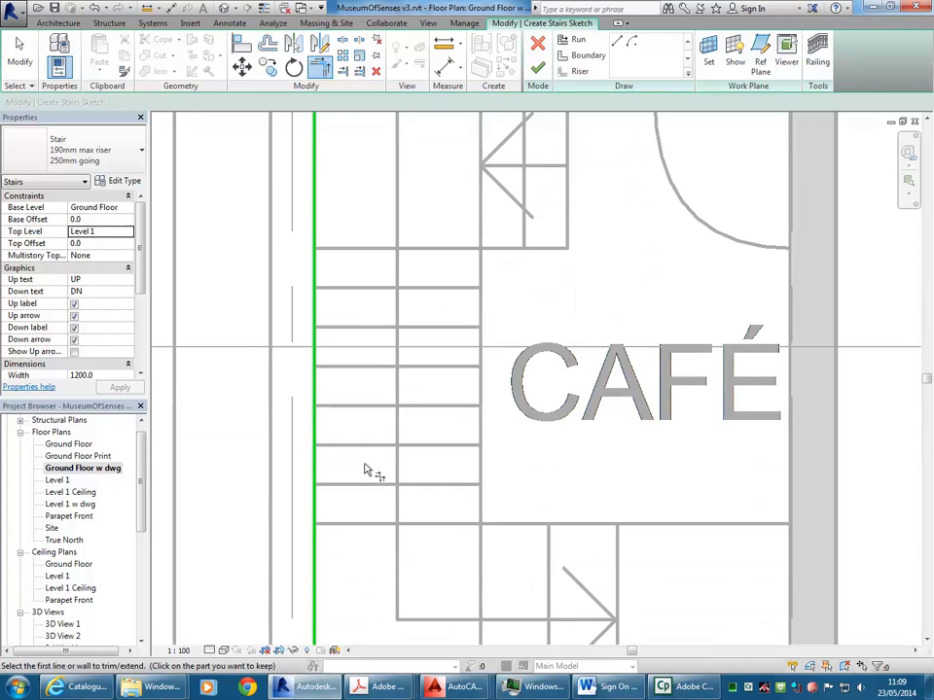
{"action": "scroll", "coordinate": [370, 458], "scroll_direction": "down", "scroll_amount": 2}
{"action": "key", "text": "Escape"}
{"action": "key", "text": "Escape"}
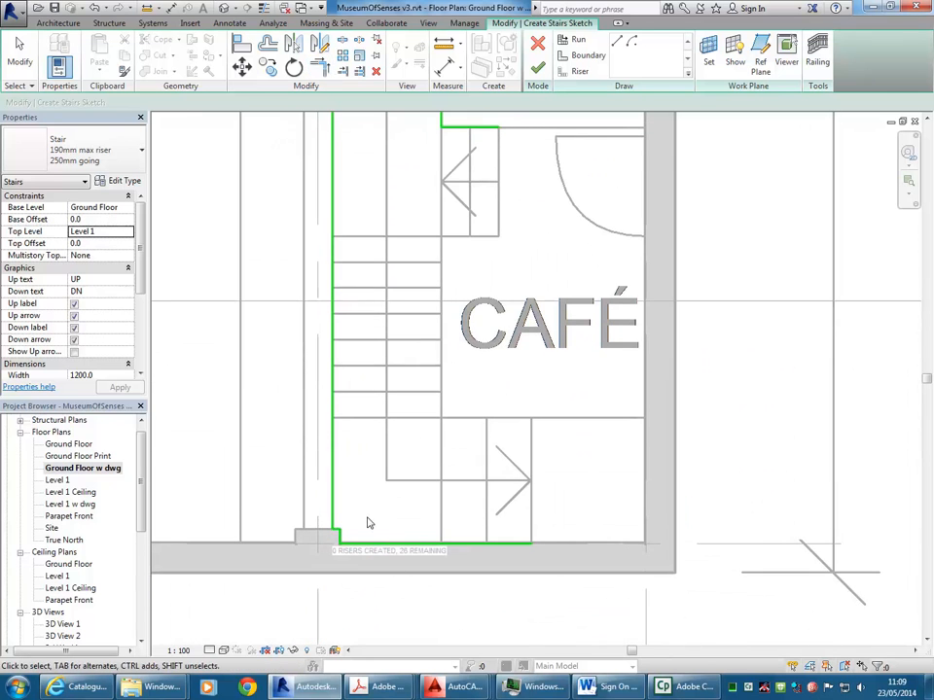
Examine the two separate boundary segments along the lower wall by selecting each of them
{"action": "scroll", "coordinate": [369, 529], "scroll_direction": "up", "scroll_amount": 3}
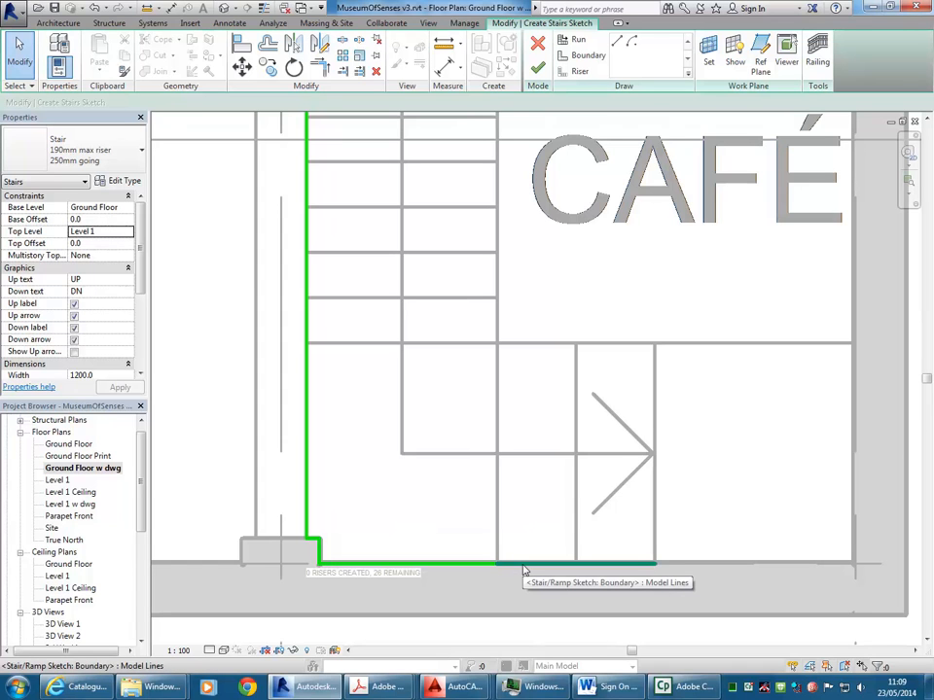
{"action": "left_click", "coordinate": [523, 569]}
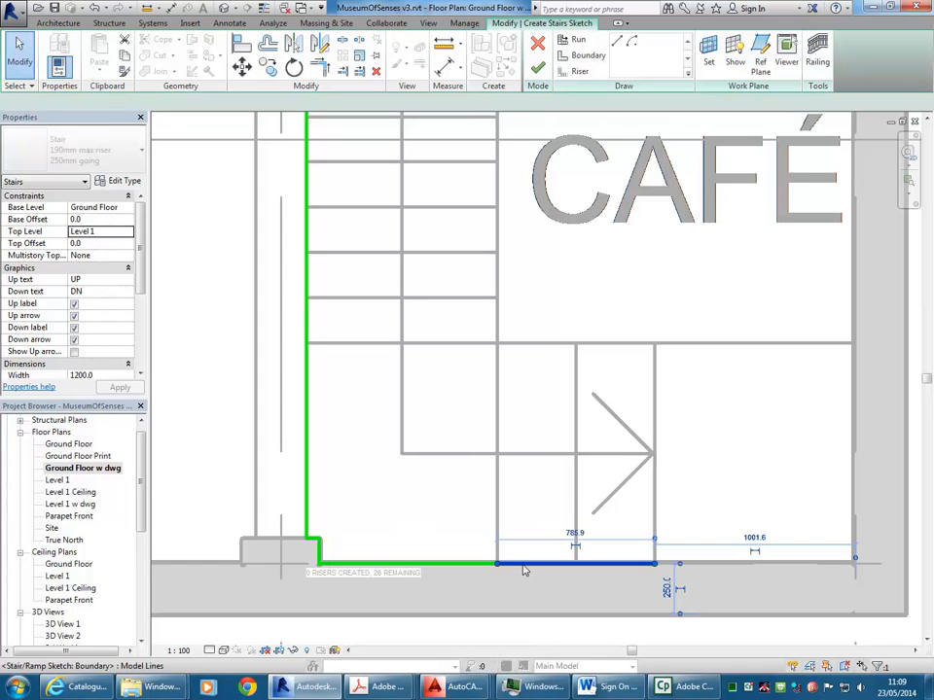
{"action": "left_click", "coordinate": [452, 565]}
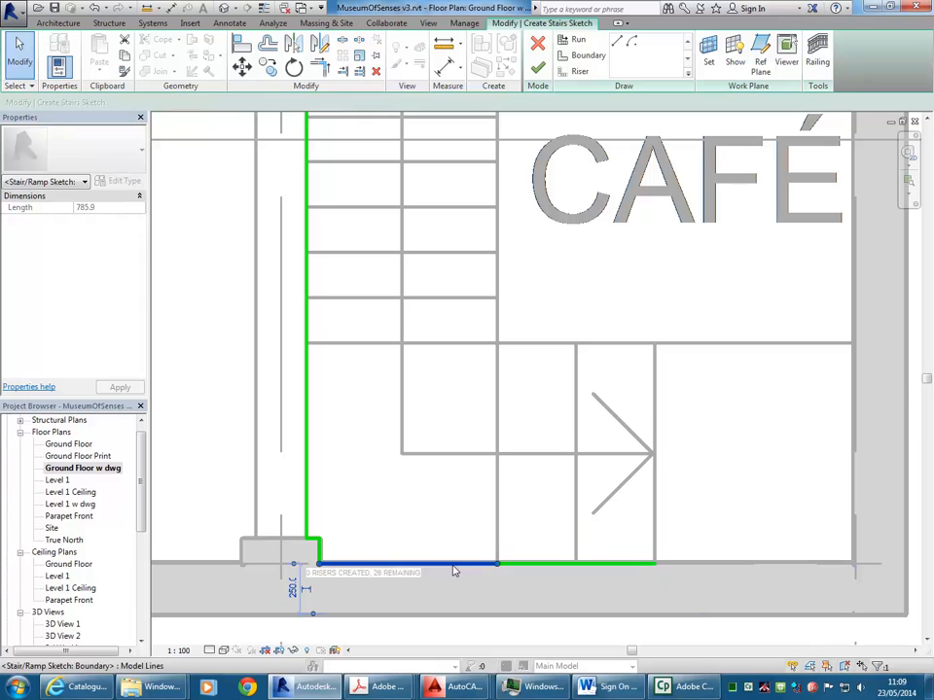
{"action": "left_click", "coordinate": [513, 567]}
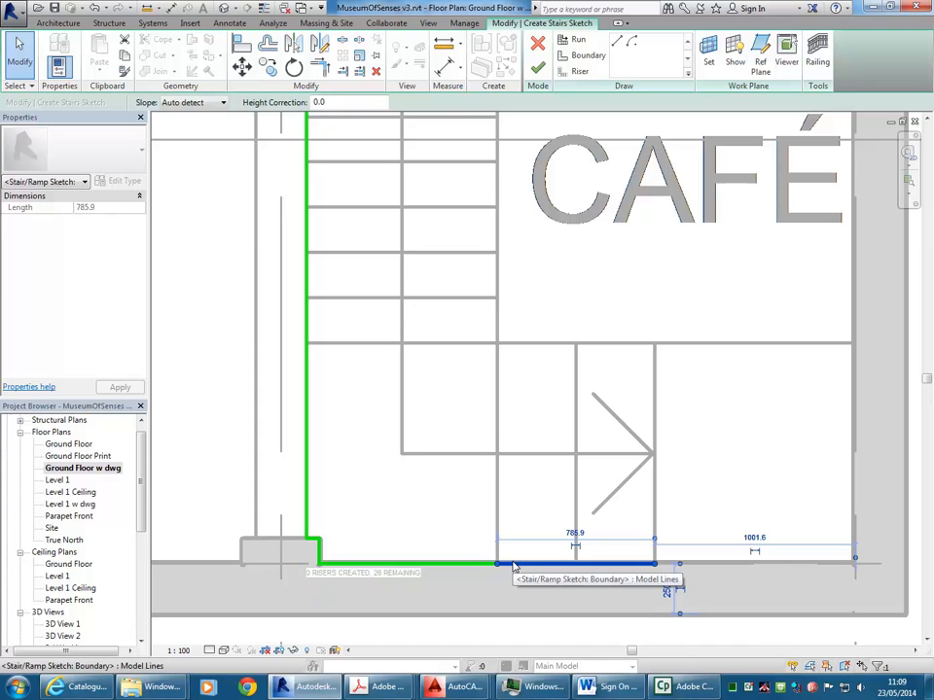
{"action": "left_click", "coordinate": [704, 418]}
Trace the inner boundary with a 500 mm upper segment, the long flight's café side, and a lower segment about 785 mm long
{"action": "scroll", "coordinate": [535, 301], "scroll_direction": "down", "scroll_amount": 2}
{"action": "middle_click_drag", "start_coordinate": [540, 293], "coordinate": [505, 432]}
{"action": "scroll", "coordinate": [526, 438], "scroll_direction": "down", "scroll_amount": 2}
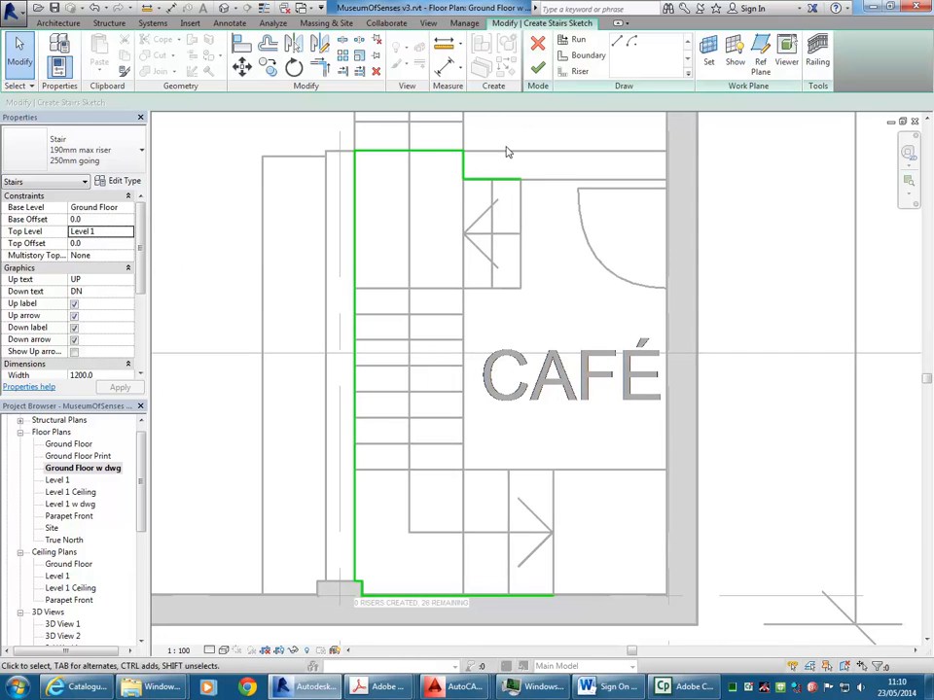
{"action": "left_click", "coordinate": [581, 55]}
{"action": "left_click", "coordinate": [520, 289]}
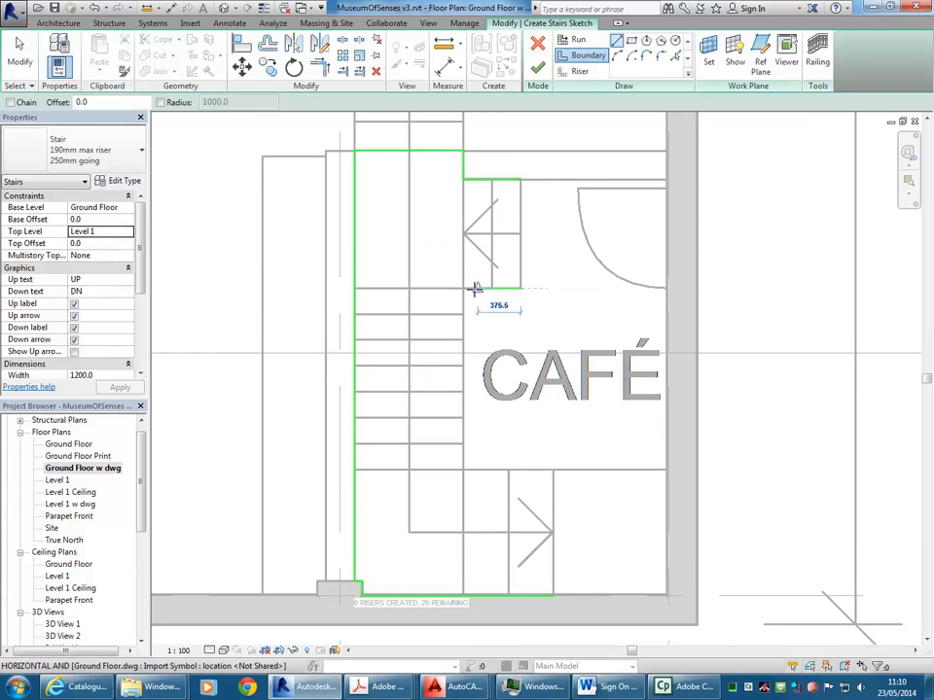
{"action": "left_click", "coordinate": [463, 288]}
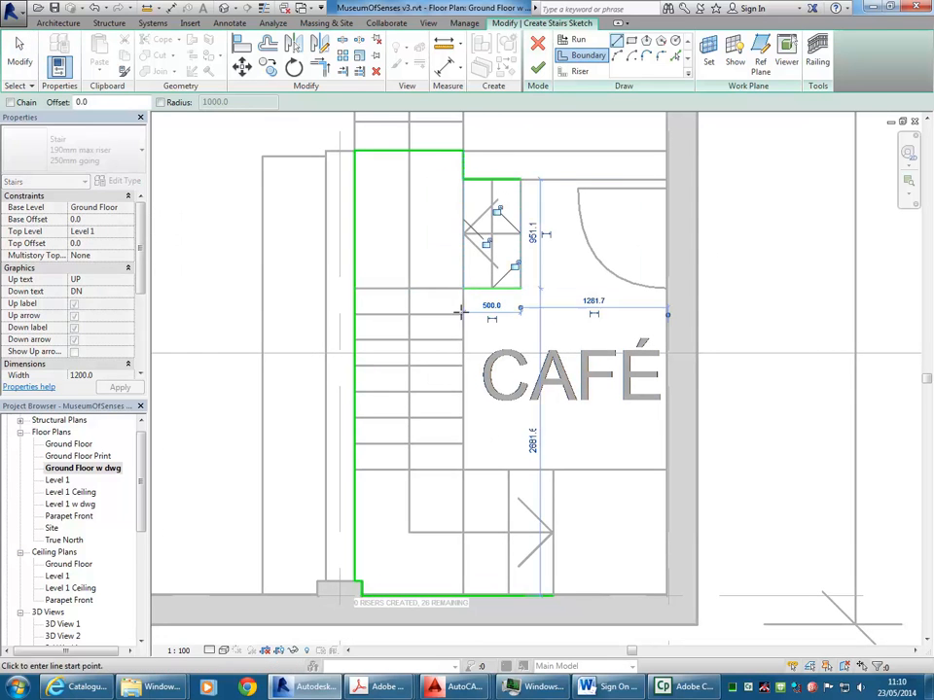
{"action": "left_click", "coordinate": [463, 470]}
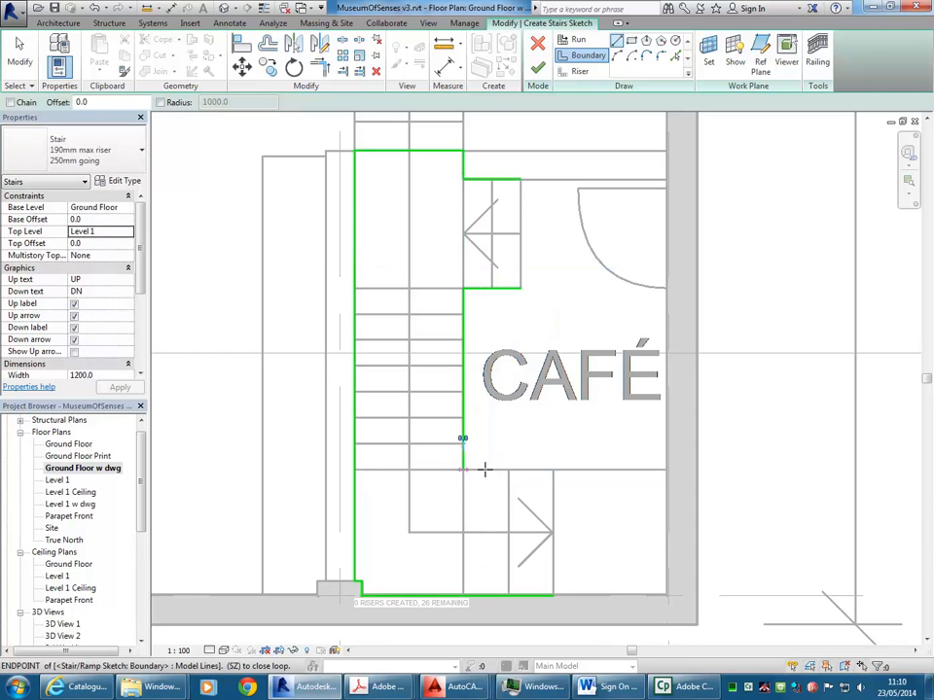
{"action": "left_click", "coordinate": [552, 469]}
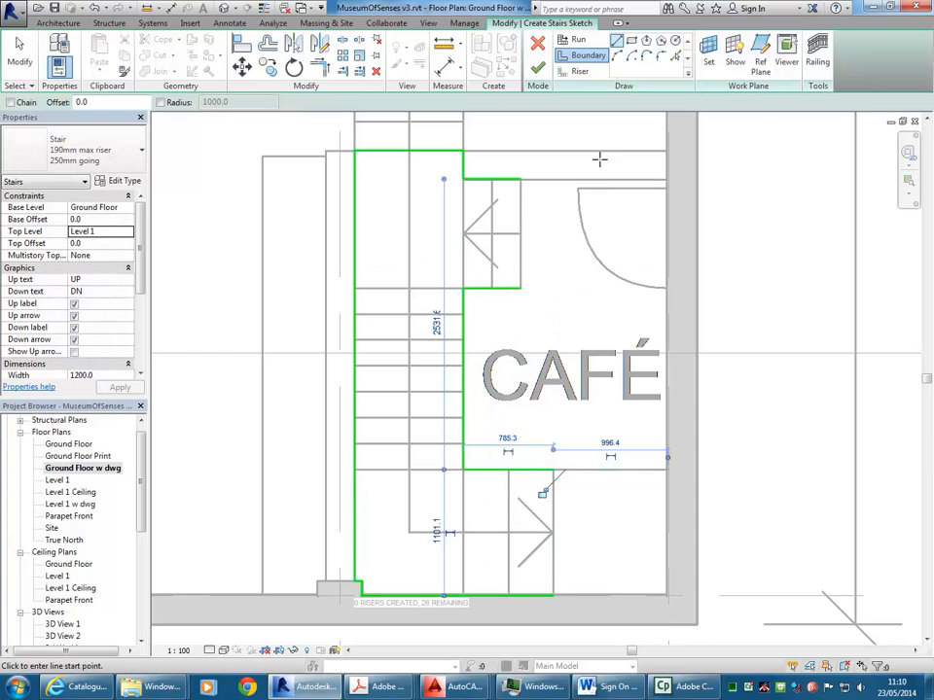
Draw three risers over the DWG lines across the upper short flight, between its two 500 mm boundary segments
{"action": "left_click", "coordinate": [579, 71]}
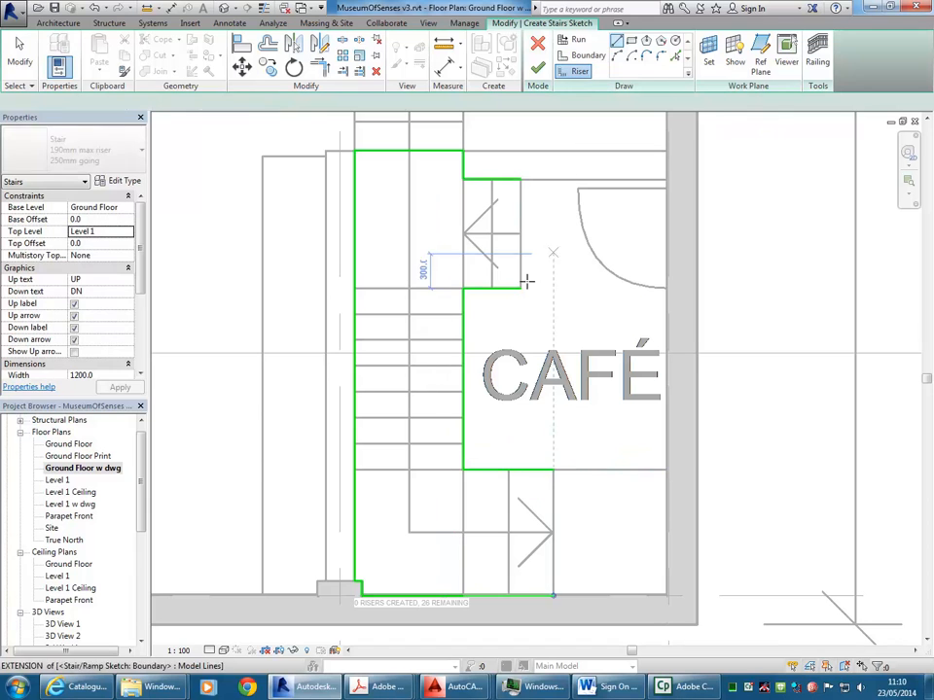
{"action": "left_click", "coordinate": [520, 286]}
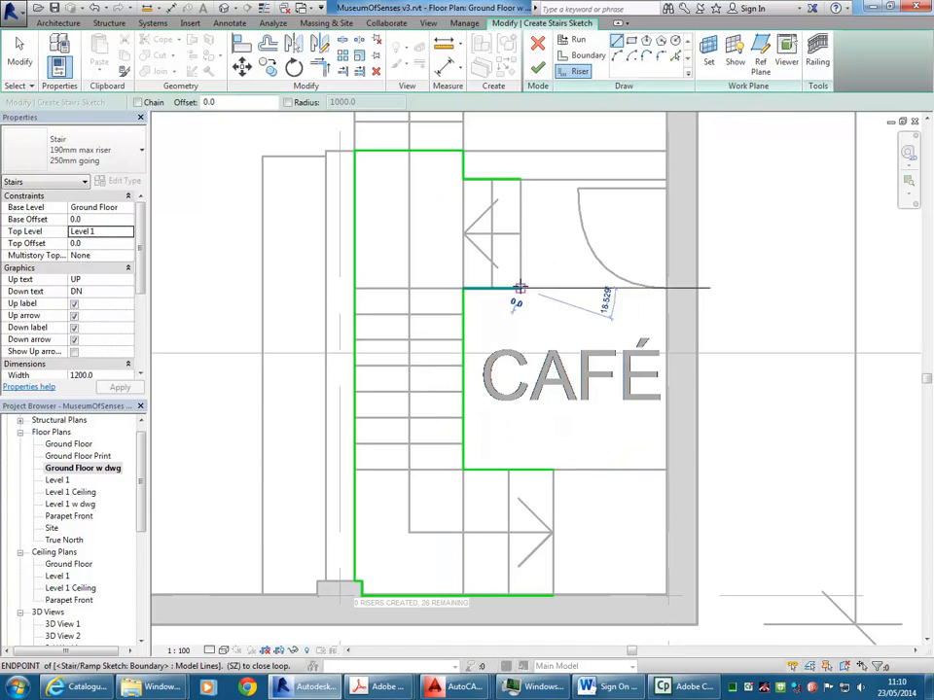
{"action": "left_click", "coordinate": [520, 178]}
{"action": "scroll", "coordinate": [496, 244], "scroll_direction": "up", "scroll_amount": 3}
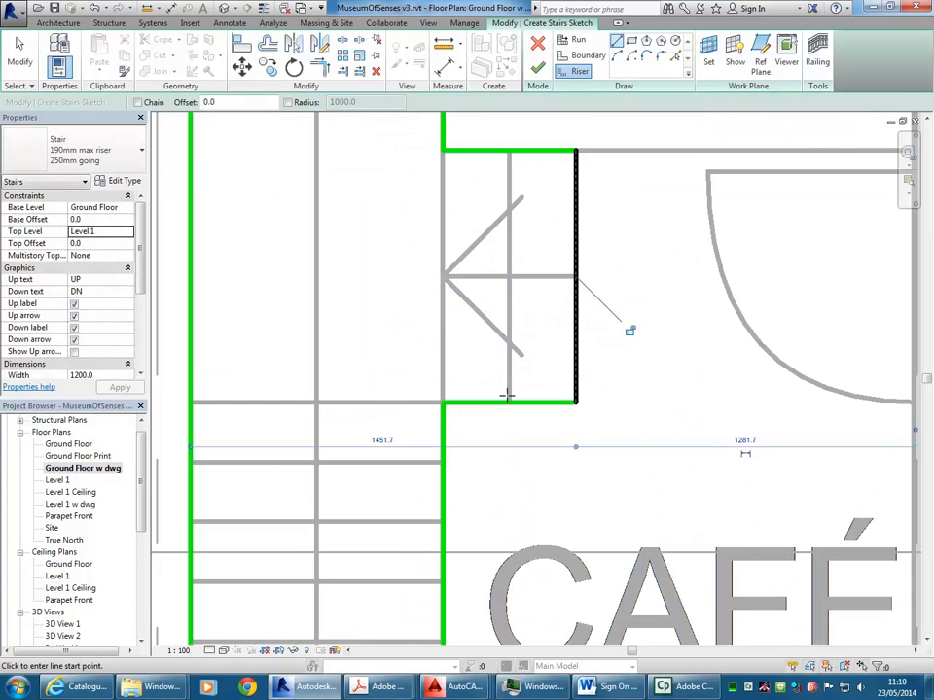
{"action": "left_click", "coordinate": [510, 401]}
{"action": "left_click", "coordinate": [507, 151]}
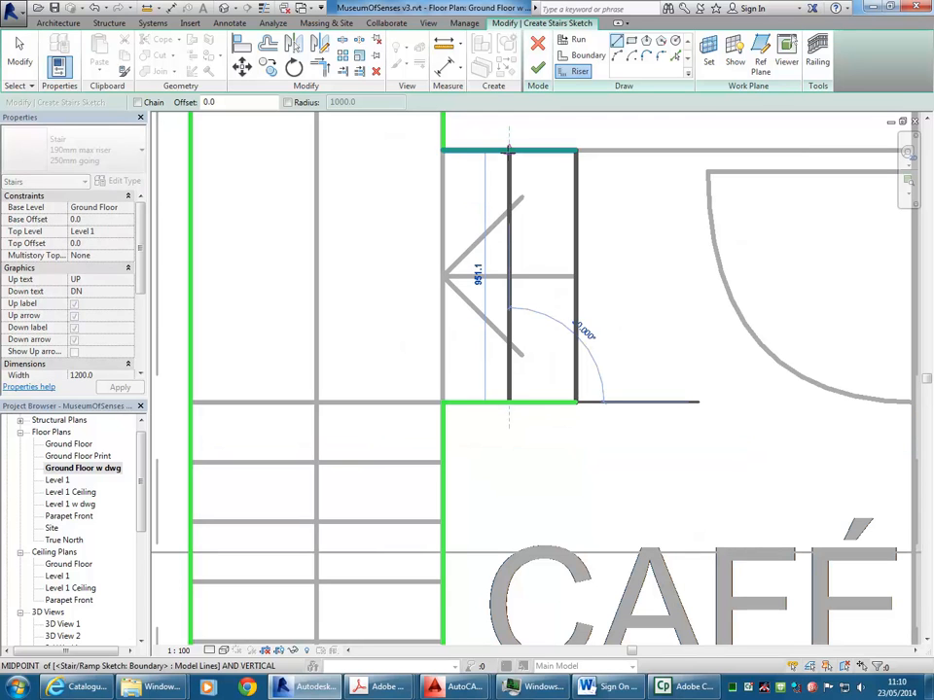
{"action": "left_click", "coordinate": [442, 402]}
{"action": "left_click", "coordinate": [442, 148]}
Add the long flight's eight risers, drawing one along the upper landing edge and picking the other seven from the DWG lines
{"action": "middle_click_drag", "start_coordinate": [365, 301], "coordinate": [456, 419]}
{"action": "left_click", "coordinate": [496, 428]}
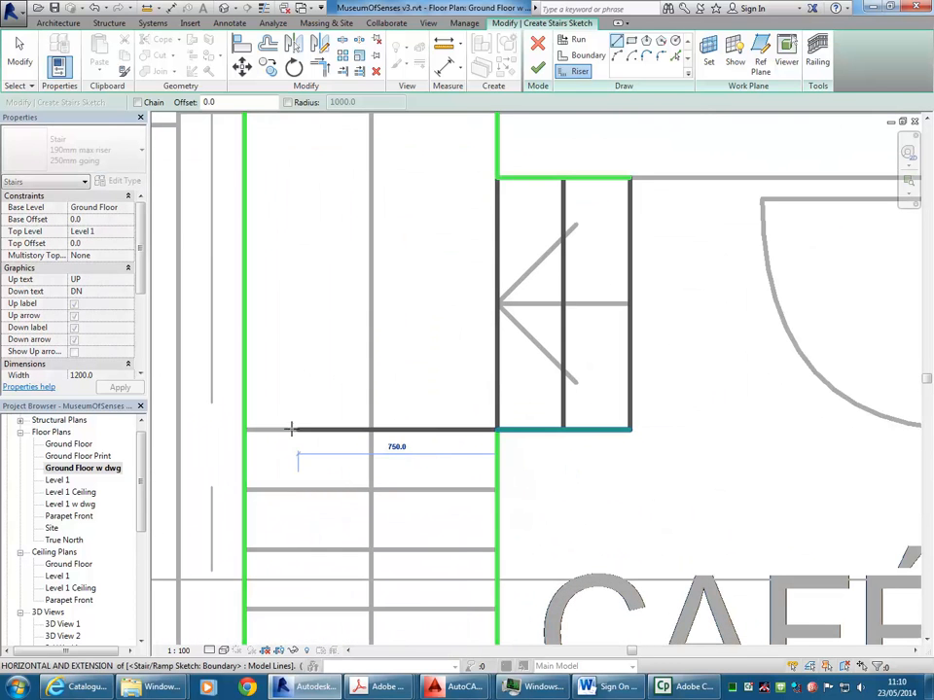
{"action": "left_click", "coordinate": [243, 429]}
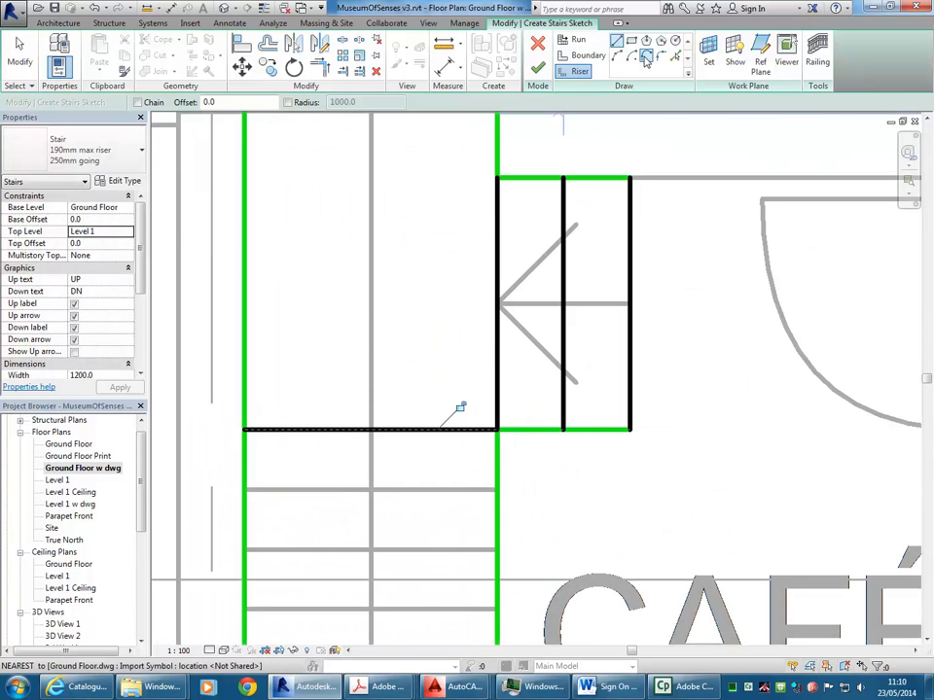
{"action": "left_click", "coordinate": [678, 55]}
{"action": "middle_click_drag", "start_coordinate": [406, 327], "coordinate": [407, 241]}
{"action": "scroll", "coordinate": [408, 272], "scroll_direction": "down", "scroll_amount": 3}
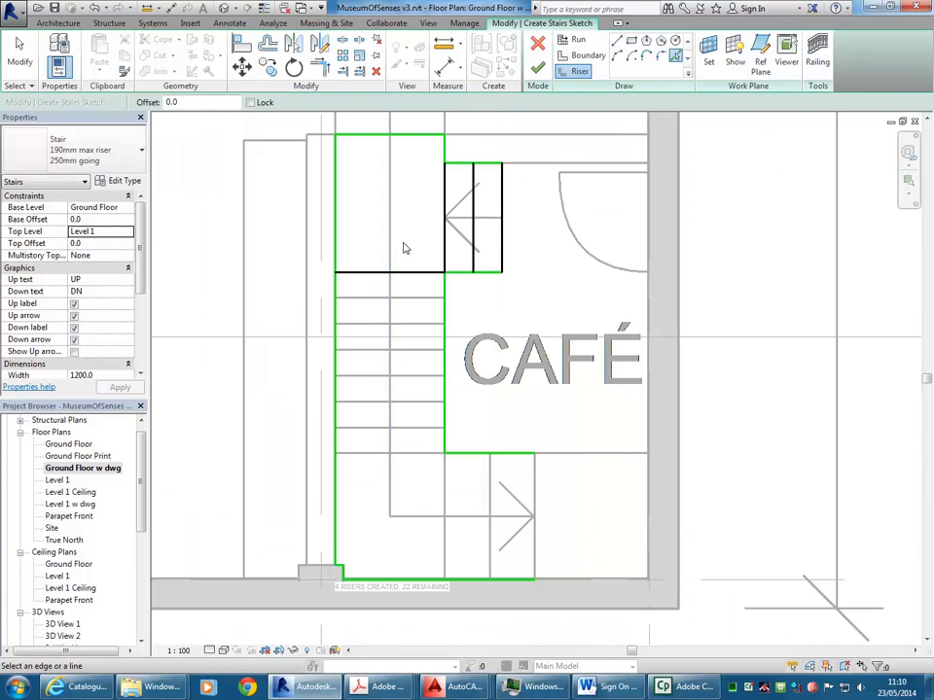
{"action": "left_click", "coordinate": [409, 299]}
{"action": "left_click", "coordinate": [409, 325]}
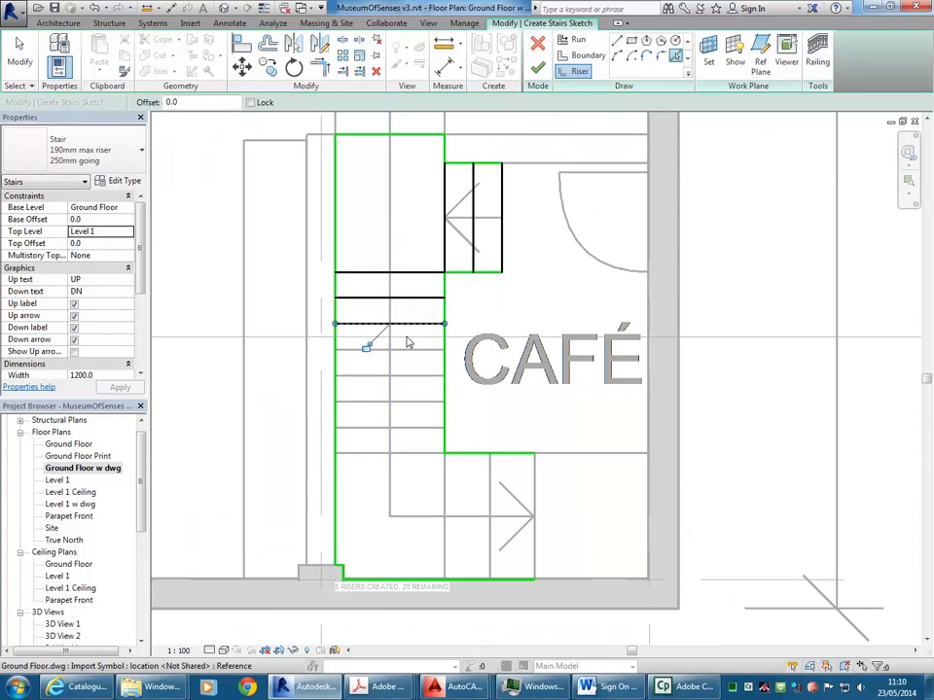
{"action": "left_click", "coordinate": [403, 349]}
{"action": "left_click", "coordinate": [406, 379]}
{"action": "left_click", "coordinate": [406, 405]}
{"action": "left_click", "coordinate": [412, 429]}
{"action": "left_click", "coordinate": [412, 455]}
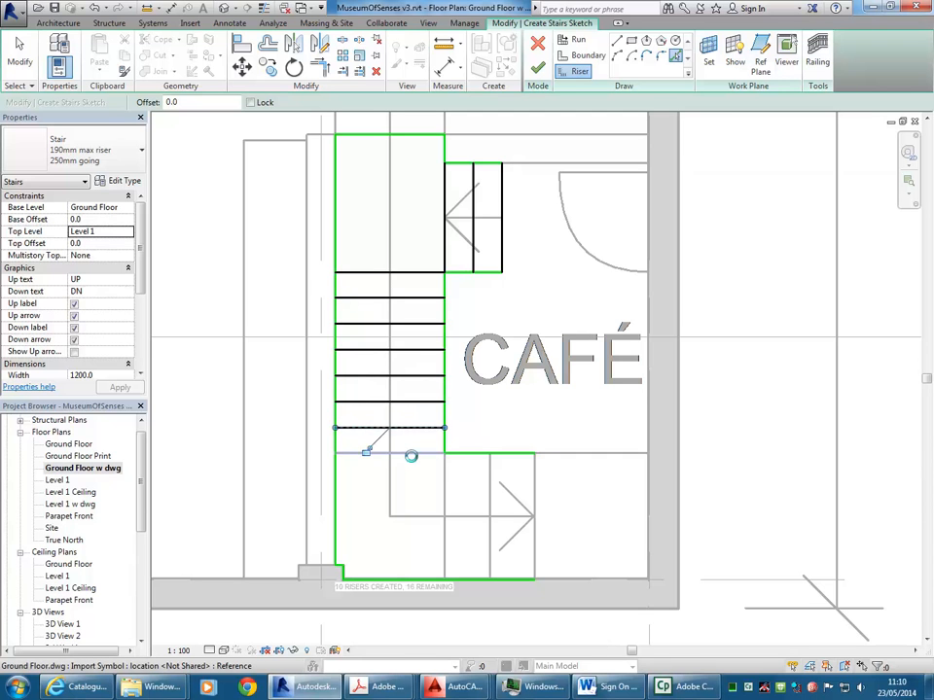
Pick the three DWG riser lines of the short flight along the lower wall
{"action": "scroll", "coordinate": [410, 217], "scroll_direction": "down", "scroll_amount": 1}
{"action": "middle_click_drag", "start_coordinate": [409, 217], "coordinate": [398, 274]}
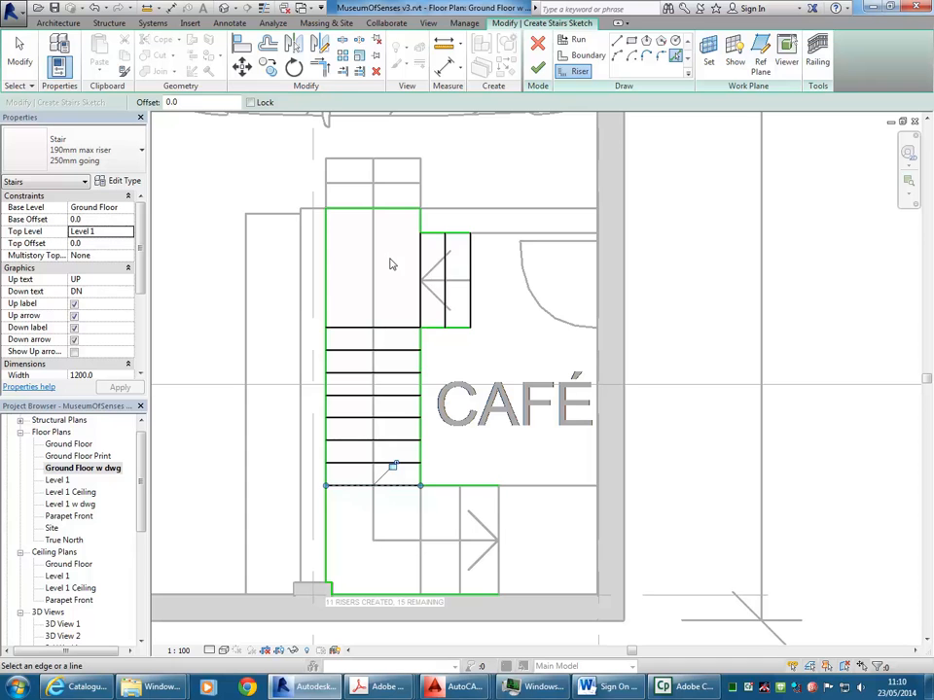
{"action": "scroll", "coordinate": [394, 505], "scroll_direction": "up", "scroll_amount": 3}
{"action": "left_click", "coordinate": [431, 482]}
{"action": "left_click", "coordinate": [505, 482]}
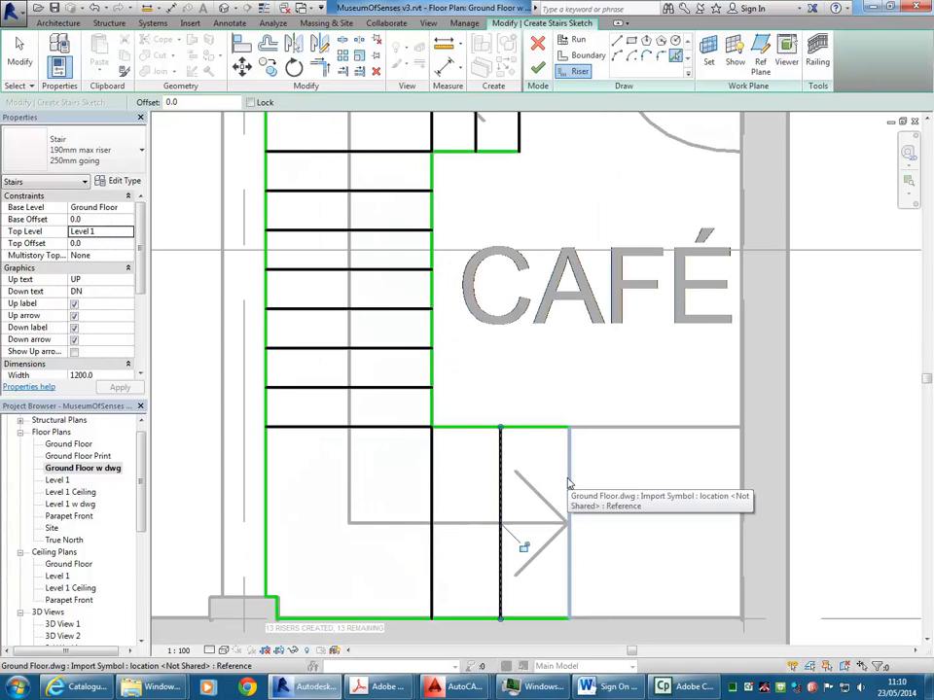
{"action": "left_click", "coordinate": [568, 511]}
{"action": "scroll", "coordinate": [479, 449], "scroll_direction": "down", "scroll_amount": 2}
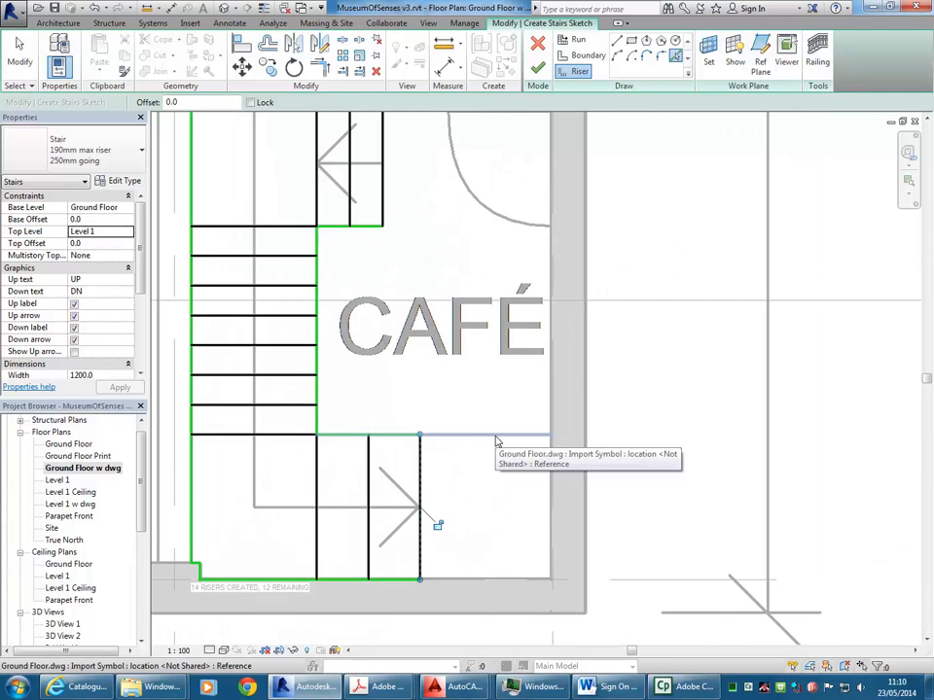
Draw a riser about 996 mm long from the end of the lower inner boundary across to the outer wall
{"action": "left_click", "coordinate": [616, 41]}
{"action": "left_click", "coordinate": [420, 434]}
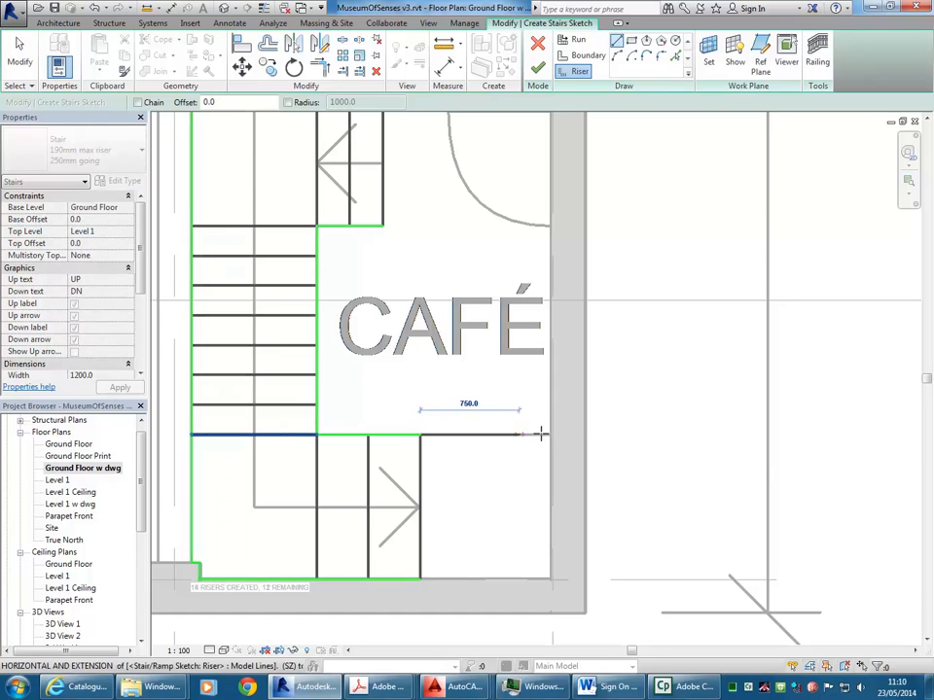
{"action": "scroll", "coordinate": [551, 434], "scroll_direction": "up", "scroll_amount": 4}
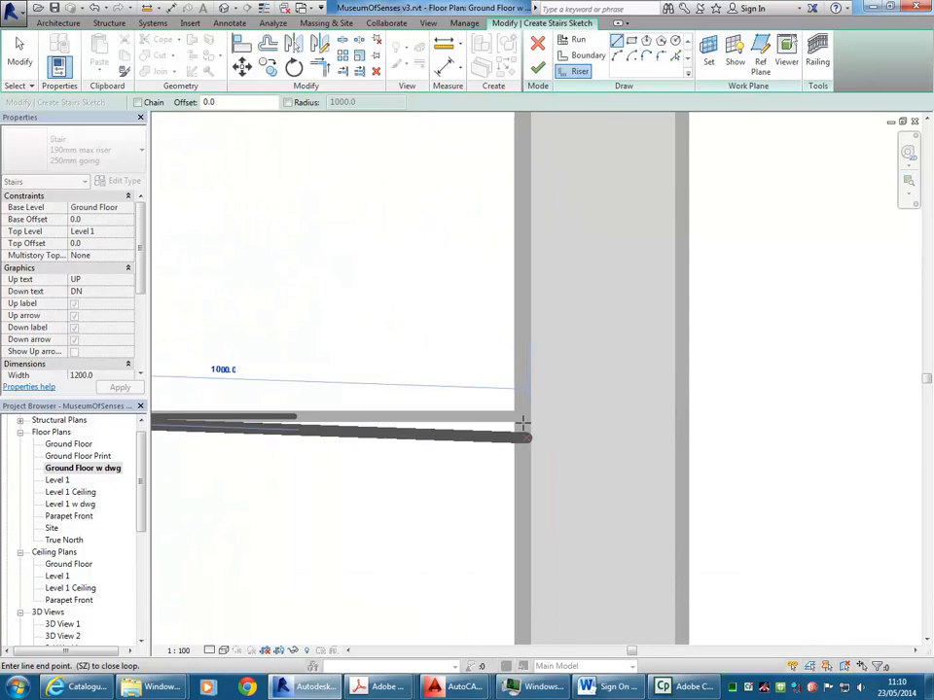
{"action": "left_click", "coordinate": [522, 417]}
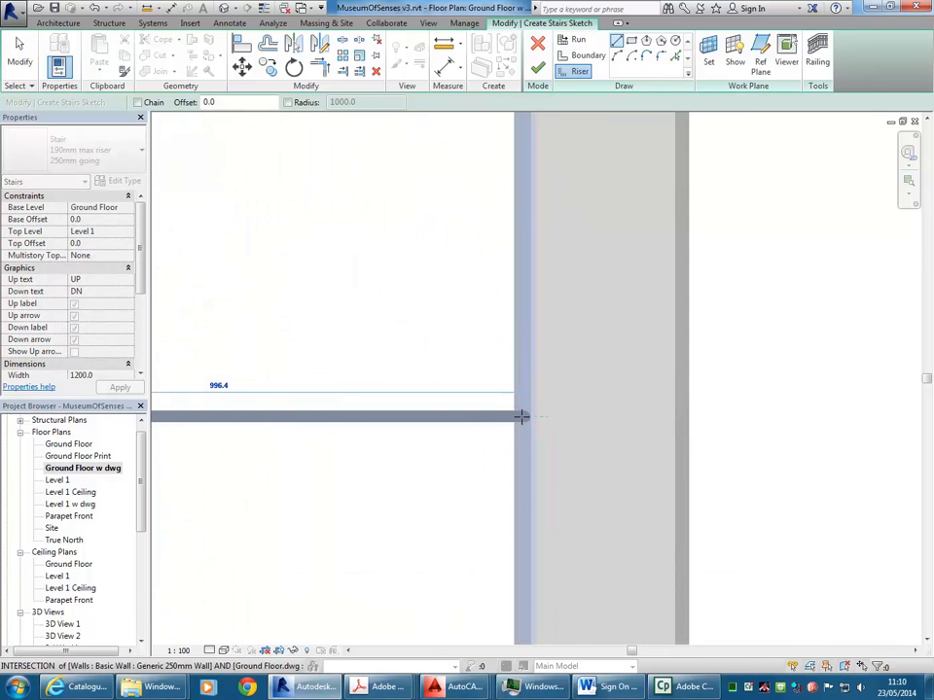
{"action": "scroll", "coordinate": [450, 333], "scroll_direction": "down", "scroll_amount": 4}
{"action": "scroll", "coordinate": [448, 384], "scroll_direction": "down", "scroll_amount": 1}
{"action": "key", "text": "Escape"}
{"action": "key", "text": "Escape"}
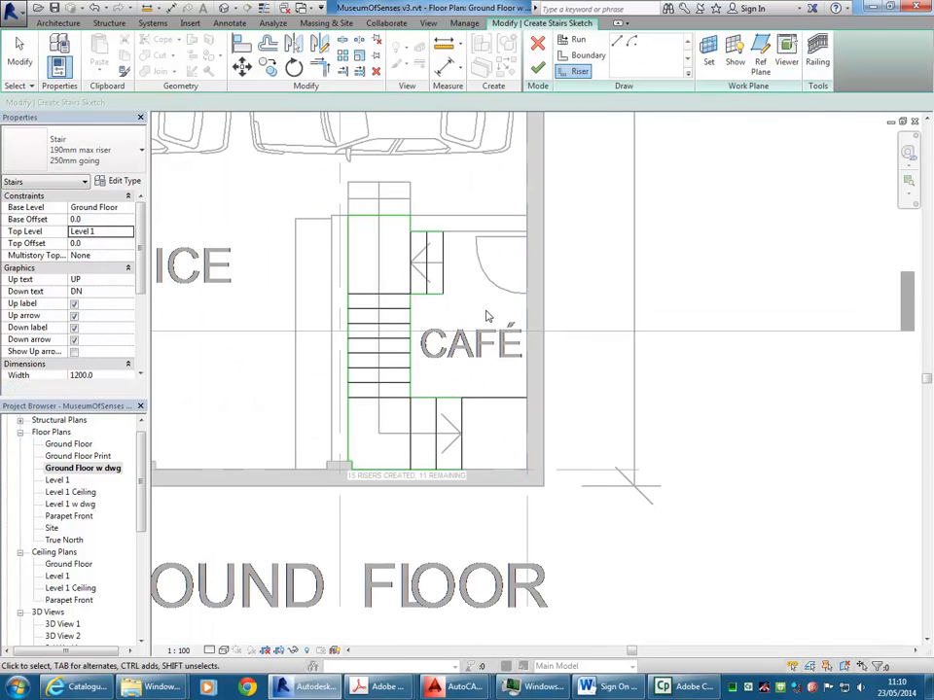
In the Level 1 w dwg plan, draw the final flight's inner boundary 2655 mm up to the last DWG riser
{"action": "middle_click_drag", "start_coordinate": [471, 281], "coordinate": [488, 316]}
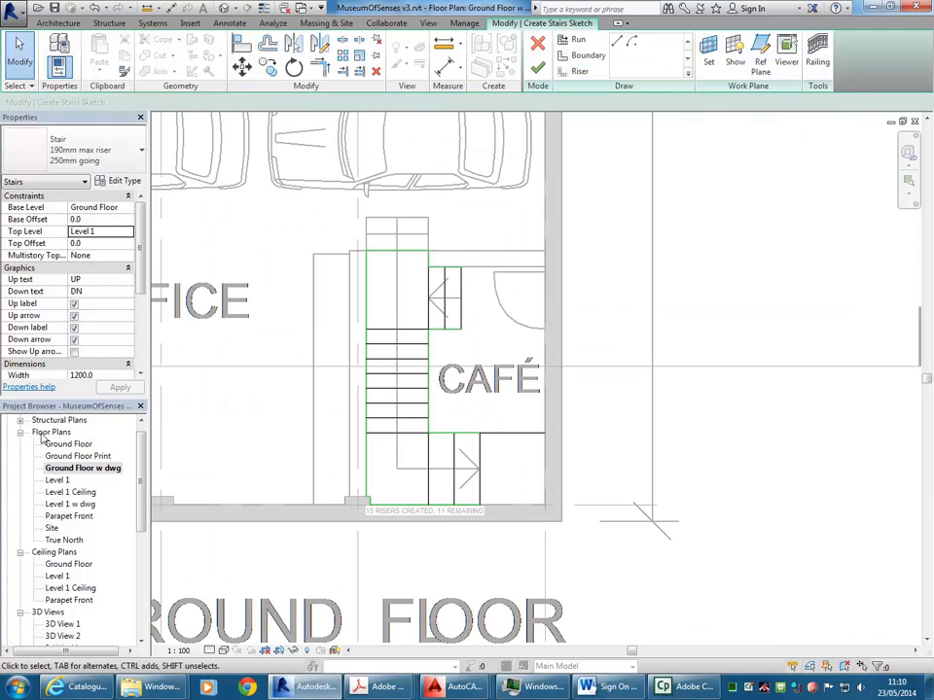
{"action": "double_click", "coordinate": [68, 504]}
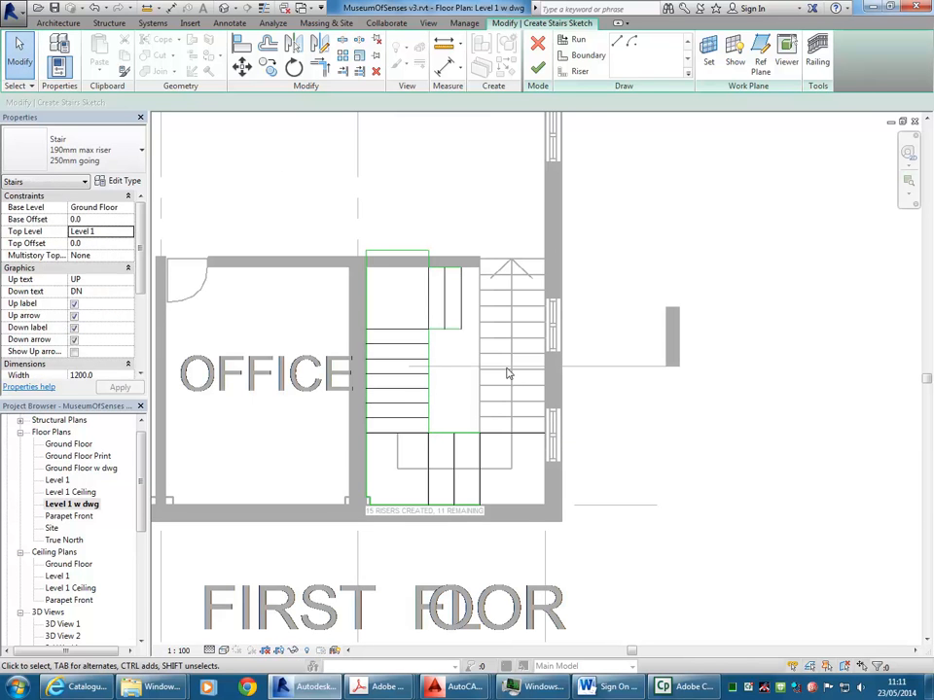
{"action": "scroll", "coordinate": [507, 373], "scroll_direction": "up", "scroll_amount": 3}
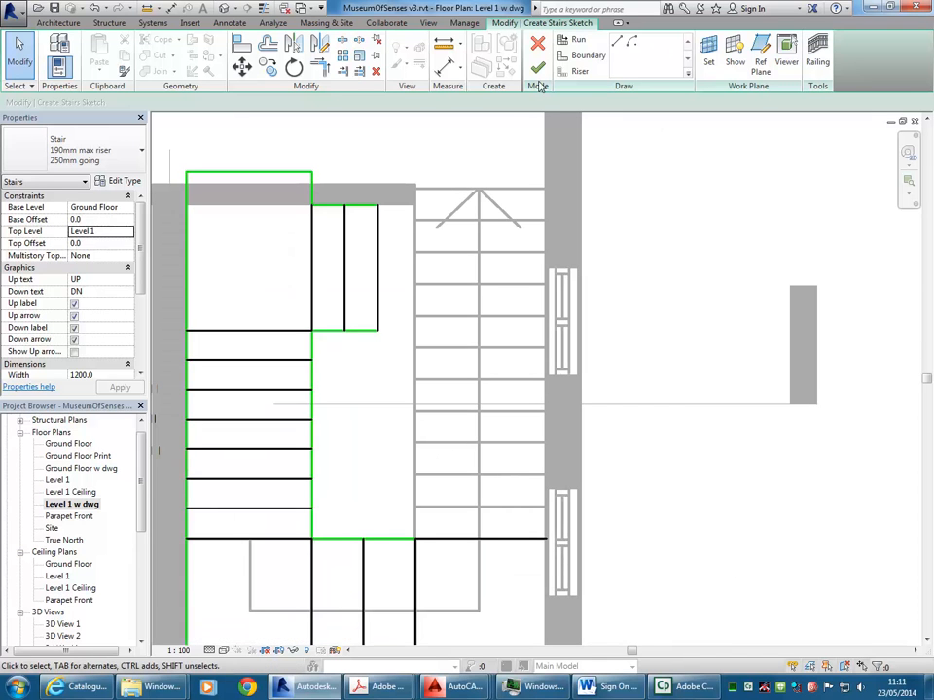
{"action": "left_click", "coordinate": [580, 55]}
{"action": "left_click", "coordinate": [415, 537]}
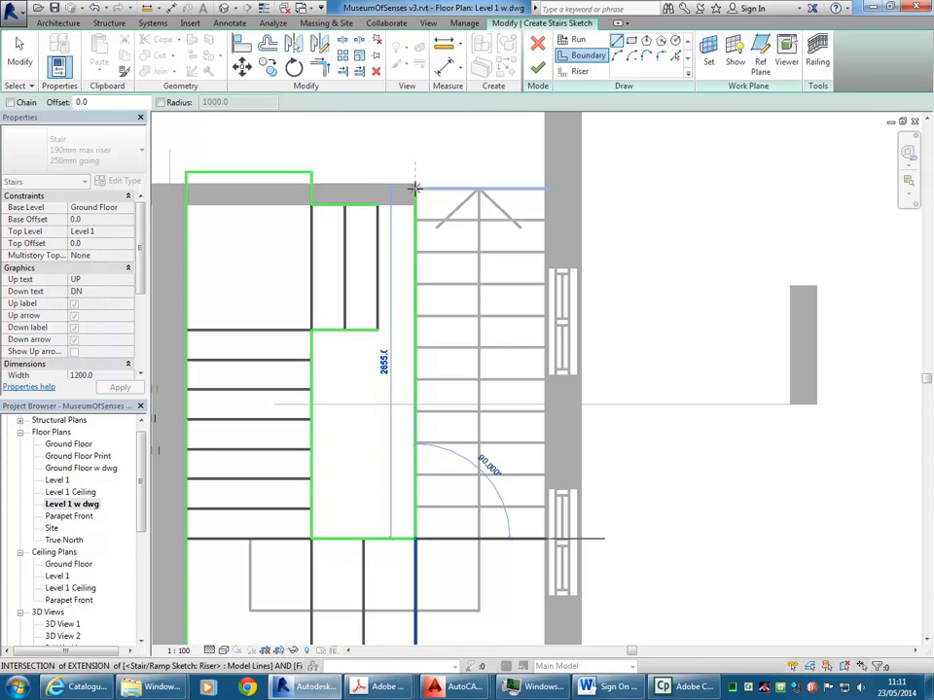
{"action": "left_click", "coordinate": [414, 188]}
{"action": "middle_click_drag", "start_coordinate": [451, 160], "coordinate": [446, 199]}
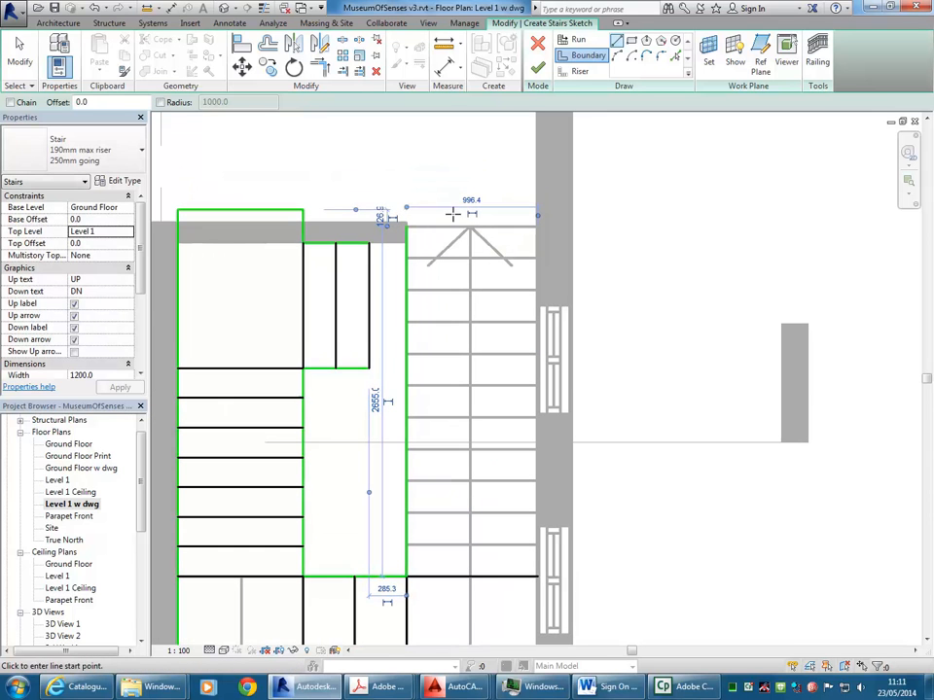
Pick the eleven First Floor DWG lines of the final flight as risers
{"action": "left_click", "coordinate": [564, 73]}
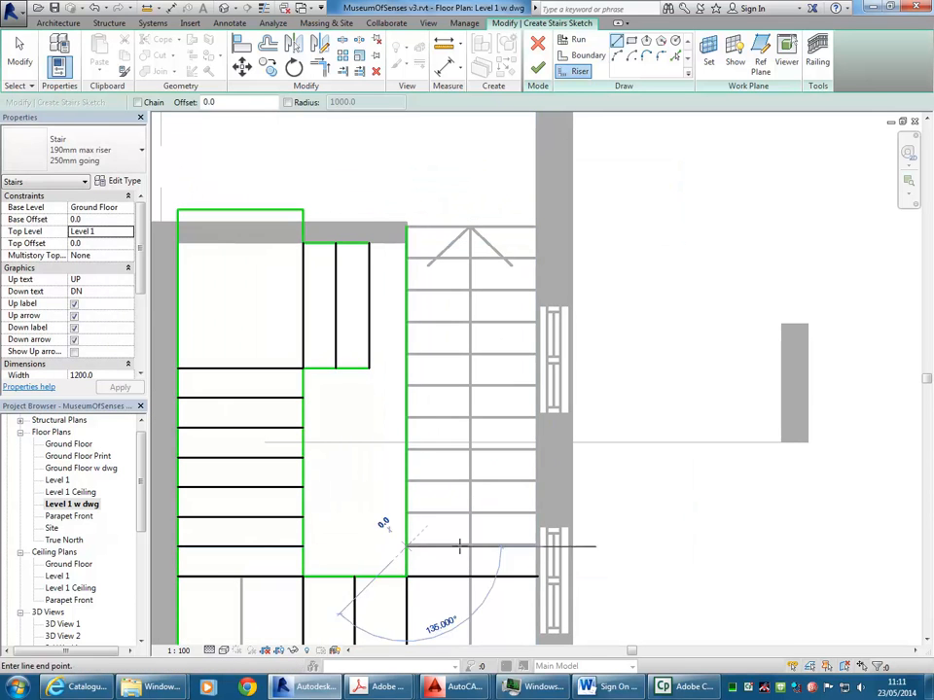
{"action": "left_click", "coordinate": [675, 59]}
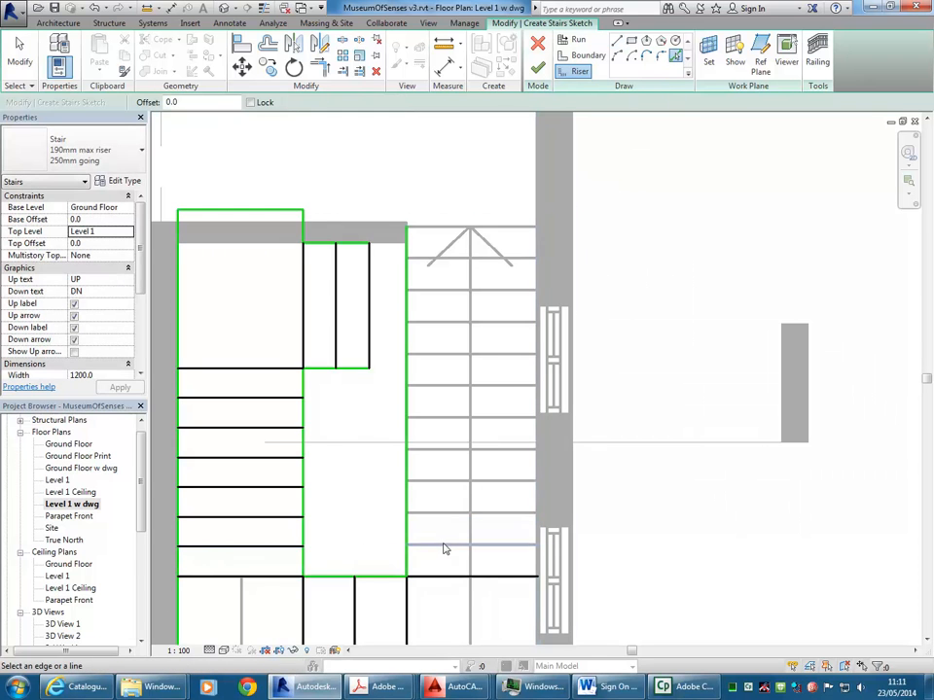
{"action": "left_click", "coordinate": [436, 481]}
{"action": "left_click", "coordinate": [437, 453]}
{"action": "left_click", "coordinate": [437, 424]}
{"action": "left_click", "coordinate": [440, 389]}
{"action": "left_click", "coordinate": [442, 356]}
{"action": "left_click", "coordinate": [446, 324]}
{"action": "left_click", "coordinate": [445, 292]}
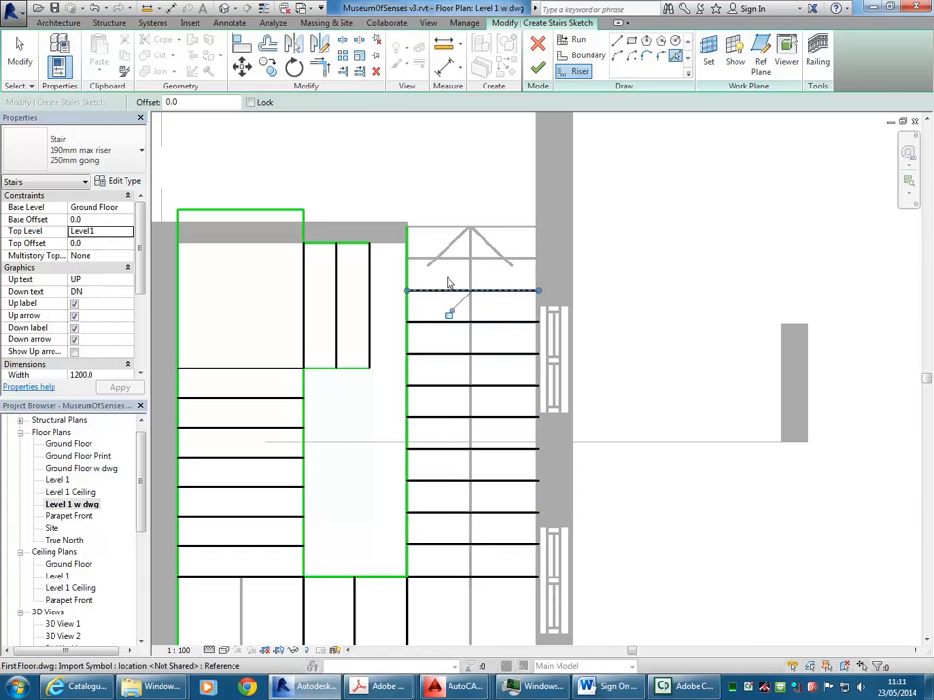
{"action": "left_click", "coordinate": [463, 260]}
{"action": "left_click", "coordinate": [462, 228]}
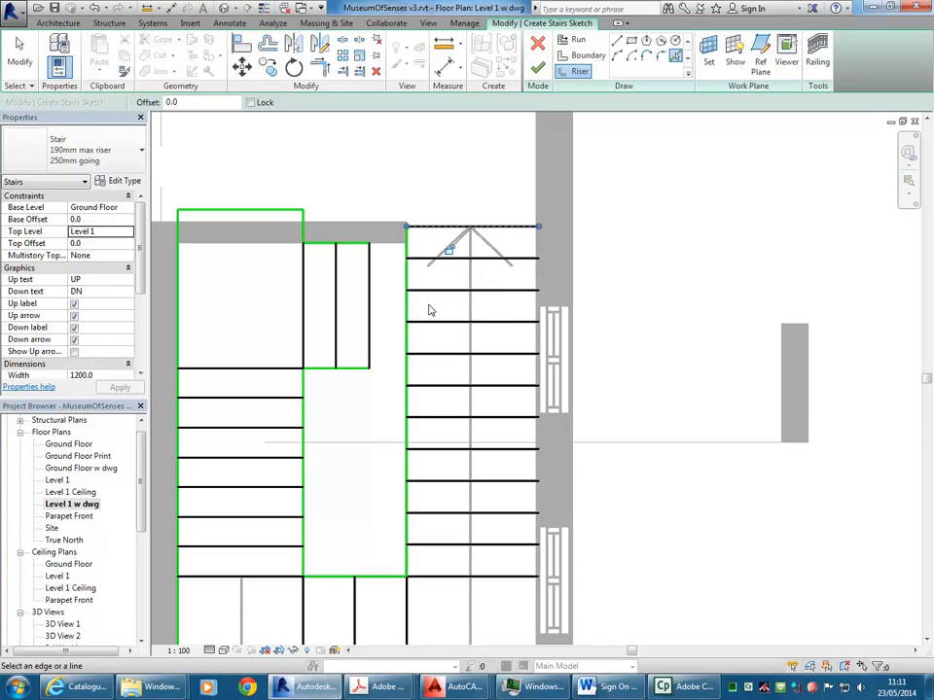
Draw the final flight's outer boundary along the windowed wall, from the topmost riser to the flight's first riser
{"action": "left_click", "coordinate": [586, 54]}
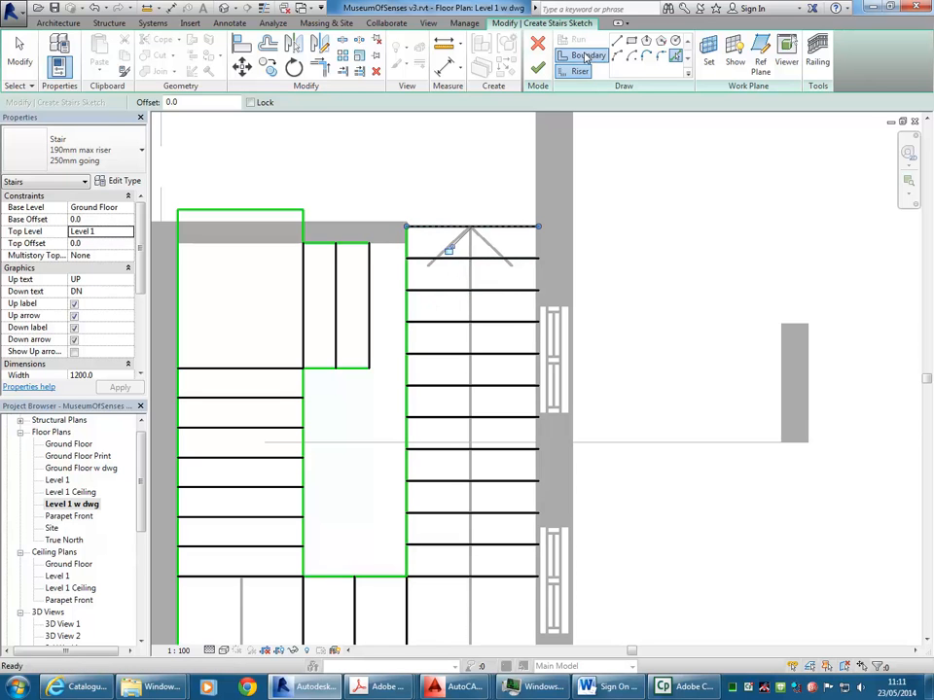
{"action": "left_click", "coordinate": [540, 227]}
{"action": "scroll", "coordinate": [546, 408], "scroll_direction": "up", "scroll_amount": 2}
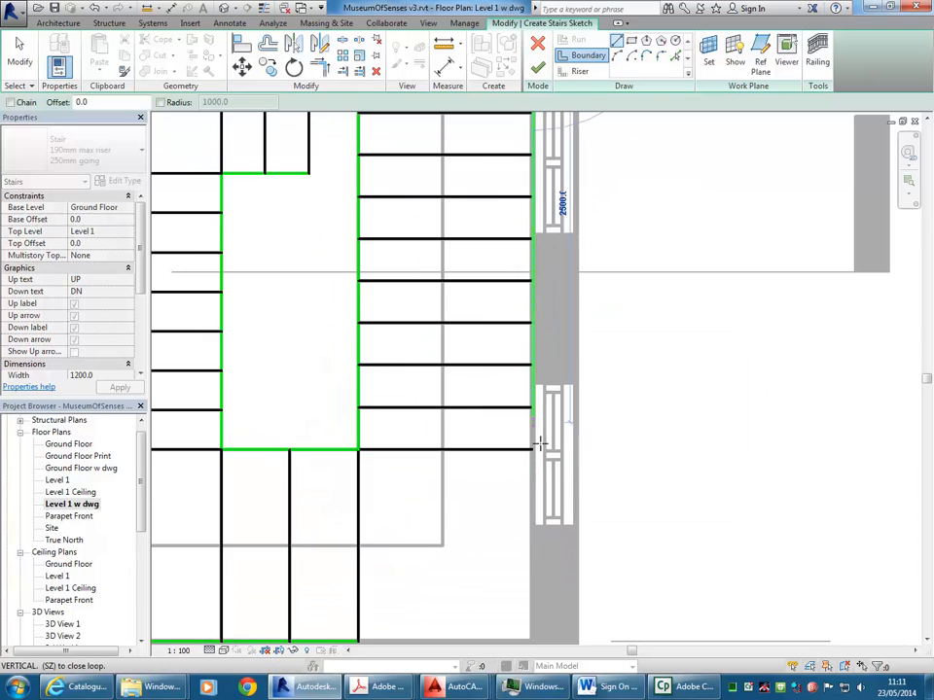
{"action": "left_click", "coordinate": [532, 450]}
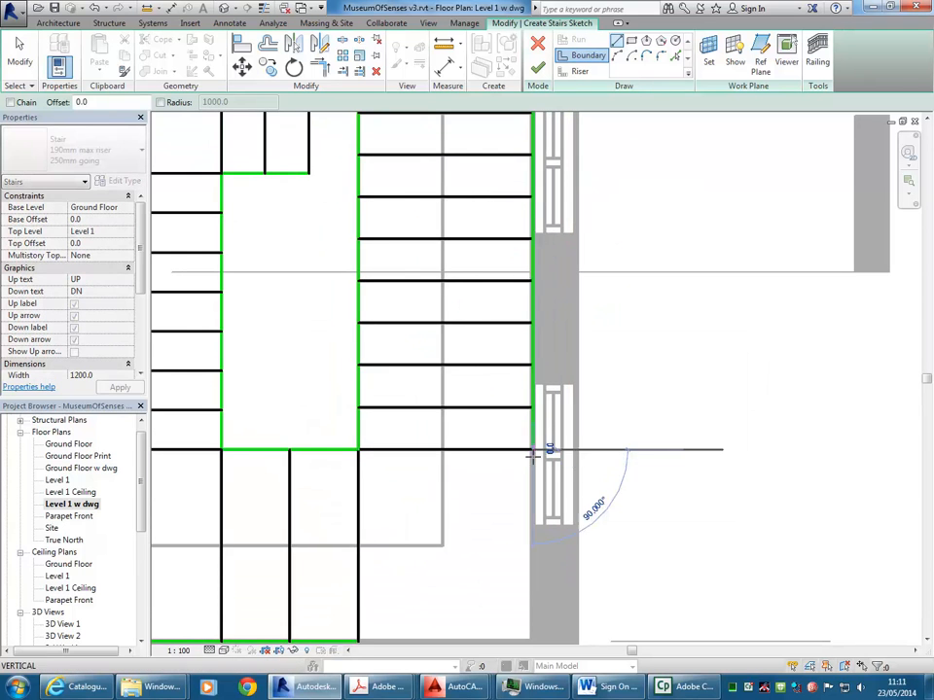
Draw the corner landing's boundaries, about 1000 mm along the windowed wall and 750 mm along the lower wall
{"action": "scroll", "coordinate": [545, 448], "scroll_direction": "down", "scroll_amount": 1}
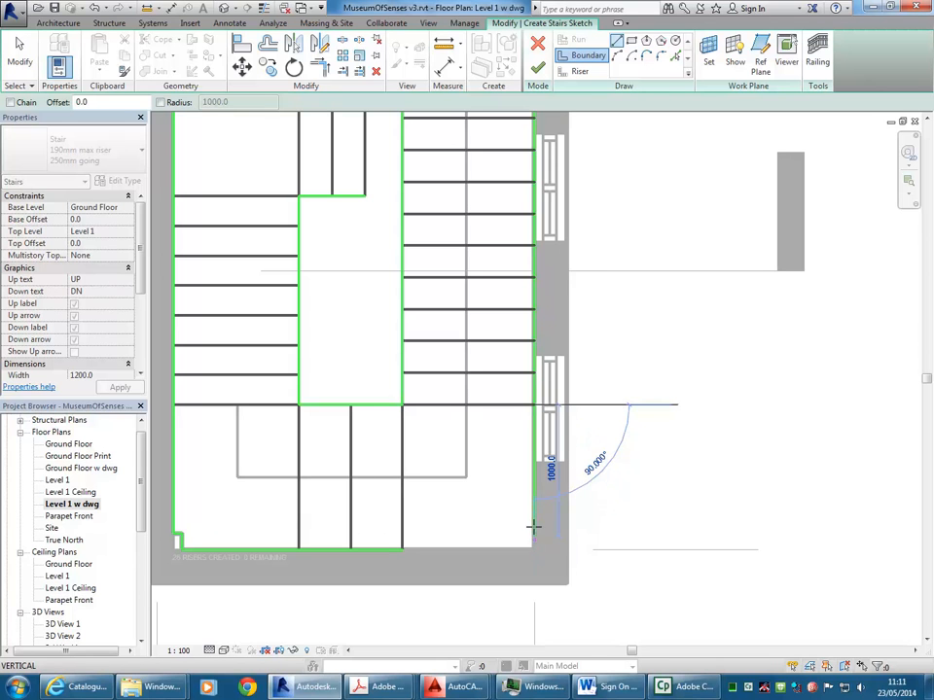
{"action": "right_click", "coordinate": [500, 471]}
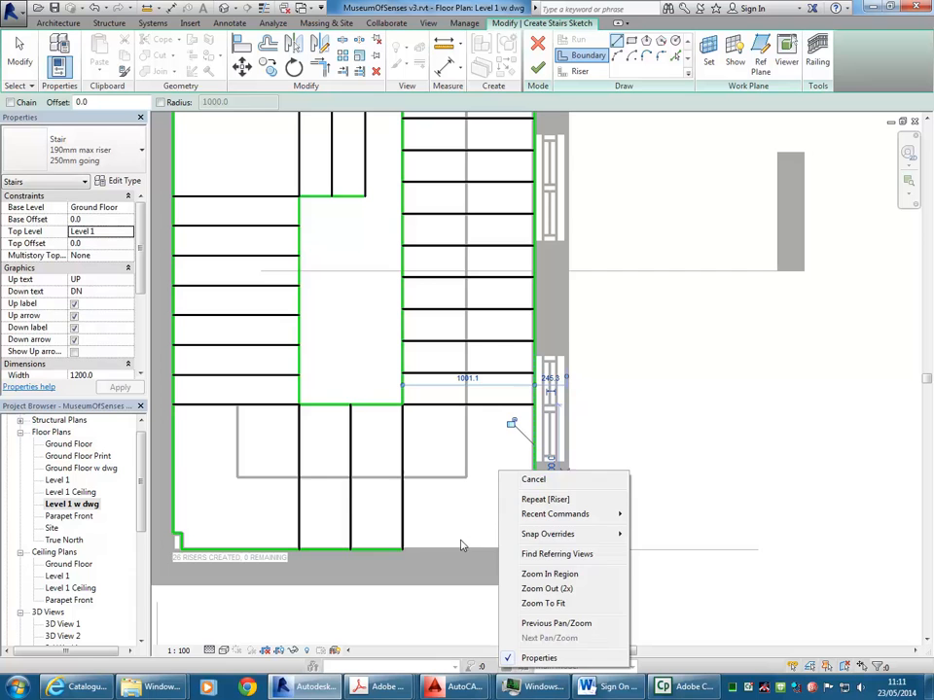
{"action": "left_click", "coordinate": [405, 547]}
{"action": "left_click", "coordinate": [403, 547]}
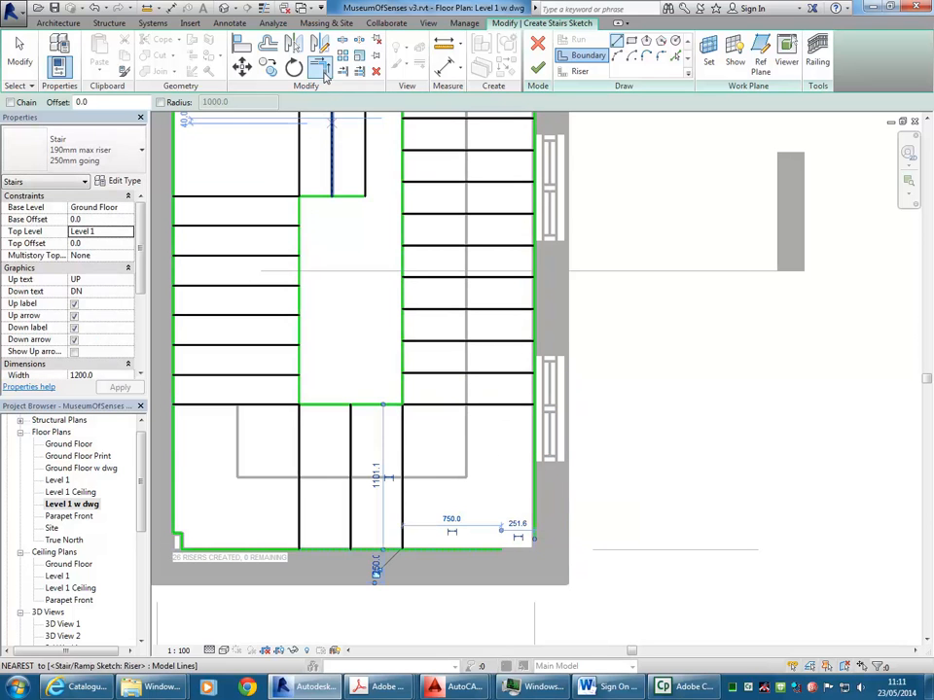
Trim the landing's two outer boundary lines to a corner where the windowed wall meets the lower wall
{"action": "left_click", "coordinate": [321, 68]}
{"action": "left_click", "coordinate": [457, 550]}
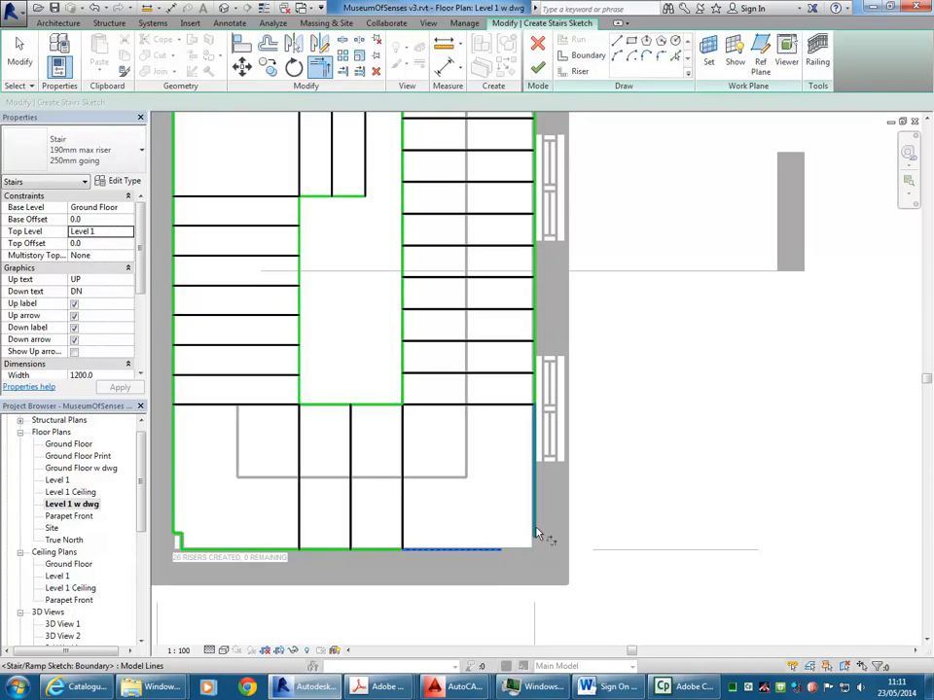
{"action": "left_click", "coordinate": [535, 533]}
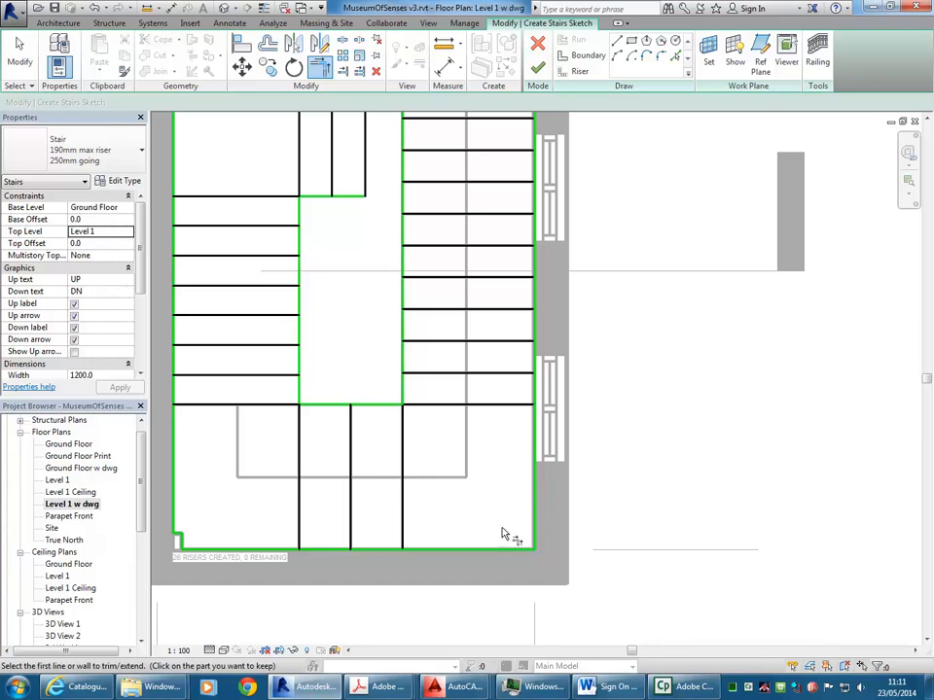
{"action": "key", "text": "Escape"}
{"action": "scroll", "coordinate": [396, 327], "scroll_direction": "down", "scroll_amount": 1}
{"action": "middle_click_drag", "start_coordinate": [395, 327], "coordinate": [493, 419]}
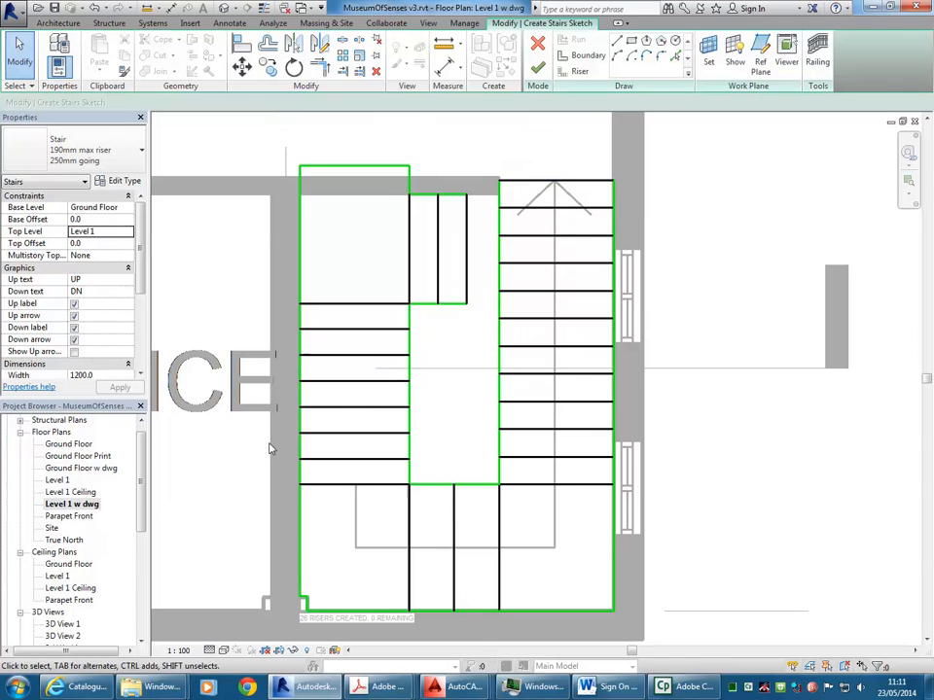
{"action": "scroll", "coordinate": [294, 427], "scroll_direction": "down", "scroll_amount": 1}
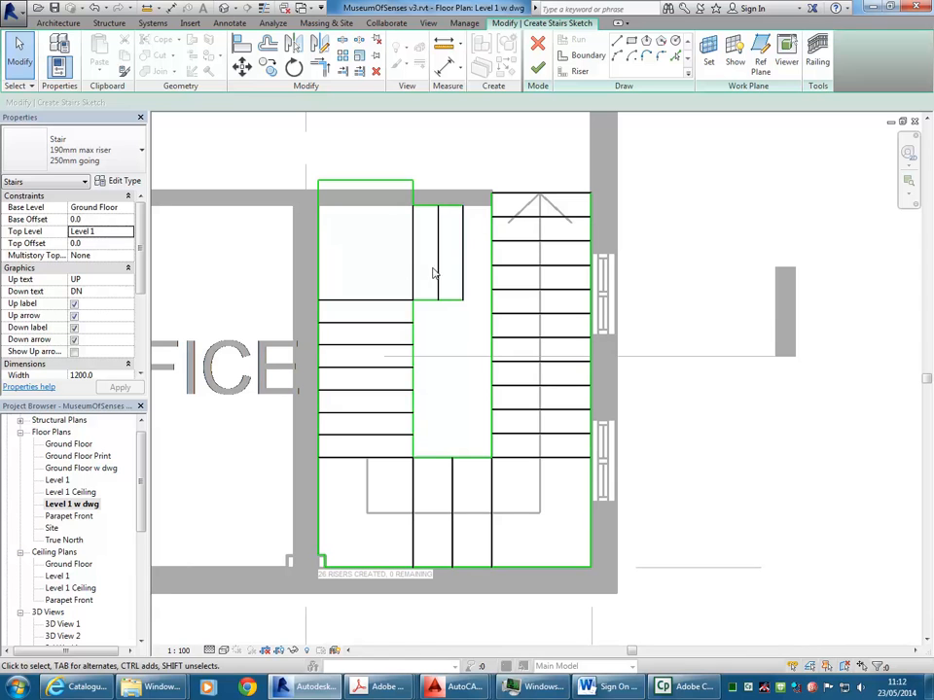
Check the stair's desired number of risers and actual tread depth in its properties
{"action": "left_click_drag", "start_coordinate": [140, 245], "coordinate": [141, 318]}
{"action": "scroll", "coordinate": [79, 284], "scroll_direction": "up", "scroll_amount": 2}
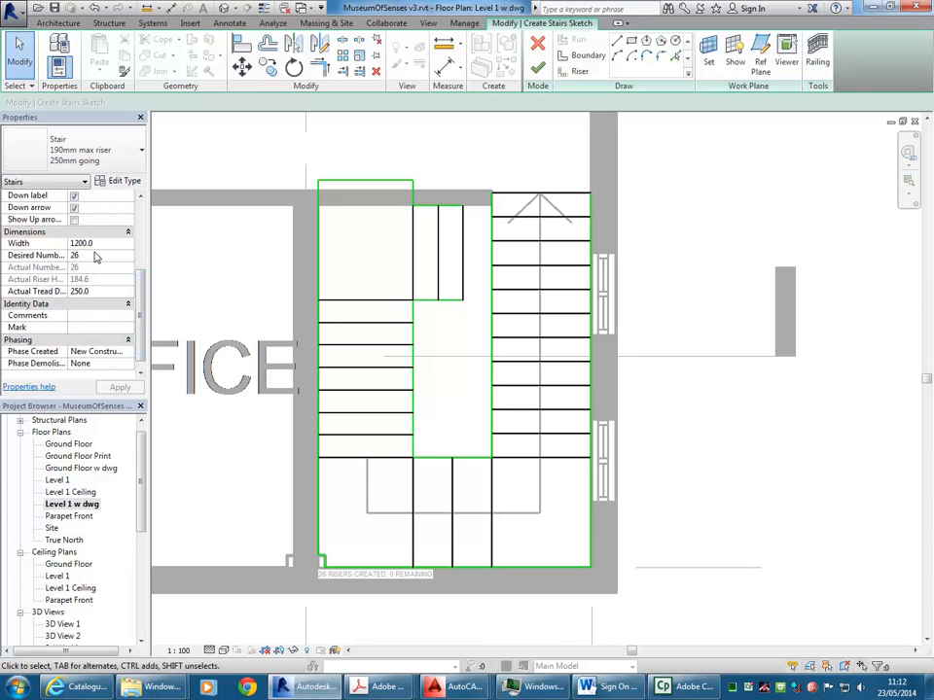
{"action": "left_click", "coordinate": [141, 274]}
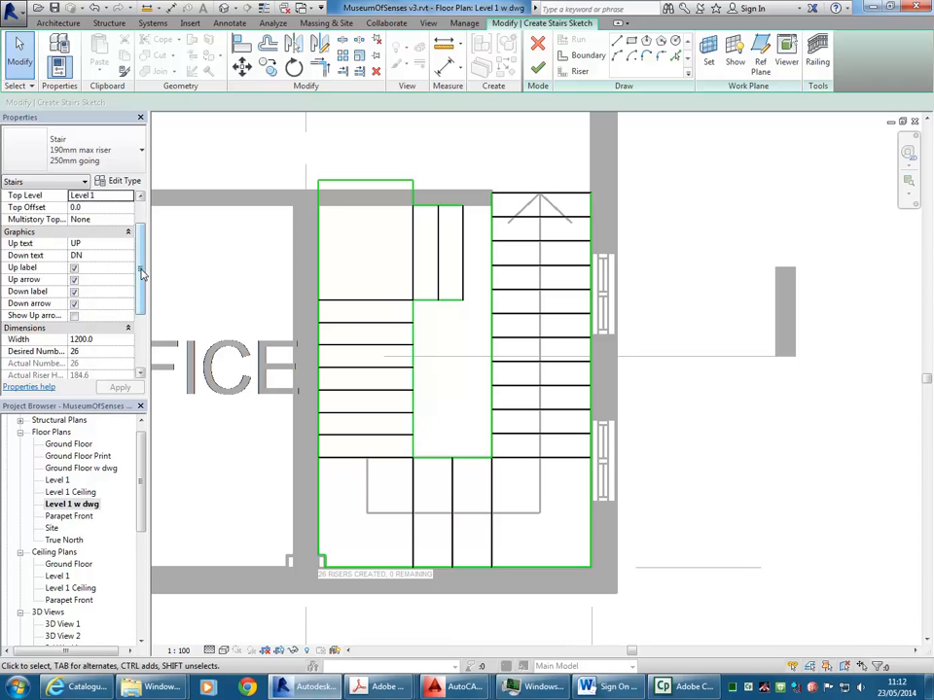
{"action": "left_click_drag", "start_coordinate": [141, 282], "coordinate": [139, 328]}
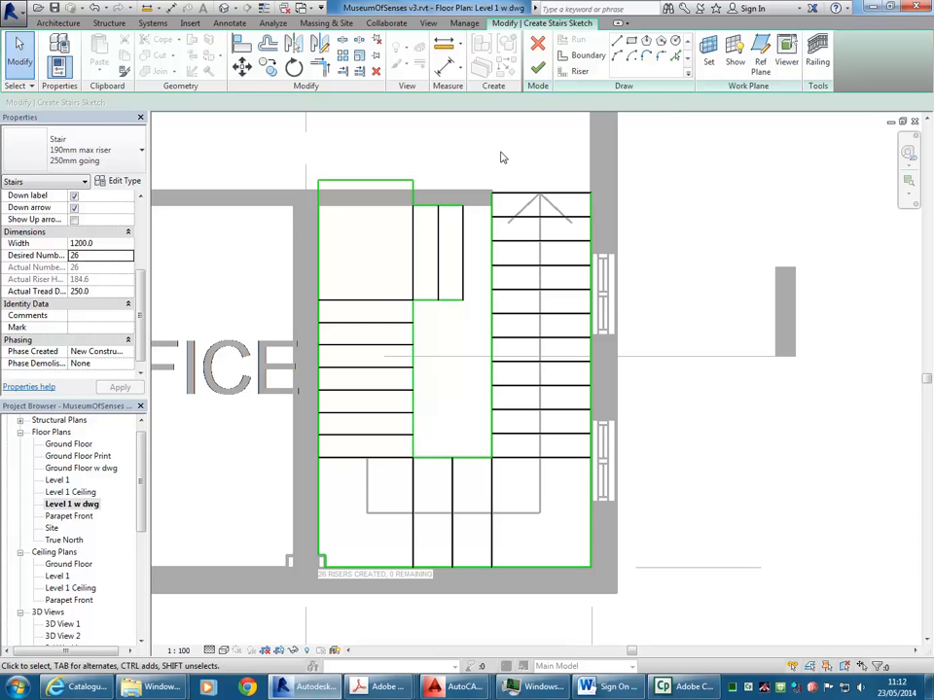
Try to finish the stair sketch by deleting the elements that cause the riser error, and undo the deletion
{"action": "left_click", "coordinate": [534, 70]}
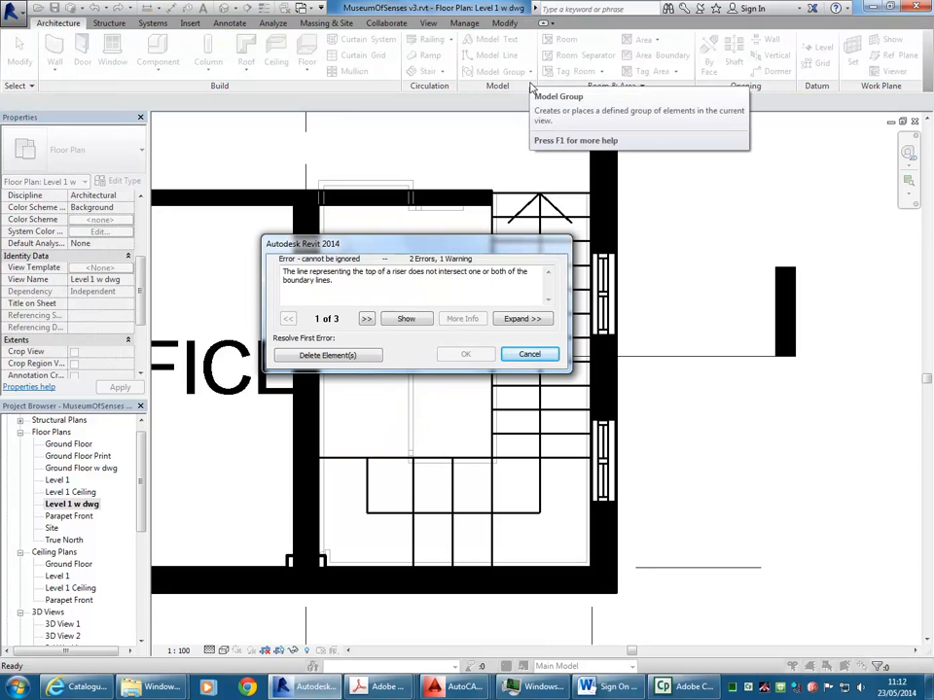
{"action": "left_click_drag", "start_coordinate": [436, 253], "coordinate": [362, 197]}
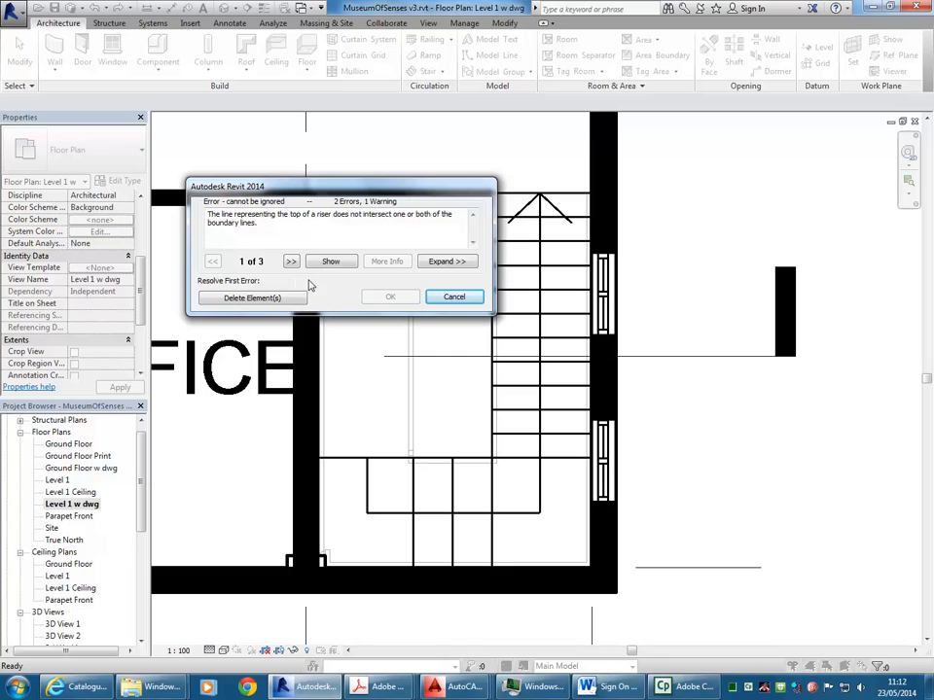
{"action": "left_click", "coordinate": [277, 299]}
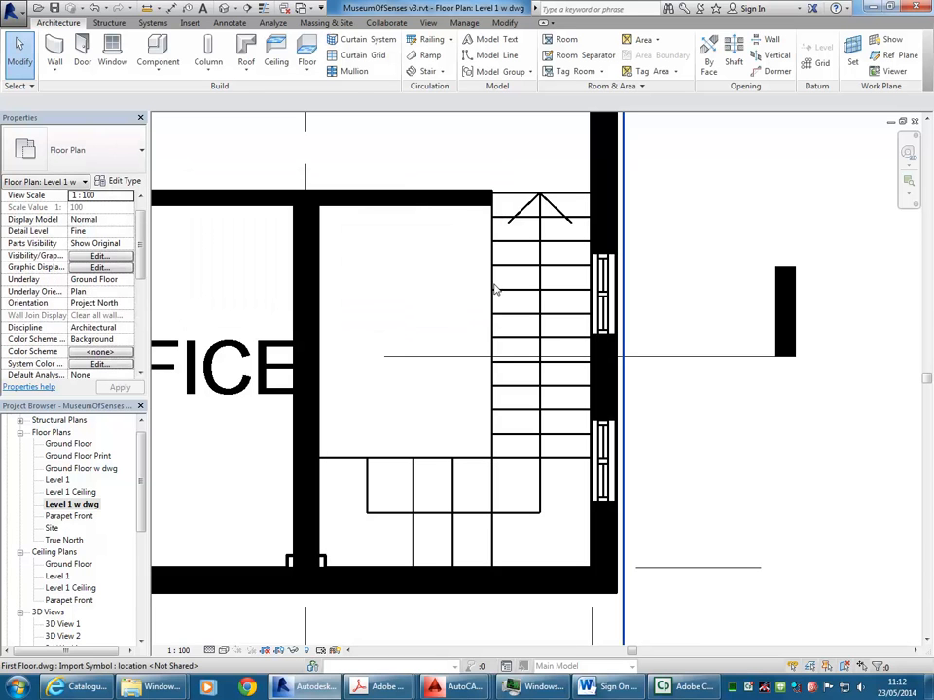
{"action": "left_click", "coordinate": [98, 7]}
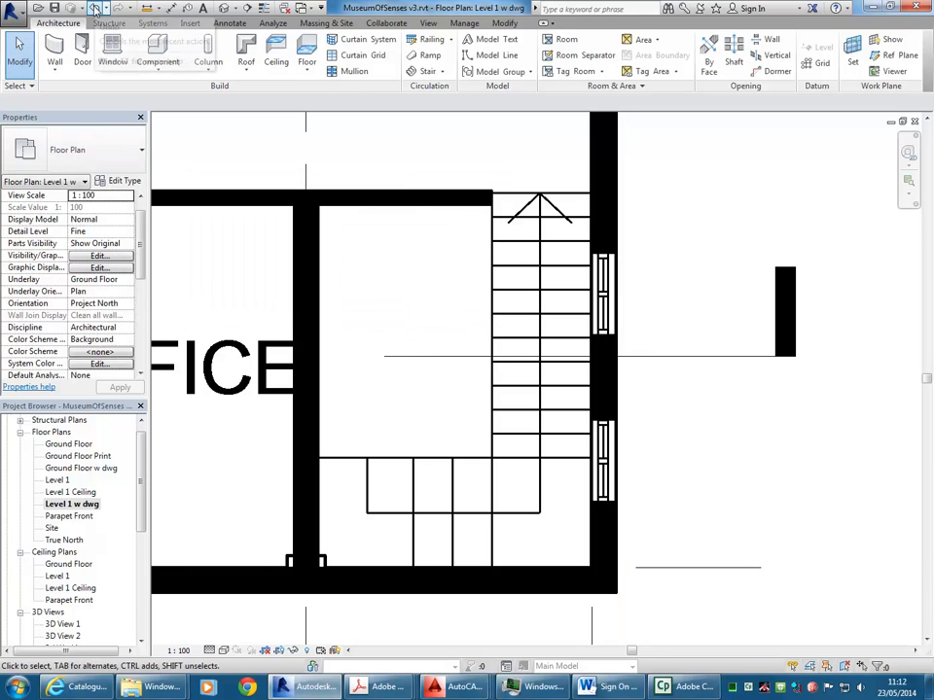
Try to finish the stair sketch again, and return to sketch editing from the riser error
{"action": "scroll", "coordinate": [523, 199], "scroll_direction": "up", "scroll_amount": 5}
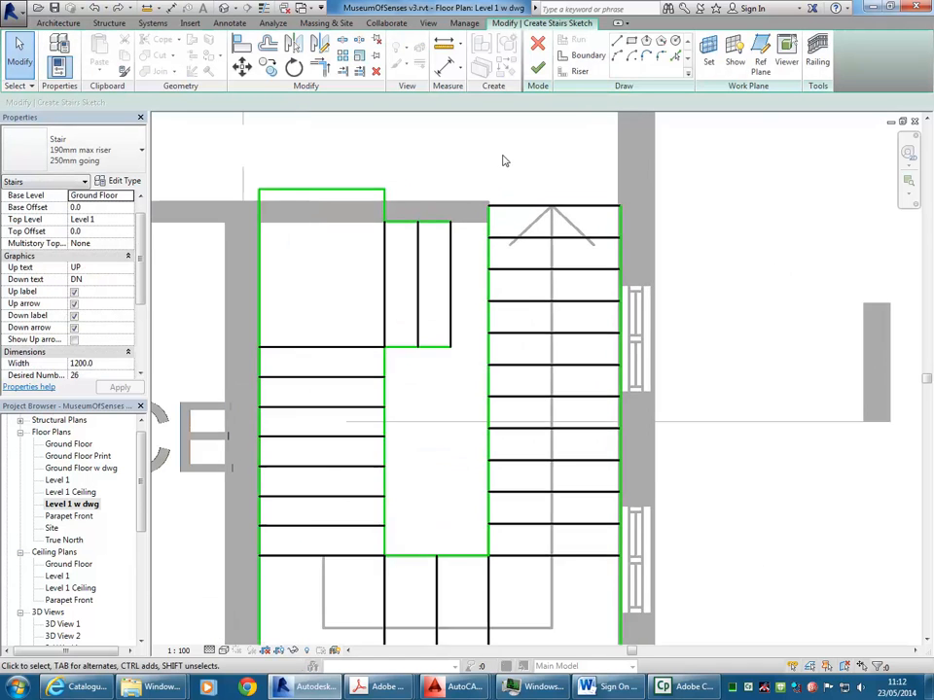
{"action": "scroll", "coordinate": [542, 215], "scroll_direction": "down", "scroll_amount": 6}
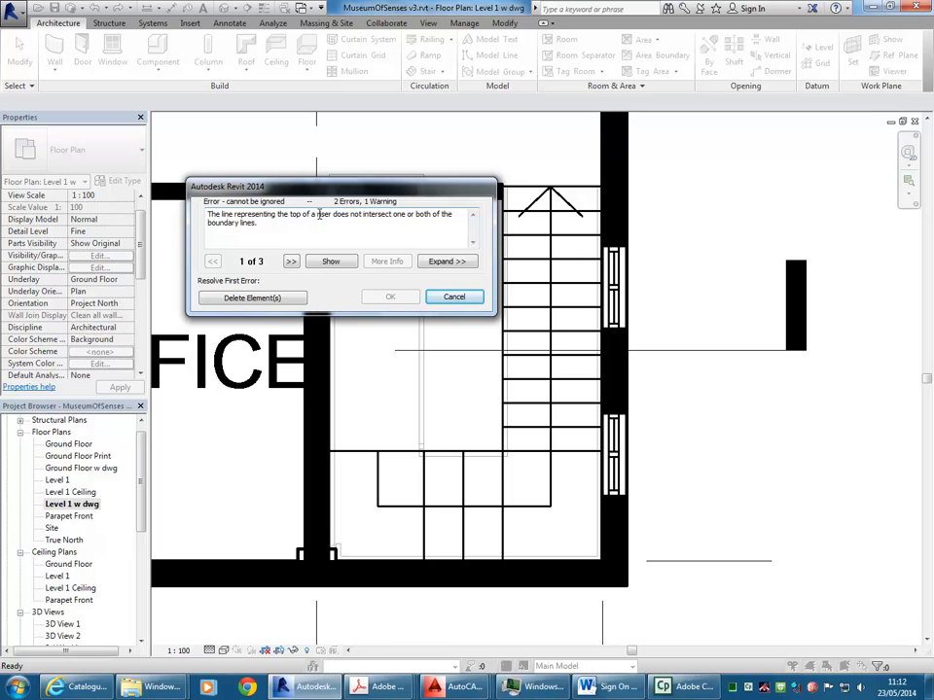
{"action": "left_click", "coordinate": [453, 298]}
Open the Level 1 floor plan and locate the stair sketch near grid C
{"action": "scroll", "coordinate": [469, 306], "scroll_direction": "up", "scroll_amount": 2}
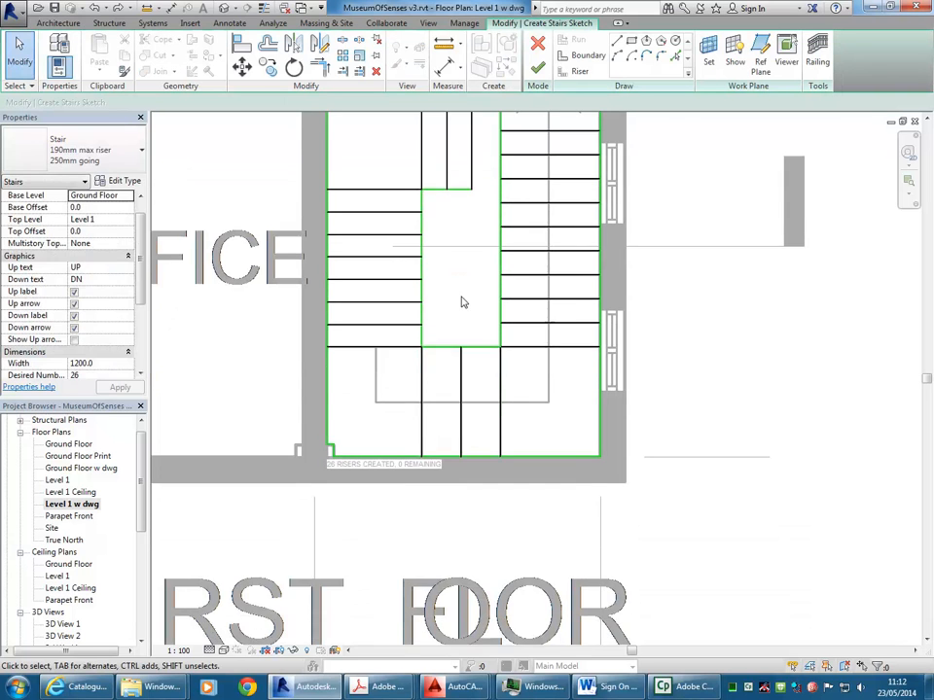
{"action": "scroll", "coordinate": [594, 317], "scroll_direction": "up", "scroll_amount": 2}
{"action": "middle_click_drag", "start_coordinate": [537, 357], "coordinate": [544, 474]}
{"action": "scroll", "coordinate": [414, 365], "scroll_direction": "down", "scroll_amount": 2}
{"action": "middle_click_drag", "start_coordinate": [414, 364], "coordinate": [501, 399]}
{"action": "double_click", "coordinate": [57, 479]}
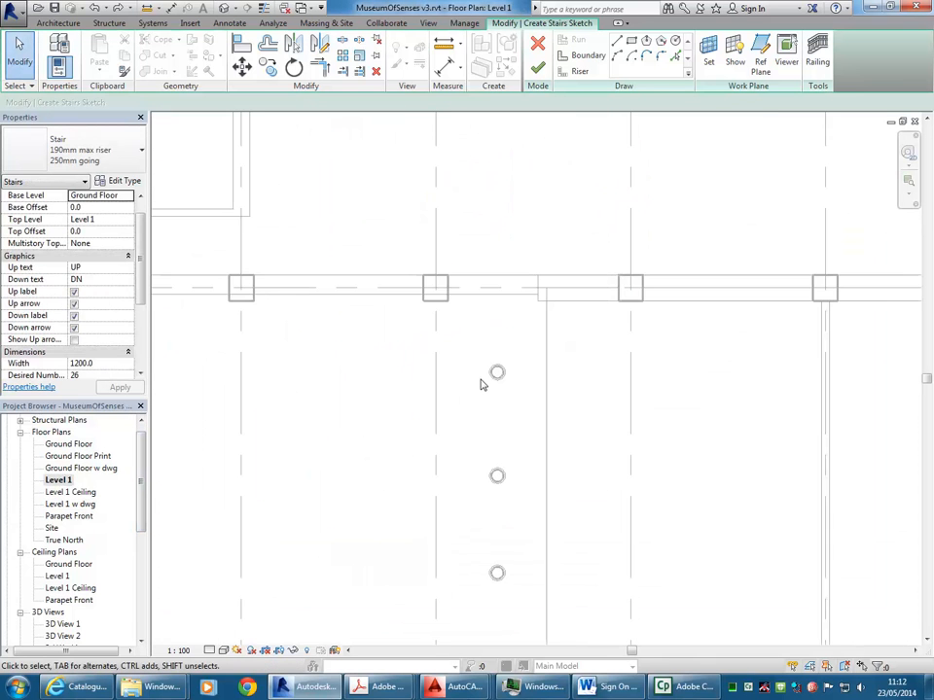
{"action": "scroll", "coordinate": [654, 295], "scroll_direction": "down", "scroll_amount": 2}
{"action": "middle_click_drag", "start_coordinate": [655, 294], "coordinate": [297, 408]}
{"action": "scroll", "coordinate": [671, 338], "scroll_direction": "down", "scroll_amount": 1}
{"action": "mouse_move", "coordinate": [671, 338]}
{"action": "middle_mouse_down"}
{"action": "mouse_move", "coordinate": [504, 341]}
{"action": "mouse_move", "coordinate": [316, 237]}
{"action": "middle_mouse_up"}
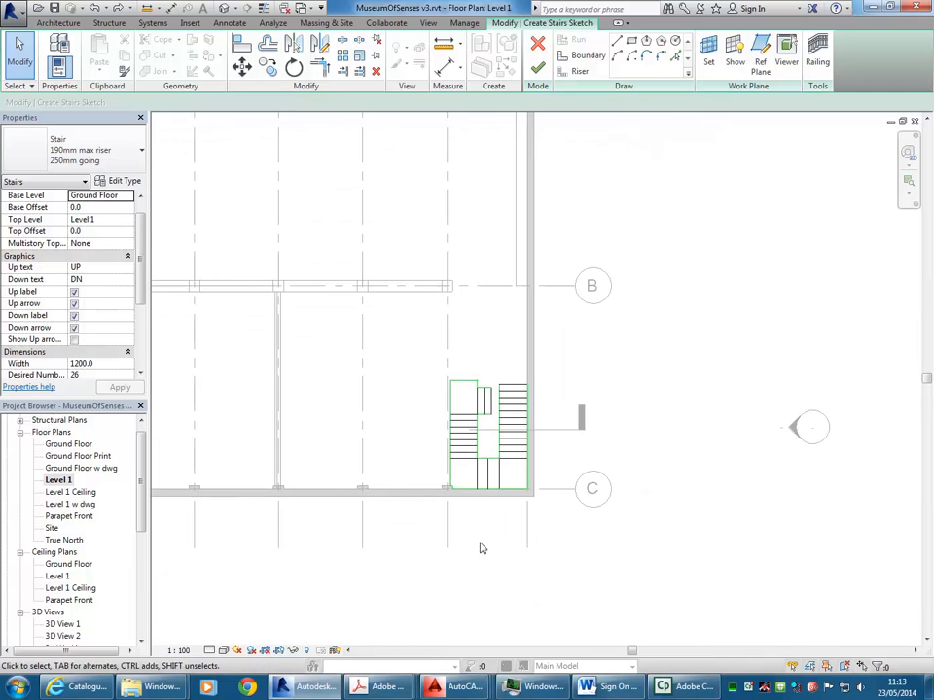
{"action": "scroll", "coordinate": [489, 483], "scroll_direction": "up", "scroll_amount": 2}
{"action": "scroll", "coordinate": [489, 439], "scroll_direction": "up", "scroll_amount": 1}
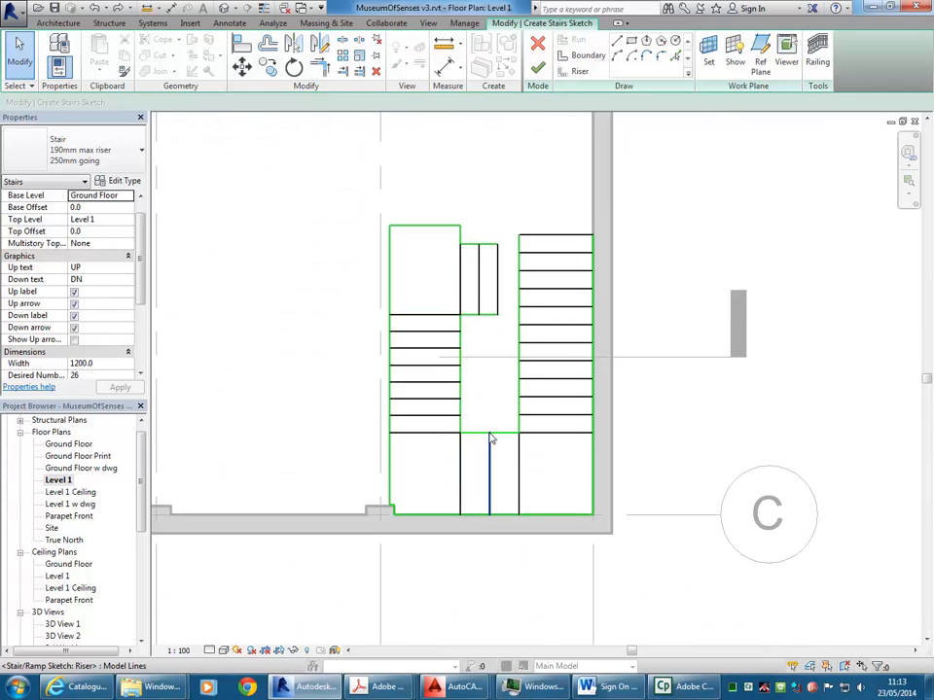
{"action": "middle_click_drag", "start_coordinate": [489, 439], "coordinate": [481, 413]}
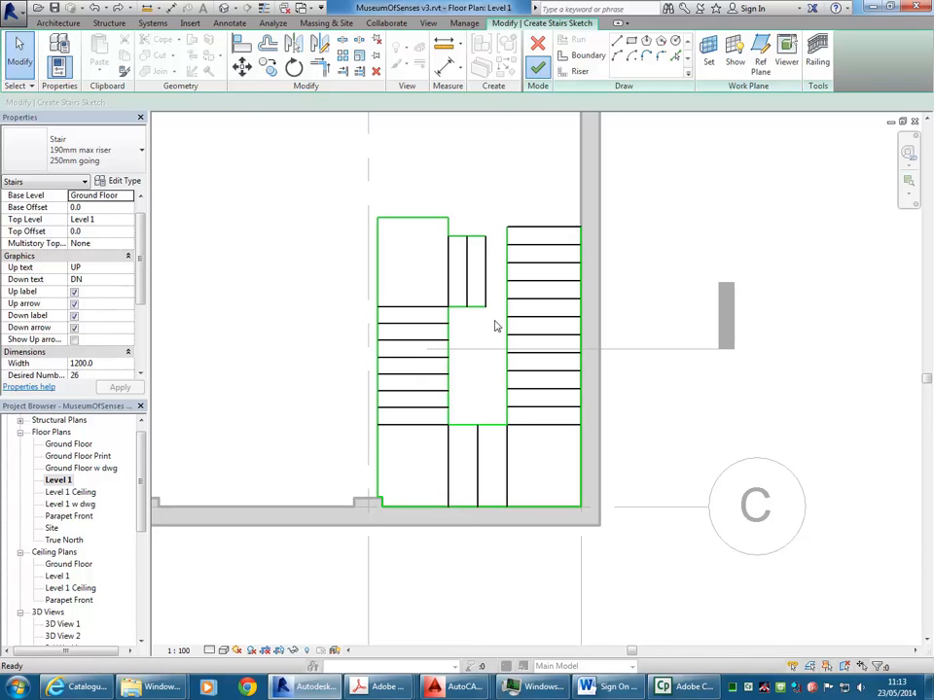
Try to finish the sketch from Level 1 and have the failing riser shown, searching closed views, before resuming editing
{"action": "left_click", "coordinate": [537, 66]}
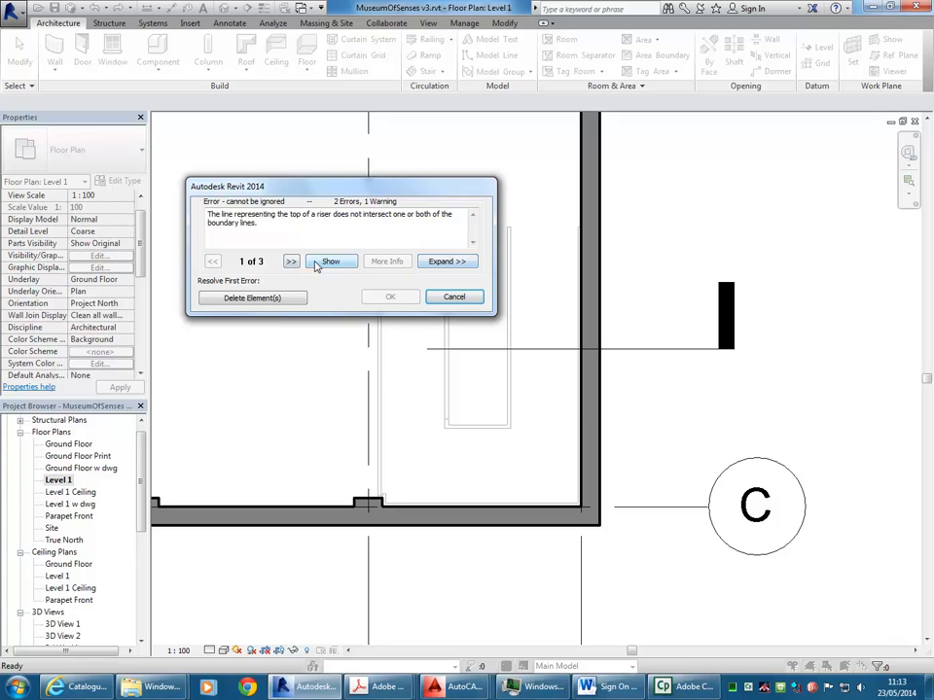
{"action": "left_click", "coordinate": [316, 266]}
{"action": "left_click", "coordinate": [553, 399]}
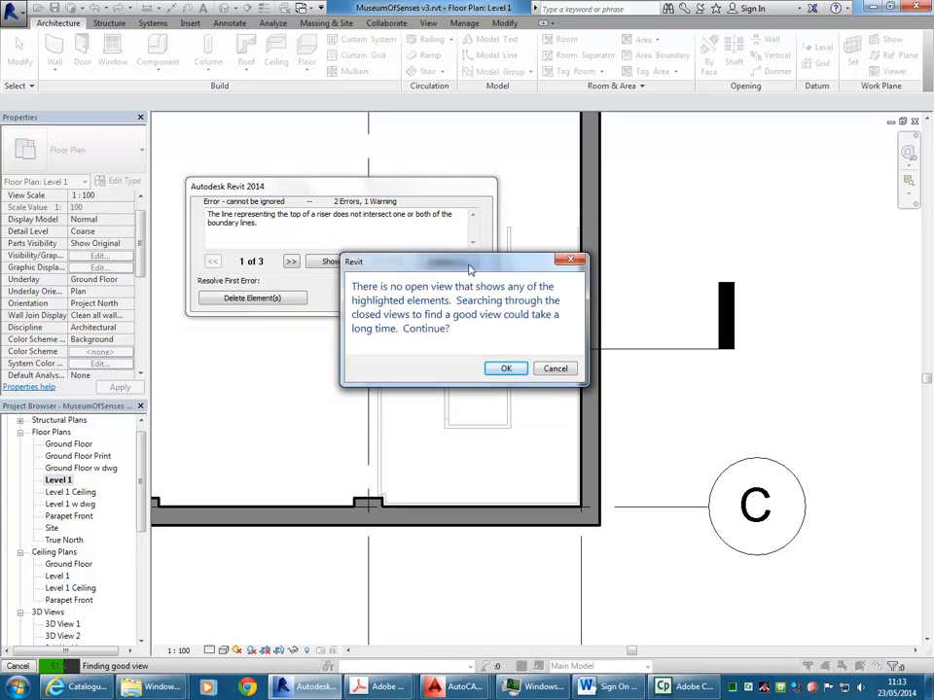
{"action": "left_click", "coordinate": [506, 370]}
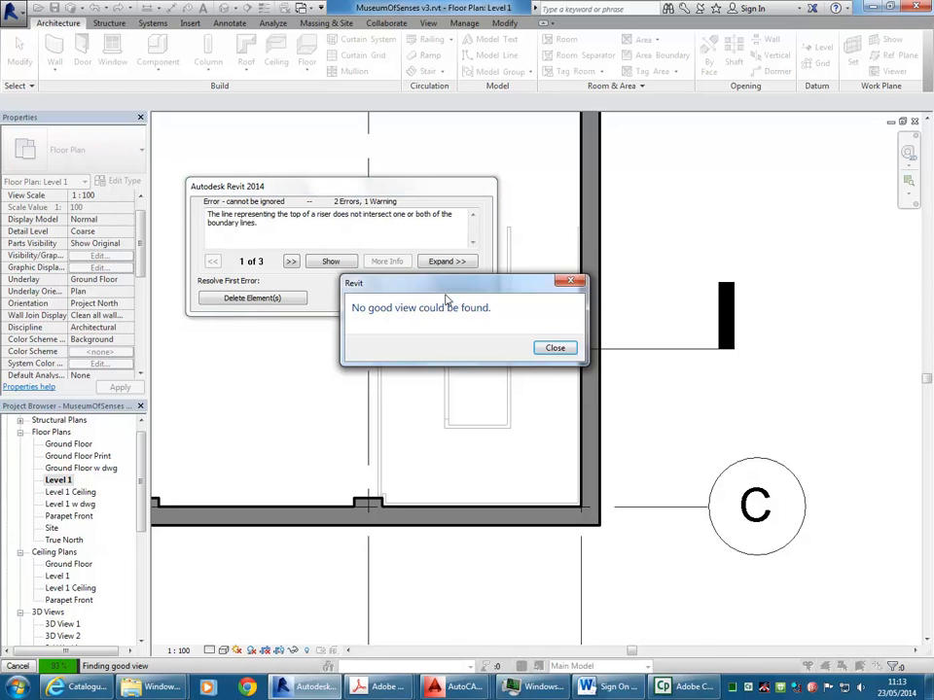
{"action": "left_click", "coordinate": [553, 347]}
{"action": "left_click", "coordinate": [450, 298]}
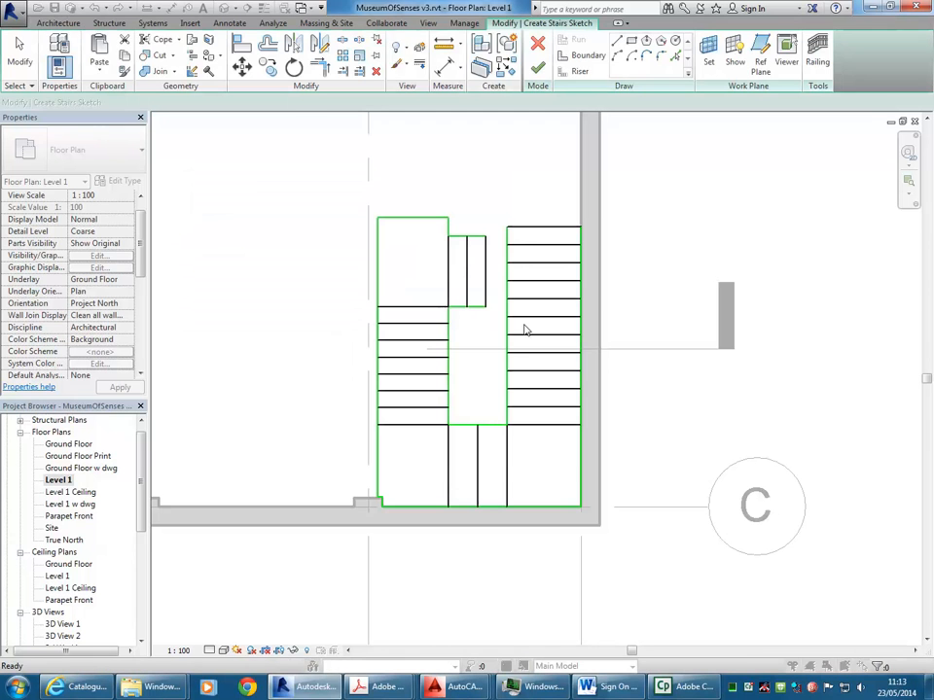
Trim the final flight's topmost riser and its outer boundary to a corner
{"action": "scroll", "coordinate": [461, 252], "scroll_direction": "up", "scroll_amount": 2}
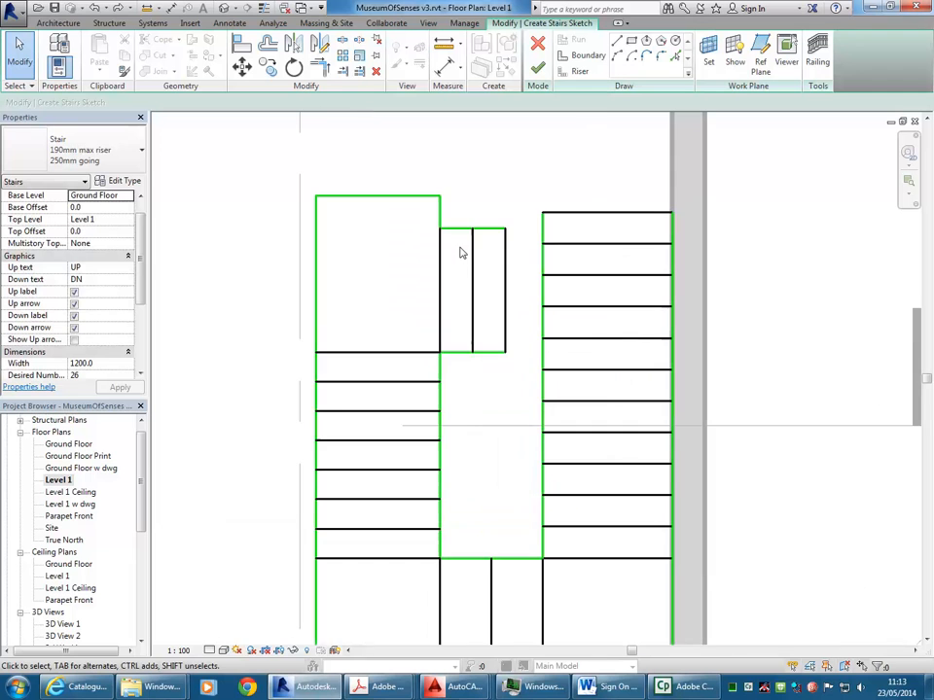
{"action": "middle_click_drag", "start_coordinate": [591, 153], "coordinate": [483, 136]}
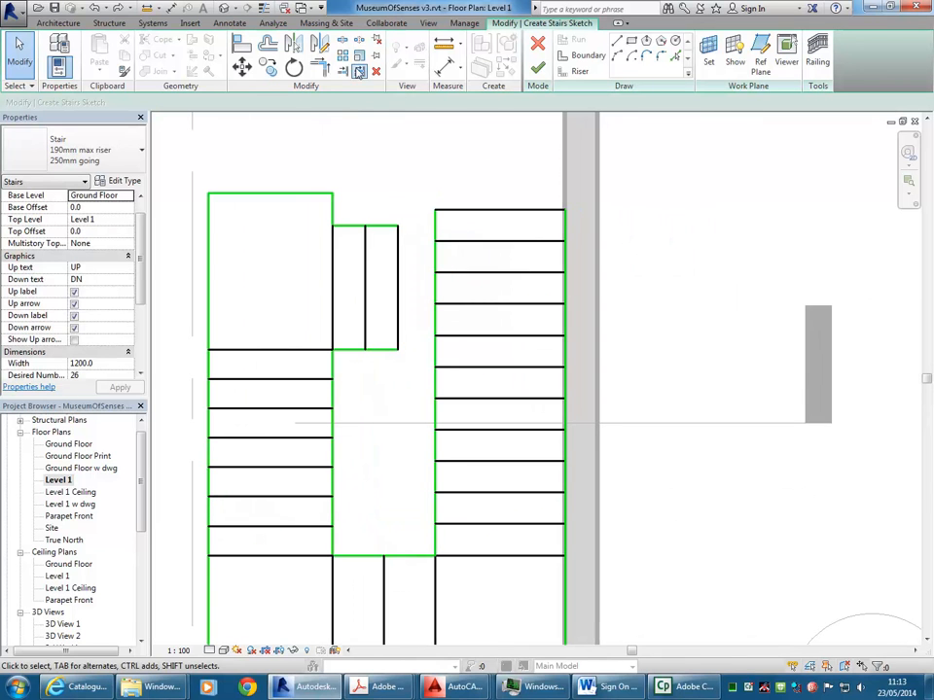
{"action": "left_click", "coordinate": [324, 68]}
{"action": "left_click", "coordinate": [565, 227]}
{"action": "left_click", "coordinate": [544, 212]}
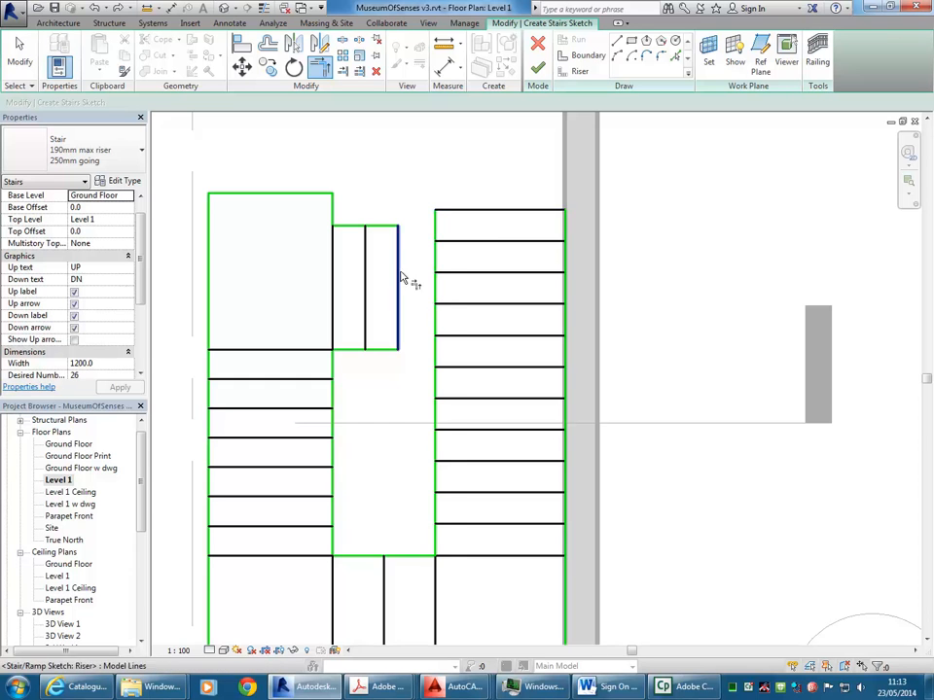
Trim the short first flight's starting riser and its lower boundary line to a corner
{"action": "middle_click_drag", "start_coordinate": [385, 239], "coordinate": [420, 189]}
{"action": "scroll", "coordinate": [420, 190], "scroll_direction": "up", "scroll_amount": 3}
{"action": "left_click", "coordinate": [451, 260]}
{"action": "left_click", "coordinate": [437, 392]}
{"action": "scroll", "coordinate": [438, 364], "scroll_direction": "down", "scroll_amount": 1}
{"action": "middle_click_drag", "start_coordinate": [437, 336], "coordinate": [467, 353]}
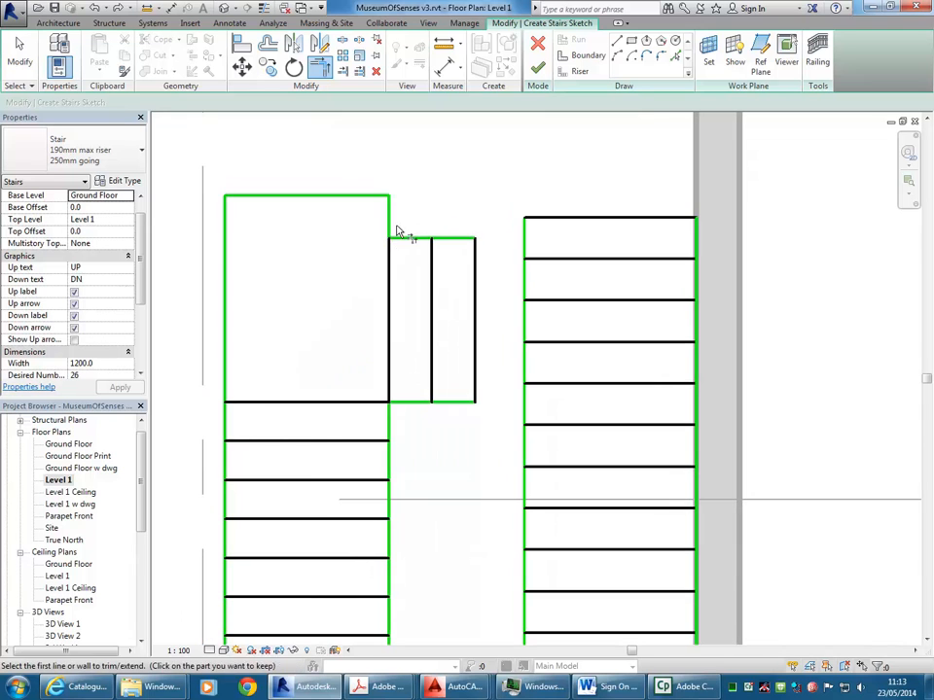
Trim the corner landing's sketch lines together at the final flight's foot and along the lower wall
{"action": "scroll", "coordinate": [226, 258], "scroll_direction": "down", "scroll_amount": 2}
{"action": "middle_click_drag", "start_coordinate": [226, 258], "coordinate": [280, 191]}
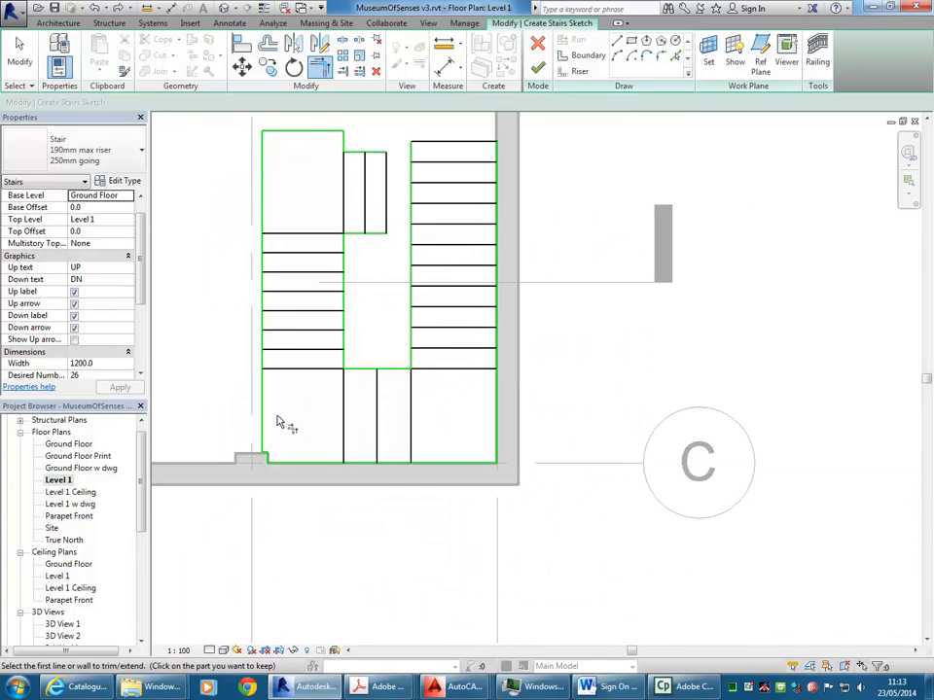
{"action": "left_click", "coordinate": [497, 447]}
{"action": "scroll", "coordinate": [373, 325], "scroll_direction": "up", "scroll_amount": 3}
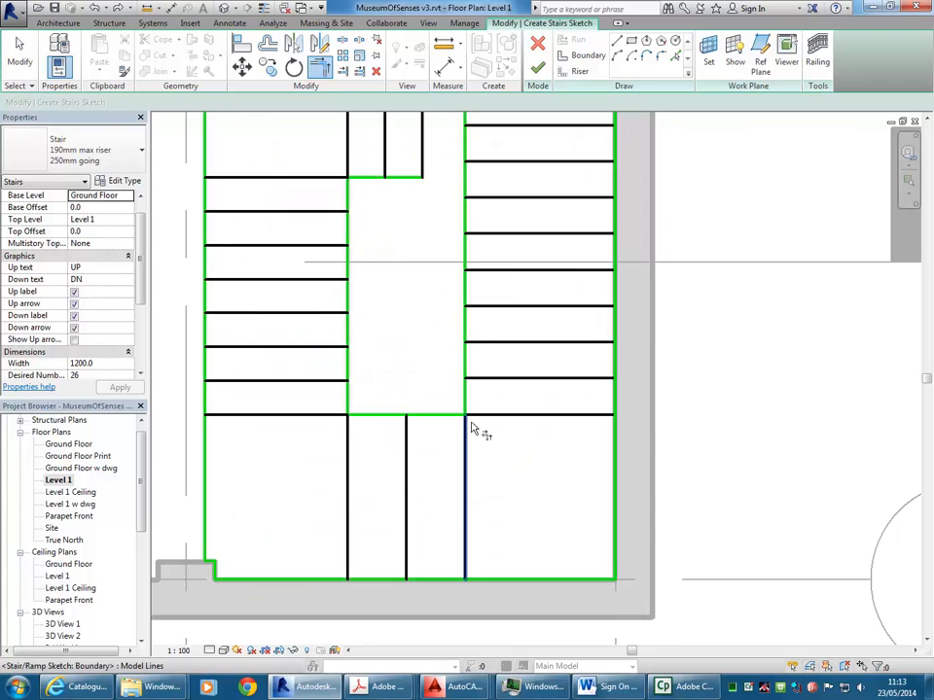
{"action": "left_click", "coordinate": [463, 414]}
{"action": "left_click", "coordinate": [614, 414]}
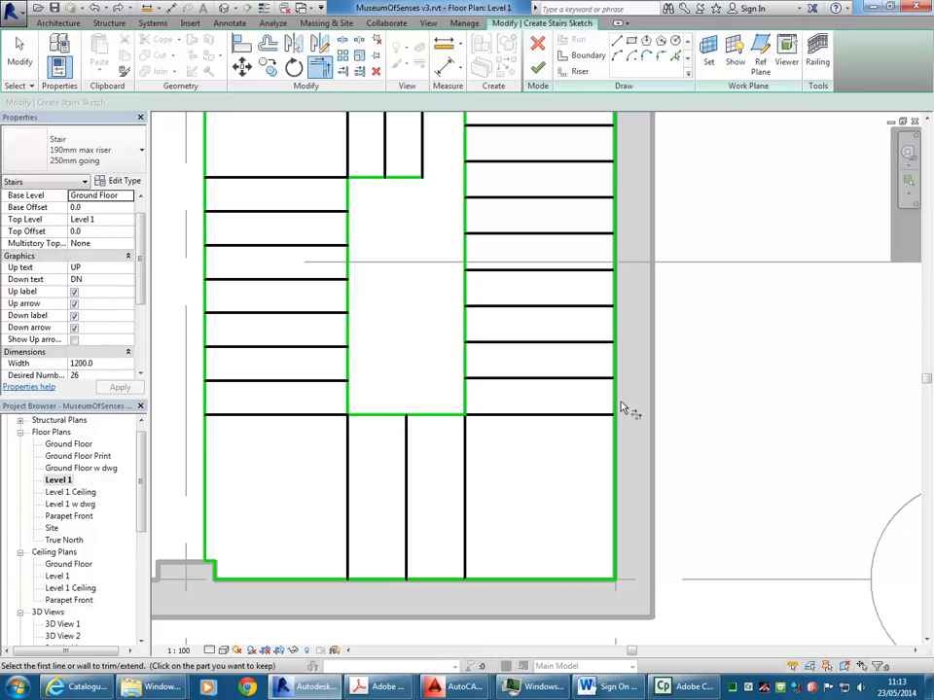
{"action": "scroll", "coordinate": [408, 535], "scroll_direction": "down", "scroll_amount": 1}
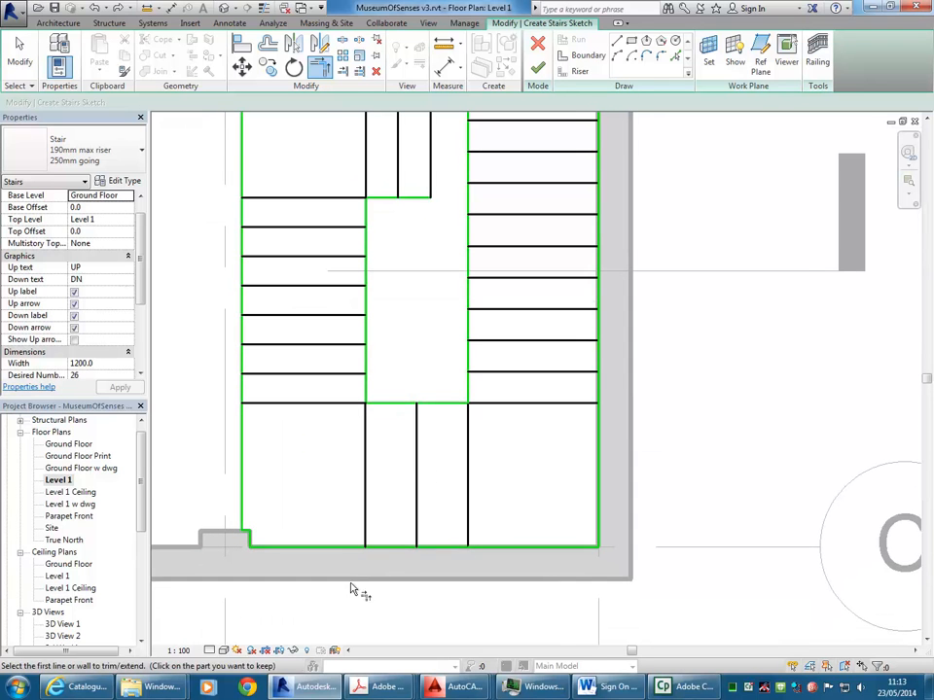
{"action": "left_click", "coordinate": [375, 544]}
{"action": "left_click", "coordinate": [267, 545]}
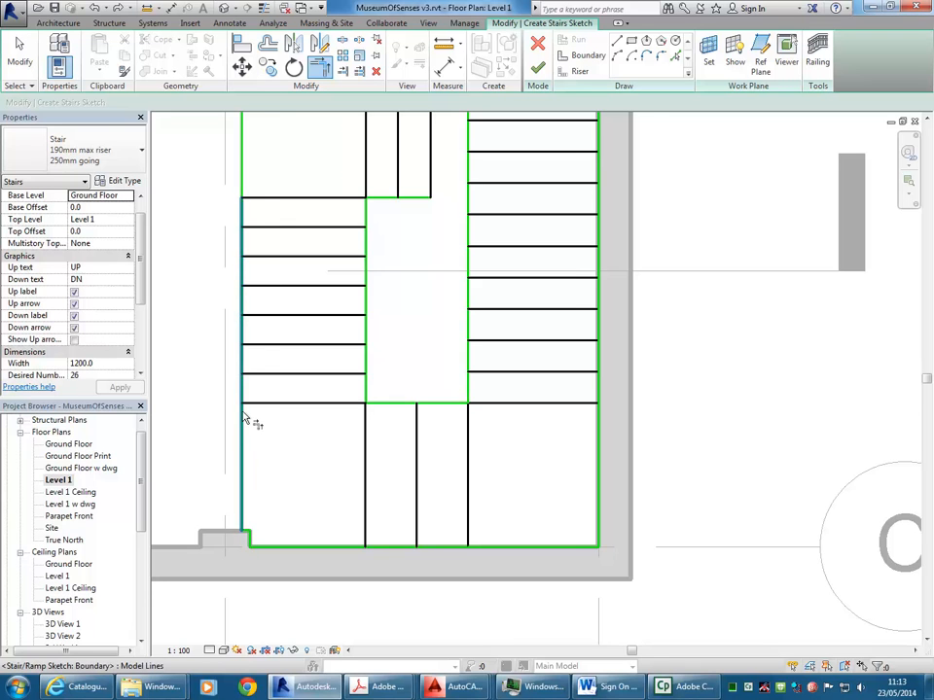
Shorten the office-side flight's outer boundary so that it ends at the flight's last riser before the landing
{"action": "scroll", "coordinate": [245, 418], "scroll_direction": "up", "scroll_amount": 5}
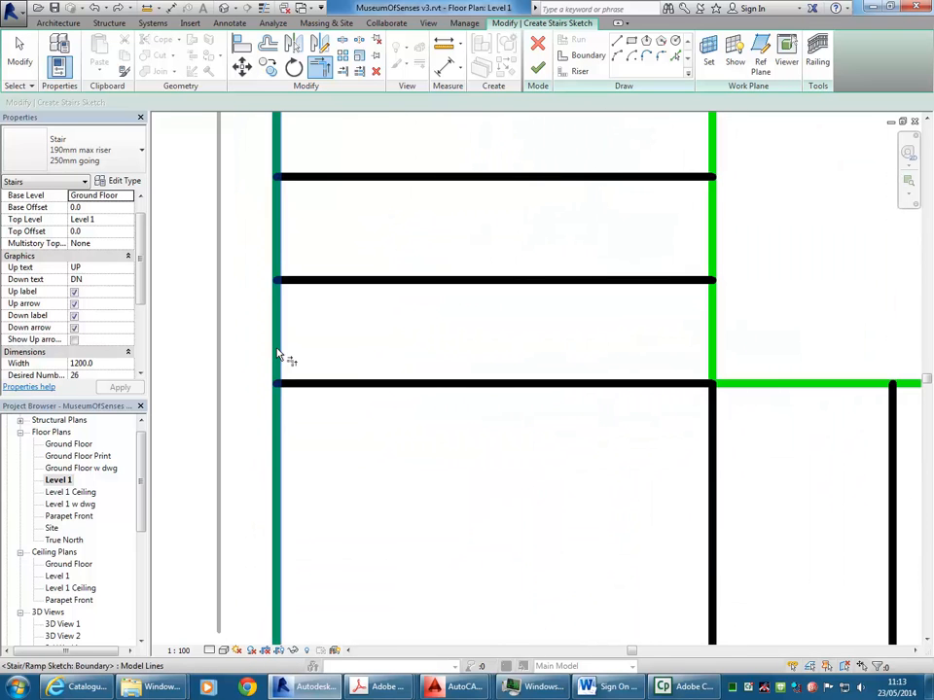
{"action": "scroll", "coordinate": [365, 563], "scroll_direction": "down", "scroll_amount": 5}
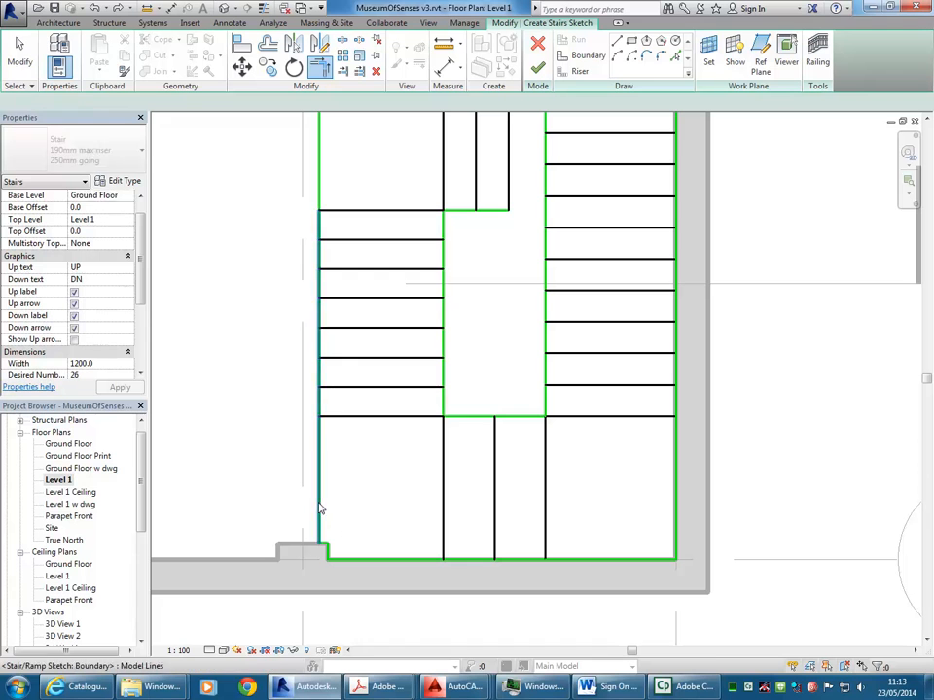
{"action": "key", "text": "Escape"}
{"action": "left_click_drag", "start_coordinate": [319, 545], "coordinate": [319, 417]}
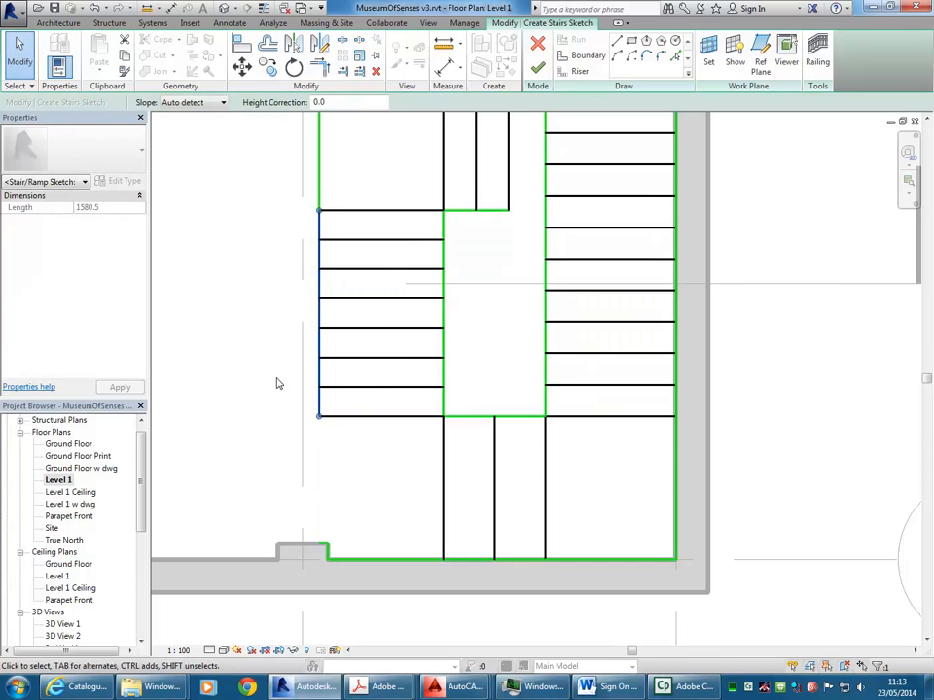
{"action": "mouse_move", "coordinate": [256, 279]}
{"action": "left_mouse_down"}
{"action": "mouse_move", "coordinate": [351, 475]}
{"action": "mouse_move", "coordinate": [361, 482]}
{"action": "left_mouse_up"}
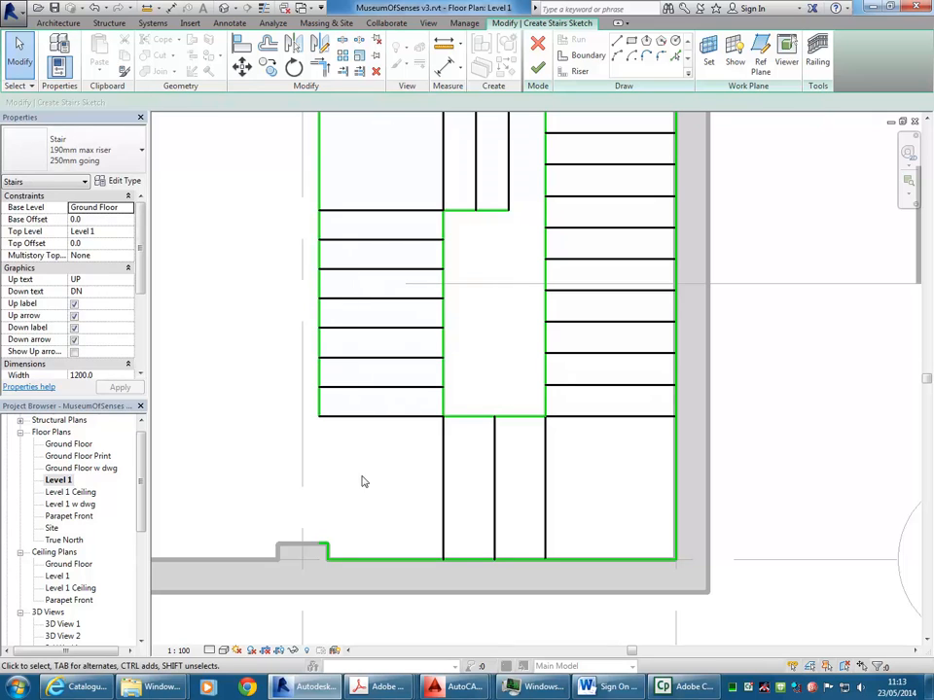
Draw a separate landing boundary from the office-side flight's last riser to the wall pier, and try to finish the sketch
{"action": "left_click", "coordinate": [574, 60]}
{"action": "left_click", "coordinate": [319, 417]}
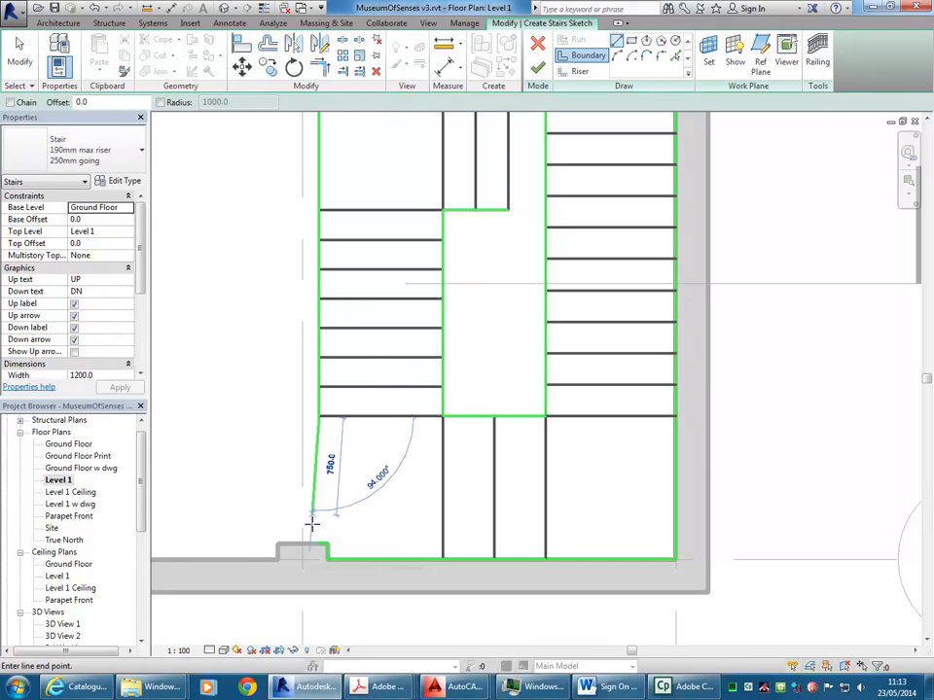
{"action": "left_click", "coordinate": [319, 544]}
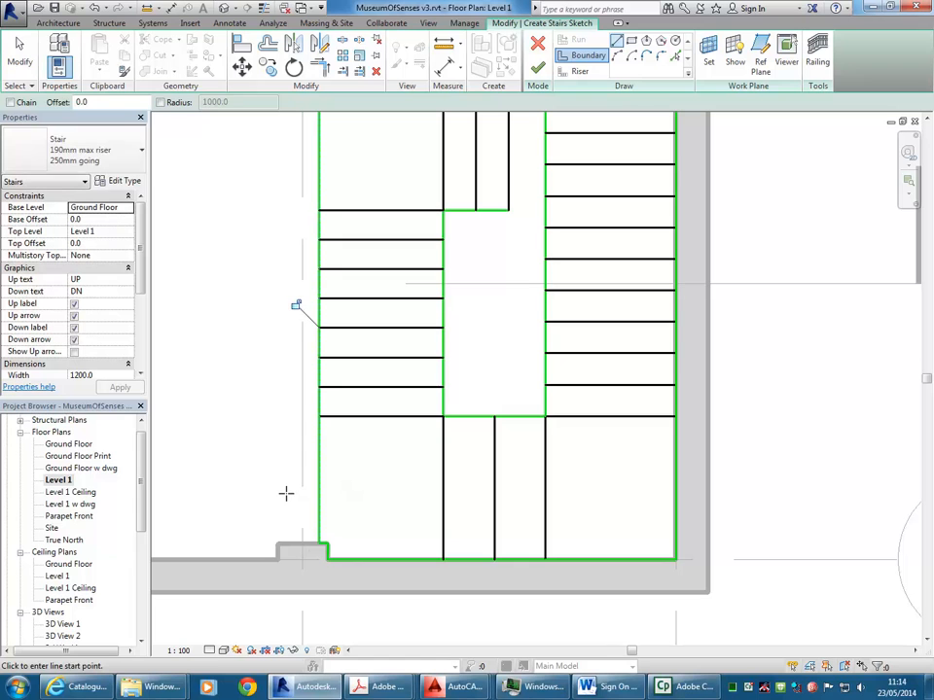
{"action": "key", "text": "Escape"}
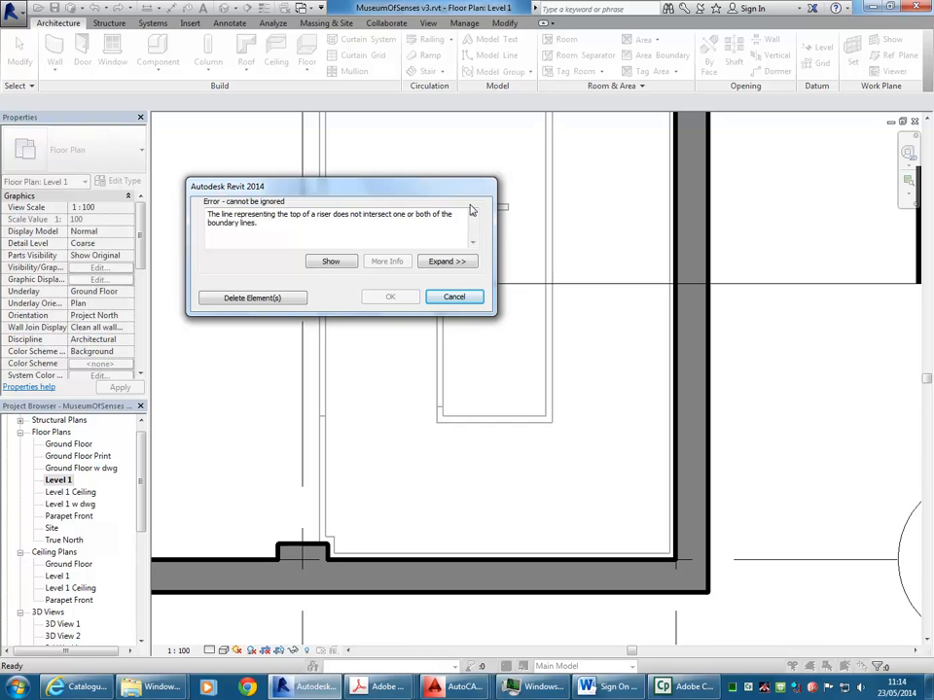
{"action": "left_click", "coordinate": [463, 302]}
{"action": "scroll", "coordinate": [419, 350], "scroll_direction": "up", "scroll_amount": 4}
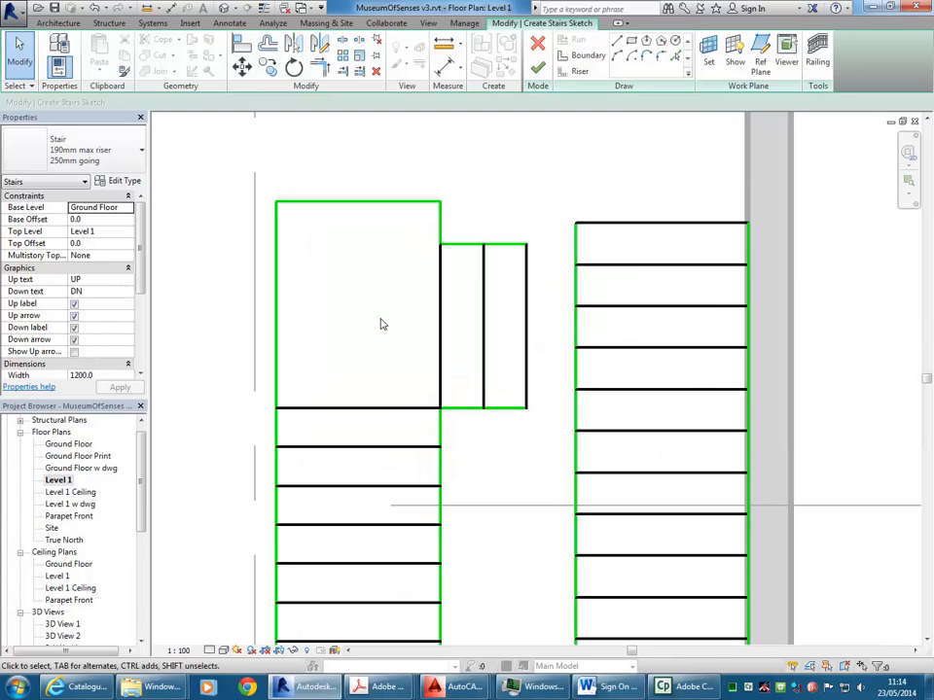
Inspect the riser and boundary joints at the upper landing's inner corner, and try to finish the stair sketch
{"action": "scroll", "coordinate": [441, 416], "scroll_direction": "up", "scroll_amount": 3}
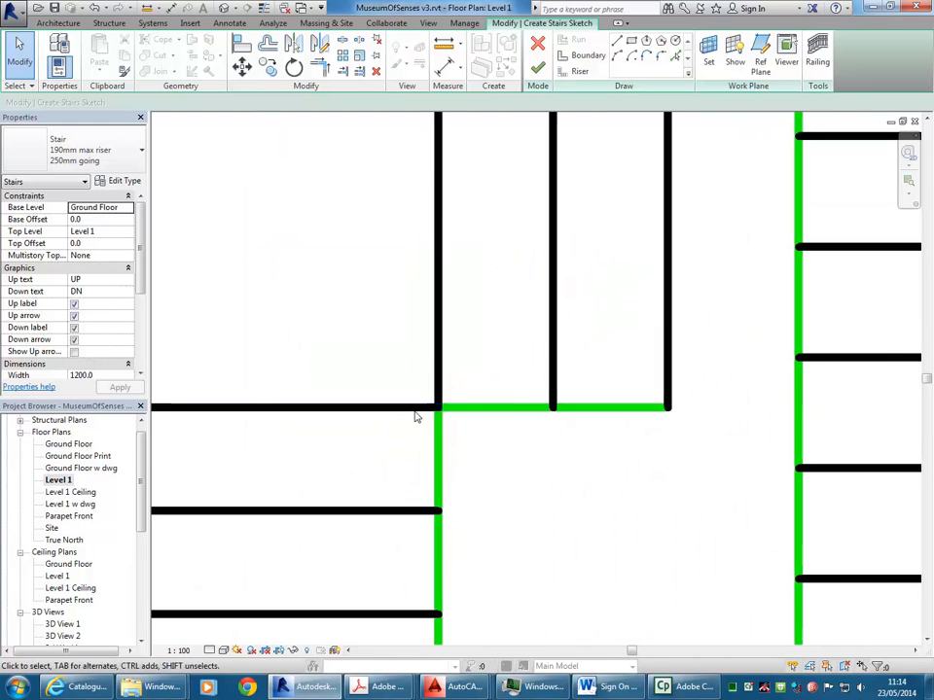
{"action": "scroll", "coordinate": [434, 410], "scroll_direction": "down", "scroll_amount": 4}
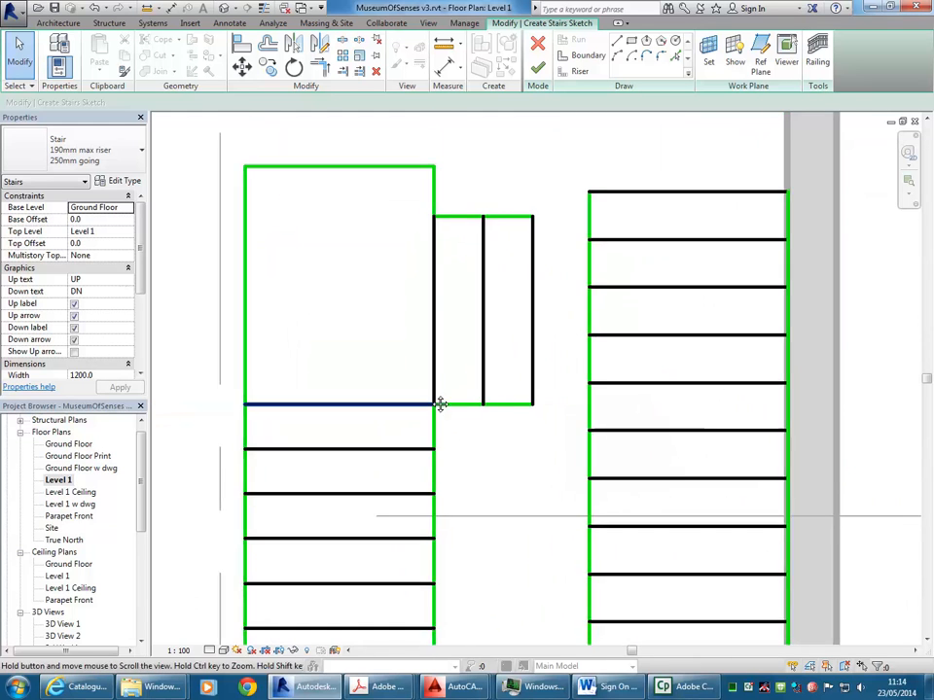
{"action": "scroll", "coordinate": [444, 454], "scroll_direction": "down", "scroll_amount": 3}
{"action": "scroll", "coordinate": [434, 465], "scroll_direction": "up", "scroll_amount": 2}
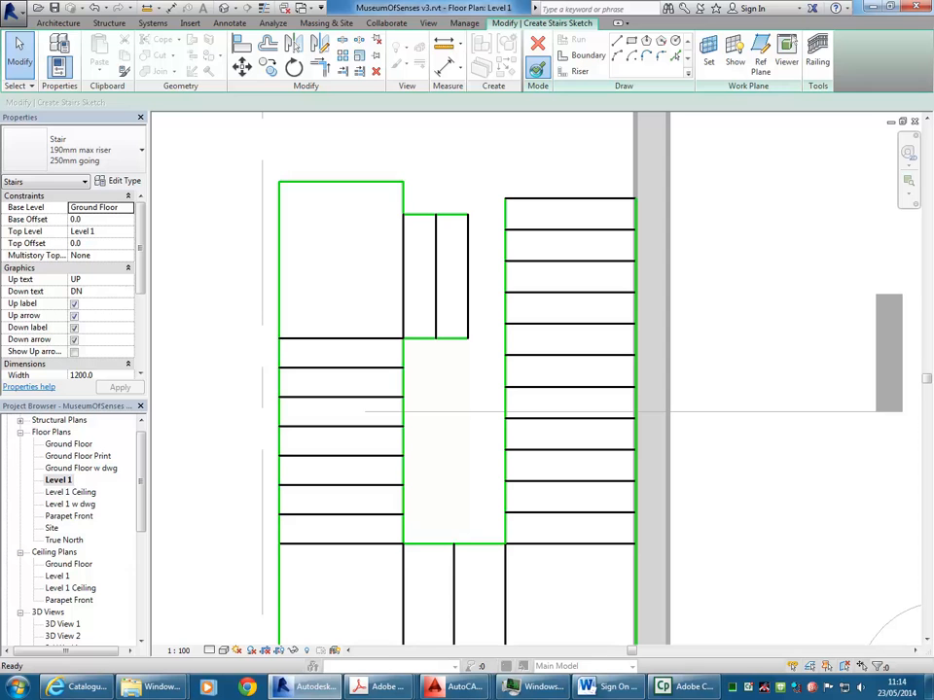
{"action": "left_click", "coordinate": [537, 67]}
{"action": "left_click", "coordinate": [451, 297]}
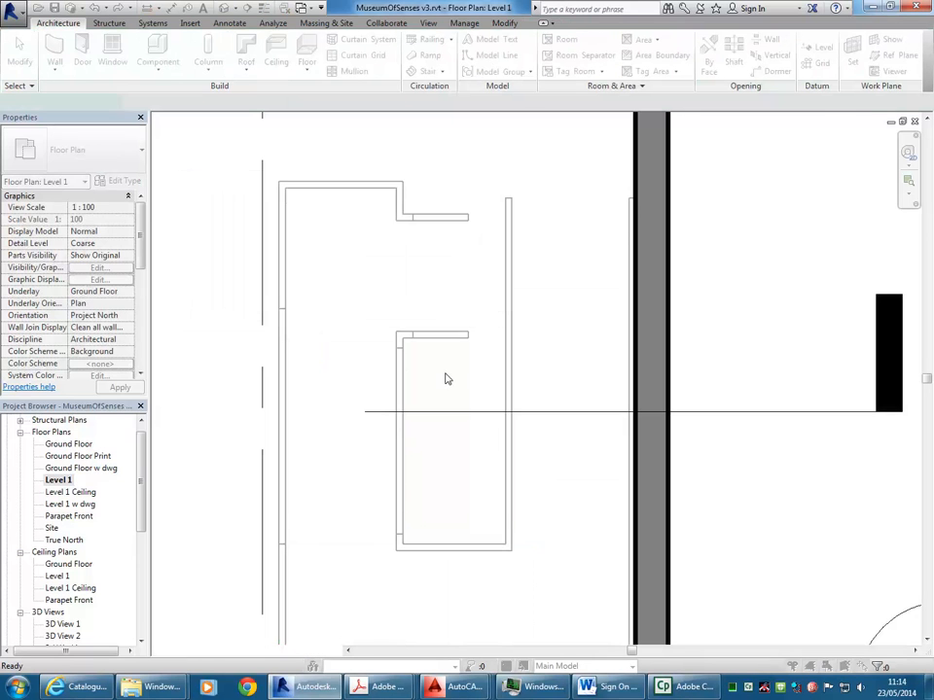
Trim the inner boundary of the office-side flight to a corner with the line at the lower end of the flight
{"action": "key", "text": "t"}
{"action": "key", "text": "r"}
{"action": "left_click", "coordinate": [405, 356]}
{"action": "scroll", "coordinate": [424, 427], "scroll_direction": "down", "scroll_amount": 2}
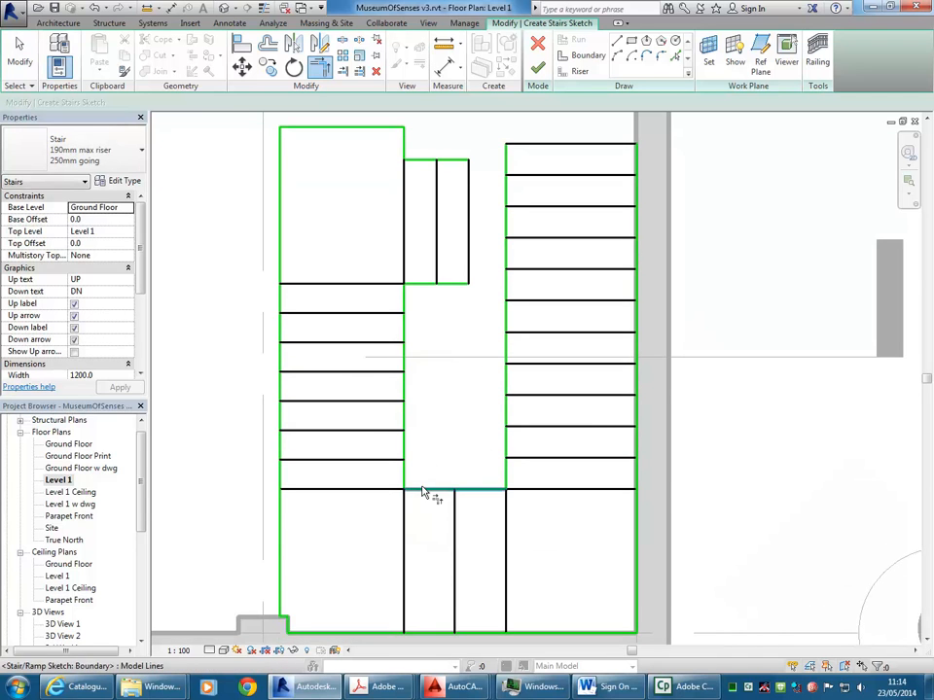
{"action": "left_click", "coordinate": [407, 486]}
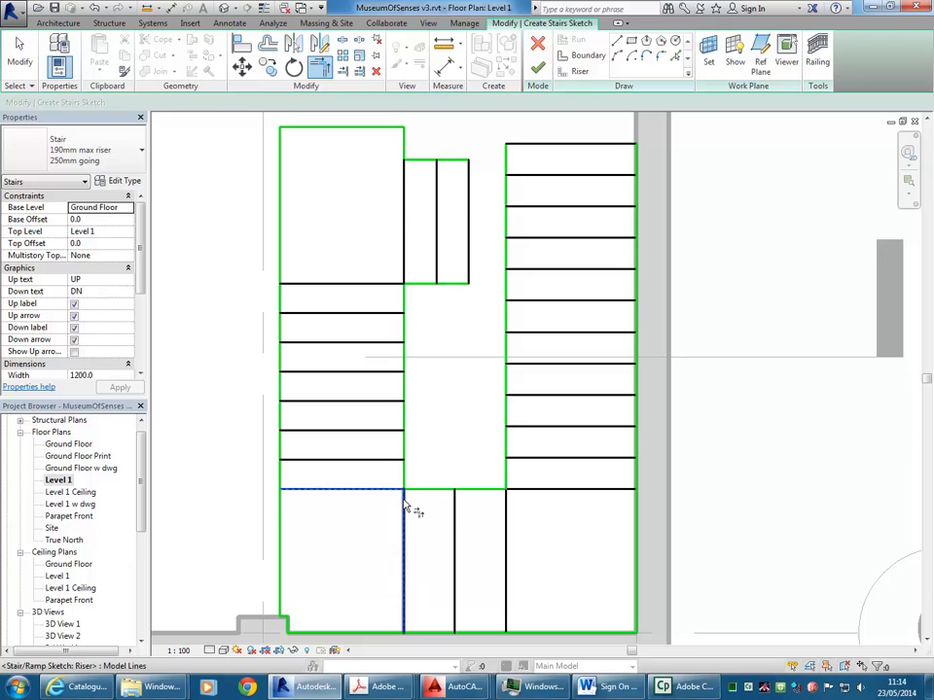
{"action": "scroll", "coordinate": [389, 505], "scroll_direction": "up", "scroll_amount": 5}
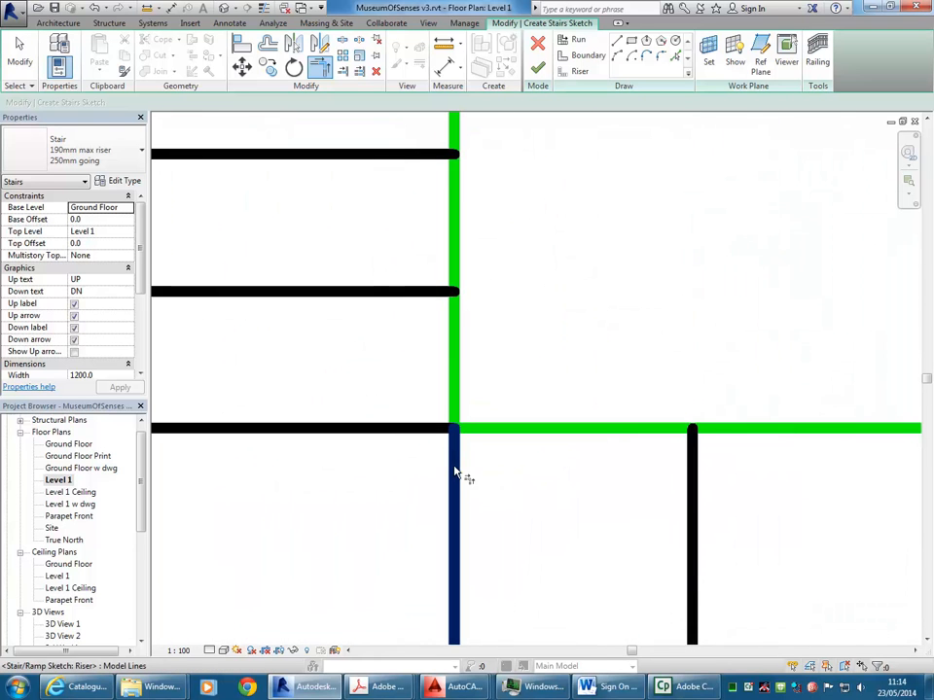
{"action": "key", "text": "Escape"}
{"action": "scroll", "coordinate": [485, 458], "scroll_direction": "down", "scroll_amount": 5}
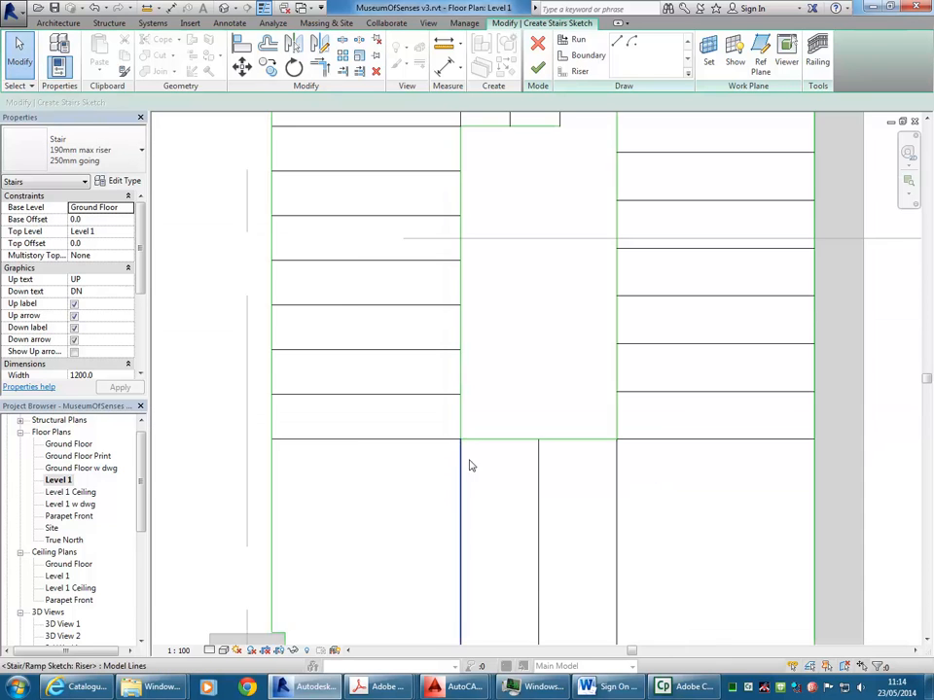
{"action": "scroll", "coordinate": [468, 460], "scroll_direction": "down", "scroll_amount": 2}
{"action": "mouse_move", "coordinate": [414, 475]}
{"action": "middle_mouse_down"}
{"action": "mouse_move", "coordinate": [405, 483]}
{"action": "mouse_move", "coordinate": [438, 527]}
{"action": "middle_mouse_up"}
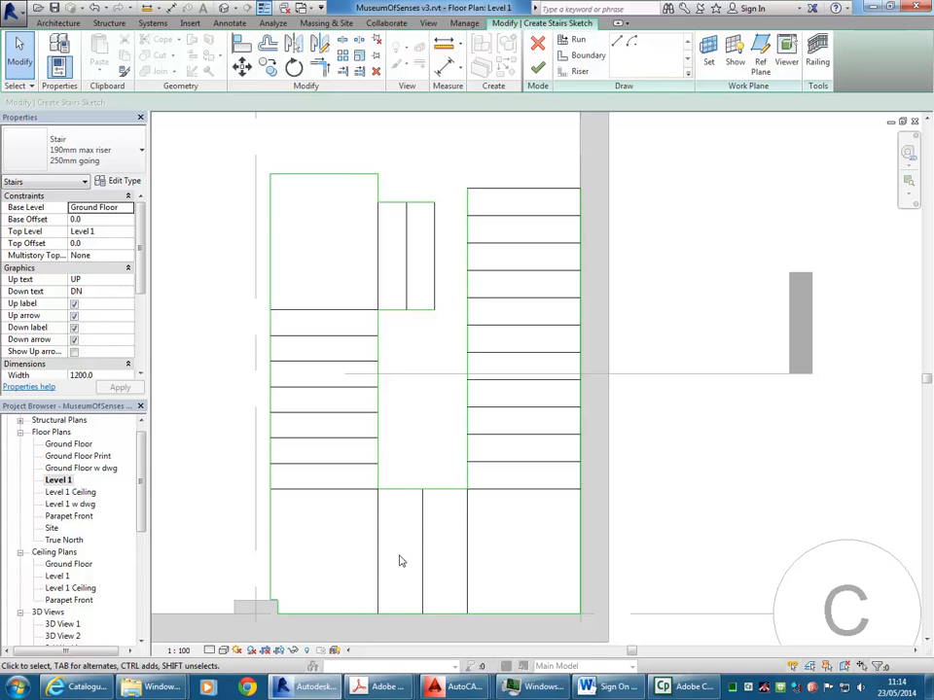
Try to finish the sketch, show the riser that causes the error, and continue editing
{"action": "left_click", "coordinate": [539, 67]}
{"action": "left_click", "coordinate": [329, 262]}
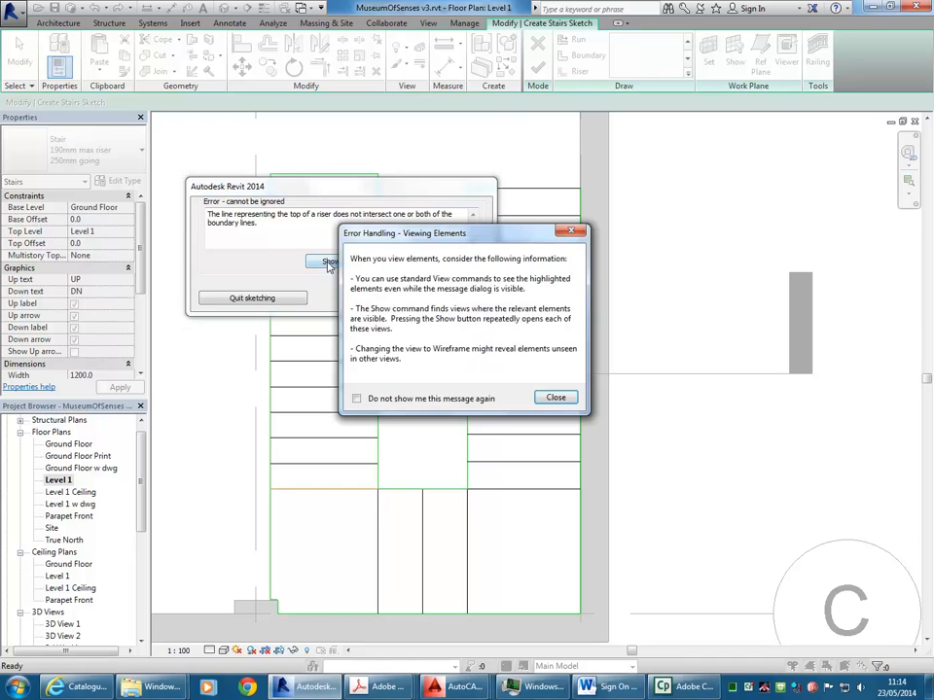
{"action": "left_click", "coordinate": [537, 399]}
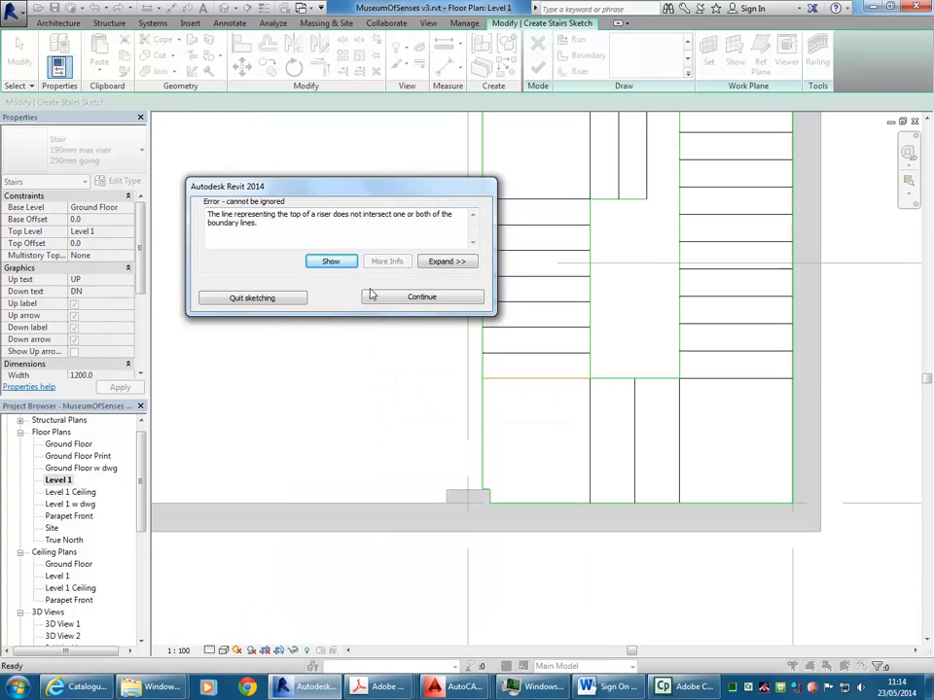
{"action": "left_click", "coordinate": [445, 298]}
Try to trim the corner landing's boundary lines together around the wall pier
{"action": "scroll", "coordinate": [502, 500], "scroll_direction": "up", "scroll_amount": 4}
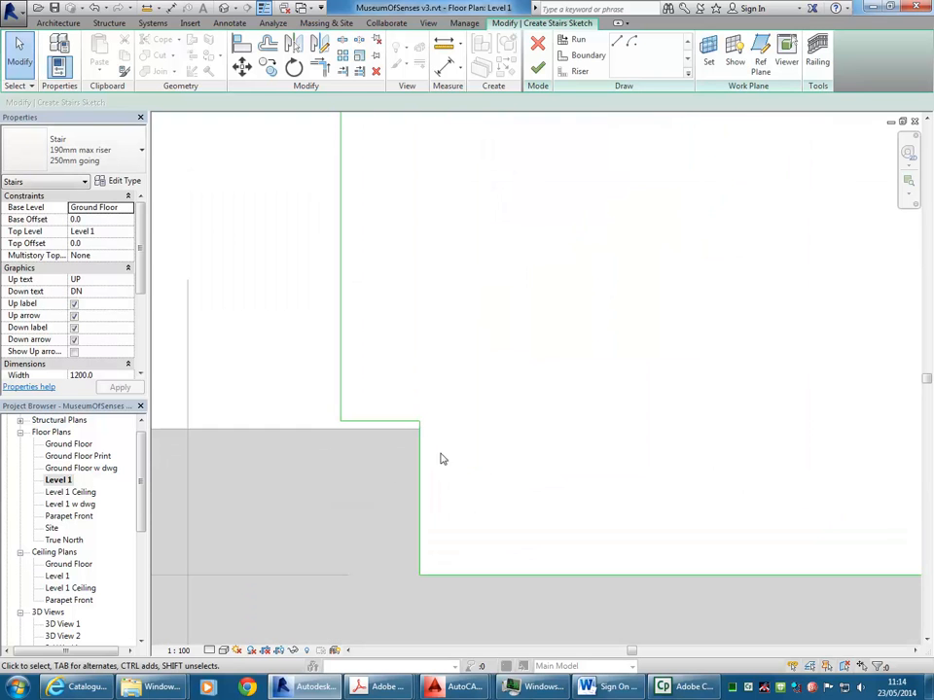
{"action": "left_click", "coordinate": [317, 68]}
{"action": "left_click", "coordinate": [364, 423]}
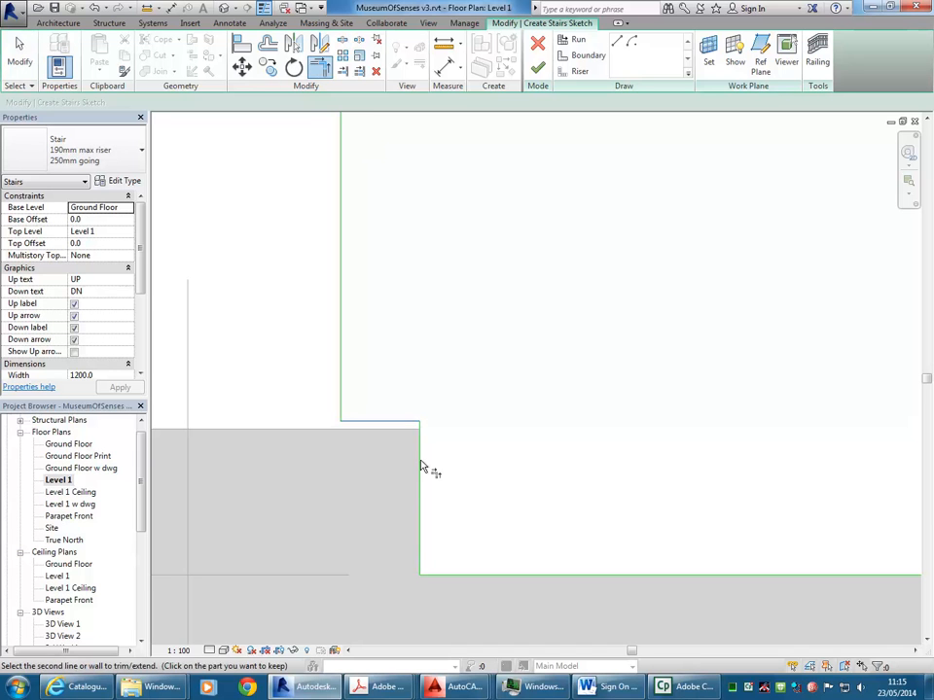
{"action": "left_click", "coordinate": [451, 579]}
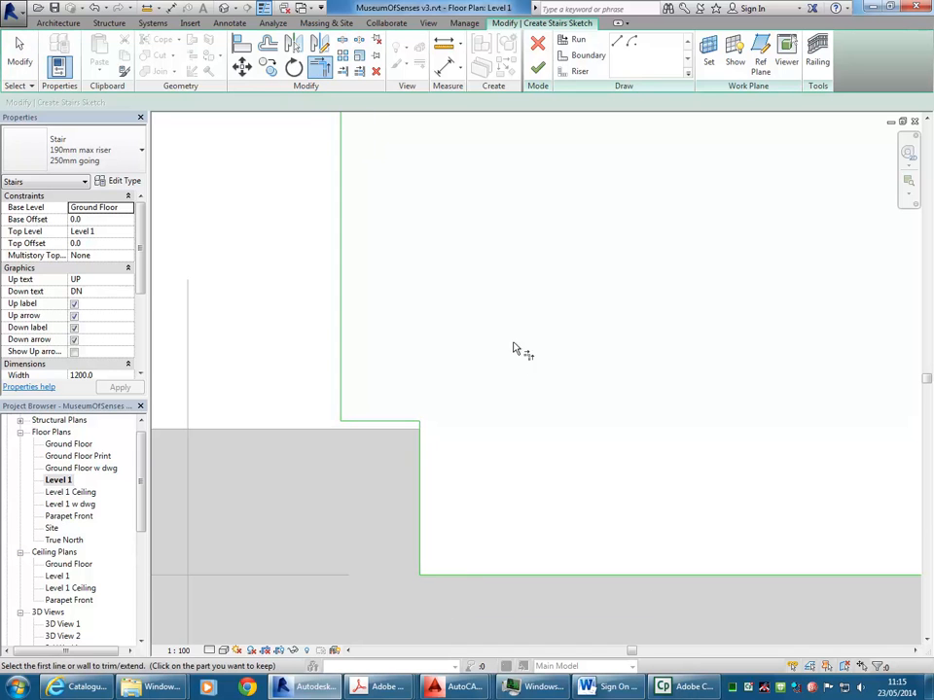
{"action": "scroll", "coordinate": [498, 337], "scroll_direction": "up", "scroll_amount": 3}
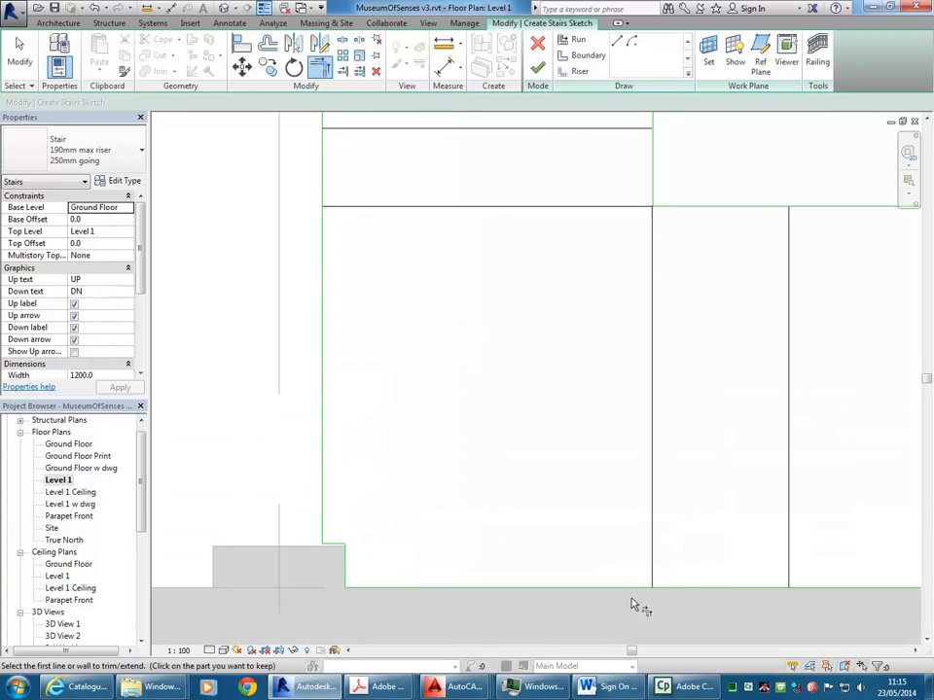
{"action": "scroll", "coordinate": [466, 476], "scroll_direction": "down", "scroll_amount": 2}
{"action": "key", "text": "Escape"}
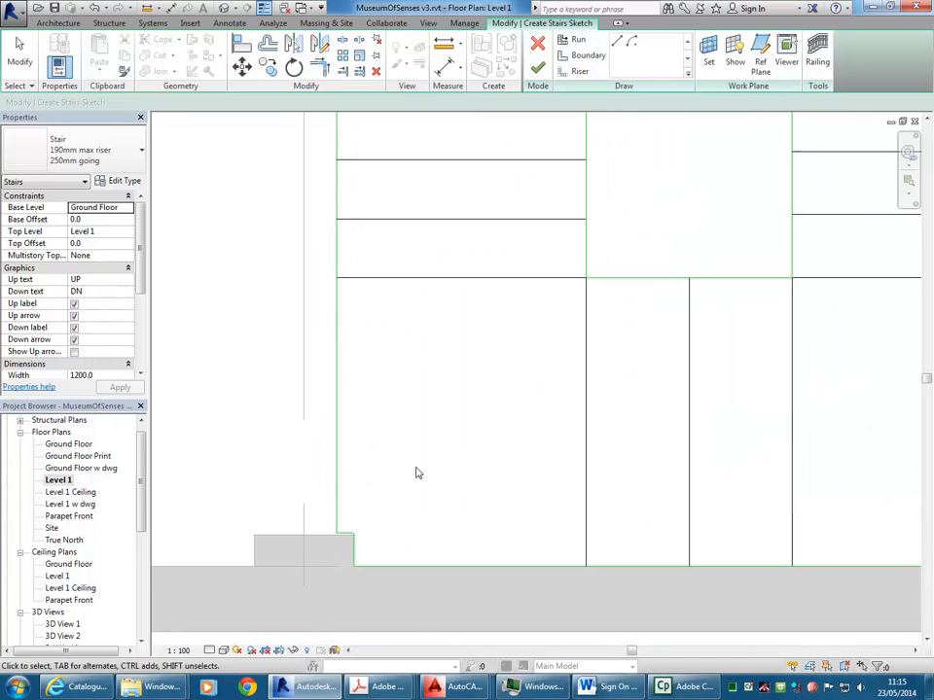
Delete the corner landing's outer boundary, the notch around the wall pier, and the adjoining lower boundary line
{"action": "left_click_drag", "start_coordinate": [418, 454], "coordinate": [303, 629]}
{"action": "scroll", "coordinate": [352, 437], "scroll_direction": "down", "scroll_amount": 1}
{"action": "middle_click_drag", "start_coordinate": [458, 417], "coordinate": [397, 416]}
{"action": "key", "text": "Delete"}
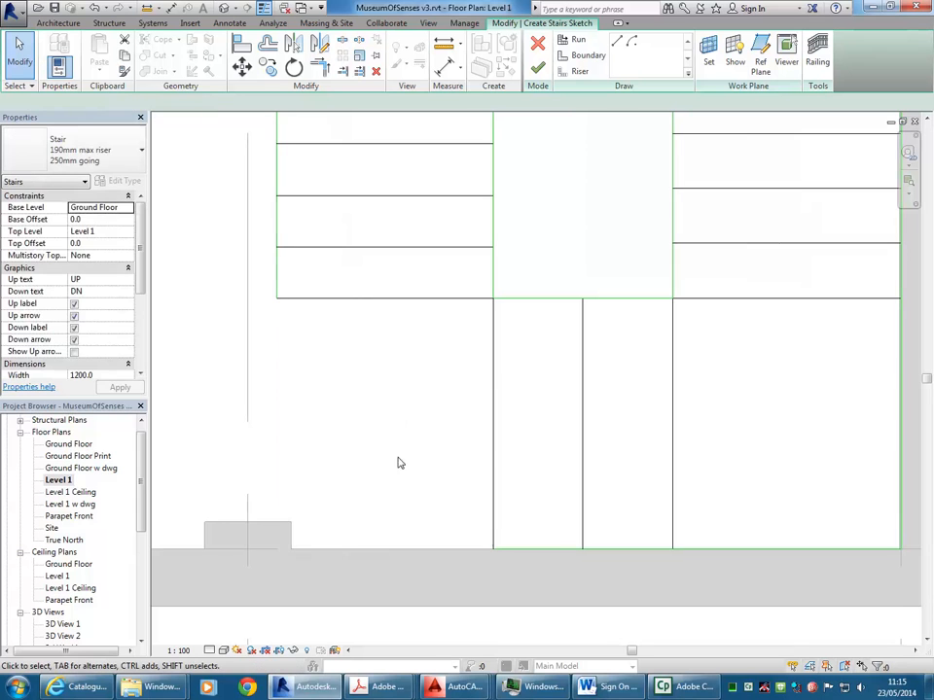
Draw two 750 mm corner landing boundaries, one down from the flight's last riser and one along the lower wall towards the pier
{"action": "left_click", "coordinate": [584, 55]}
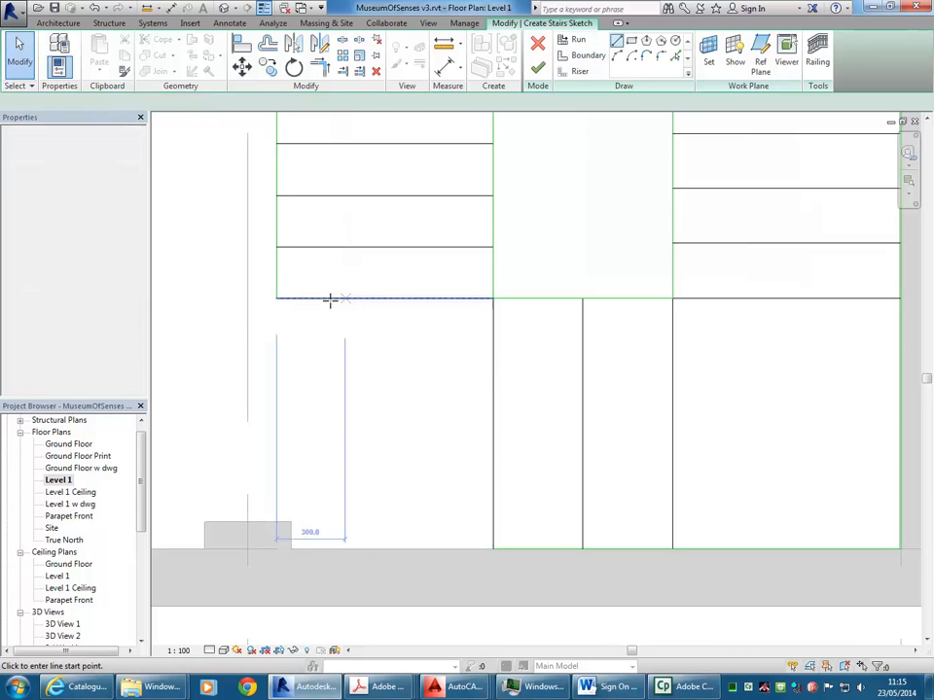
{"action": "left_click", "coordinate": [277, 300]}
{"action": "left_click", "coordinate": [279, 457]}
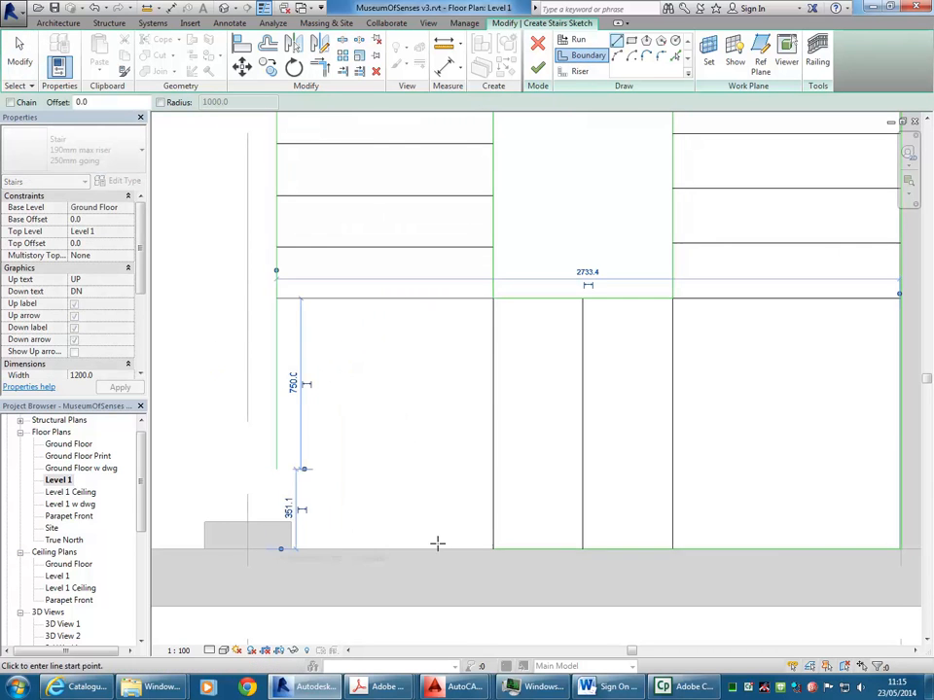
{"action": "left_click", "coordinate": [491, 548]}
{"action": "left_click", "coordinate": [331, 550]}
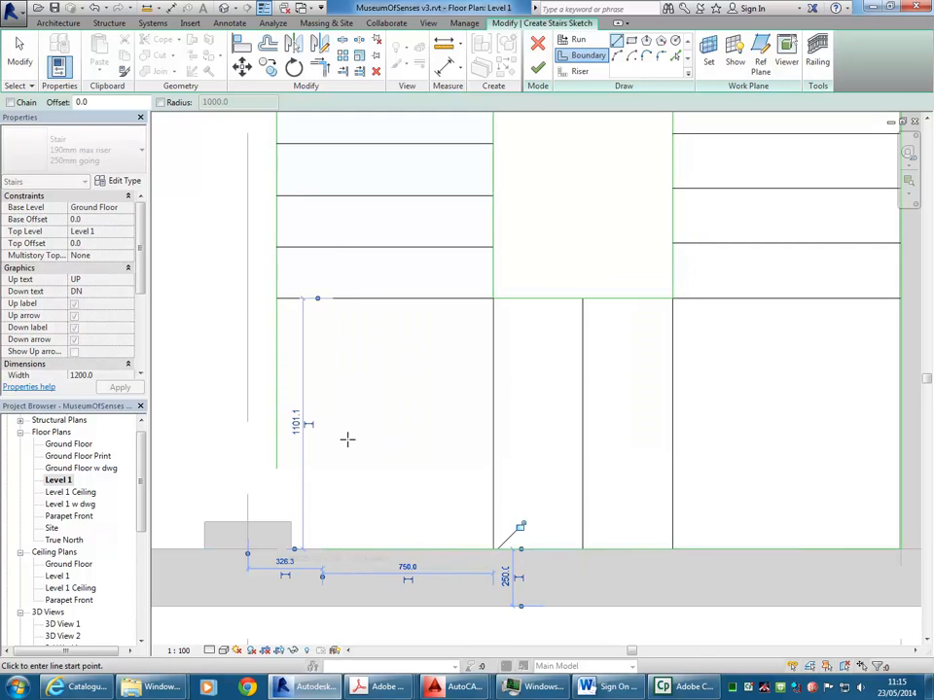
{"action": "key", "text": "Escape"}
{"action": "key", "text": "Escape"}
Trim the two new corner landing boundaries to a corner at the wall pier, and try to finish the sketch
{"action": "left_click", "coordinate": [319, 66]}
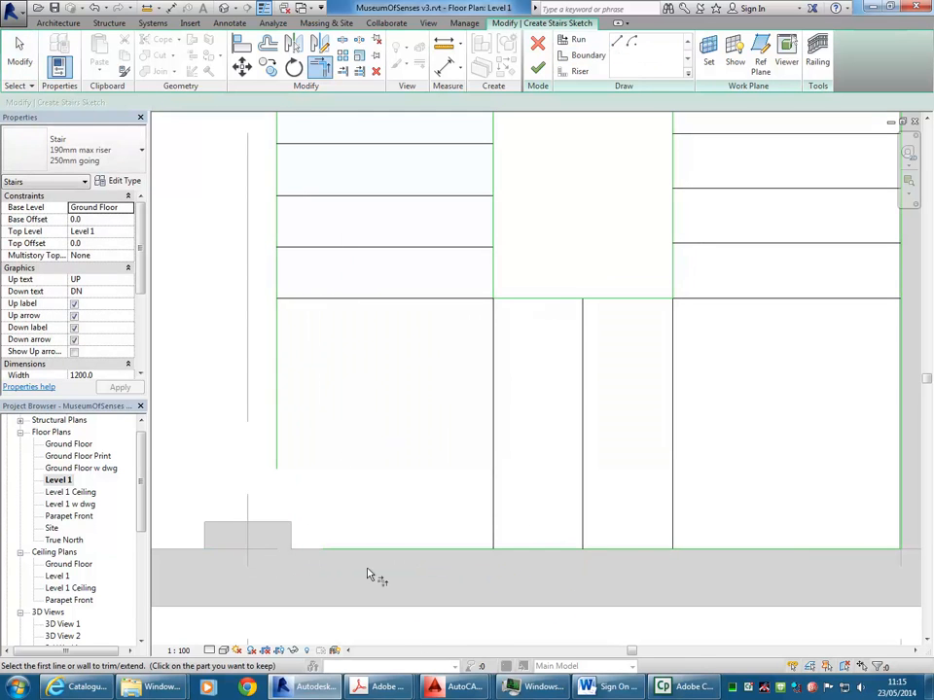
{"action": "left_click", "coordinate": [375, 549]}
{"action": "left_click", "coordinate": [277, 449]}
{"action": "left_click", "coordinate": [538, 69]}
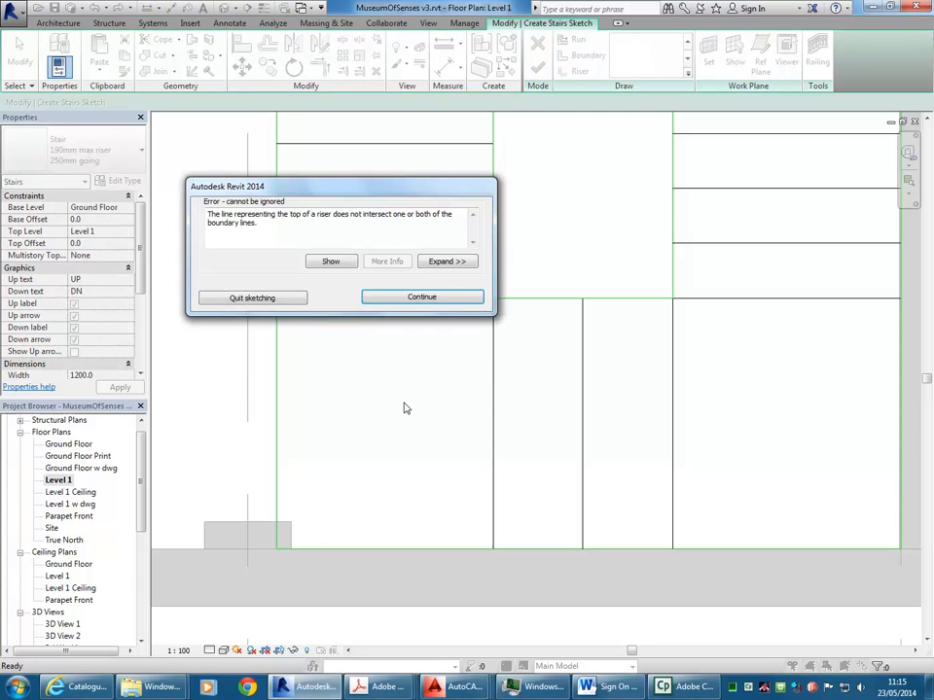
{"action": "left_click", "coordinate": [430, 298]}
Delete the office-side flight's long outer boundary and the upper landing's far edge
{"action": "scroll", "coordinate": [329, 494], "scroll_direction": "up", "scroll_amount": 5}
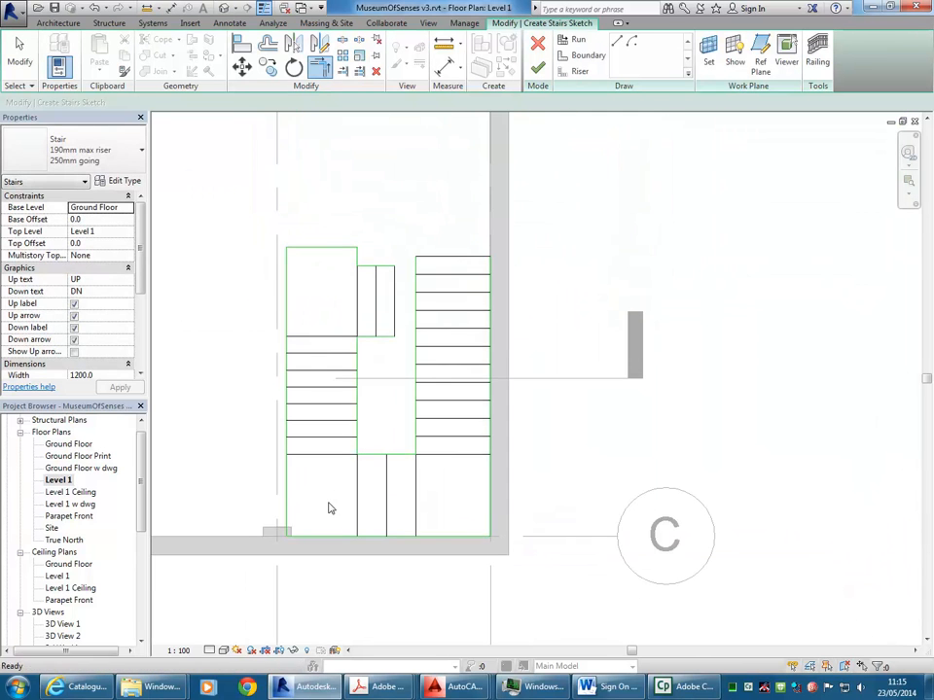
{"action": "key", "text": "Escape"}
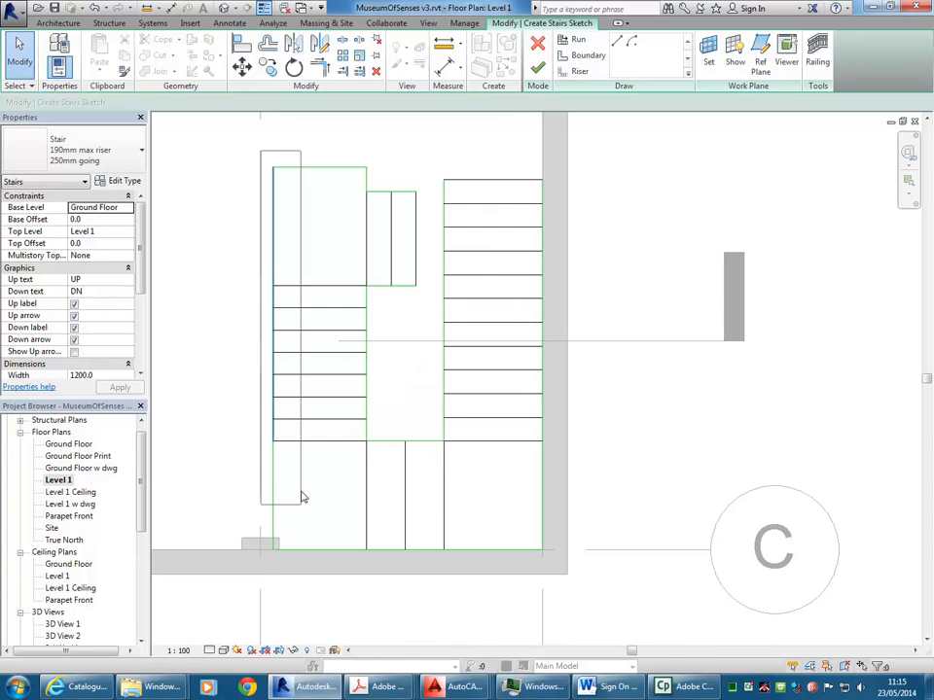
{"action": "left_click", "coordinate": [276, 302]}
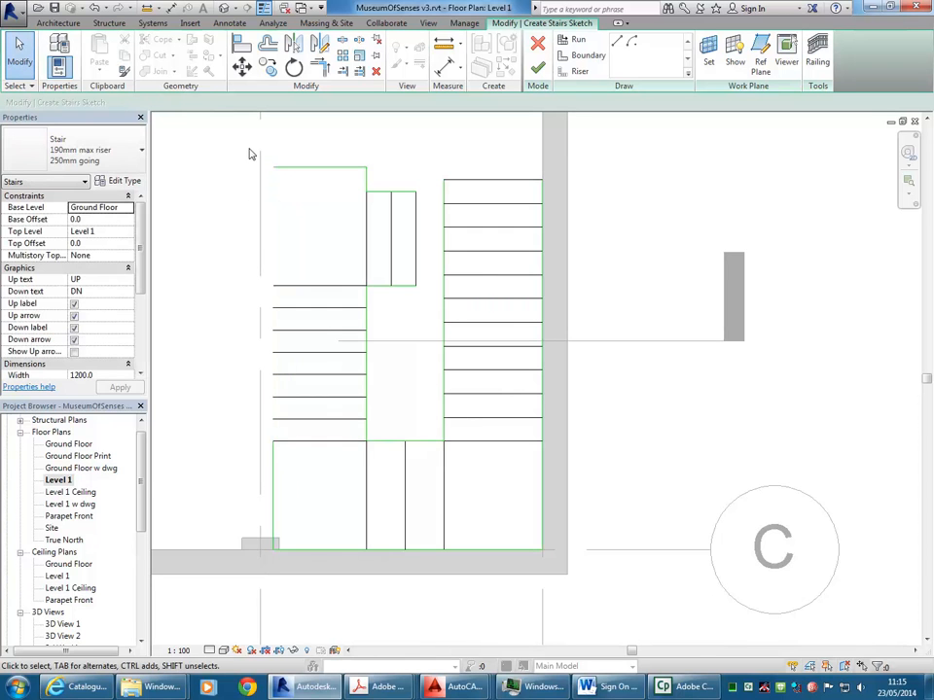
{"action": "mouse_move", "coordinate": [248, 151]}
{"action": "left_mouse_down"}
{"action": "mouse_move", "coordinate": [386, 167]}
{"action": "mouse_move", "coordinate": [393, 179]}
{"action": "left_mouse_up"}
{"action": "key", "text": "Delete"}
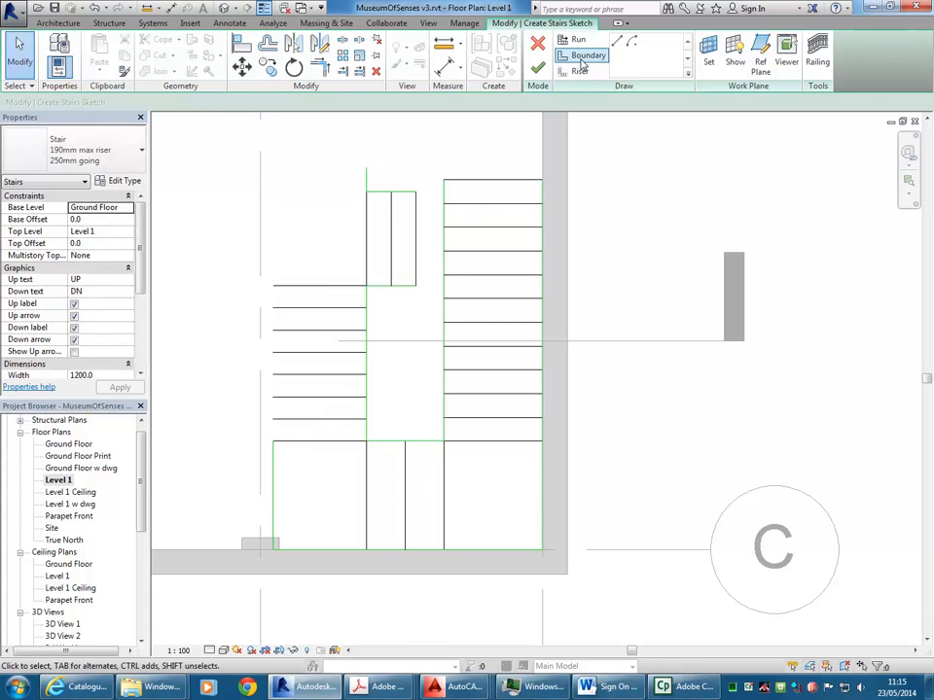
Draw an outer boundary about 1580 mm long beside the office-side flight's risers, and a new partial far edge for the upper landing
{"action": "left_click", "coordinate": [582, 56]}
{"action": "left_click", "coordinate": [273, 440]}
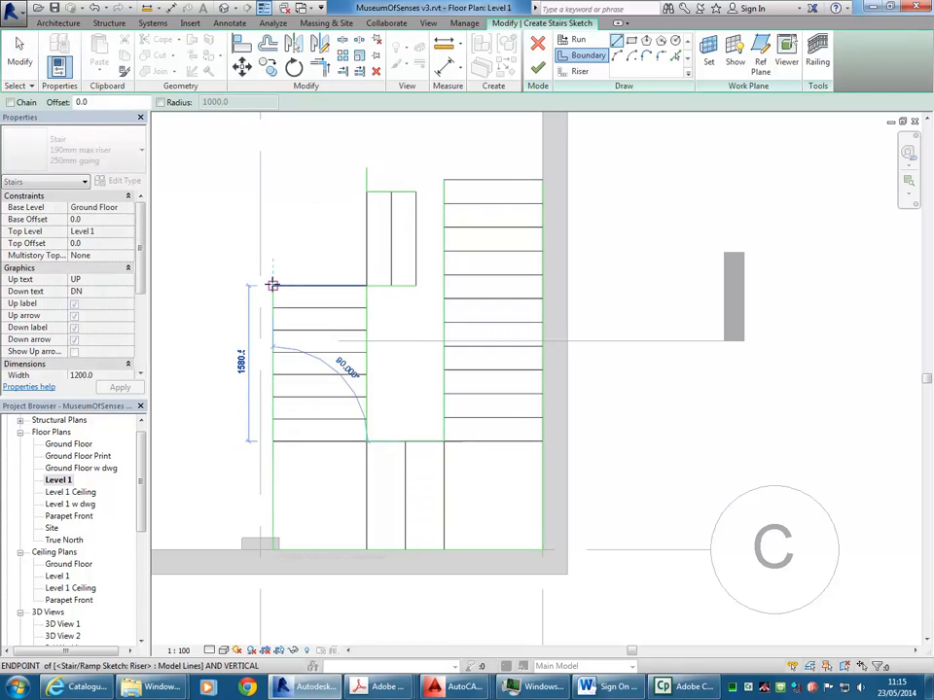
{"action": "left_click", "coordinate": [274, 285]}
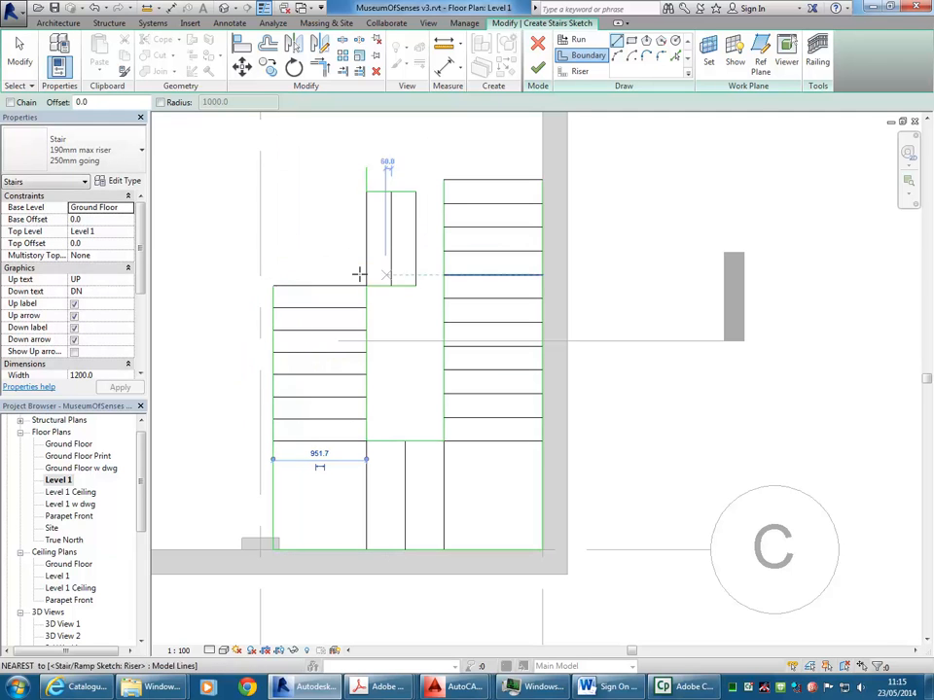
{"action": "left_click", "coordinate": [366, 166]}
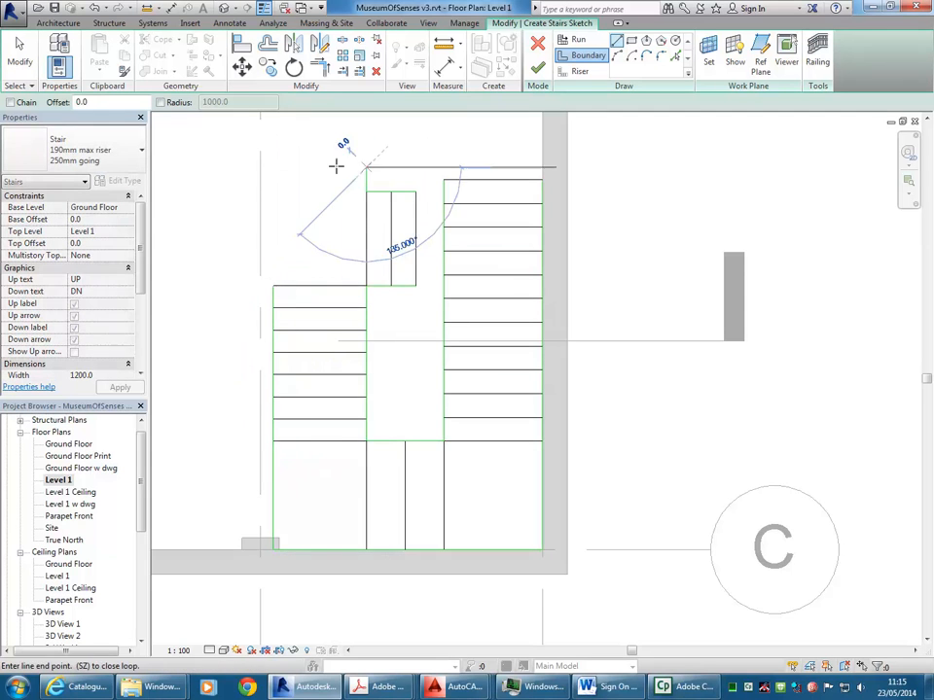
{"action": "left_click", "coordinate": [293, 166]}
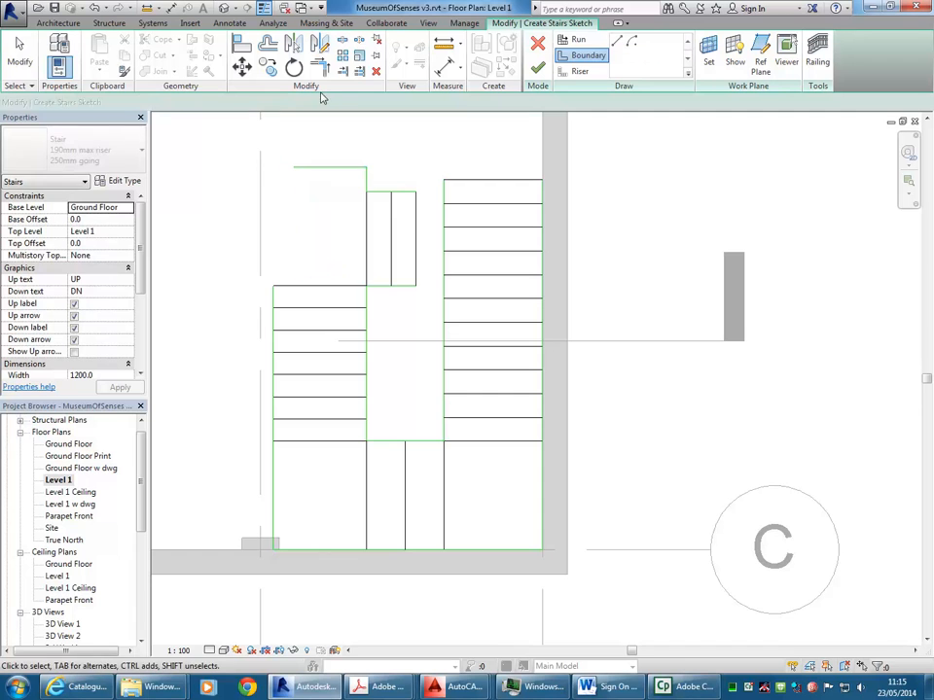
{"action": "key", "text": "Escape"}
{"action": "key", "text": "Escape"}
Draw a separate outer side boundary for the upper landing, starting at the end of the flight's topmost riser
{"action": "key", "text": "t"}
{"action": "key", "text": "r"}
{"action": "key", "text": "Escape"}
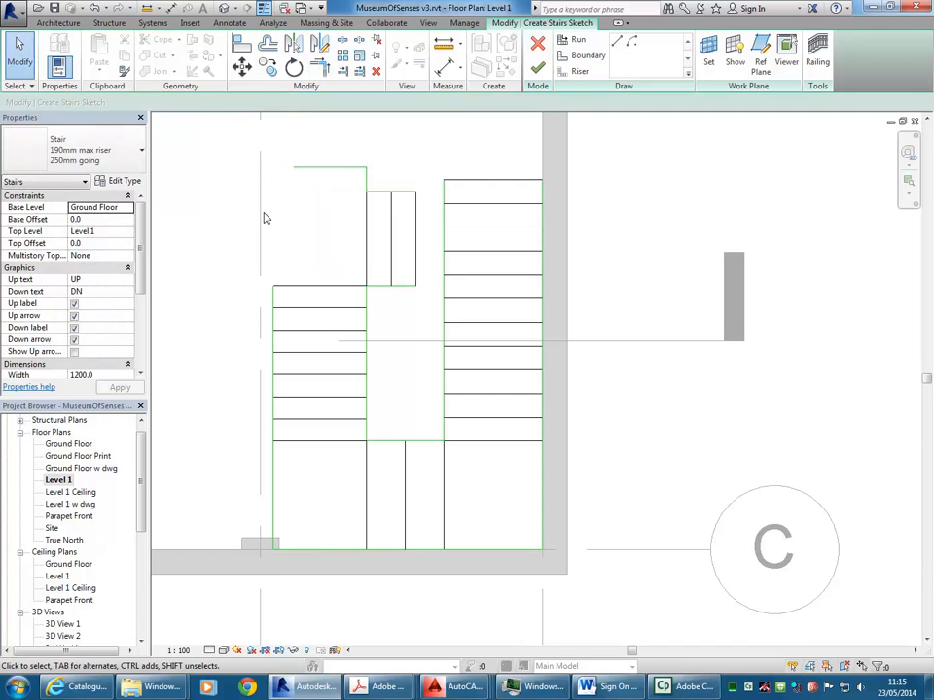
{"action": "key", "text": "l"}
{"action": "key", "text": "i"}
{"action": "left_click", "coordinate": [273, 286]}
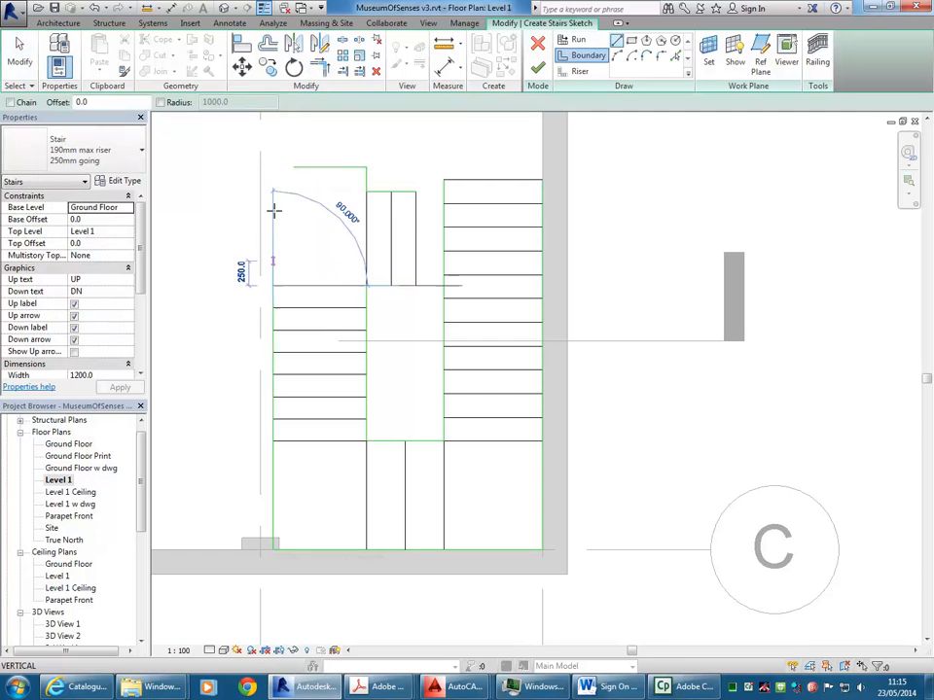
{"action": "left_click", "coordinate": [273, 213]}
{"action": "key", "text": "Escape"}
{"action": "key", "text": "Escape"}
Trim the upper landing's side boundary and far edge to a corner, and try to finish the sketch
{"action": "key", "text": "t"}
{"action": "key", "text": "r"}
{"action": "left_click", "coordinate": [276, 236]}
{"action": "left_click", "coordinate": [299, 169]}
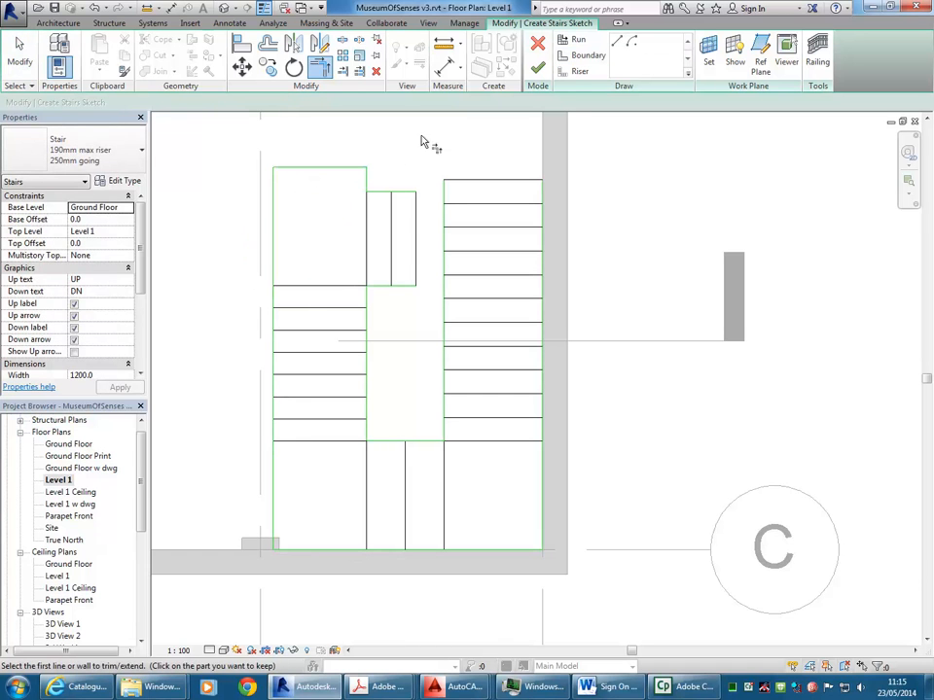
{"action": "key", "text": "Escape"}
{"action": "key", "text": "Escape"}
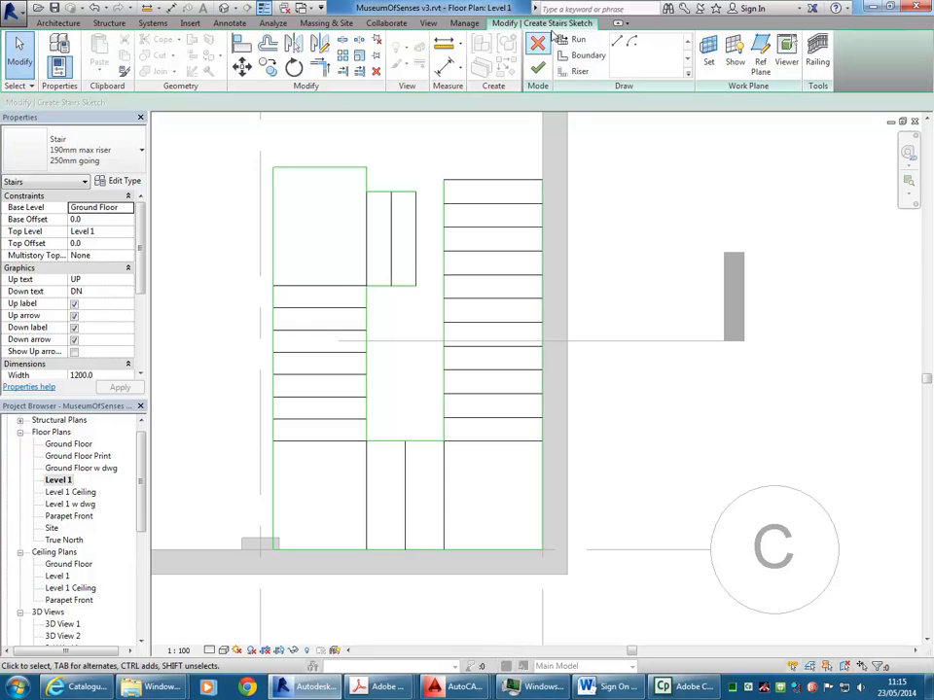
{"action": "left_click", "coordinate": [540, 68]}
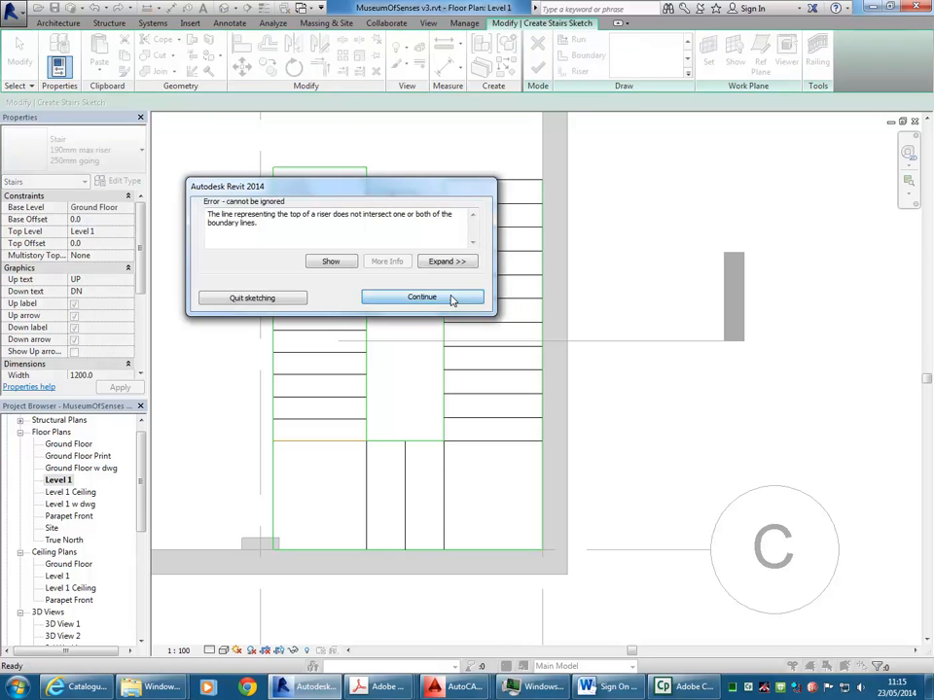
Dismiss the error and delete both side boundaries of the short flight beside the upper landing
{"action": "left_click", "coordinate": [451, 299]}
{"action": "left_click", "coordinate": [403, 197]}
{"action": "key", "text": "Delete"}
{"action": "left_click", "coordinate": [405, 288]}
{"action": "key", "text": "Delete"}
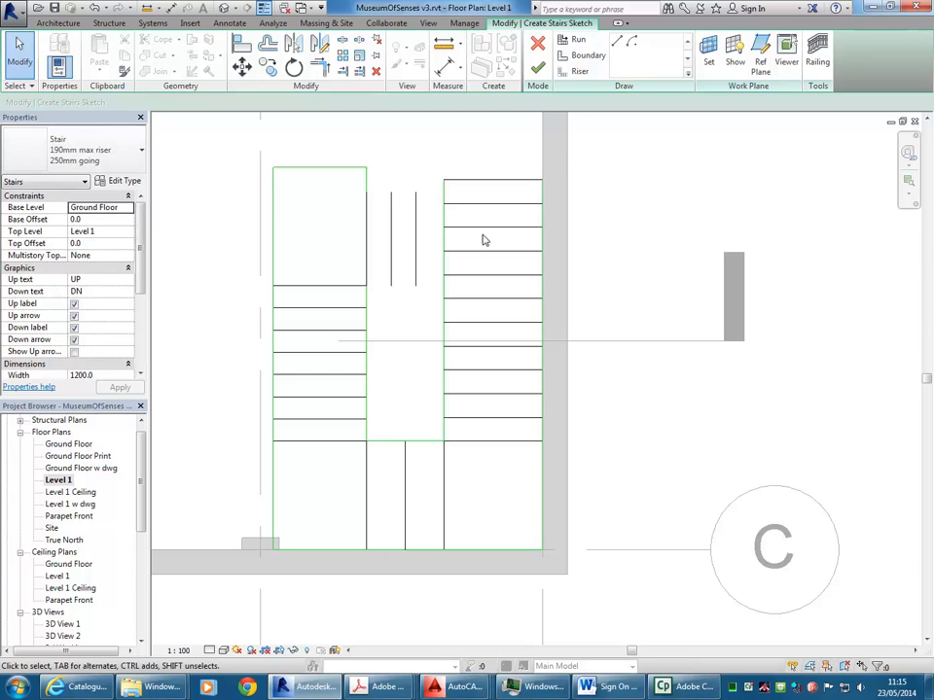
Replace the long flight's wall-side boundary with two separate segments, one along the corner landing and one along the flight's risers
{"action": "left_click", "coordinate": [542, 192]}
{"action": "left_click_drag", "start_coordinate": [531, 571], "coordinate": [556, 156]}
{"action": "key", "text": "Delete"}
{"action": "left_click", "coordinate": [586, 55]}
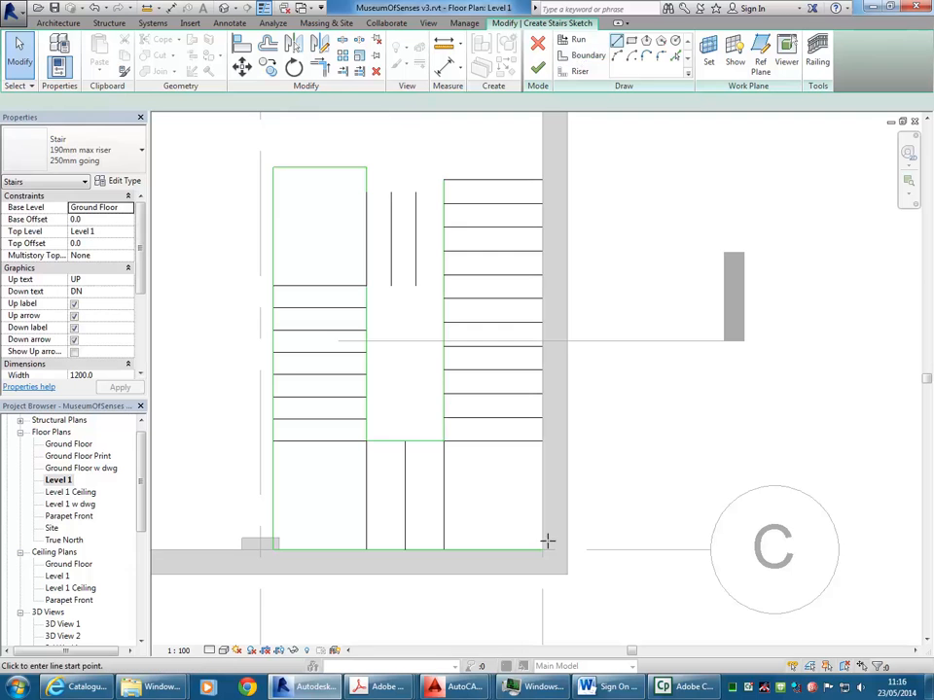
{"action": "left_click", "coordinate": [541, 550]}
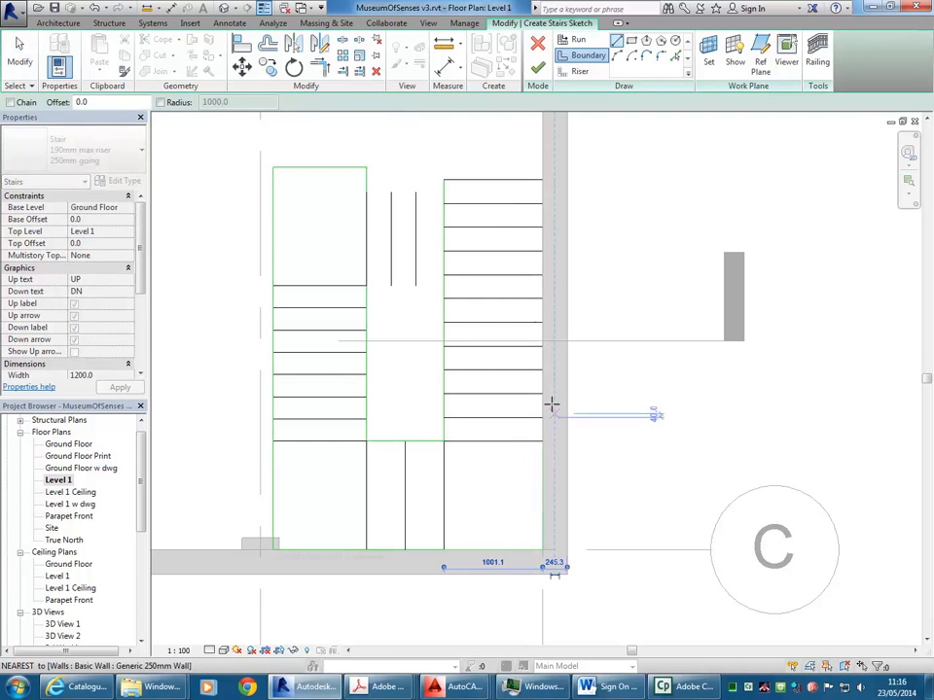
{"action": "left_click", "coordinate": [542, 441]}
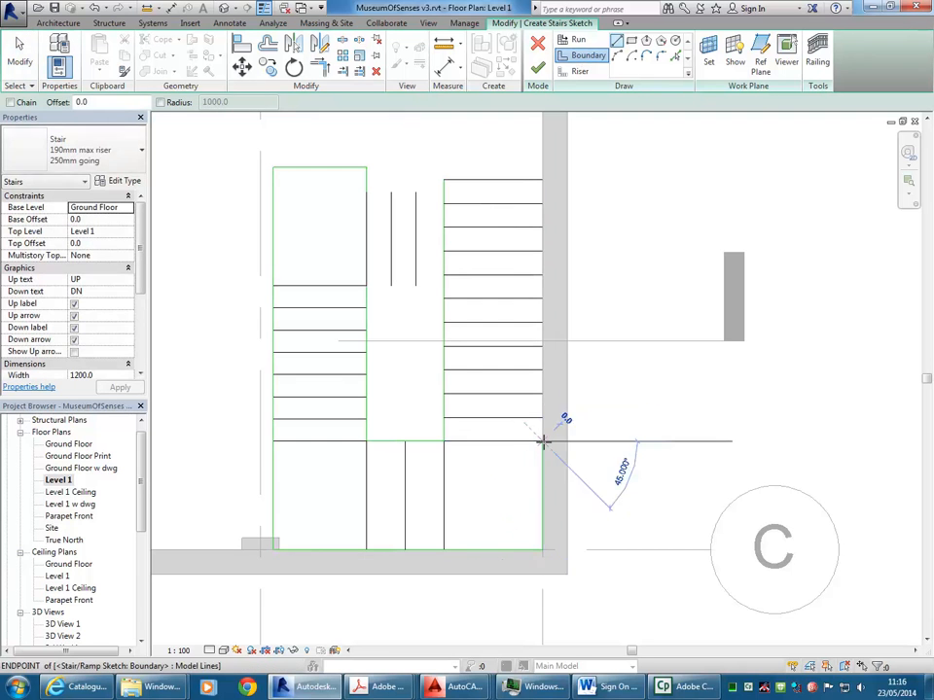
{"action": "left_click", "coordinate": [541, 179]}
{"action": "key", "text": "Escape"}
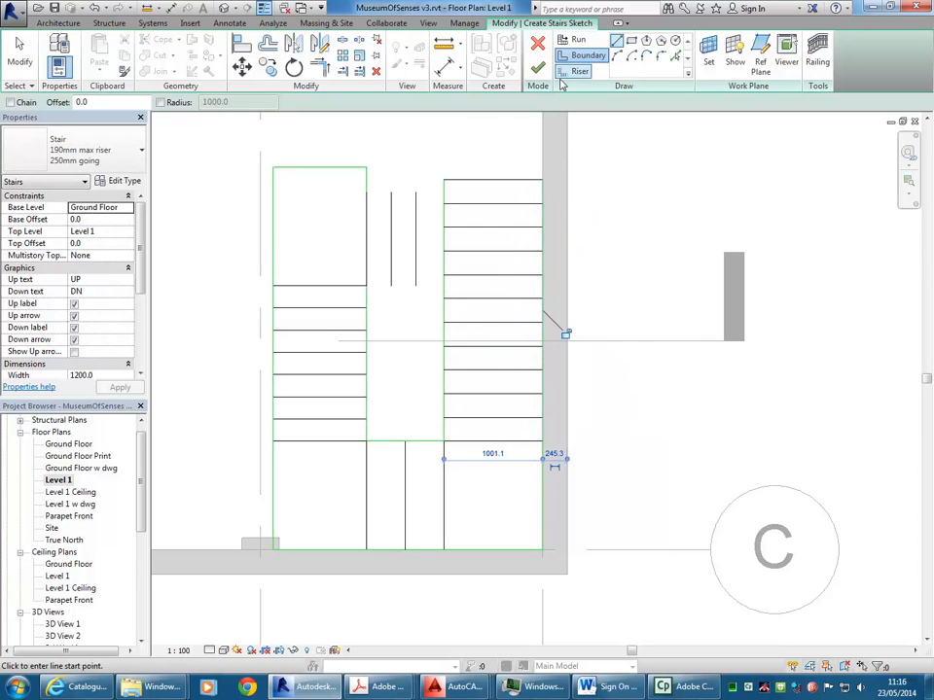
Redraw both side boundaries of the short upper flight, each 500 mm long, and try to finish the sketch
{"action": "left_click", "coordinate": [365, 192]}
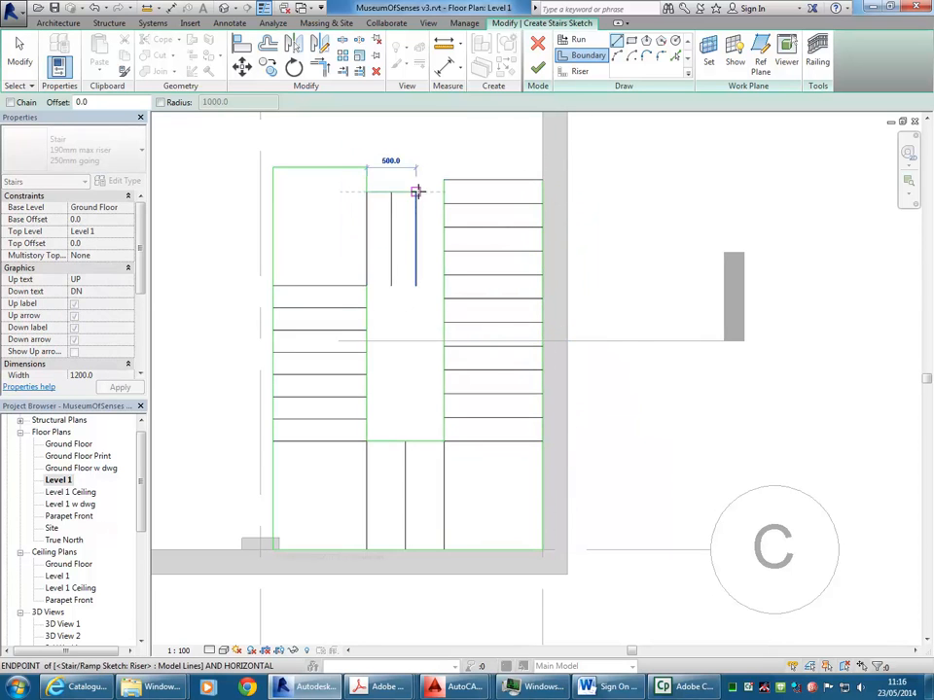
{"action": "left_click", "coordinate": [416, 192]}
{"action": "left_click", "coordinate": [415, 285]}
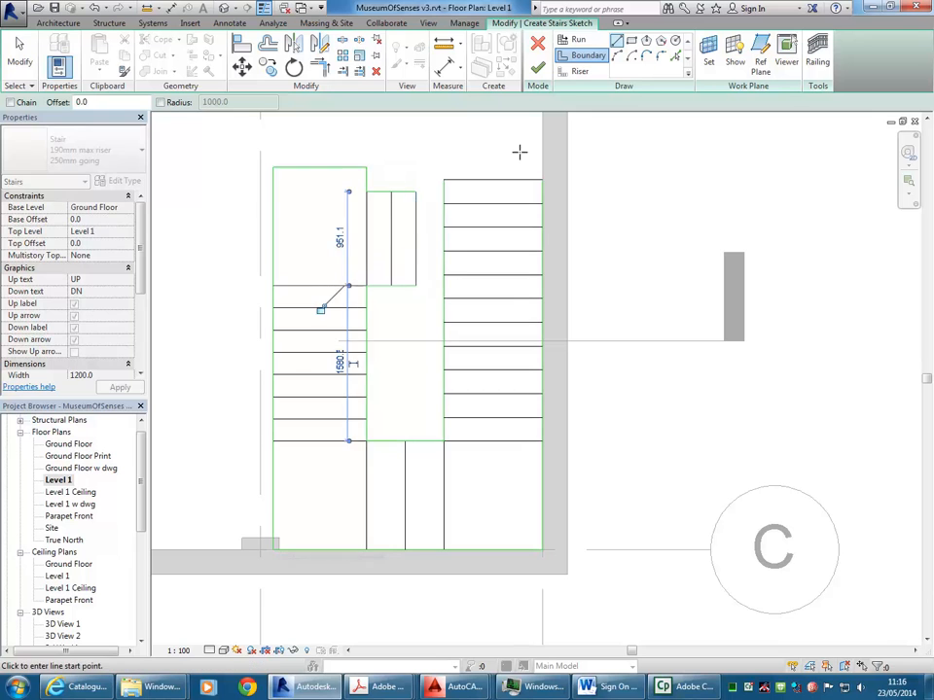
{"action": "left_click", "coordinate": [538, 68]}
{"action": "left_click", "coordinate": [421, 297]}
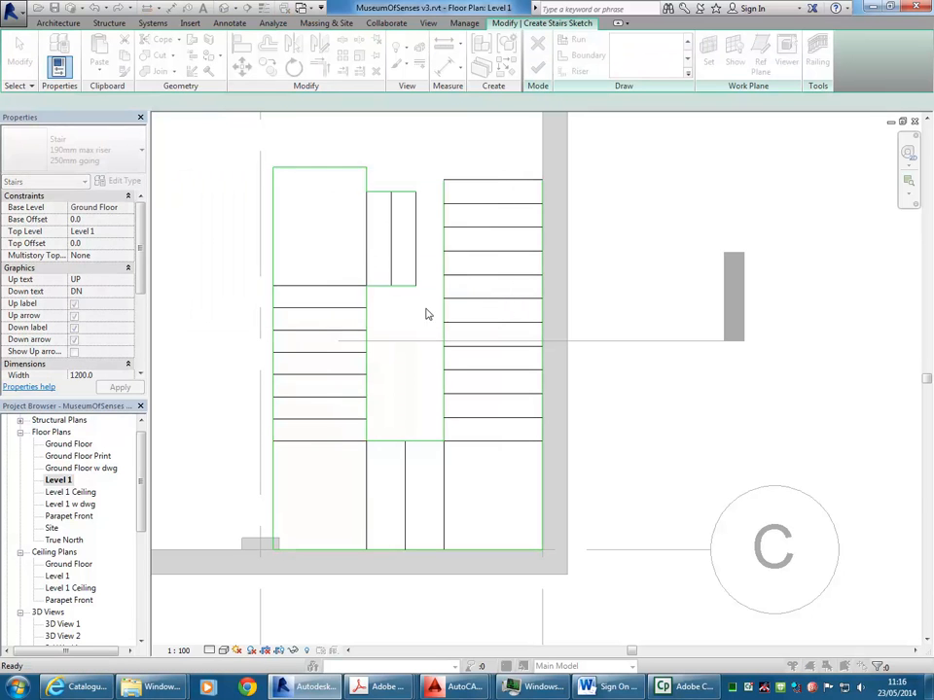
{"action": "key", "text": "Escape"}
{"action": "key", "text": "Escape"}
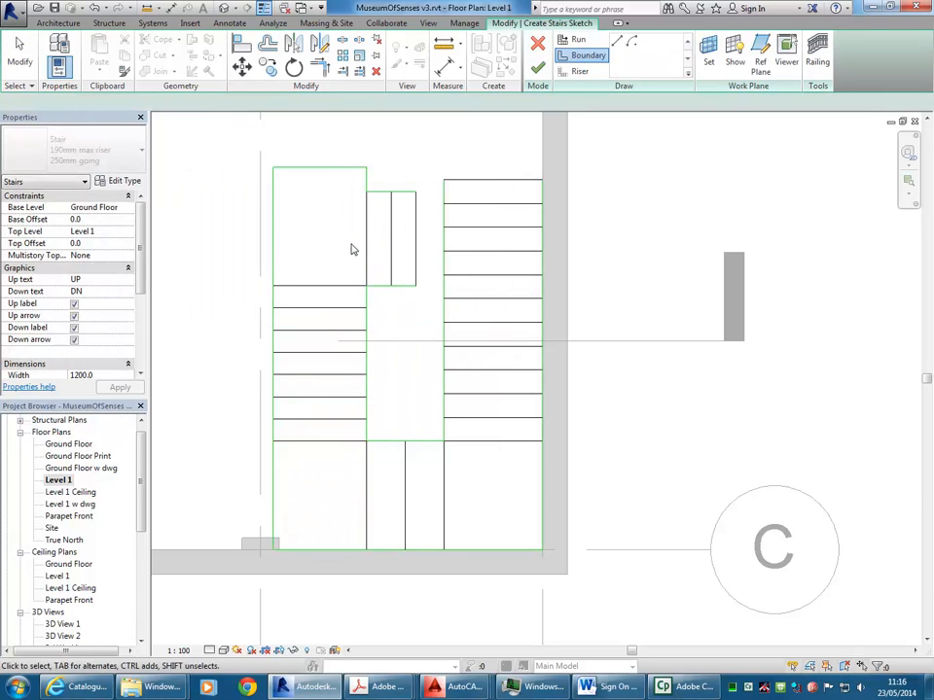
Measure the tread depths between the three risers of the short upper flight
{"action": "scroll", "coordinate": [352, 248], "scroll_direction": "up", "scroll_amount": 3}
{"action": "scroll", "coordinate": [366, 384], "scroll_direction": "up", "scroll_amount": 2}
{"action": "middle_click_drag", "start_coordinate": [366, 384], "coordinate": [351, 430]}
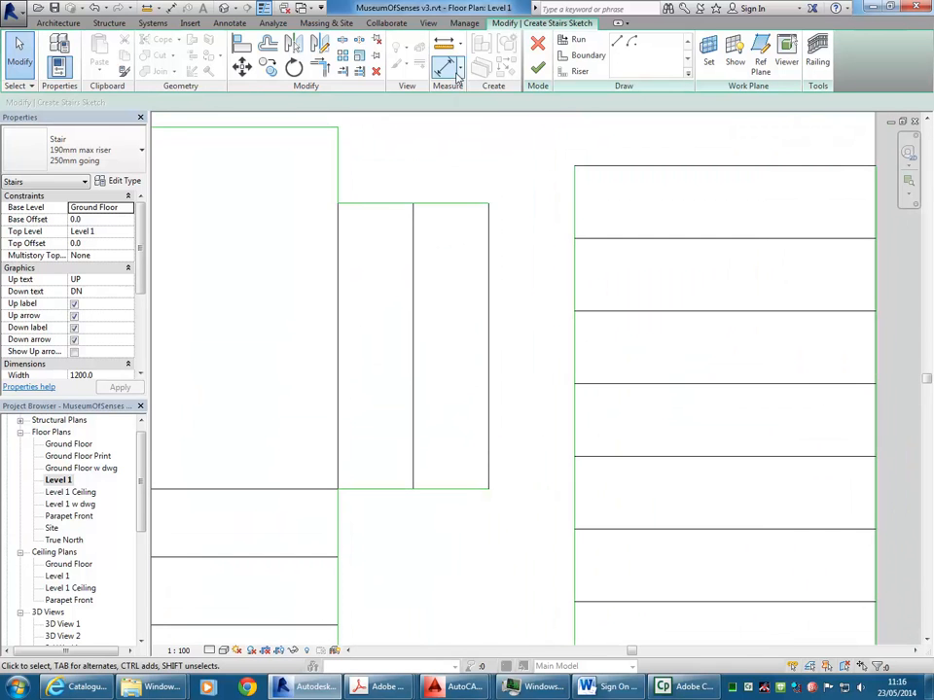
{"action": "left_click", "coordinate": [444, 44]}
{"action": "left_click", "coordinate": [488, 490]}
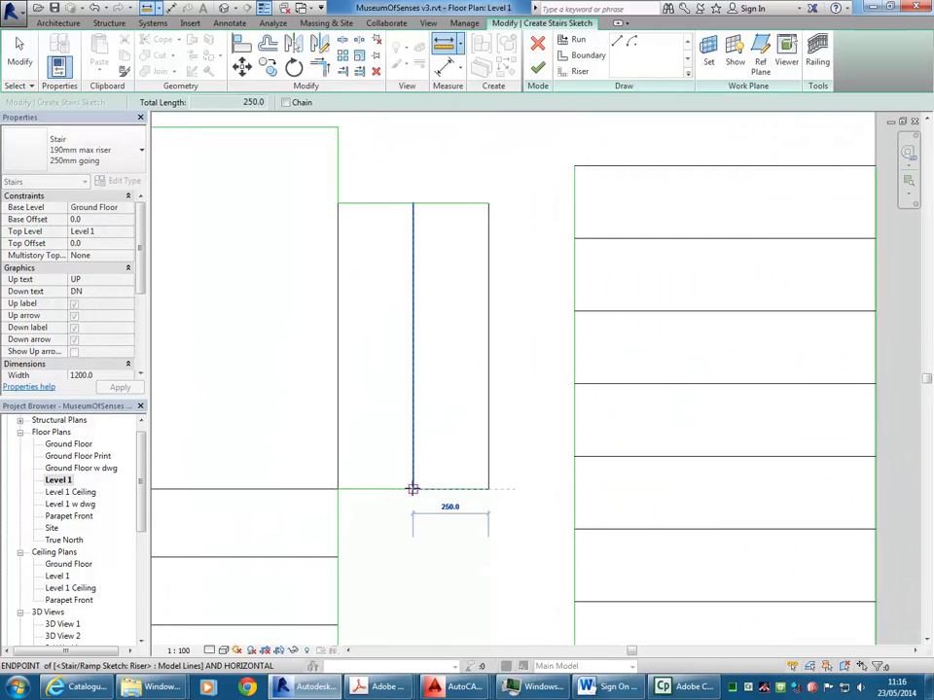
{"action": "left_click", "coordinate": [413, 489]}
{"action": "left_click", "coordinate": [413, 488]}
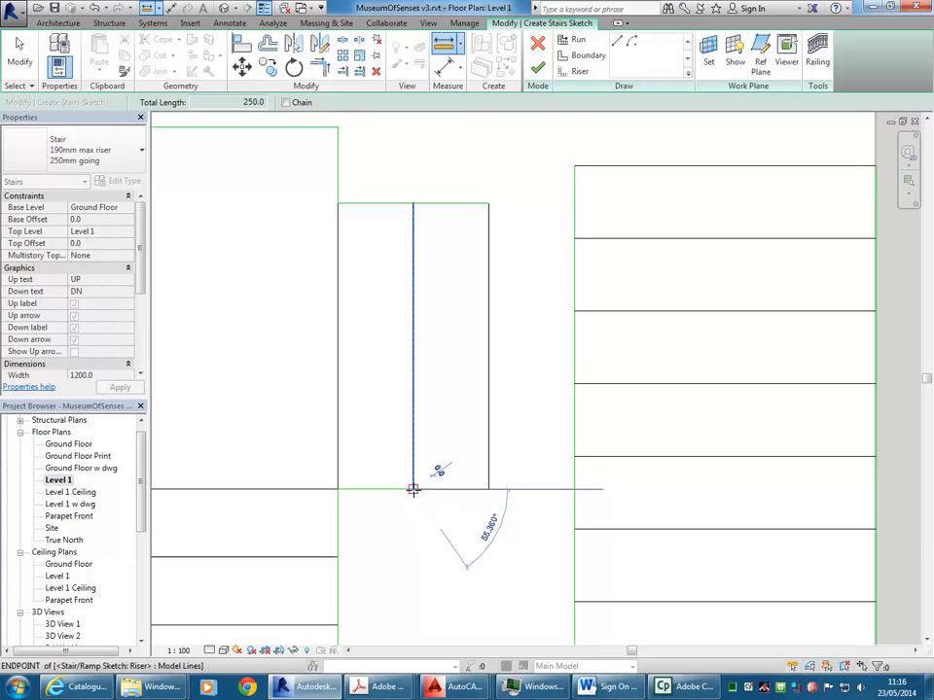
{"action": "left_click", "coordinate": [336, 488]}
{"action": "left_click", "coordinate": [336, 488]}
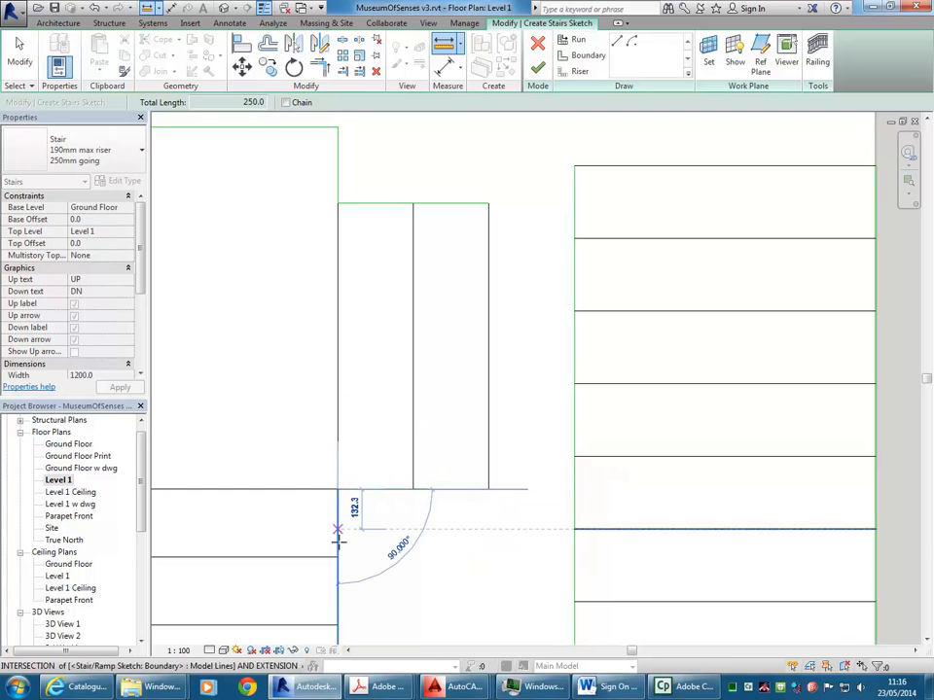
Measure the riser spacing along the inner side of the office-side flight
{"action": "scroll", "coordinate": [348, 545], "scroll_direction": "down", "scroll_amount": 5}
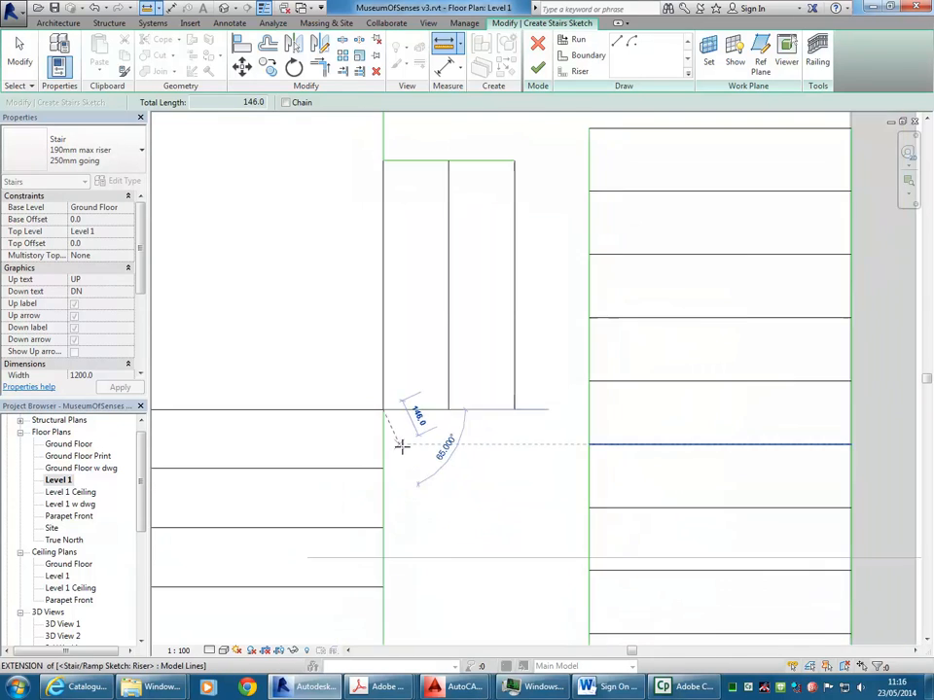
{"action": "left_click", "coordinate": [393, 456]}
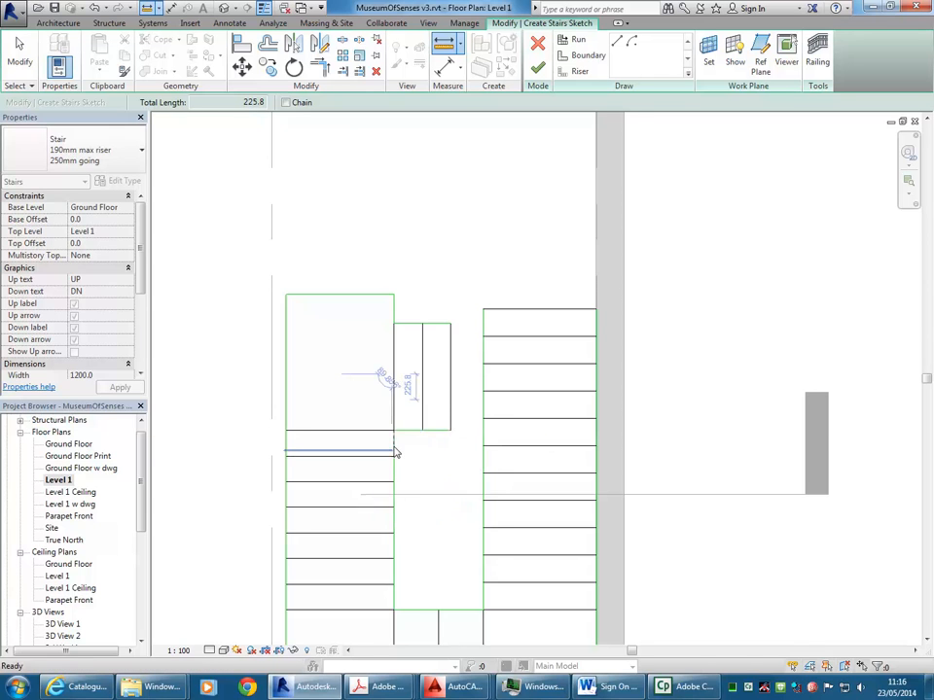
{"action": "middle_click_drag", "start_coordinate": [395, 451], "coordinate": [393, 395]}
{"action": "left_click", "coordinate": [392, 552]}
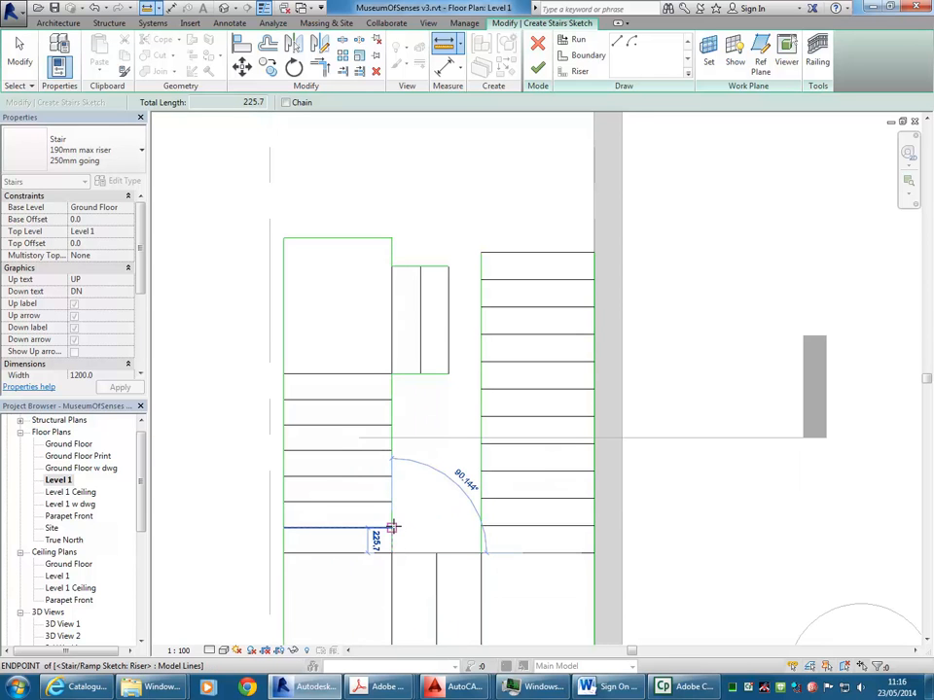
{"action": "key", "text": "Escape"}
{"action": "key", "text": "Escape"}
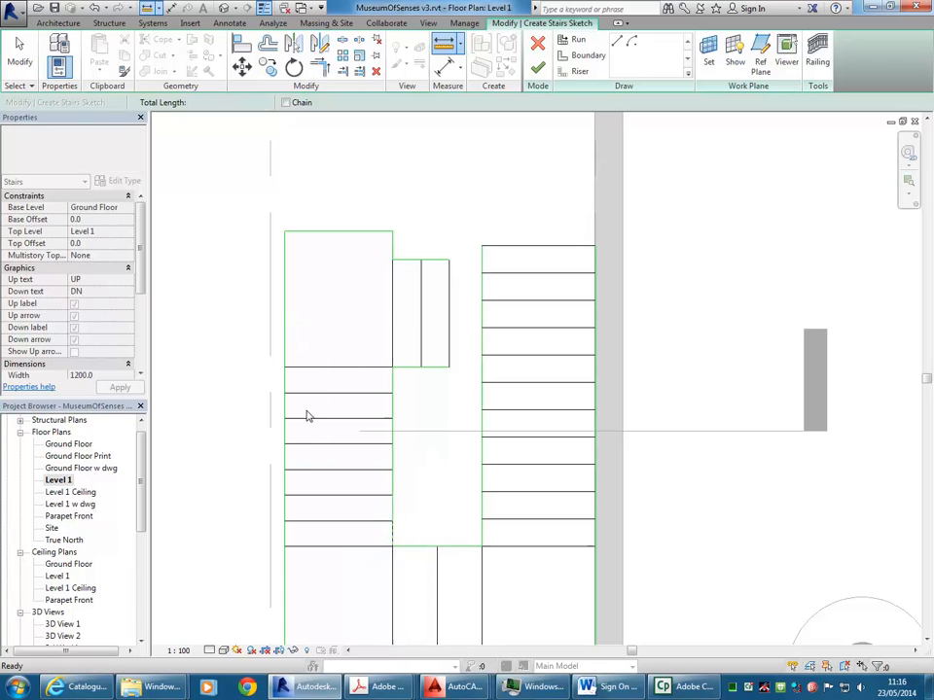
Delete all risers of the office-side flight, keeping its boundaries
{"action": "middle_click_drag", "start_coordinate": [325, 446], "coordinate": [336, 425]}
{"action": "left_click_drag", "start_coordinate": [367, 328], "coordinate": [346, 545]}
{"action": "scroll", "coordinate": [354, 394], "scroll_direction": "up", "scroll_amount": 2}
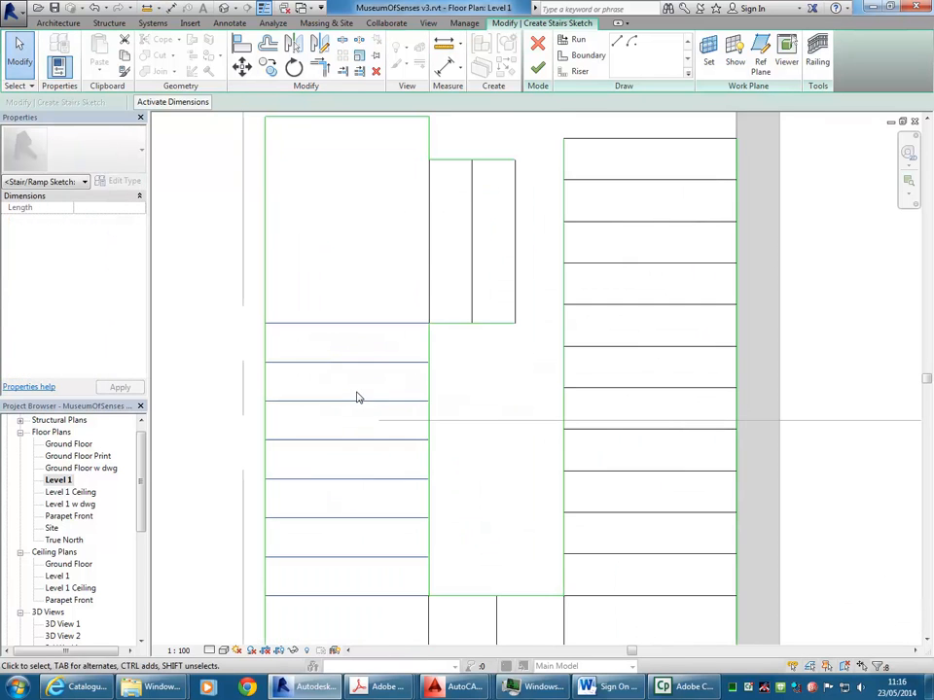
{"action": "key", "text": "Delete"}
Delete the riser of the short lower flight nearest the office-side flight
{"action": "scroll", "coordinate": [351, 405], "scroll_direction": "down", "scroll_amount": 2}
{"action": "middle_click_drag", "start_coordinate": [352, 509], "coordinate": [333, 484]}
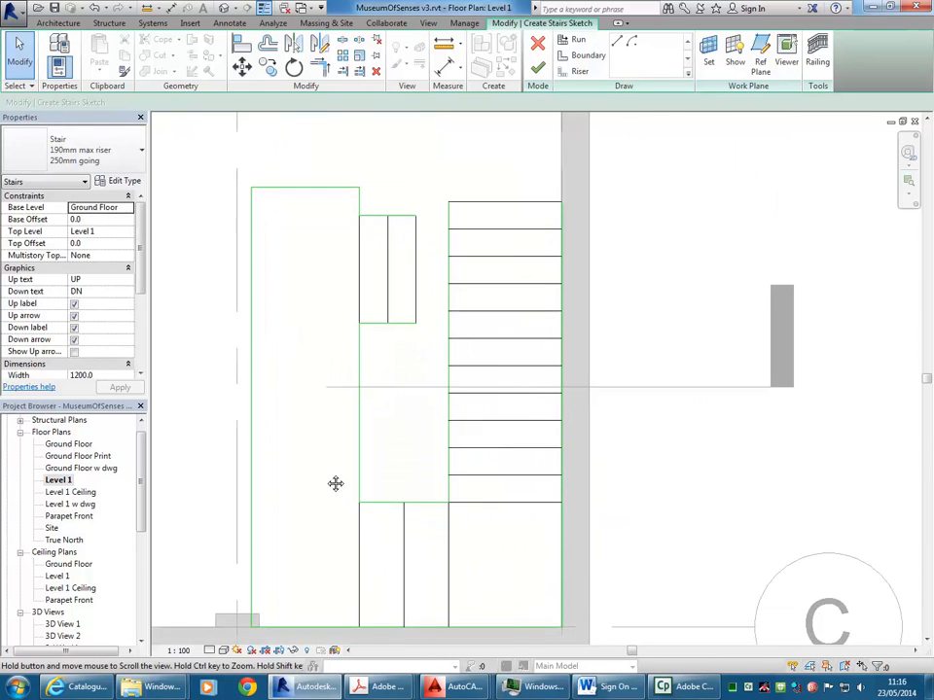
{"action": "scroll", "coordinate": [308, 494], "scroll_direction": "down", "scroll_amount": 1}
{"action": "scroll", "coordinate": [316, 501], "scroll_direction": "up", "scroll_amount": 6}
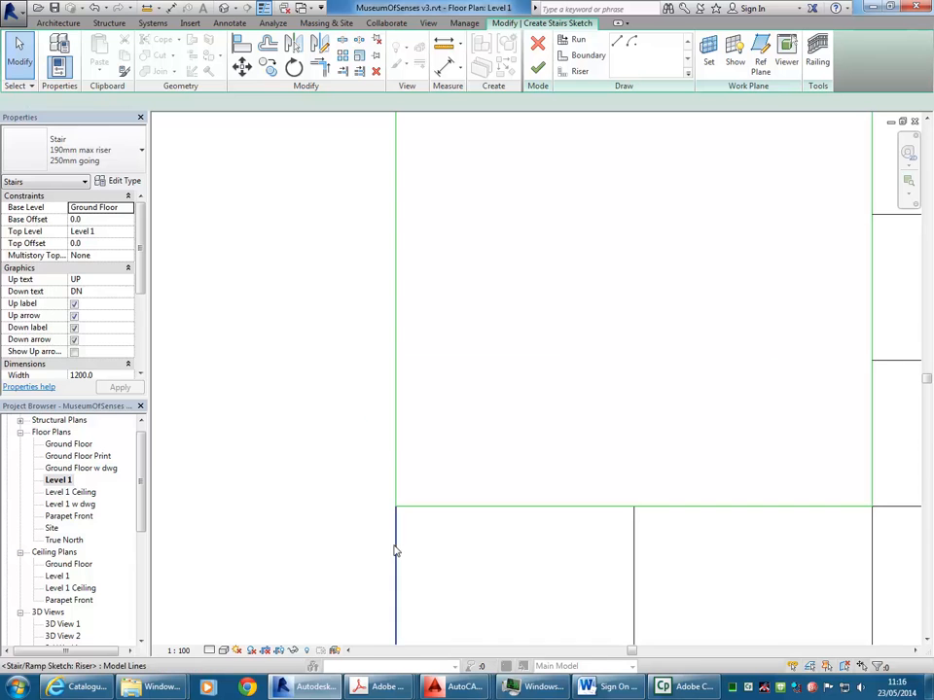
{"action": "left_click", "coordinate": [395, 551]}
{"action": "scroll", "coordinate": [317, 365], "scroll_direction": "down", "scroll_amount": 5}
{"action": "middle_click_drag", "start_coordinate": [280, 328], "coordinate": [314, 418]}
{"action": "left_click", "coordinate": [314, 418]}
{"action": "scroll", "coordinate": [314, 340], "scroll_direction": "down", "scroll_amount": 3}
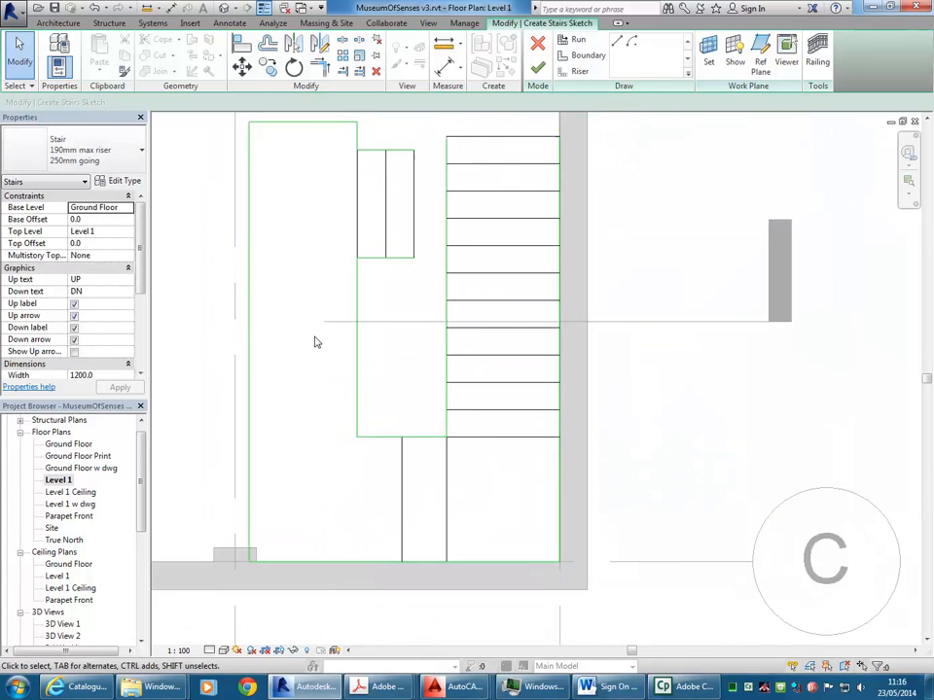
Delete the three risers of the short flight beside the upper landing
{"action": "middle_click_drag", "start_coordinate": [314, 340], "coordinate": [317, 427]}
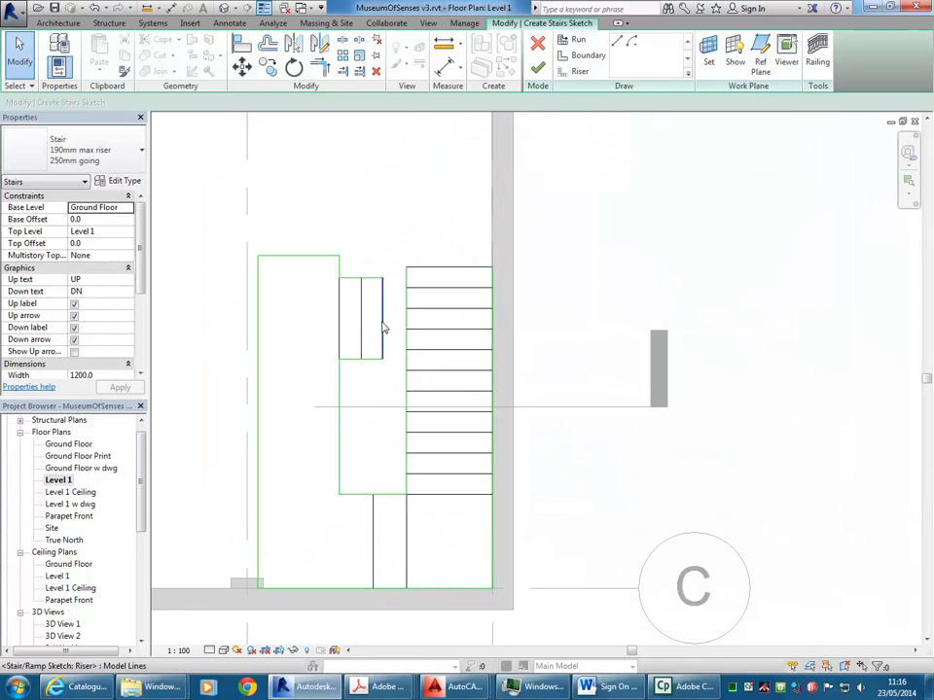
{"action": "left_click_drag", "start_coordinate": [386, 319], "coordinate": [309, 347]}
{"action": "key", "text": "Delete"}
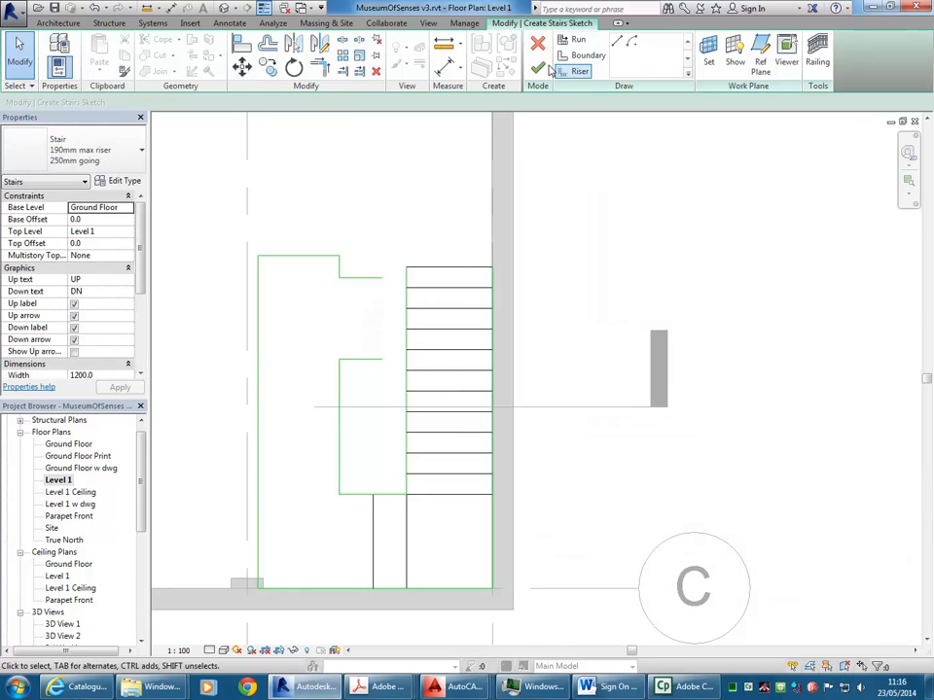
Trim the two corners of the inner office-side boundary and remove the two remaining risers of the short lower flight
{"action": "left_click", "coordinate": [341, 378]}
{"action": "left_click", "coordinate": [351, 360]}
{"action": "left_click", "coordinate": [352, 494]}
{"action": "left_click", "coordinate": [340, 483]}
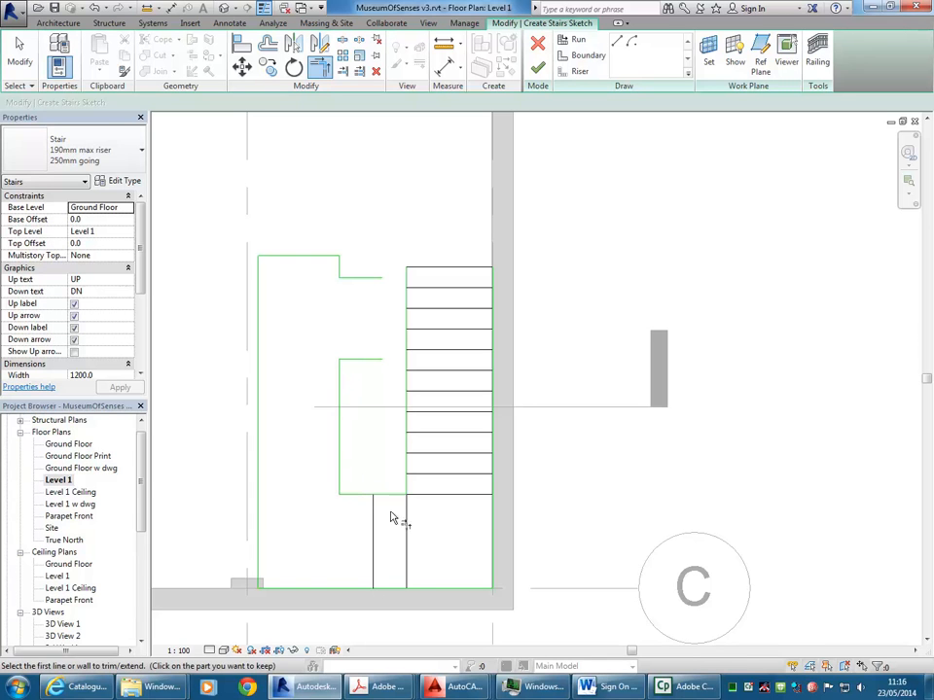
{"action": "key", "text": "Escape"}
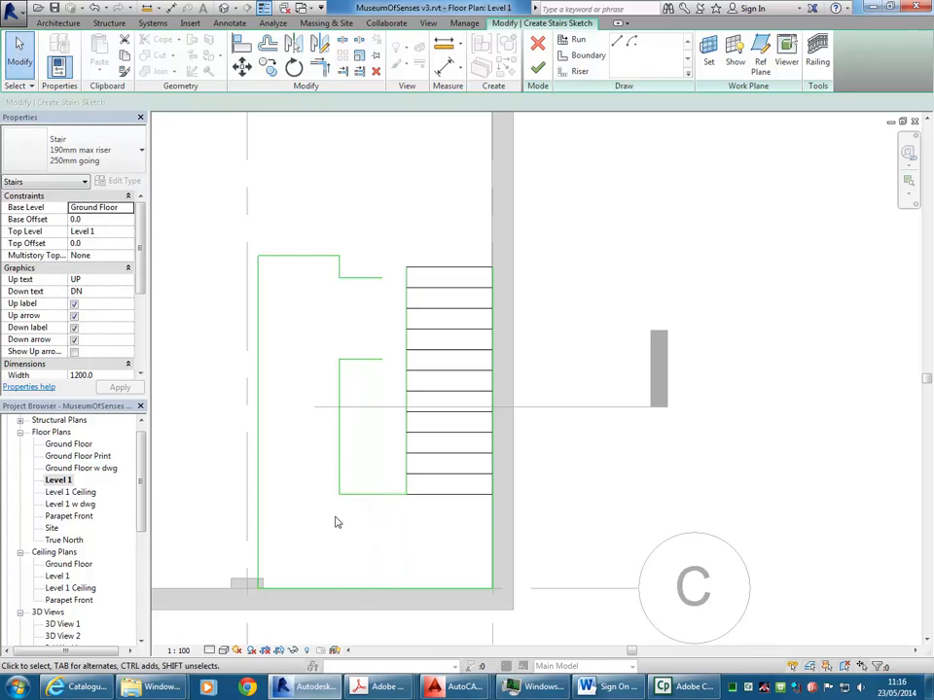
Draw a riser about 951 mm long across the open end of the short upper flight, joining its two boundaries
{"action": "scroll", "coordinate": [379, 568], "scroll_direction": "up", "scroll_amount": 2}
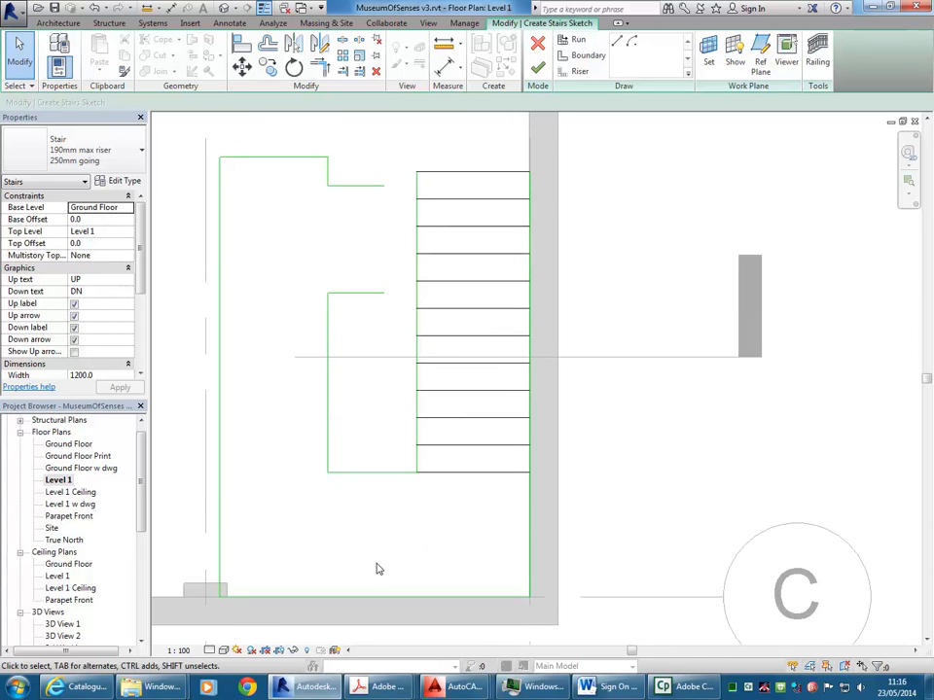
{"action": "scroll", "coordinate": [570, 155], "scroll_direction": "up", "scroll_amount": 2, "text": "ctrl"}
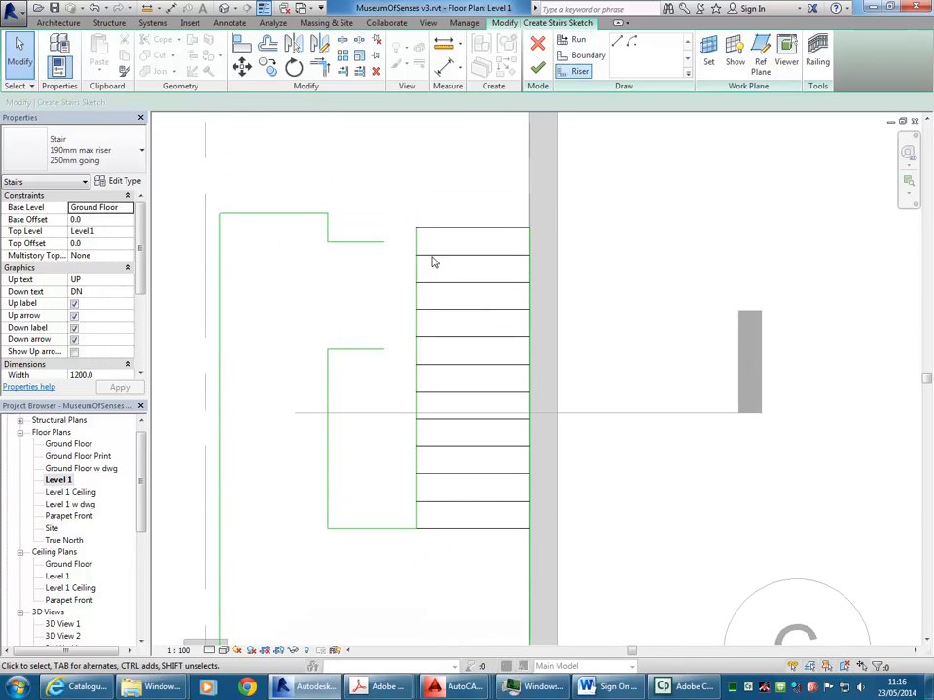
{"action": "key", "text": "l"}
{"action": "key", "text": "i"}
{"action": "left_click", "coordinate": [384, 348]}
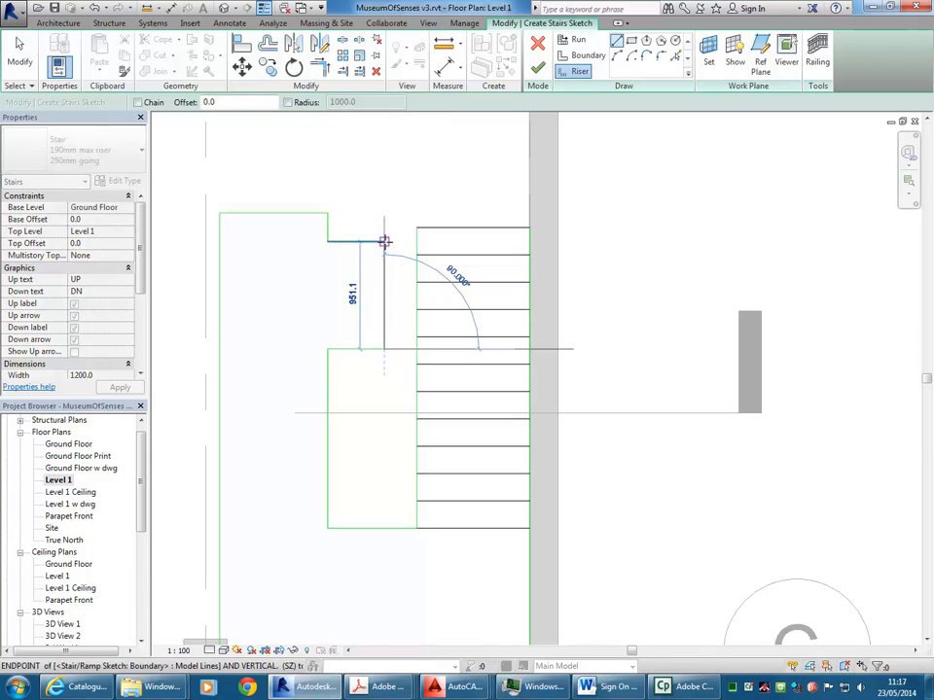
{"action": "right_click", "coordinate": [379, 177]}
{"action": "left_click", "coordinate": [401, 184]}
{"action": "scroll", "coordinate": [405, 183], "scroll_direction": "down", "scroll_amount": 2}
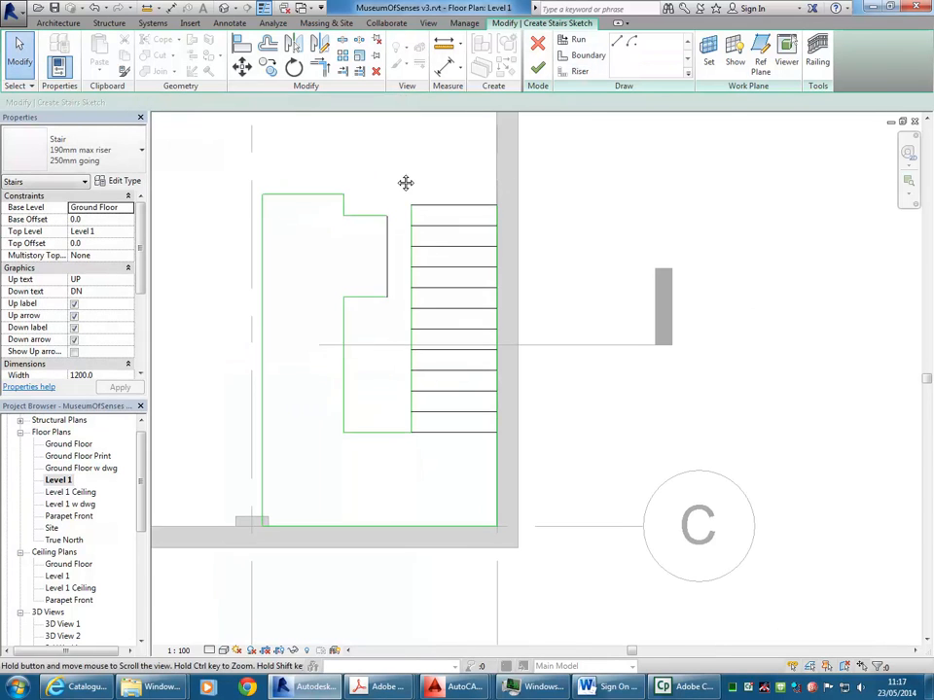
{"action": "middle_click_drag", "start_coordinate": [405, 183], "coordinate": [398, 198]}
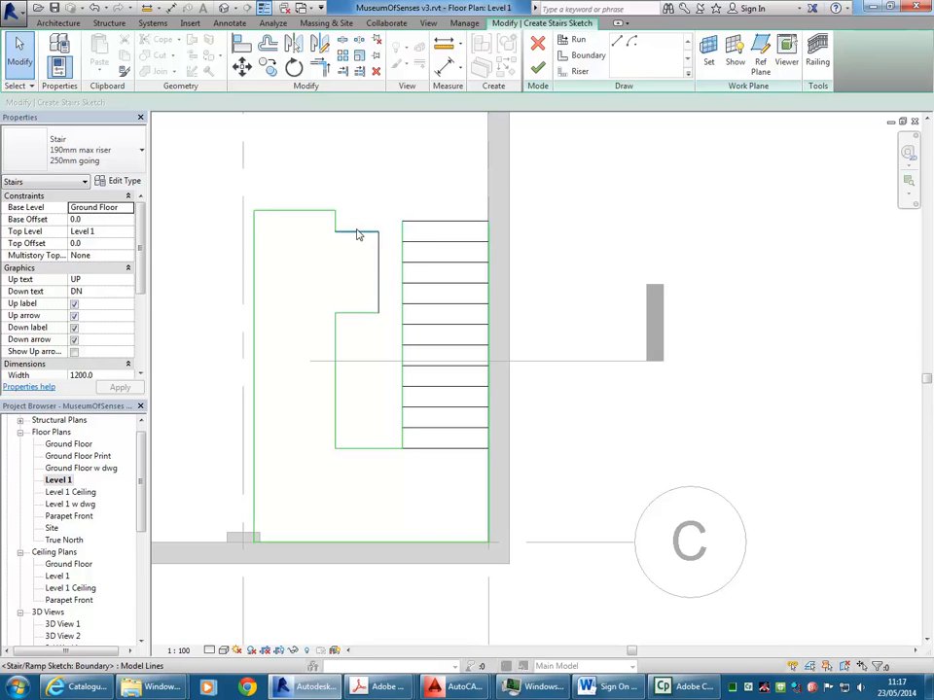
Inspect the long flight's topmost riser and review the riser count and tread depth in the stair's properties
{"action": "key", "text": "Tab"}
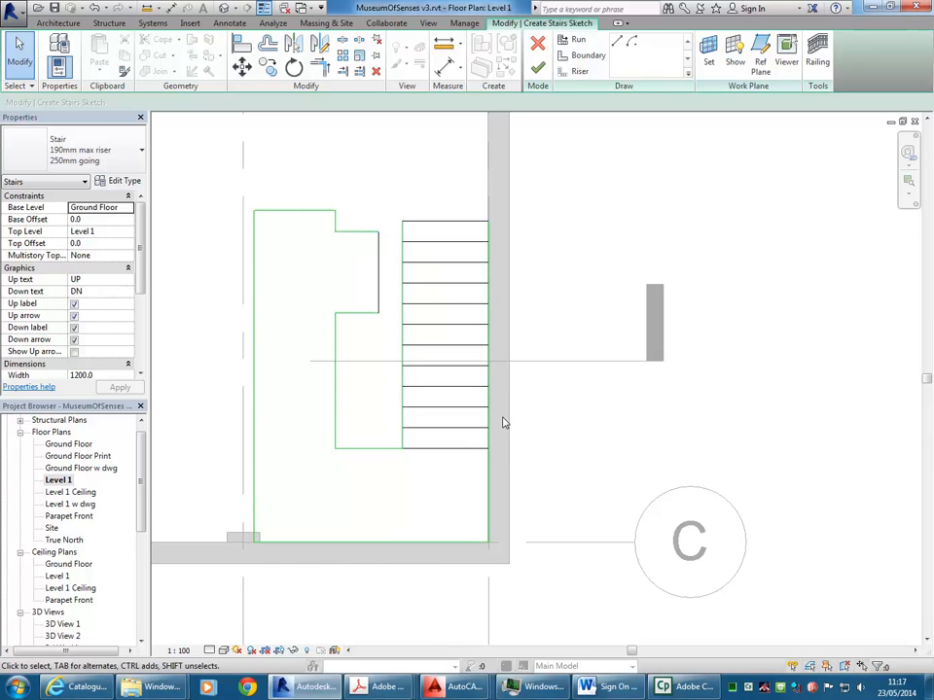
{"action": "left_click", "coordinate": [461, 227]}
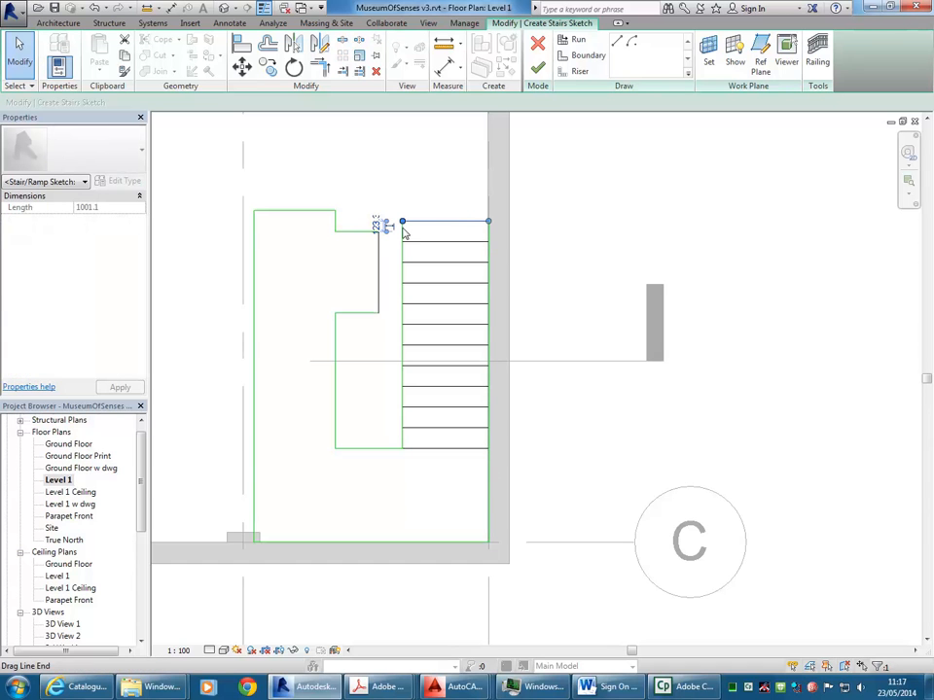
{"action": "key", "text": "Escape"}
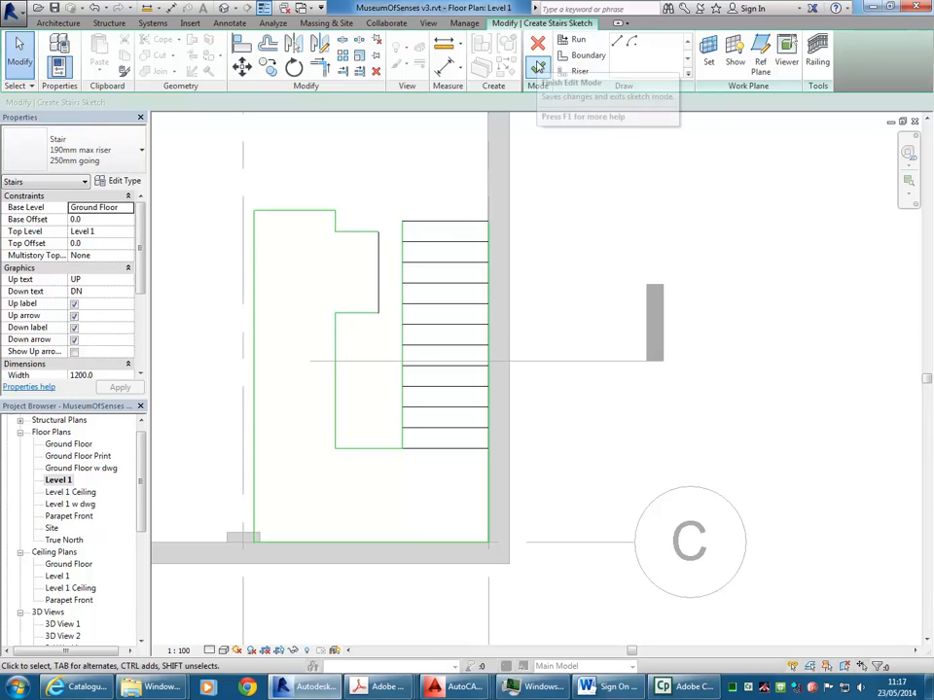
{"action": "left_click_drag", "start_coordinate": [139, 253], "coordinate": [139, 311]}
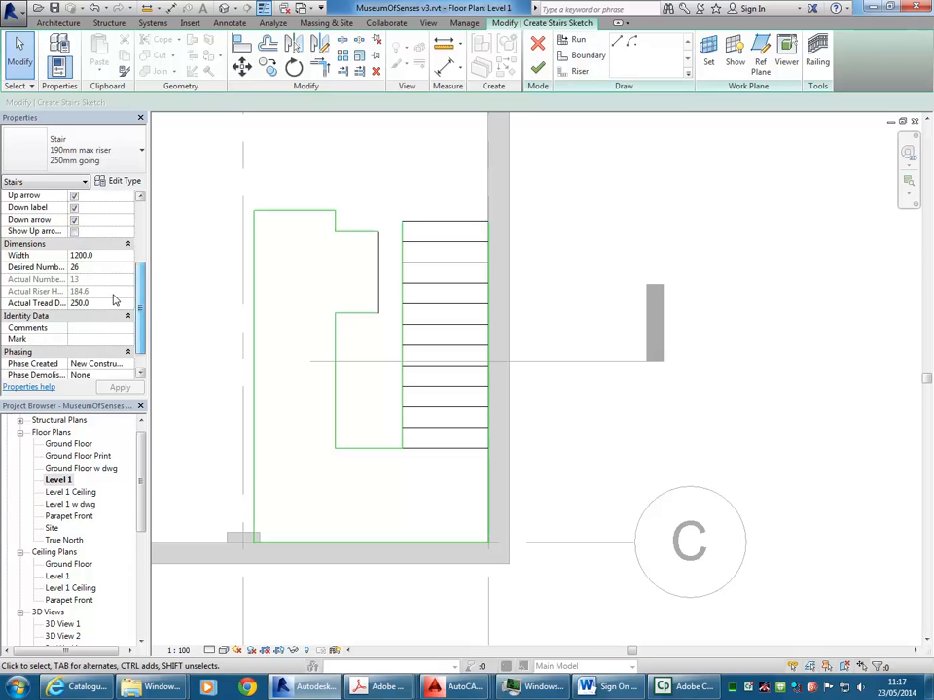
{"action": "scroll", "coordinate": [82, 288], "scroll_direction": "up", "scroll_amount": 3}
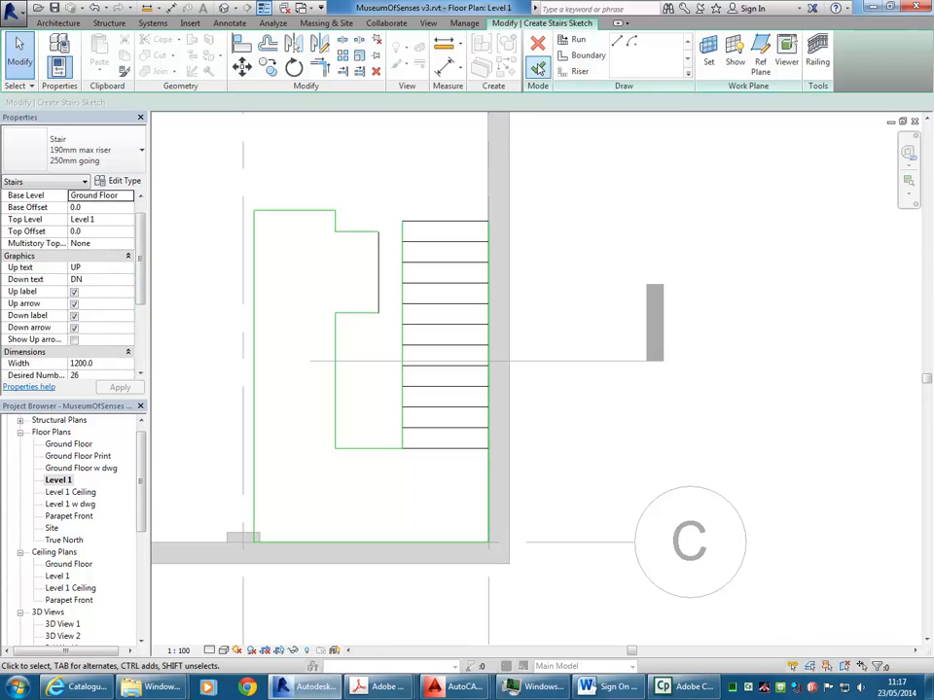
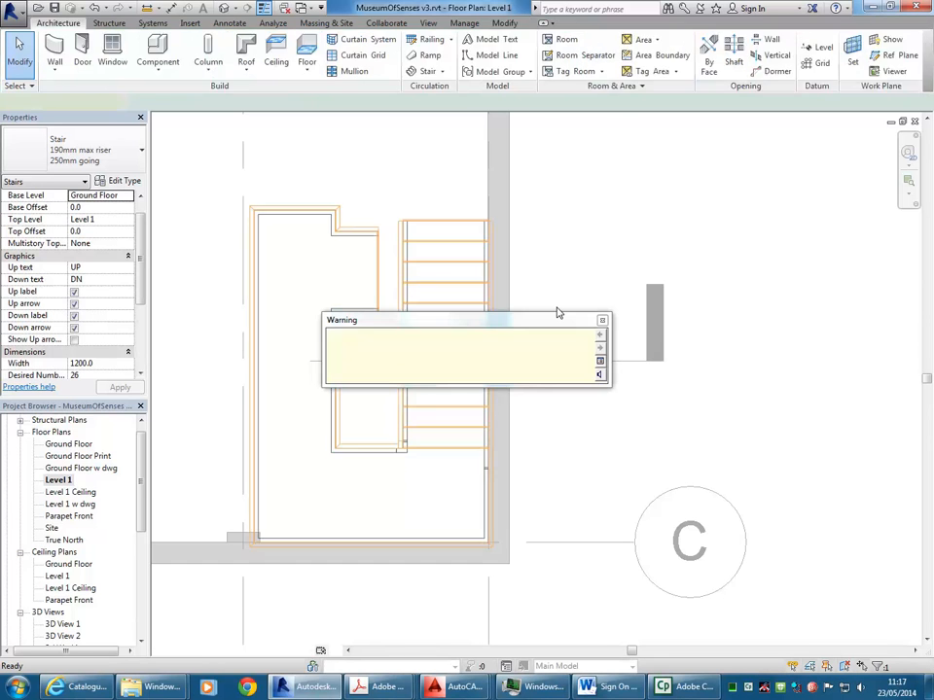
Undo the stair's completion to reopen its sketch and dismiss the riser warning
{"action": "left_click", "coordinate": [75, 7]}
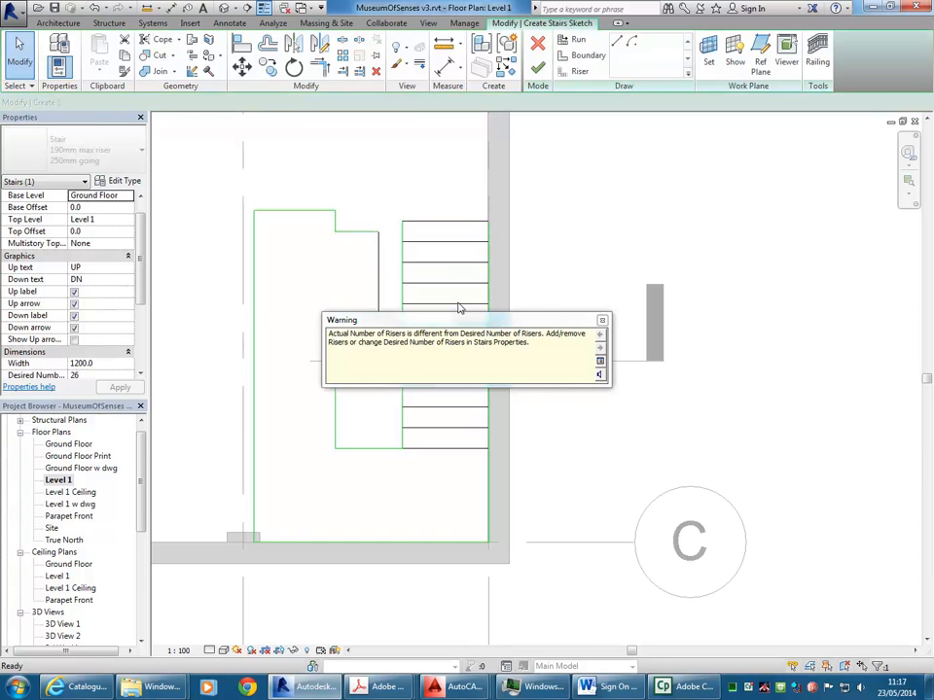
{"action": "left_click", "coordinate": [602, 322]}
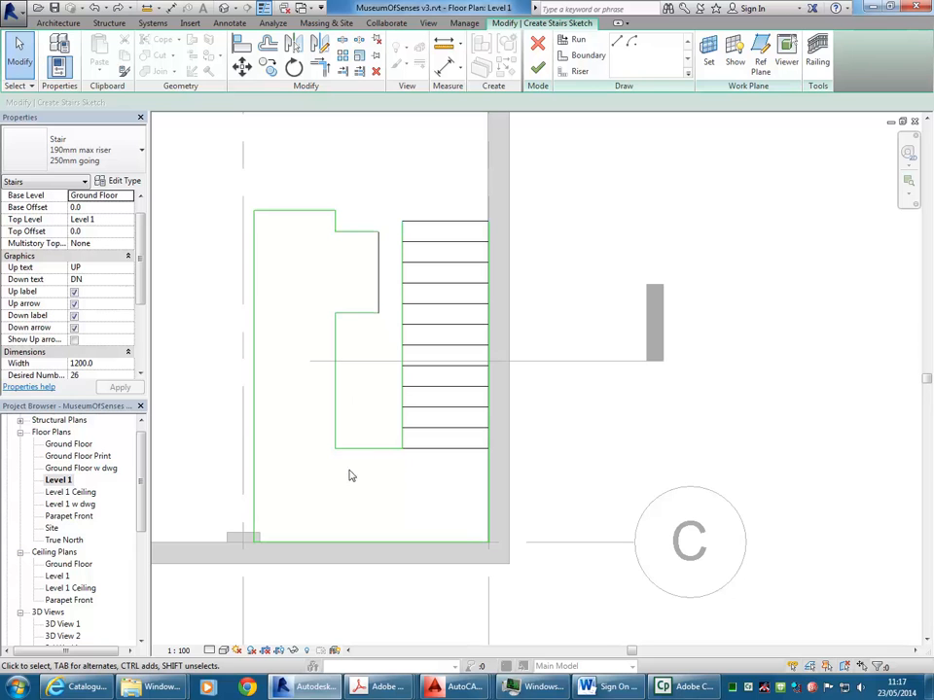
Draw two more risers across the short upper flight, spacing its three risers 250 mm apart
{"action": "left_click", "coordinate": [579, 71]}
{"action": "scroll", "coordinate": [336, 267], "scroll_direction": "up", "scroll_amount": 3}
{"action": "middle_click_drag", "start_coordinate": [342, 292], "coordinate": [340, 315]}
{"action": "left_click", "coordinate": [330, 384]}
{"action": "left_click", "coordinate": [379, 404]}
{"action": "left_click", "coordinate": [379, 216]}
Draw a riser across each end of the office-side flight, between its two boundaries and about 1580 mm apart
{"action": "mouse_move", "coordinate": [235, 372]}
{"action": "middle_mouse_down"}
{"action": "mouse_move", "coordinate": [263, 351]}
{"action": "mouse_move", "coordinate": [275, 379]}
{"action": "mouse_move", "coordinate": [400, 275]}
{"action": "mouse_move", "coordinate": [326, 243]}
{"action": "middle_mouse_up"}
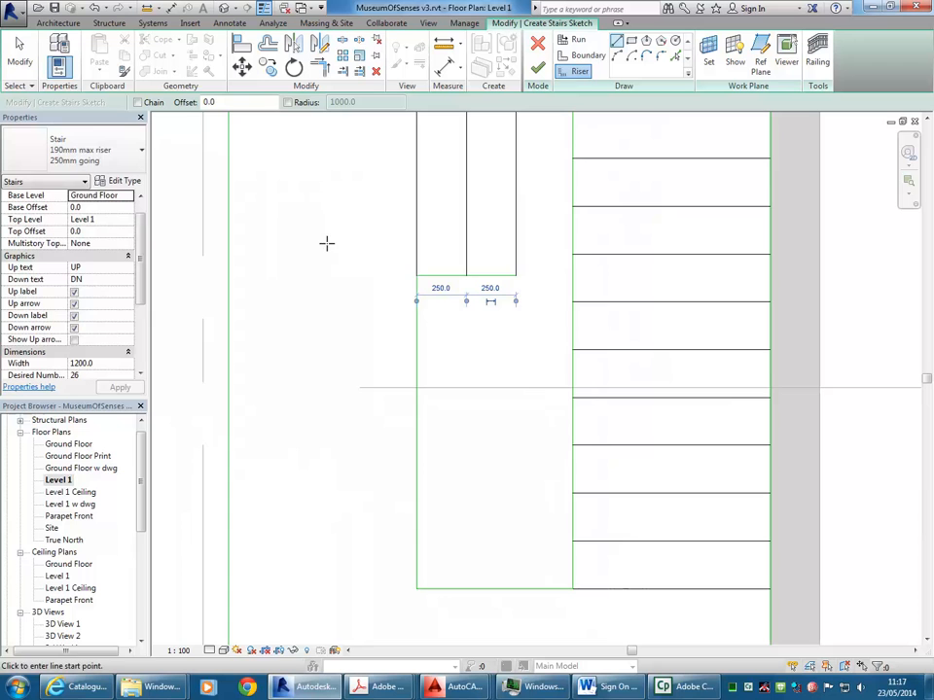
{"action": "left_click", "coordinate": [417, 276]}
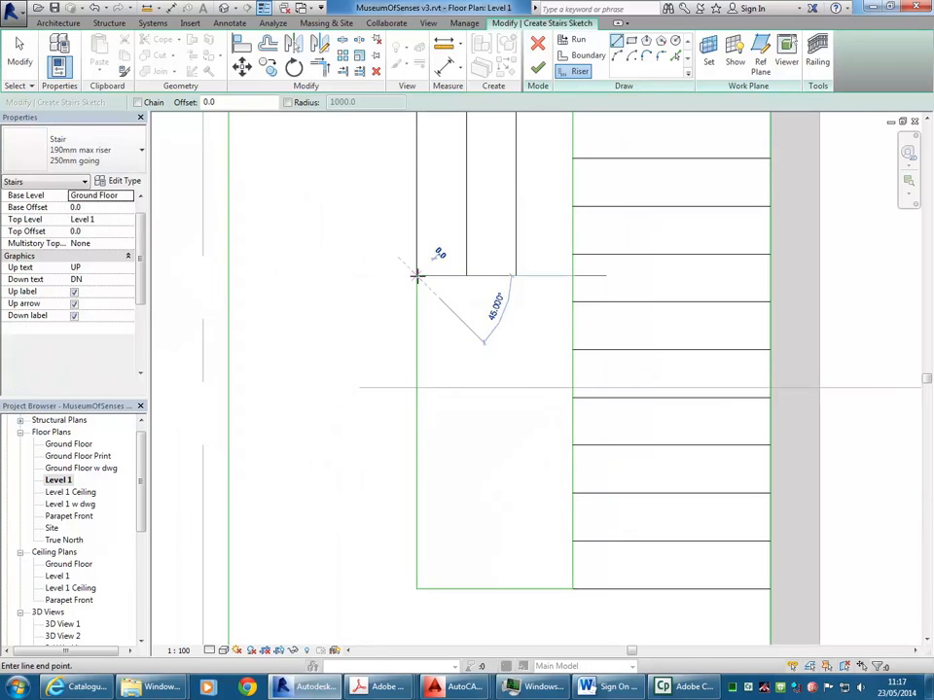
{"action": "left_click", "coordinate": [228, 275]}
{"action": "scroll", "coordinate": [300, 440], "scroll_direction": "down", "scroll_amount": 2}
{"action": "middle_click_drag", "start_coordinate": [300, 440], "coordinate": [288, 354]}
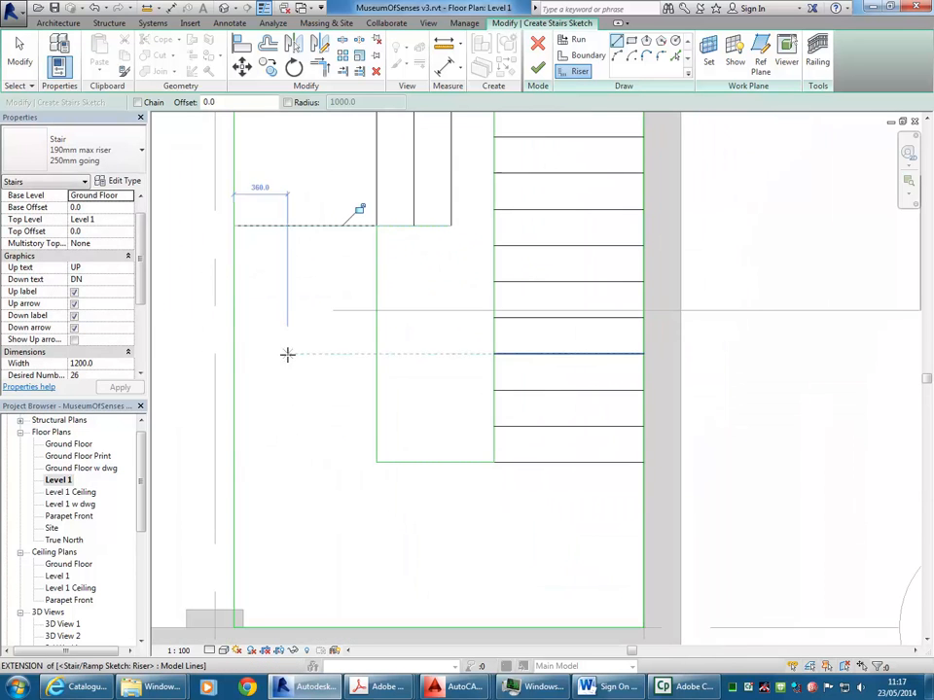
{"action": "left_click", "coordinate": [378, 463]}
{"action": "left_click", "coordinate": [233, 462]}
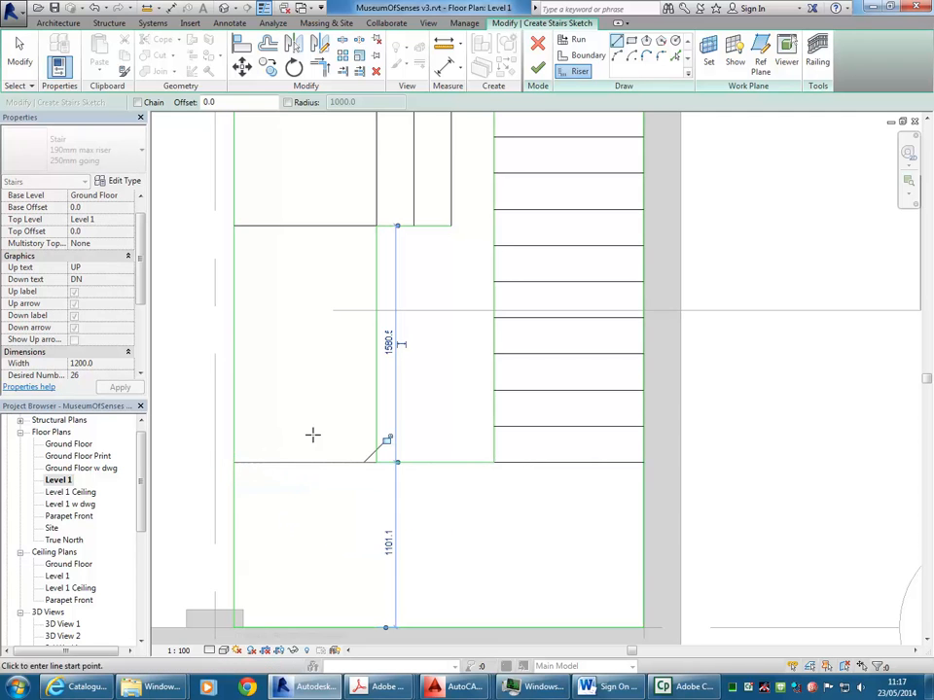
Draw a riser about 750 mm long from the office-side flight's inner lower corner straight towards the outer wall boundary
{"action": "scroll", "coordinate": [332, 455], "scroll_direction": "down", "scroll_amount": 1}
{"action": "middle_click_drag", "start_coordinate": [332, 455], "coordinate": [241, 397]}
{"action": "scroll", "coordinate": [250, 403], "scroll_direction": "up", "scroll_amount": 3}
{"action": "left_click", "coordinate": [288, 392]}
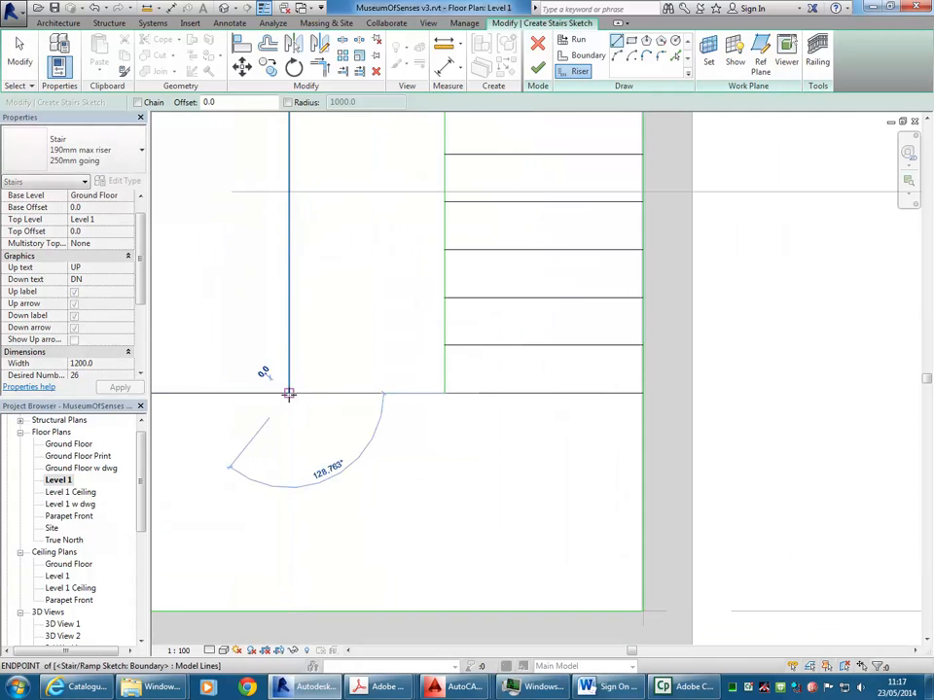
{"action": "scroll", "coordinate": [287, 399], "scroll_direction": "down", "scroll_amount": 2}
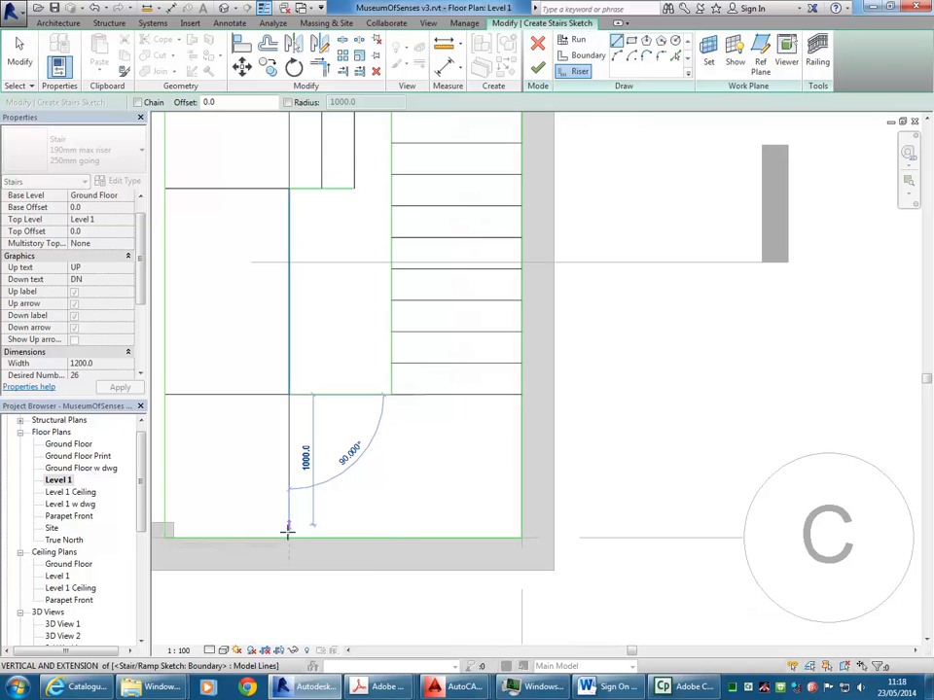
{"action": "scroll", "coordinate": [291, 530], "scroll_direction": "up", "scroll_amount": 5}
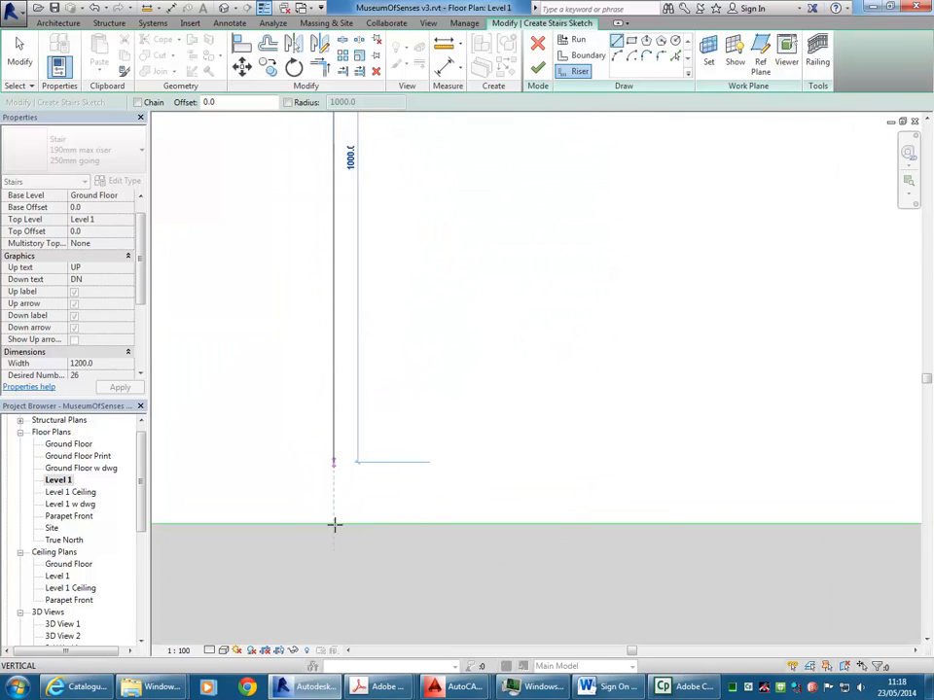
{"action": "middle_click_drag", "start_coordinate": [333, 396], "coordinate": [334, 289]}
{"action": "scroll", "coordinate": [329, 337], "scroll_direction": "down", "scroll_amount": 5}
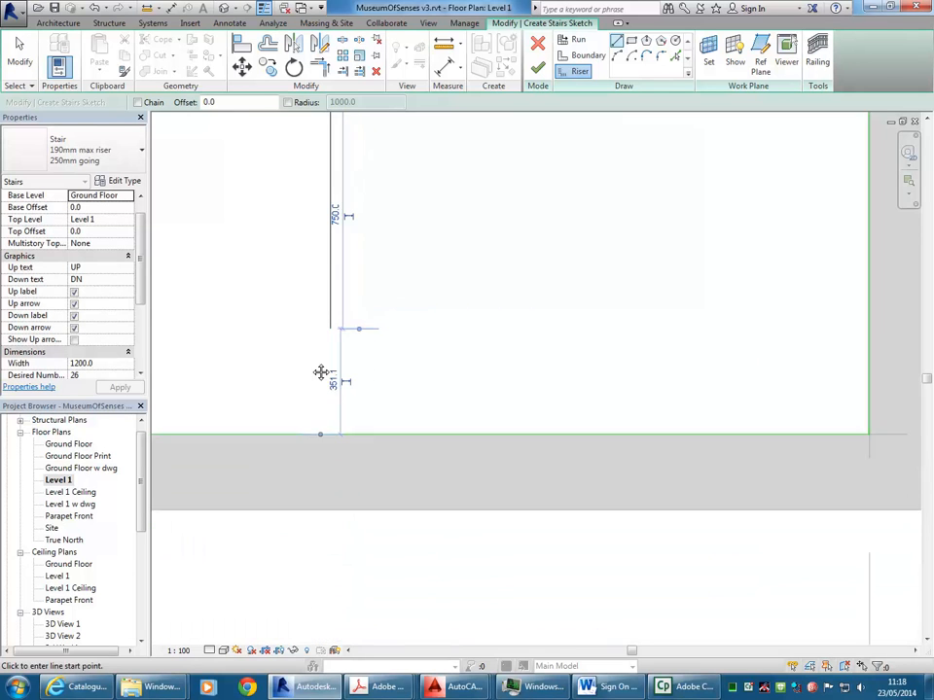
{"action": "key", "text": "Escape"}
{"action": "key", "text": "Escape"}
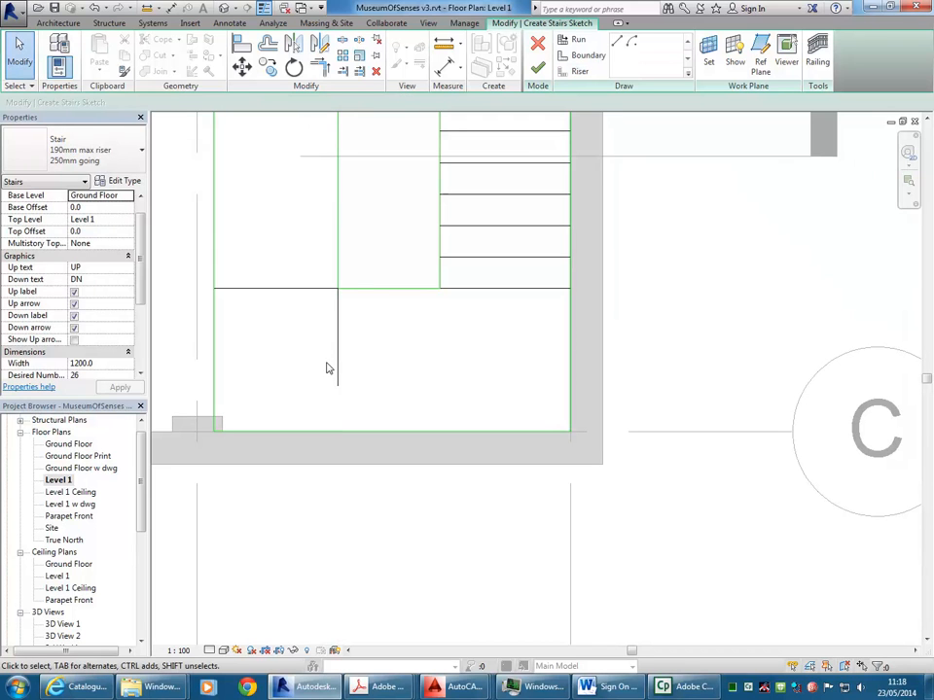
Extend the riser at the office-side corner landing to meet the outer wall boundary
{"action": "left_click", "coordinate": [338, 378]}
{"action": "left_click_drag", "start_coordinate": [339, 385], "coordinate": [337, 430]}
{"action": "left_click", "coordinate": [271, 321]}
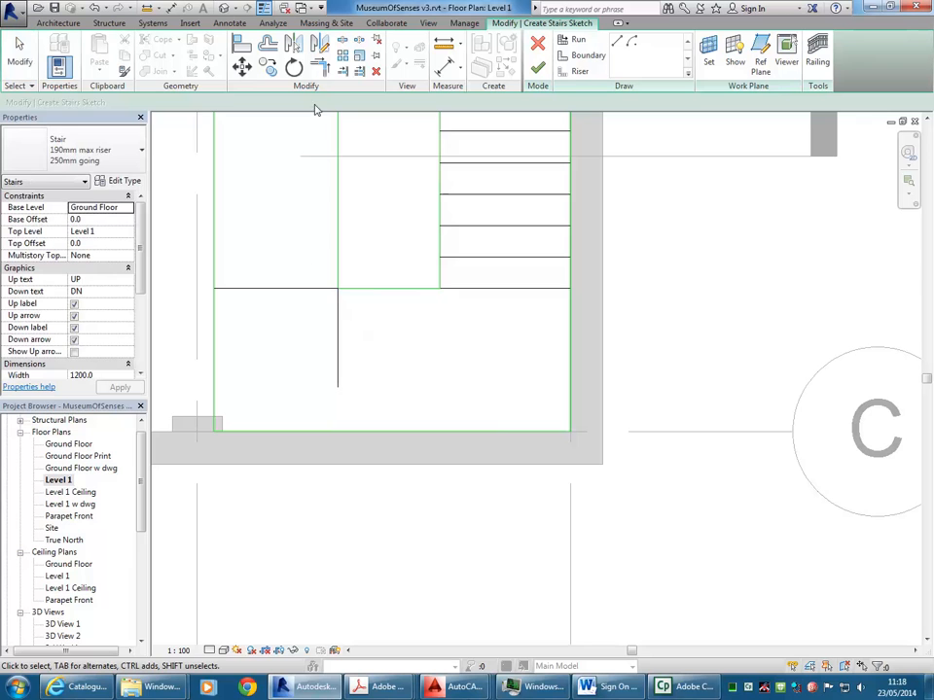
{"action": "left_click", "coordinate": [319, 66]}
{"action": "left_click", "coordinate": [311, 435]}
{"action": "left_click", "coordinate": [339, 385]}
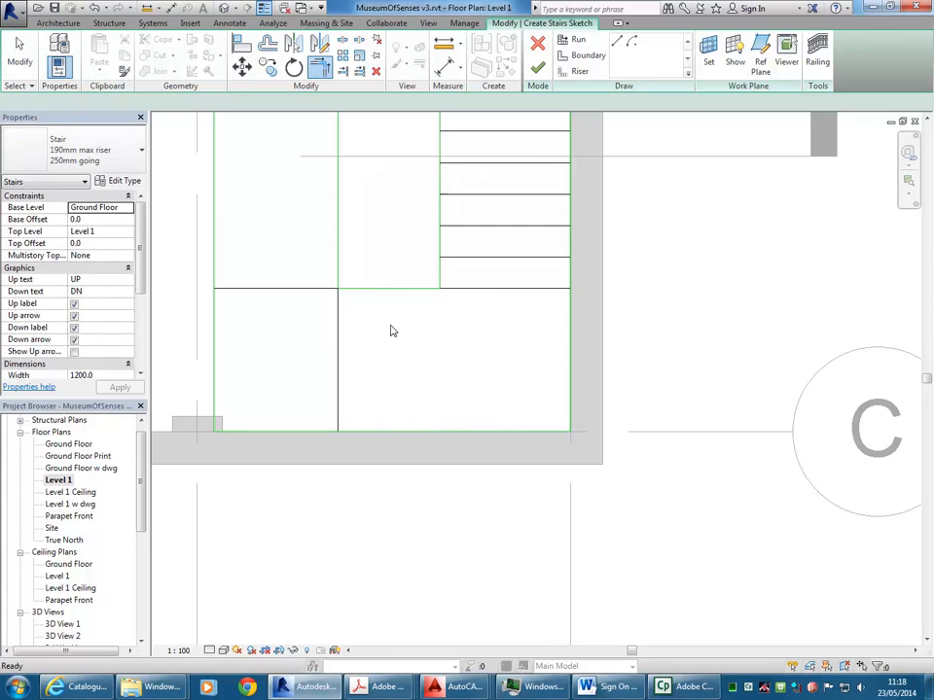
{"action": "key", "text": "Escape"}
{"action": "key", "text": "Escape"}
Draw a riser about 1101 mm long from the long flight's inner lower corner straight to the outer wall boundary
{"action": "left_click", "coordinate": [579, 73]}
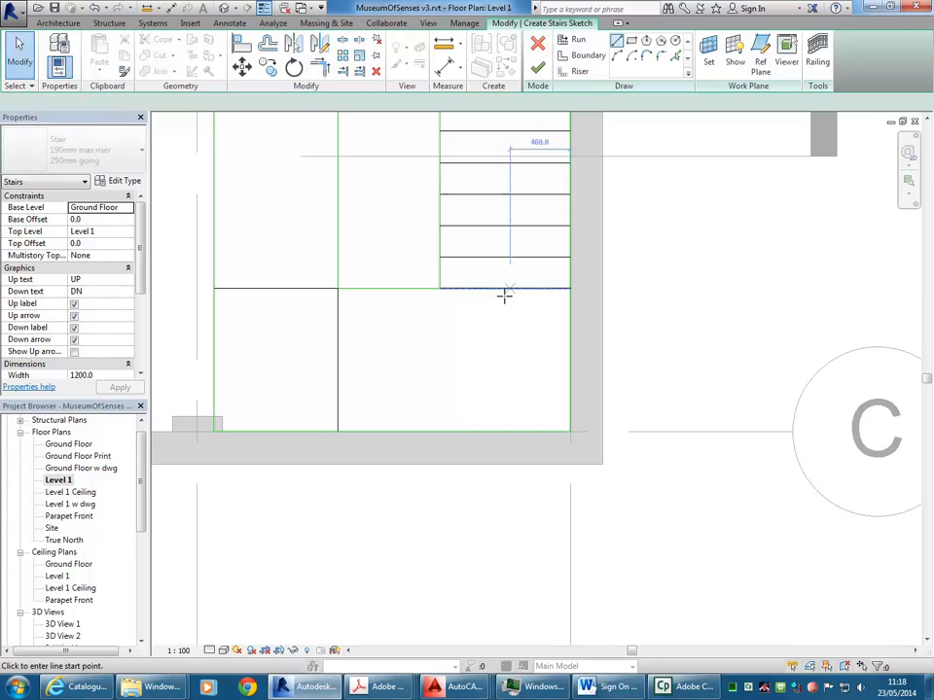
{"action": "left_click", "coordinate": [440, 288]}
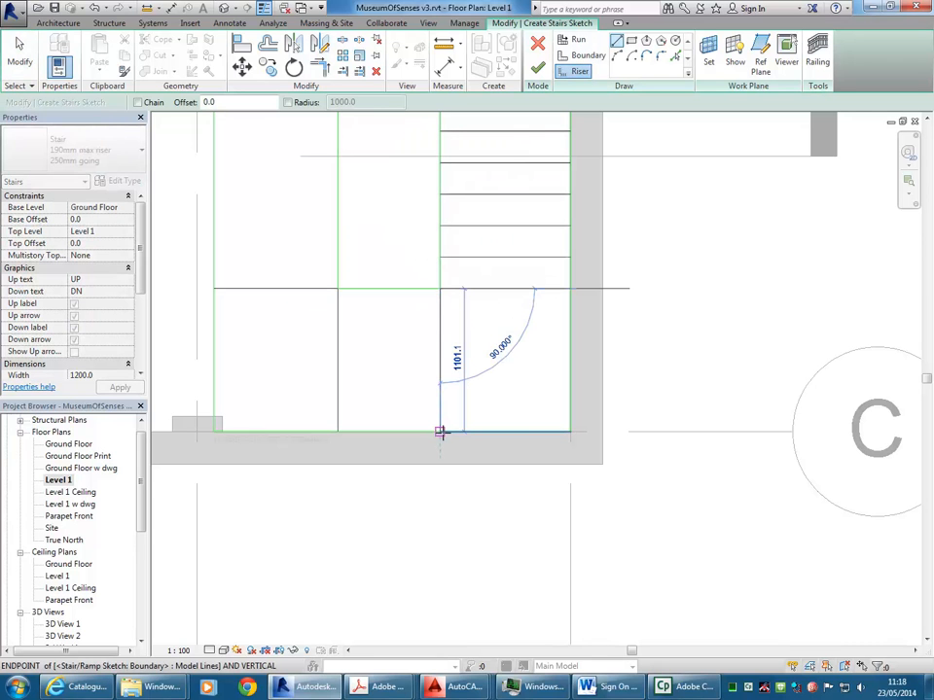
{"action": "left_click", "coordinate": [440, 432]}
{"action": "scroll", "coordinate": [383, 326], "scroll_direction": "down", "scroll_amount": 1}
{"action": "middle_click_drag", "start_coordinate": [383, 326], "coordinate": [410, 419]}
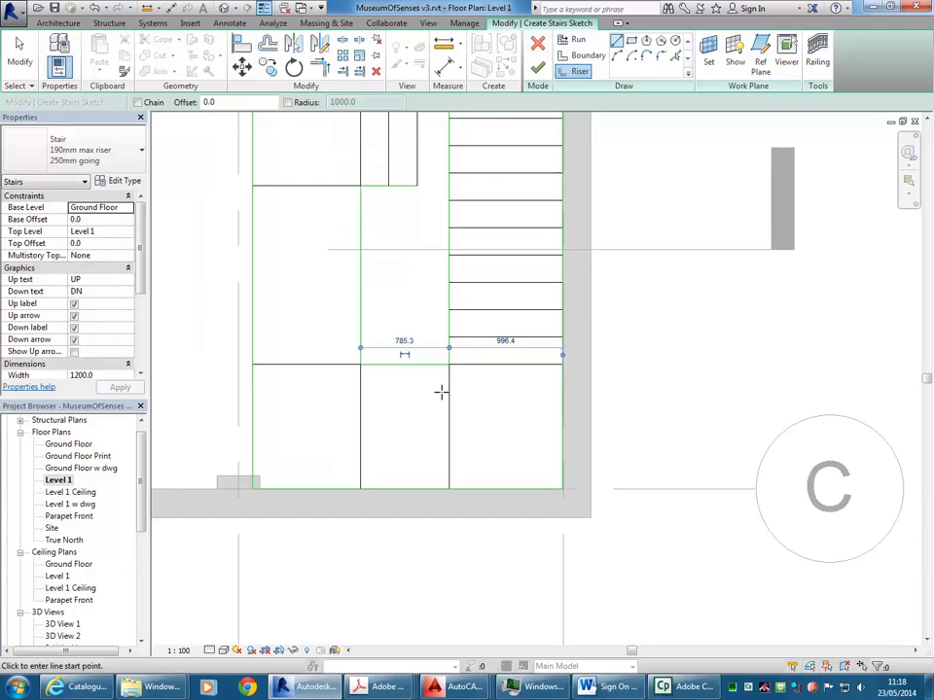
{"action": "middle_click_drag", "start_coordinate": [397, 281], "coordinate": [395, 359]}
{"action": "key", "text": "Escape"}
{"action": "scroll", "coordinate": [367, 289], "scroll_direction": "down", "scroll_amount": 1}
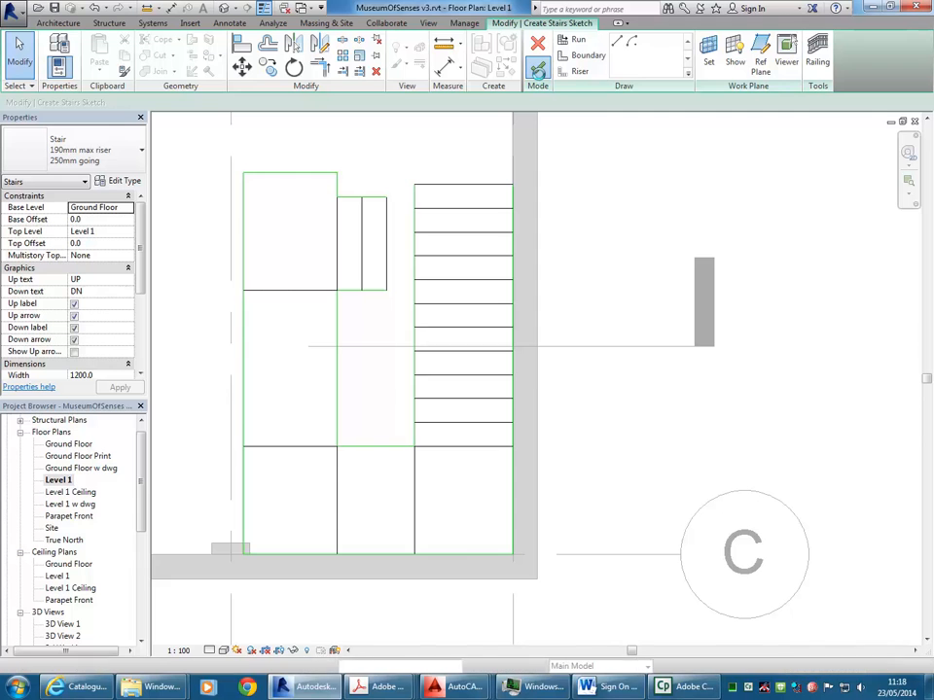
Try to finish the stair sketch, dismiss the riser warning and undo the completion
{"action": "left_click", "coordinate": [538, 68]}
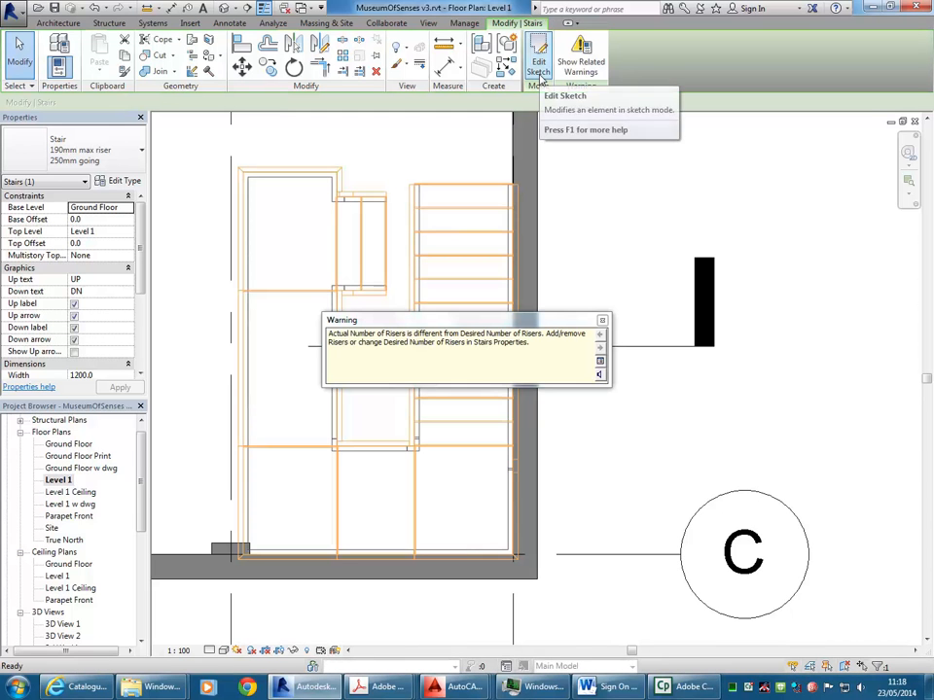
{"action": "left_click", "coordinate": [603, 321]}
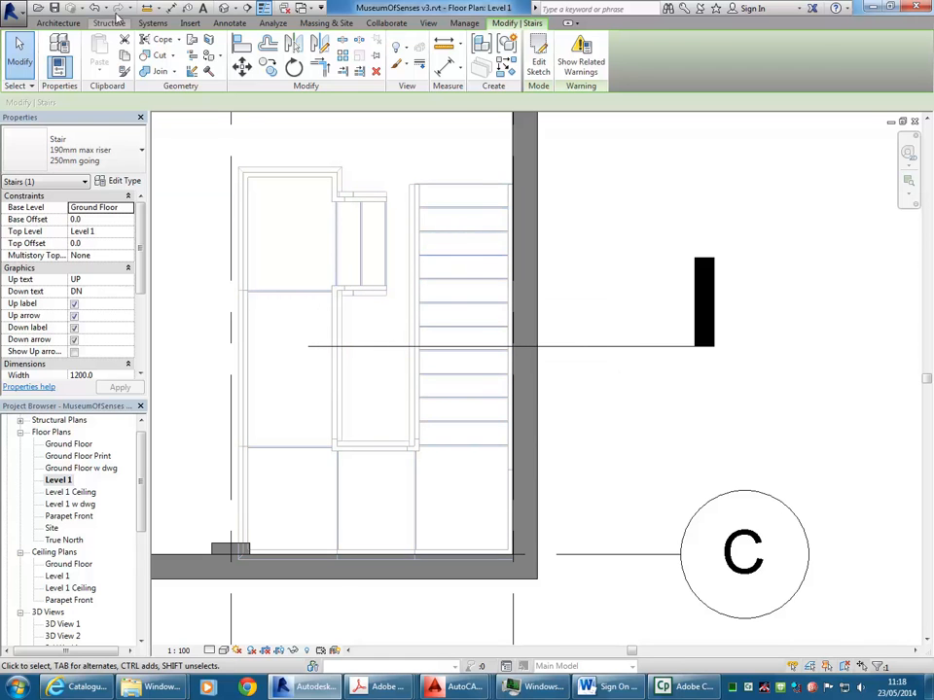
{"action": "left_click", "coordinate": [94, 7]}
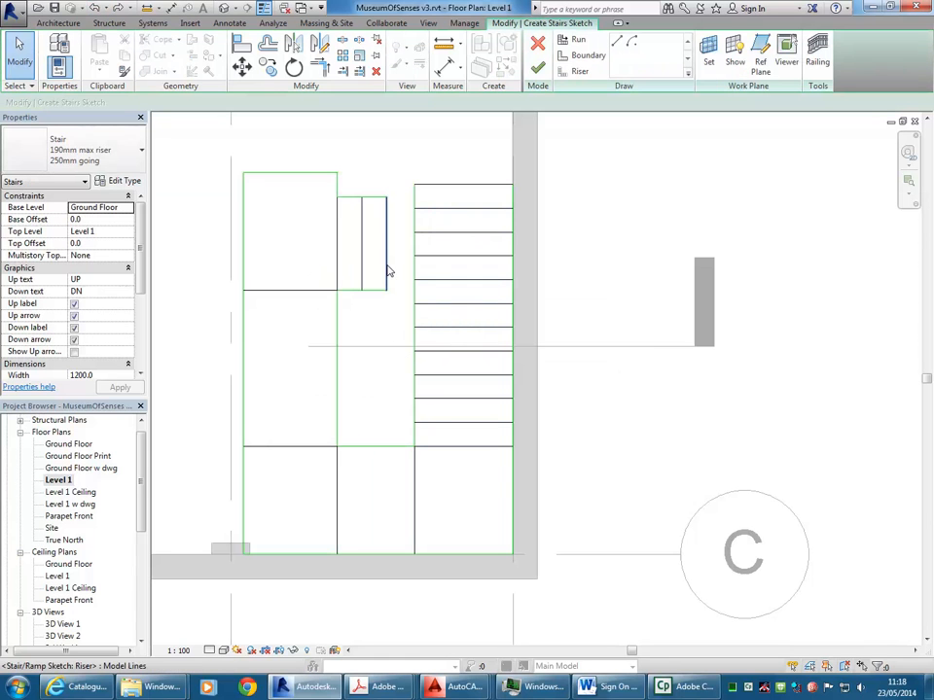
Compare the riser layout with the underlying drawings in the Ground Floor w dwg and Level 1 w dwg plans
{"action": "double_click", "coordinate": [88, 468]}
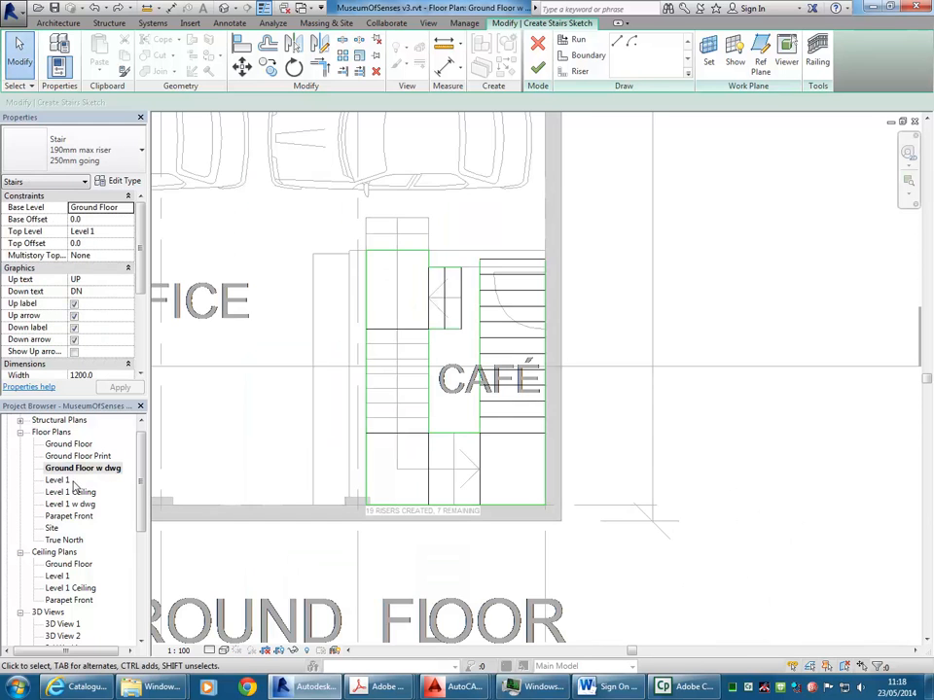
{"action": "double_click", "coordinate": [73, 504]}
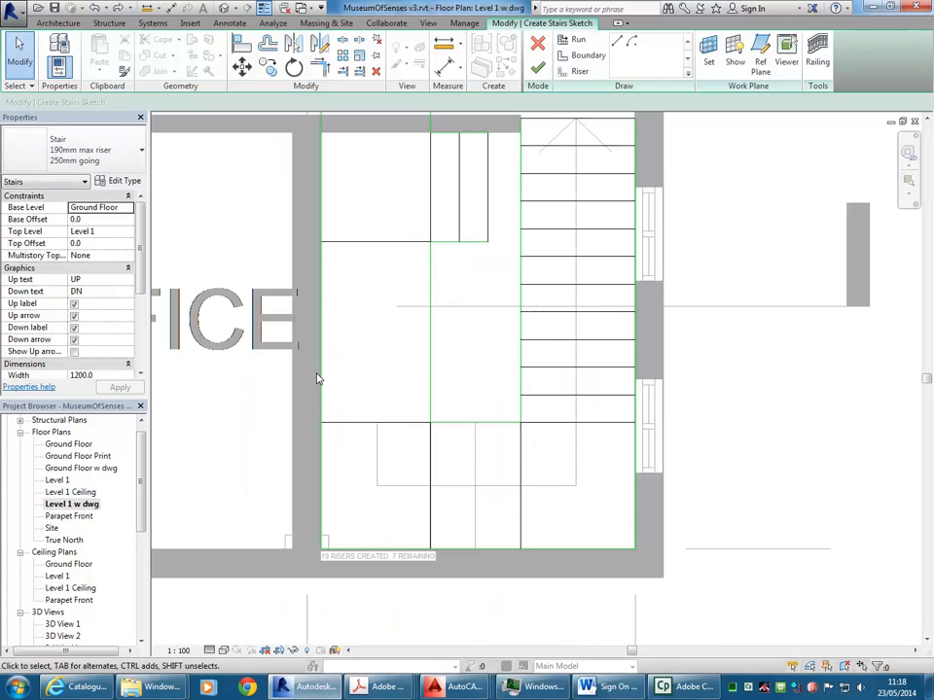
{"action": "middle_click_drag", "start_coordinate": [458, 346], "coordinate": [414, 389]}
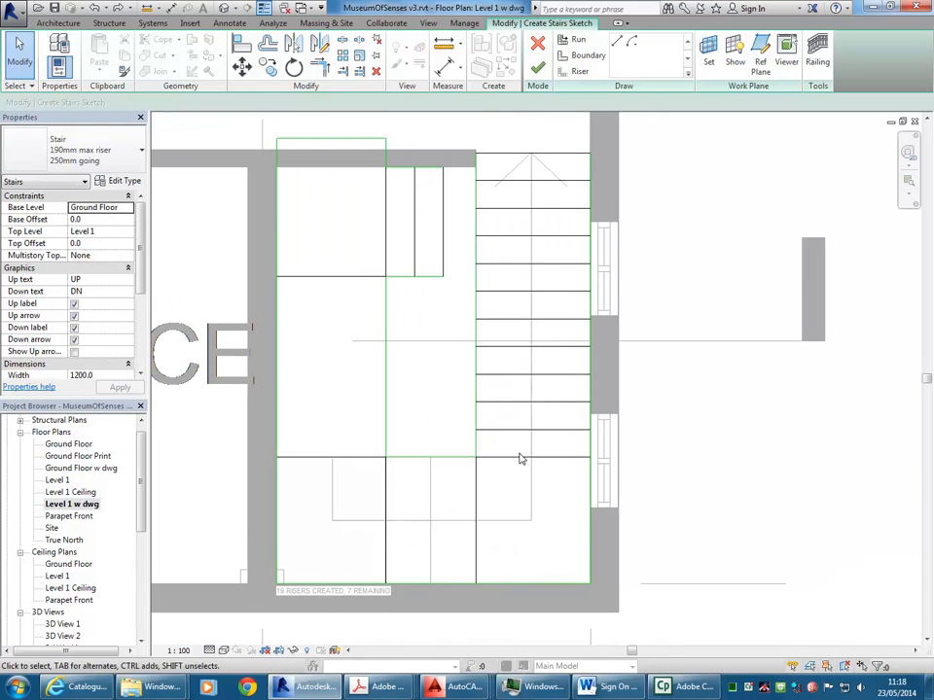
{"action": "double_click", "coordinate": [84, 469]}
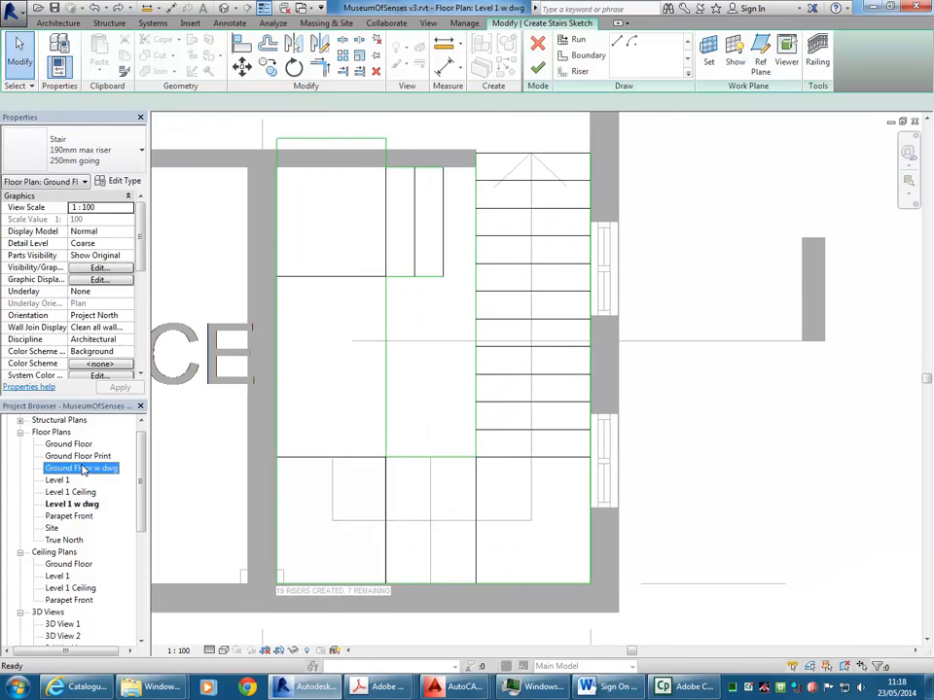
{"action": "scroll", "coordinate": [402, 390], "scroll_direction": "up", "scroll_amount": 3}
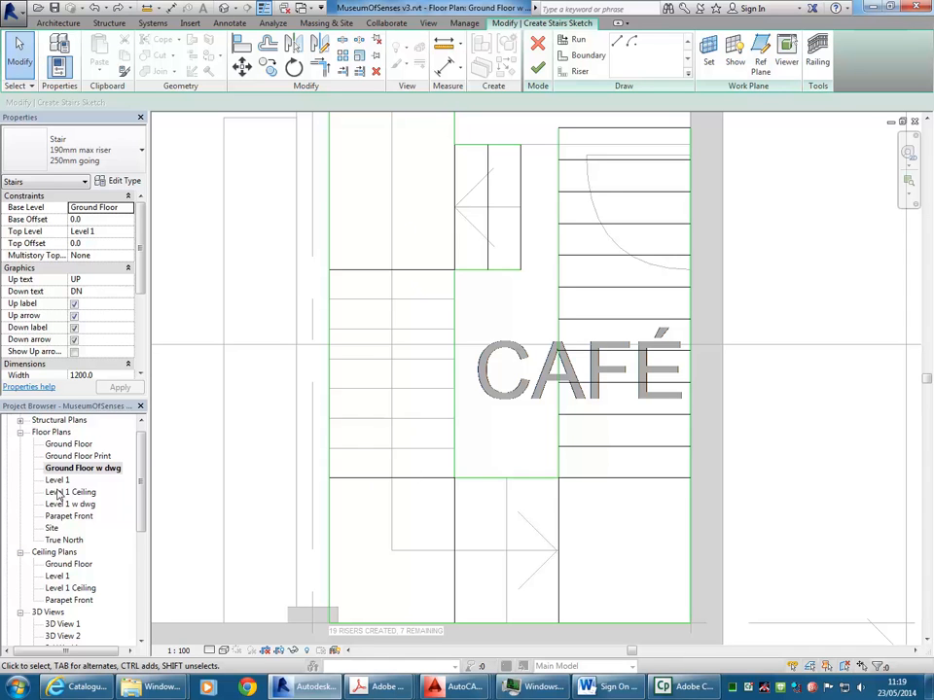
{"action": "middle_click_drag", "start_coordinate": [347, 343], "coordinate": [393, 342]}
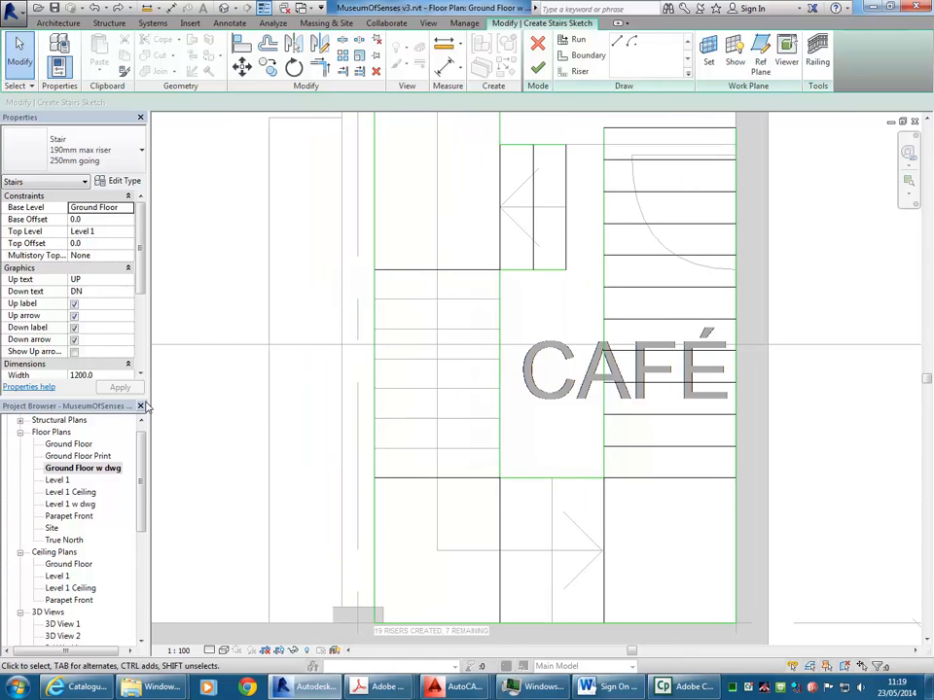
In the Ground Floor plan, draw a riser across the office-side flight just below the upper landing's edge
{"action": "double_click", "coordinate": [66, 444]}
{"action": "scroll", "coordinate": [443, 331], "scroll_direction": "up", "scroll_amount": 3}
{"action": "scroll", "coordinate": [443, 377], "scroll_direction": "up", "scroll_amount": 4}
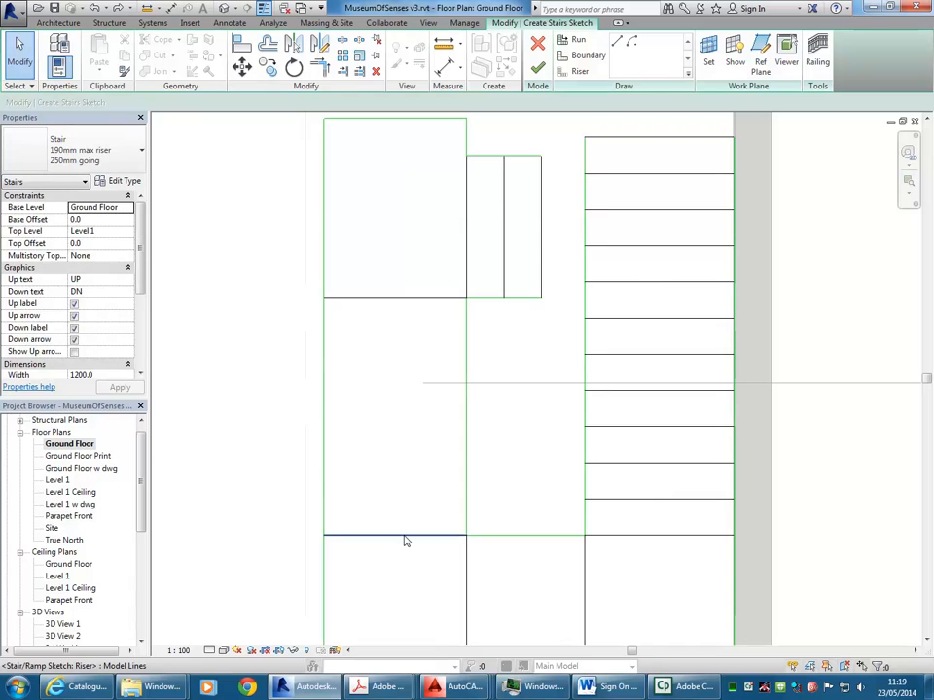
{"action": "middle_click_drag", "start_coordinate": [379, 417], "coordinate": [345, 413]}
{"action": "scroll", "coordinate": [360, 411], "scroll_direction": "up", "scroll_amount": 1}
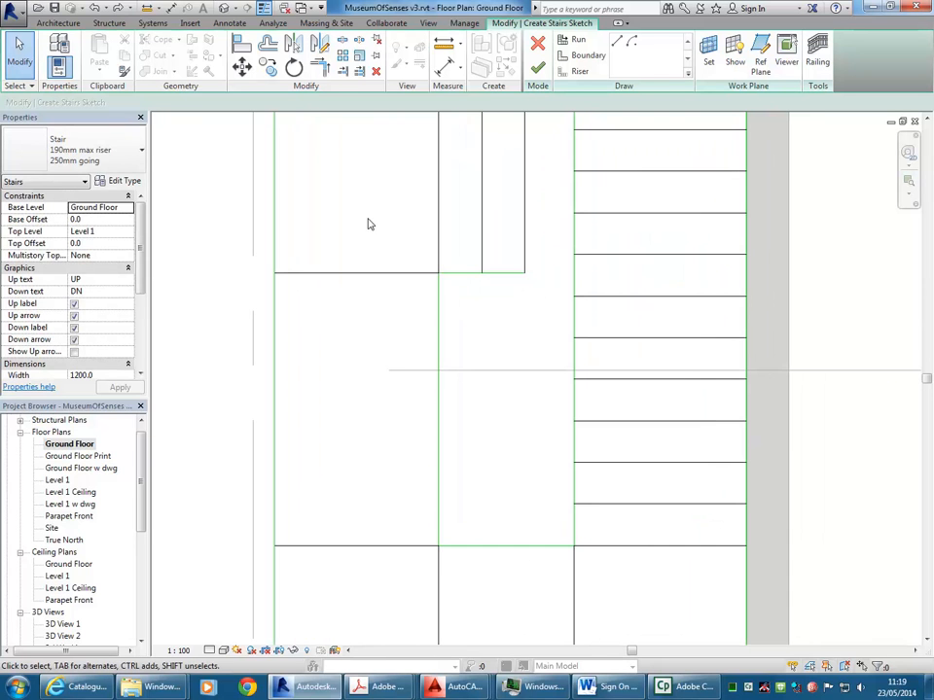
{"action": "scroll", "coordinate": [367, 225], "scroll_direction": "down", "scroll_amount": 1}
{"action": "middle_click_drag", "start_coordinate": [367, 225], "coordinate": [419, 228]}
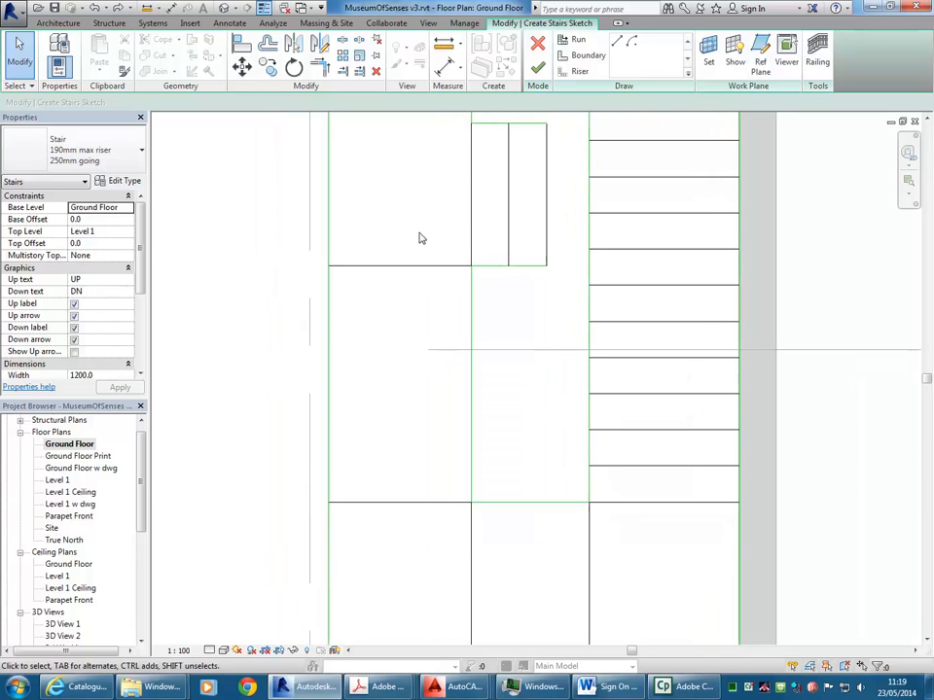
{"action": "left_click", "coordinate": [579, 71]}
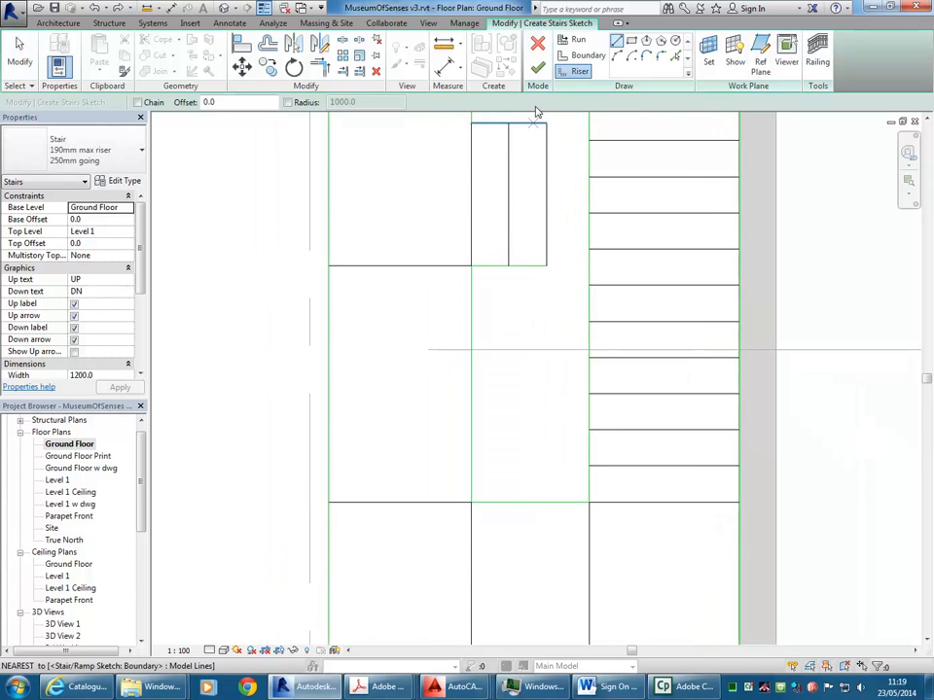
{"action": "left_click", "coordinate": [575, 74]}
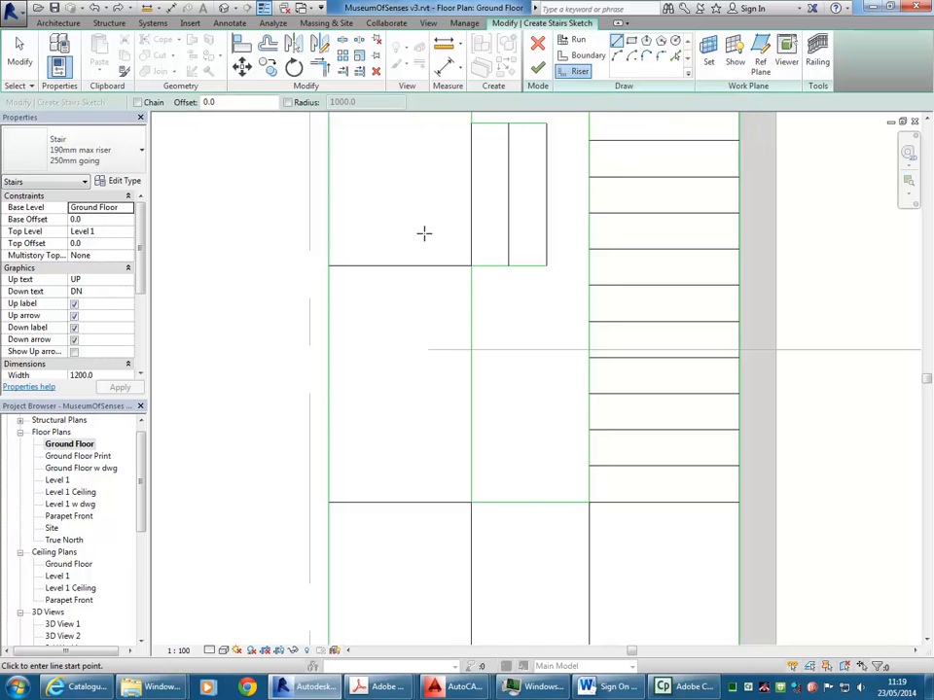
{"action": "left_click", "coordinate": [329, 290]}
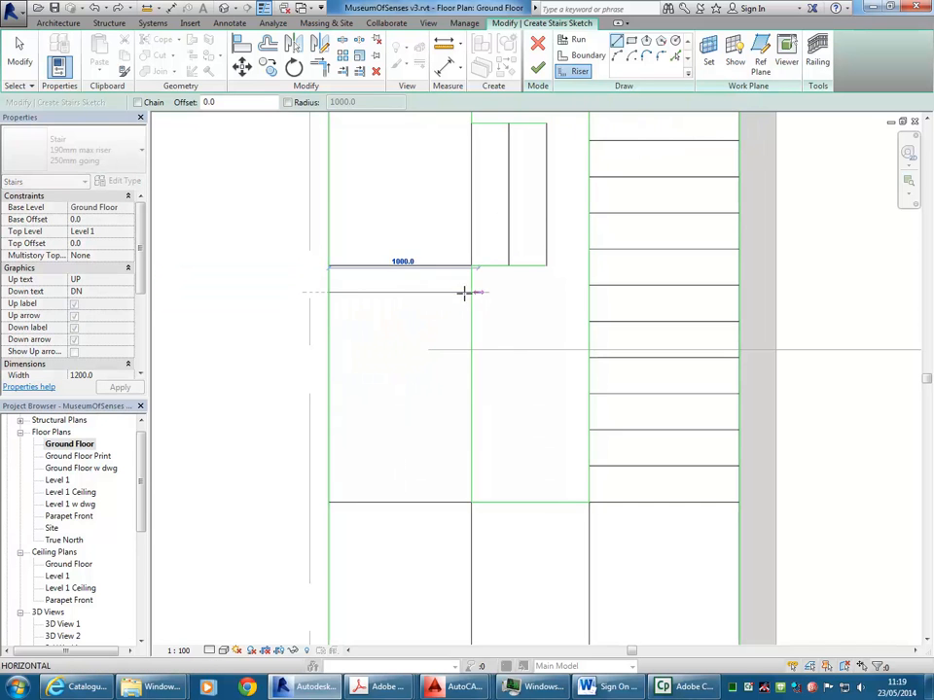
{"action": "left_click", "coordinate": [470, 291]}
Draw four more risers down the office-side flight between its boundaries, each in line with a riser of the long flight
{"action": "left_click", "coordinate": [329, 322]}
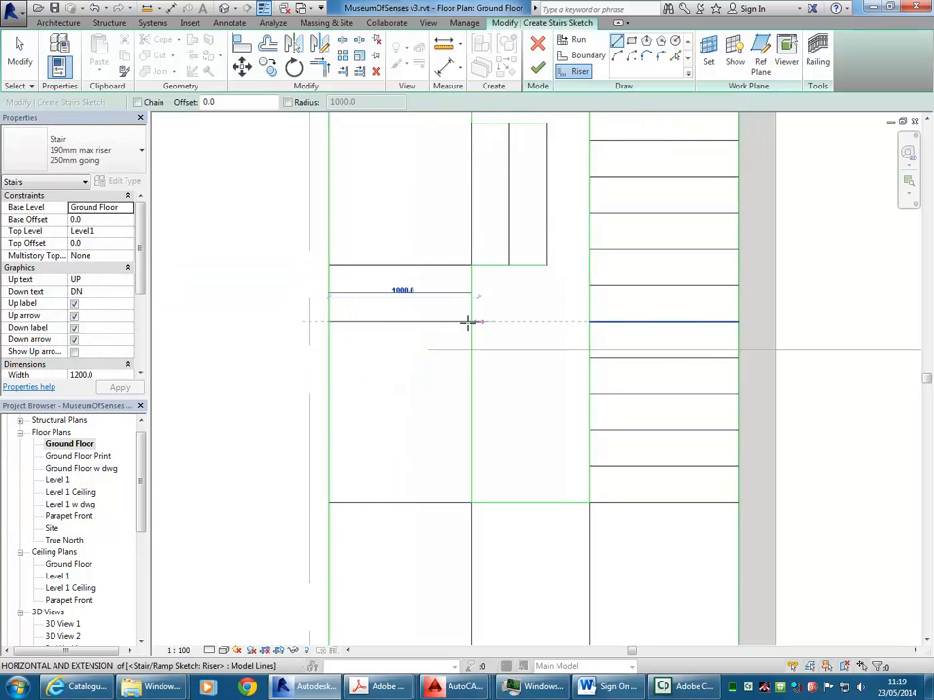
{"action": "left_click", "coordinate": [471, 322]}
{"action": "left_click", "coordinate": [329, 357]}
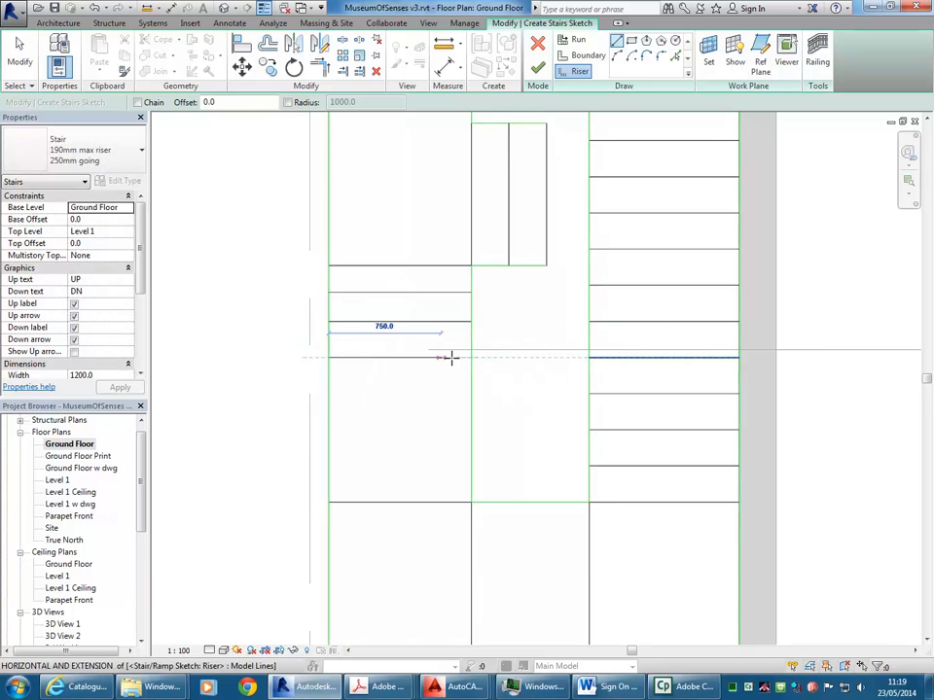
{"action": "left_click", "coordinate": [471, 357]}
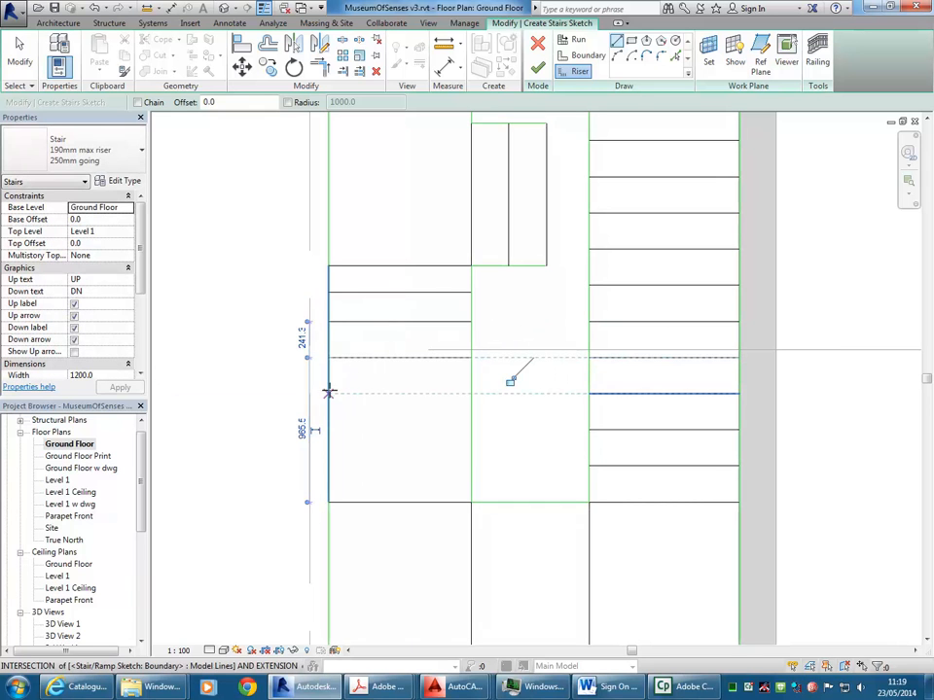
{"action": "left_click", "coordinate": [329, 392]}
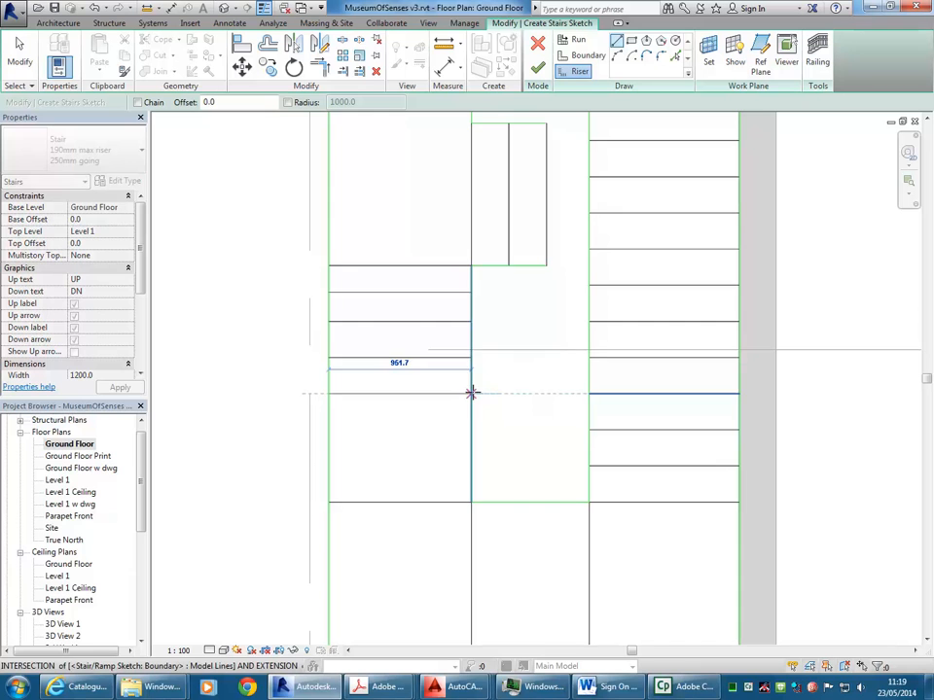
{"action": "left_click", "coordinate": [471, 392]}
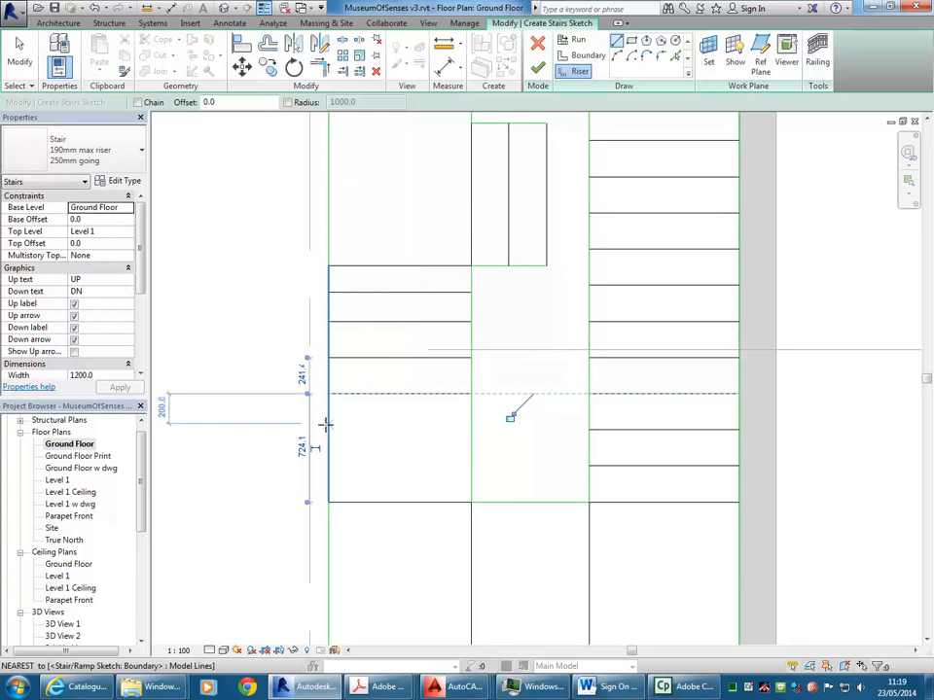
{"action": "left_click", "coordinate": [329, 428]}
{"action": "left_click", "coordinate": [471, 429]}
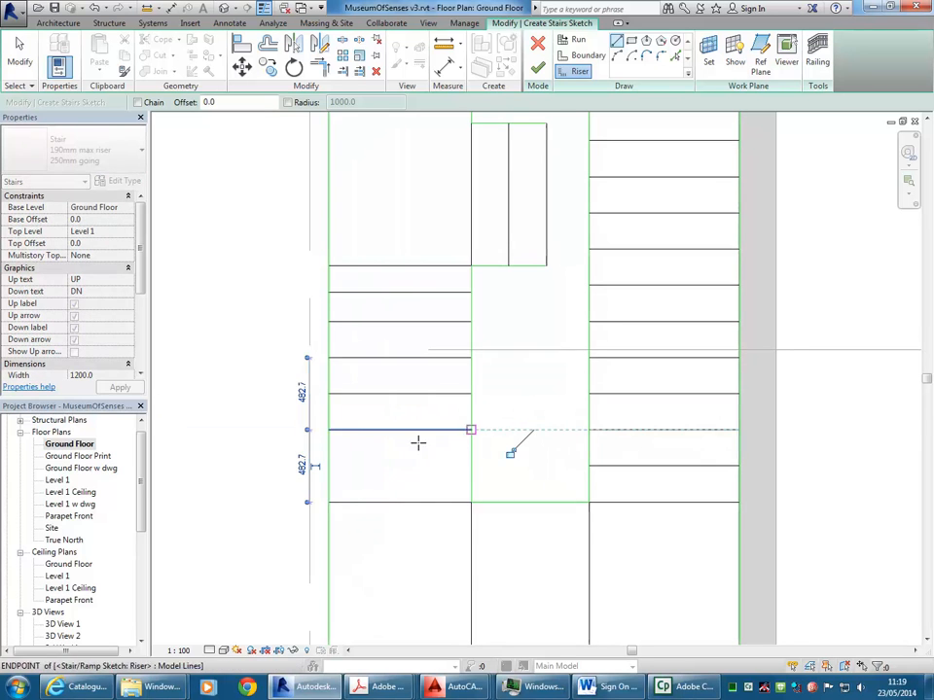
Draw a riser line across the left flight, in the last open gap just above the lower landing
{"action": "left_click", "coordinate": [329, 466]}
{"action": "left_click", "coordinate": [470, 466]}
{"action": "right_click", "coordinate": [392, 213]}
{"action": "left_click", "coordinate": [400, 244]}
Place one continuous aligned dimension string through all eight risers of the left flight, set out to the left of the stair
{"action": "scroll", "coordinate": [423, 233], "scroll_direction": "up", "scroll_amount": 1}
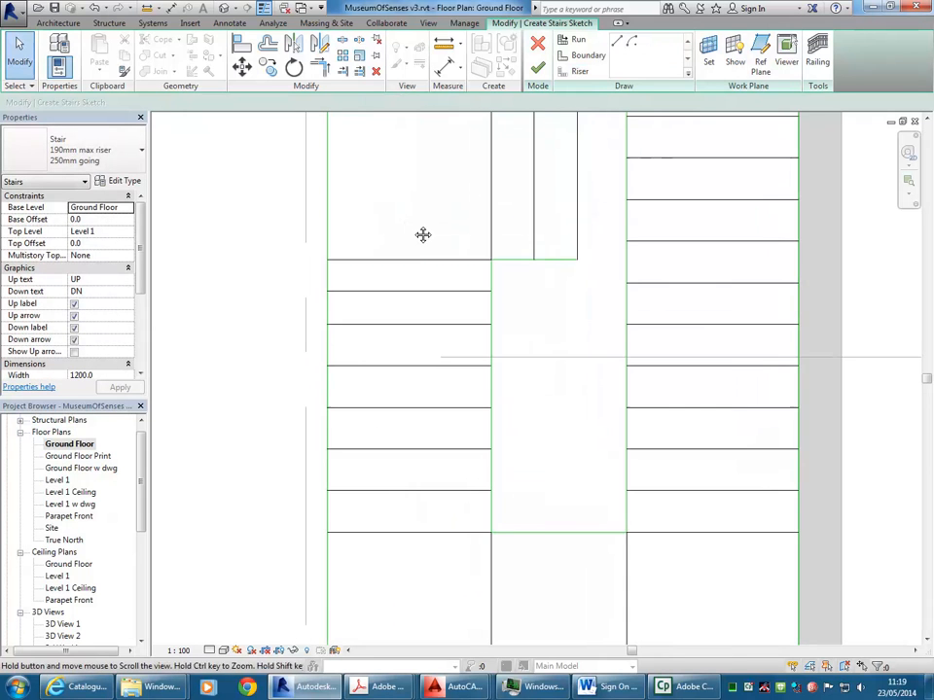
{"action": "scroll", "coordinate": [413, 231], "scroll_direction": "up", "scroll_amount": 1}
{"action": "scroll", "coordinate": [626, 294], "scroll_direction": "down", "scroll_amount": 1}
{"action": "middle_click_drag", "start_coordinate": [507, 294], "coordinate": [419, 294]}
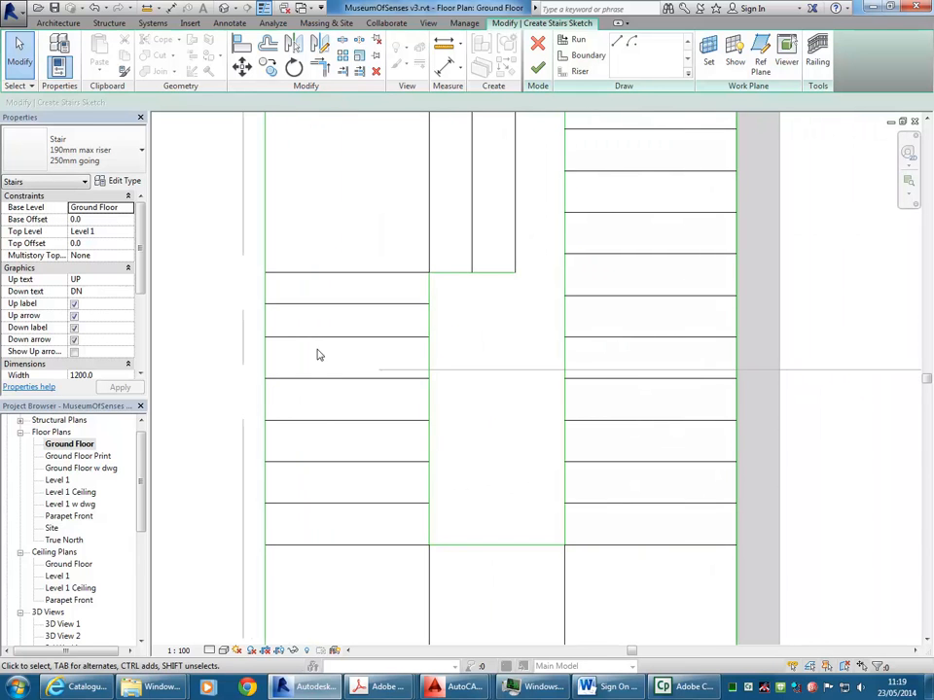
{"action": "middle_click_drag", "start_coordinate": [336, 280], "coordinate": [394, 264]}
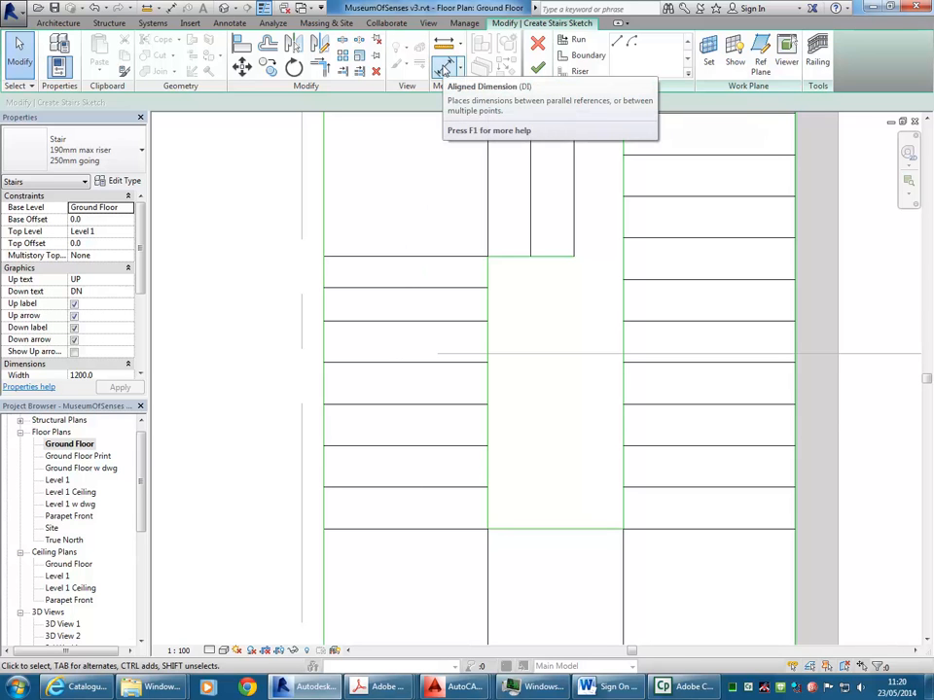
{"action": "left_click", "coordinate": [442, 70]}
{"action": "left_click", "coordinate": [357, 290]}
{"action": "left_click", "coordinate": [359, 321]}
{"action": "left_click", "coordinate": [362, 362]}
{"action": "left_click", "coordinate": [360, 407]}
{"action": "left_click", "coordinate": [376, 448]}
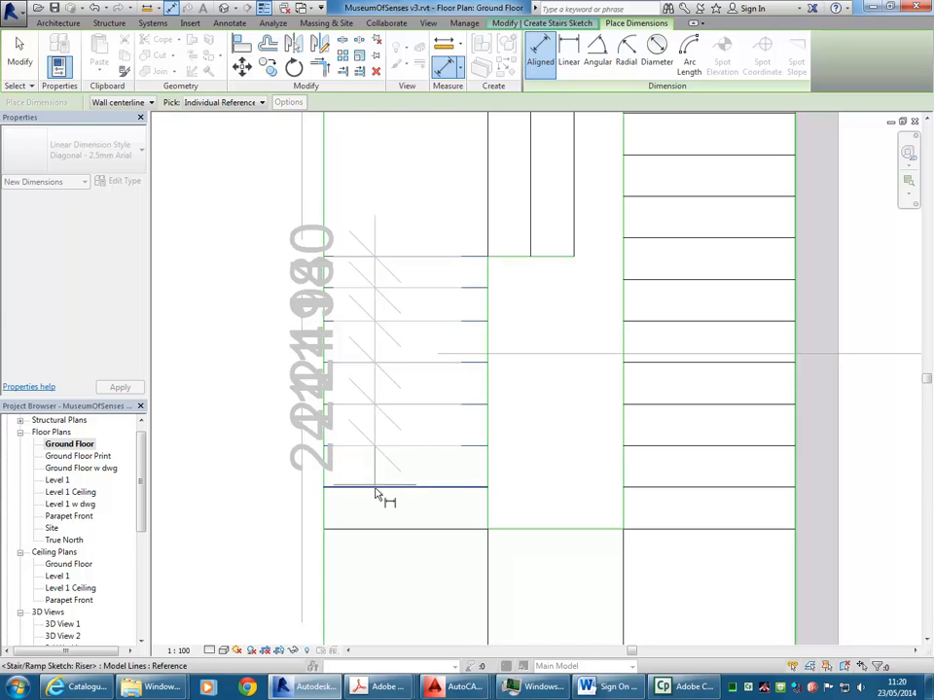
{"action": "left_click", "coordinate": [381, 489]}
{"action": "left_click", "coordinate": [397, 530]}
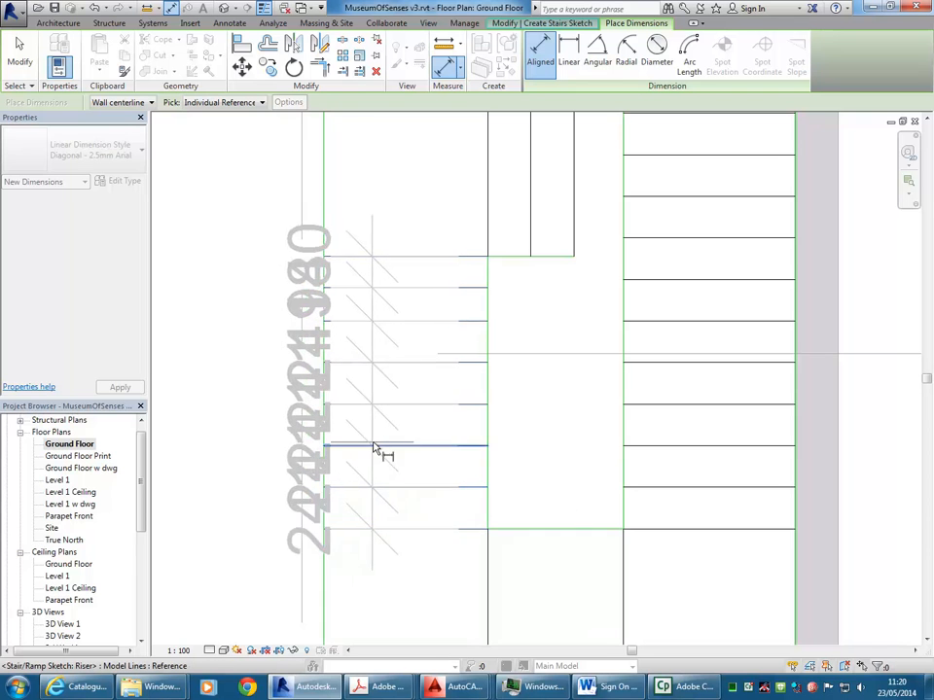
{"action": "scroll", "coordinate": [373, 446], "scroll_direction": "down", "scroll_amount": 1}
{"action": "left_click", "coordinate": [235, 430]}
{"action": "scroll", "coordinate": [257, 416], "scroll_direction": "down", "scroll_amount": 1}
{"action": "middle_click_drag", "start_coordinate": [257, 416], "coordinate": [324, 392]}
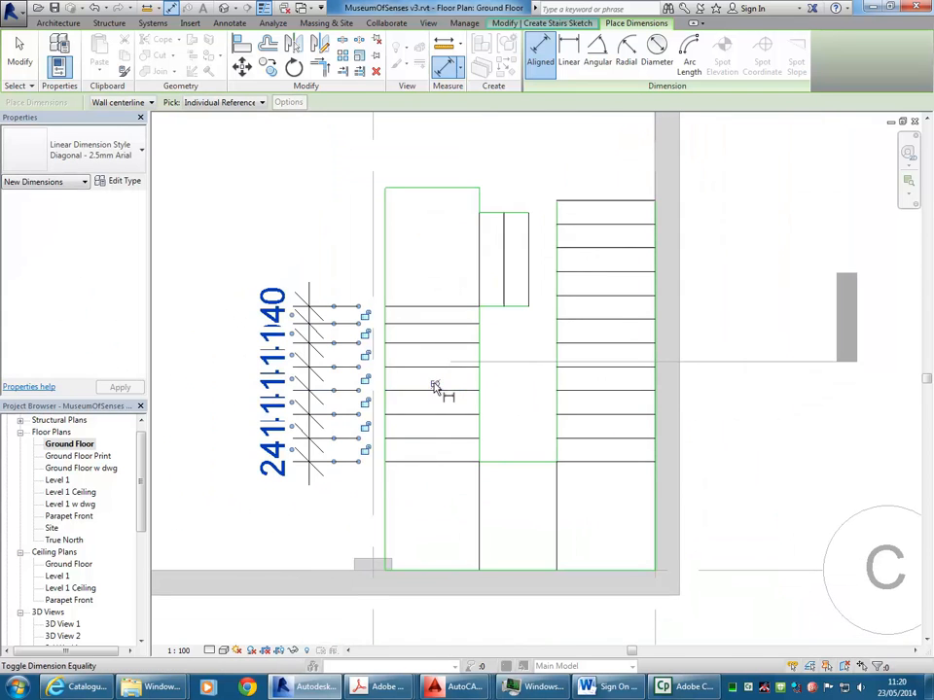
Try to space the left flight's risers equally with the dimension string's equality constraint, then undo it
{"action": "left_click", "coordinate": [434, 385]}
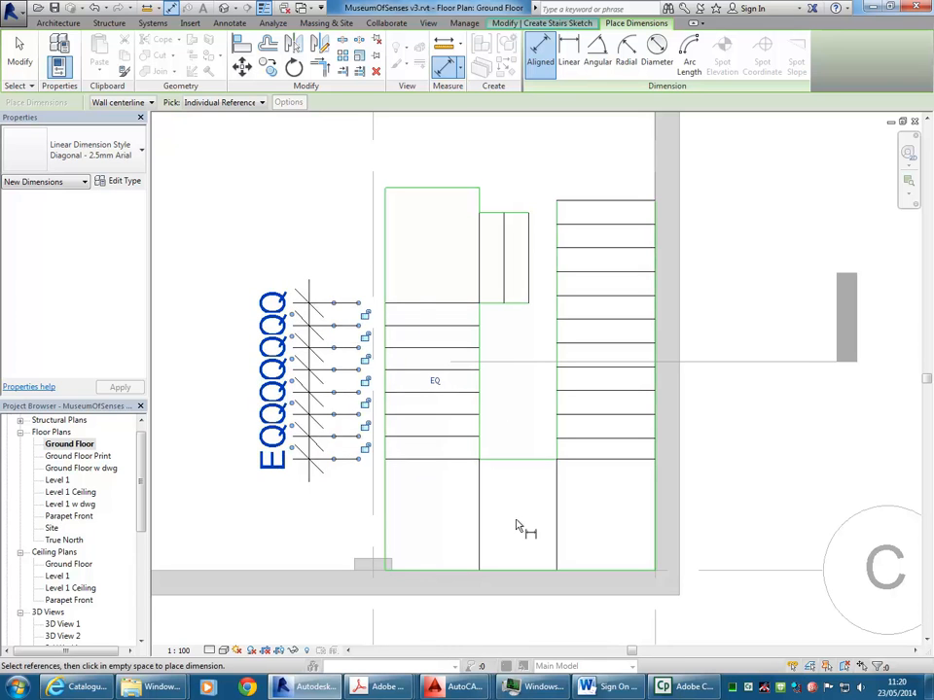
{"action": "right_click", "coordinate": [285, 218]}
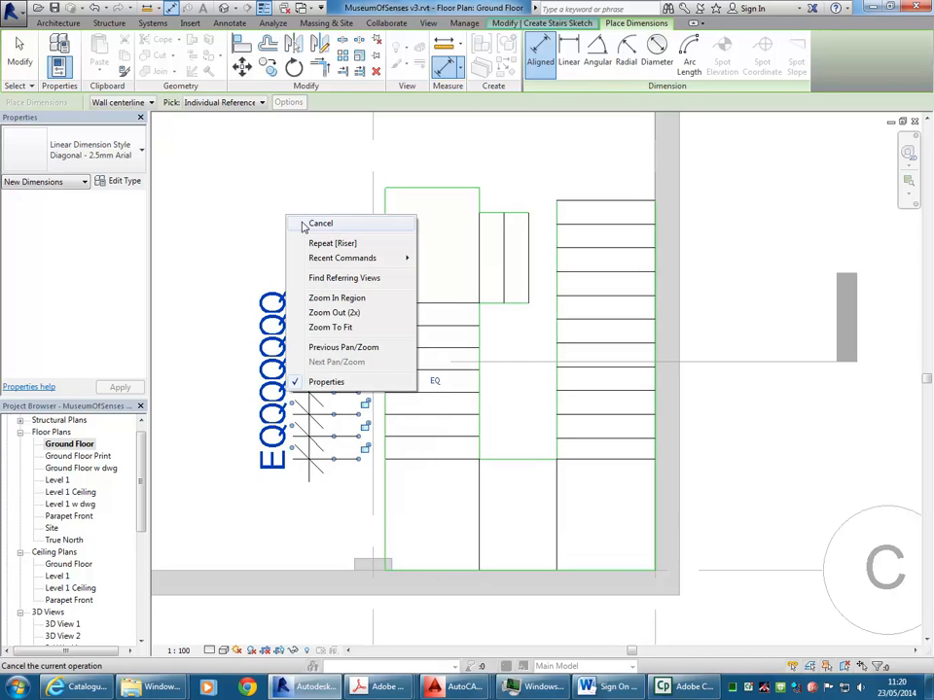
{"action": "left_click", "coordinate": [317, 224]}
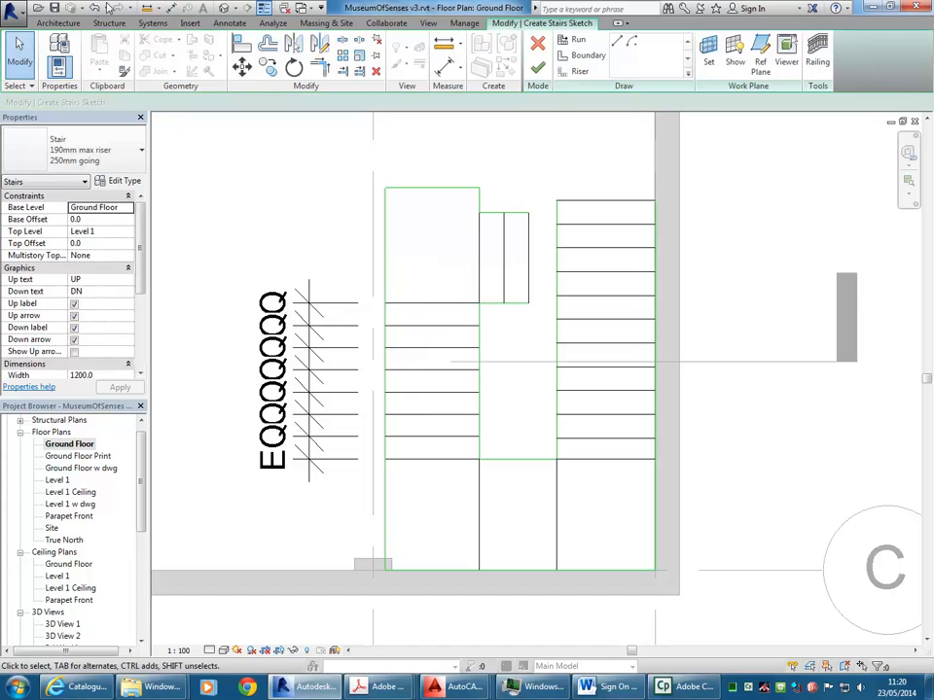
{"action": "left_click", "coordinate": [93, 8]}
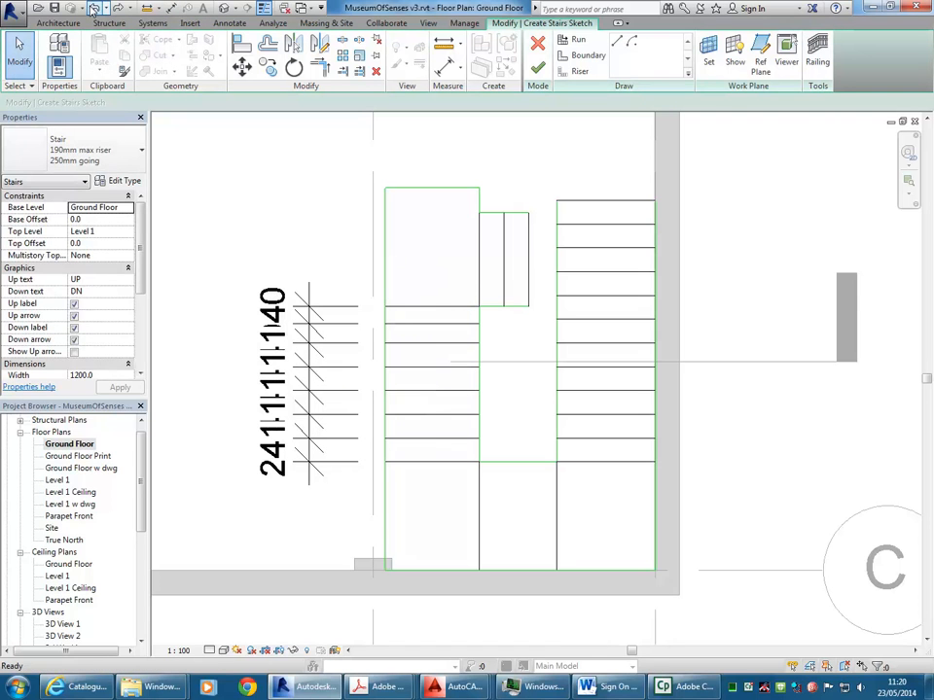
Pin the lowest and the uppermost riser lines of the left flight in place
{"action": "left_click", "coordinate": [429, 467]}
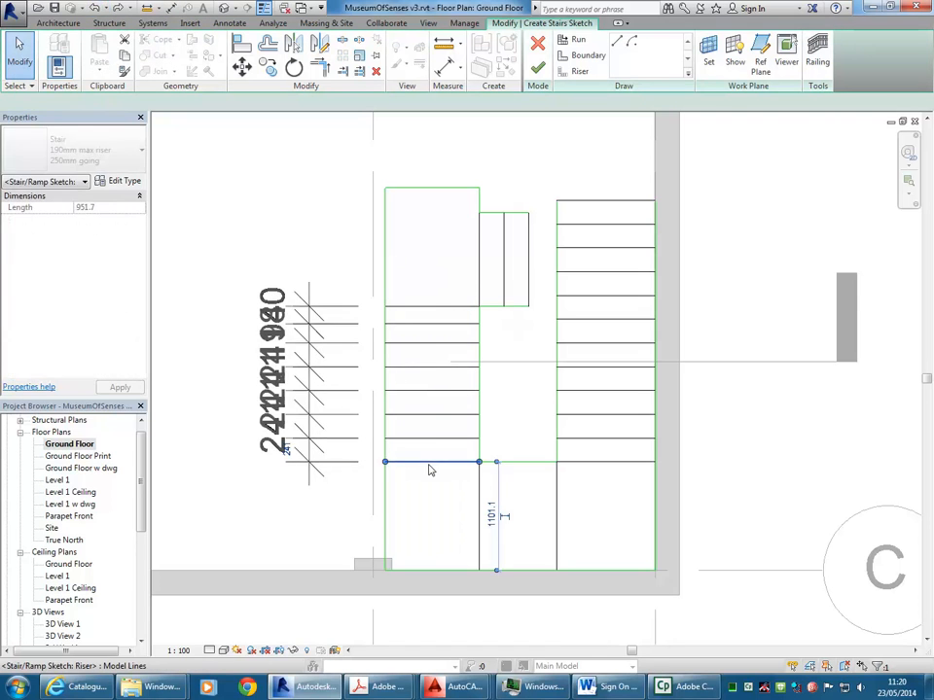
{"action": "left_click", "coordinate": [428, 314]}
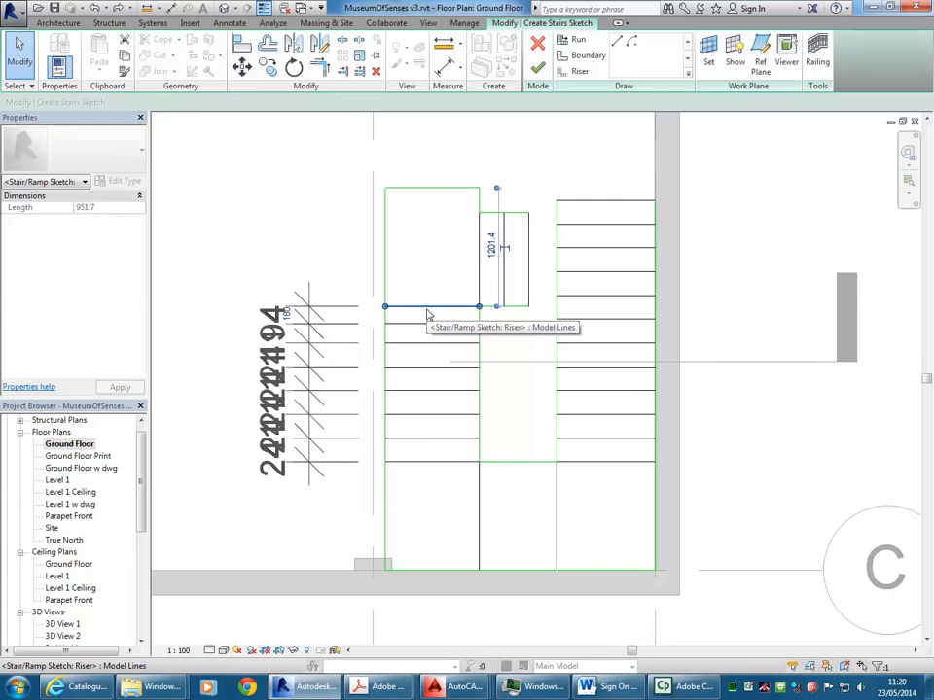
{"action": "left_click", "coordinate": [419, 251]}
{"action": "scroll", "coordinate": [438, 248], "scroll_direction": "up", "scroll_amount": 1}
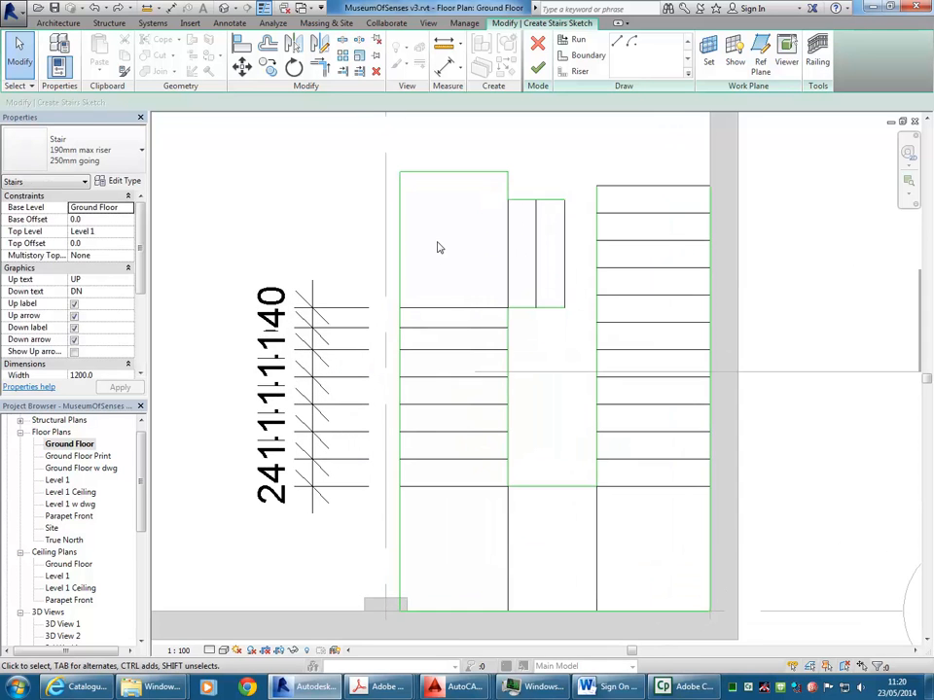
{"action": "scroll", "coordinate": [438, 248], "scroll_direction": "down", "scroll_amount": 1}
{"action": "left_click", "coordinate": [450, 455]}
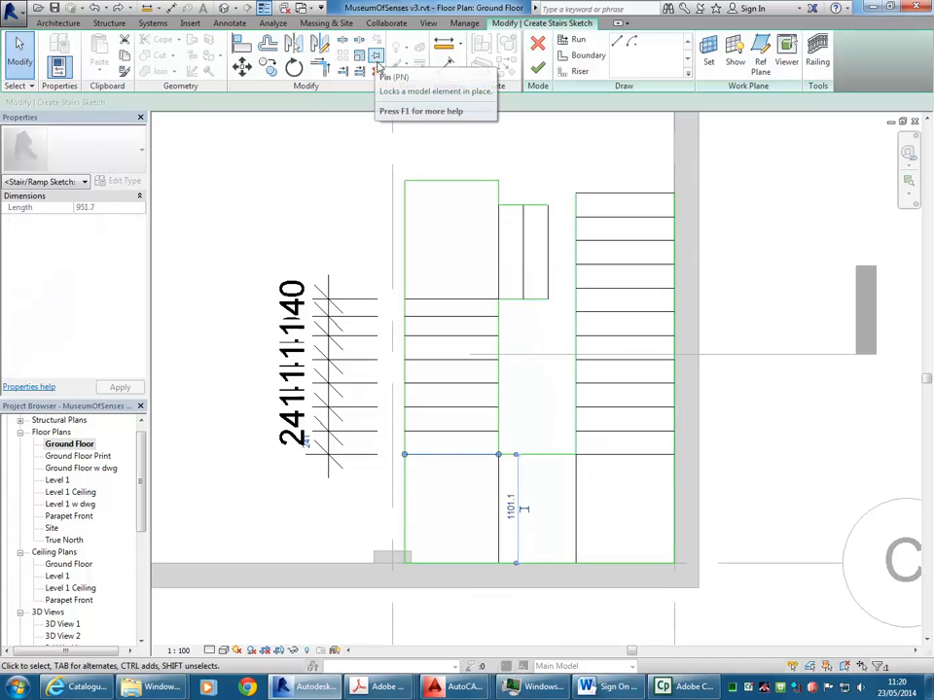
{"action": "left_click", "coordinate": [376, 57]}
{"action": "left_click", "coordinate": [453, 301]}
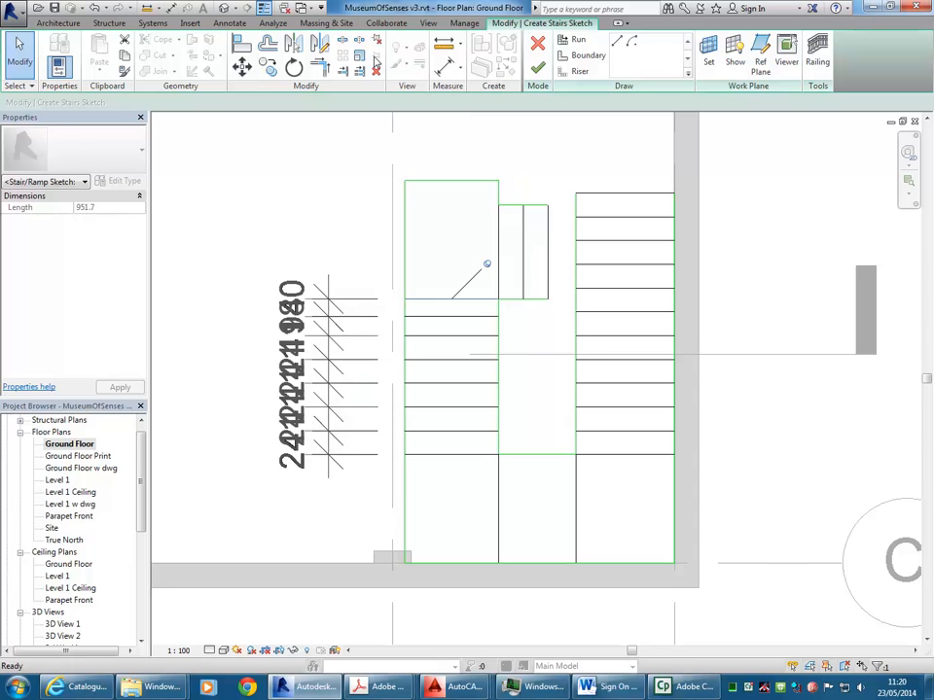
Try the equality constraint on the riser dimension string with both end risers pinned, then undo it
{"action": "left_click", "coordinate": [375, 225]}
{"action": "left_click", "coordinate": [359, 318]}
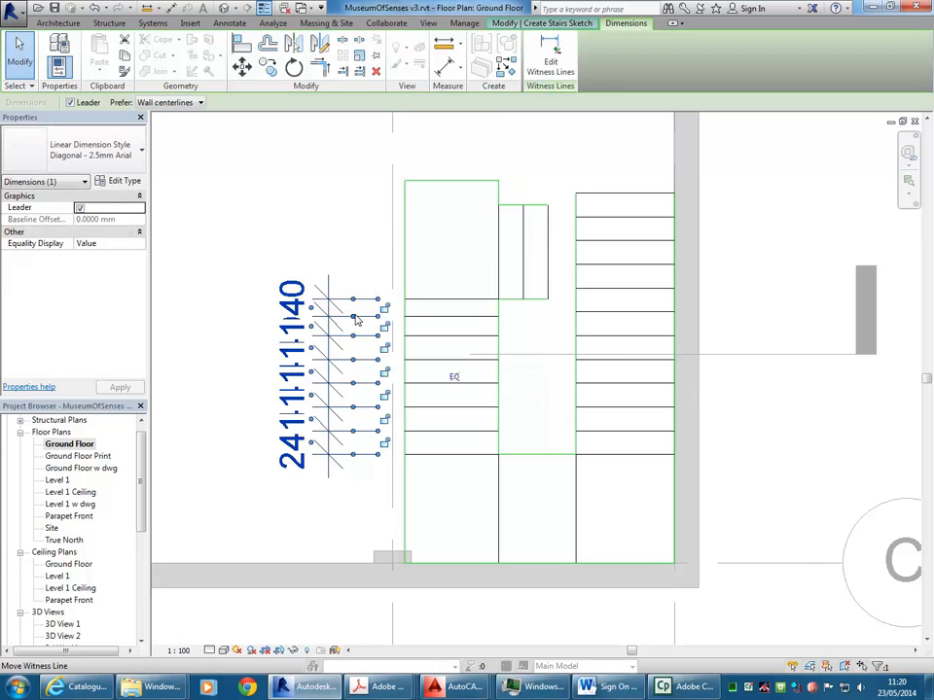
{"action": "left_click", "coordinate": [454, 379]}
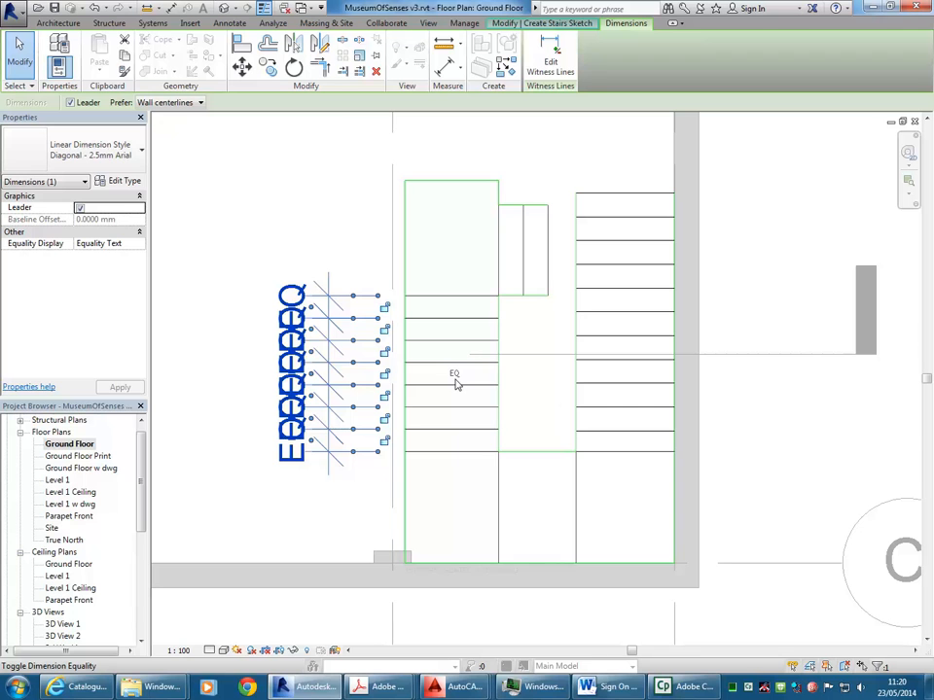
{"action": "left_click", "coordinate": [319, 219]}
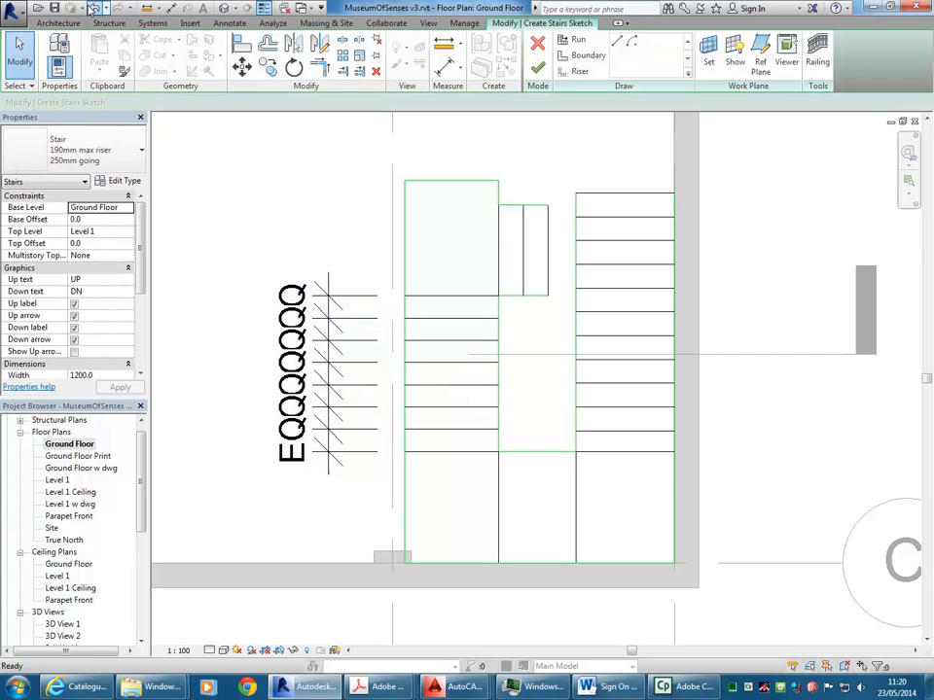
{"action": "left_click", "coordinate": [93, 8]}
Unpin the lowest and the uppermost riser lines of the left flight
{"action": "scroll", "coordinate": [275, 205], "scroll_direction": "up", "scroll_amount": 3}
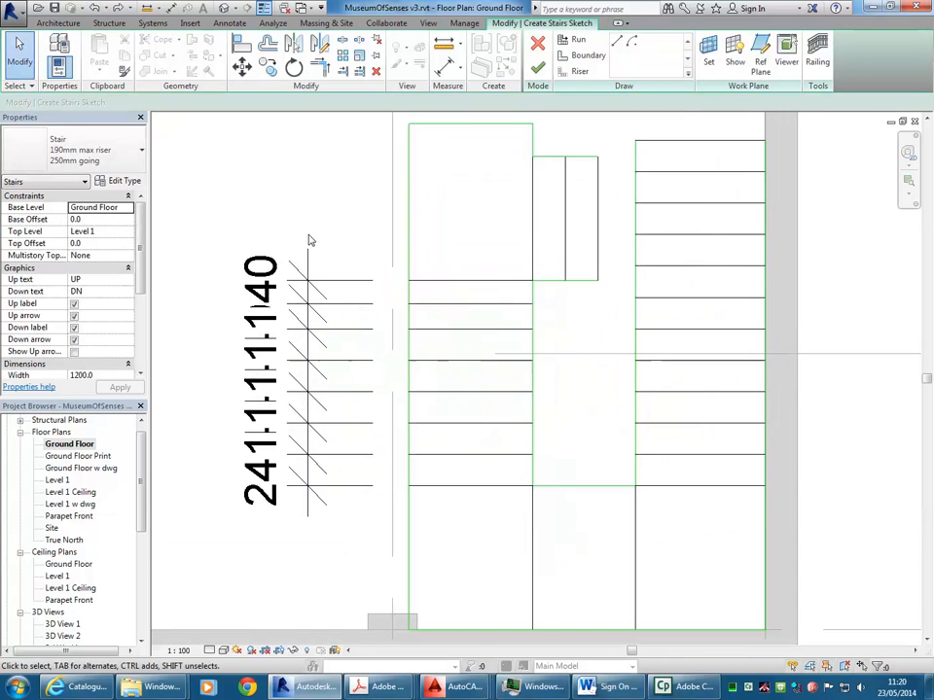
{"action": "scroll", "coordinate": [476, 488], "scroll_direction": "down", "scroll_amount": 2}
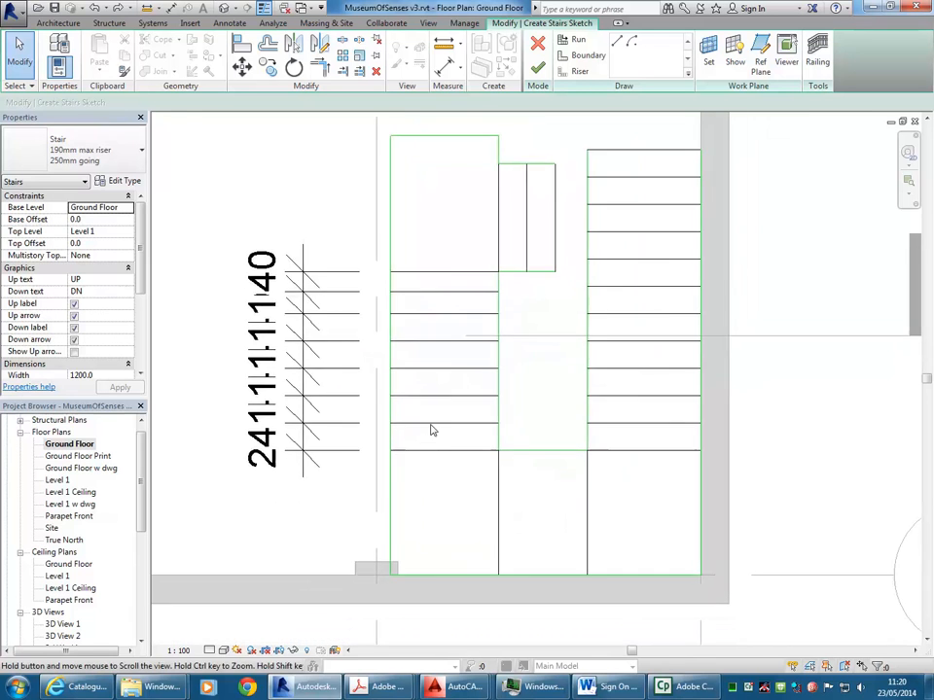
{"action": "left_click", "coordinate": [439, 446]}
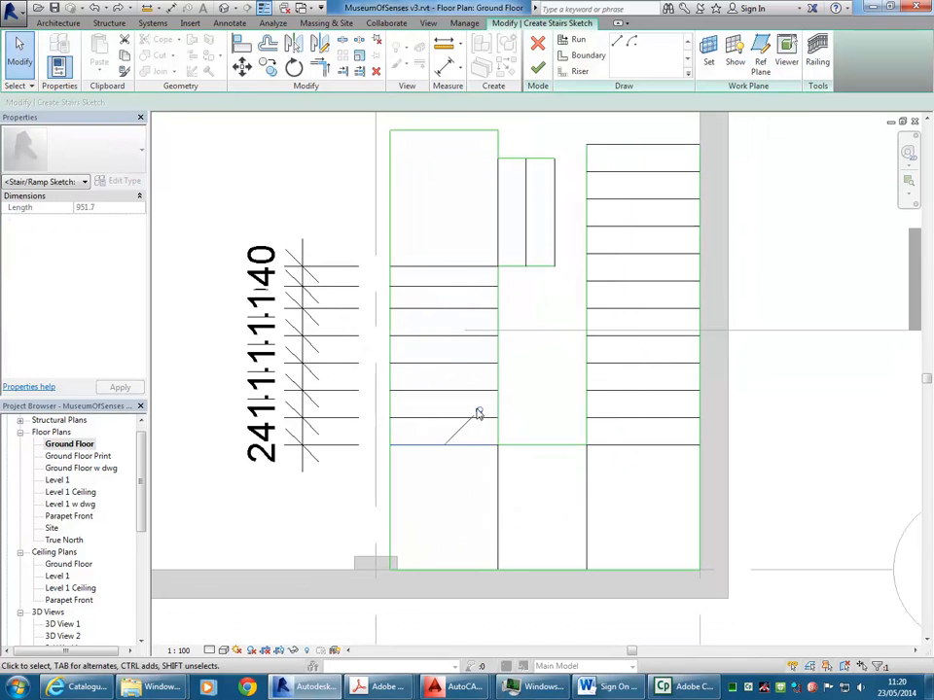
{"action": "mouse_move", "coordinate": [479, 413]}
{"action": "left_mouse_down"}
{"action": "mouse_move", "coordinate": [452, 257]}
{"action": "mouse_move", "coordinate": [450, 267]}
{"action": "left_mouse_up"}
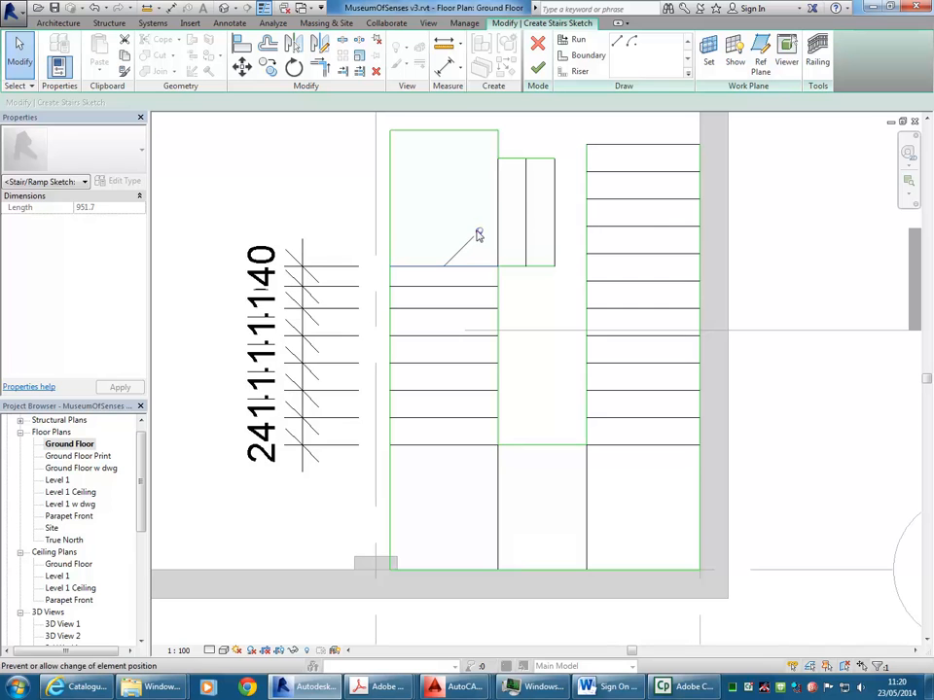
{"action": "left_click", "coordinate": [431, 209]}
Dimension from the stair's bottom boundary to the left flight's lowest riser and lock that dimension
{"action": "mouse_move", "coordinate": [431, 210]}
{"action": "middle_mouse_down"}
{"action": "mouse_move", "coordinate": [437, 229]}
{"action": "mouse_move", "coordinate": [486, 168]}
{"action": "middle_mouse_up"}
{"action": "left_click", "coordinate": [446, 70]}
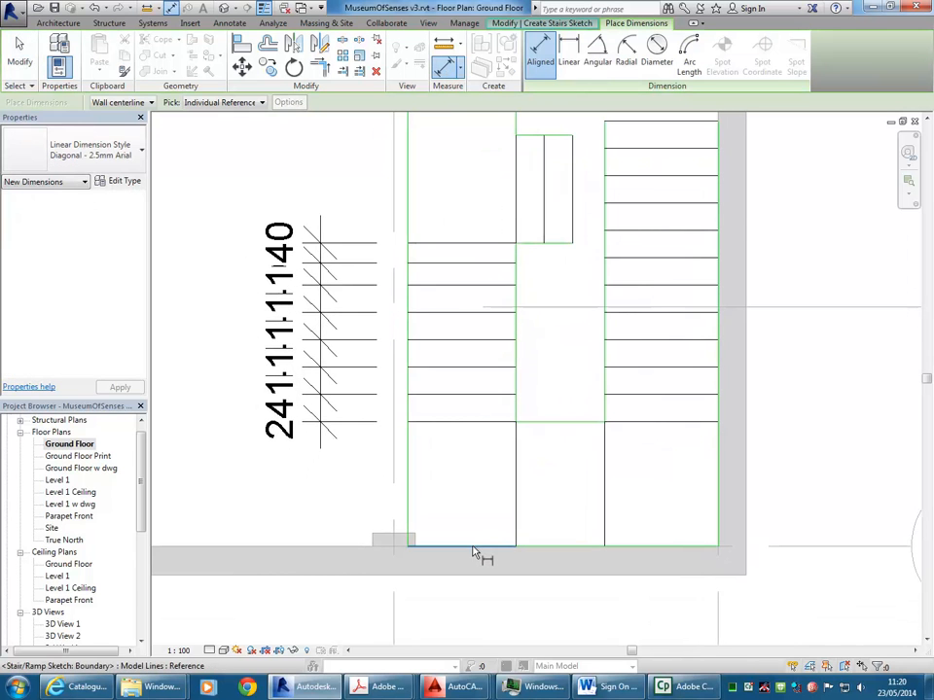
{"action": "left_click", "coordinate": [474, 551]}
{"action": "middle_click_drag", "start_coordinate": [268, 469], "coordinate": [352, 447]}
{"action": "left_click", "coordinate": [330, 450]}
{"action": "scroll", "coordinate": [473, 333], "scroll_direction": "down", "scroll_amount": 1}
{"action": "scroll", "coordinate": [474, 333], "scroll_direction": "down", "scroll_amount": 1}
{"action": "middle_click_drag", "start_coordinate": [522, 235], "coordinate": [503, 273]}
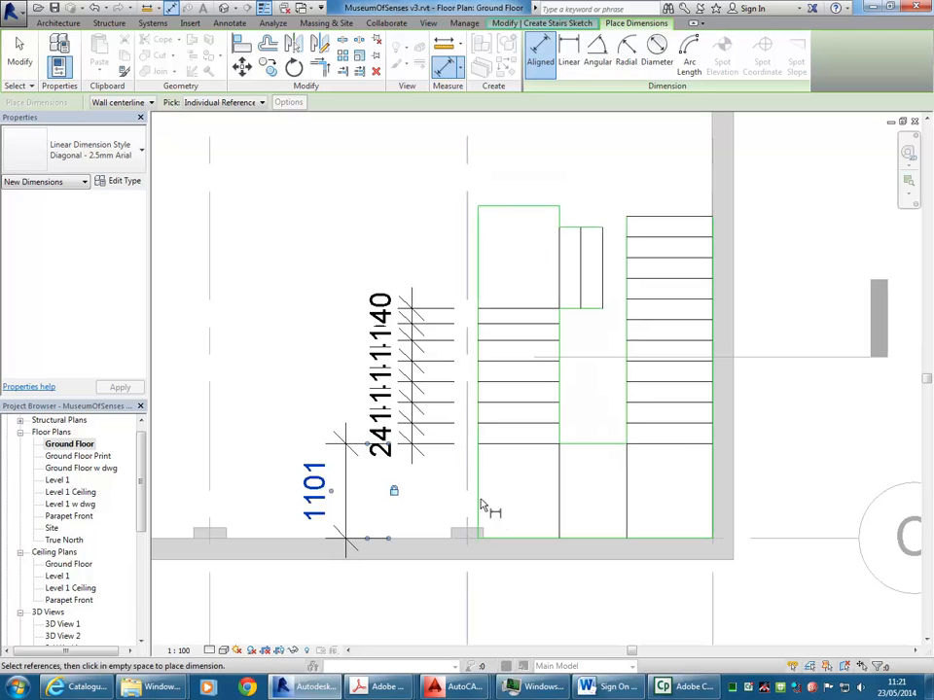
Dimension from the stair's bottom boundary to the left flight's uppermost riser and lock that dimension
{"action": "left_click", "coordinate": [513, 539]}
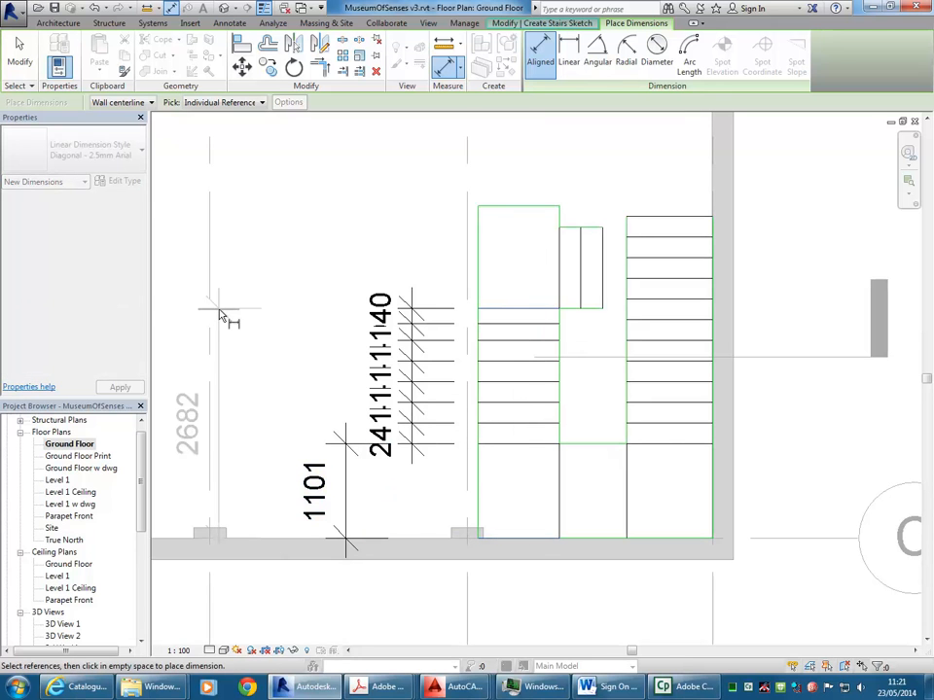
{"action": "left_click", "coordinate": [273, 315]}
{"action": "right_click", "coordinate": [318, 267]}
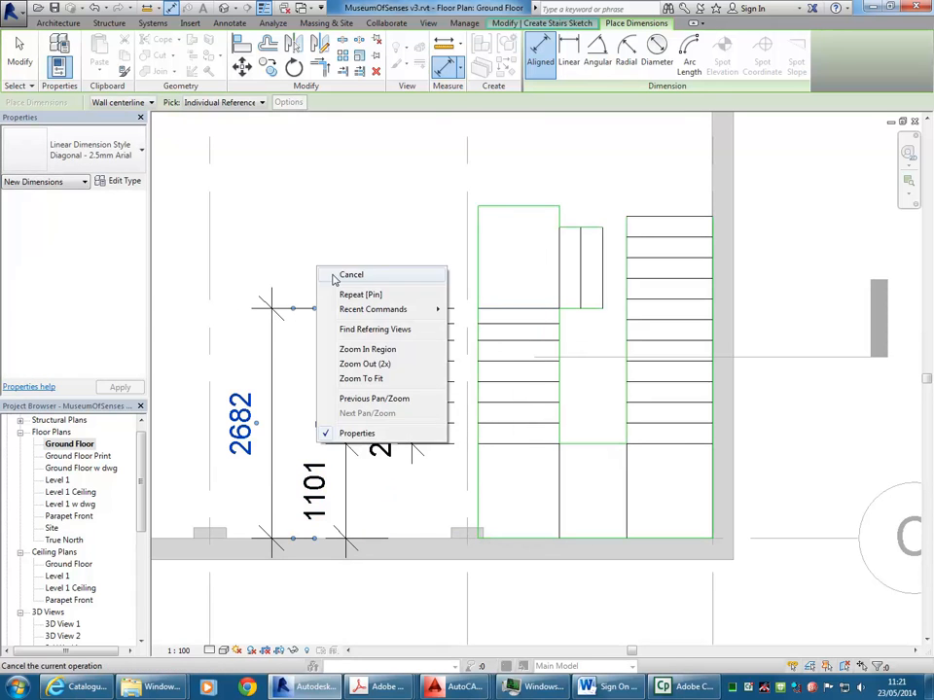
{"action": "left_click", "coordinate": [350, 275]}
Try to equalize the riser dimension string with the two overall dimensions locked, then undo it
{"action": "left_click", "coordinate": [437, 385]}
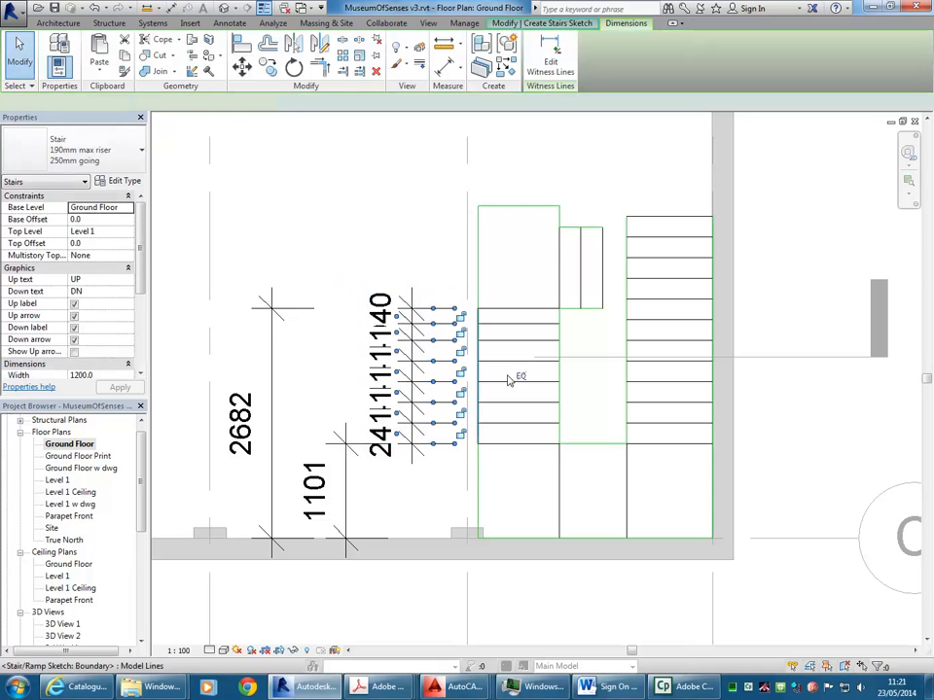
{"action": "left_click", "coordinate": [521, 376]}
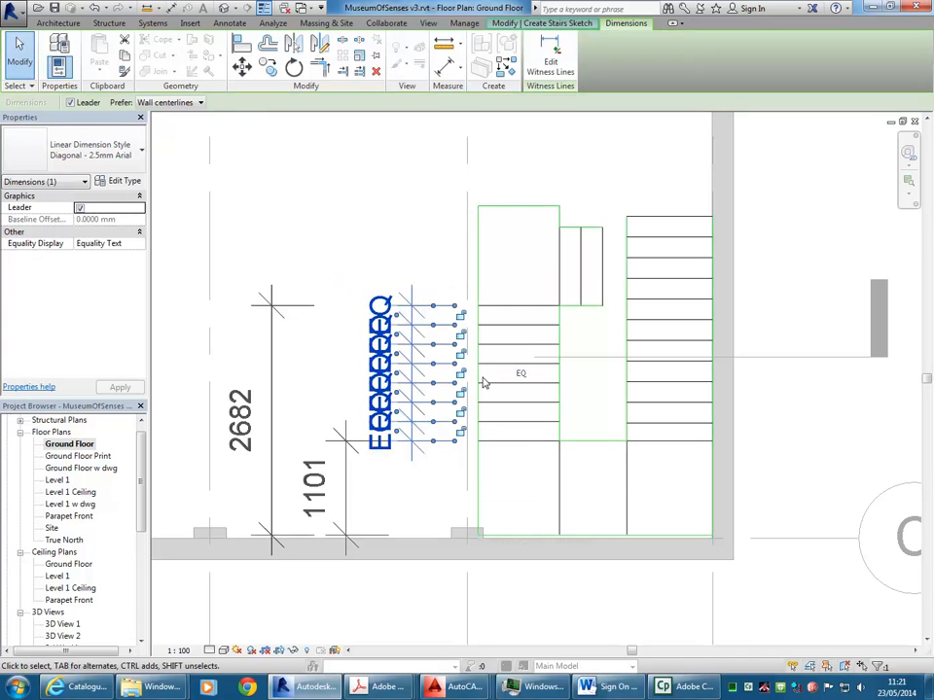
{"action": "left_click", "coordinate": [358, 241]}
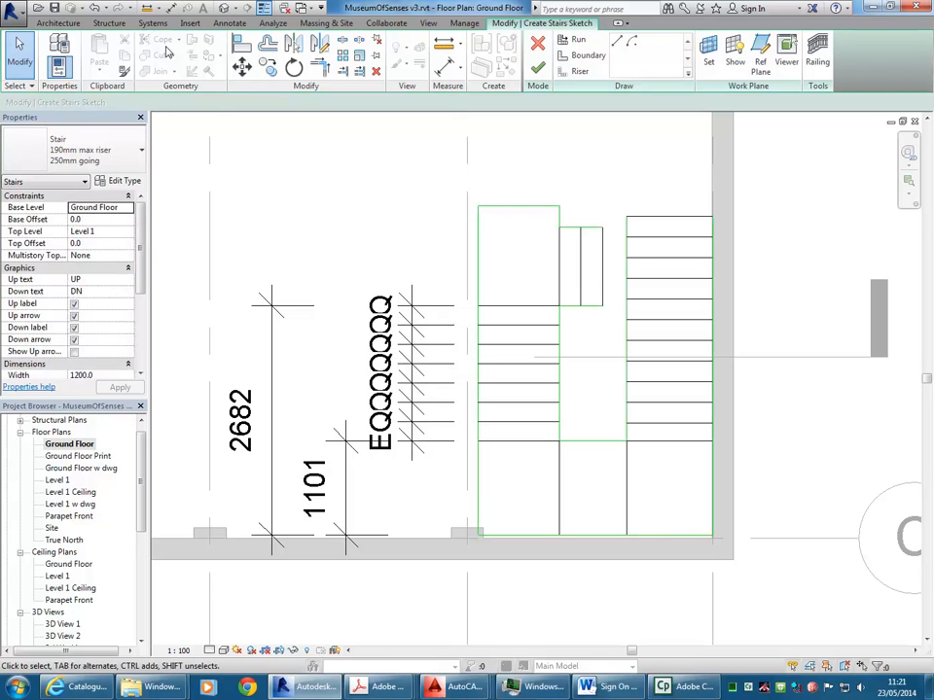
{"action": "left_click", "coordinate": [95, 8]}
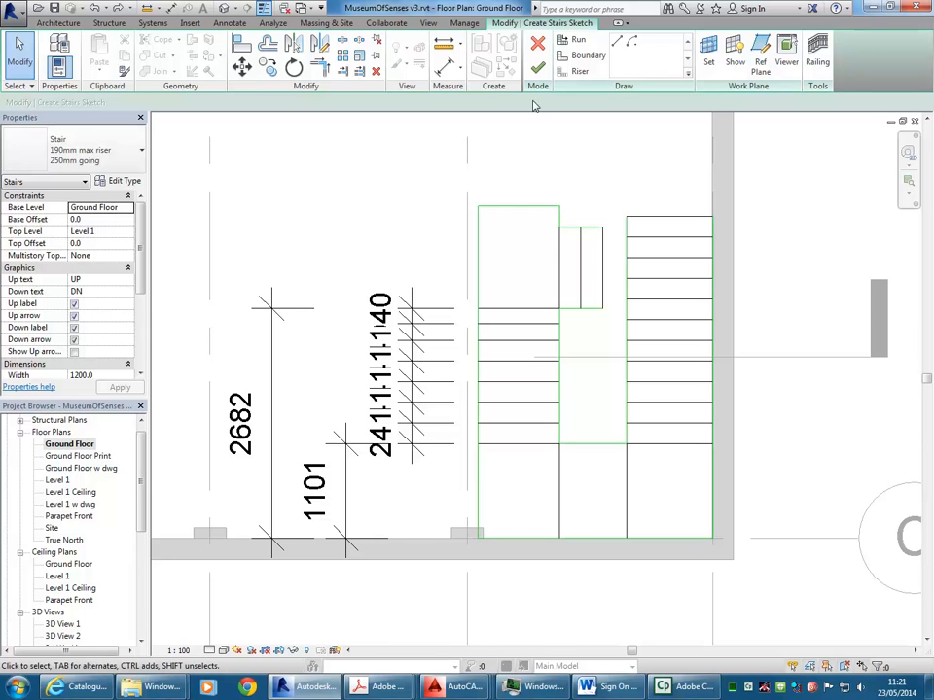
Align the stair's bottom boundary line to the inner face of the lower wall and lock the alignment
{"action": "left_click", "coordinate": [237, 48]}
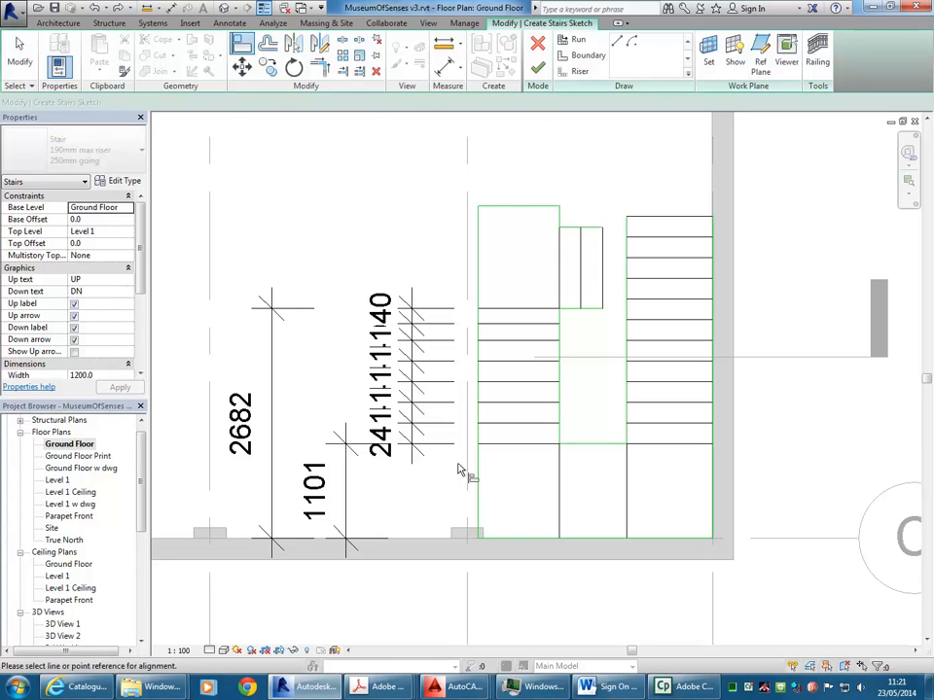
{"action": "left_click", "coordinate": [418, 544]}
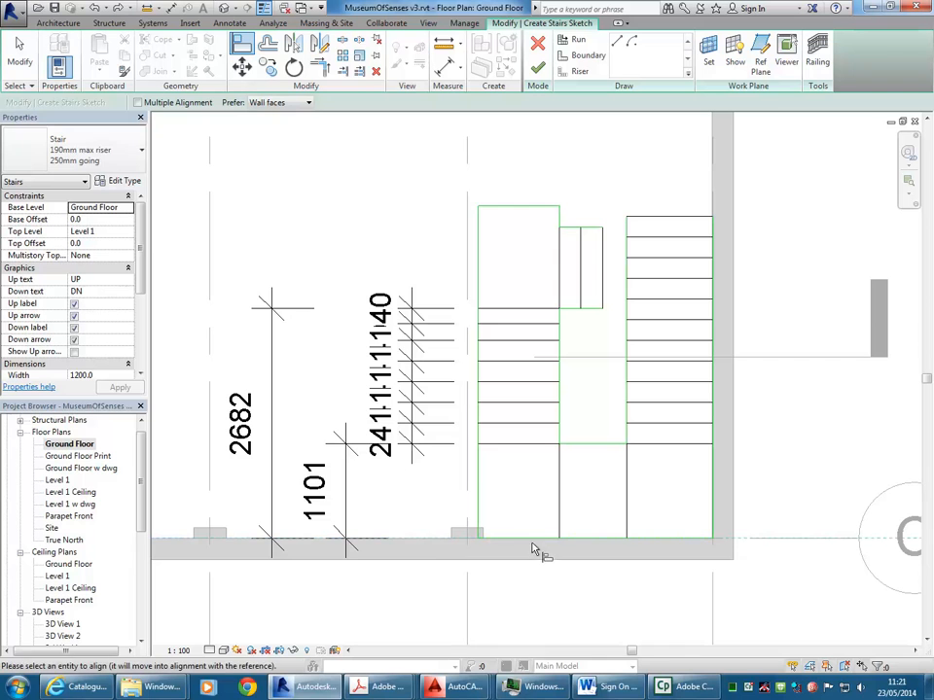
{"action": "left_click", "coordinate": [523, 545]}
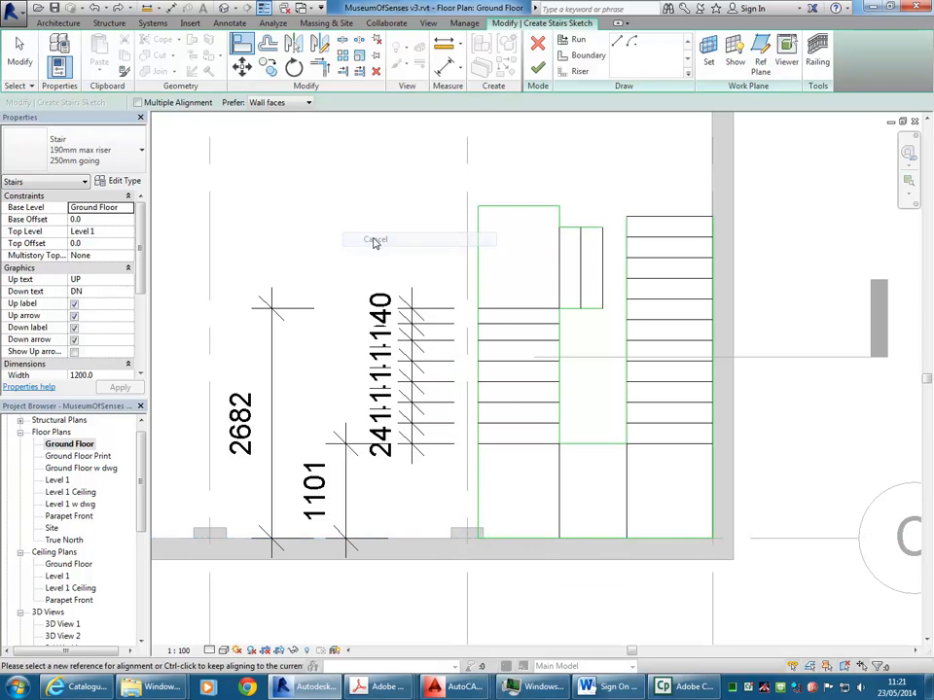
{"action": "key", "text": "Escape"}
Apply the equality constraint to the left flight's riser dimension string so that all treads are evenly spaced
{"action": "left_click", "coordinate": [427, 374]}
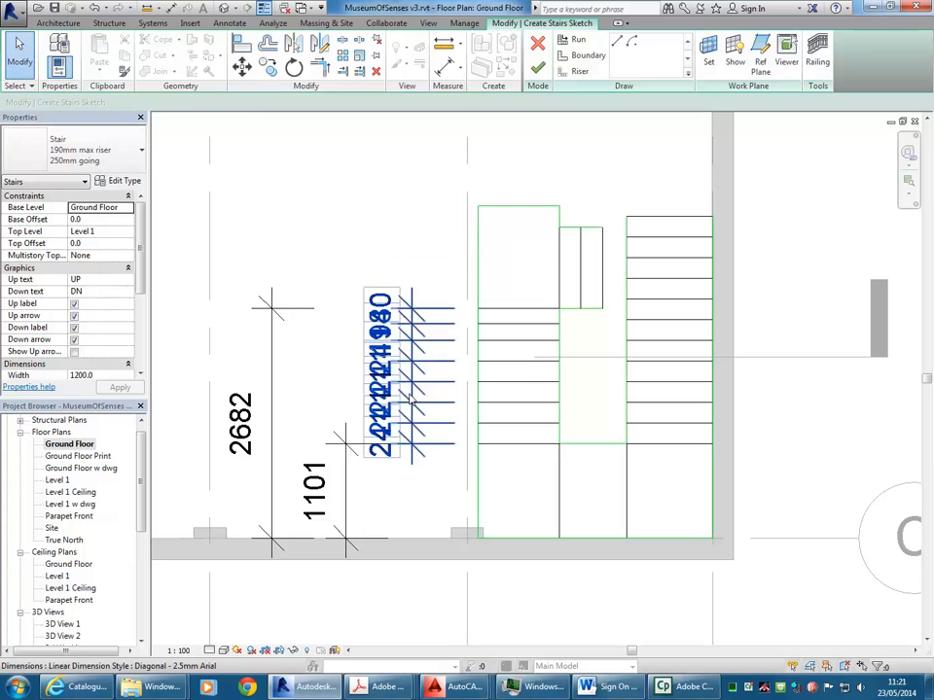
{"action": "left_click", "coordinate": [520, 375]}
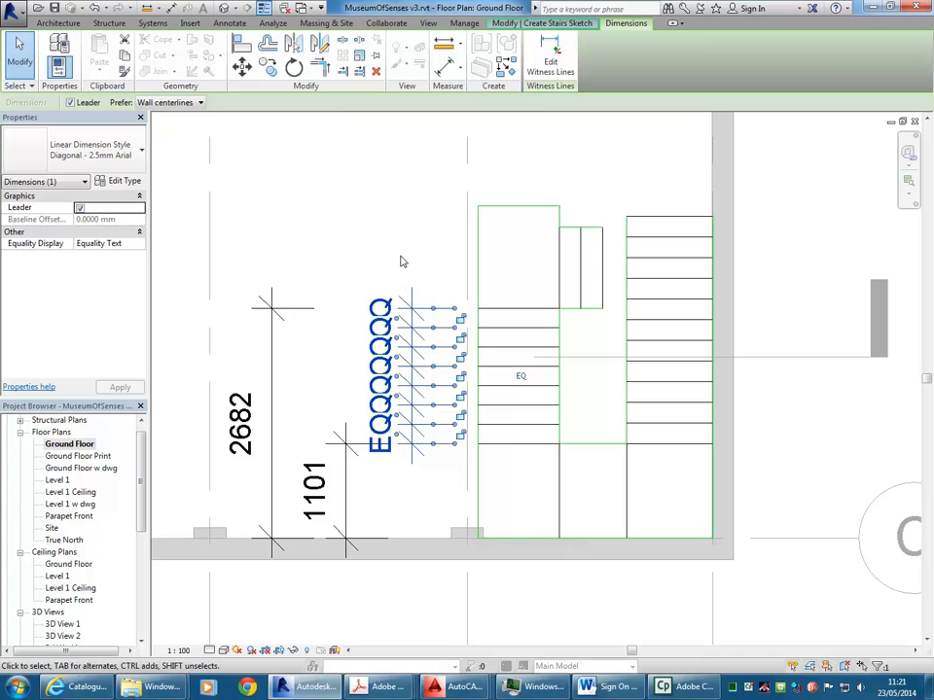
Check the spacing on either side of a middle riser in the left flight
{"action": "key", "text": "Escape"}
{"action": "scroll", "coordinate": [520, 335], "scroll_direction": "up", "scroll_amount": 2}
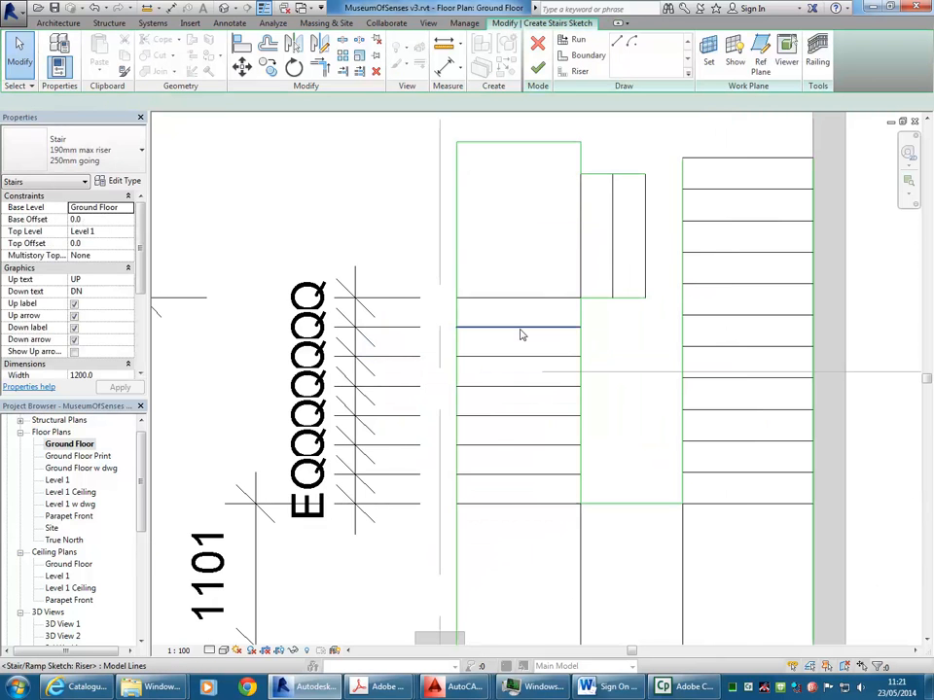
{"action": "left_click", "coordinate": [520, 330]}
{"action": "left_click_drag", "start_coordinate": [520, 334], "coordinate": [527, 388]}
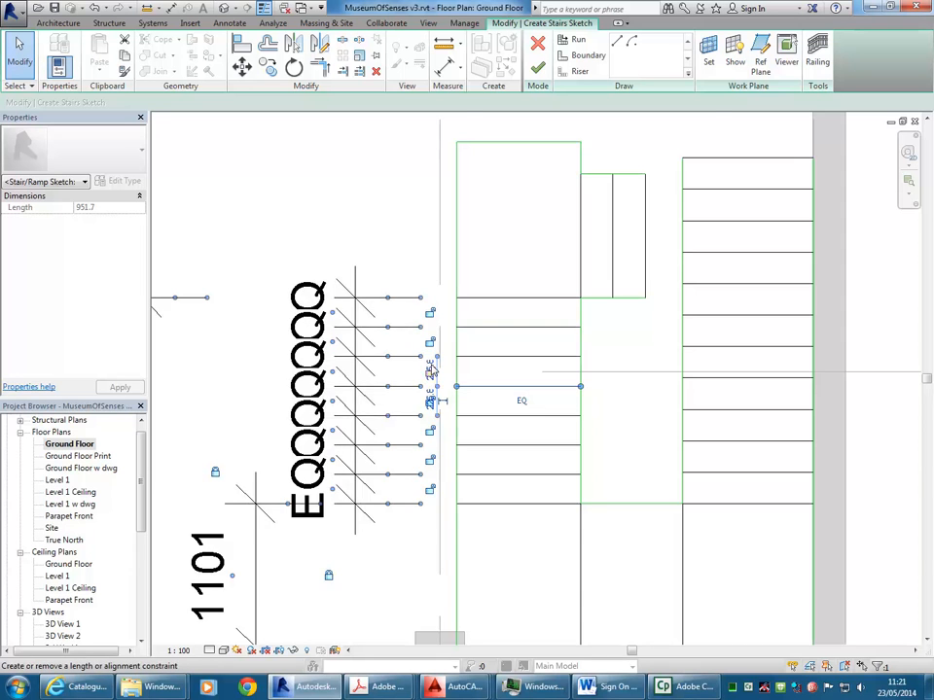
{"action": "scroll", "coordinate": [431, 367], "scroll_direction": "up", "scroll_amount": 5}
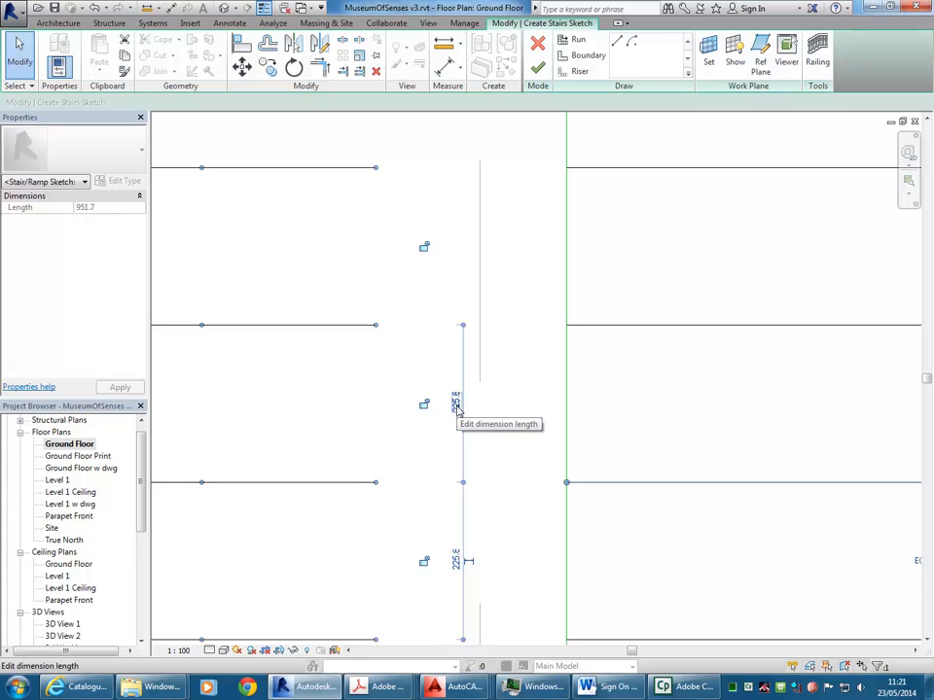
{"action": "left_click", "coordinate": [306, 408]}
{"action": "scroll", "coordinate": [306, 409], "scroll_direction": "down", "scroll_amount": 5}
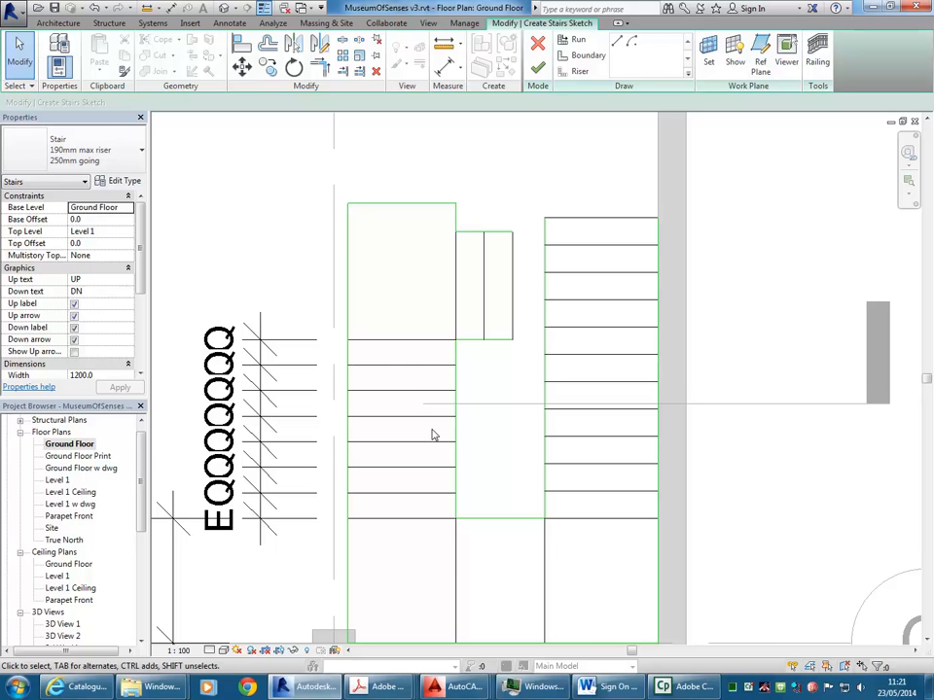
Finish the stair sketch, dismiss the riser warning and deselect the stair
{"action": "scroll", "coordinate": [416, 292], "scroll_direction": "down", "scroll_amount": 2}
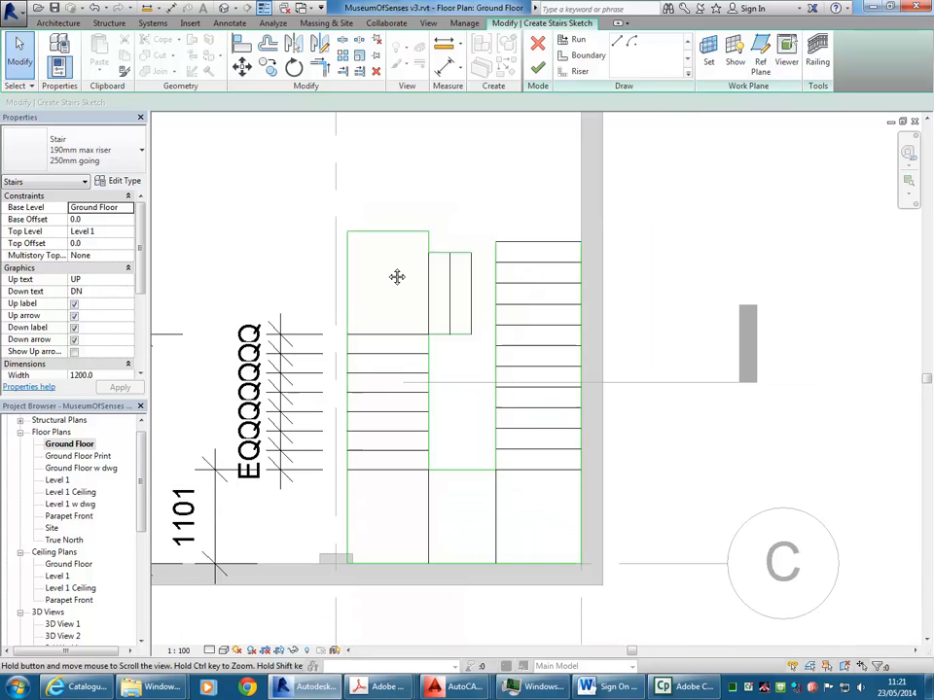
{"action": "left_click", "coordinate": [538, 70]}
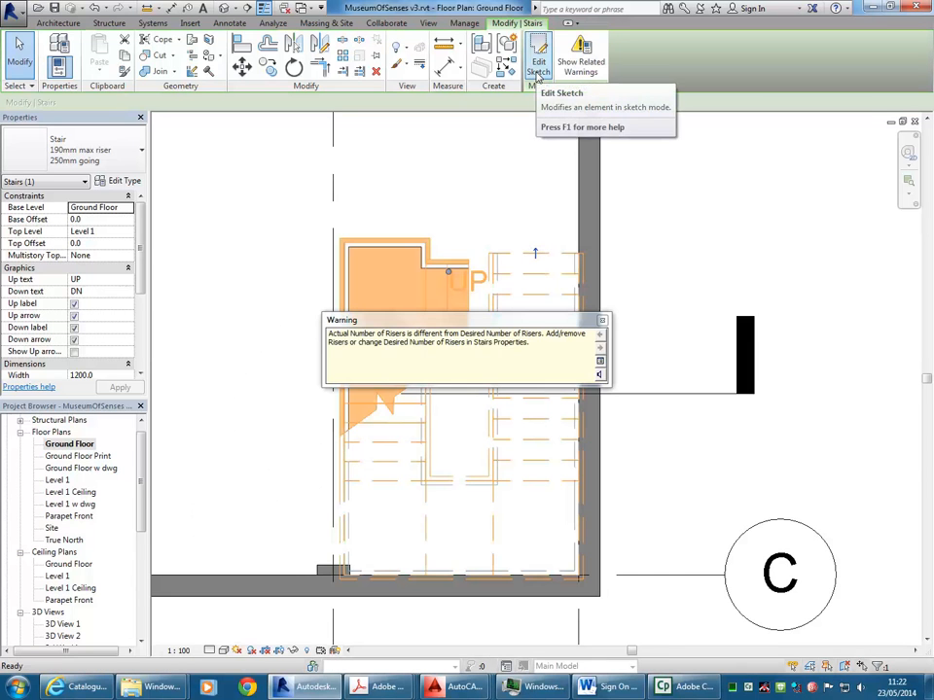
{"action": "left_click", "coordinate": [428, 190]}
Open the {3D} view on the building corner that holds the stair and display it in wireframe
{"action": "scroll", "coordinate": [420, 234], "scroll_direction": "down", "scroll_amount": 2}
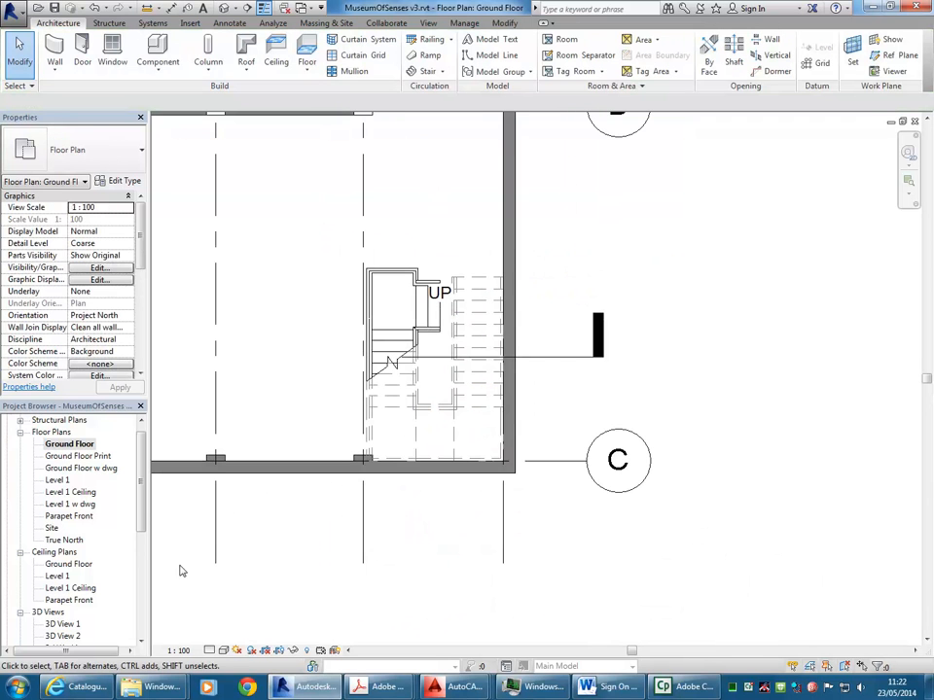
{"action": "left_click_drag", "start_coordinate": [144, 504], "coordinate": [98, 575]}
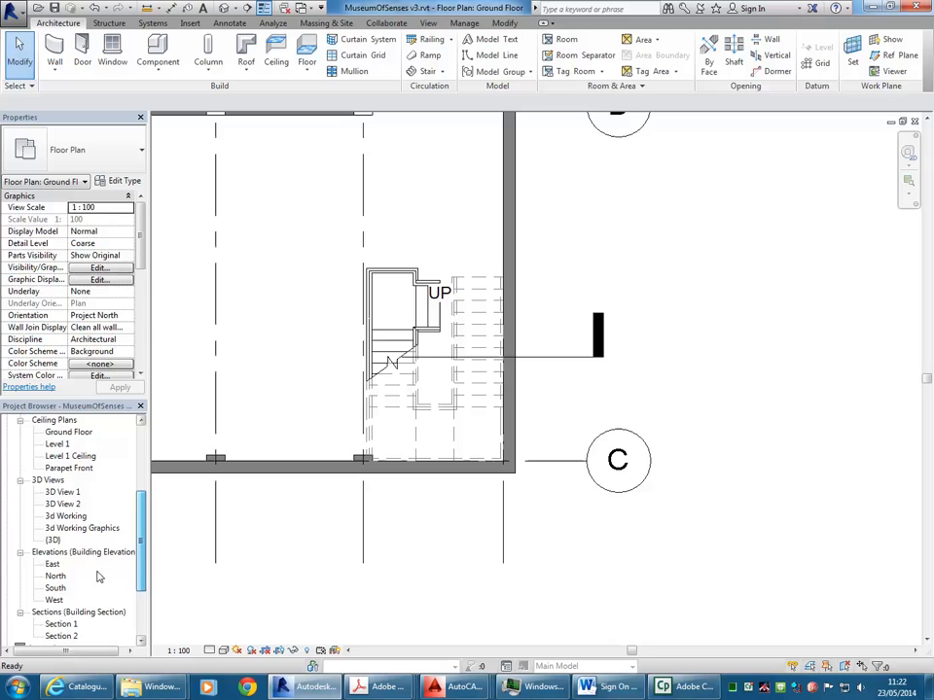
{"action": "double_click", "coordinate": [53, 540]}
{"action": "middle_click_drag", "start_coordinate": [400, 327], "coordinate": [851, 352]}
{"action": "middle_click_drag", "start_coordinate": [189, 385], "coordinate": [521, 332]}
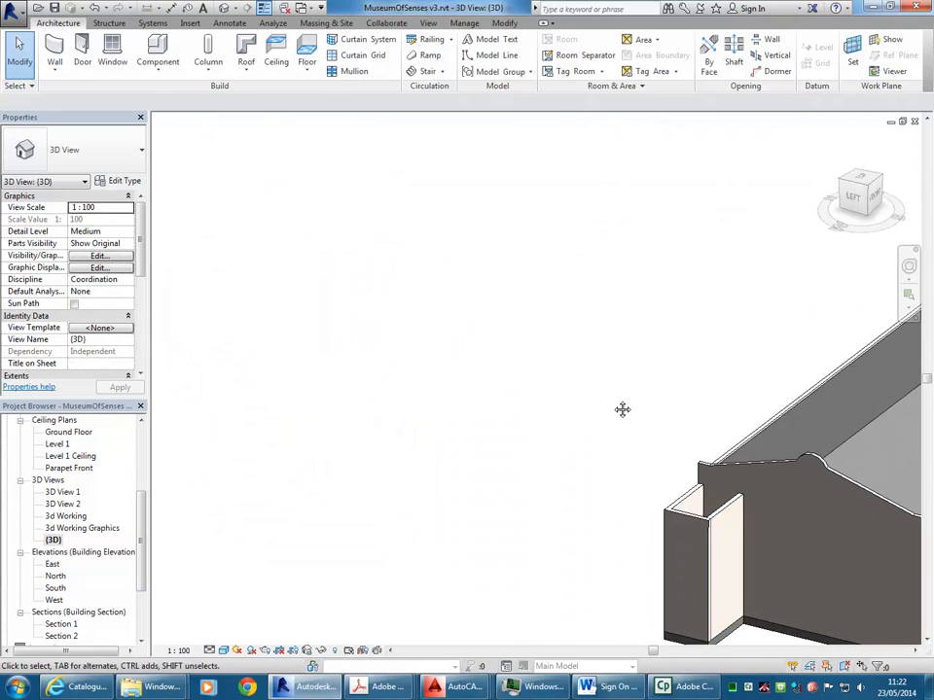
{"action": "middle_click_drag", "start_coordinate": [621, 408], "coordinate": [419, 366]}
{"action": "mouse_move", "coordinate": [723, 415]}
{"action": "middle_mouse_down", "text": "shift"}
{"action": "mouse_move", "coordinate": [452, 367]}
{"action": "mouse_move", "coordinate": [296, 558]}
{"action": "mouse_move", "coordinate": [422, 457]}
{"action": "middle_mouse_up", "text": "shift"}
{"action": "scroll", "coordinate": [406, 433], "scroll_direction": "up", "scroll_amount": 2}
{"action": "key", "text": "w"}
{"action": "key", "text": "f"}
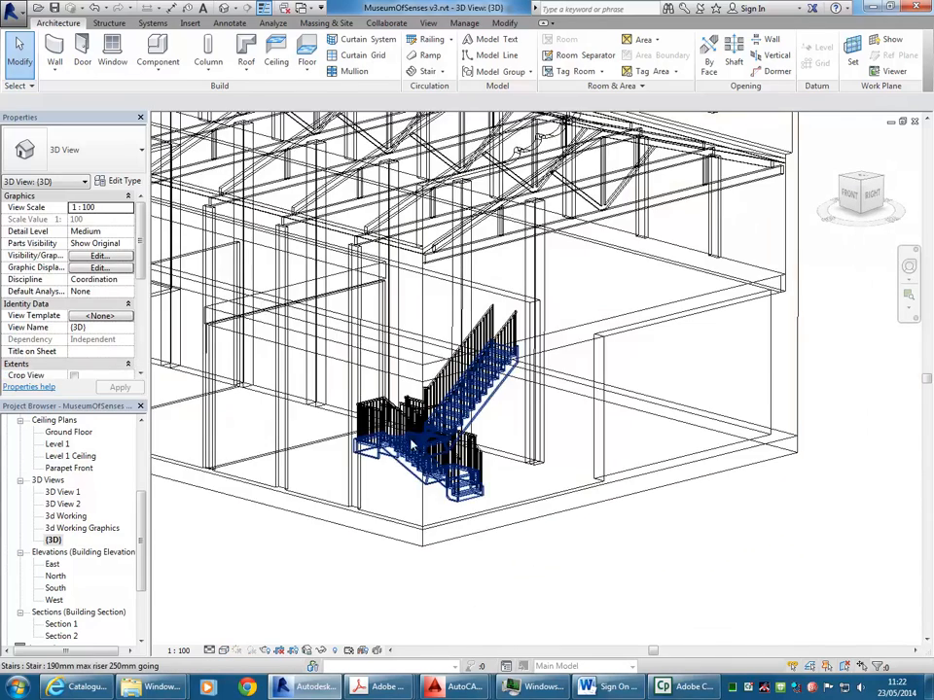
Delete both 1100mm railings from the stair
{"action": "scroll", "coordinate": [406, 433], "scroll_direction": "up", "scroll_amount": 2}
{"action": "middle_click_drag", "start_coordinate": [530, 407], "coordinate": [534, 404]}
{"action": "scroll", "coordinate": [534, 405], "scroll_direction": "up", "scroll_amount": 3}
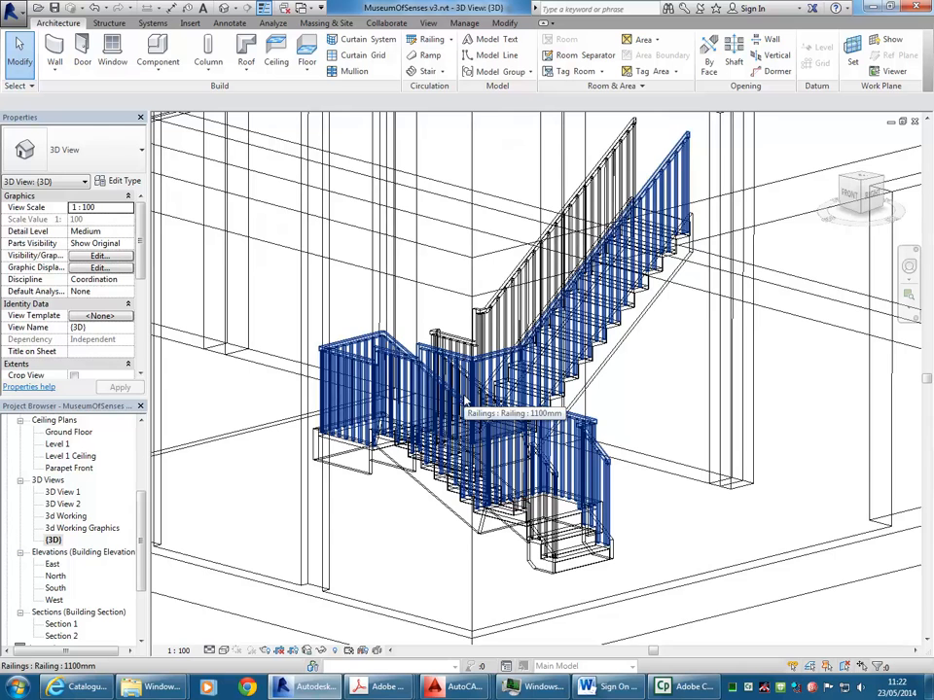
{"action": "left_click", "coordinate": [460, 367]}
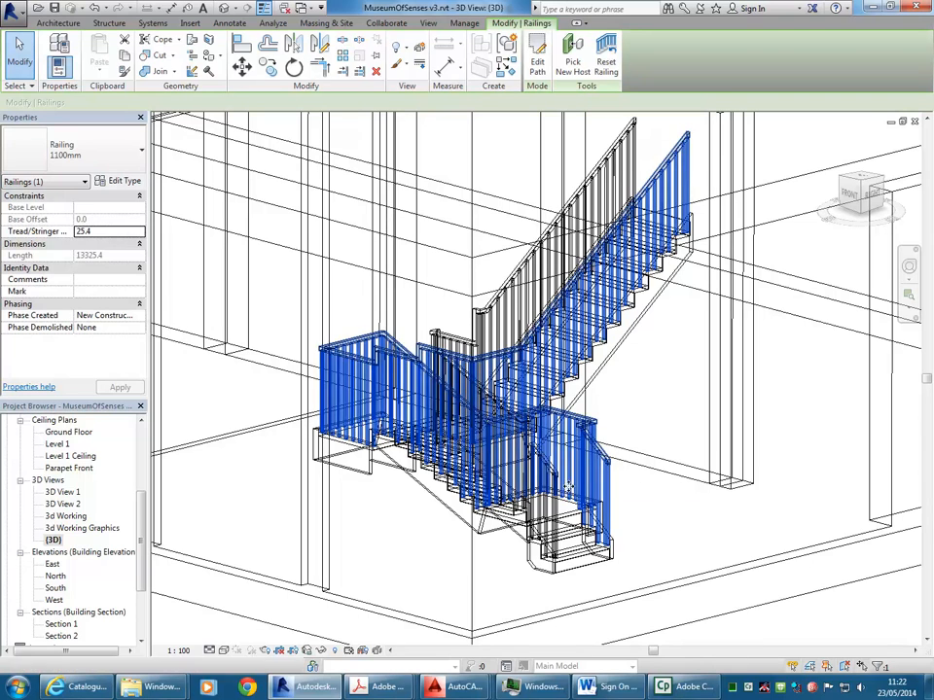
{"action": "key", "text": "Escape"}
{"action": "left_click", "coordinate": [494, 311]}
{"action": "key", "text": "Delete"}
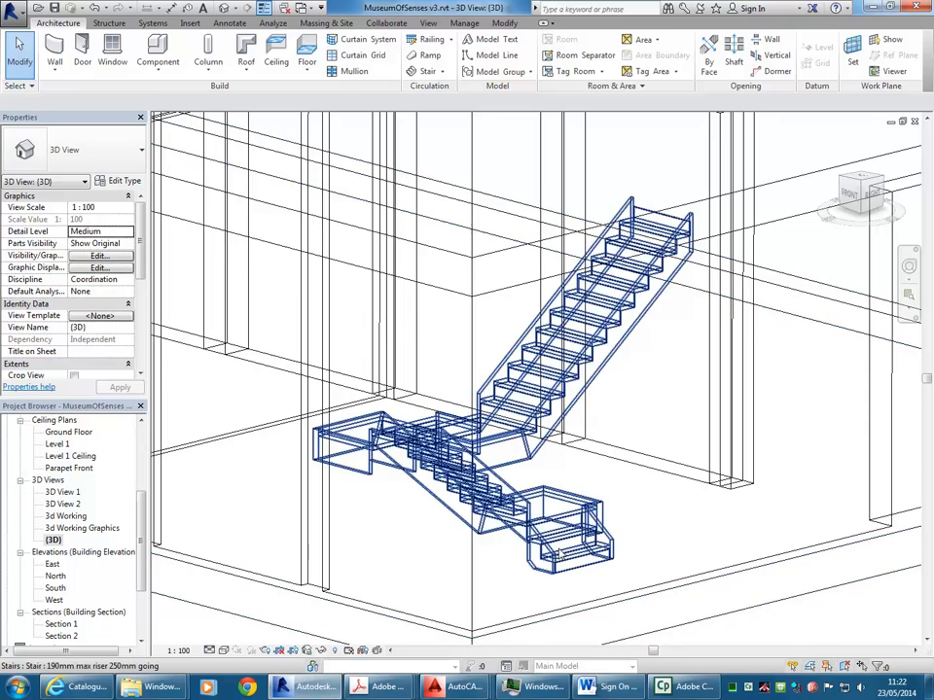
Change the stair's type to Monolithic Stair and deselect it
{"action": "left_click", "coordinate": [556, 555]}
{"action": "scroll", "coordinate": [545, 545], "scroll_direction": "up", "scroll_amount": 2}
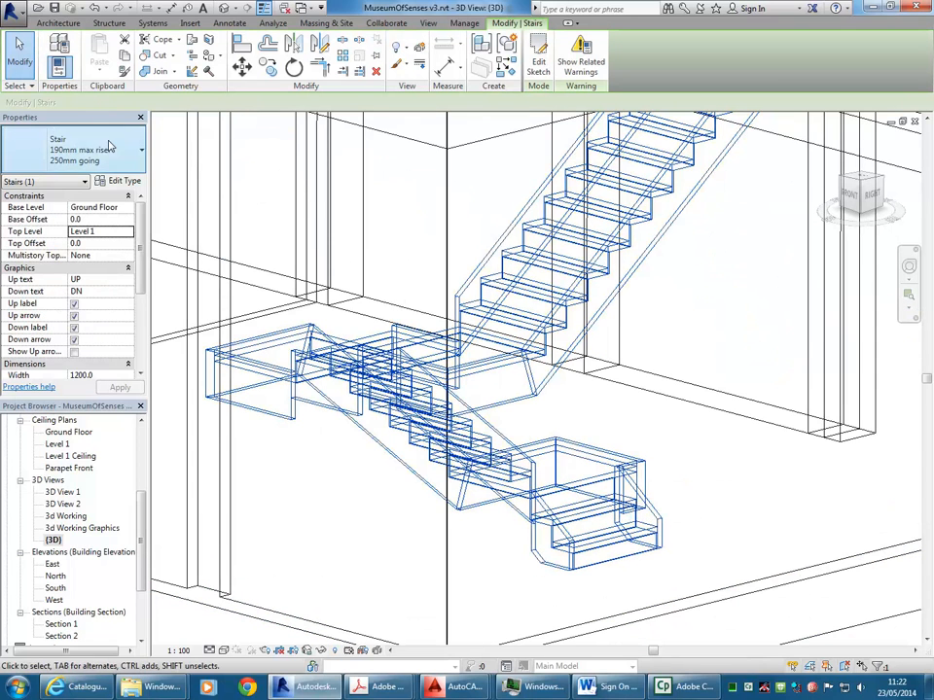
{"action": "left_click", "coordinate": [69, 152]}
{"action": "left_click", "coordinate": [54, 241]}
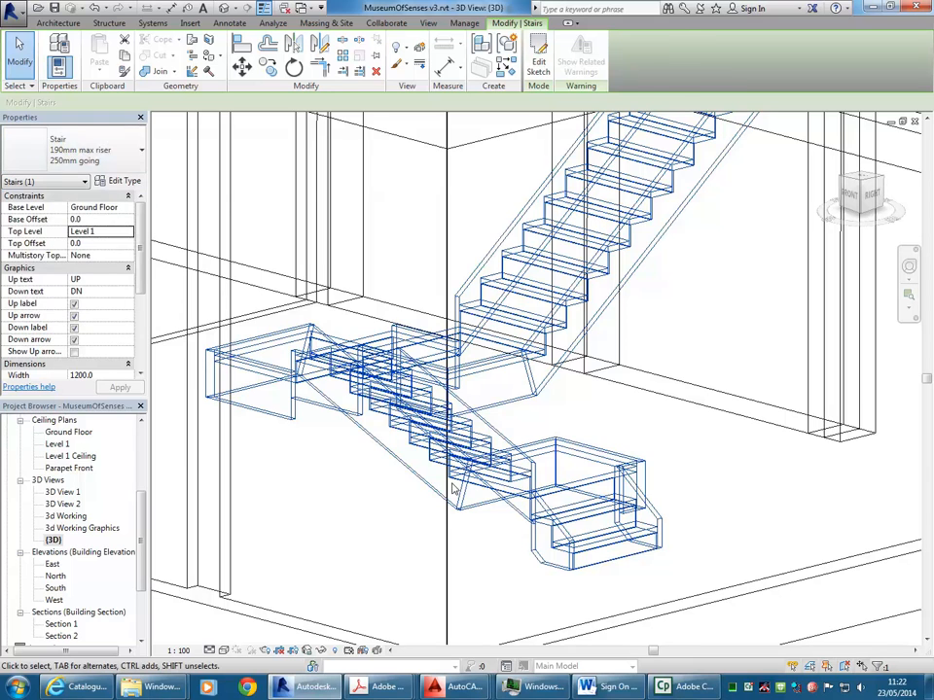
{"action": "left_click", "coordinate": [690, 466]}
Examine the monolithic stair's lower steps, landings and upper flight in the 3D view
{"action": "scroll", "coordinate": [690, 464], "scroll_direction": "down", "scroll_amount": 2}
{"action": "middle_click_drag", "start_coordinate": [690, 465], "coordinate": [650, 459]}
{"action": "scroll", "coordinate": [576, 523], "scroll_direction": "up", "scroll_amount": 3}
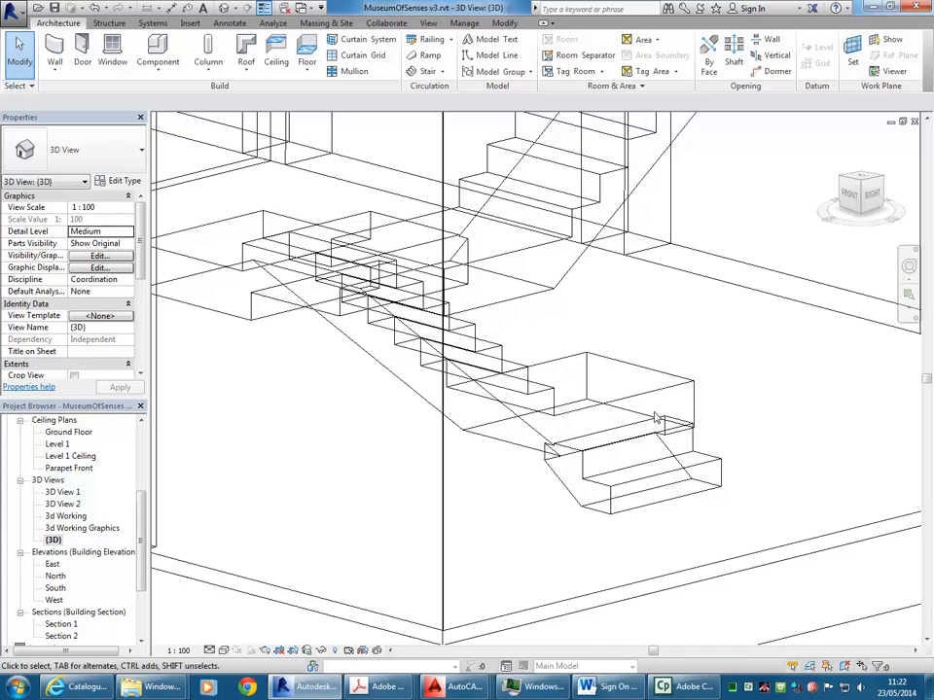
{"action": "scroll", "coordinate": [602, 286], "scroll_direction": "down", "scroll_amount": 2}
{"action": "middle_click_drag", "start_coordinate": [608, 288], "coordinate": [470, 452]}
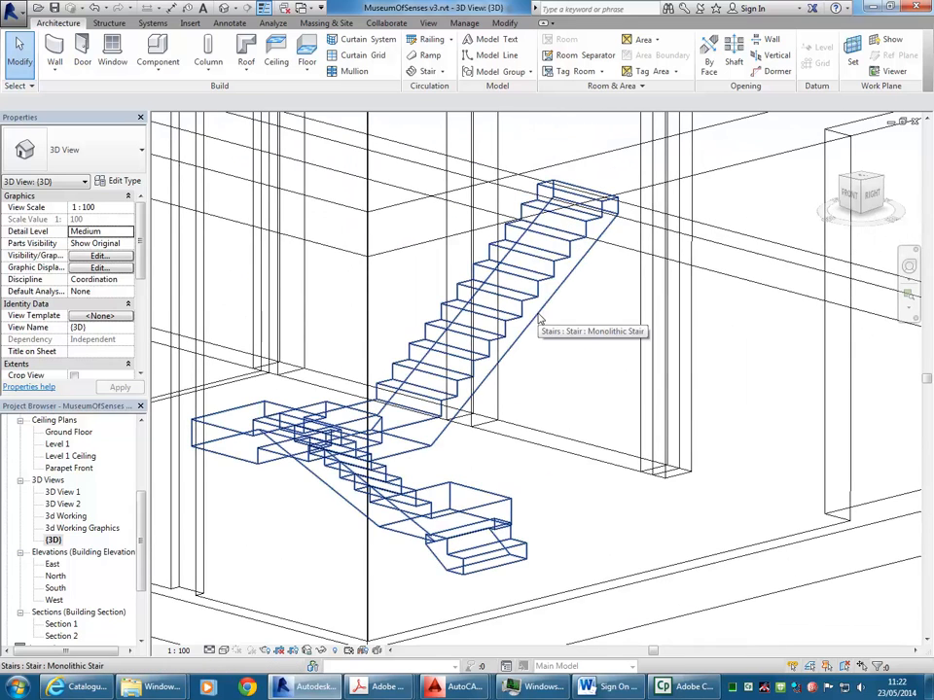
{"action": "left_click", "coordinate": [494, 569]}
{"action": "scroll", "coordinate": [408, 580], "scroll_direction": "up", "scroll_amount": 2}
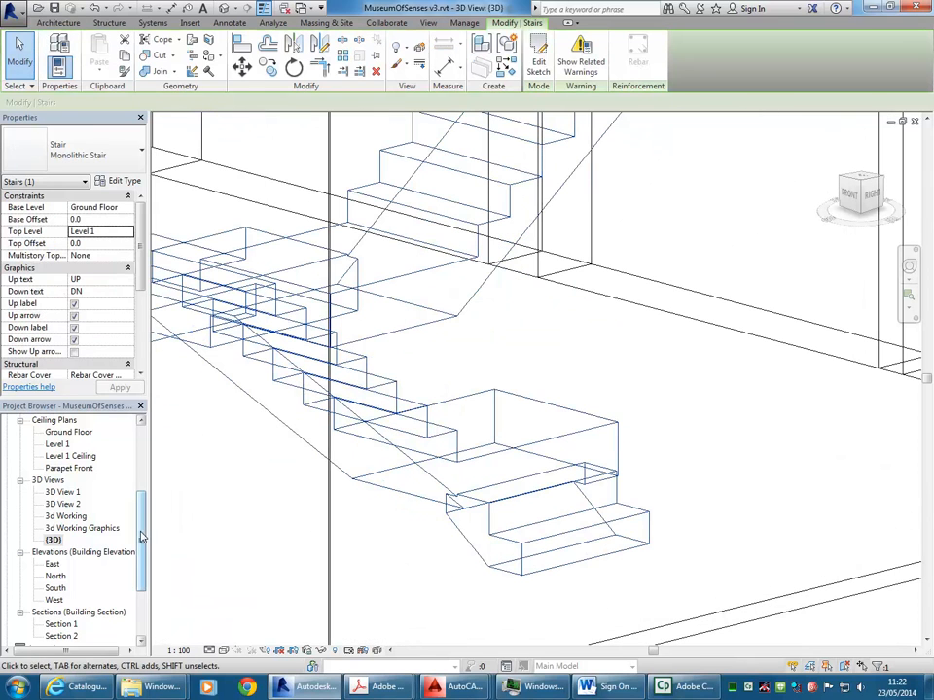
Return to the Ground Floor plan, look over the monolithic stair there and deselect it
{"action": "key", "text": "Escape"}
{"action": "scroll", "coordinate": [141, 536], "scroll_direction": "up", "scroll_amount": 4}
{"action": "double_click", "coordinate": [78, 457]}
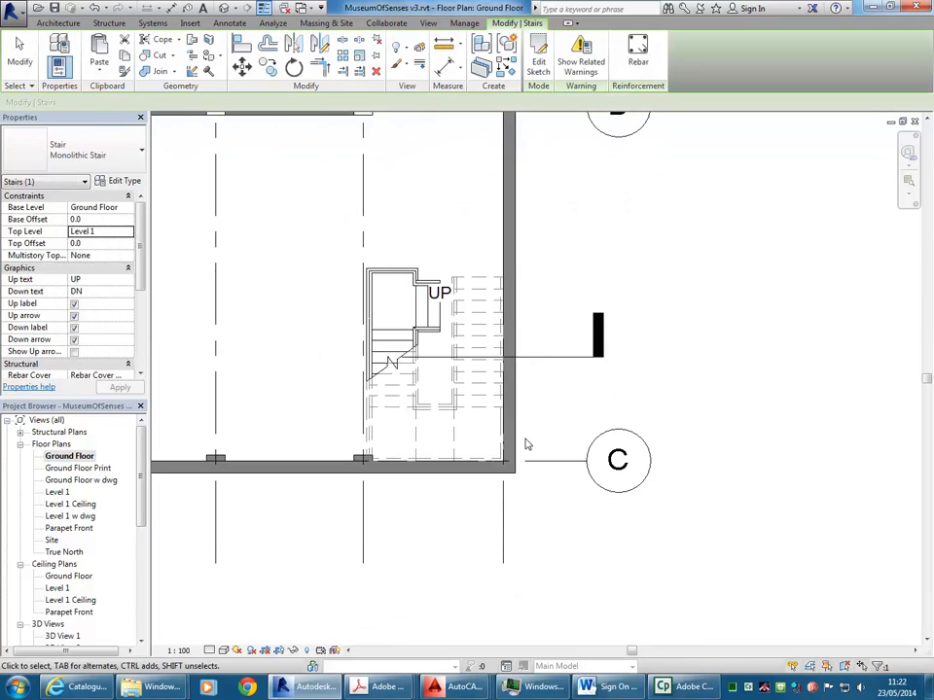
{"action": "scroll", "coordinate": [389, 333], "scroll_direction": "up", "scroll_amount": 6}
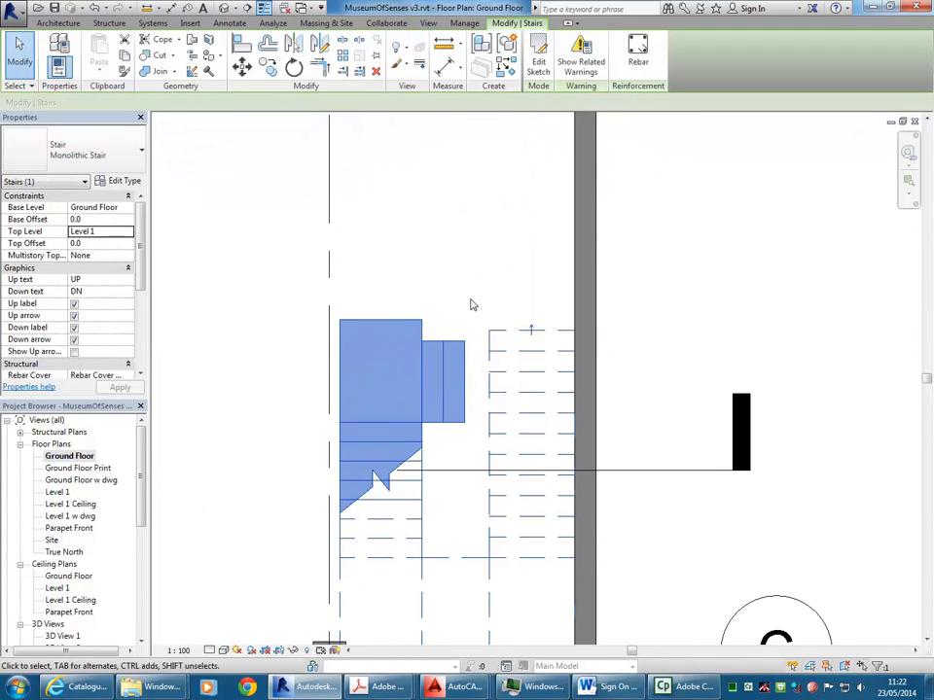
{"action": "left_click", "coordinate": [345, 271]}
Open the Ground Floor w dwg plan at the stair's upper landing
{"action": "left_click", "coordinate": [70, 456]}
{"action": "double_click", "coordinate": [73, 480]}
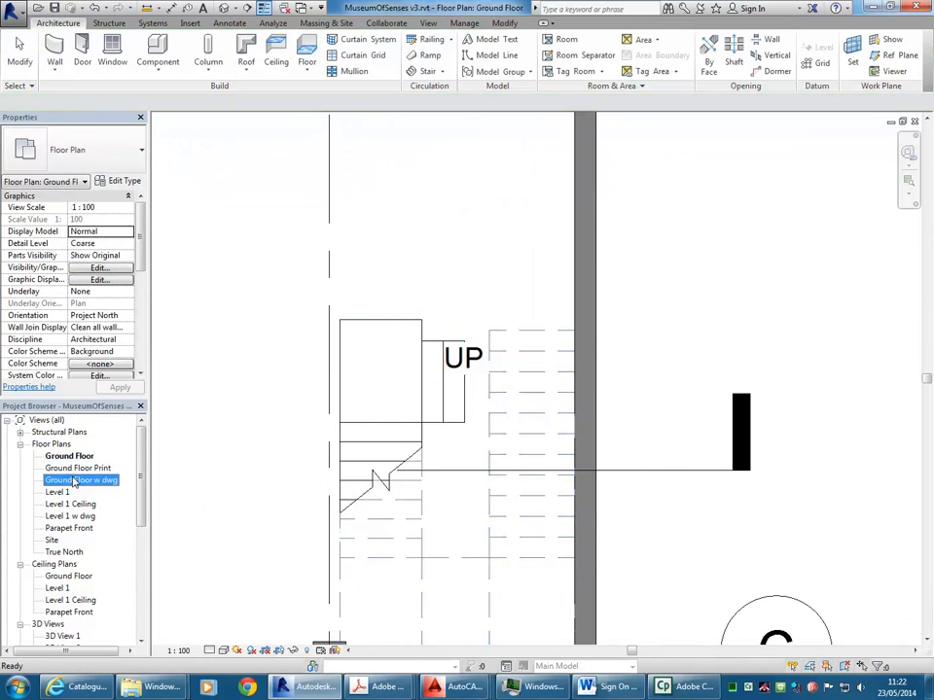
{"action": "scroll", "coordinate": [451, 289], "scroll_direction": "down", "scroll_amount": 3}
{"action": "scroll", "coordinate": [398, 264], "scroll_direction": "up", "scroll_amount": 2}
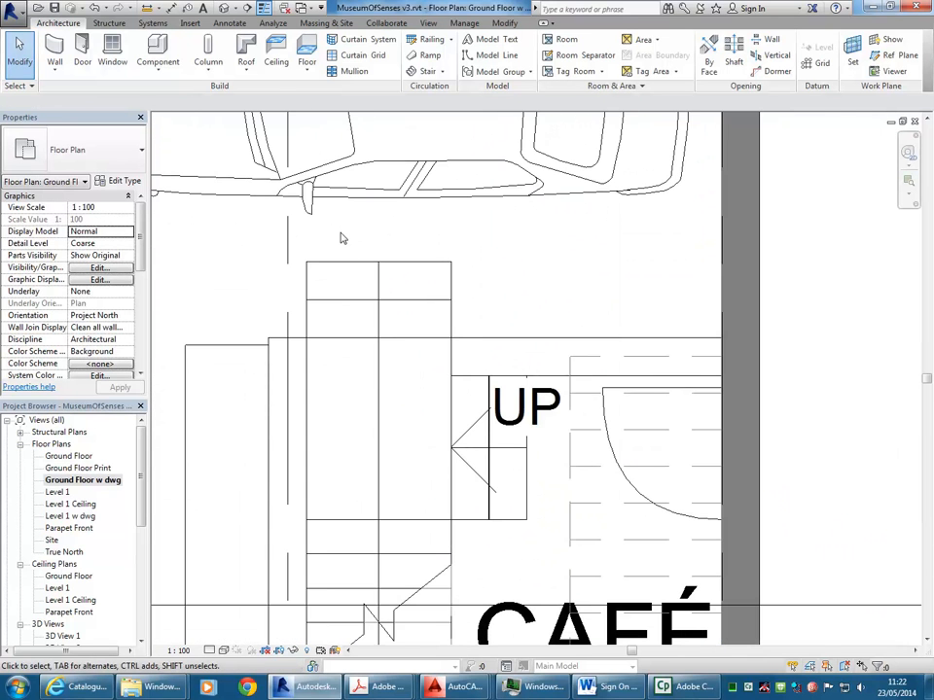
{"action": "scroll", "coordinate": [340, 239], "scroll_direction": "up", "scroll_amount": 1}
{"action": "middle_click_drag", "start_coordinate": [340, 238], "coordinate": [381, 271]}
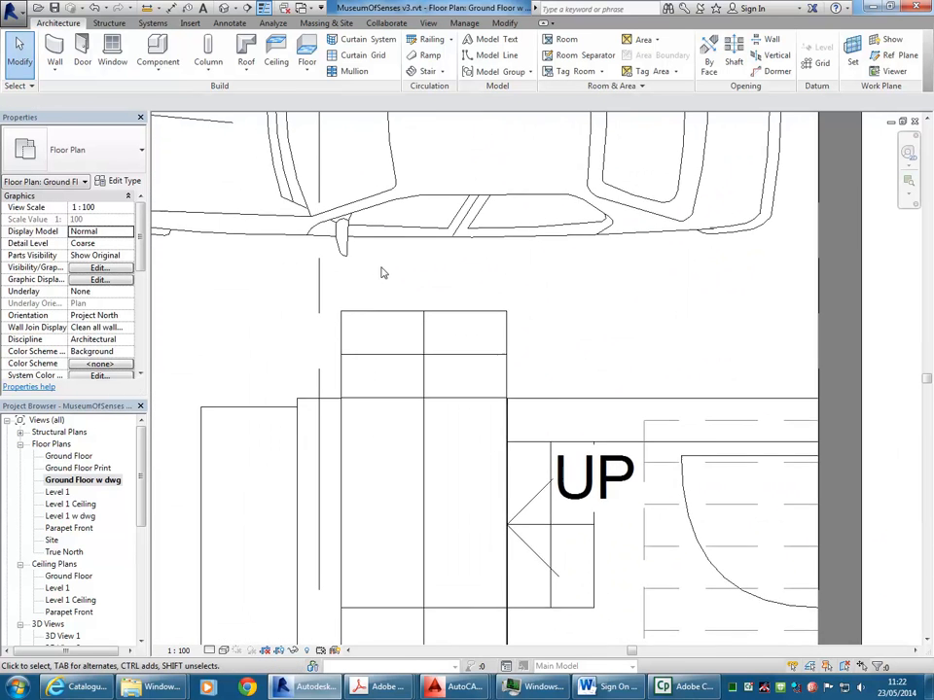
Start a new stair by sketch, measure the width of the DWG's uppermost riser line and set the stair width to 950 mm
{"action": "left_click", "coordinate": [444, 73]}
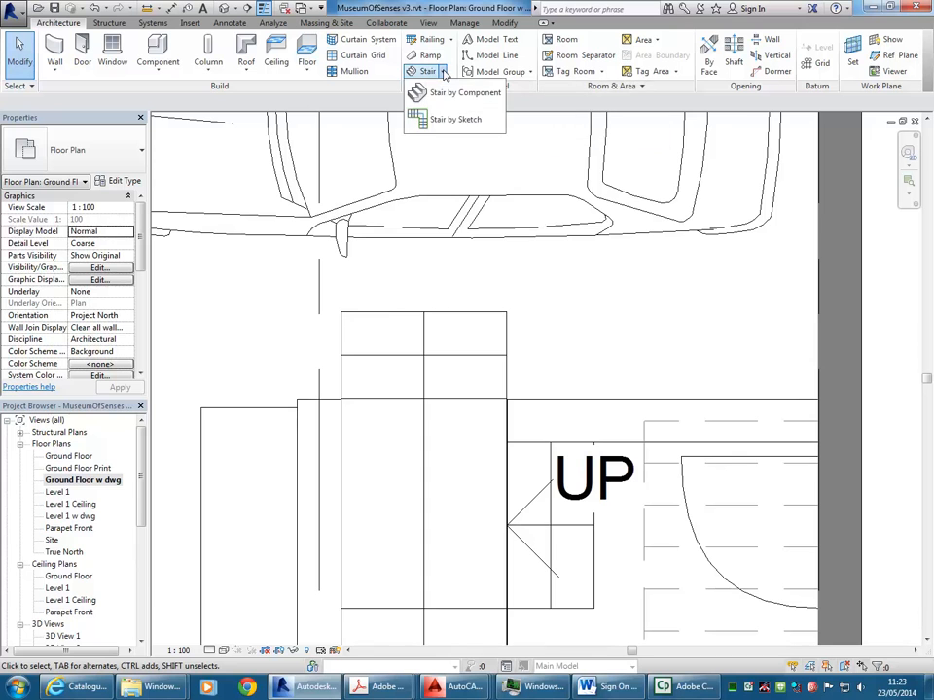
{"action": "left_click", "coordinate": [443, 119]}
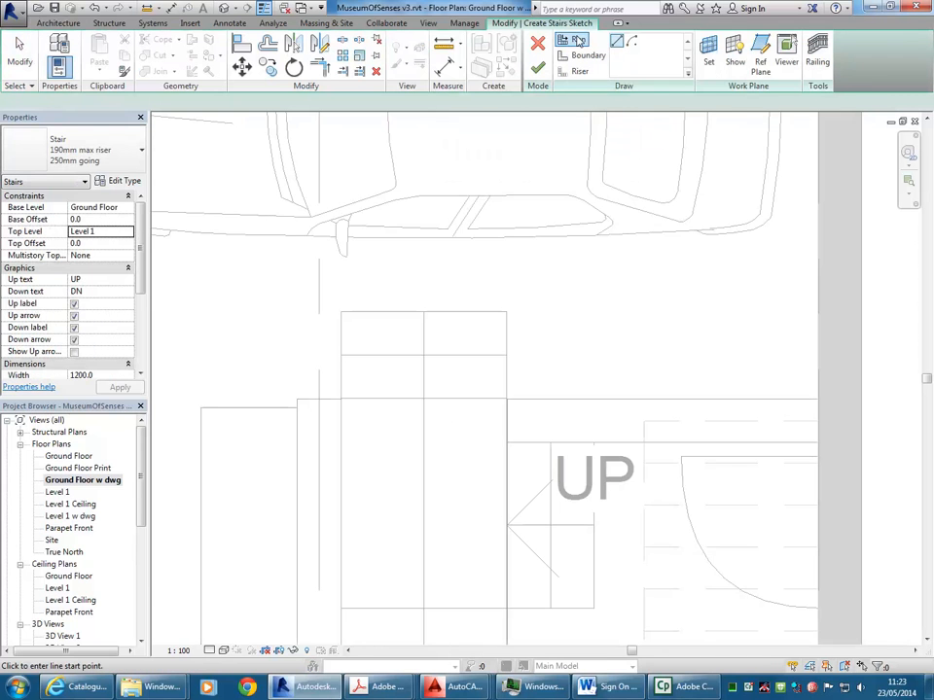
{"action": "left_click", "coordinate": [578, 40]}
{"action": "left_click", "coordinate": [339, 313]}
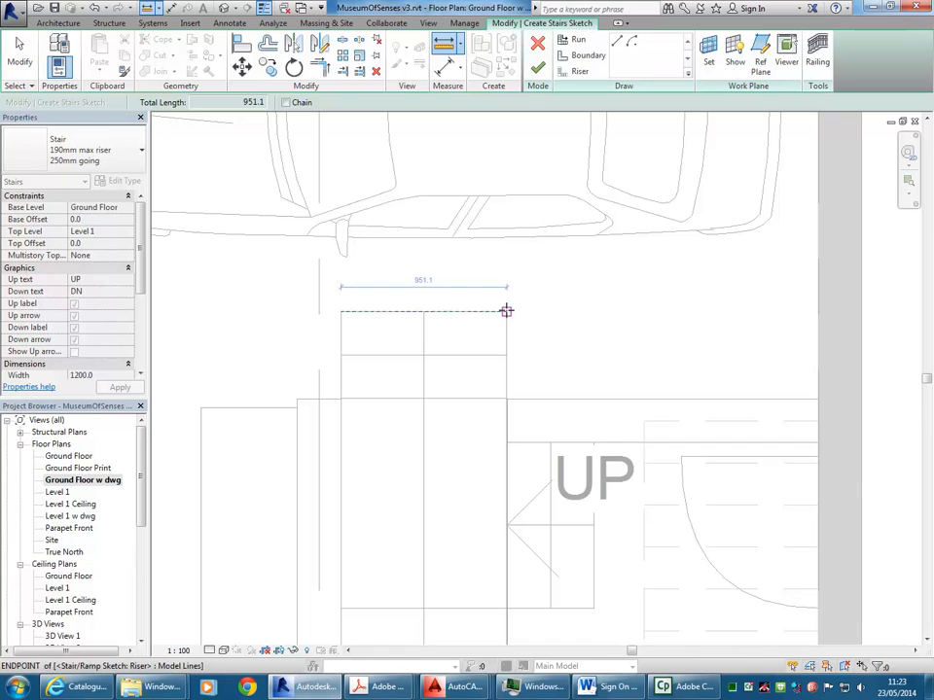
{"action": "left_click", "coordinate": [505, 311]}
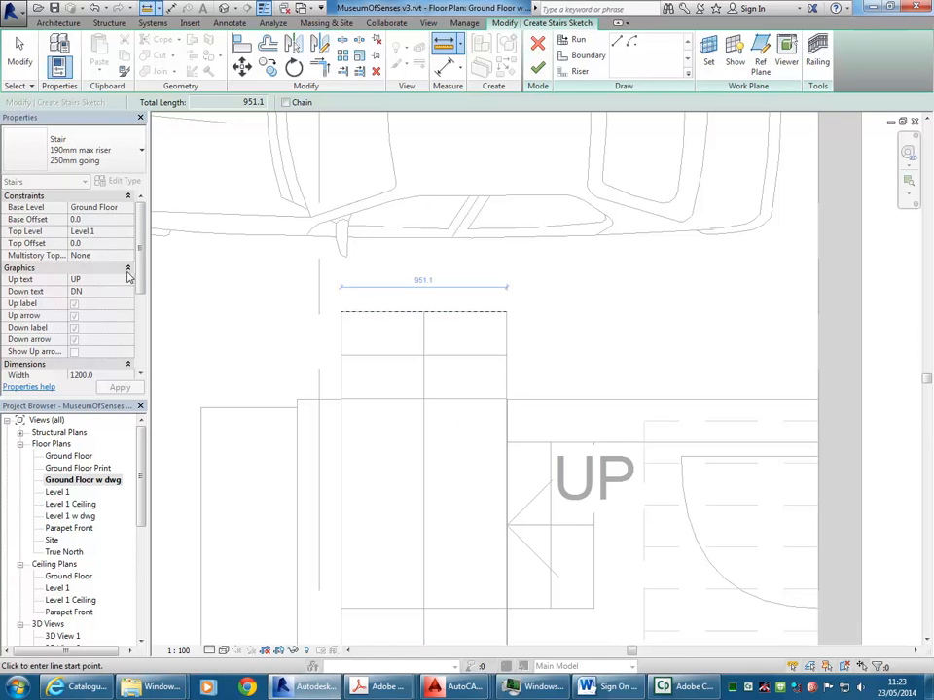
{"action": "key", "text": "Escape"}
{"action": "key", "text": "Escape"}
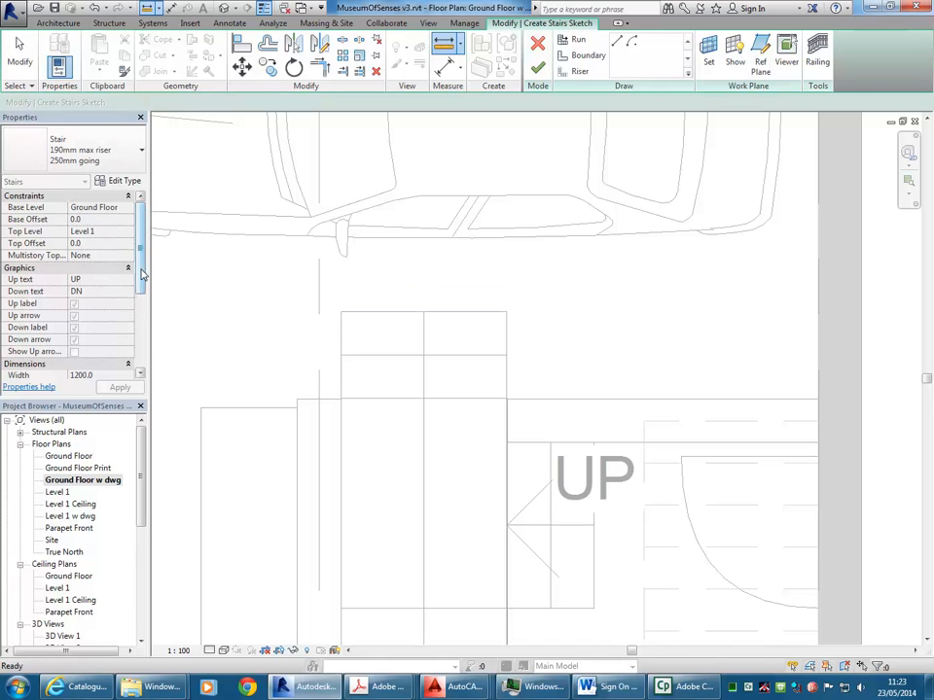
{"action": "scroll", "coordinate": [142, 273], "scroll_direction": "down", "scroll_amount": 3}
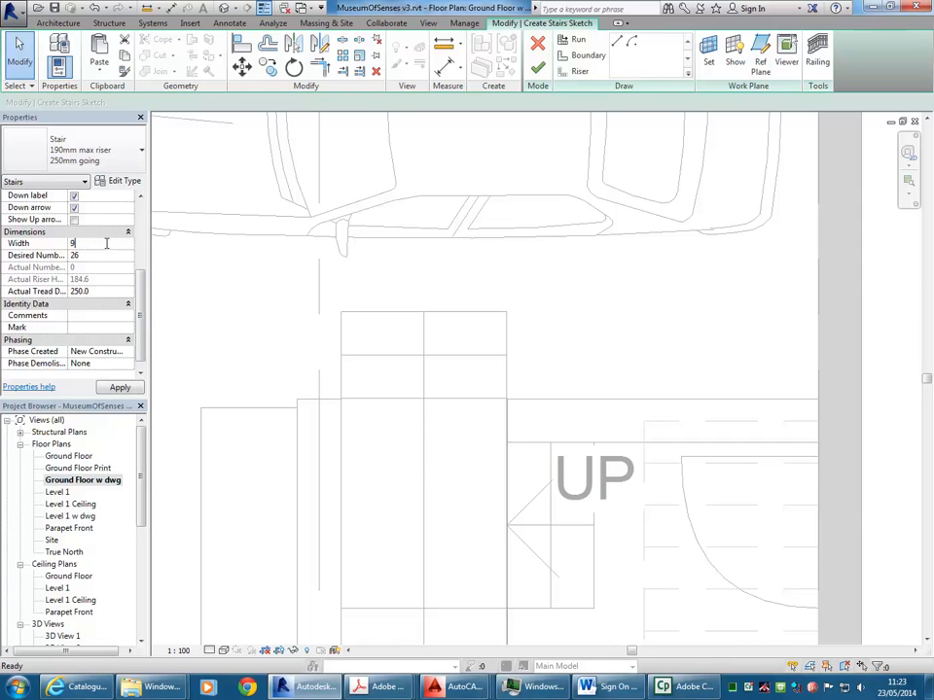
{"action": "left_click", "coordinate": [571, 42]}
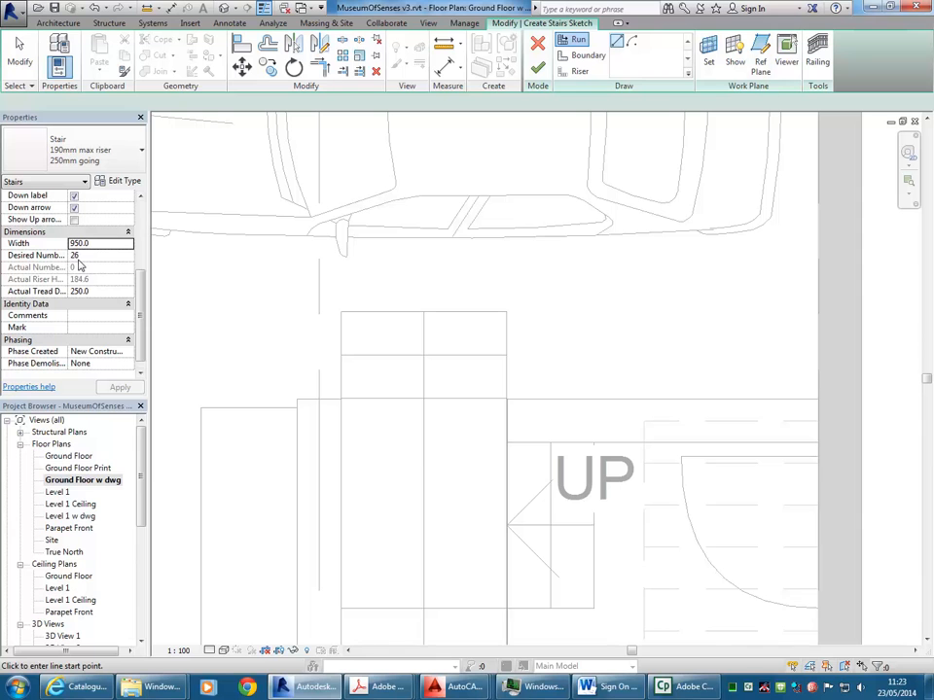
Draw a straight three-riser run about 500 mm long from the uppermost riser line's midpoint to the landing edge, finish the sketch and dismiss the warning
{"action": "left_click", "coordinate": [419, 311]}
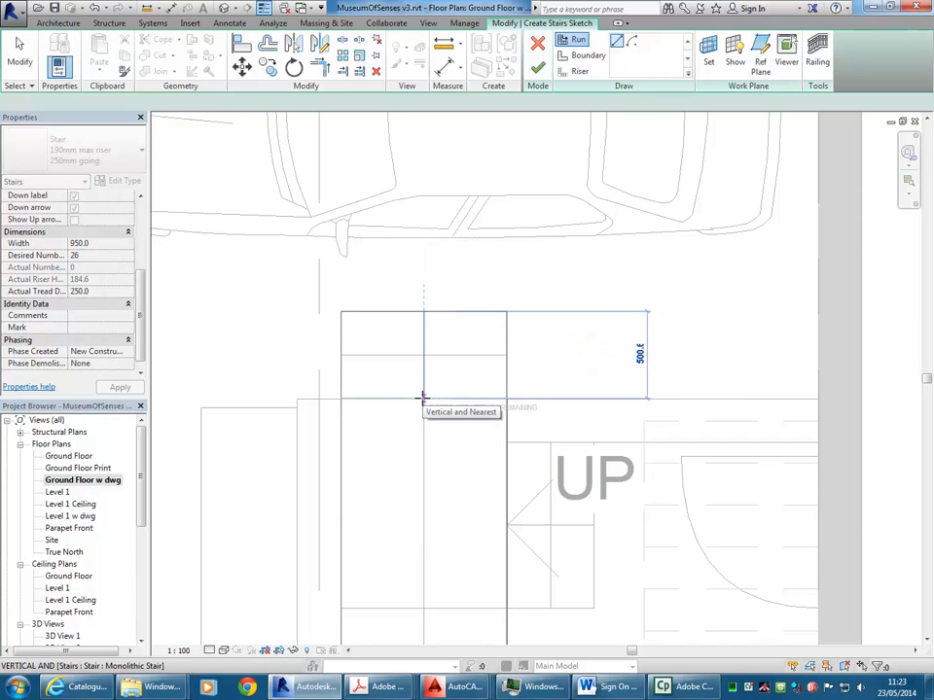
{"action": "left_click", "coordinate": [422, 397]}
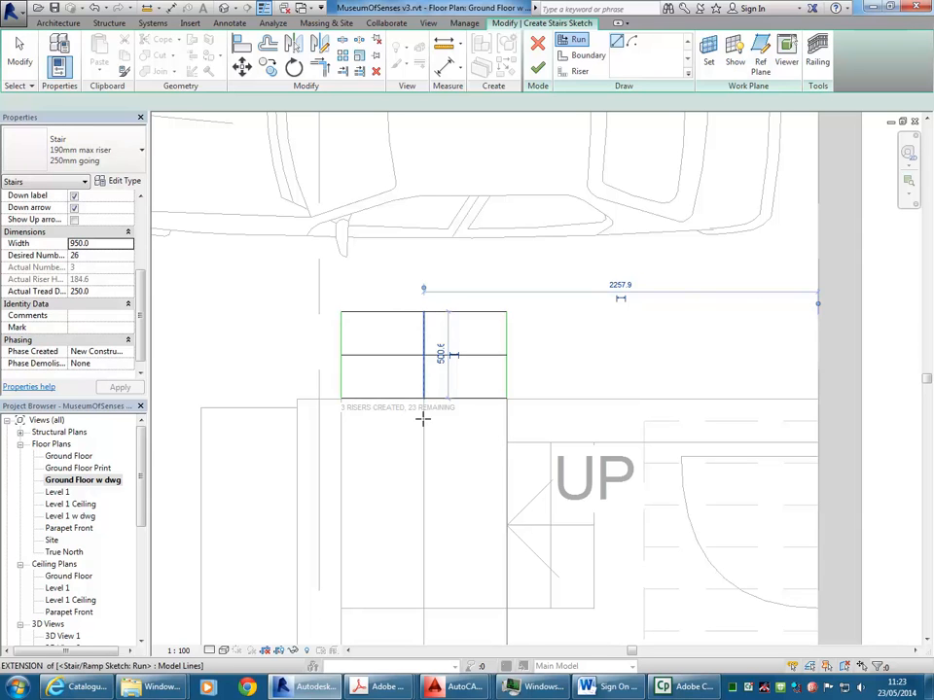
{"action": "key", "text": "Escape"}
{"action": "key", "text": "Escape"}
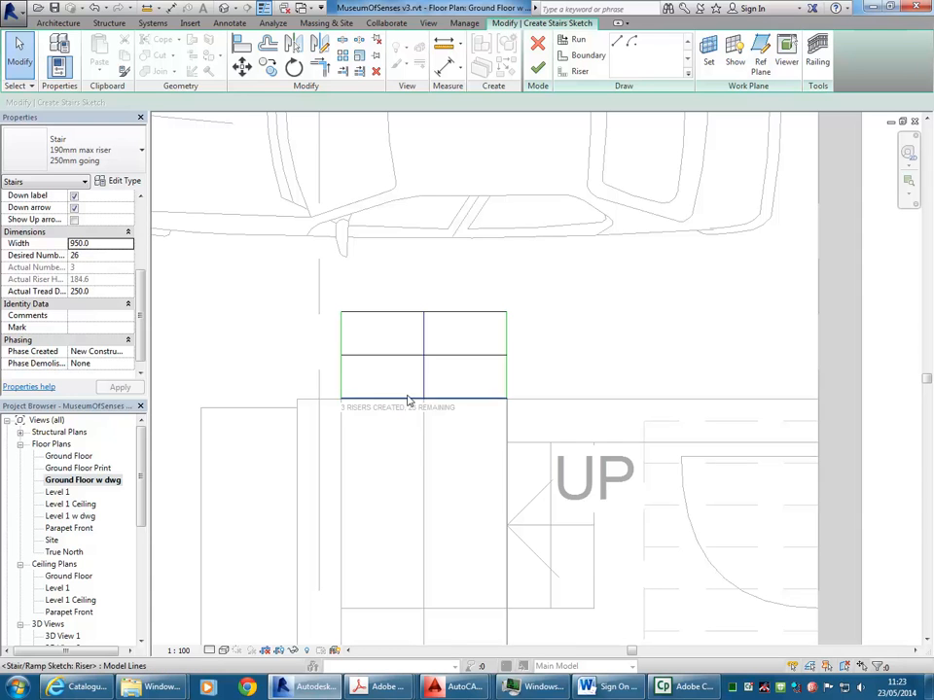
{"action": "left_click", "coordinate": [538, 70]}
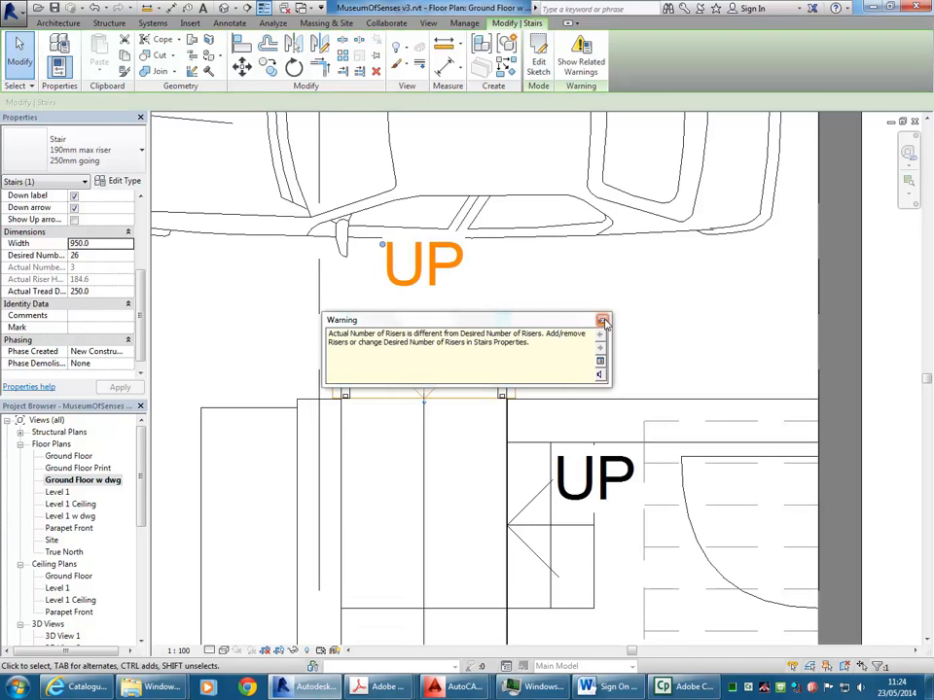
{"action": "left_click", "coordinate": [602, 321]}
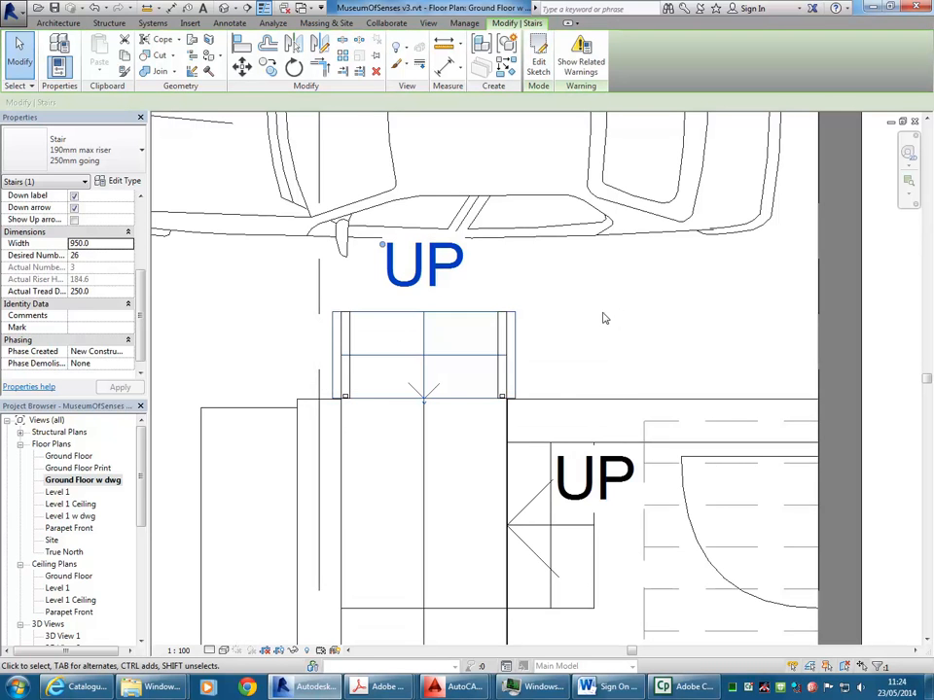
Change the short flight's stair type to Monolithic Stair
{"action": "left_click", "coordinate": [127, 157]}
{"action": "left_click", "coordinate": [72, 246]}
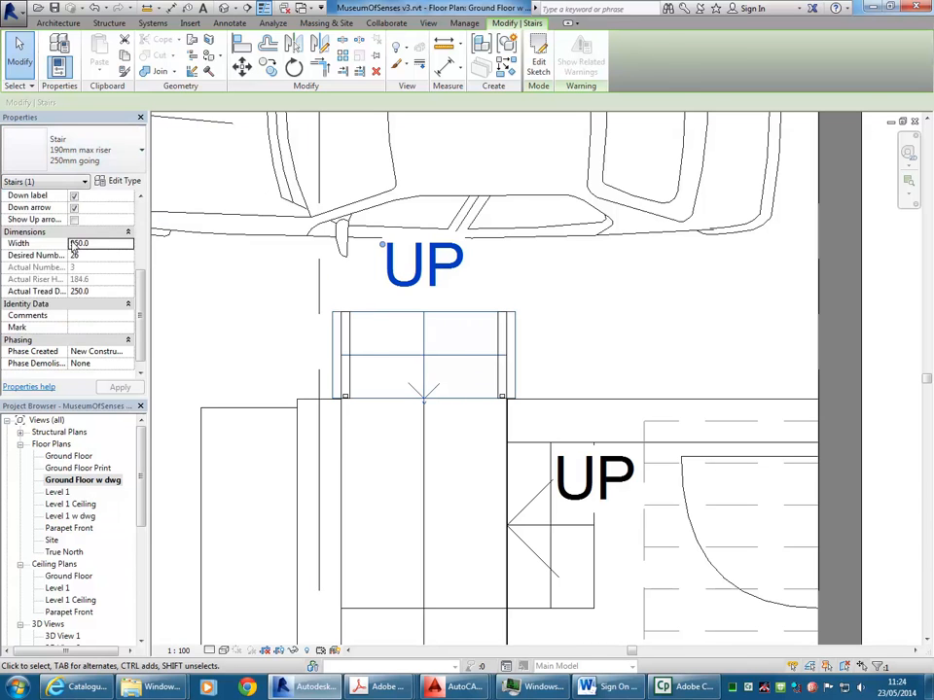
{"action": "key", "text": "Escape"}
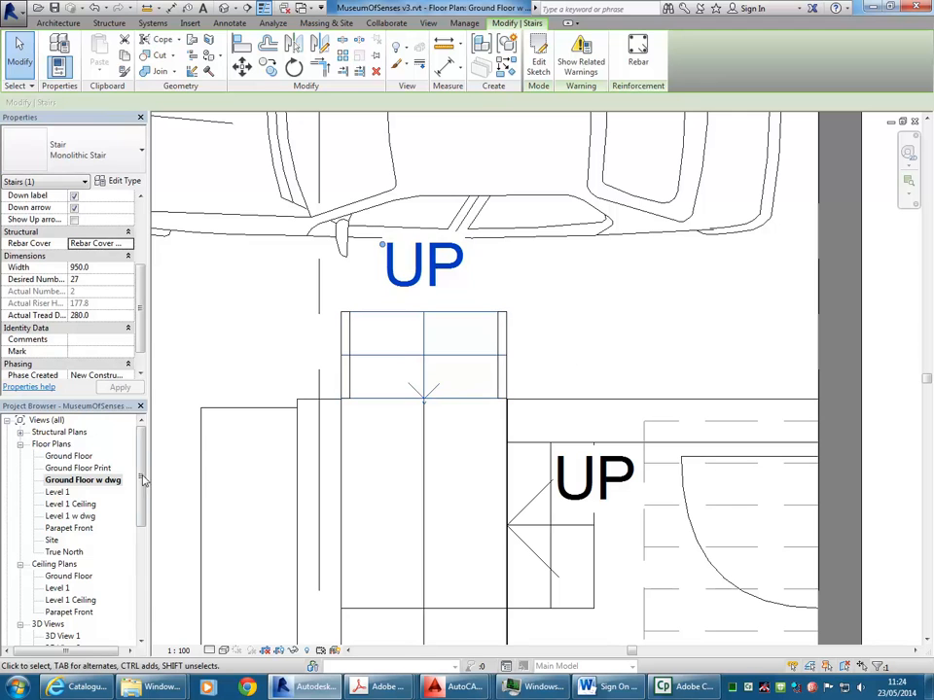
Open the {3D} view and delete both railings from the short flight
{"action": "scroll", "coordinate": [142, 483], "scroll_direction": "down", "scroll_amount": 4}
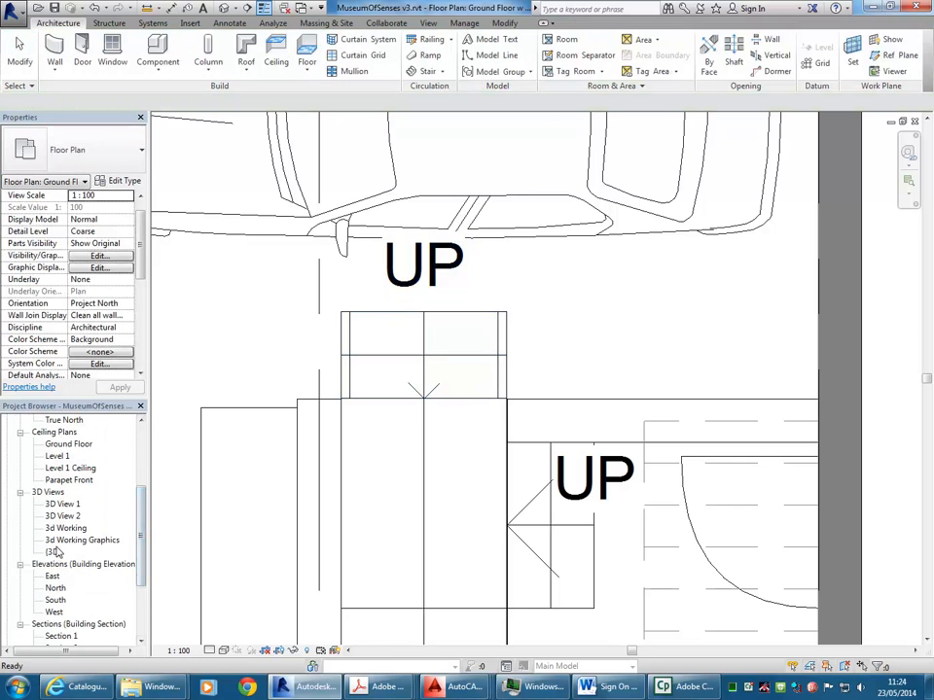
{"action": "double_click", "coordinate": [52, 552]}
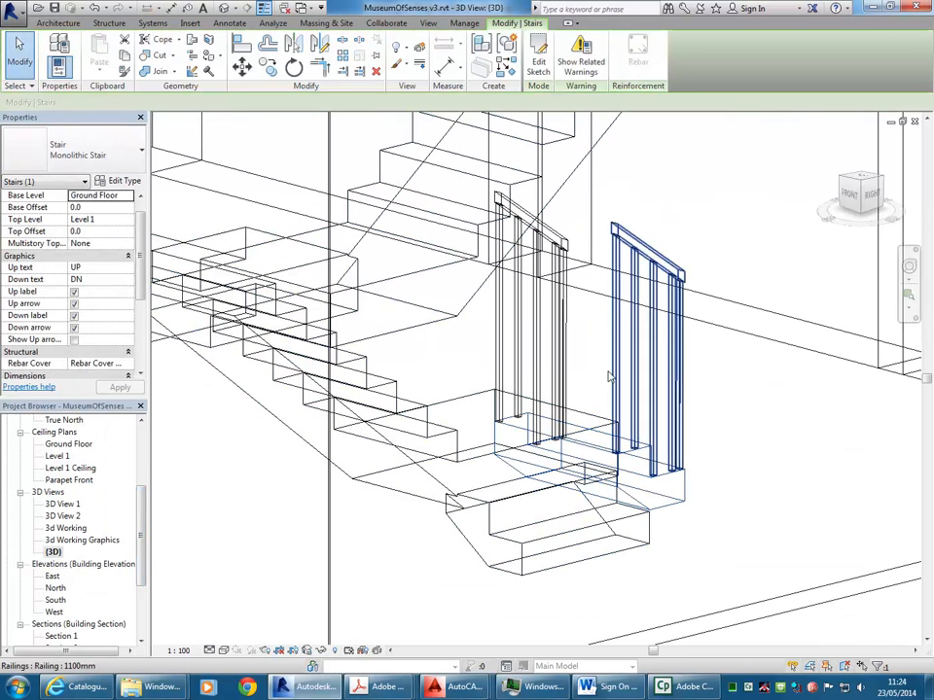
{"action": "left_click", "coordinate": [742, 403]}
{"action": "left_click", "coordinate": [649, 359]}
{"action": "left_click", "coordinate": [580, 348]}
{"action": "left_click", "coordinate": [565, 344]}
{"action": "left_click", "coordinate": [745, 438]}
Examine the short flight and how it meets the main stair's landing from several angles in 3D
{"action": "middle_click_drag", "start_coordinate": [746, 437], "coordinate": [639, 418], "text": "shift"}
{"action": "scroll", "coordinate": [533, 421], "scroll_direction": "down", "scroll_amount": 3}
{"action": "scroll", "coordinate": [592, 406], "scroll_direction": "up", "scroll_amount": 5}
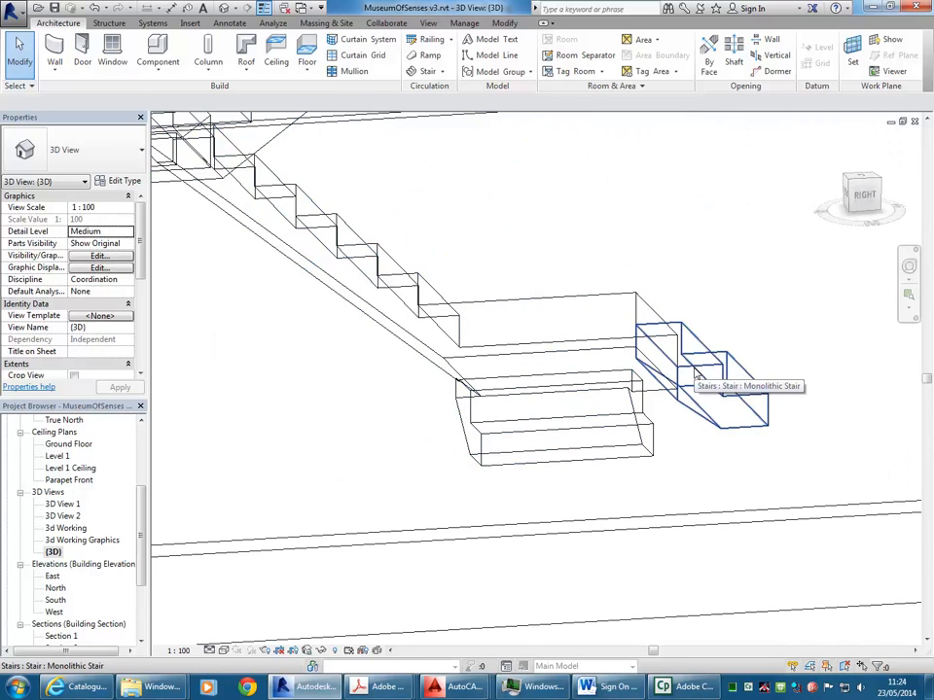
{"action": "scroll", "coordinate": [615, 265], "scroll_direction": "down", "scroll_amount": 2}
{"action": "middle_click_drag", "start_coordinate": [611, 280], "coordinate": [567, 323]}
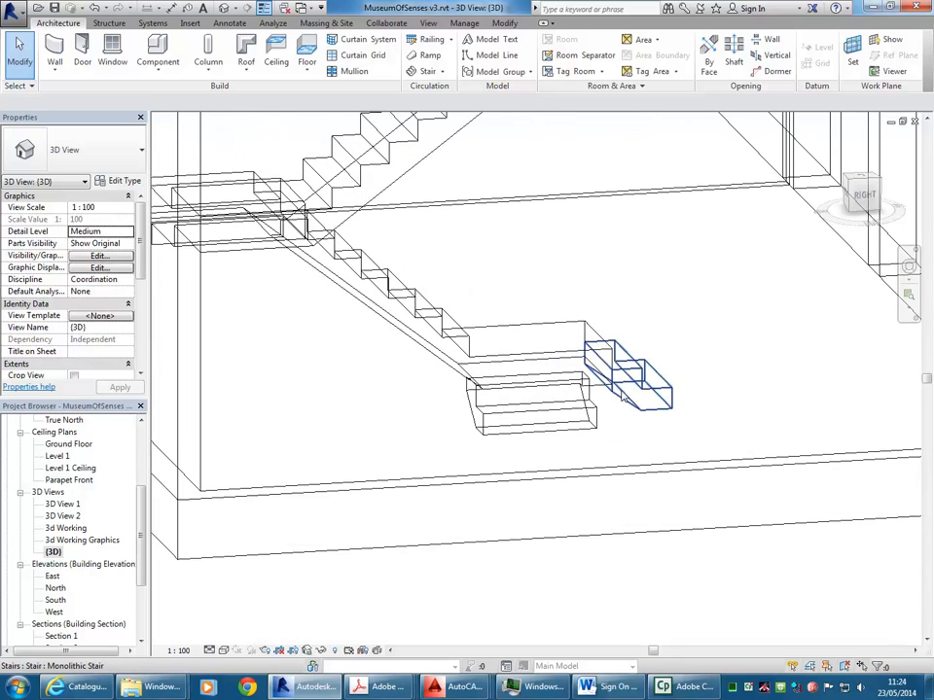
{"action": "scroll", "coordinate": [613, 392], "scroll_direction": "down", "scroll_amount": 2}
{"action": "middle_click_drag", "start_coordinate": [310, 304], "coordinate": [310, 429]}
{"action": "scroll", "coordinate": [311, 430], "scroll_direction": "down", "scroll_amount": 2}
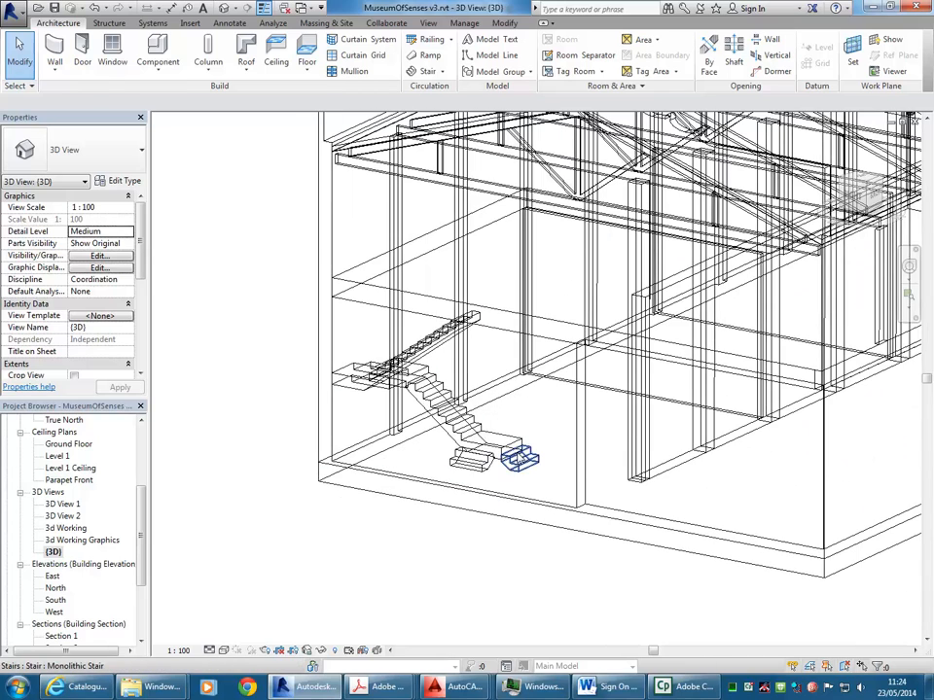
{"action": "left_click", "coordinate": [518, 456]}
{"action": "left_click", "coordinate": [416, 455]}
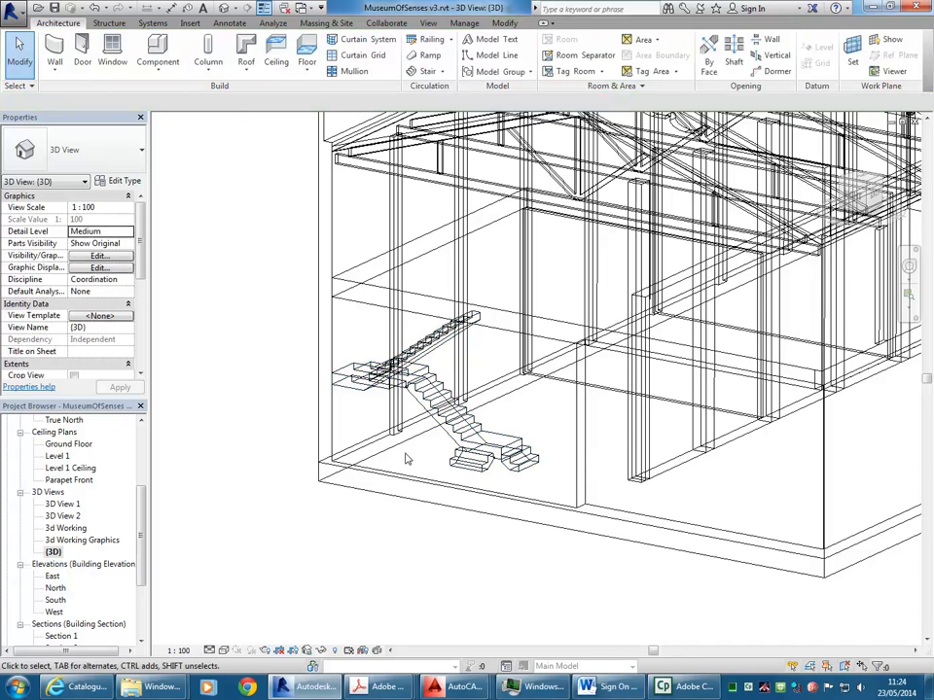
Open the Level 1 w dwg plan and examine the DWG's stair in the small annex beside grid 1
{"action": "left_click_drag", "start_coordinate": [142, 546], "coordinate": [142, 479]}
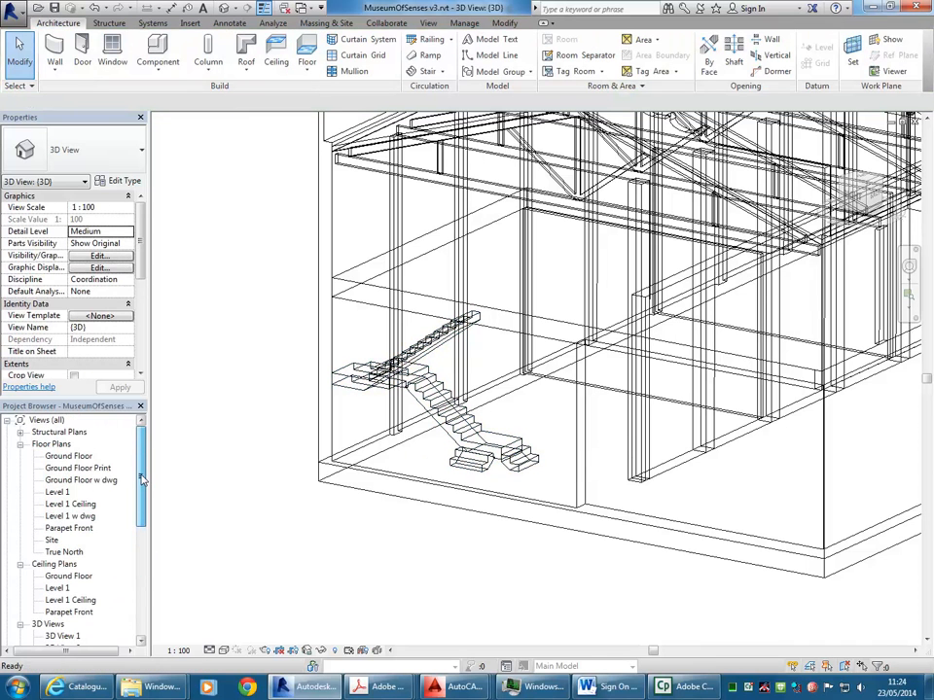
{"action": "double_click", "coordinate": [70, 516]}
{"action": "scroll", "coordinate": [586, 475], "scroll_direction": "down", "scroll_amount": 3}
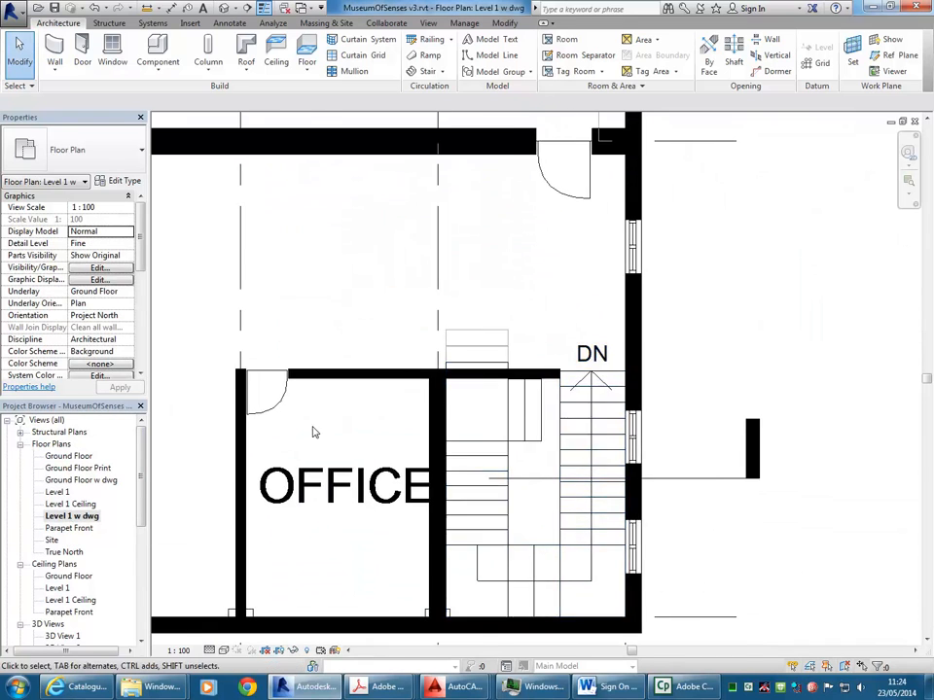
{"action": "scroll", "coordinate": [313, 431], "scroll_direction": "down", "scroll_amount": 3}
{"action": "middle_click_drag", "start_coordinate": [370, 417], "coordinate": [603, 569]}
{"action": "scroll", "coordinate": [292, 205], "scroll_direction": "up", "scroll_amount": 2}
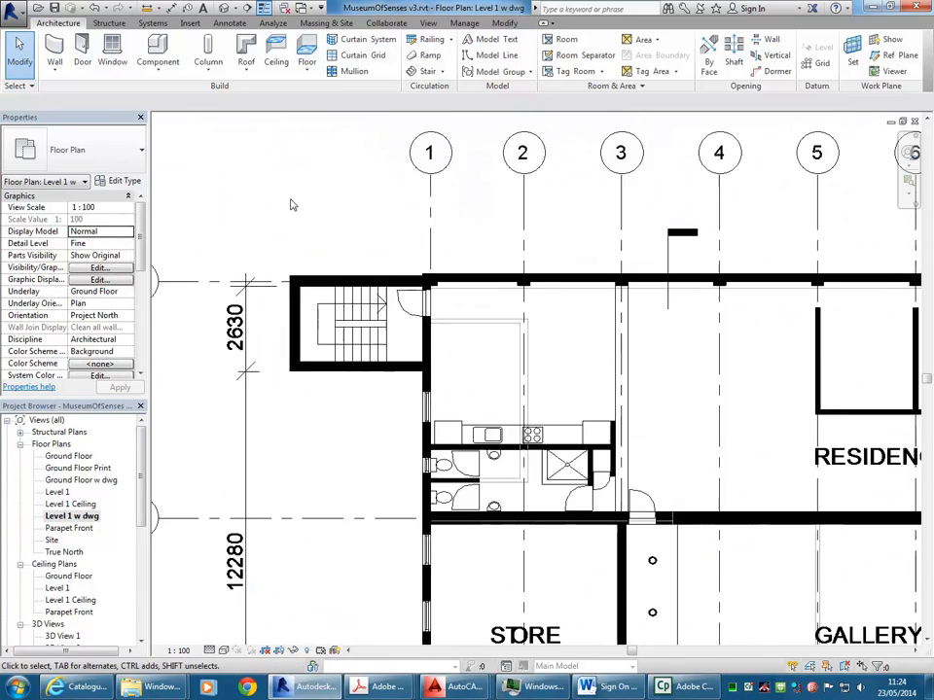
{"action": "scroll", "coordinate": [291, 204], "scroll_direction": "up", "scroll_amount": 2}
{"action": "middle_click_drag", "start_coordinate": [312, 260], "coordinate": [287, 275]}
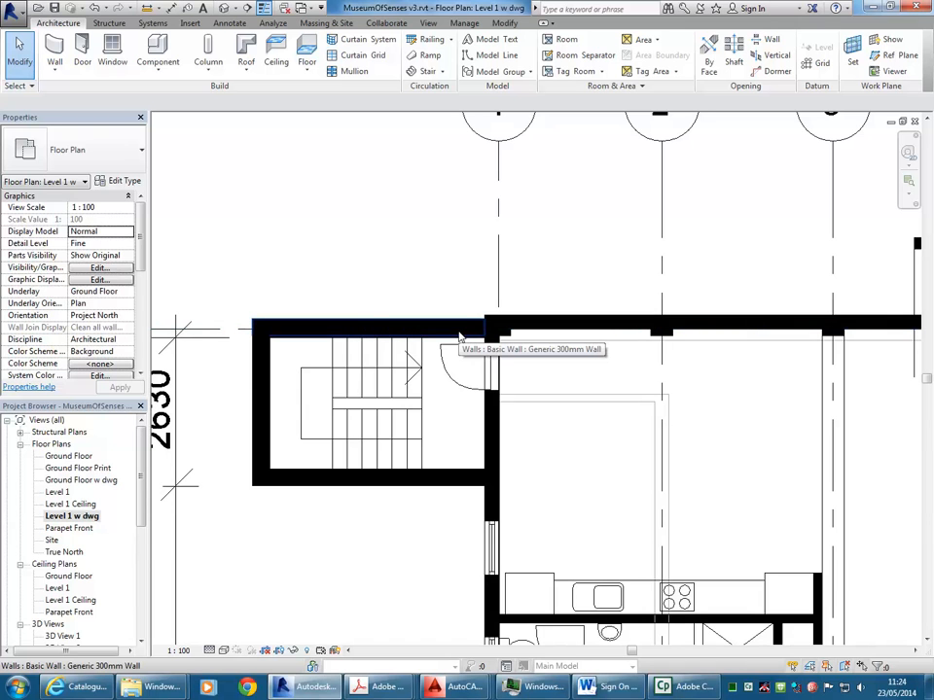
Return to the Ground Floor plan, view the annex beside grid 1 and open the Section 1 view
{"action": "double_click", "coordinate": [58, 492]}
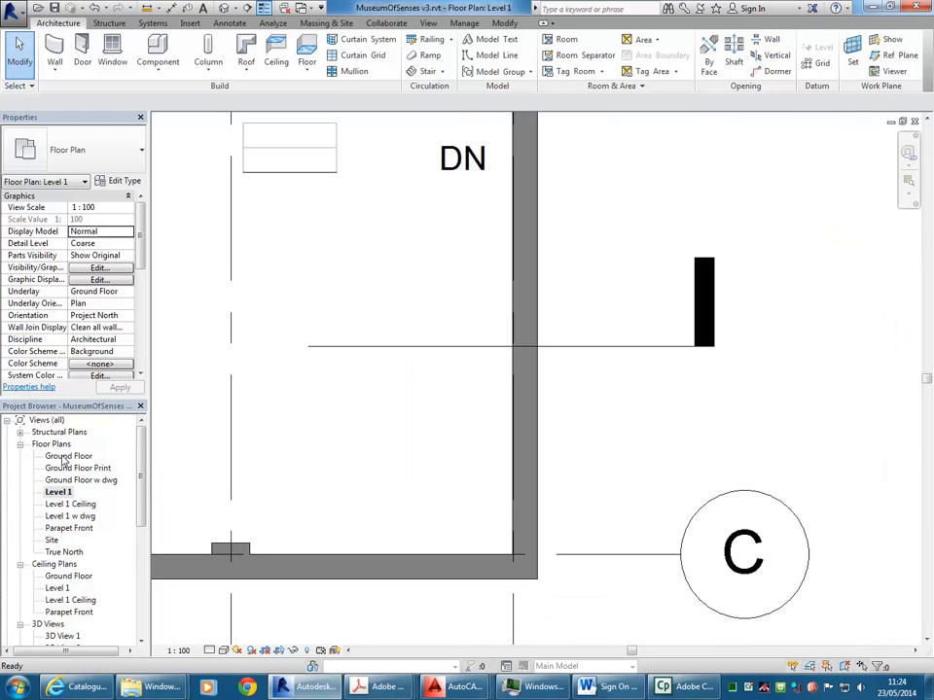
{"action": "double_click", "coordinate": [68, 456]}
{"action": "scroll", "coordinate": [427, 328], "scroll_direction": "down", "scroll_amount": 5}
{"action": "middle_click_drag", "start_coordinate": [604, 394], "coordinate": [750, 432]}
{"action": "middle_click_drag", "start_coordinate": [452, 319], "coordinate": [489, 385]}
{"action": "middle_click_drag", "start_coordinate": [306, 375], "coordinate": [287, 360]}
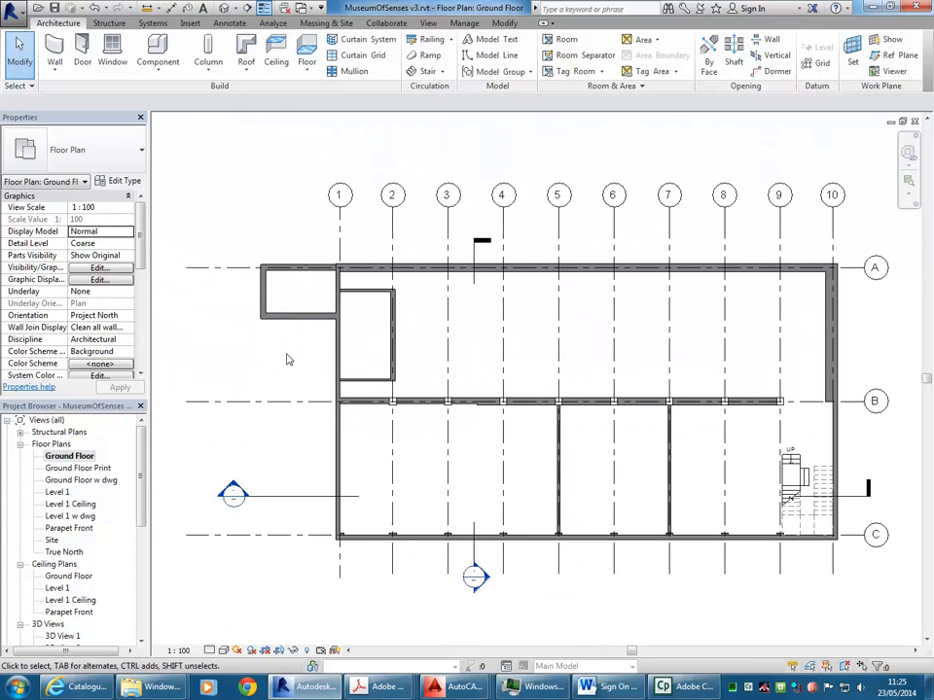
{"action": "scroll", "coordinate": [142, 475], "scroll_direction": "down", "scroll_amount": 1}
{"action": "scroll", "coordinate": [142, 474], "scroll_direction": "up", "scroll_amount": 1}
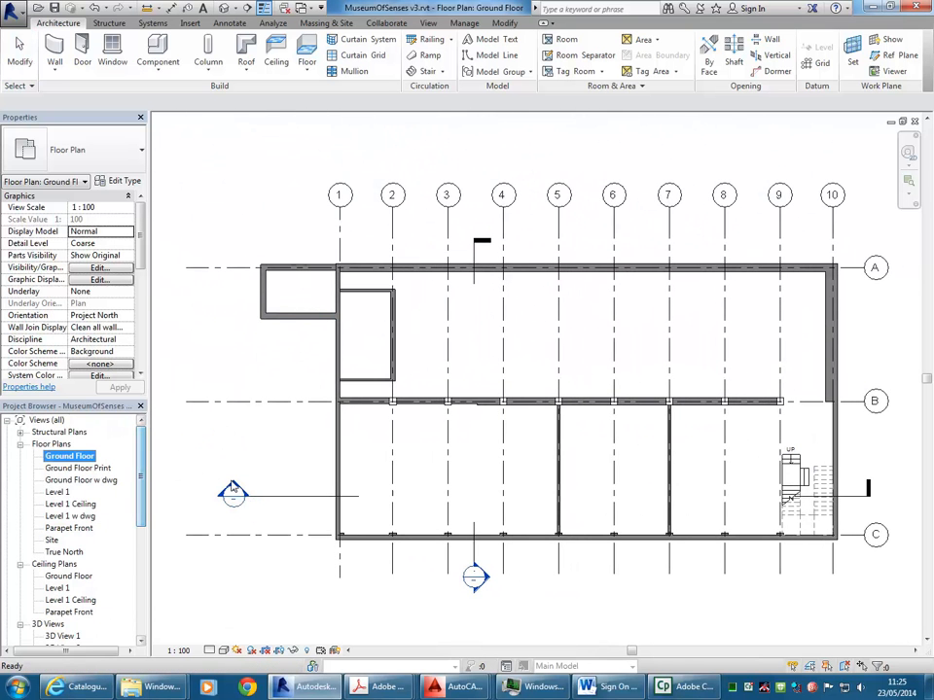
{"action": "double_click", "coordinate": [234, 492]}
{"action": "scroll", "coordinate": [304, 366], "scroll_direction": "down", "scroll_amount": 4}
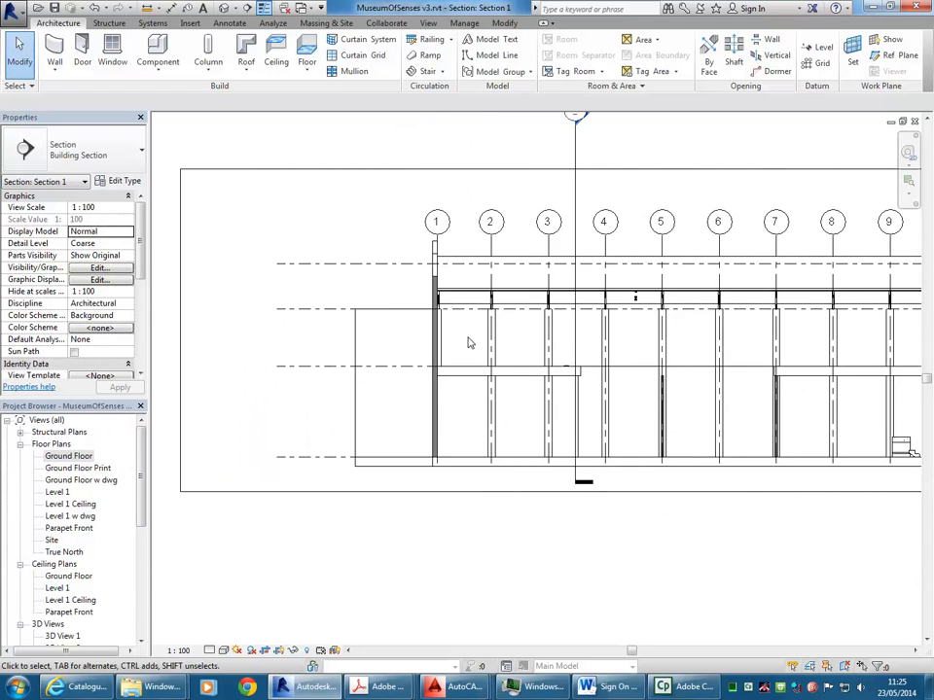
{"action": "scroll", "coordinate": [291, 420], "scroll_direction": "up", "scroll_amount": 3}
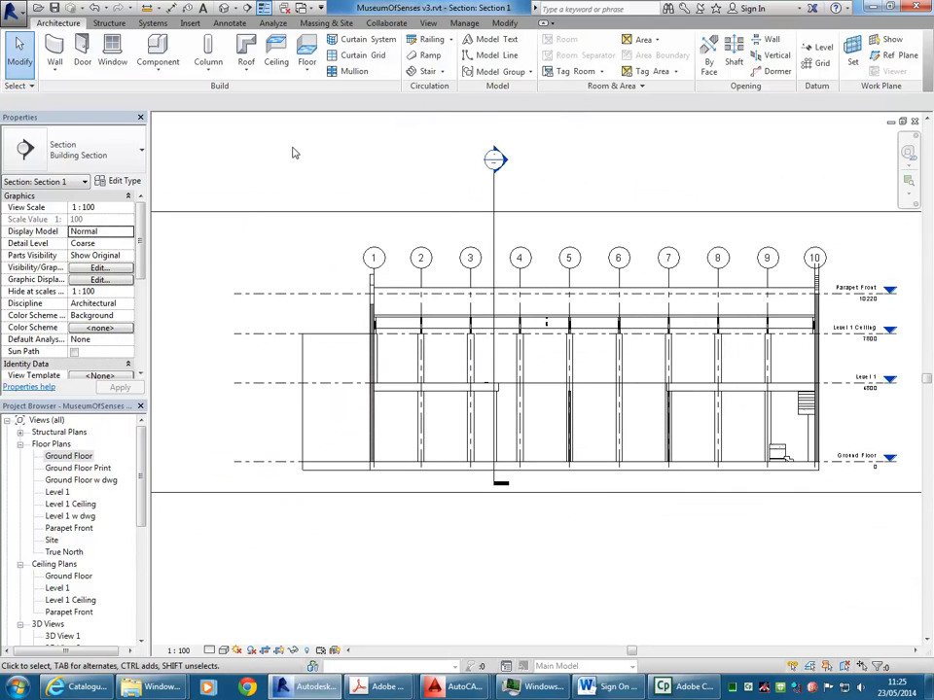
Draw a new level at elevation 2400, midway between Ground Floor and Level 1, from the existing levels' start to grid 2
{"action": "left_click", "coordinate": [823, 47]}
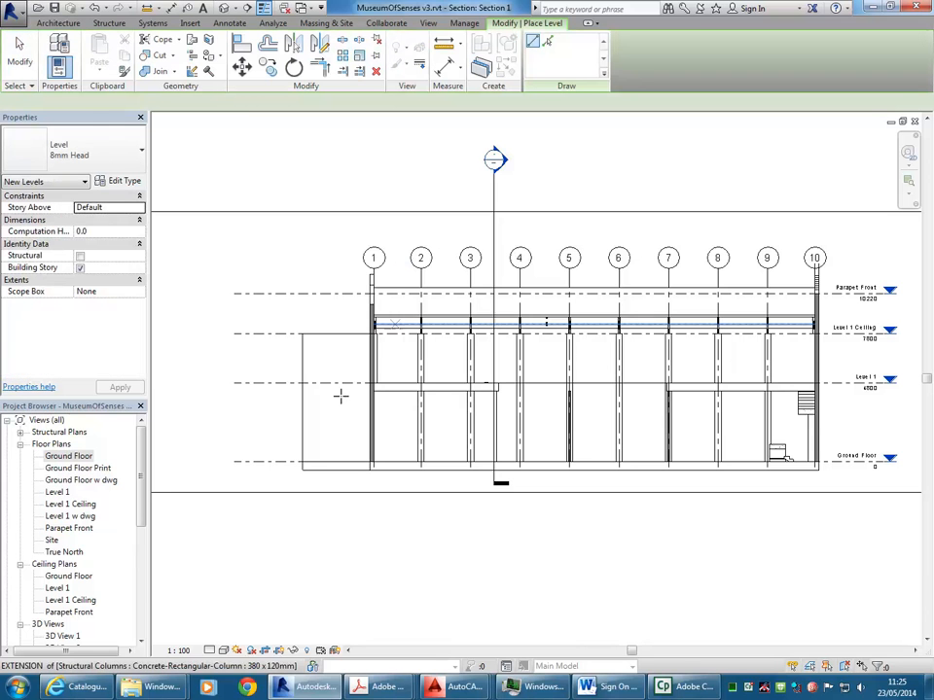
{"action": "left_click", "coordinate": [234, 422]}
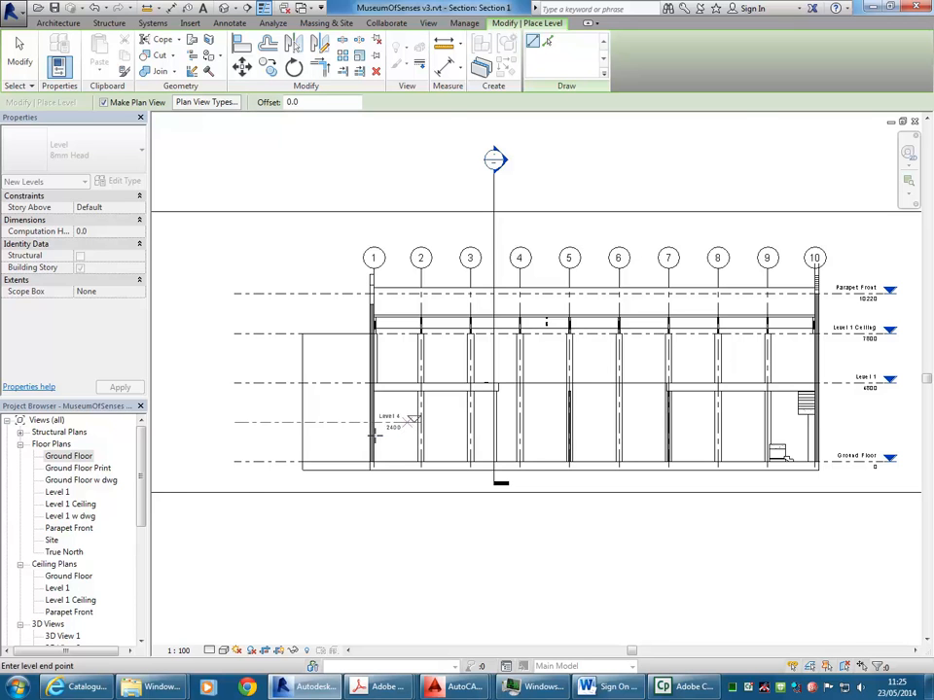
{"action": "left_click", "coordinate": [414, 420]}
Switch the new 2400 level's head from its grid 2 end to its outer end and leave the Level command
{"action": "scroll", "coordinate": [506, 420], "scroll_direction": "up", "scroll_amount": 4}
{"action": "scroll", "coordinate": [555, 423], "scroll_direction": "down", "scroll_amount": 3}
{"action": "left_click", "coordinate": [555, 421]}
{"action": "left_click", "coordinate": [238, 422]}
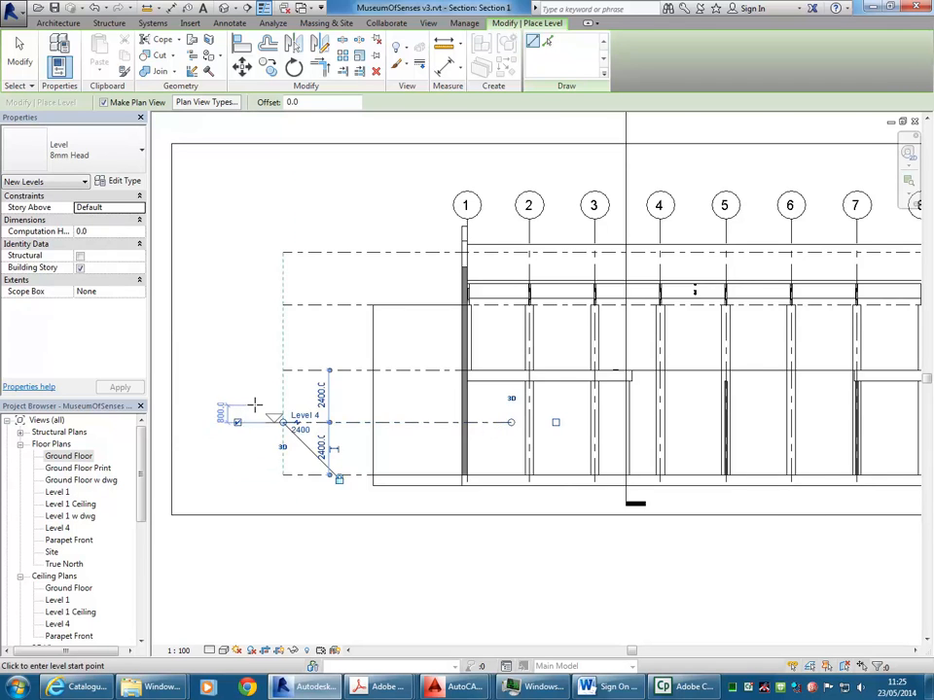
{"action": "scroll", "coordinate": [254, 404], "scroll_direction": "up", "scroll_amount": 2}
{"action": "key", "text": "Escape"}
{"action": "key", "text": "Escape"}
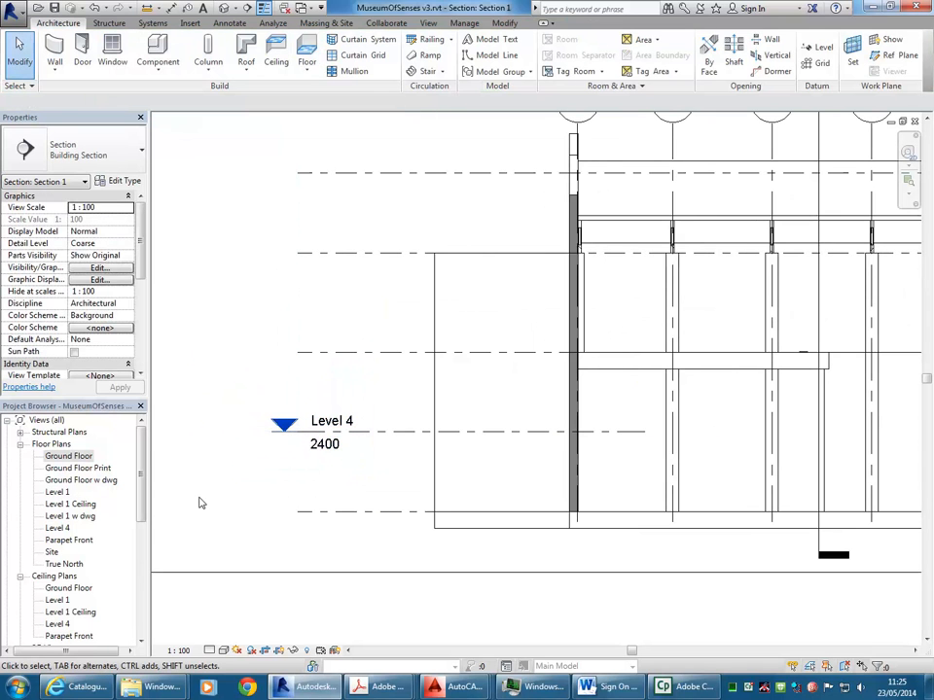
Delete the Level 4 floor plan and Level 4 ceiling plan views from the project
{"action": "left_click", "coordinate": [58, 528]}
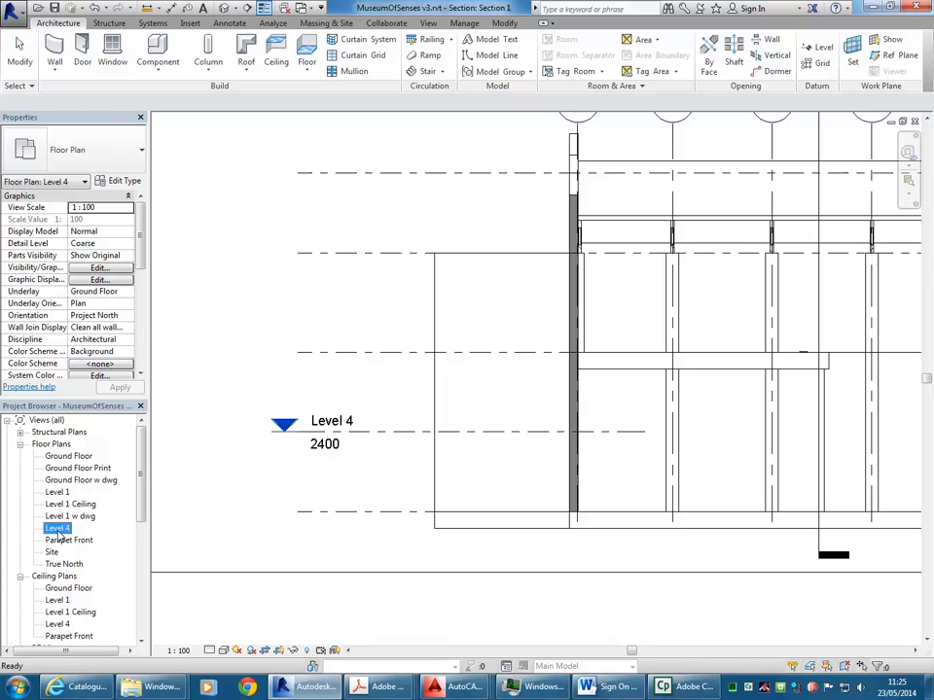
{"action": "right_click", "coordinate": [59, 530]}
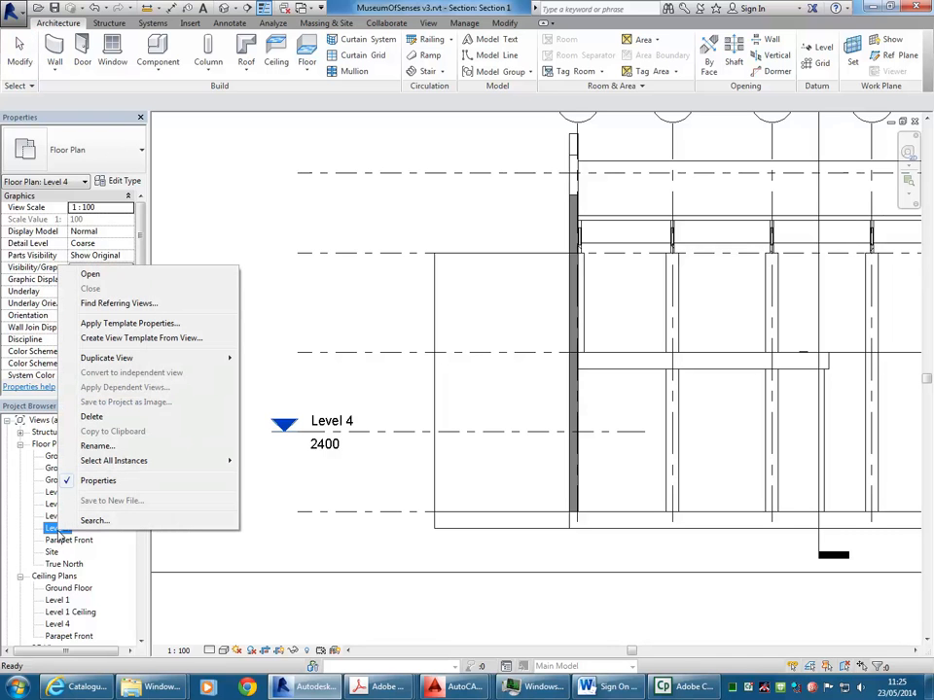
{"action": "left_click", "coordinate": [92, 416]}
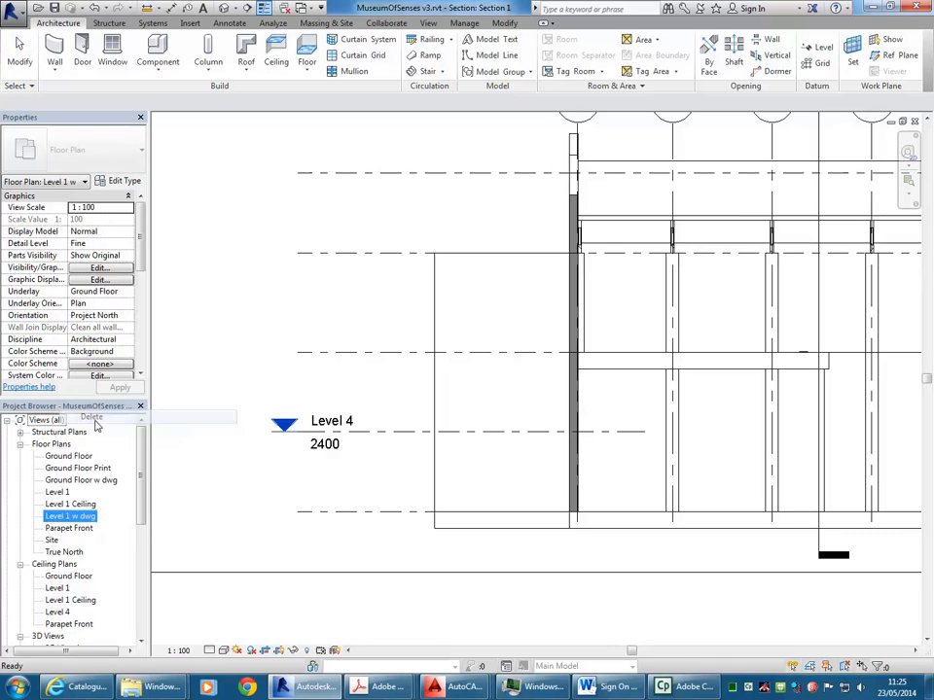
{"action": "scroll", "coordinate": [58, 533], "scroll_direction": "down", "scroll_amount": 2}
{"action": "right_click", "coordinate": [58, 530]}
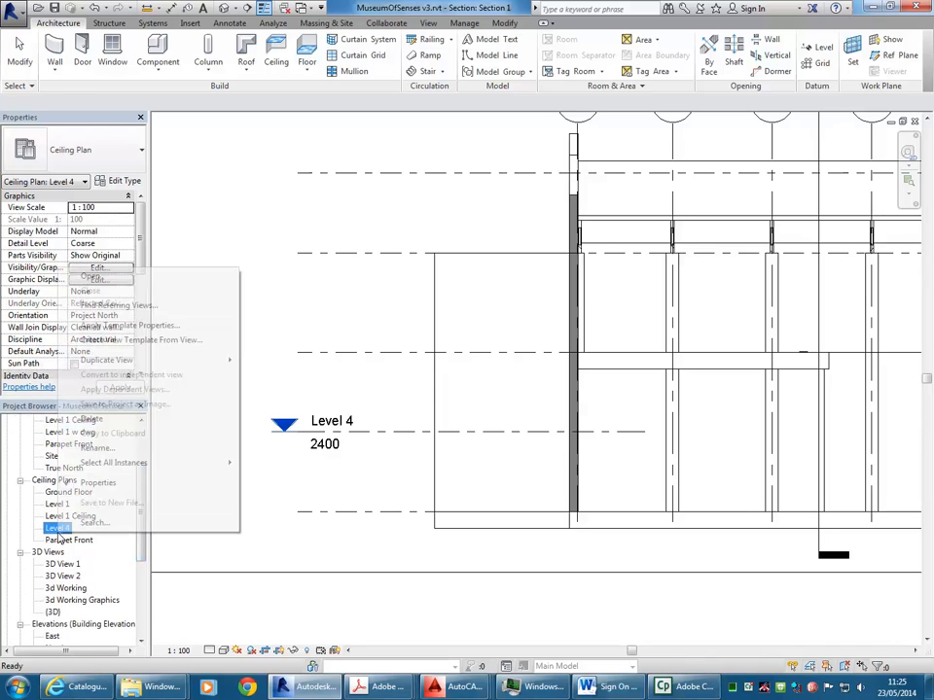
{"action": "left_click", "coordinate": [92, 416]}
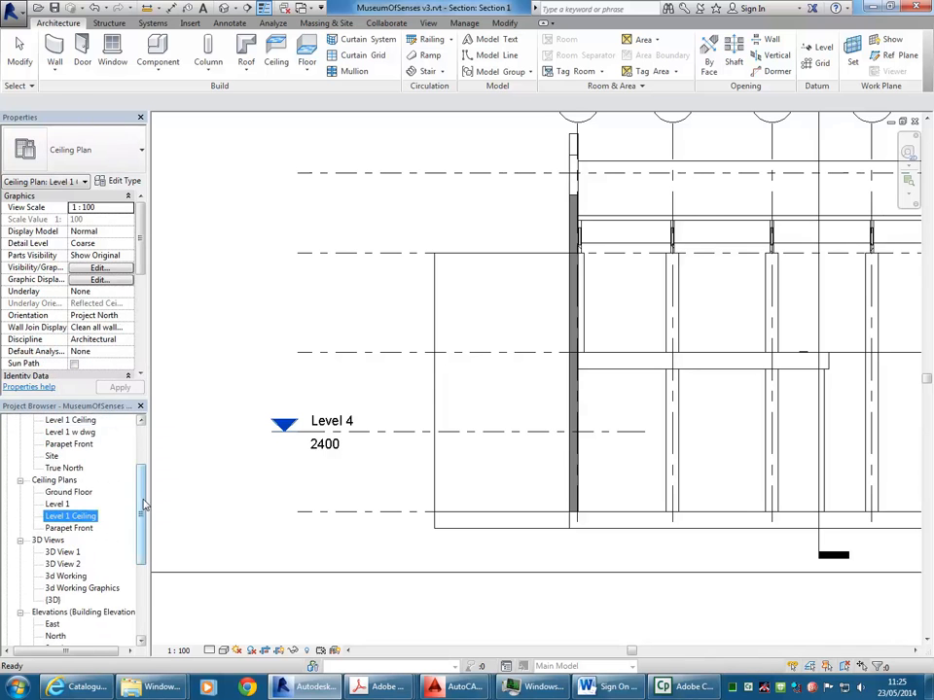
Expand the Structural Plans group and check the new level's spacing to the Ground Floor and Level 1 lines
{"action": "scroll", "coordinate": [77, 443], "scroll_direction": "up", "scroll_amount": 3}
{"action": "double_click", "coordinate": [56, 434]}
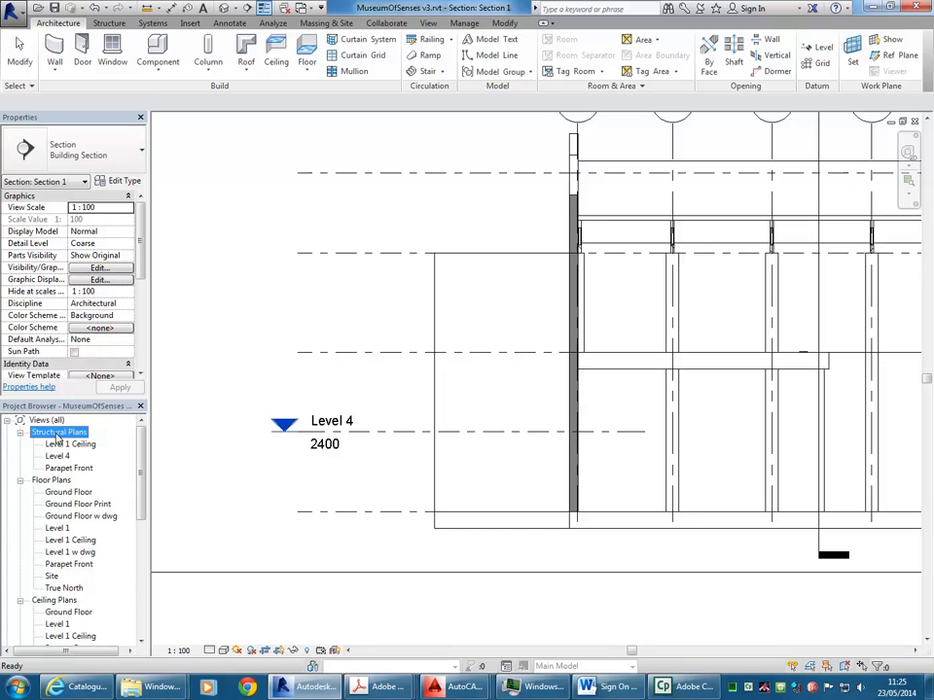
{"action": "left_click", "coordinate": [266, 324]}
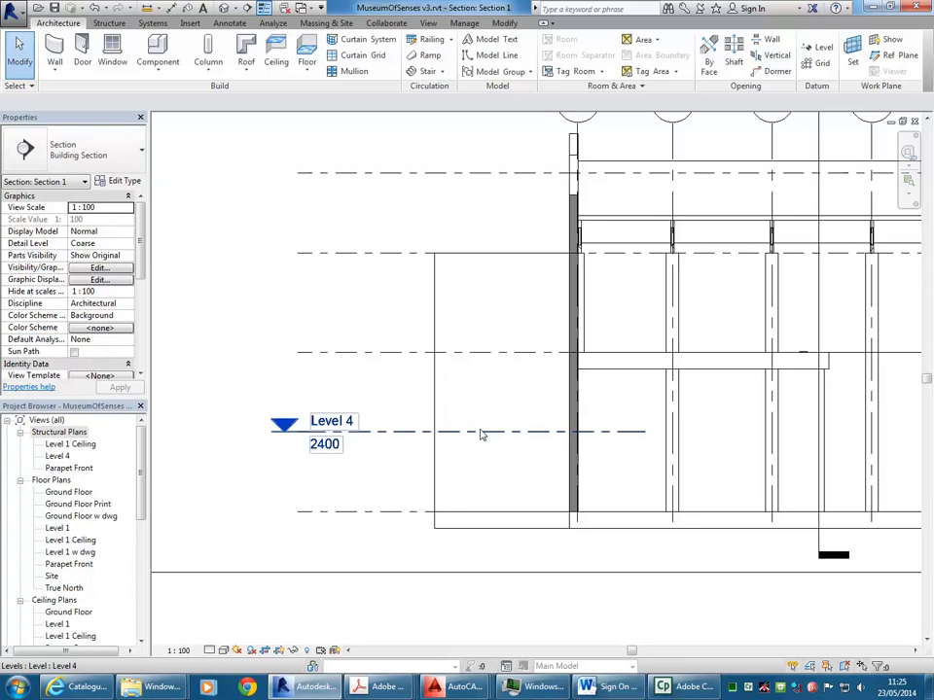
{"action": "left_click", "coordinate": [413, 515]}
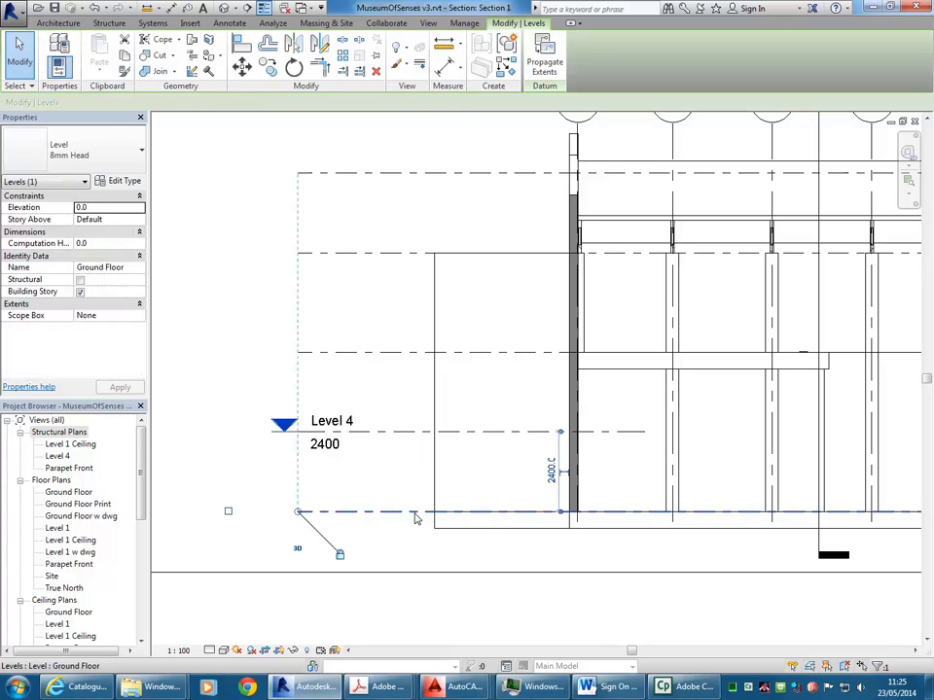
{"action": "left_click", "coordinate": [411, 354]}
{"action": "left_click", "coordinate": [396, 307]}
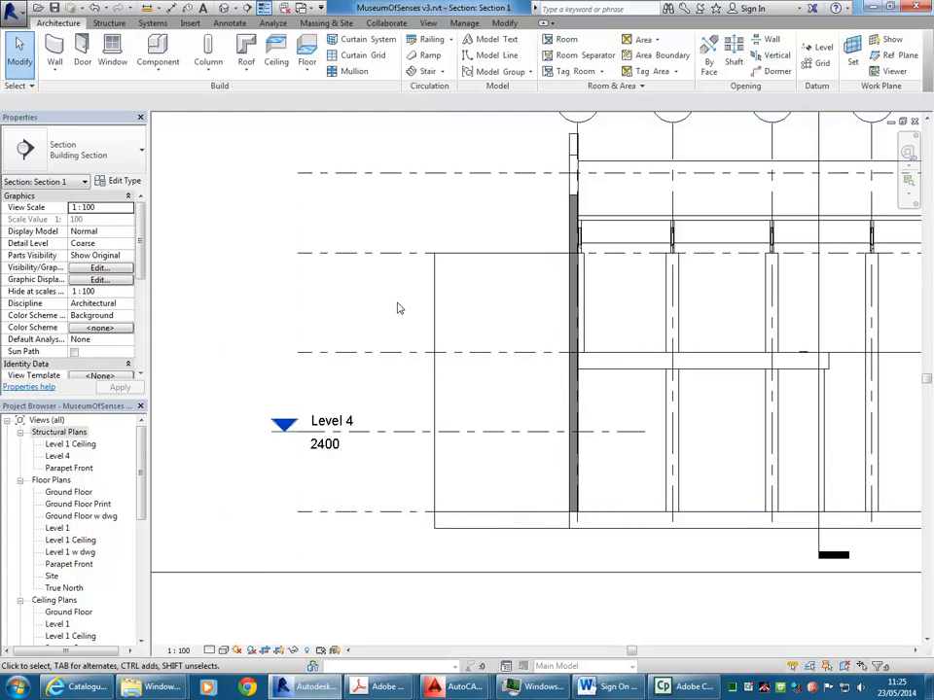
{"action": "left_click", "coordinate": [407, 439]}
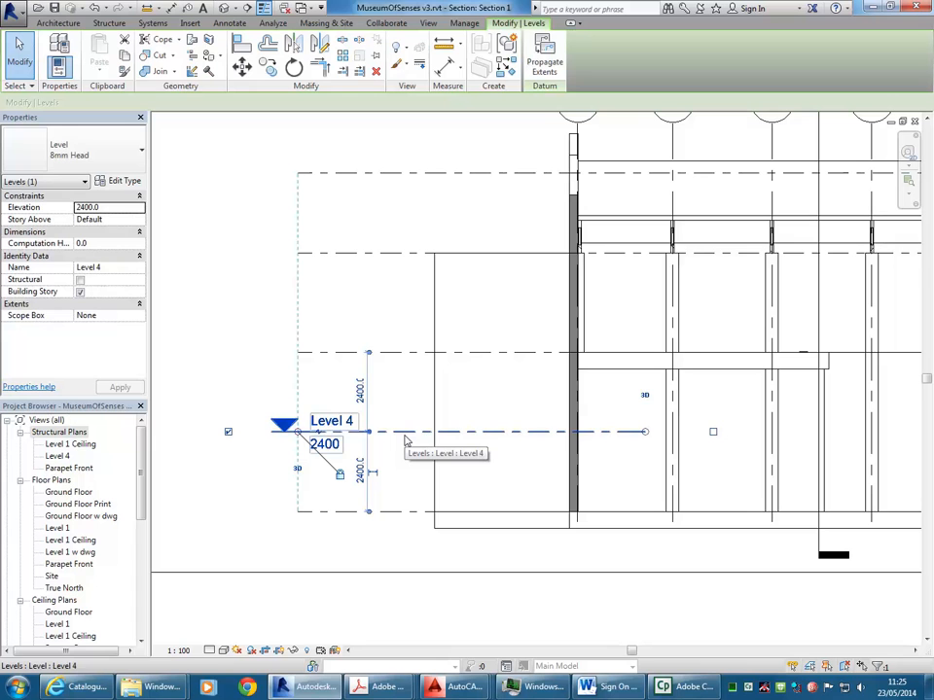
{"action": "left_click", "coordinate": [384, 322]}
Delete the Level 4 structural plan view and return to the new level's label in the section
{"action": "left_click", "coordinate": [62, 457]}
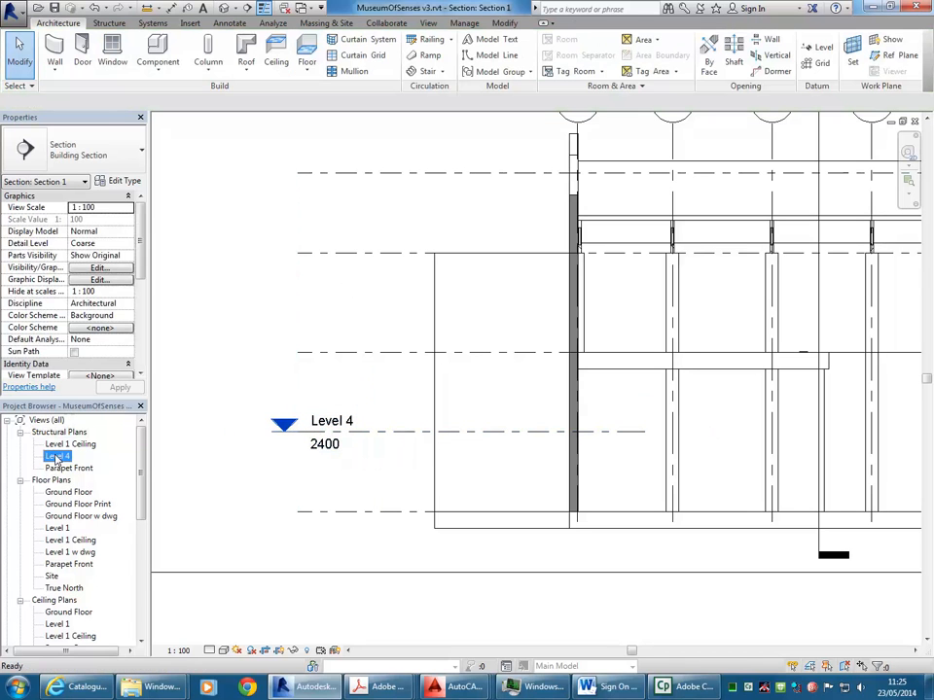
{"action": "right_click", "coordinate": [59, 457]}
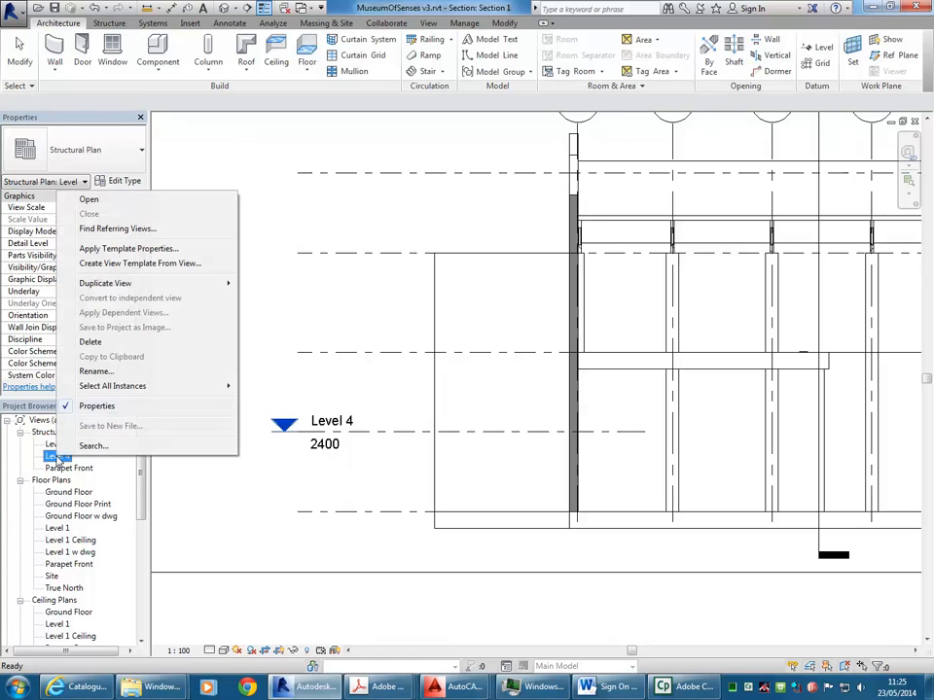
{"action": "left_click", "coordinate": [97, 343]}
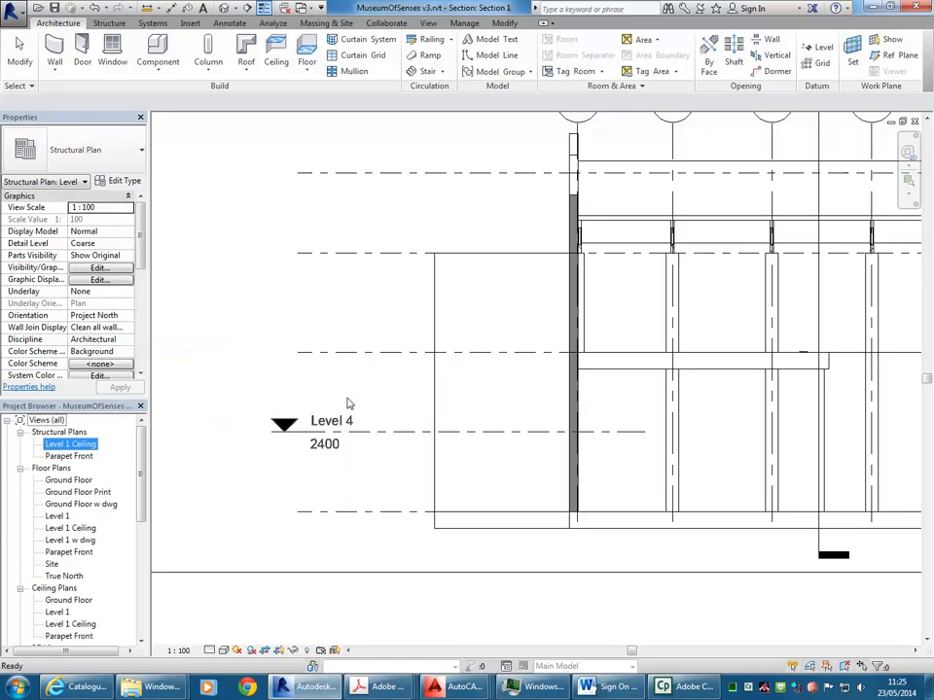
{"action": "left_click", "coordinate": [252, 417]}
{"action": "scroll", "coordinate": [251, 417], "scroll_direction": "up", "scroll_amount": 3}
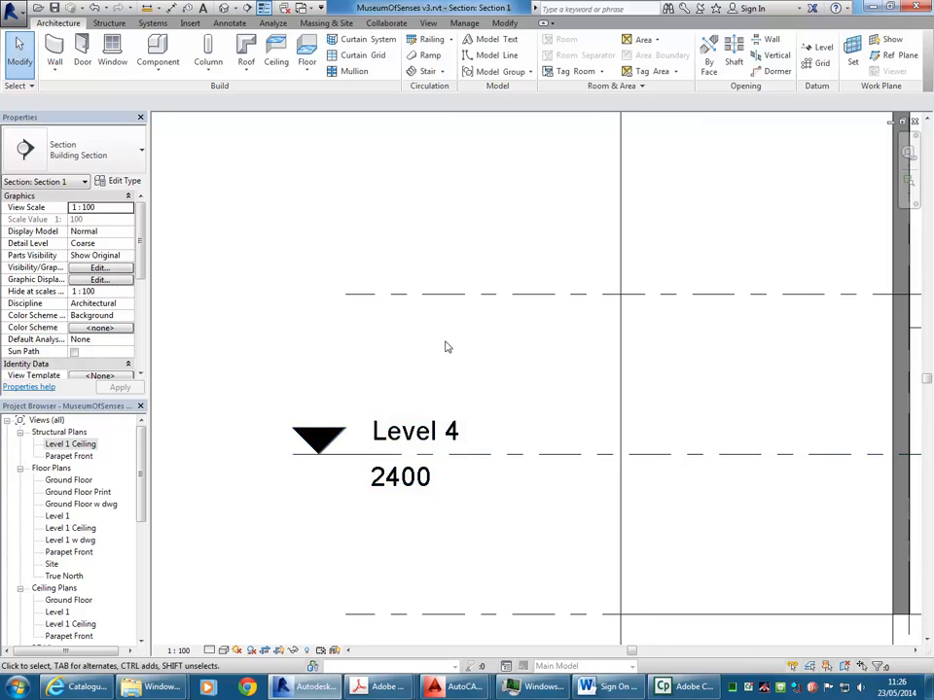
Rename the 2400 level as Fire Stair Landing
{"action": "scroll", "coordinate": [447, 347], "scroll_direction": "down", "scroll_amount": 6}
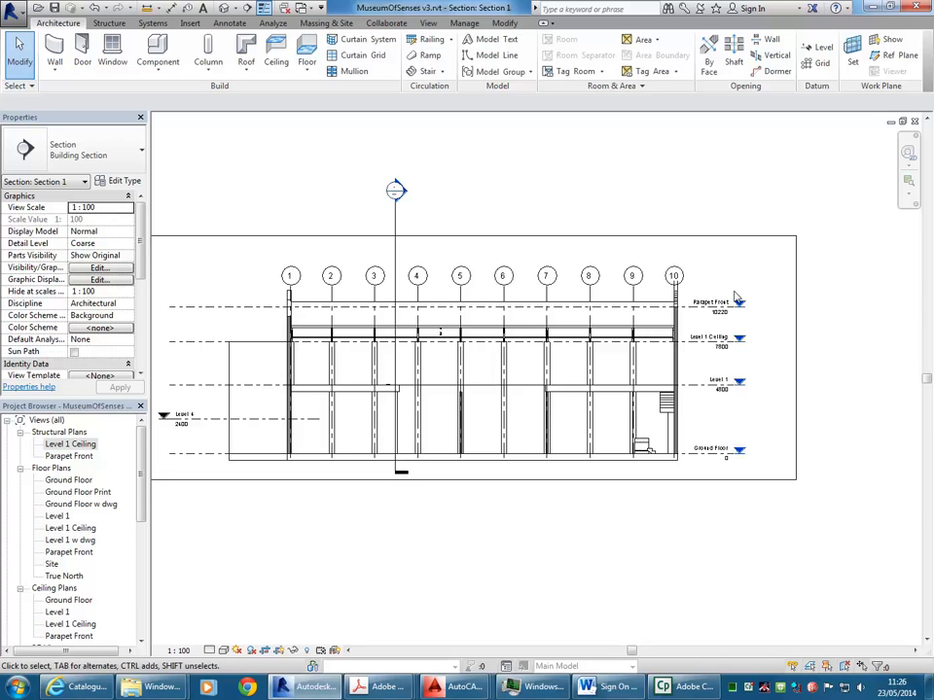
{"action": "mouse_move", "coordinate": [185, 428]}
{"action": "middle_mouse_down"}
{"action": "mouse_move", "coordinate": [277, 439]}
{"action": "mouse_move", "coordinate": [321, 423]}
{"action": "middle_mouse_up"}
{"action": "key", "text": "Escape"}
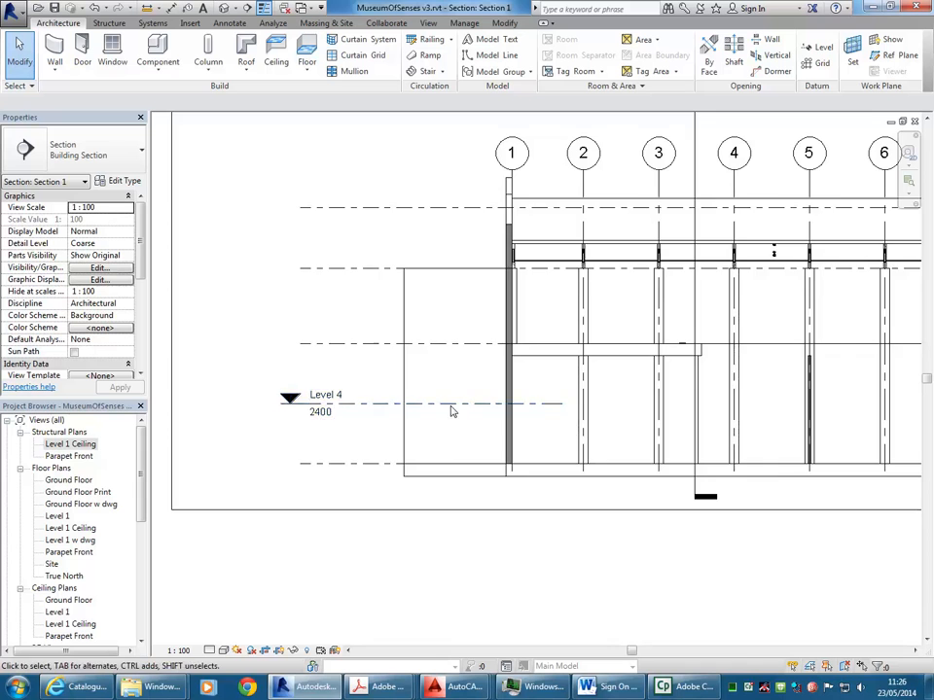
{"action": "scroll", "coordinate": [457, 399], "scroll_direction": "down", "scroll_amount": 1}
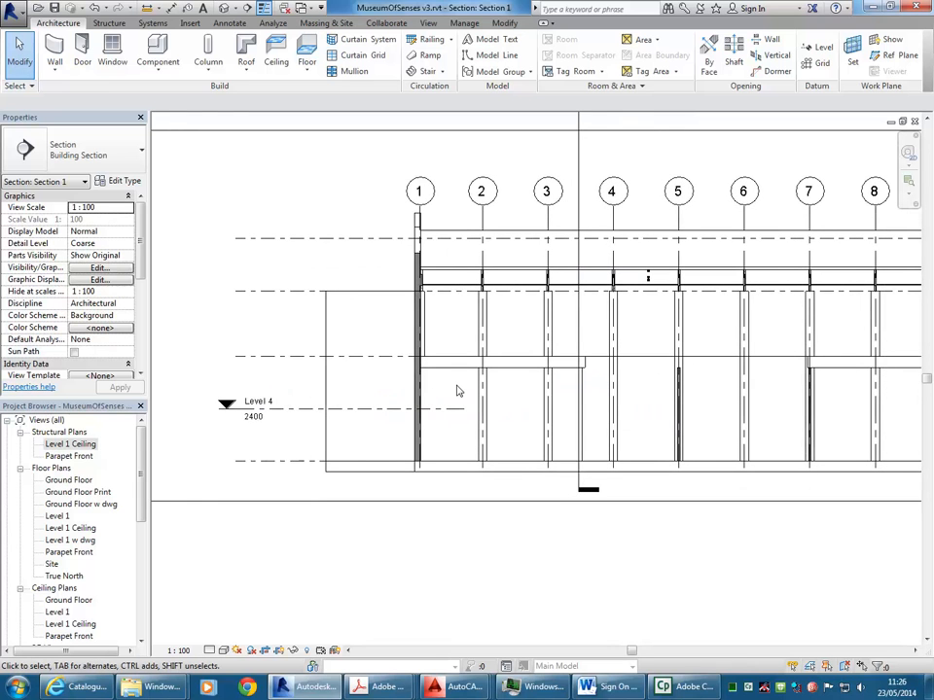
{"action": "left_click", "coordinate": [261, 409]}
{"action": "left_click", "coordinate": [259, 401]}
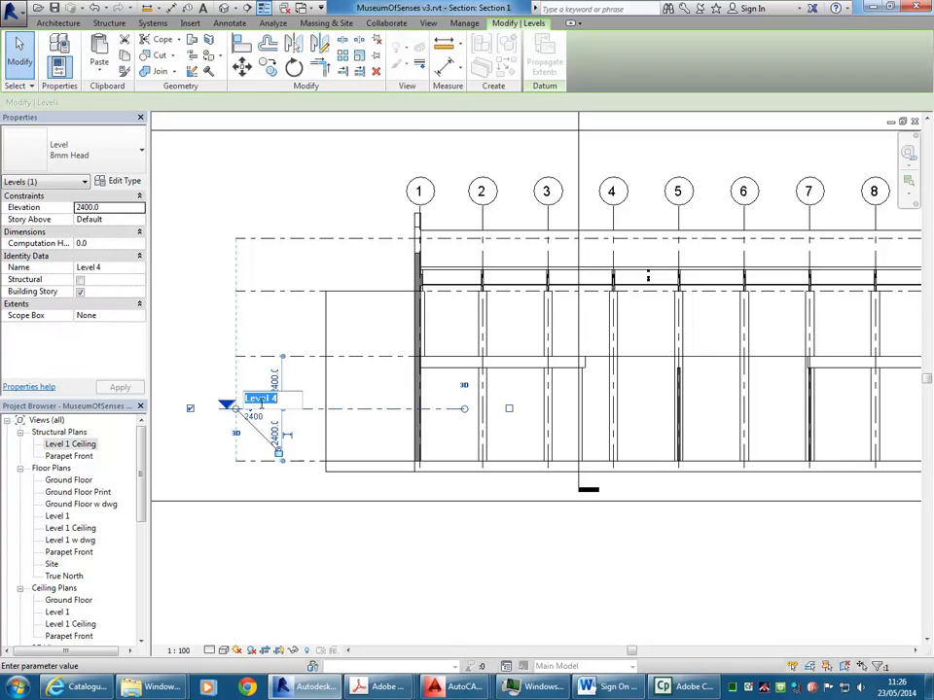
{"action": "type", "text": "F"}
{"action": "type", "text": "ire Stair"}
{"action": "type", "text": " Landing"}
{"action": "key", "text": "Return"}
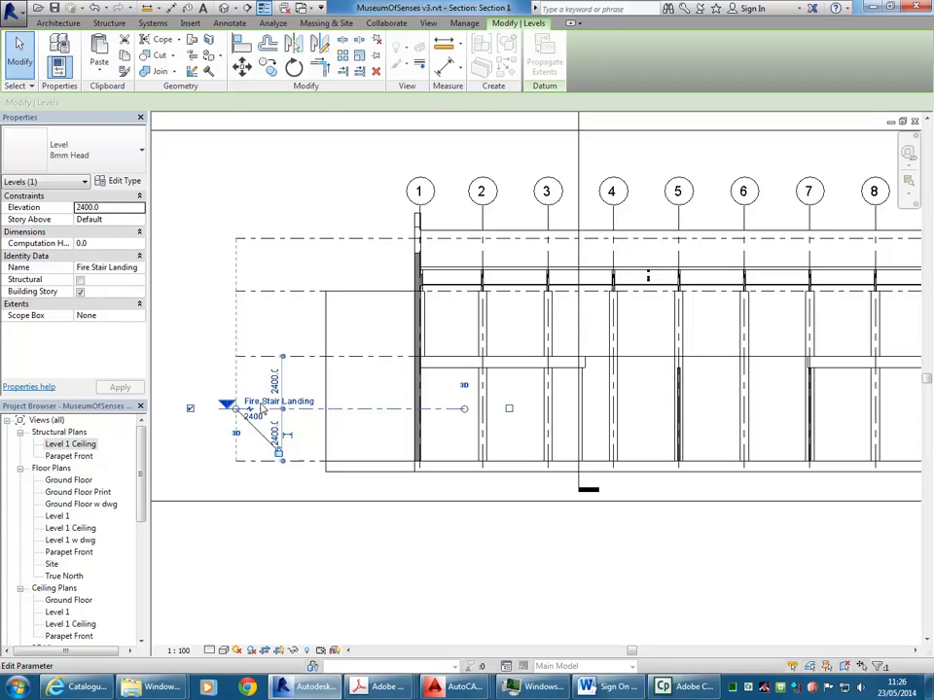
{"action": "left_click", "coordinate": [207, 336]}
{"action": "scroll", "coordinate": [204, 337], "scroll_direction": "up", "scroll_amount": 2}
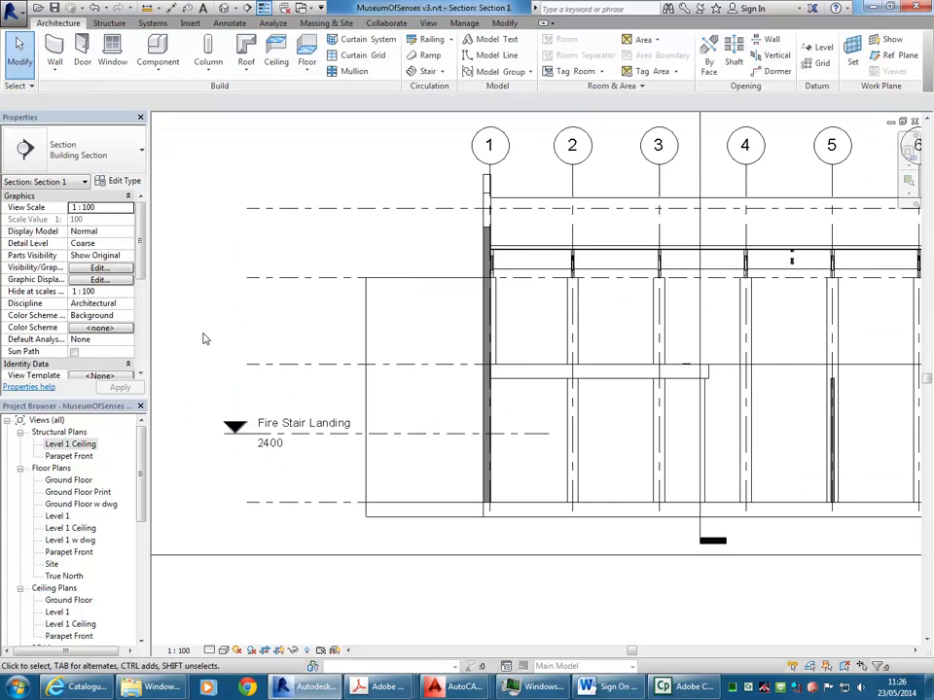
{"action": "scroll", "coordinate": [292, 535], "scroll_direction": "up", "scroll_amount": 1}
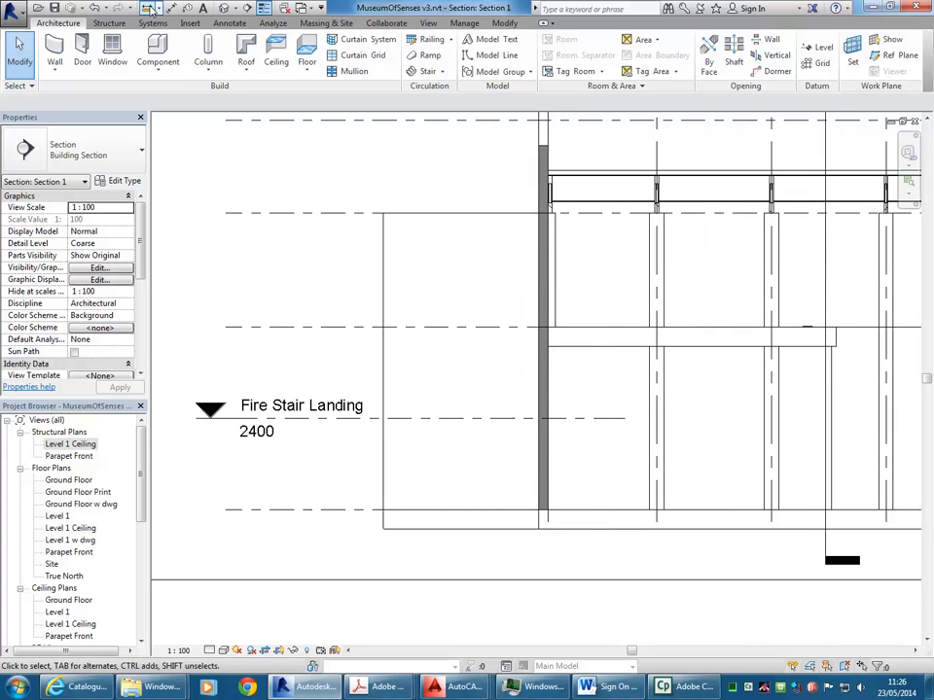
{"action": "key", "text": "d"}
{"action": "key", "text": "l"}
{"action": "key", "text": "Escape"}
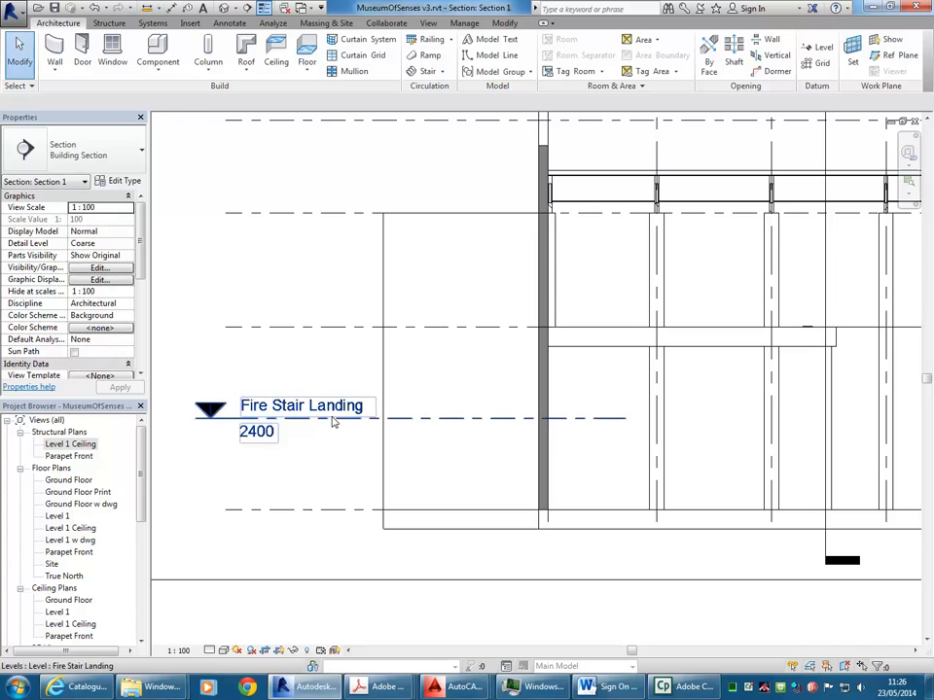
Open the Ground Floor w dwg floor plan at the annex stair beside grid 1
{"action": "scroll", "coordinate": [652, 313], "scroll_direction": "down", "scroll_amount": 3}
{"action": "middle_click_drag", "start_coordinate": [649, 381], "coordinate": [433, 385]}
{"action": "middle_click_drag", "start_coordinate": [489, 366], "coordinate": [834, 384]}
{"action": "scroll", "coordinate": [253, 413], "scroll_direction": "up", "scroll_amount": 3}
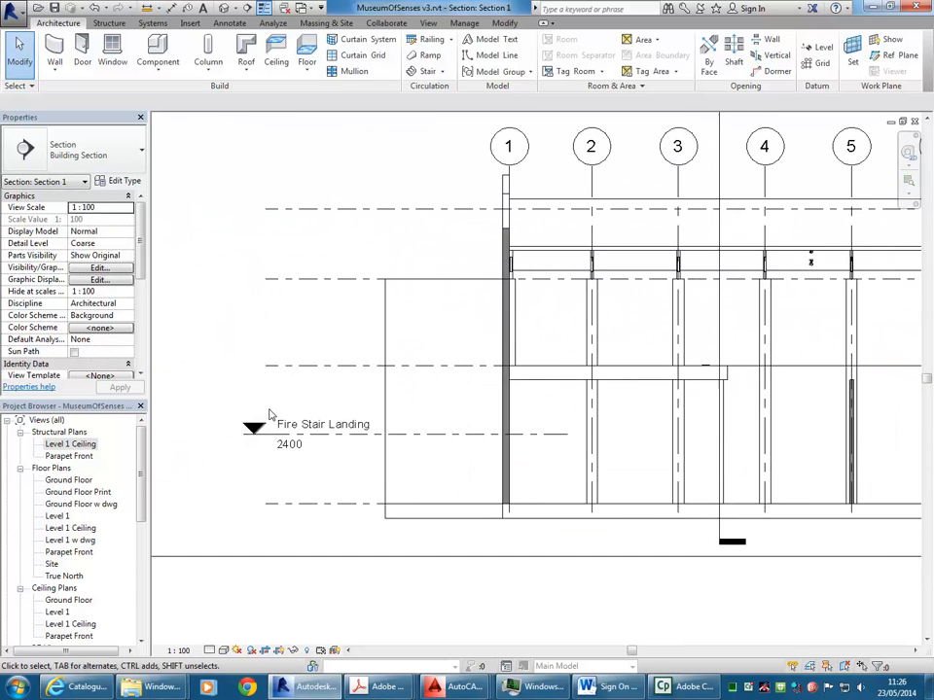
{"action": "double_click", "coordinate": [72, 480]}
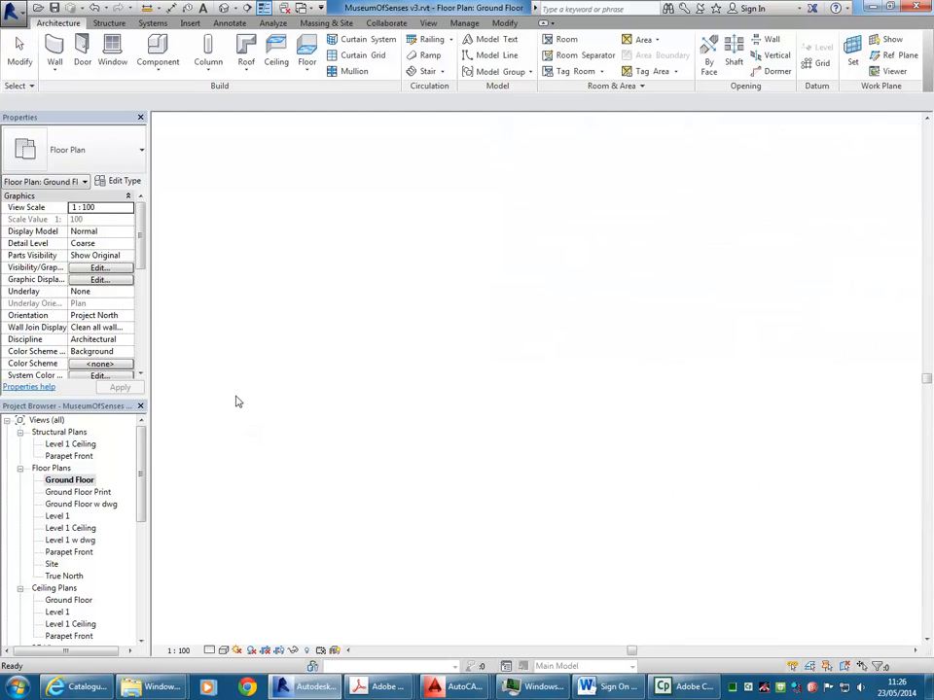
{"action": "double_click", "coordinate": [81, 504]}
{"action": "scroll", "coordinate": [378, 349], "scroll_direction": "down", "scroll_amount": 5}
{"action": "scroll", "coordinate": [451, 362], "scroll_direction": "down", "scroll_amount": 4}
{"action": "middle_click_drag", "start_coordinate": [451, 362], "coordinate": [770, 400]}
{"action": "middle_click_drag", "start_coordinate": [368, 338], "coordinate": [512, 421]}
{"action": "scroll", "coordinate": [293, 251], "scroll_direction": "up", "scroll_amount": 5}
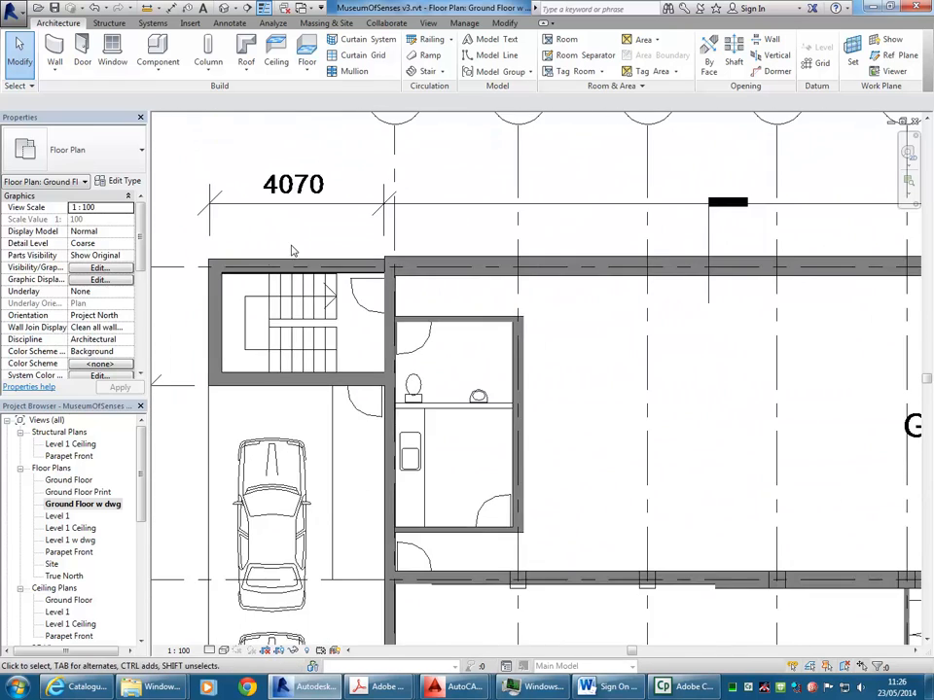
{"action": "middle_click_drag", "start_coordinate": [292, 251], "coordinate": [375, 287]}
{"action": "scroll", "coordinate": [365, 290], "scroll_direction": "up", "scroll_amount": 2}
{"action": "scroll", "coordinate": [358, 292], "scroll_direction": "up", "scroll_amount": 3}
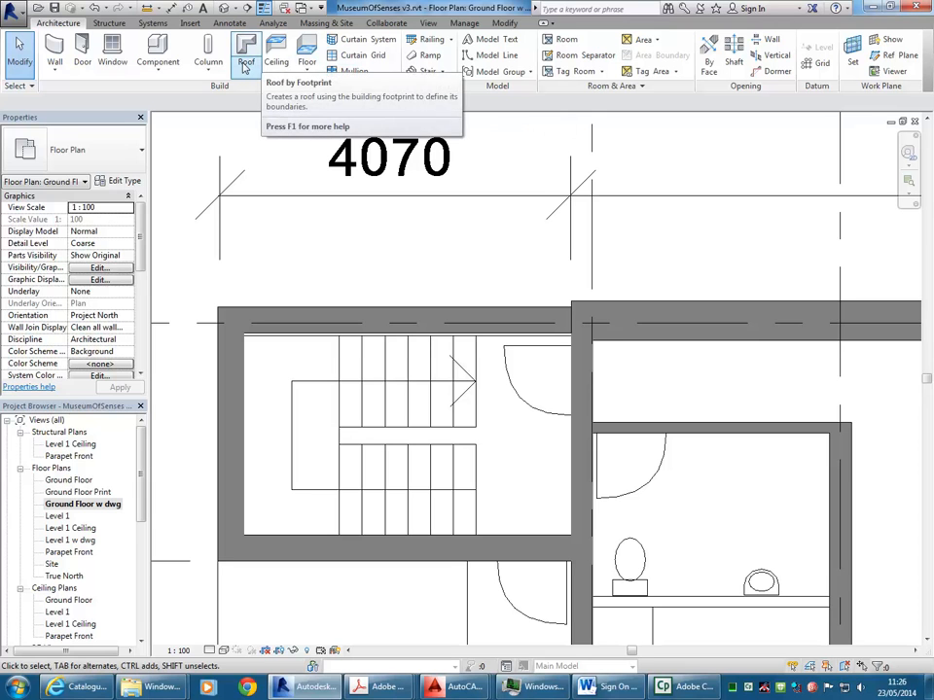
Start a Stair by Sketch and measure the width of the lower flight in the imported drawing
{"action": "left_click", "coordinate": [442, 71]}
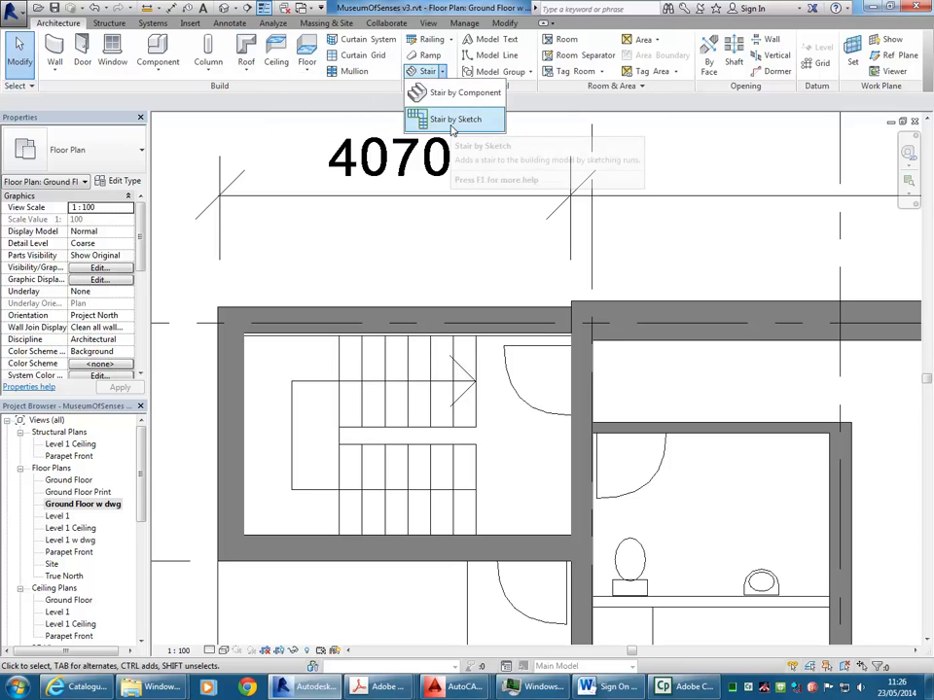
{"action": "left_click", "coordinate": [453, 119]}
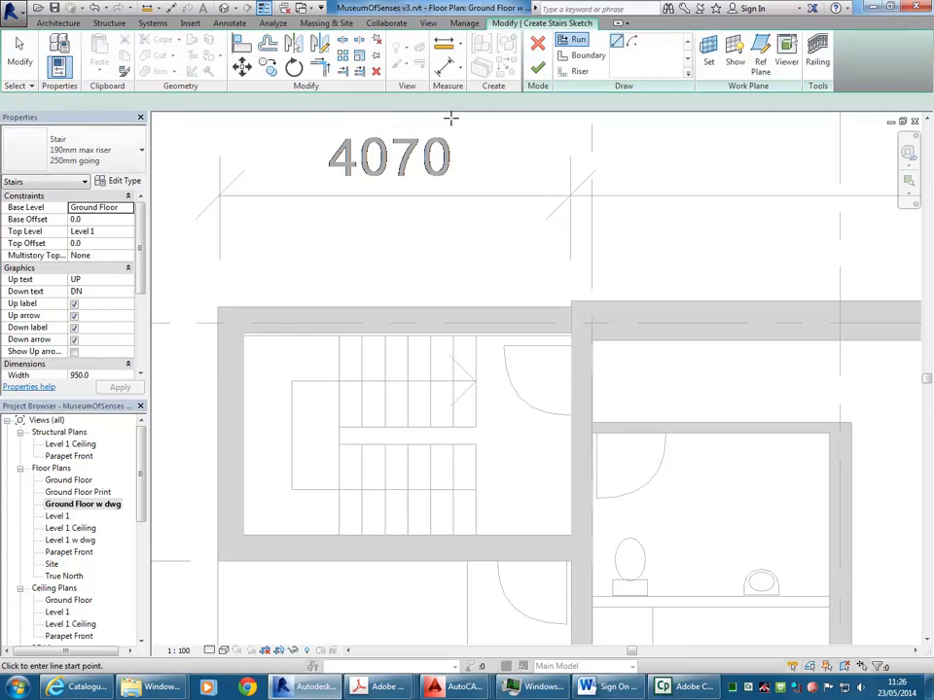
{"action": "scroll", "coordinate": [447, 202], "scroll_direction": "up", "scroll_amount": 2}
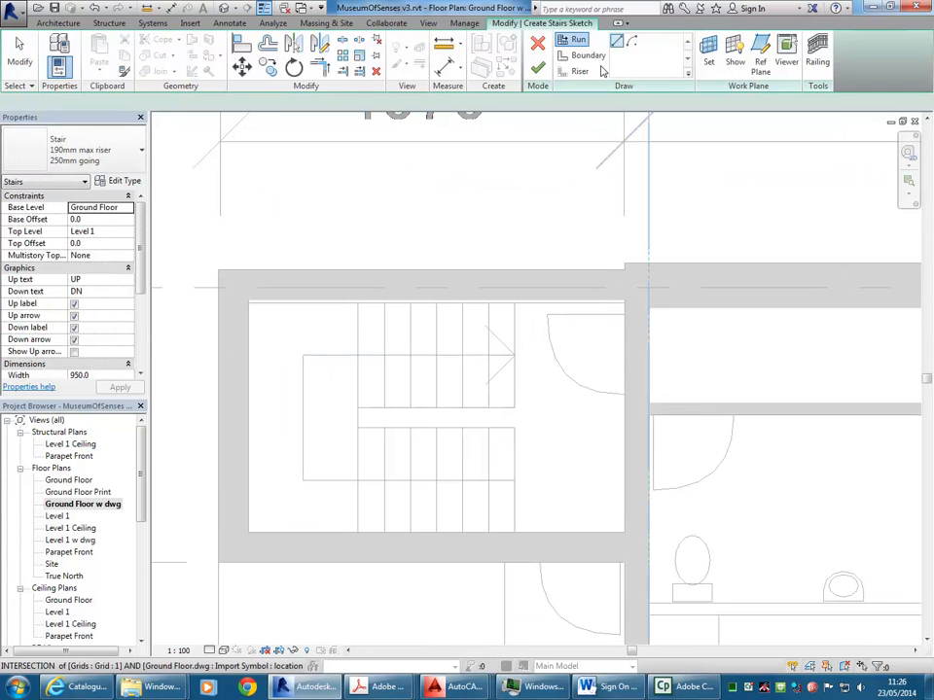
{"action": "left_click", "coordinate": [515, 532]}
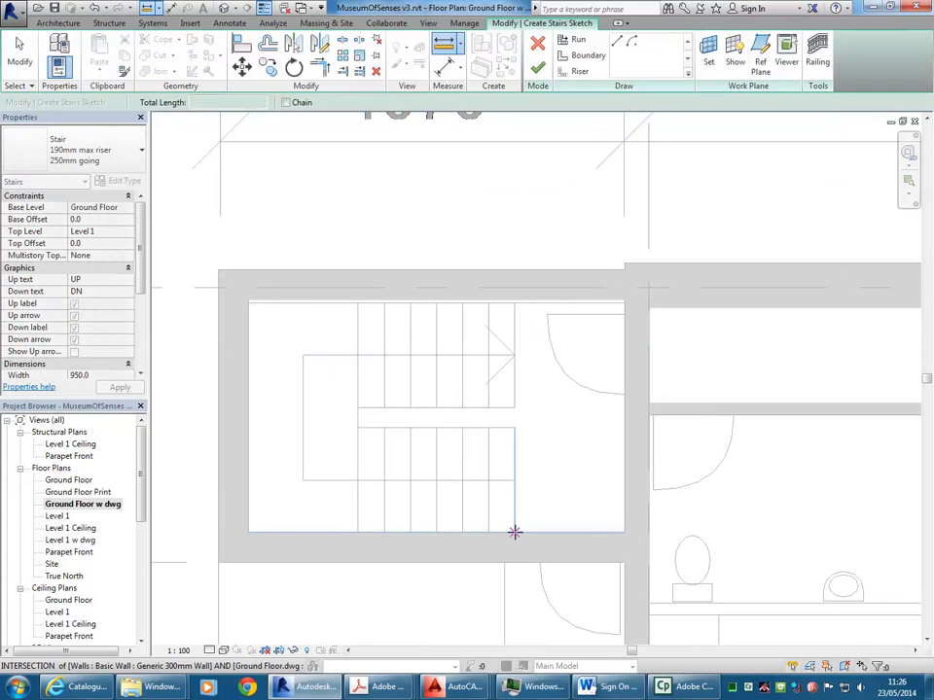
{"action": "left_click", "coordinate": [515, 428]}
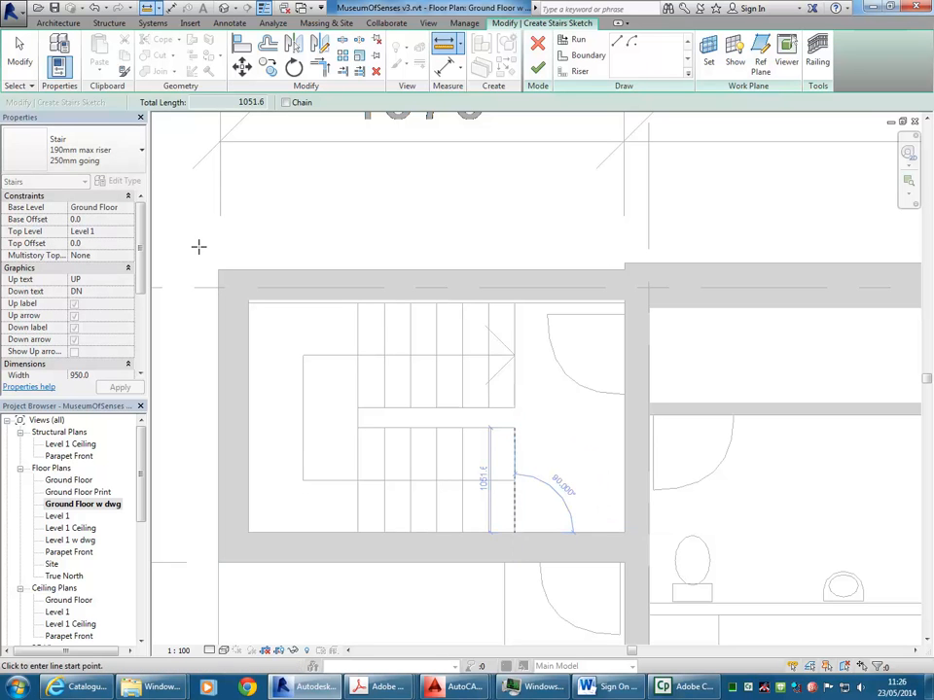
{"action": "key", "text": "Escape"}
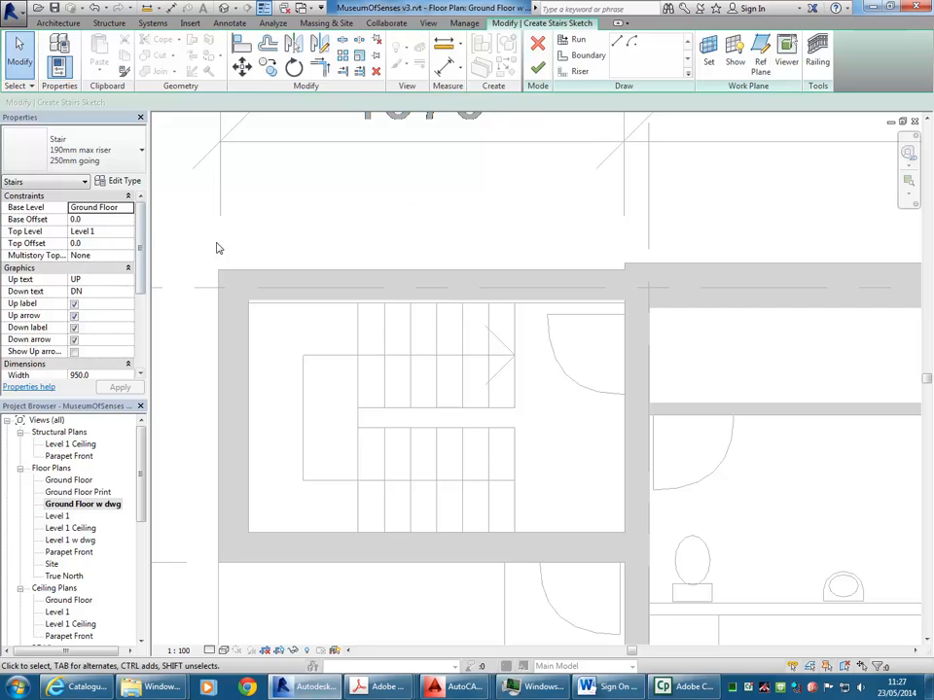
Set the new stair's width to 1050
{"action": "scroll", "coordinate": [137, 287], "scroll_direction": "down", "scroll_amount": 3}
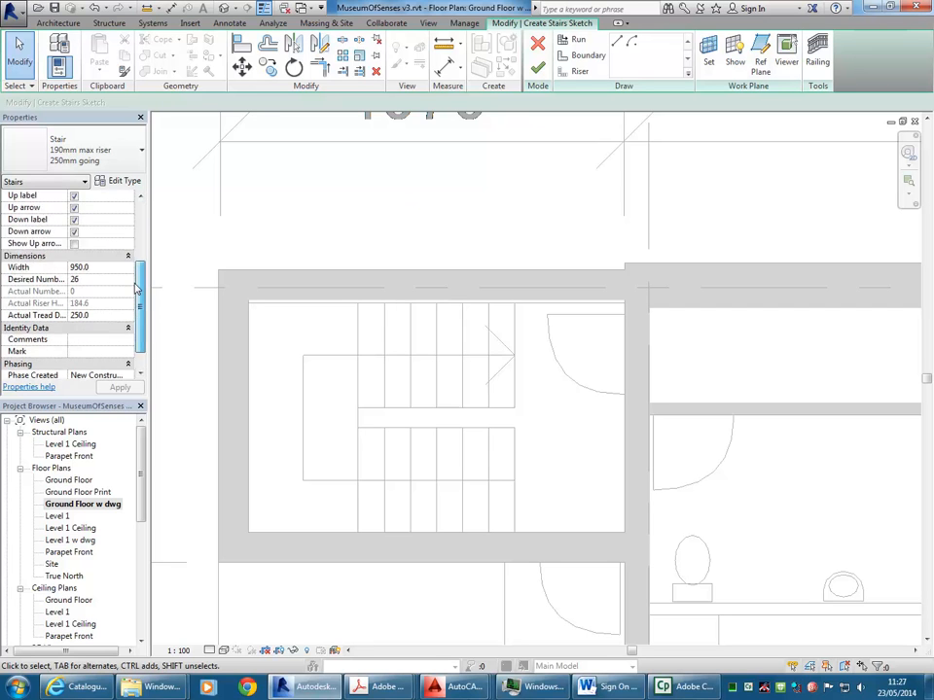
{"action": "scroll", "coordinate": [136, 287], "scroll_direction": "down", "scroll_amount": 1}
{"action": "left_click", "coordinate": [99, 255]}
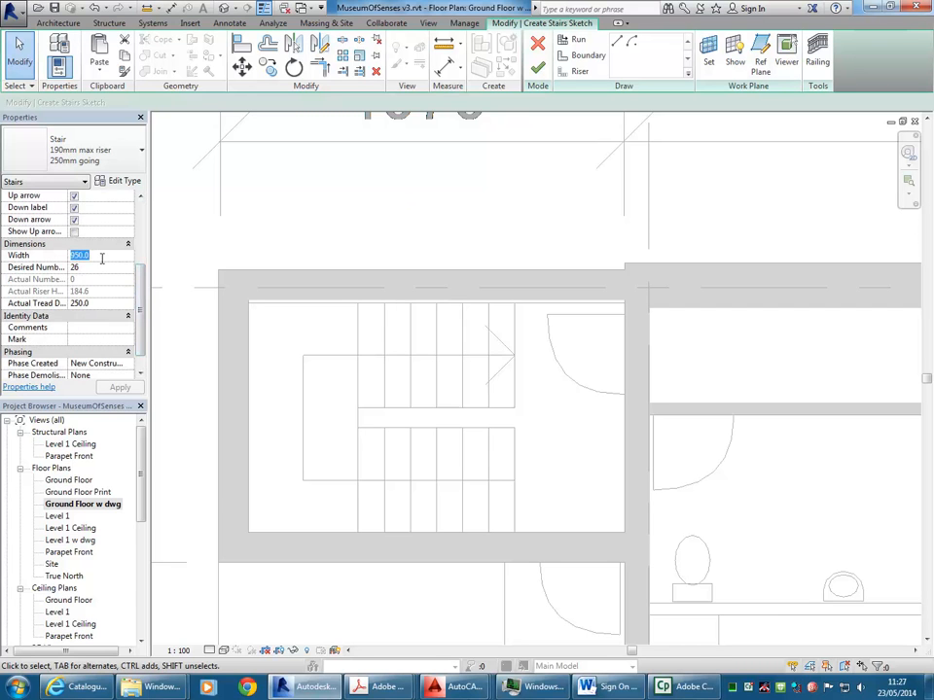
{"action": "type", "text": "1050"}
{"action": "key", "text": "Return"}
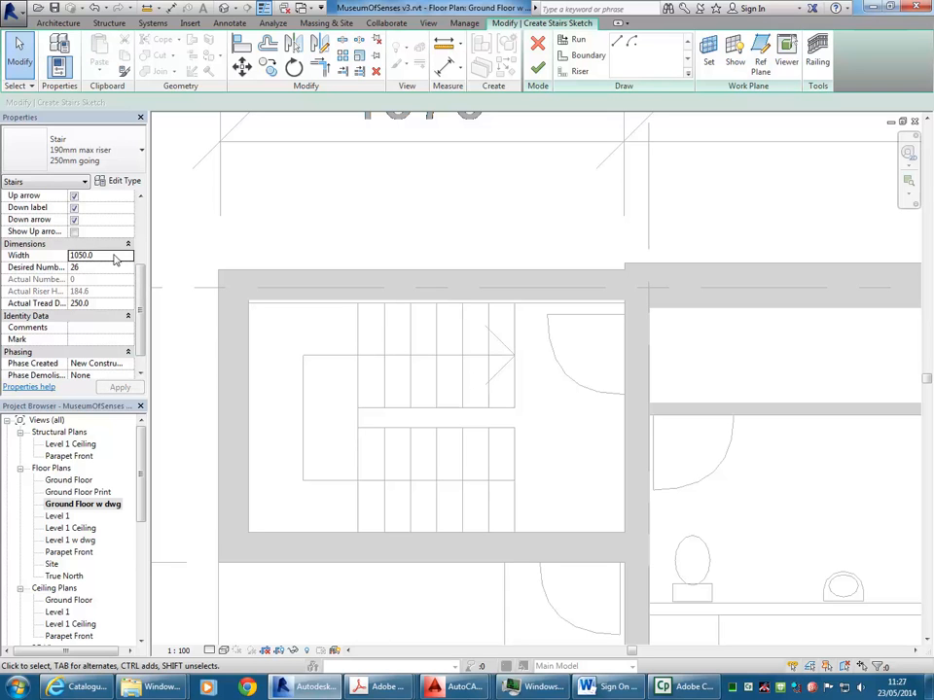
Set the stair's top level to Fire Stair Landing
{"action": "scroll", "coordinate": [142, 289], "scroll_direction": "up", "scroll_amount": 5}
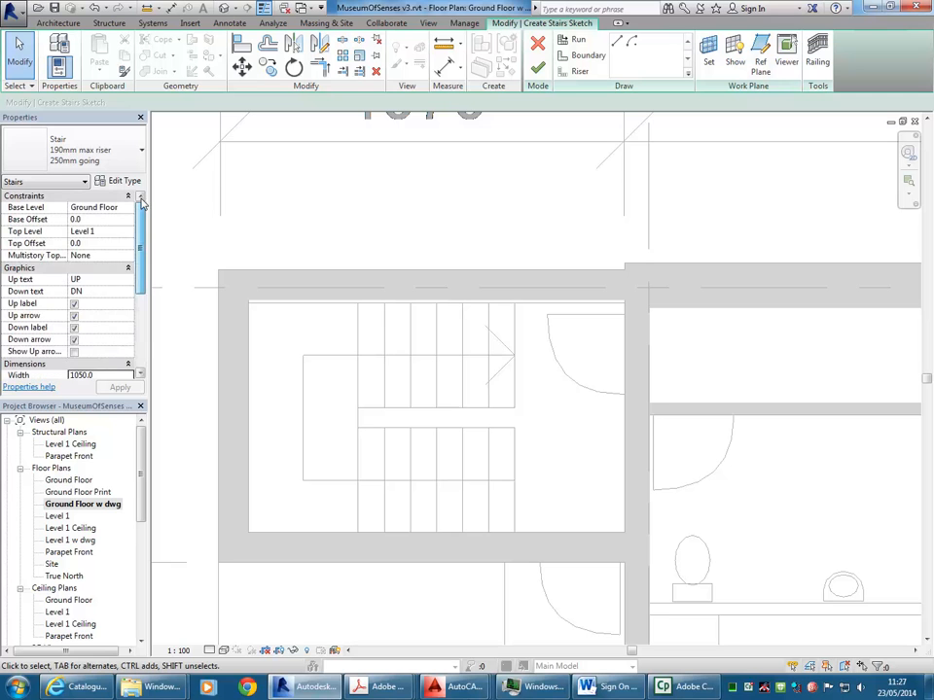
{"action": "left_click", "coordinate": [107, 231]}
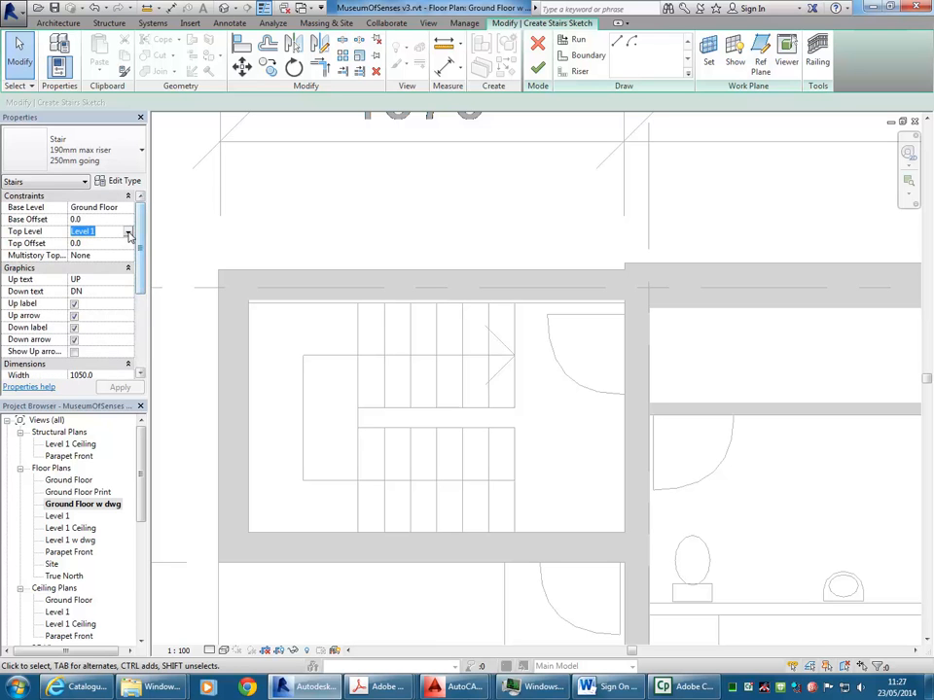
{"action": "left_click", "coordinate": [128, 233]}
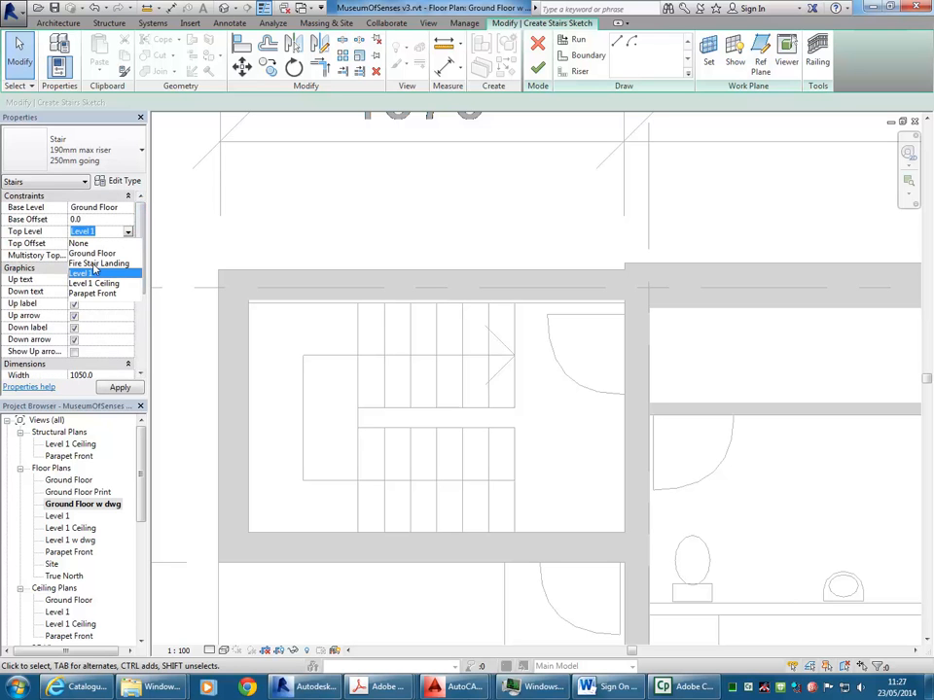
{"action": "left_click", "coordinate": [95, 265]}
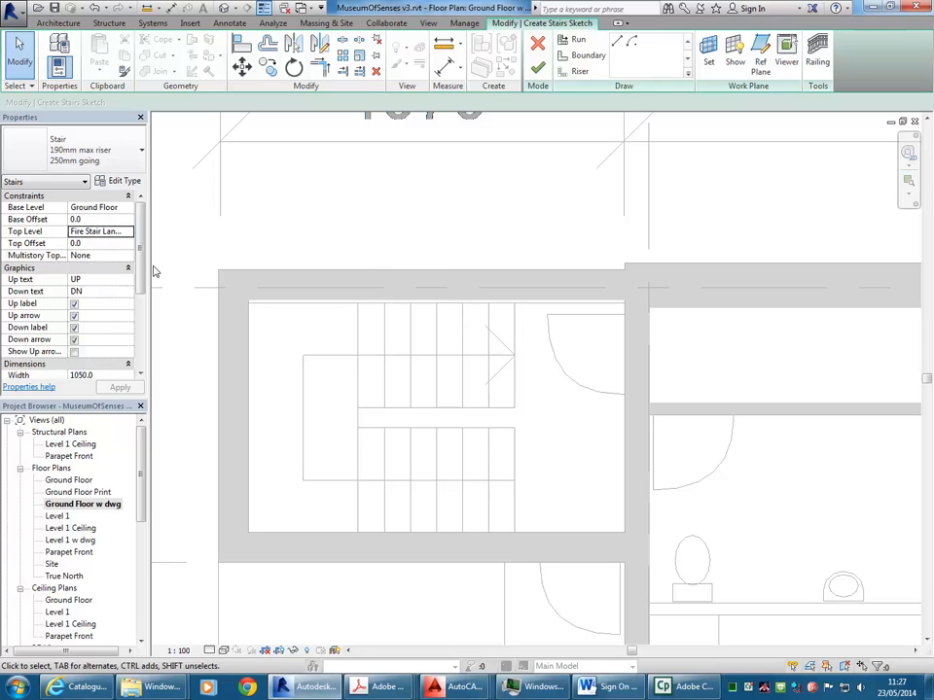
Set the stair's desired number of risers to 14
{"action": "scroll", "coordinate": [110, 278], "scroll_direction": "down", "scroll_amount": 4}
{"action": "left_click", "coordinate": [102, 243]}
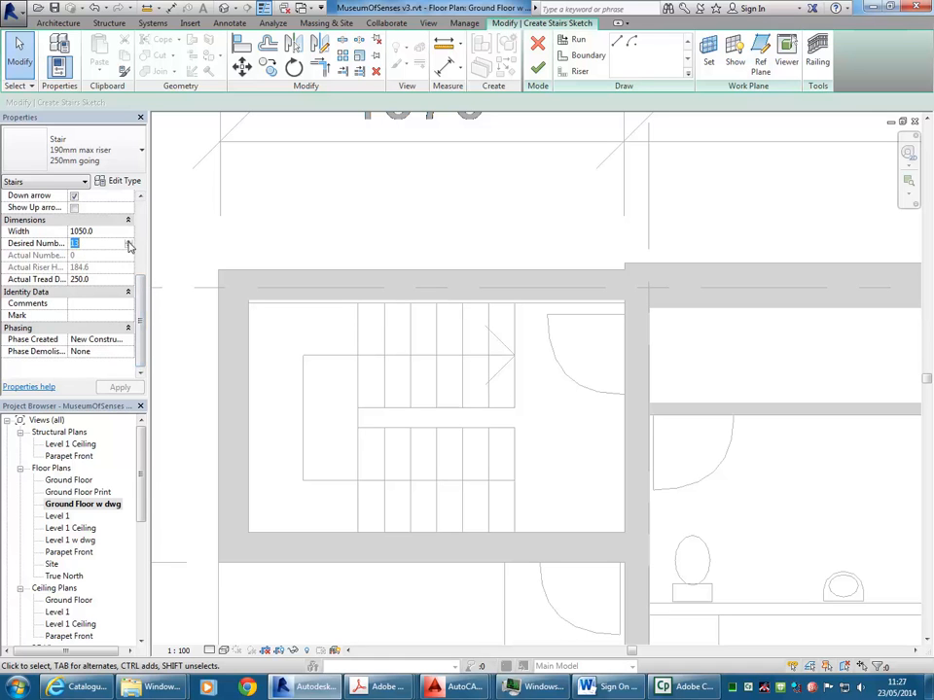
{"action": "left_click", "coordinate": [128, 243]}
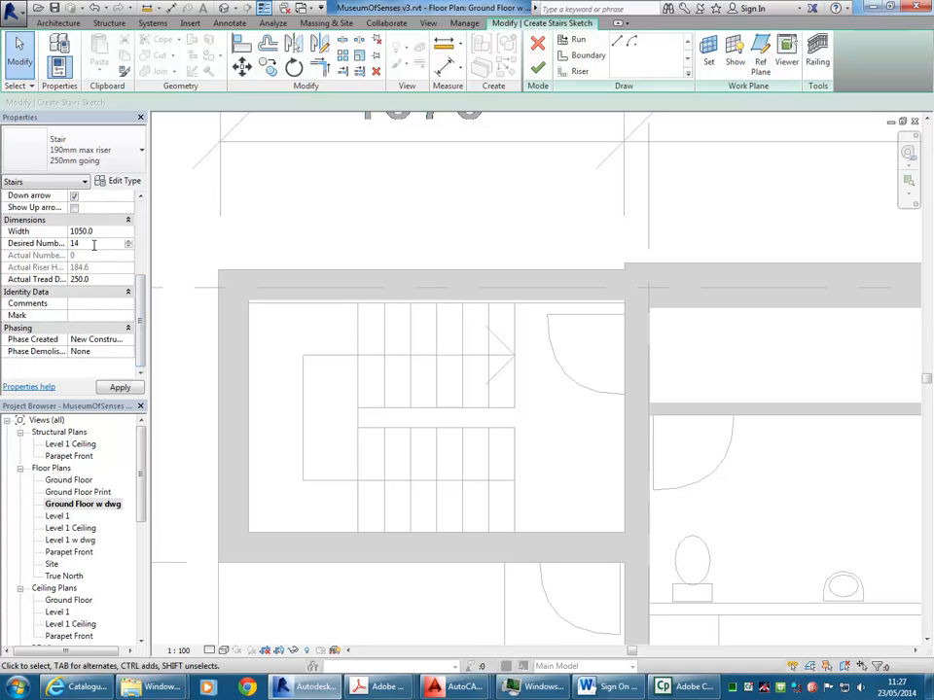
Sketch the first run, about 1572 mm long, along the lower flight's centre line from its first riser to the landing edge
{"action": "middle_click_drag", "start_coordinate": [341, 379], "coordinate": [392, 386]}
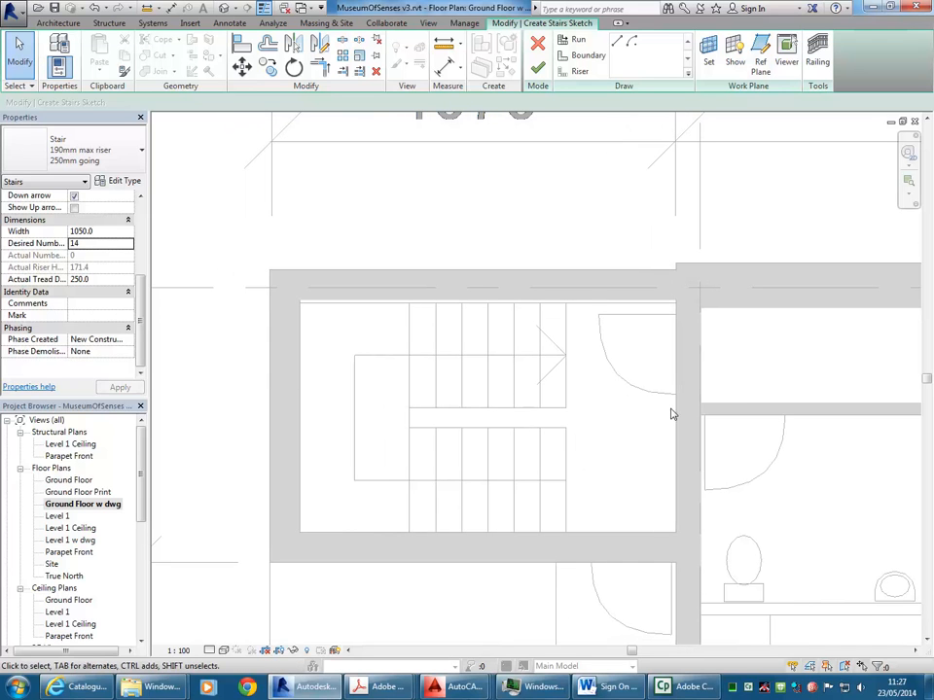
{"action": "left_click", "coordinate": [576, 42]}
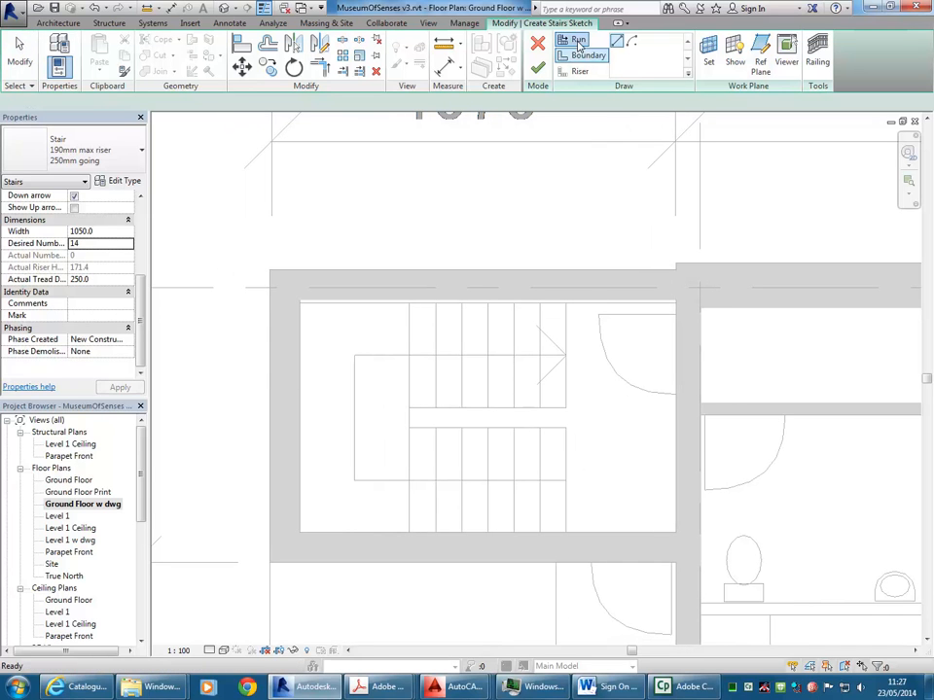
{"action": "left_click", "coordinate": [565, 478]}
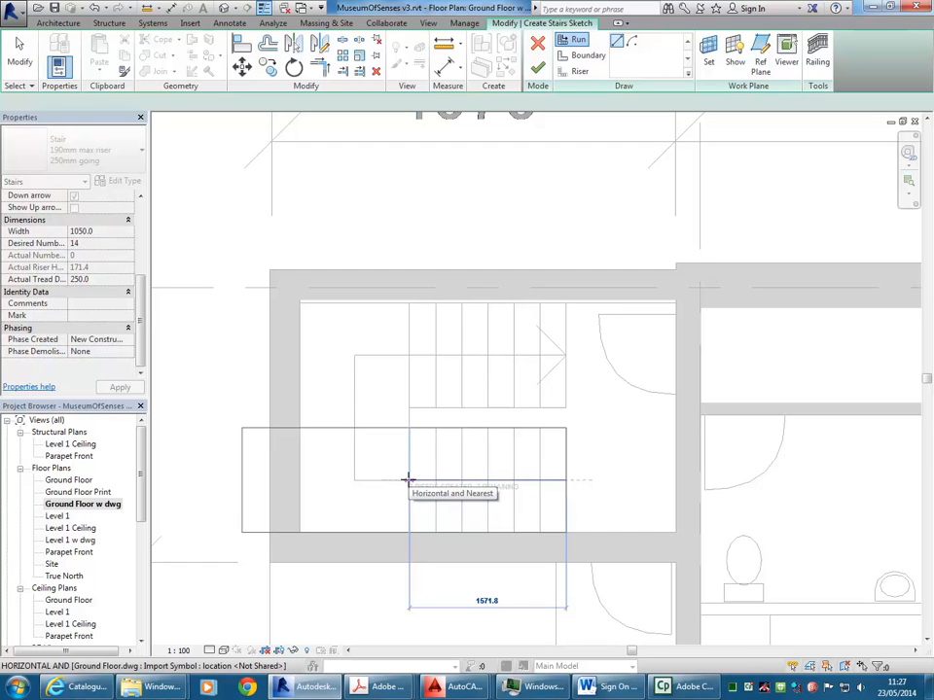
{"action": "left_click", "coordinate": [408, 479]}
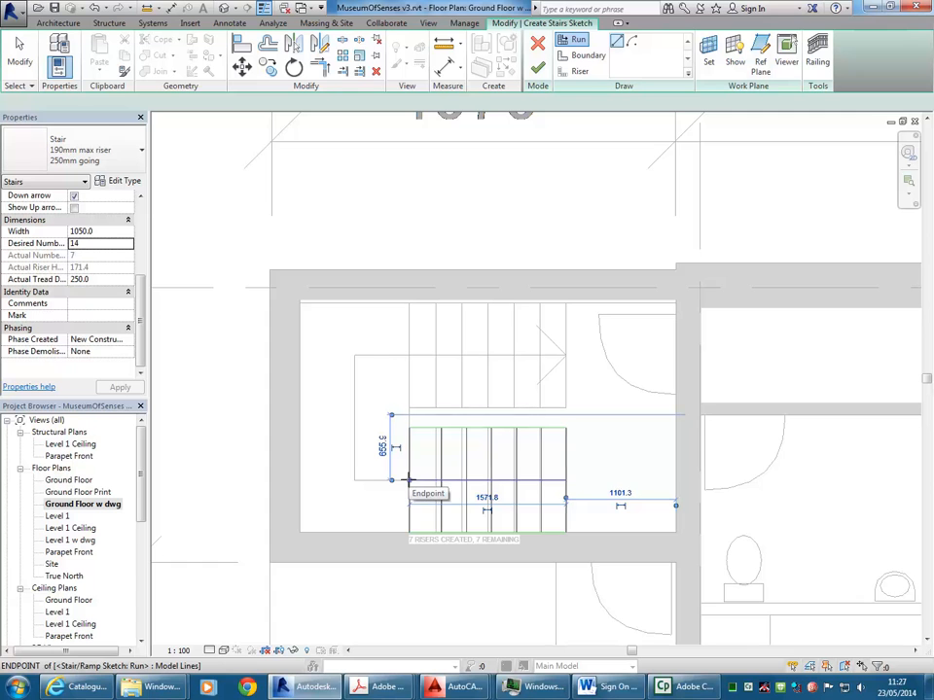
Compare the first run's risers with the imported drawing's treads and display the sketch lines at full line weight
{"action": "scroll", "coordinate": [448, 463], "scroll_direction": "up", "scroll_amount": 3}
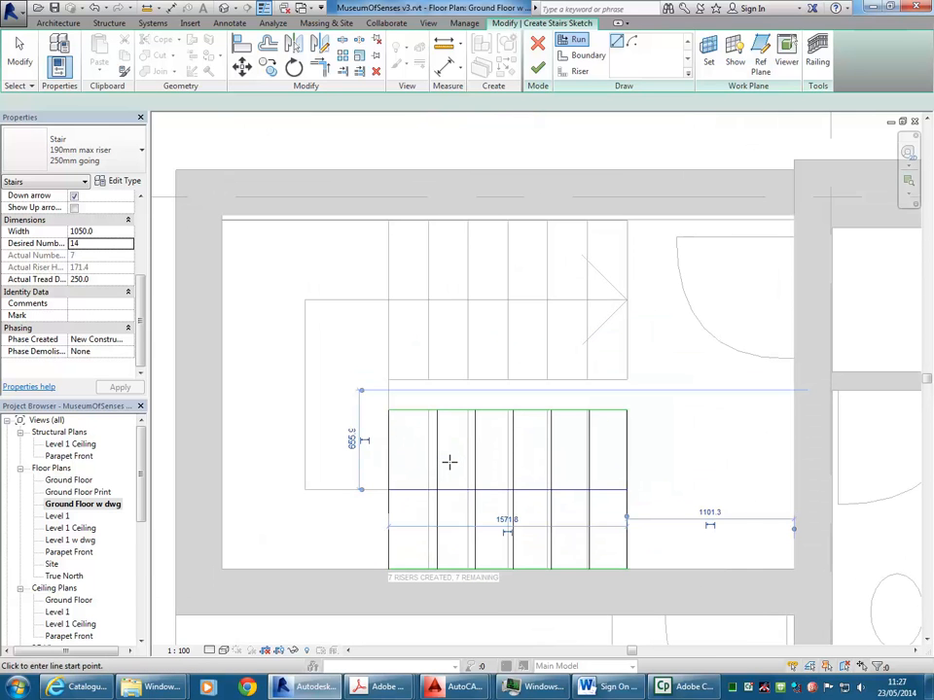
{"action": "scroll", "coordinate": [448, 463], "scroll_direction": "up", "scroll_amount": 1}
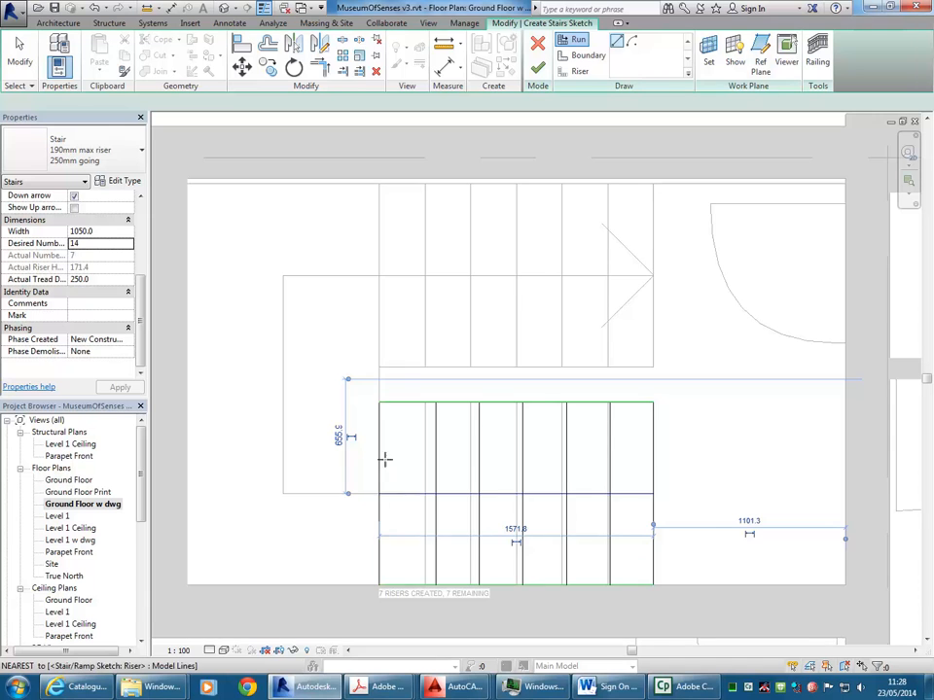
{"action": "middle_click_drag", "start_coordinate": [382, 364], "coordinate": [363, 368]}
{"action": "scroll", "coordinate": [328, 352], "scroll_direction": "down", "scroll_amount": 2}
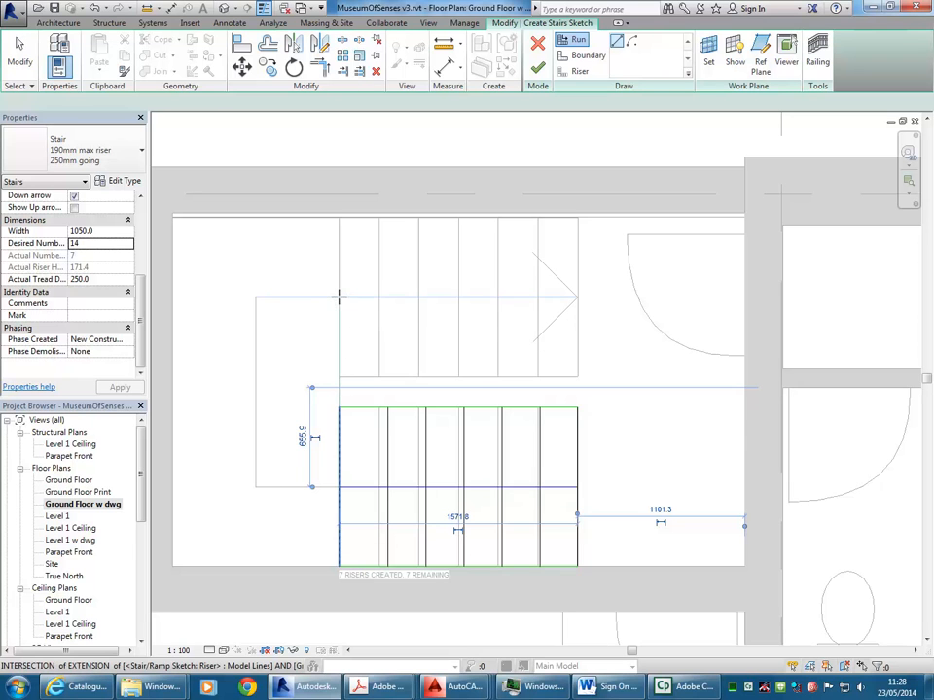
{"action": "key", "text": "Escape"}
{"action": "key", "text": "Return"}
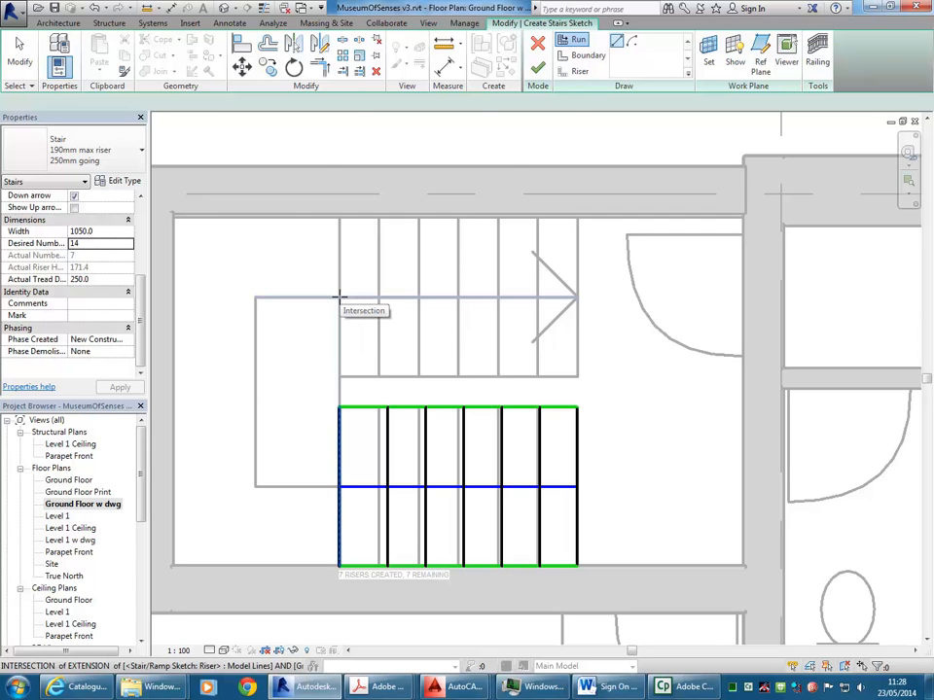
Try to sketch the second run from the landing edge along the upper flight's centre line
{"action": "left_click", "coordinate": [339, 297]}
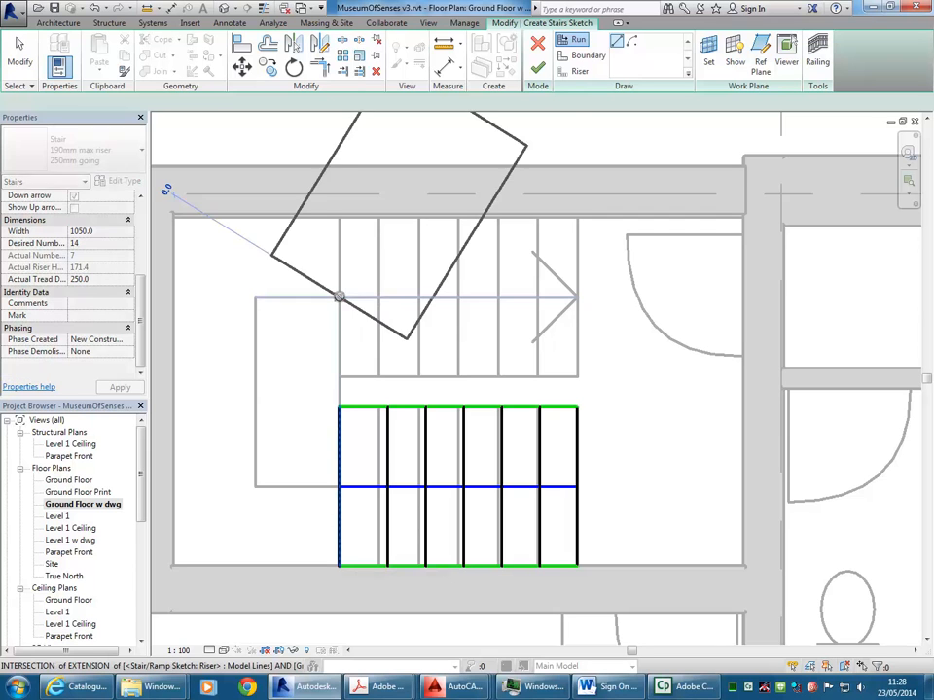
{"action": "left_click", "coordinate": [673, 297]}
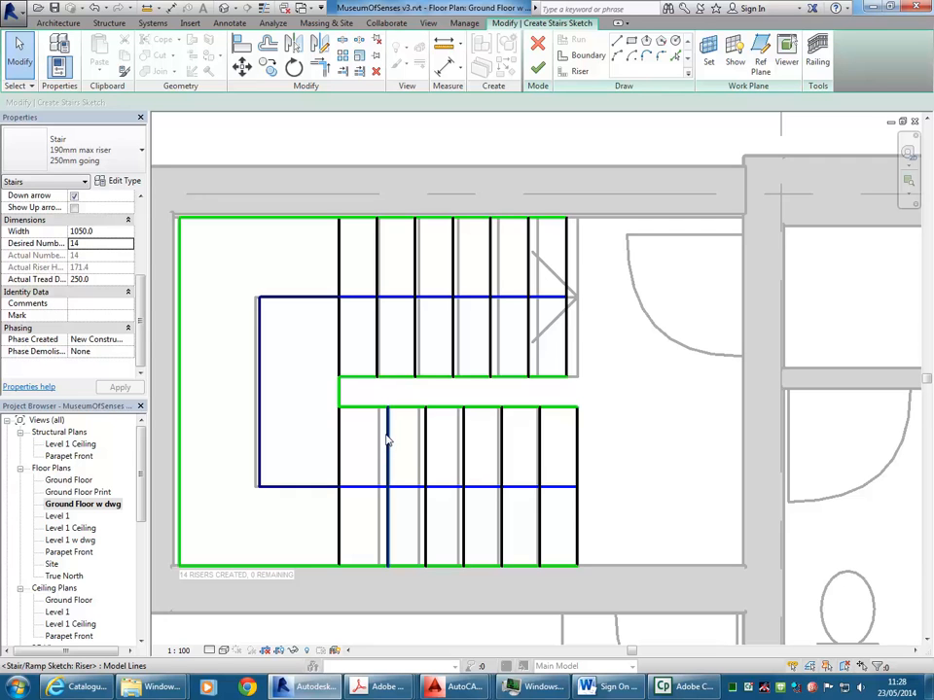
{"action": "left_click", "coordinate": [76, 8]}
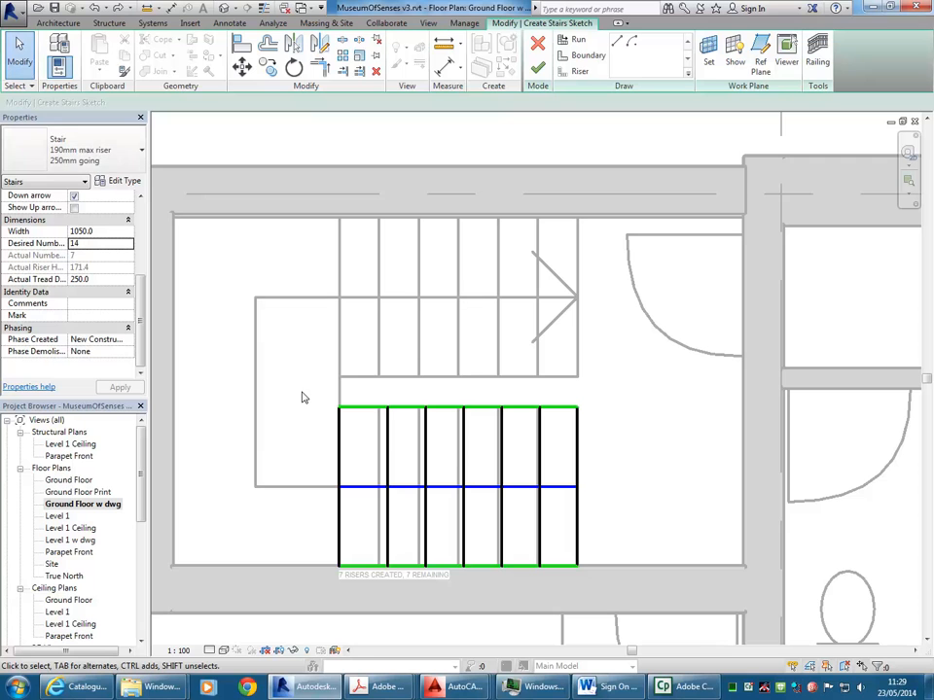
Check the spacing between neighbouring risers of the first run, including the tread beside the landing
{"action": "left_click", "coordinate": [388, 442]}
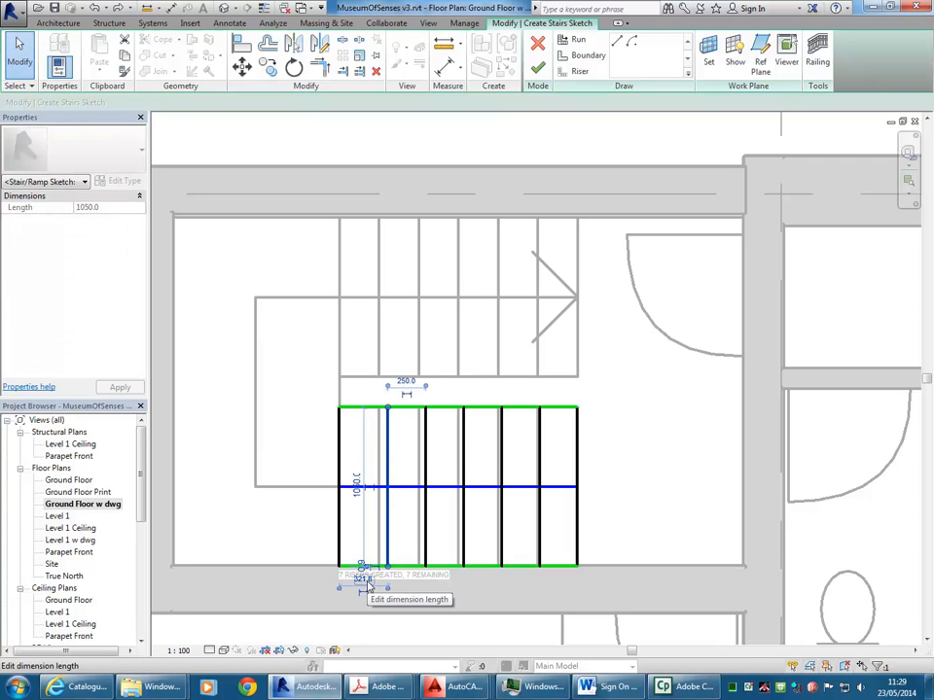
{"action": "left_click", "coordinate": [542, 607]}
{"action": "middle_click_drag", "start_coordinate": [460, 452], "coordinate": [462, 411]}
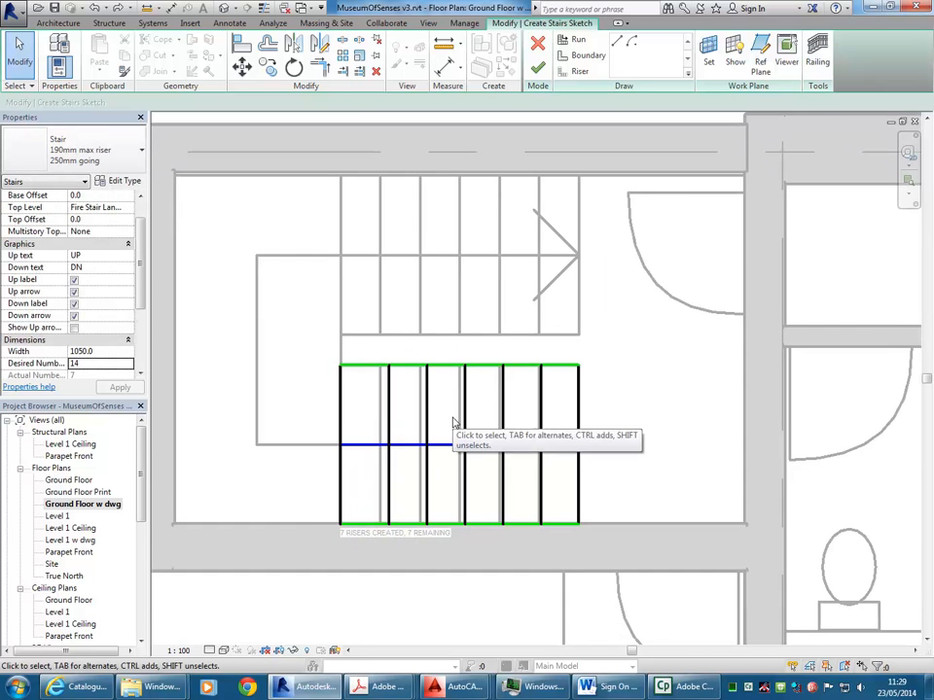
{"action": "scroll", "coordinate": [452, 422], "scroll_direction": "up", "scroll_amount": 1}
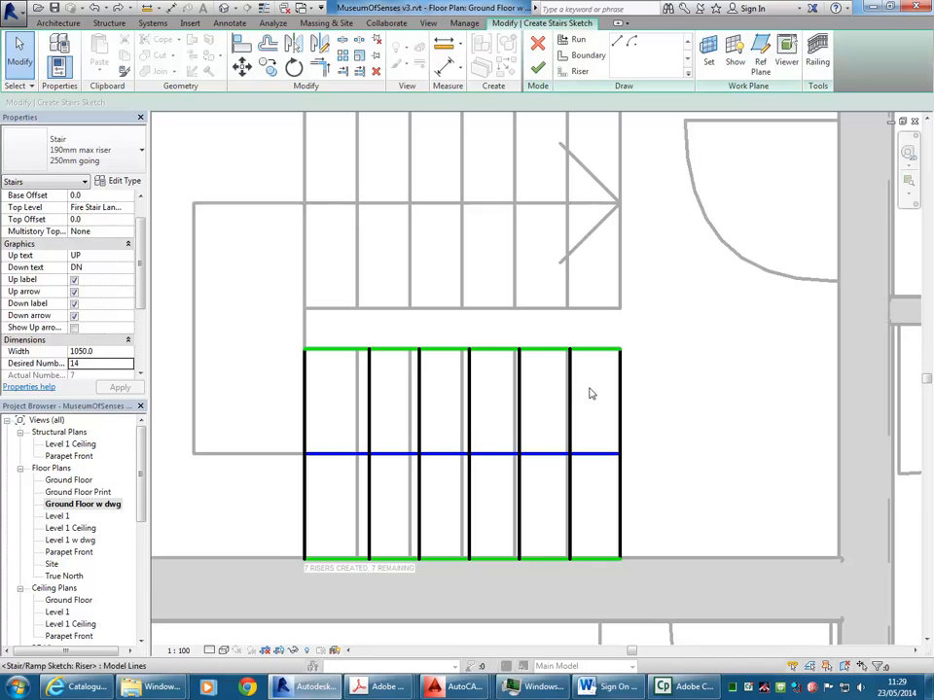
{"action": "left_click", "coordinate": [621, 395]}
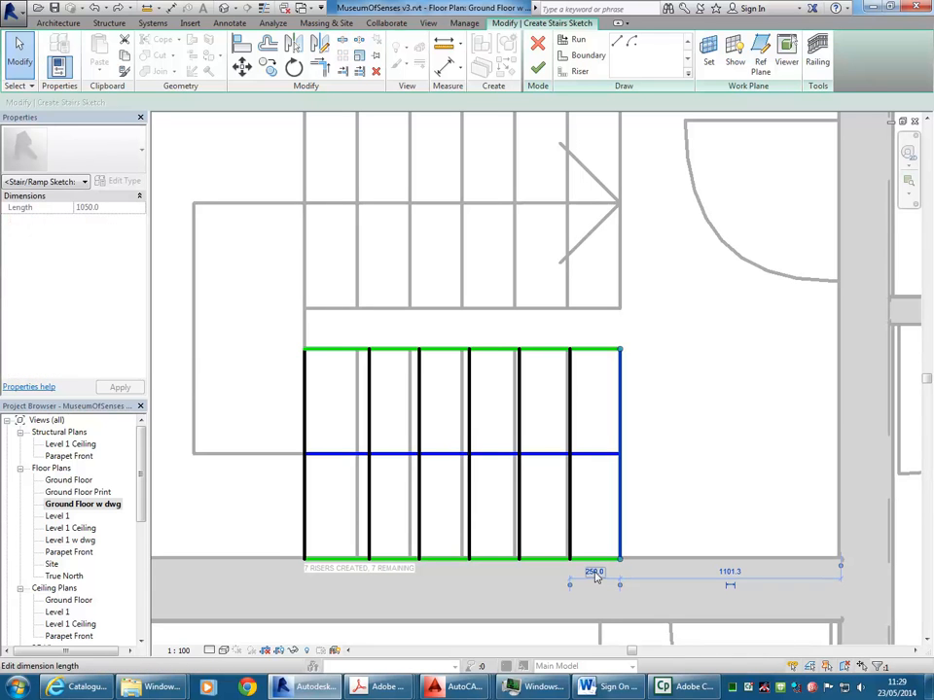
{"action": "left_click", "coordinate": [519, 523]}
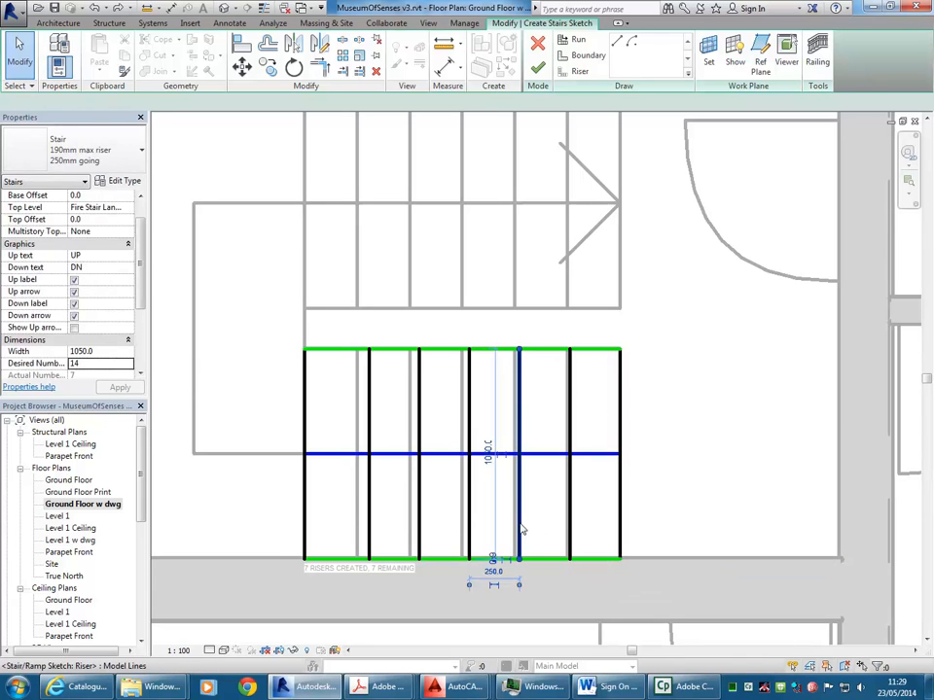
{"action": "left_click", "coordinate": [598, 495]}
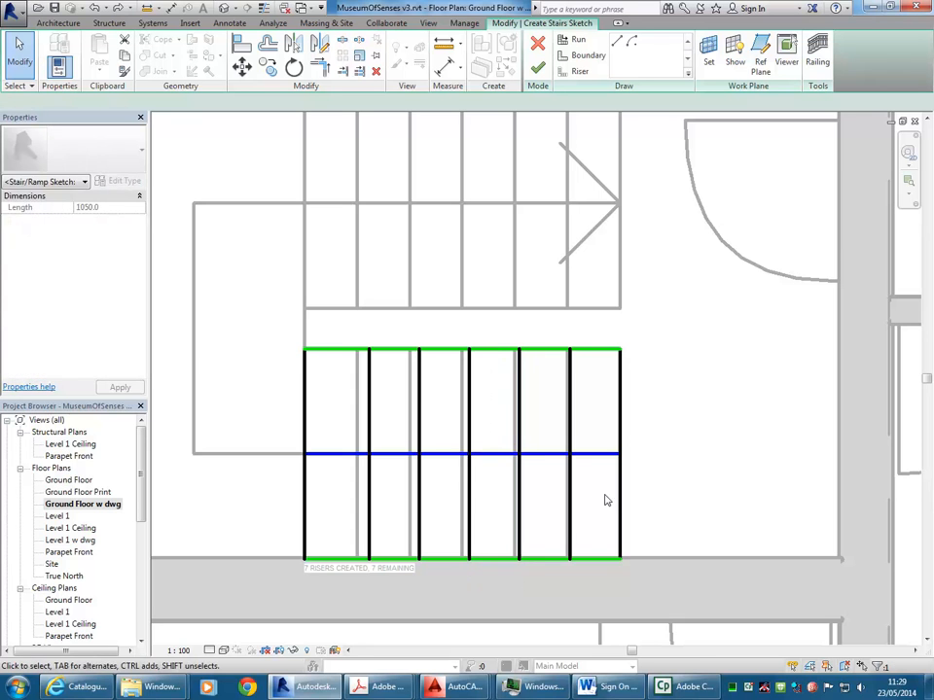
Set the distance between the first run's landing-edge riser and the neighbouring riser to 250 mm
{"action": "left_click", "coordinate": [308, 517]}
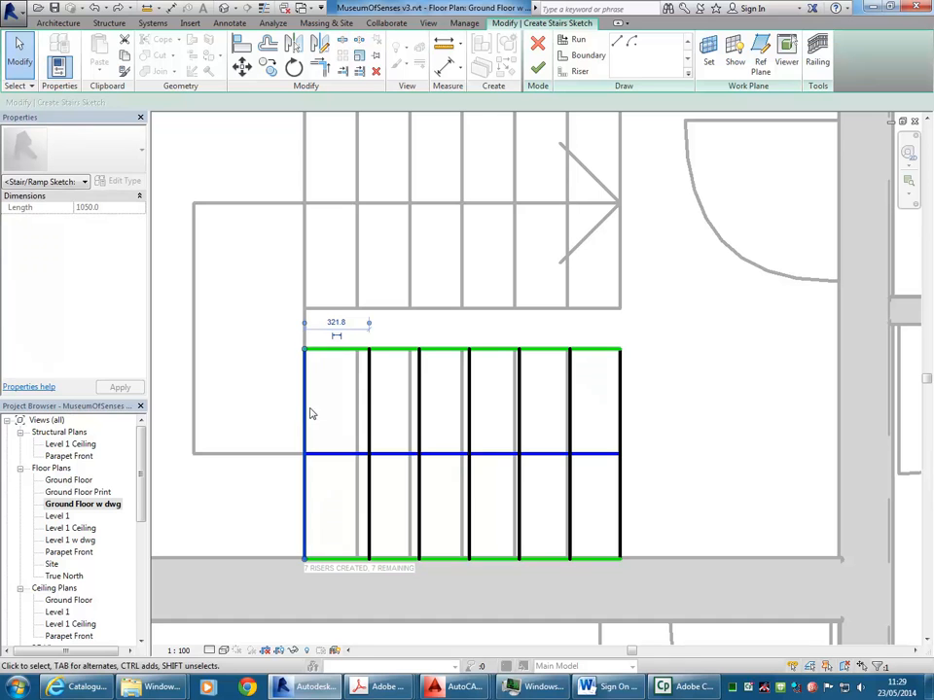
{"action": "left_click", "coordinate": [333, 320]}
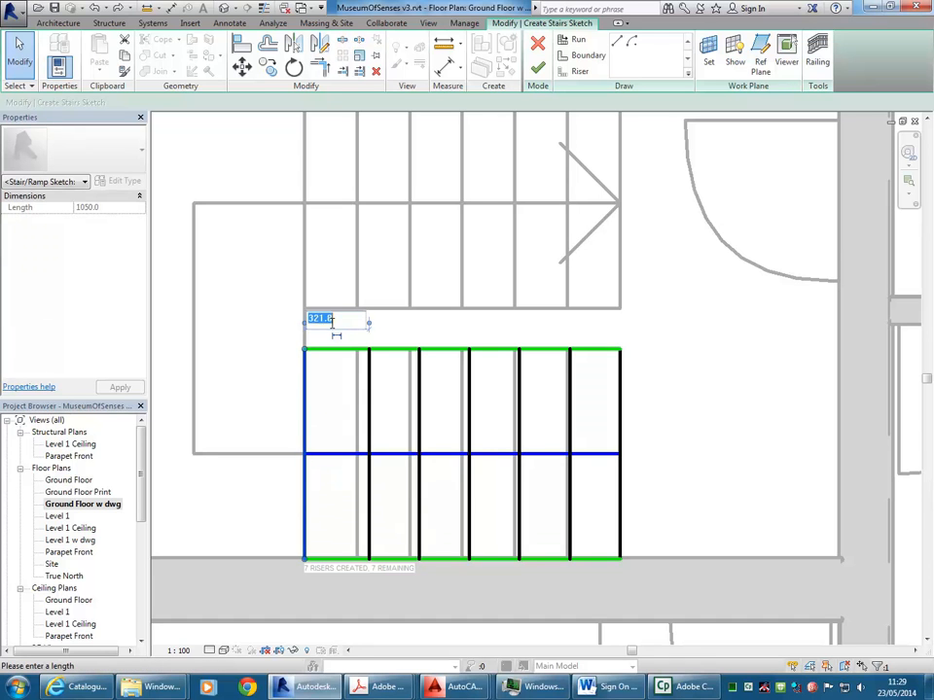
{"action": "type", "text": "250"}
{"action": "key", "text": "Return"}
{"action": "key", "text": "Escape"}
{"action": "scroll", "coordinate": [398, 414], "scroll_direction": "down", "scroll_amount": 2}
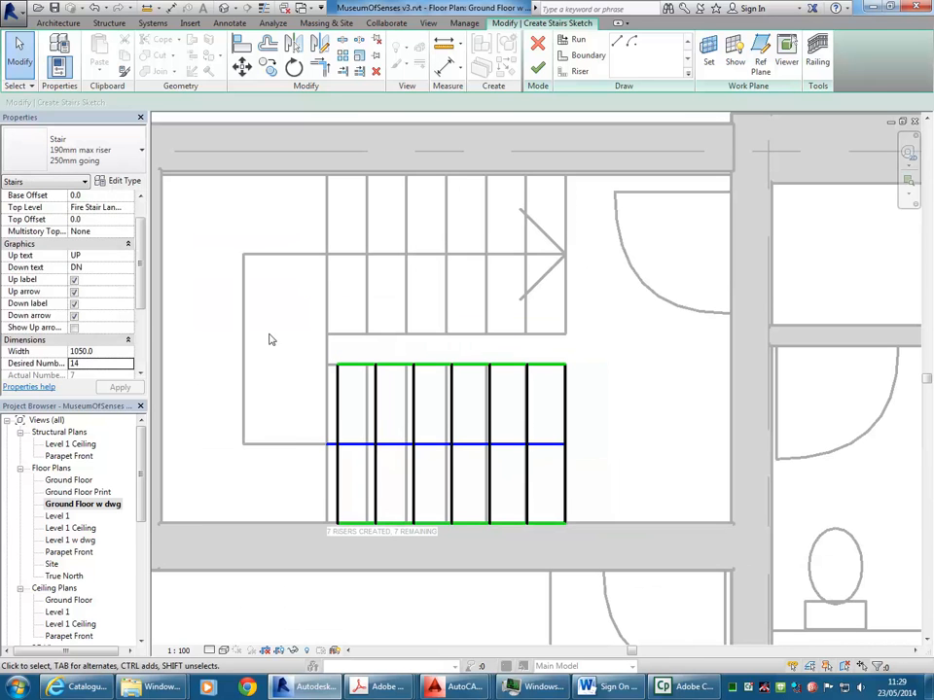
Move the whole first run horizontally so its last riser lines up with the imported drawing's landing edge
{"action": "left_click_drag", "start_coordinate": [295, 330], "coordinate": [604, 560]}
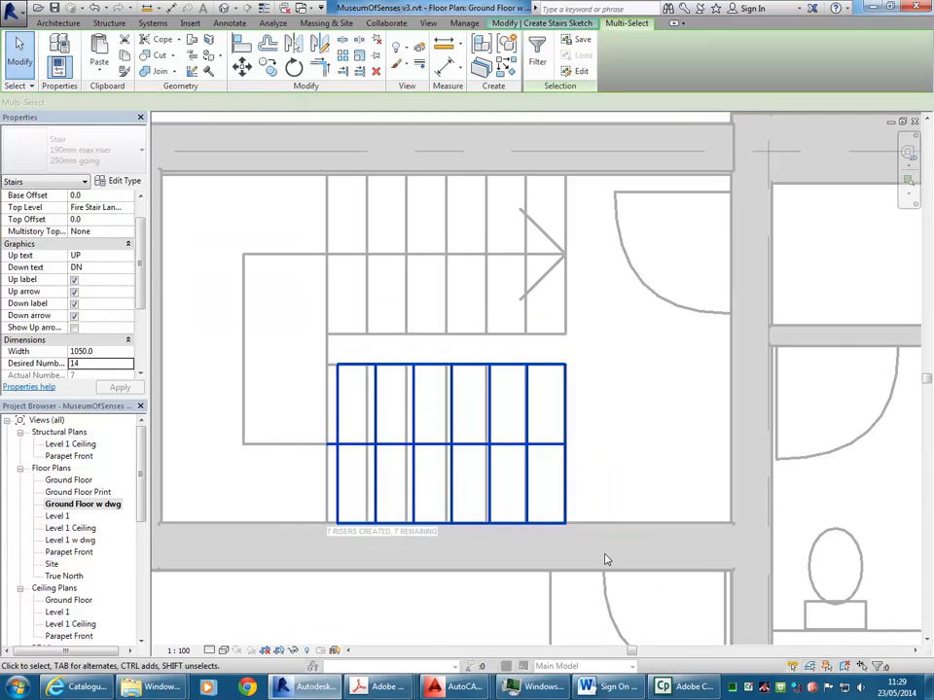
{"action": "left_click", "coordinate": [242, 68]}
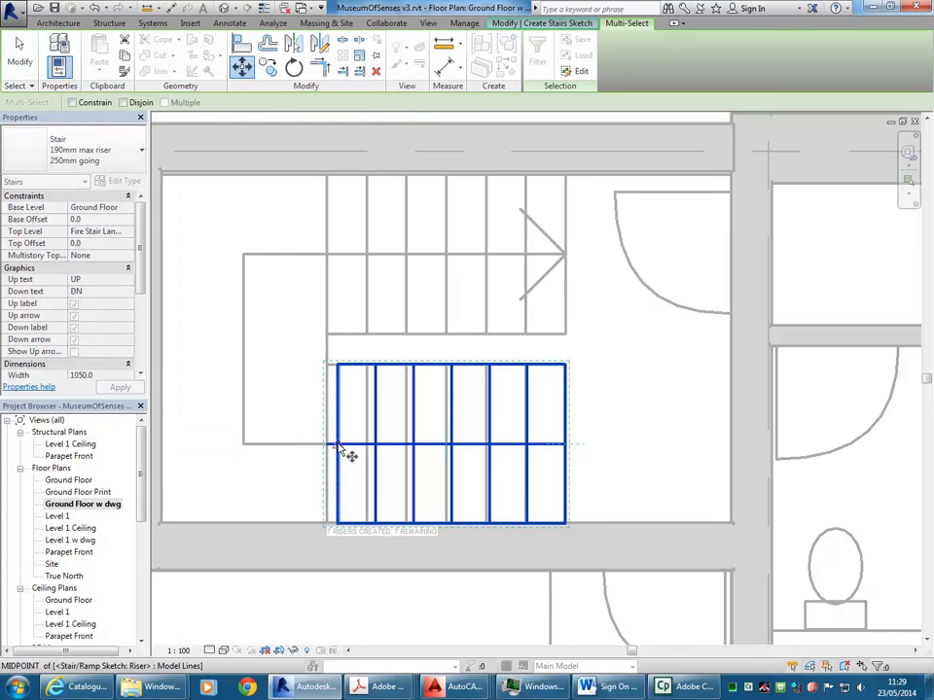
{"action": "scroll", "coordinate": [347, 453], "scroll_direction": "up", "scroll_amount": 4}
{"action": "left_click", "coordinate": [342, 365]}
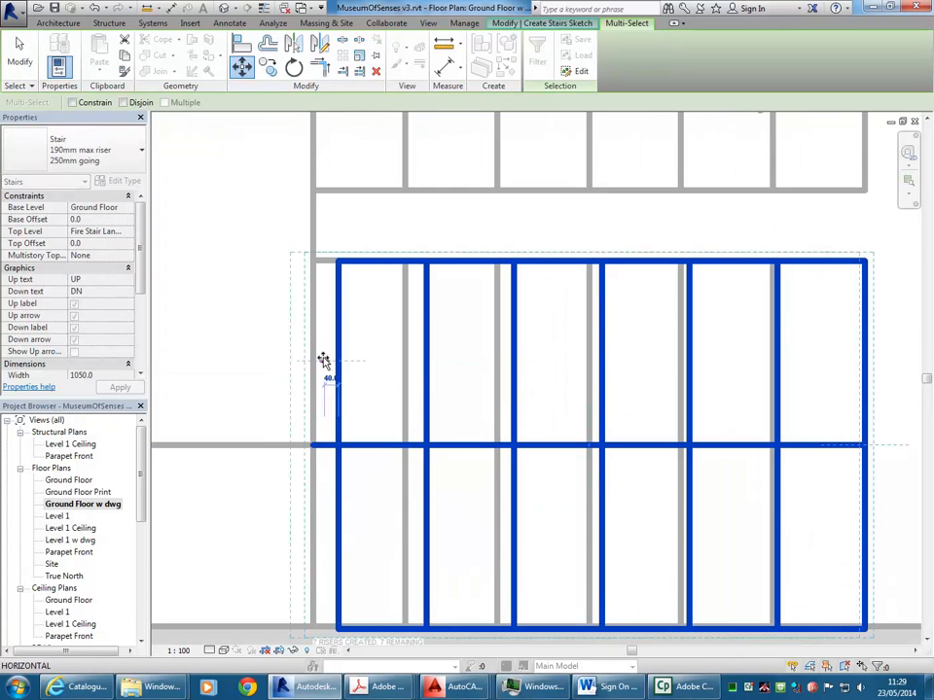
{"action": "left_click", "coordinate": [313, 364]}
{"action": "scroll", "coordinate": [212, 416], "scroll_direction": "down", "scroll_amount": 2}
{"action": "mouse_move", "coordinate": [212, 416]}
{"action": "middle_mouse_down"}
{"action": "mouse_move", "coordinate": [297, 437]}
{"action": "mouse_move", "coordinate": [289, 403]}
{"action": "middle_mouse_up"}
{"action": "left_click", "coordinate": [319, 403]}
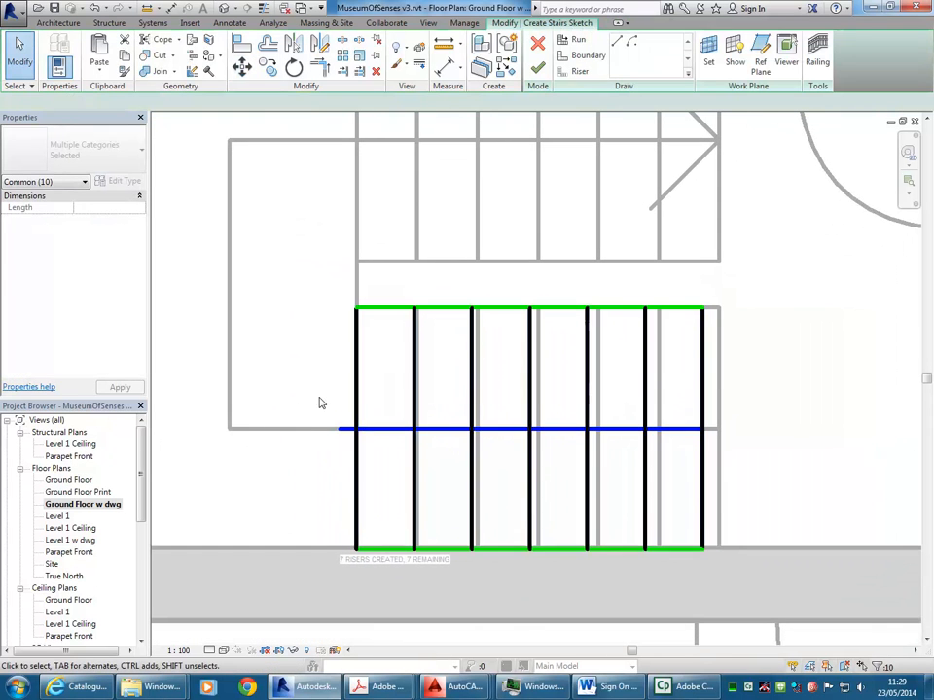
Shorten the first run's centre line to 1500 mm so it ends at the landing-edge riser
{"action": "left_click", "coordinate": [396, 432]}
{"action": "scroll", "coordinate": [337, 395], "scroll_direction": "up", "scroll_amount": 2}
{"action": "left_click_drag", "start_coordinate": [340, 460], "coordinate": [370, 455]}
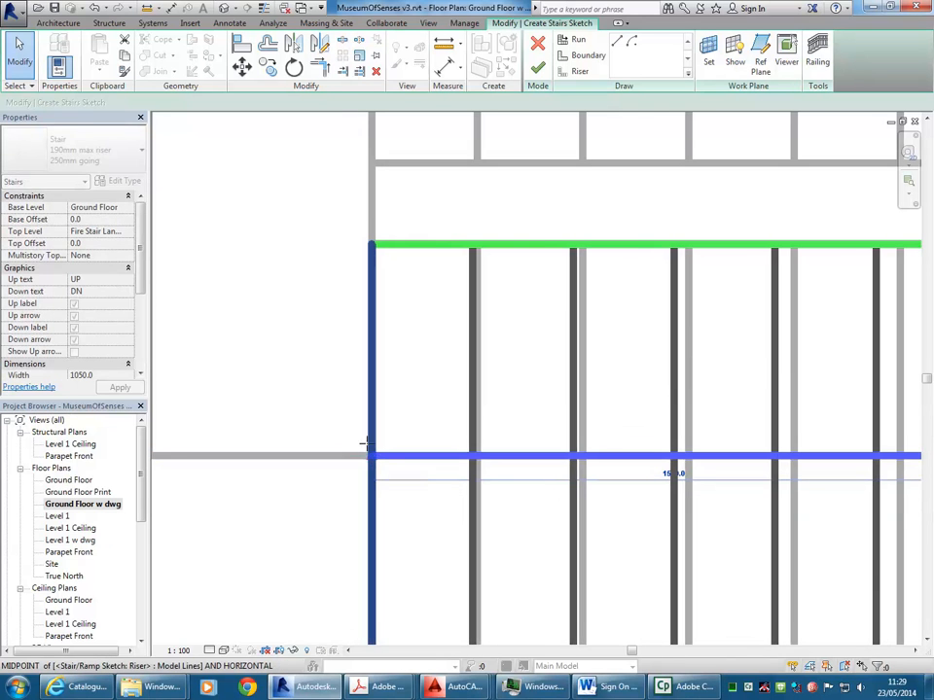
{"action": "scroll", "coordinate": [325, 368], "scroll_direction": "down", "scroll_amount": 2}
{"action": "left_click", "coordinate": [295, 346]}
{"action": "middle_click_drag", "start_coordinate": [296, 346], "coordinate": [271, 382]}
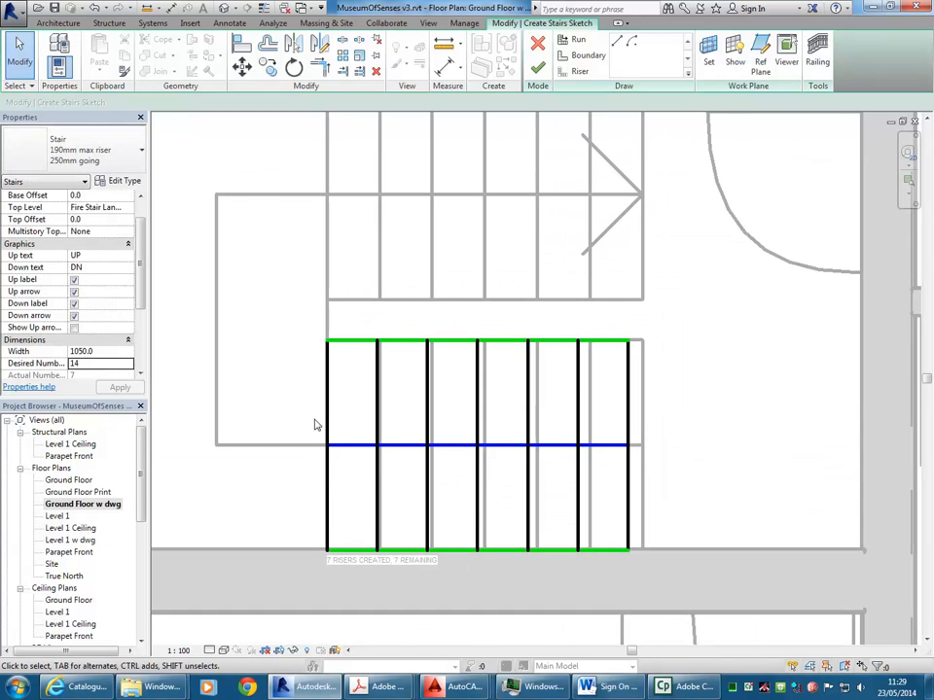
{"action": "left_click", "coordinate": [325, 511]}
{"action": "left_click", "coordinate": [281, 297]}
Sketch the second run with the remaining seven risers from the landing edge along the upper flight's centre line, and finish the stair
{"action": "scroll", "coordinate": [281, 373], "scroll_direction": "down", "scroll_amount": 1}
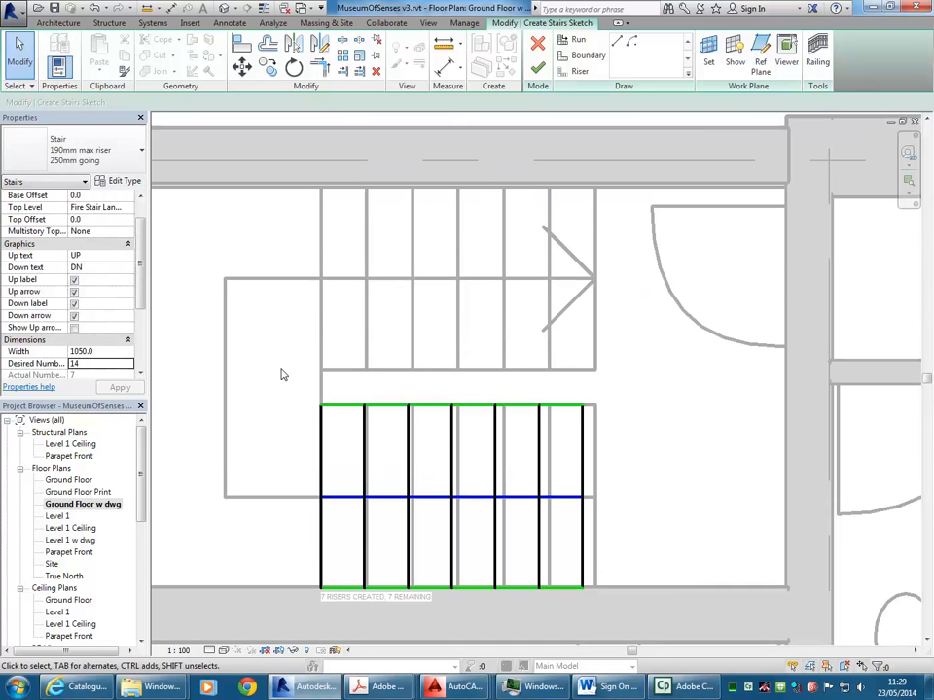
{"action": "middle_click_drag", "start_coordinate": [281, 373], "coordinate": [304, 396]}
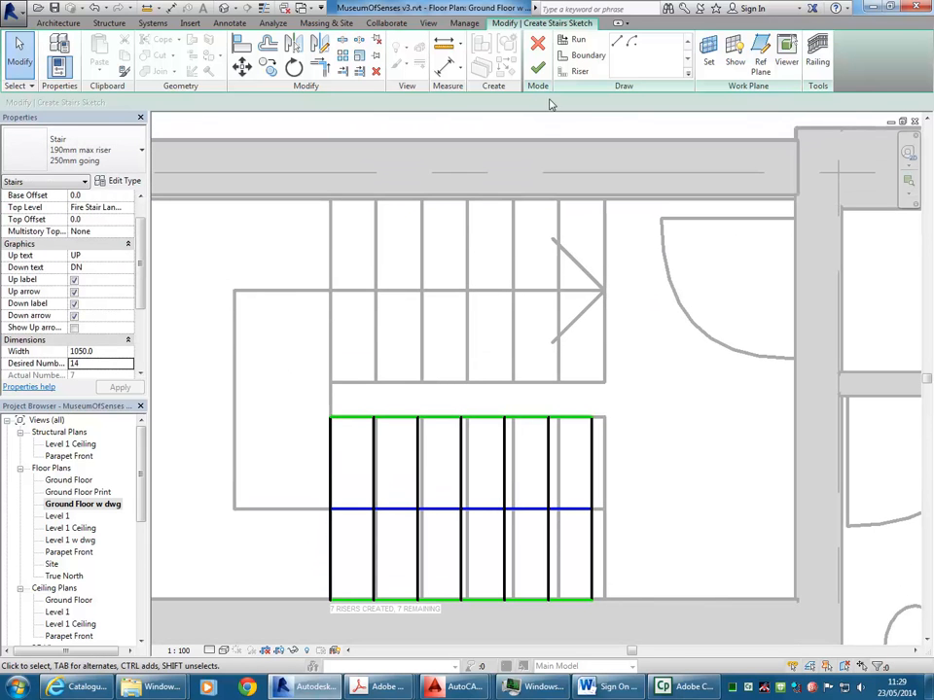
{"action": "left_click", "coordinate": [577, 40]}
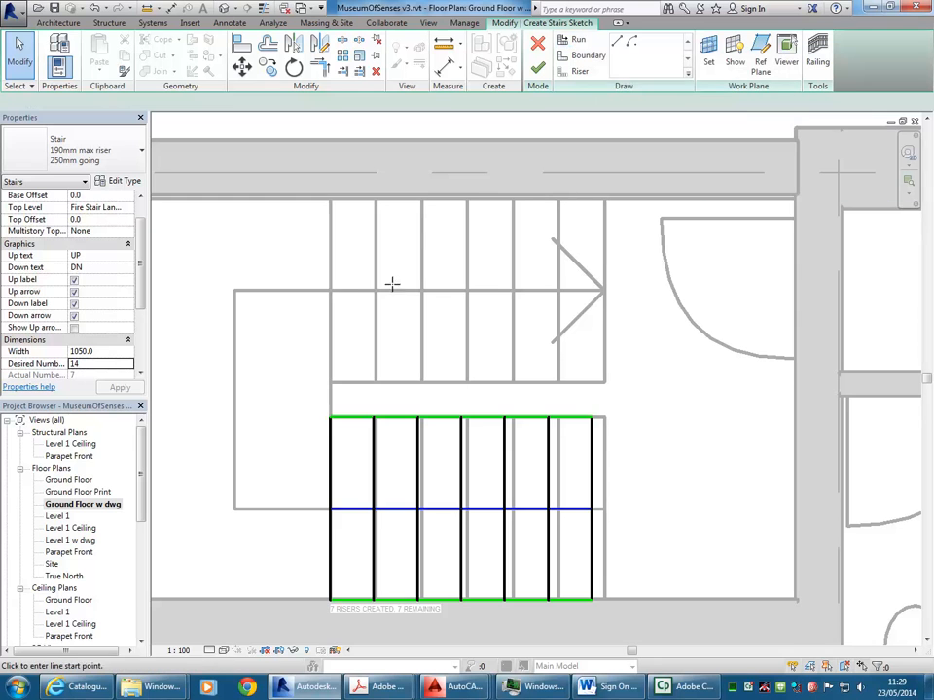
{"action": "left_click", "coordinate": [330, 289]}
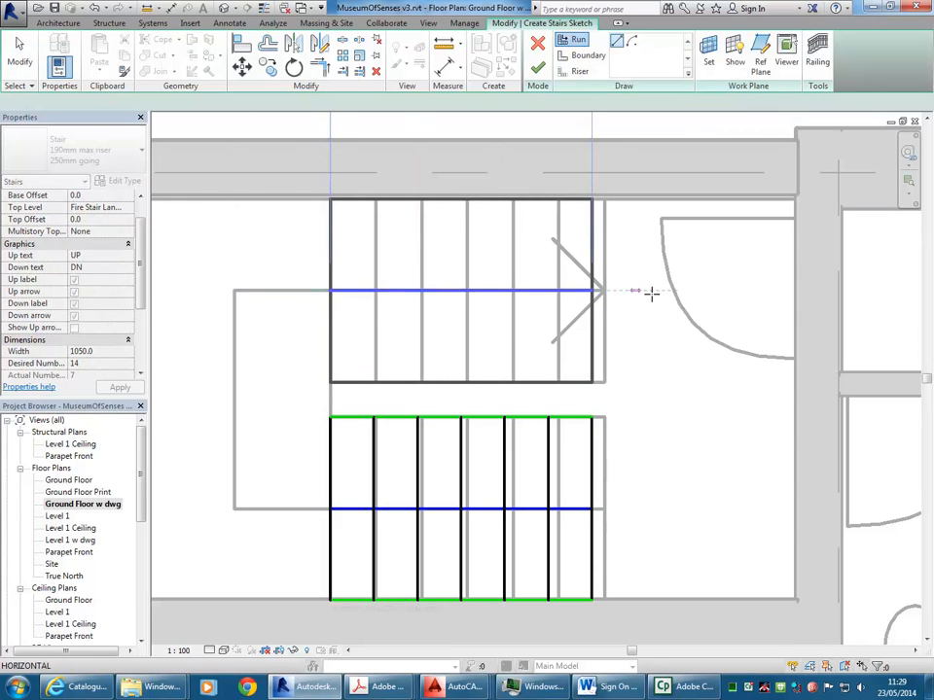
{"action": "left_click", "coordinate": [701, 289]}
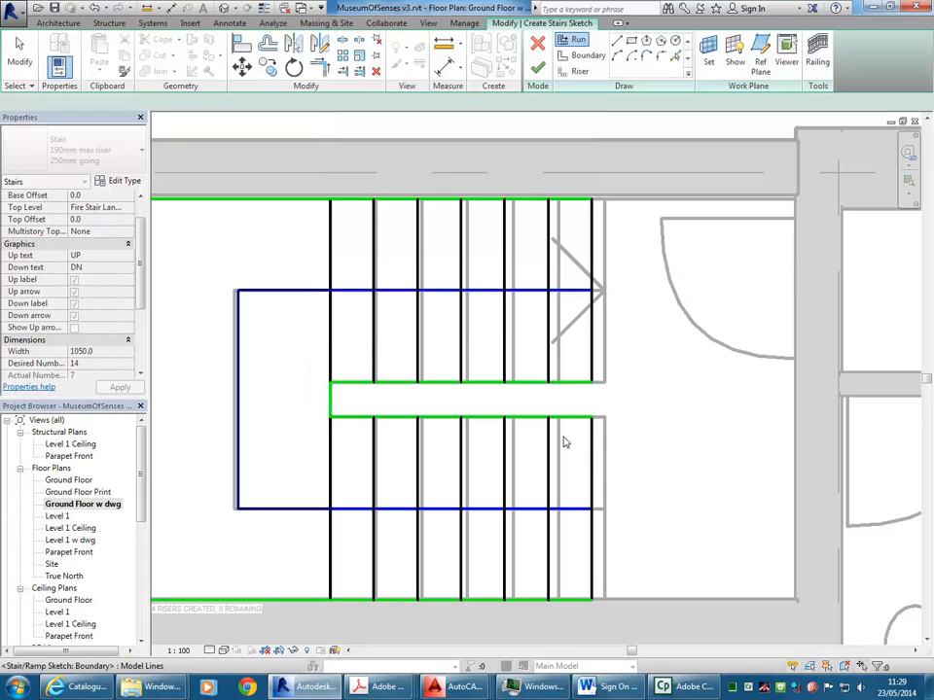
{"action": "key", "text": "Escape"}
{"action": "scroll", "coordinate": [626, 360], "scroll_direction": "down", "scroll_amount": 1}
{"action": "middle_click_drag", "start_coordinate": [625, 361], "coordinate": [574, 381]}
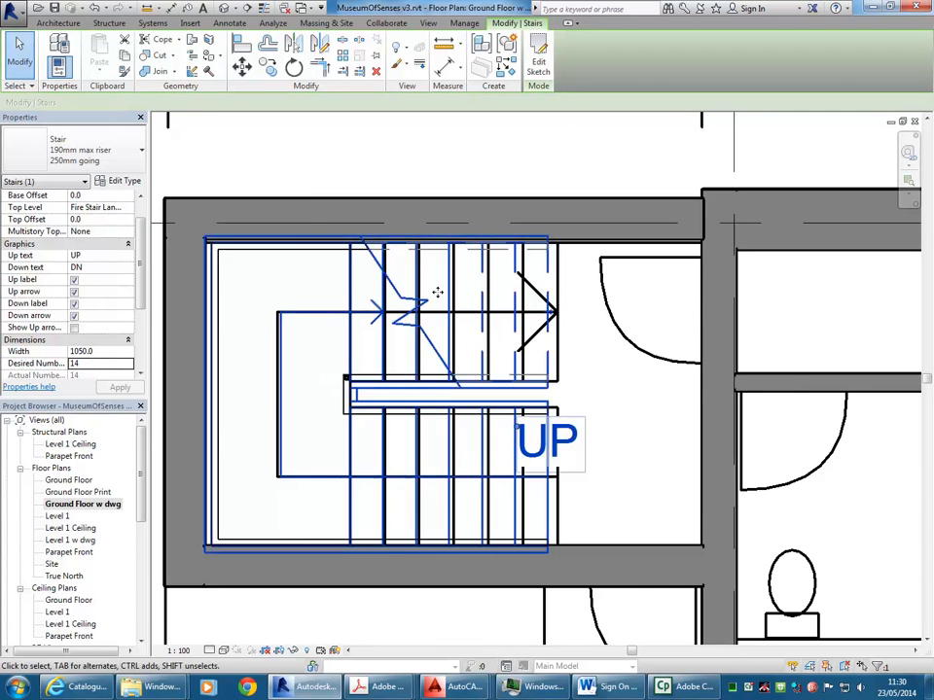
Set the fire stair's multistory top level to Level 1
{"action": "scroll", "coordinate": [426, 302], "scroll_direction": "down", "scroll_amount": 2}
{"action": "middle_click_drag", "start_coordinate": [424, 304], "coordinate": [492, 322]}
{"action": "scroll", "coordinate": [374, 324], "scroll_direction": "down", "scroll_amount": 1}
{"action": "middle_click_drag", "start_coordinate": [374, 324], "coordinate": [331, 325]}
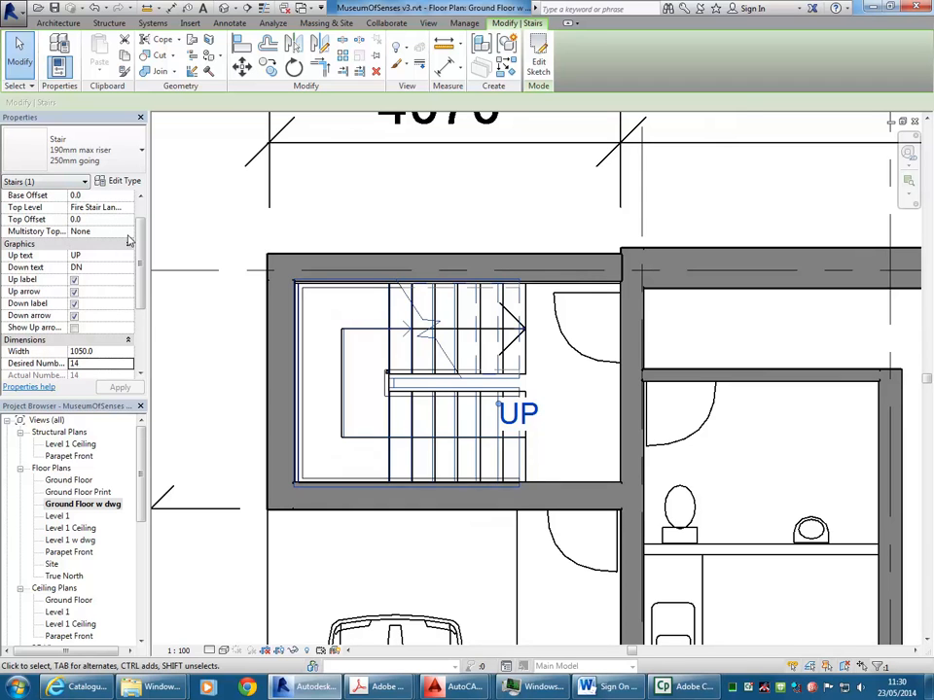
{"action": "left_click", "coordinate": [128, 233]}
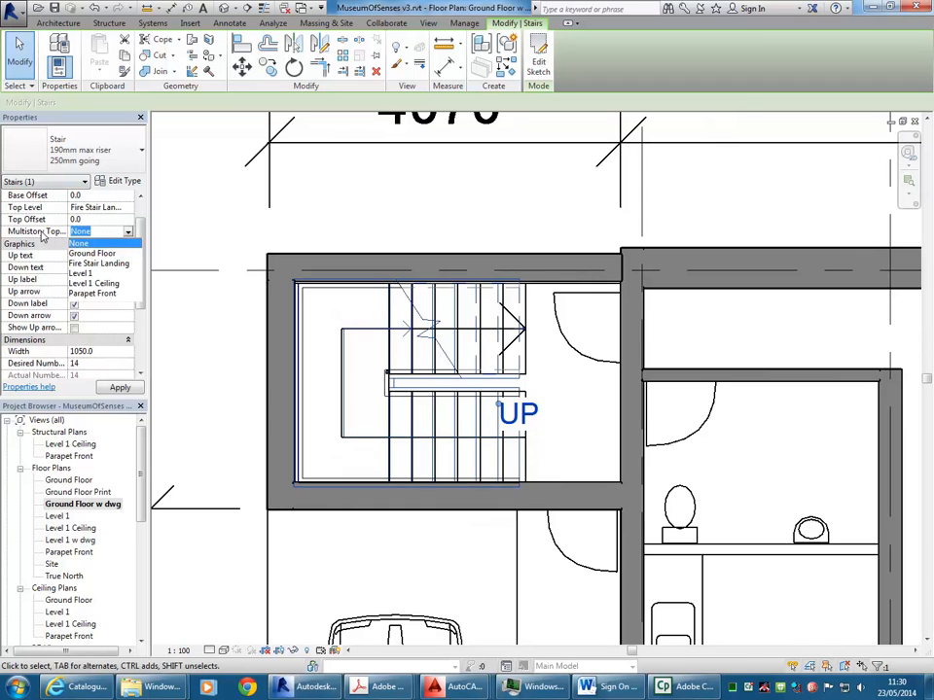
{"action": "left_click", "coordinate": [88, 274]}
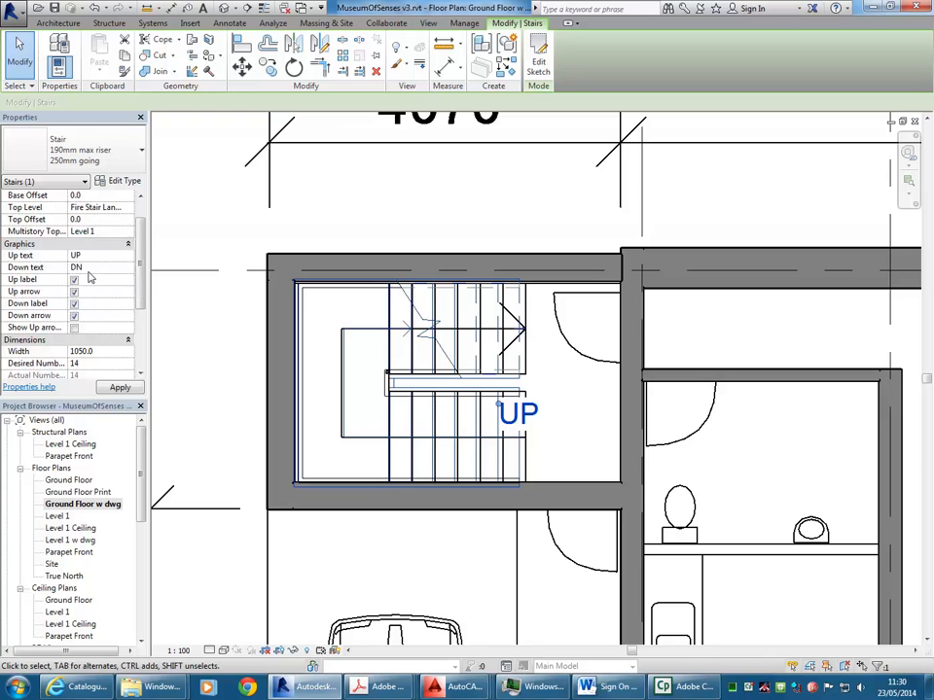
{"action": "left_click", "coordinate": [434, 220]}
Draw a horizontal building section through the fire stair and gallery, from outside the annex's outer wall to beyond grid 10
{"action": "scroll", "coordinate": [440, 282], "scroll_direction": "down", "scroll_amount": 6}
{"action": "scroll", "coordinate": [443, 293], "scroll_direction": "down", "scroll_amount": 2}
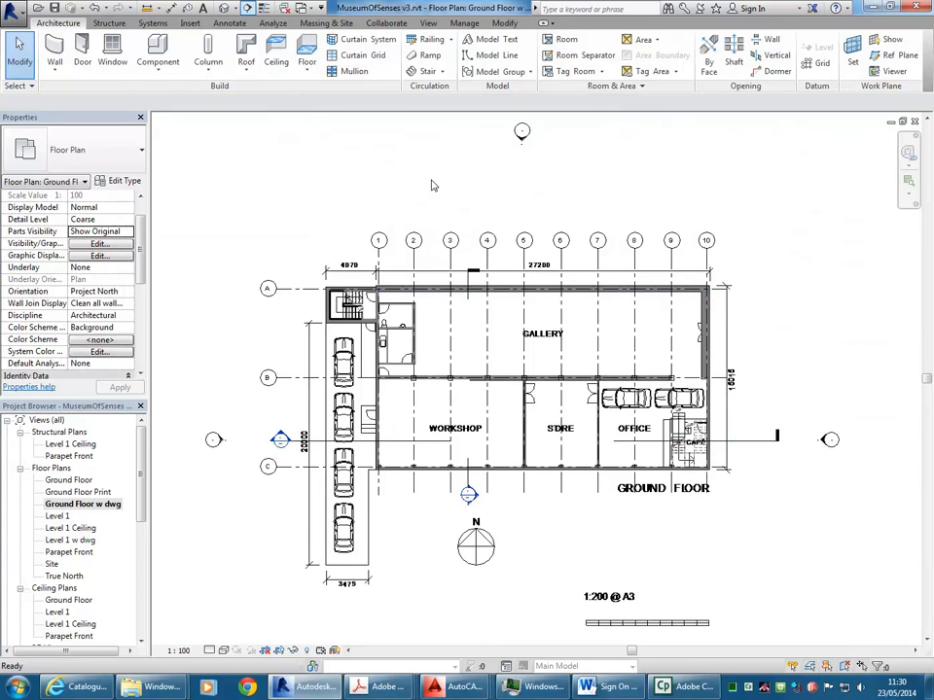
{"action": "left_click", "coordinate": [569, 399]}
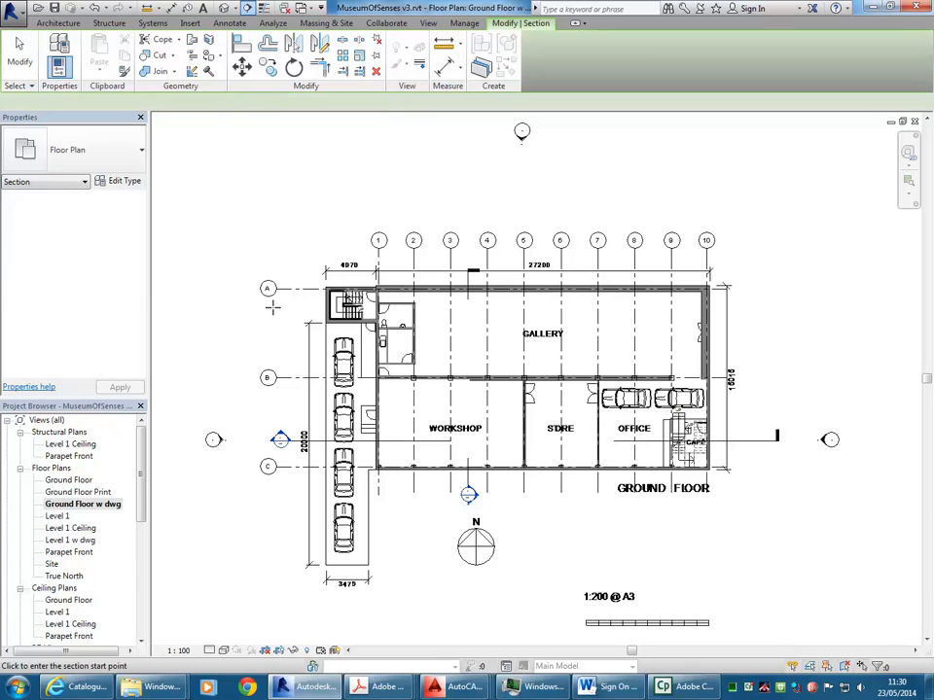
{"action": "left_click", "coordinate": [282, 307]}
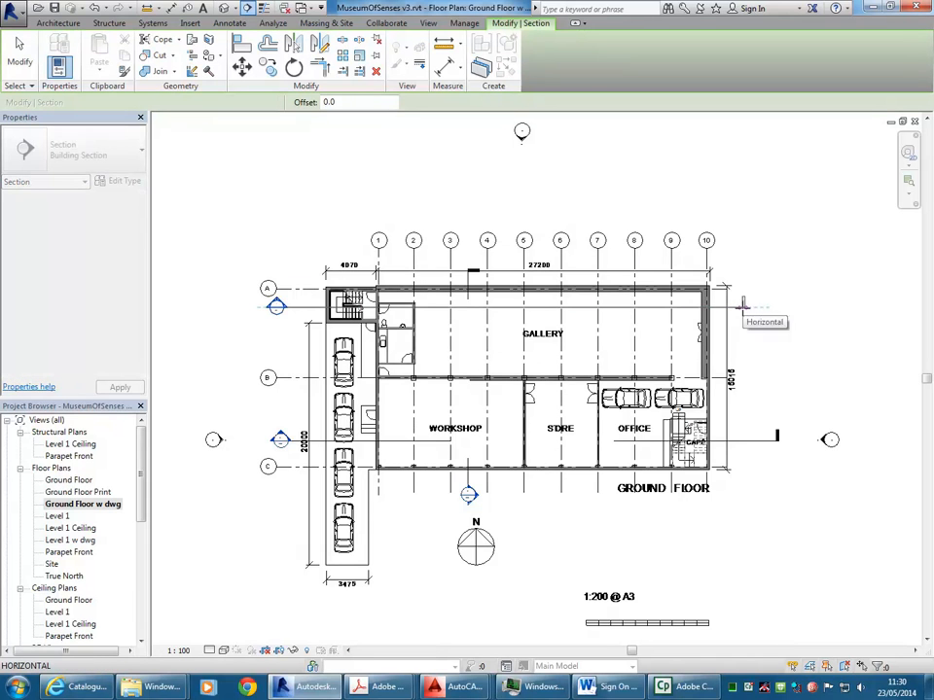
{"action": "left_click", "coordinate": [742, 305]}
{"action": "key", "text": "Escape"}
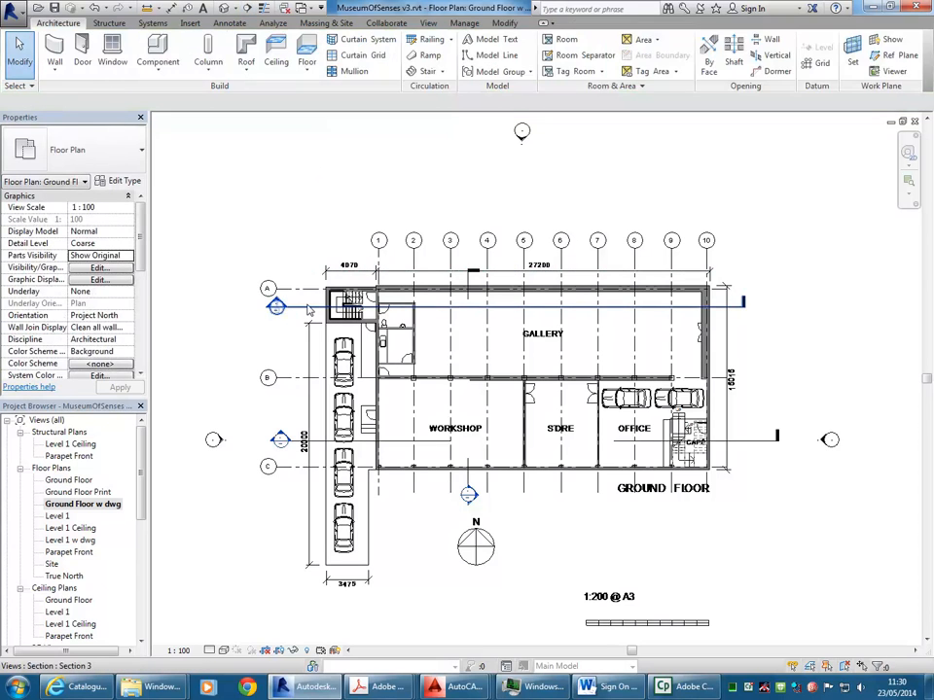
{"action": "left_click", "coordinate": [308, 309]}
{"action": "key", "text": "Escape"}
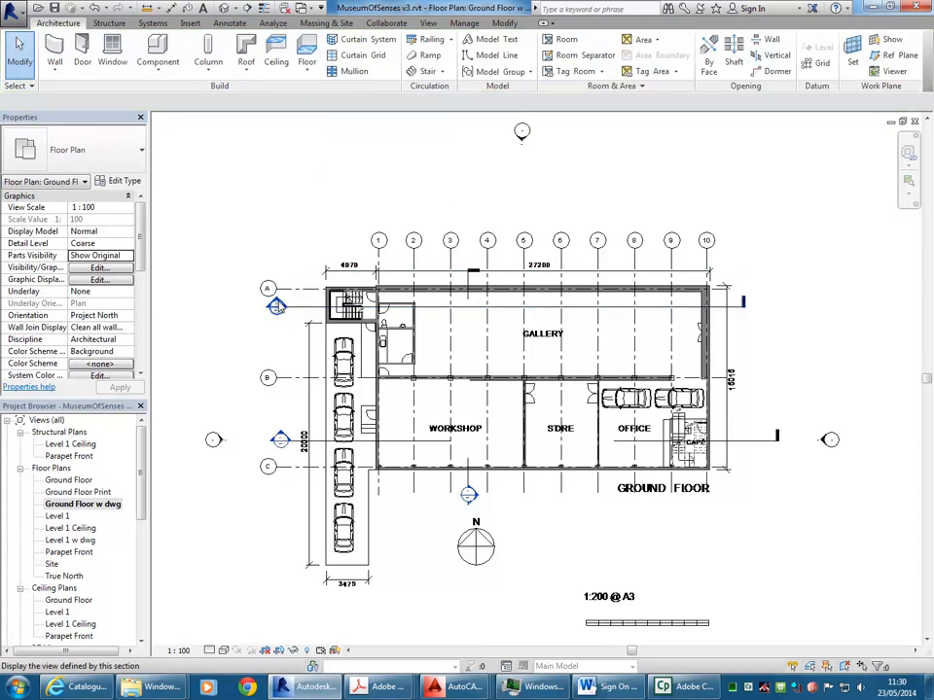
Open the new section through the fire stair and change every 1100mm railing in the project to the 900mm Pipe type
{"action": "double_click", "coordinate": [276, 308]}
{"action": "scroll", "coordinate": [233, 501], "scroll_direction": "up", "scroll_amount": 3}
{"action": "scroll", "coordinate": [289, 471], "scroll_direction": "up", "scroll_amount": 2}
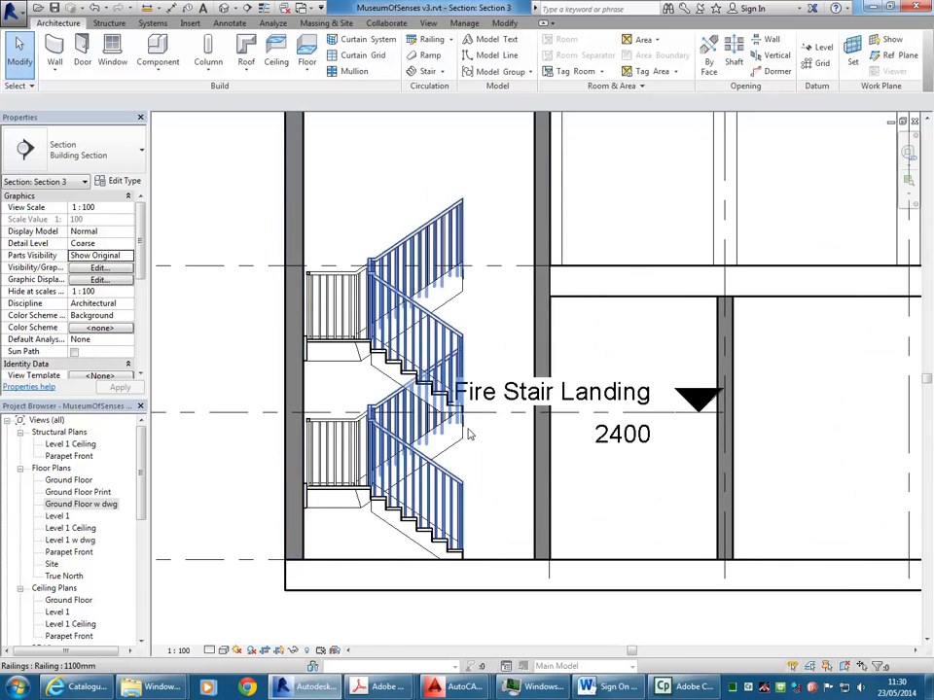
{"action": "left_click", "coordinate": [464, 492]}
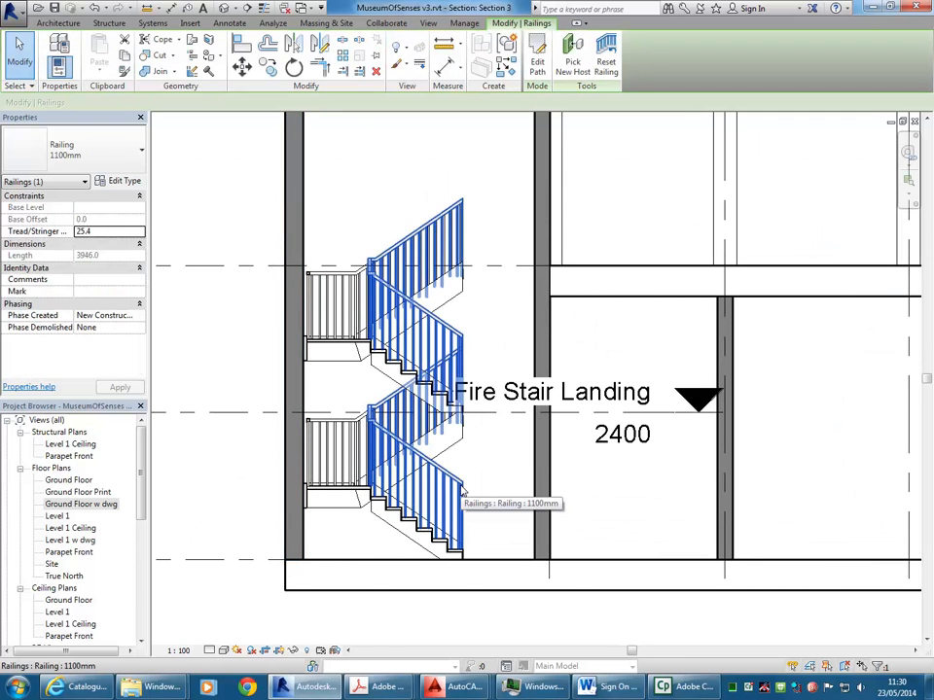
{"action": "right_click", "coordinate": [464, 492]}
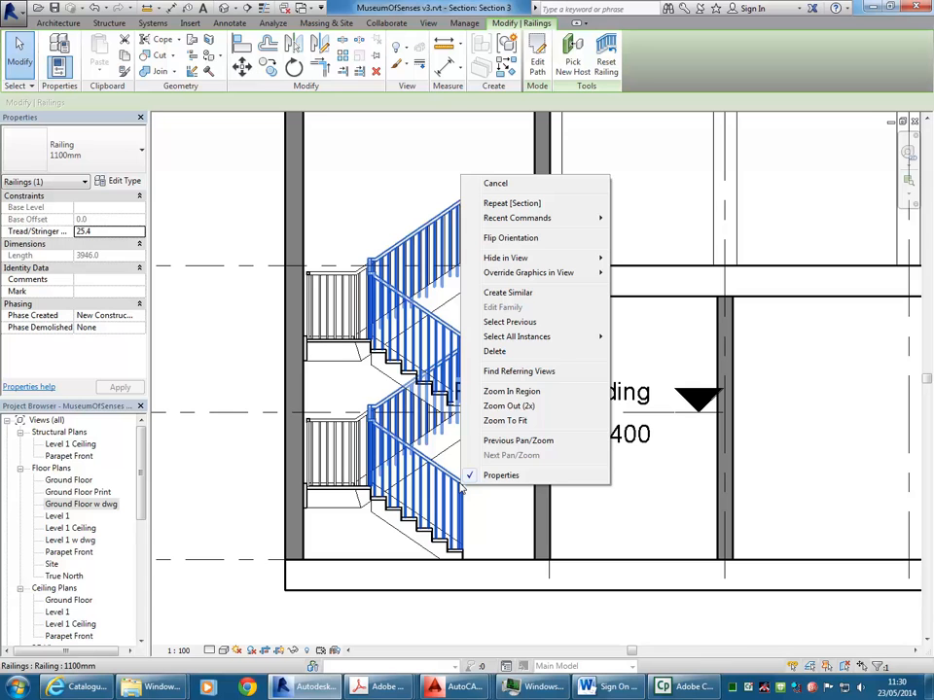
{"action": "mouse_move", "coordinate": [541, 341]}
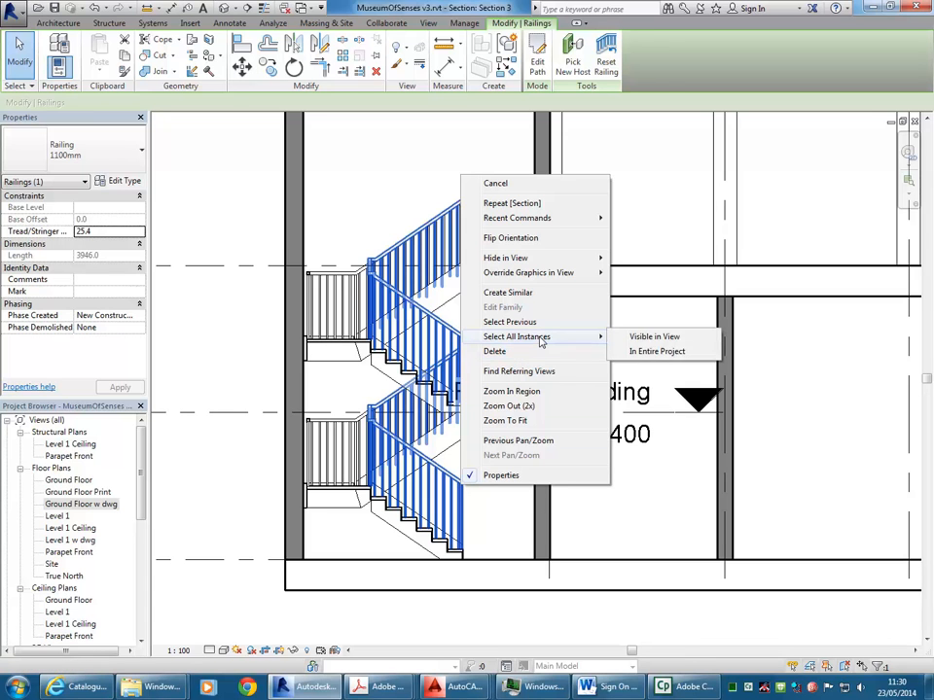
{"action": "left_click", "coordinate": [671, 351]}
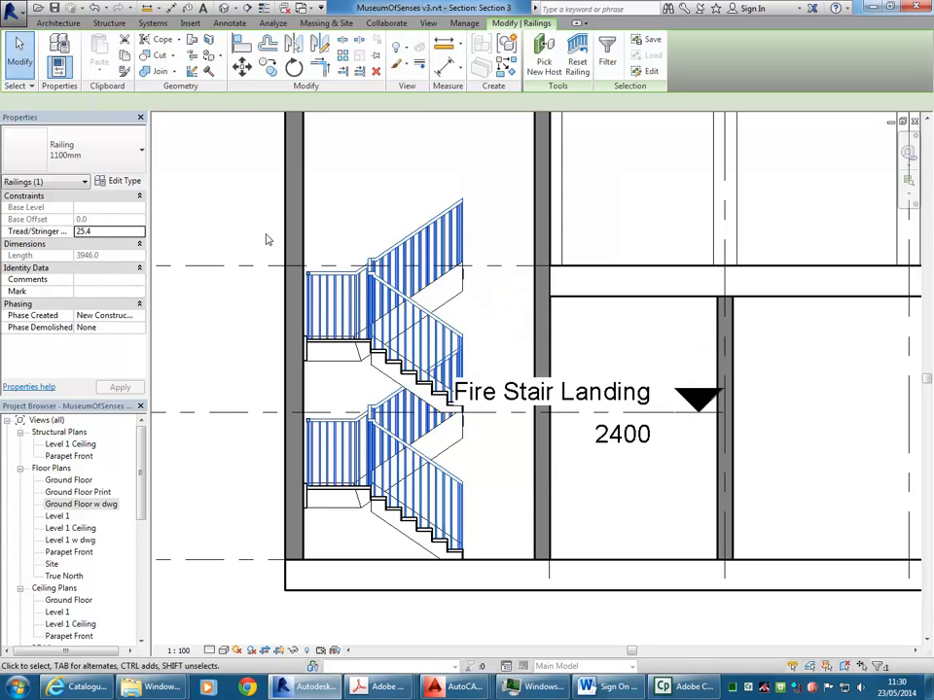
{"action": "left_click", "coordinate": [109, 154]}
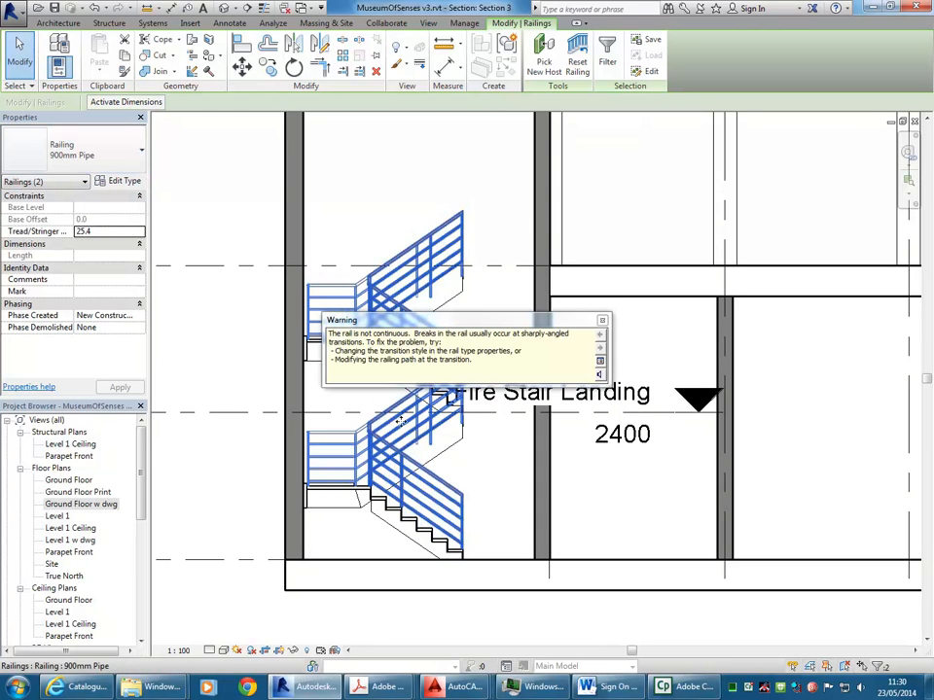
{"action": "left_click", "coordinate": [602, 320]}
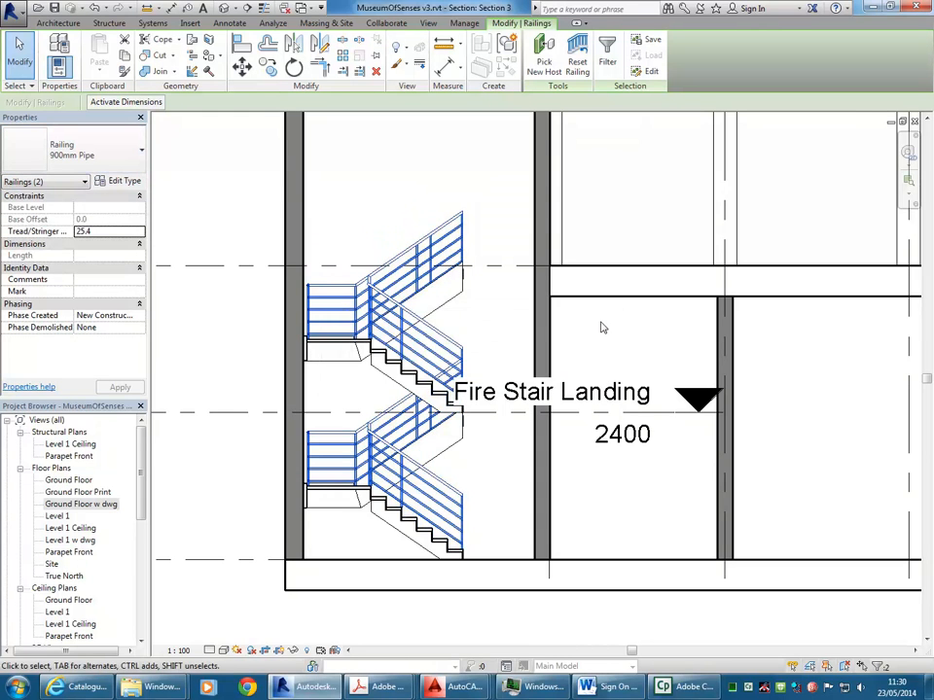
{"action": "left_click", "coordinate": [477, 516]}
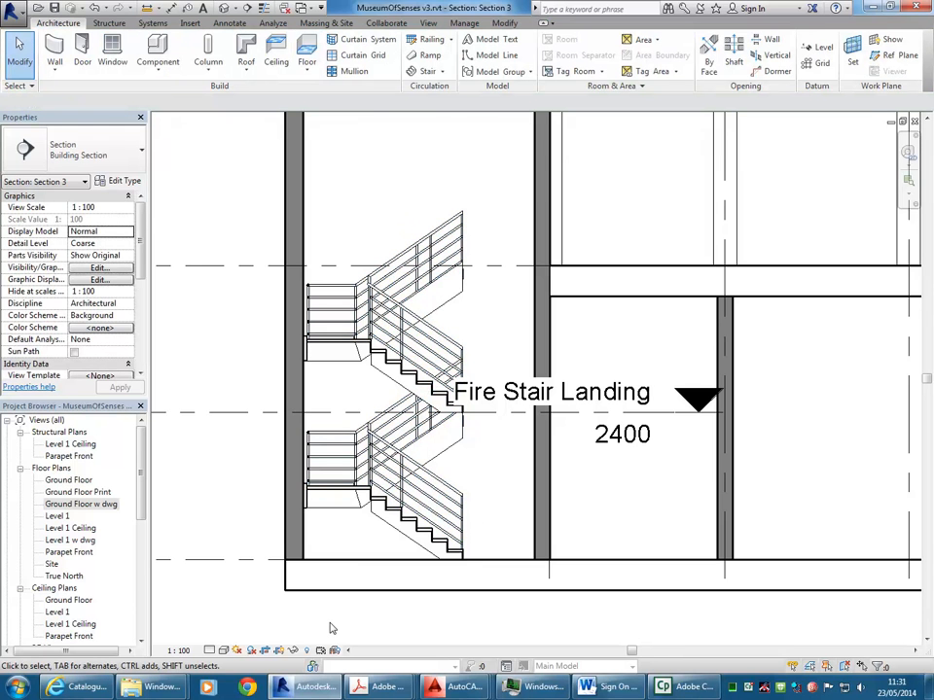
Change the fire stair's type to Monolithic Stair
{"action": "scroll", "coordinate": [359, 563], "scroll_direction": "up", "scroll_amount": 4}
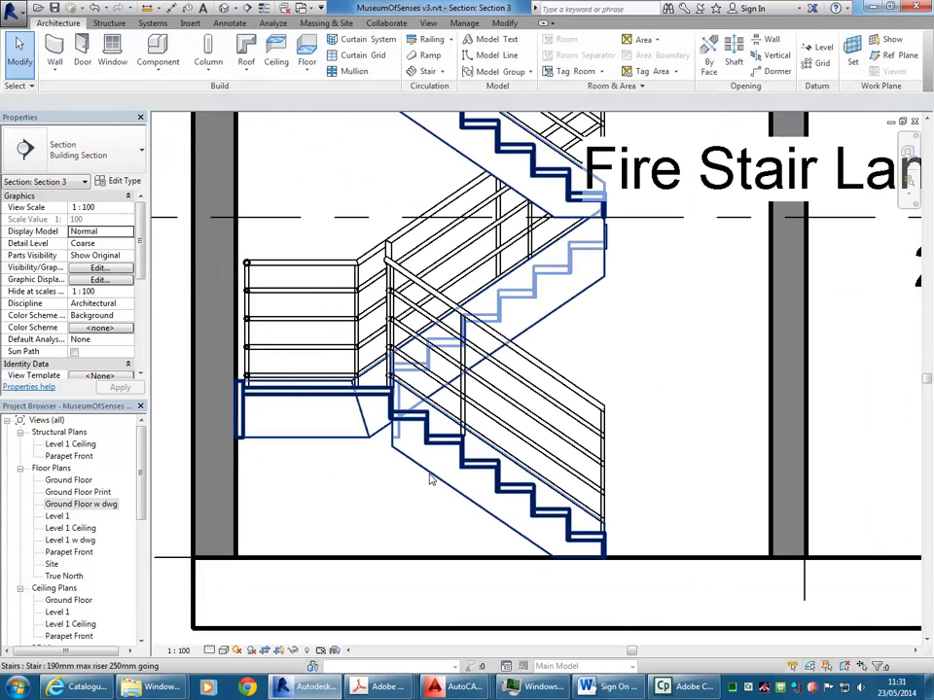
{"action": "left_click", "coordinate": [431, 479]}
{"action": "scroll", "coordinate": [413, 500], "scroll_direction": "down", "scroll_amount": 3}
{"action": "right_click", "coordinate": [398, 517]}
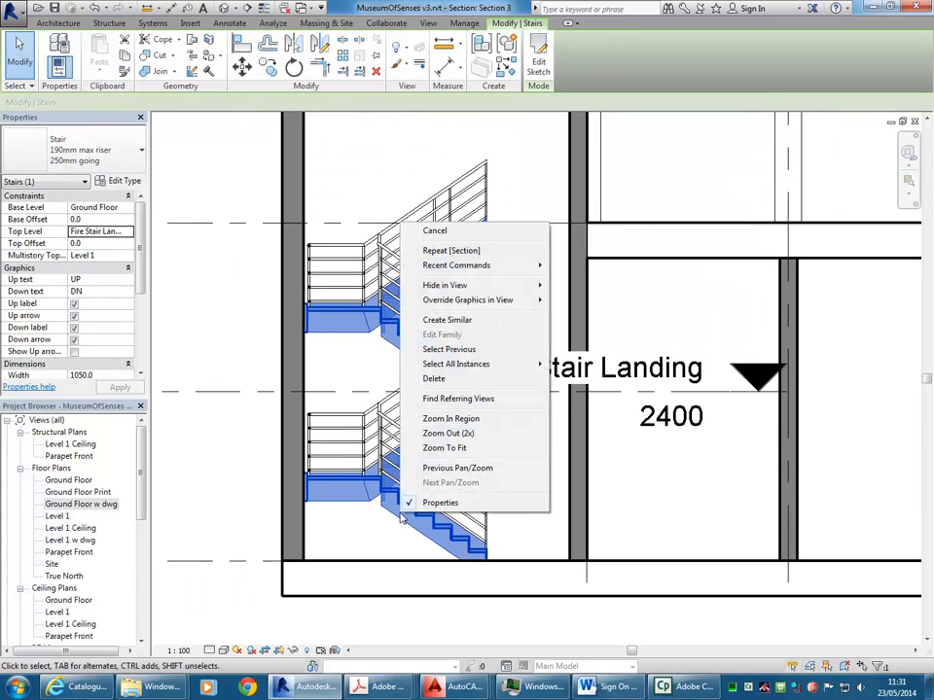
{"action": "left_click", "coordinate": [75, 141]}
{"action": "left_click", "coordinate": [77, 147]}
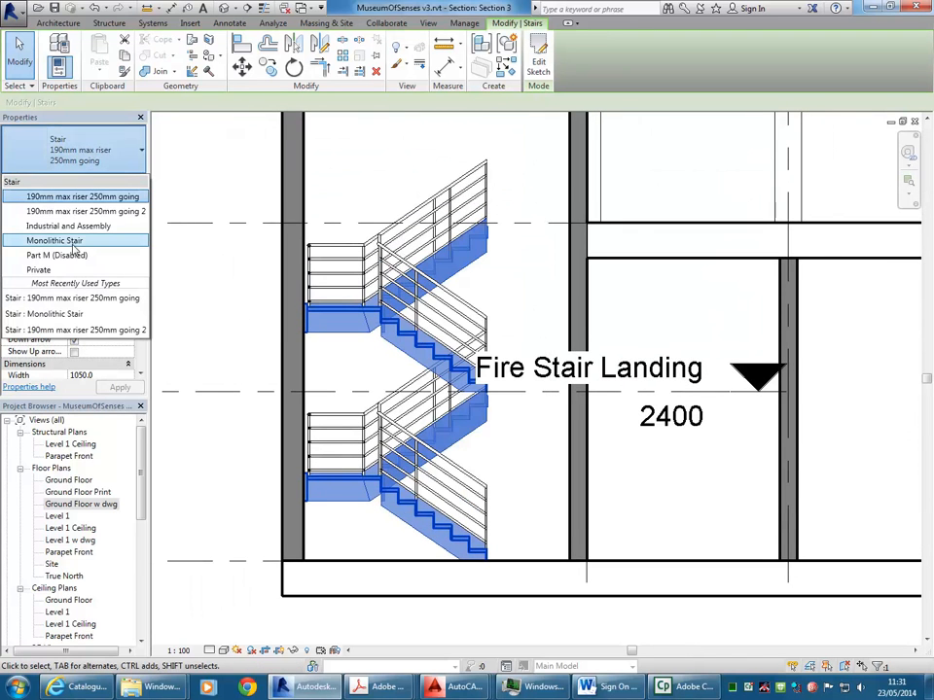
{"action": "left_click", "coordinate": [73, 242]}
{"action": "left_click", "coordinate": [514, 441]}
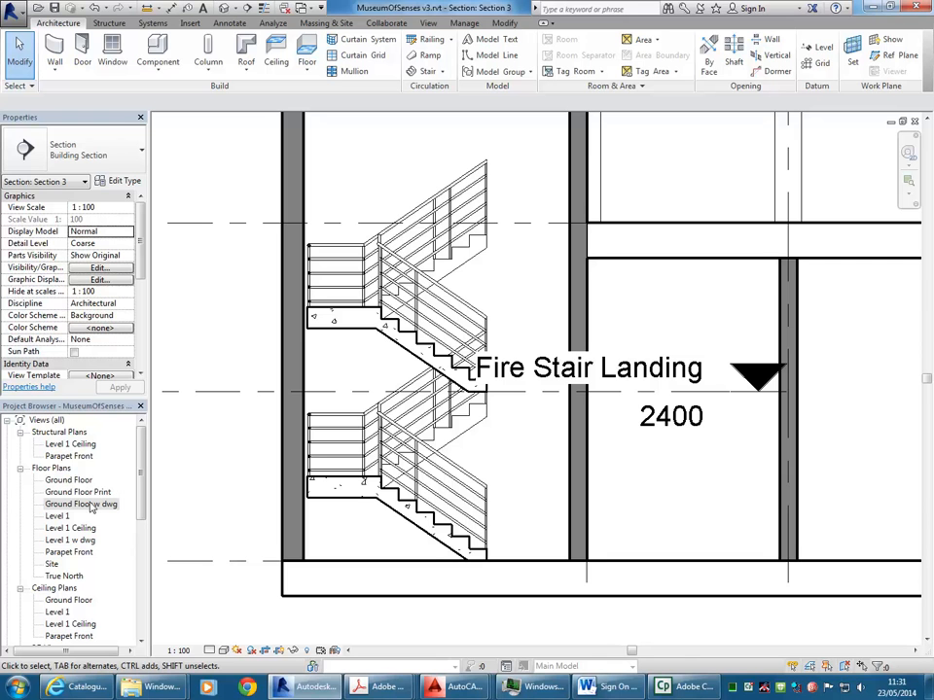
{"action": "middle_click_drag", "start_coordinate": [523, 292], "coordinate": [468, 327]}
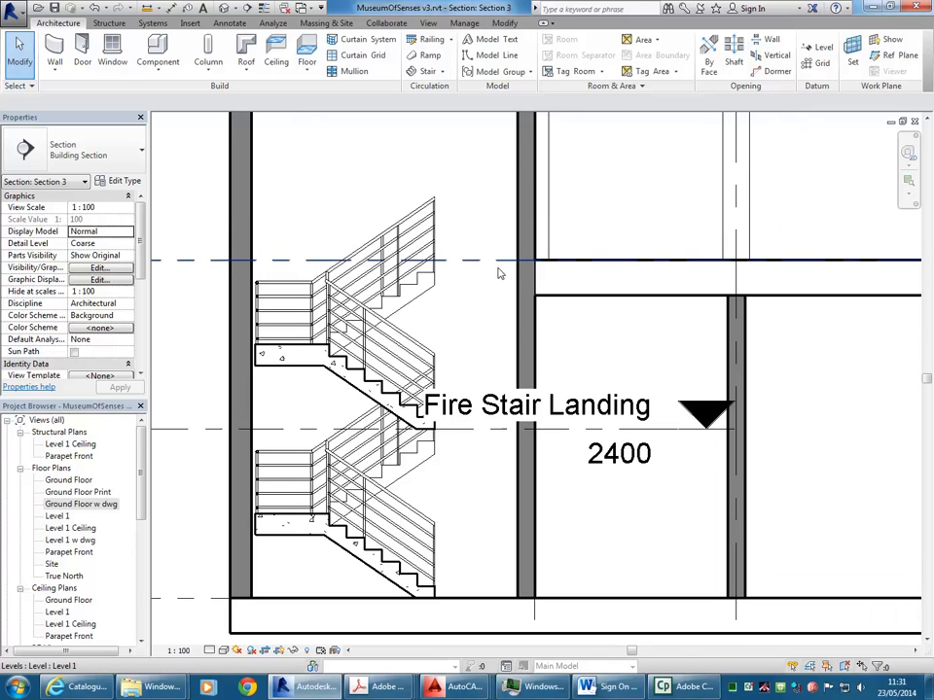
{"action": "left_click", "coordinate": [488, 266]}
{"action": "left_click", "coordinate": [463, 210]}
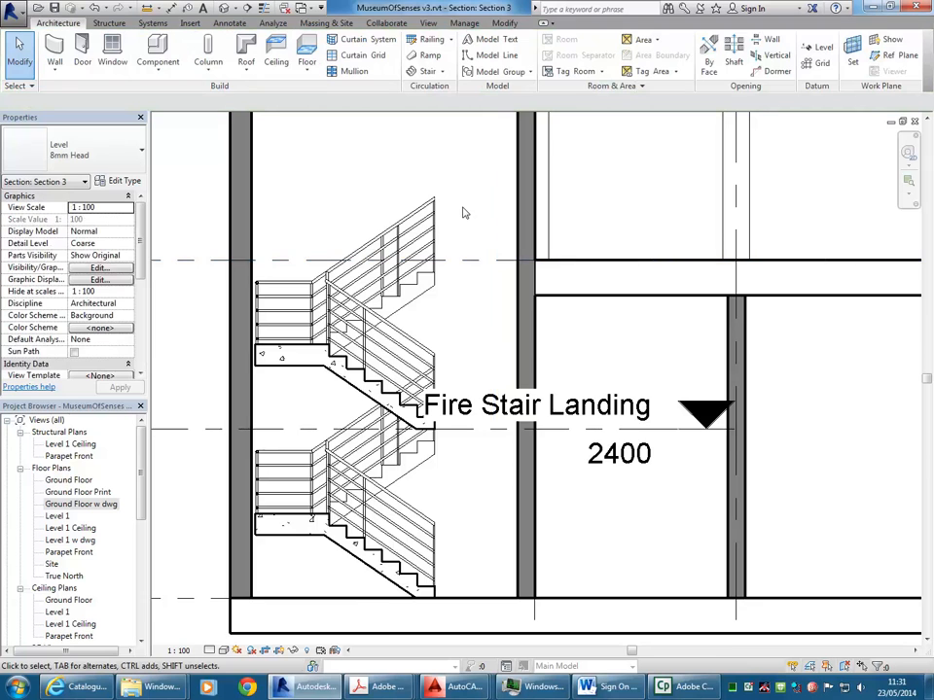
{"action": "middle_click_drag", "start_coordinate": [474, 216], "coordinate": [475, 237]}
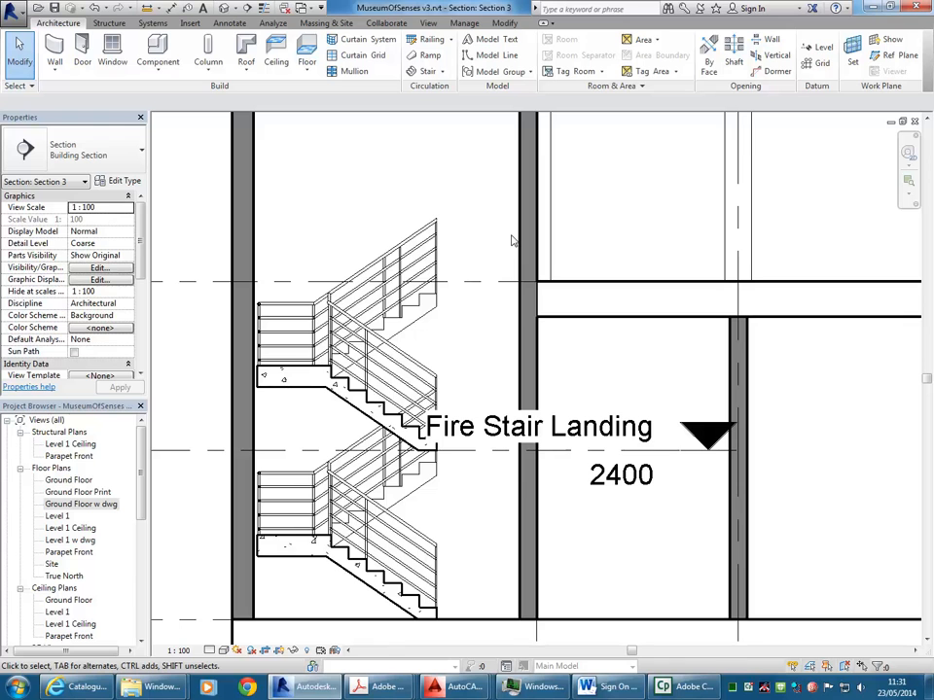
{"action": "middle_click_drag", "start_coordinate": [454, 233], "coordinate": [438, 237]}
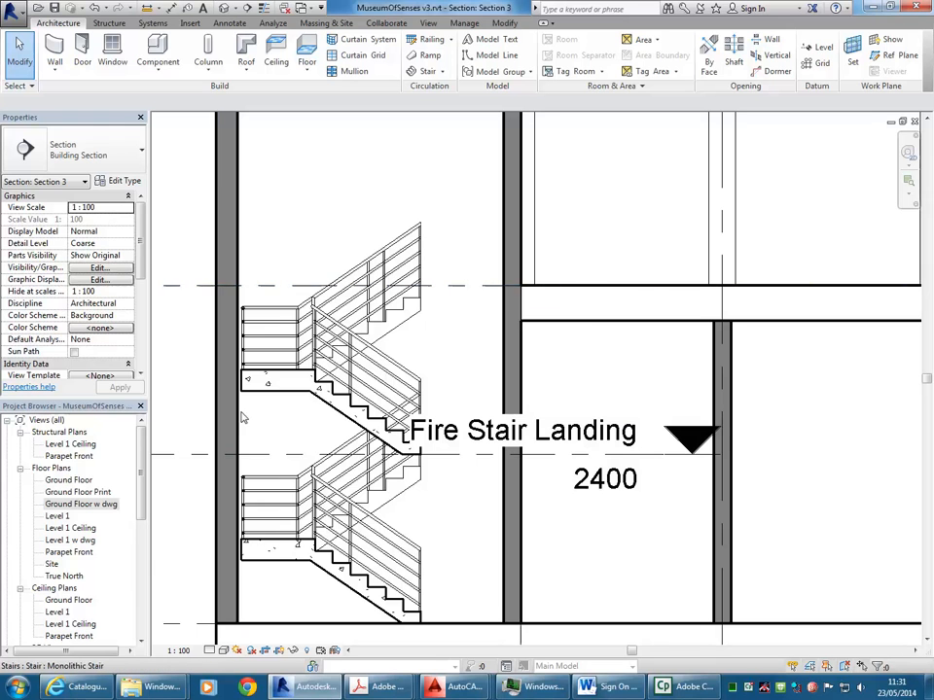
On the Level 1 plan, sketch a rectangular floor boundary about 1173 mm wide between the fire stair's last riser and the gallery wall
{"action": "double_click", "coordinate": [58, 515]}
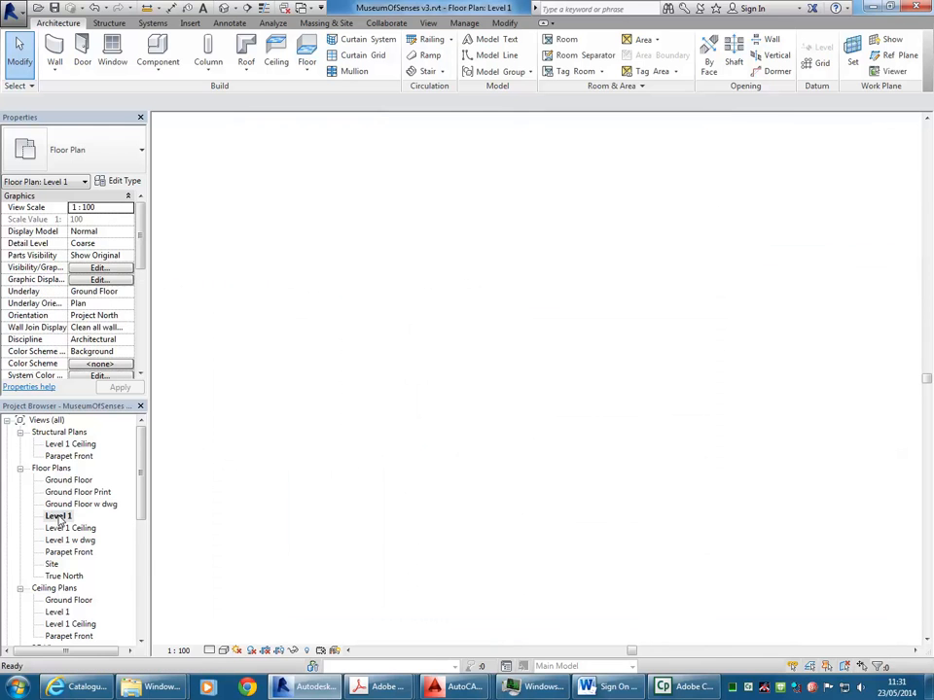
{"action": "scroll", "coordinate": [389, 270], "scroll_direction": "down", "scroll_amount": 3}
{"action": "middle_click_drag", "start_coordinate": [389, 268], "coordinate": [388, 277]}
{"action": "scroll", "coordinate": [388, 277], "scroll_direction": "down", "scroll_amount": 3}
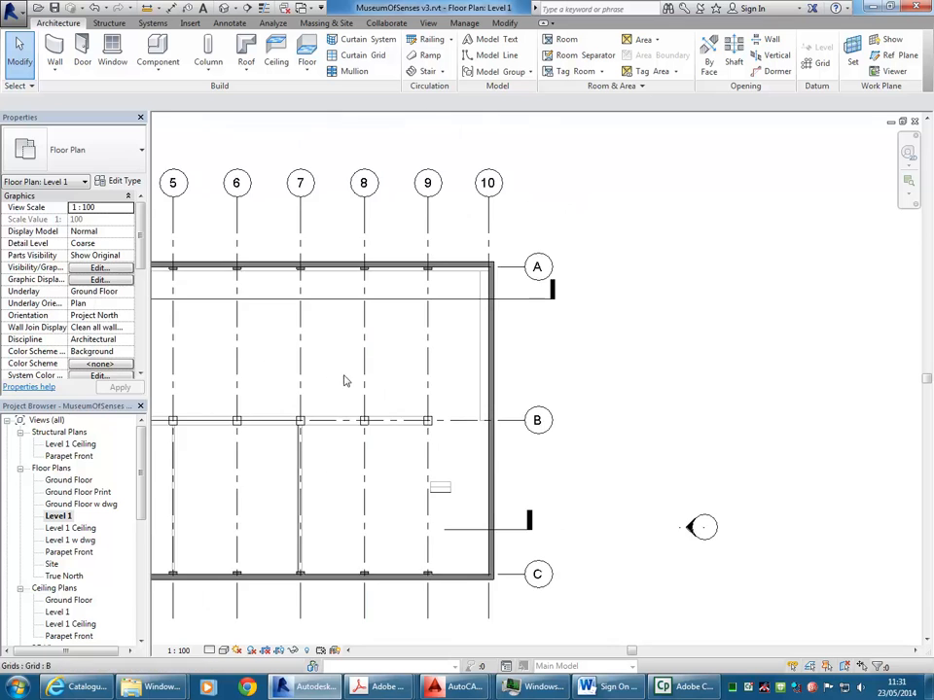
{"action": "middle_click_drag", "start_coordinate": [346, 379], "coordinate": [560, 323]}
{"action": "scroll", "coordinate": [219, 204], "scroll_direction": "up", "scroll_amount": 5}
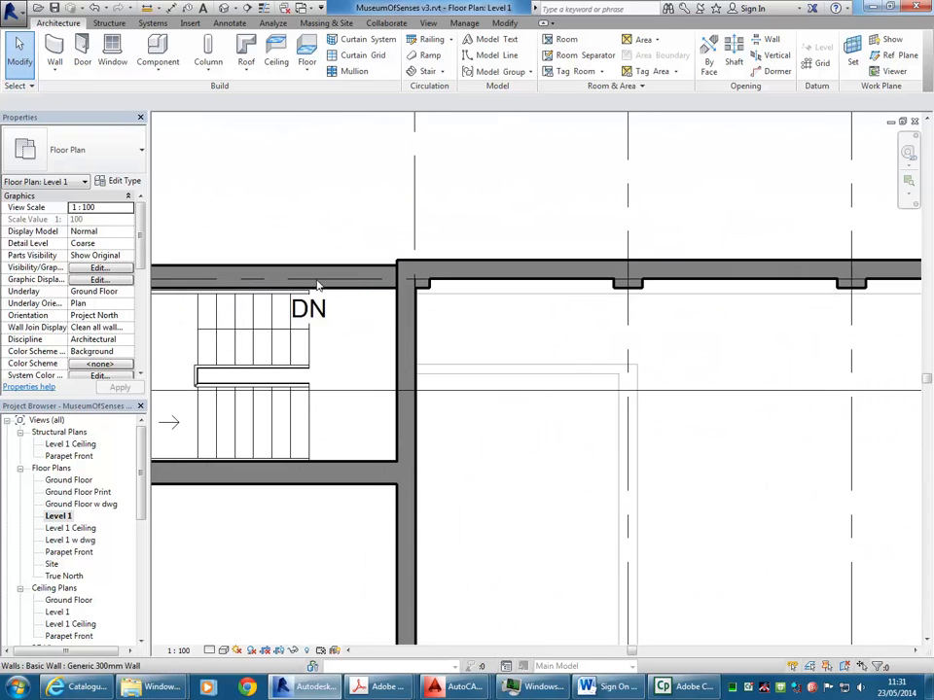
{"action": "left_click", "coordinate": [307, 49]}
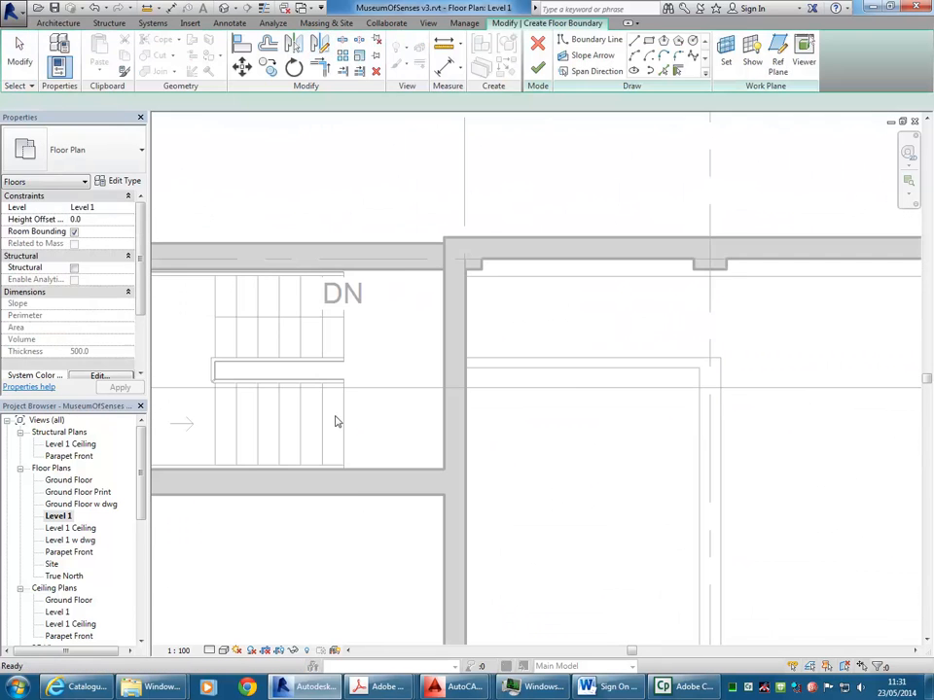
{"action": "left_click", "coordinate": [649, 43]}
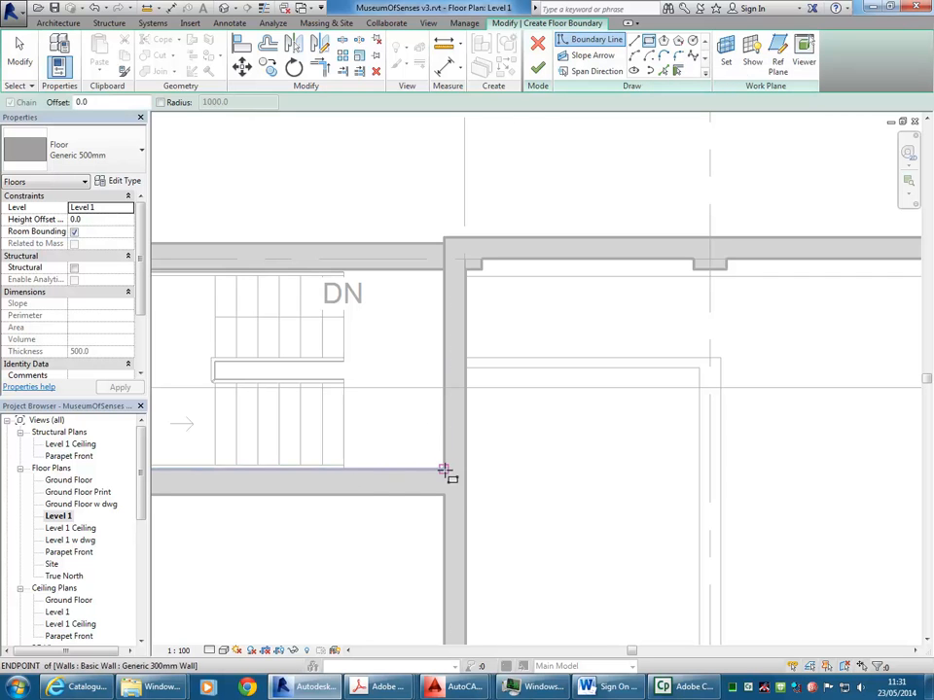
{"action": "left_click", "coordinate": [344, 471]}
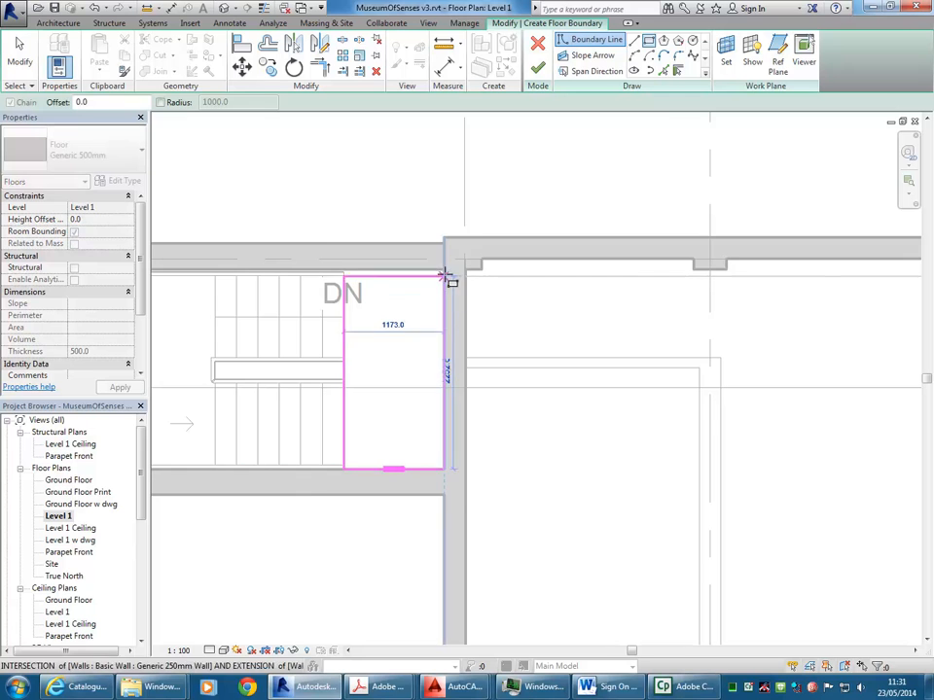
{"action": "left_click", "coordinate": [444, 273]}
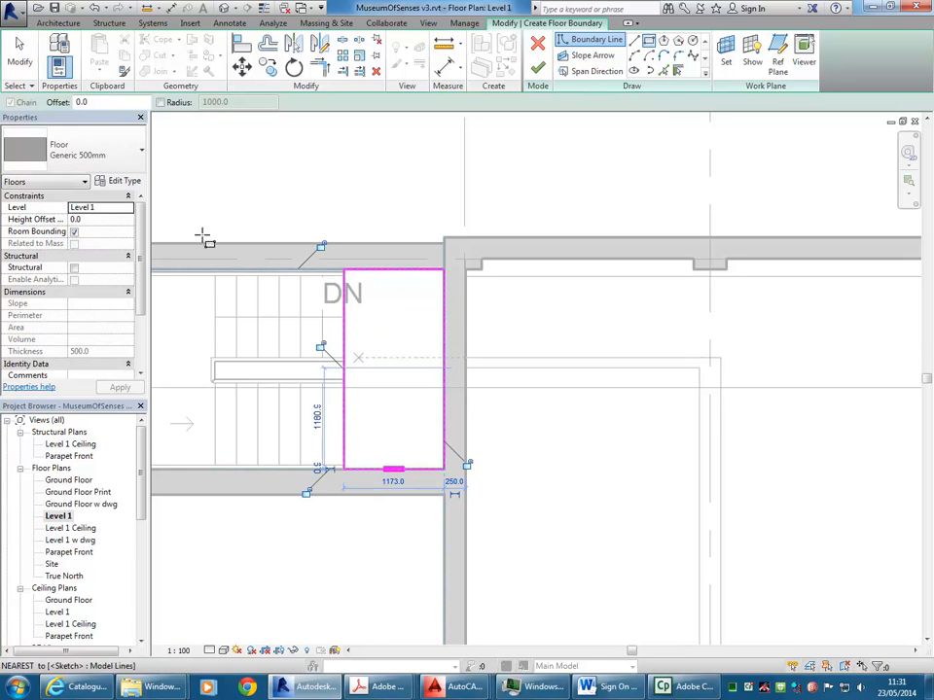
Set the landing floor's type to Generic 150mm and finish the floor
{"action": "left_click", "coordinate": [109, 151]}
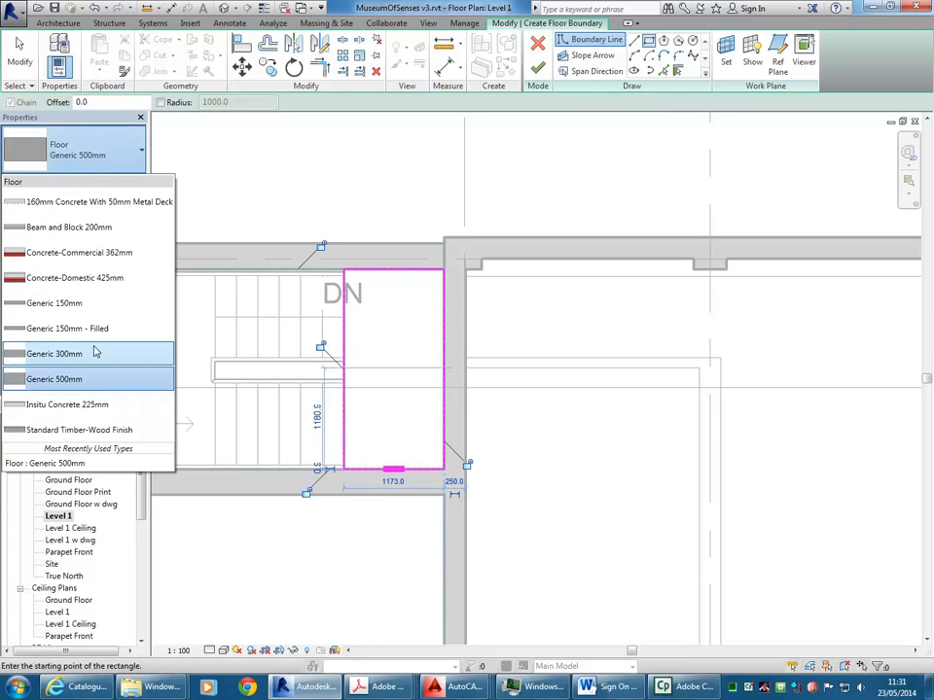
{"action": "left_click", "coordinate": [82, 308]}
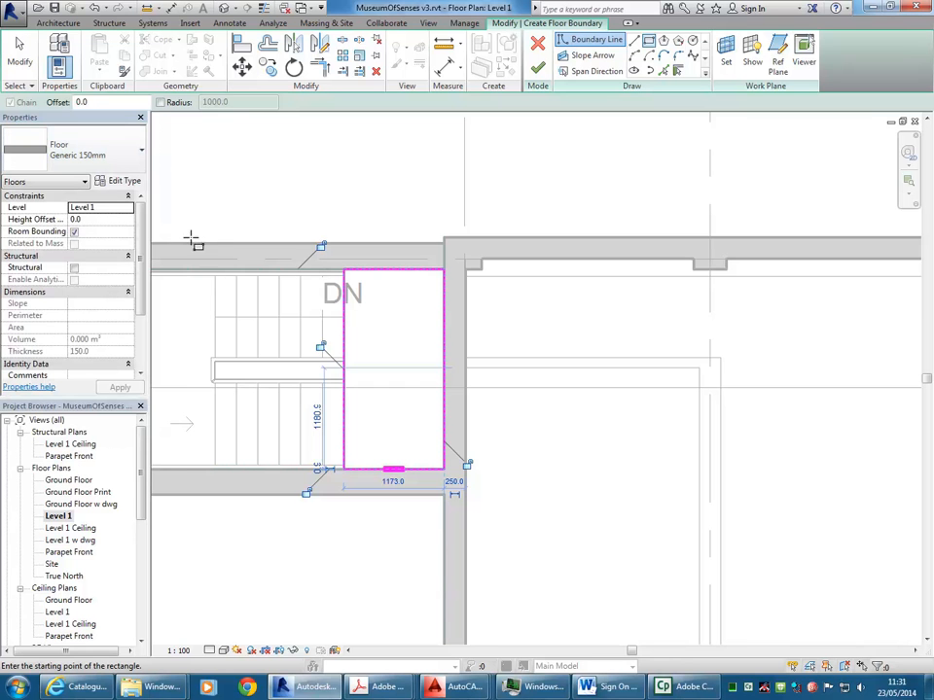
{"action": "left_click", "coordinate": [540, 68]}
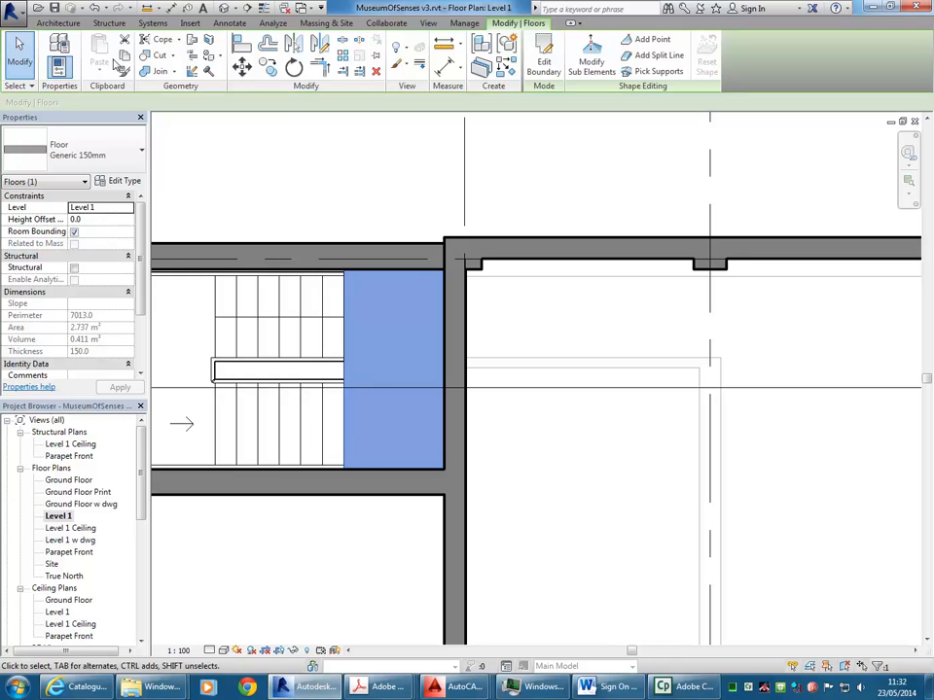
Copy the Level 1 landing floor and paste it aligned to the Fire Stair Landing level
{"action": "left_click", "coordinate": [126, 57]}
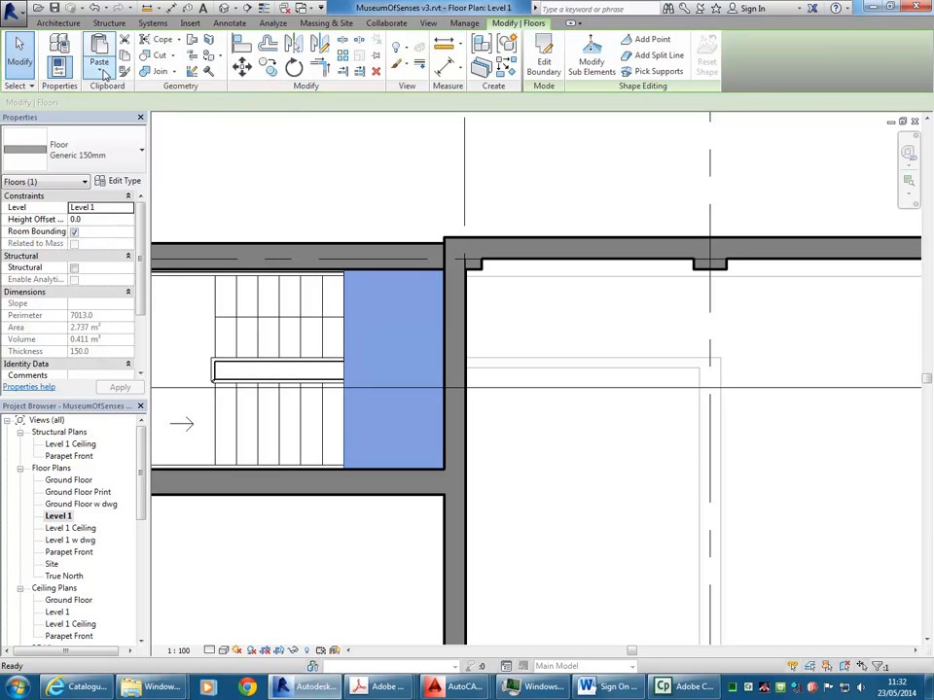
{"action": "left_click", "coordinate": [104, 73]}
{"action": "left_click", "coordinate": [134, 121]}
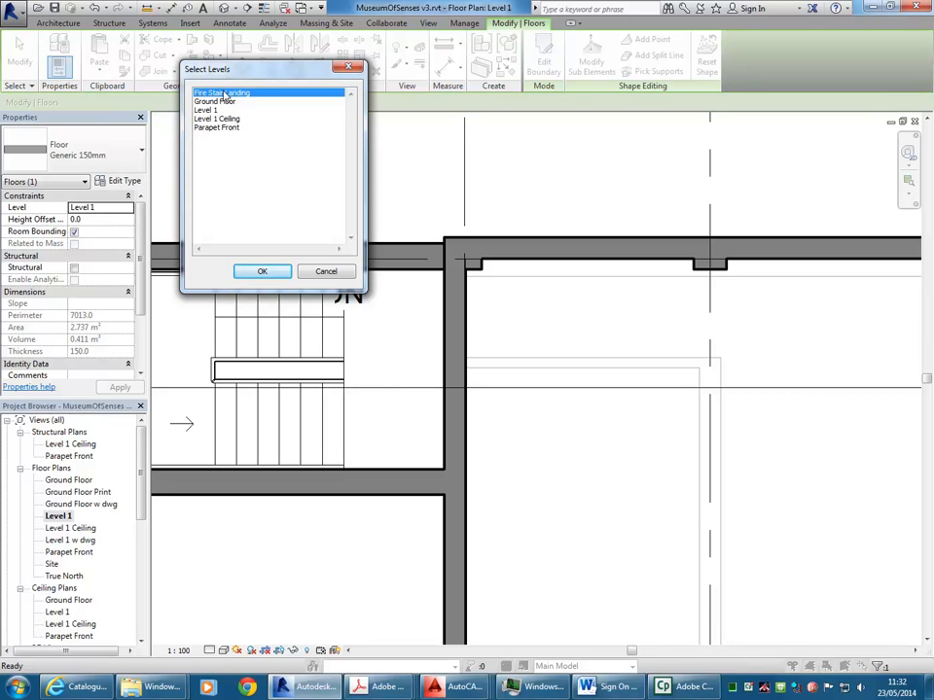
{"action": "left_click", "coordinate": [261, 273]}
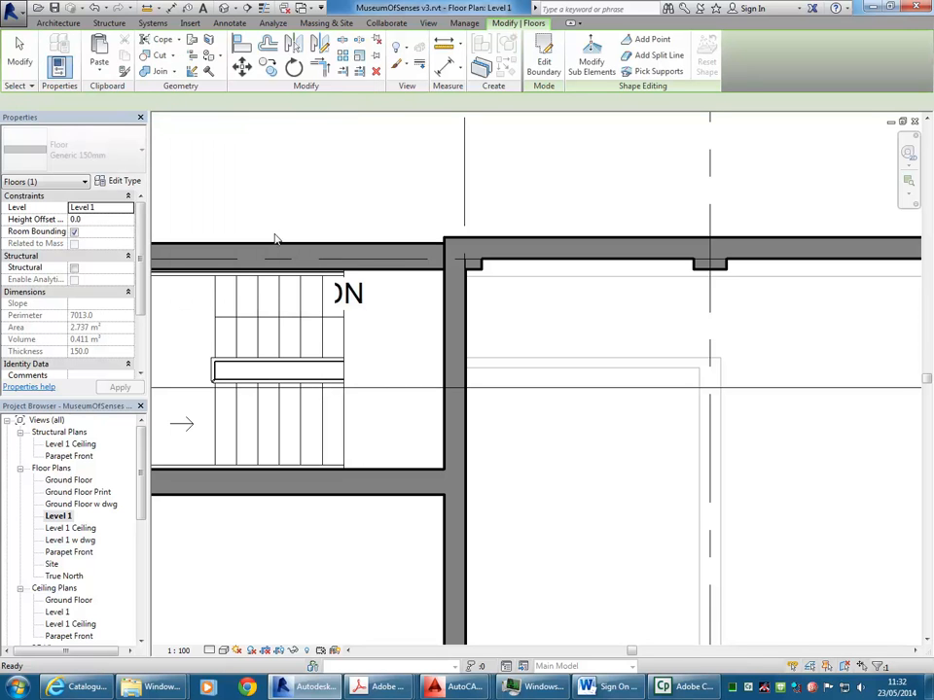
{"action": "left_click", "coordinate": [306, 184]}
In Section 3, change both landing floors beside the fire stair to the Beam and Block 200mm type
{"action": "left_click_drag", "start_coordinate": [141, 464], "coordinate": [144, 545]}
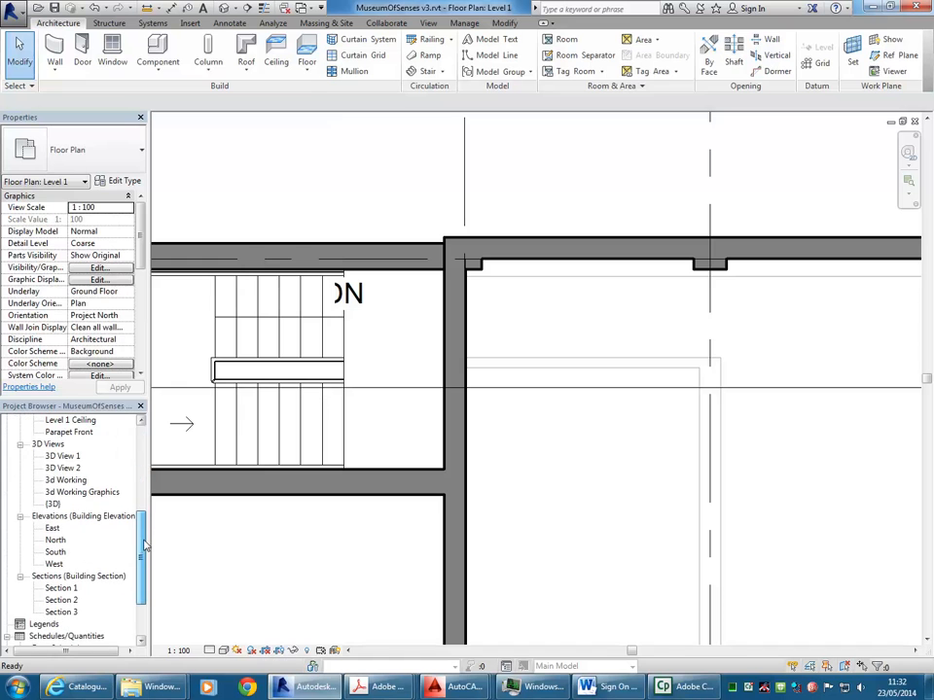
{"action": "double_click", "coordinate": [62, 611]}
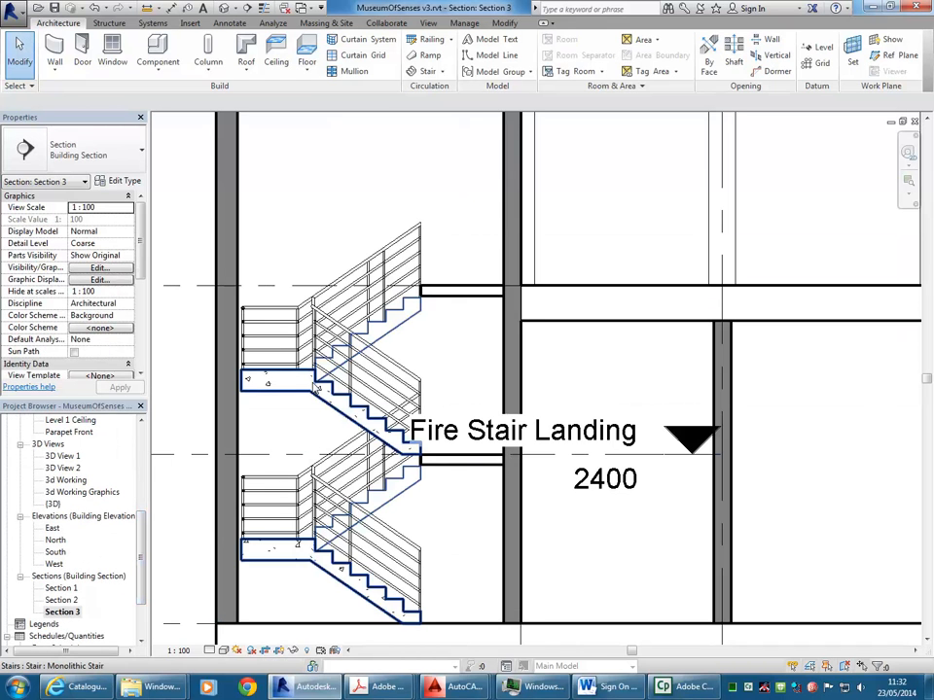
{"action": "scroll", "coordinate": [461, 512], "scroll_direction": "up", "scroll_amount": 1}
{"action": "left_click", "coordinate": [454, 257]}
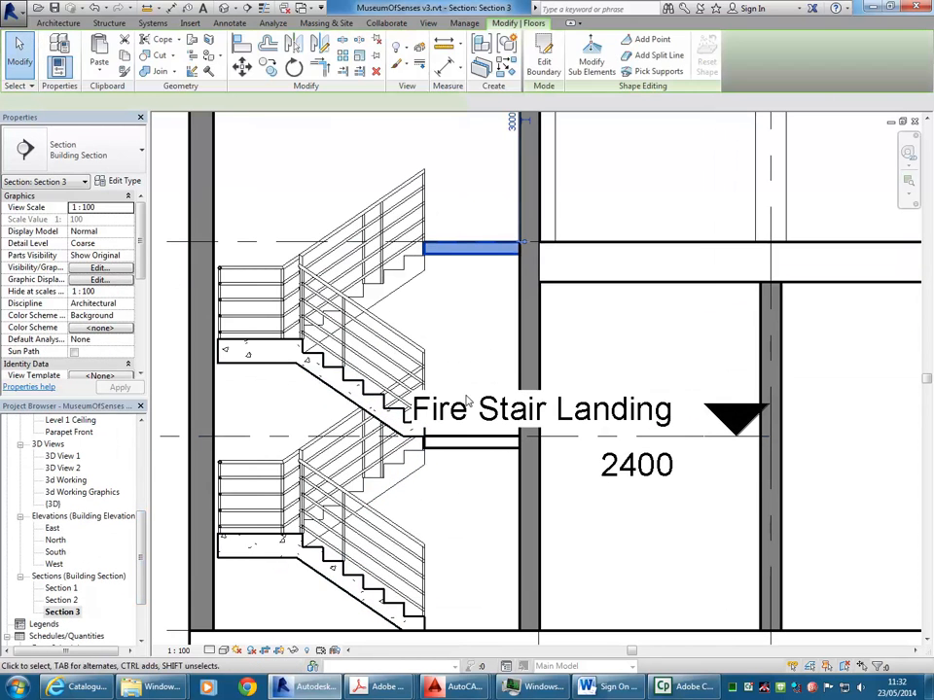
{"action": "left_click", "coordinate": [459, 443], "text": "ctrl"}
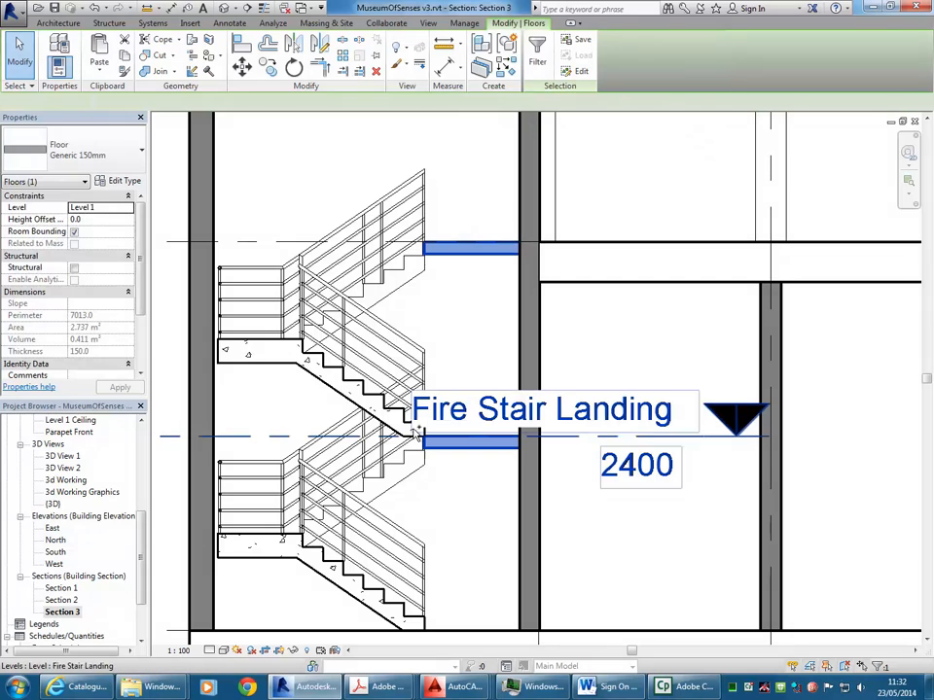
{"action": "left_click", "coordinate": [134, 152]}
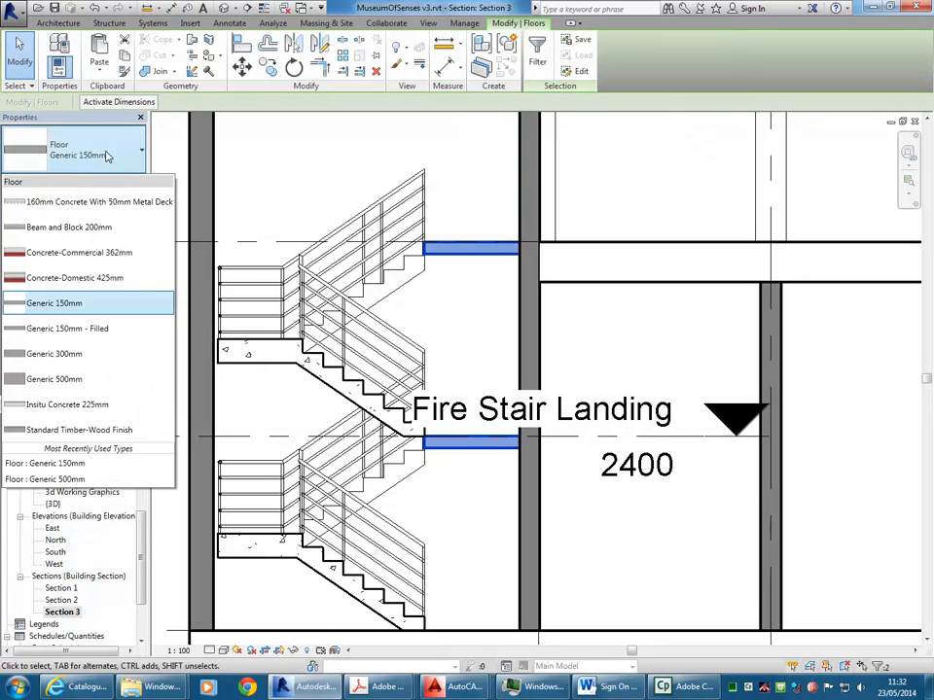
{"action": "left_click", "coordinate": [68, 227]}
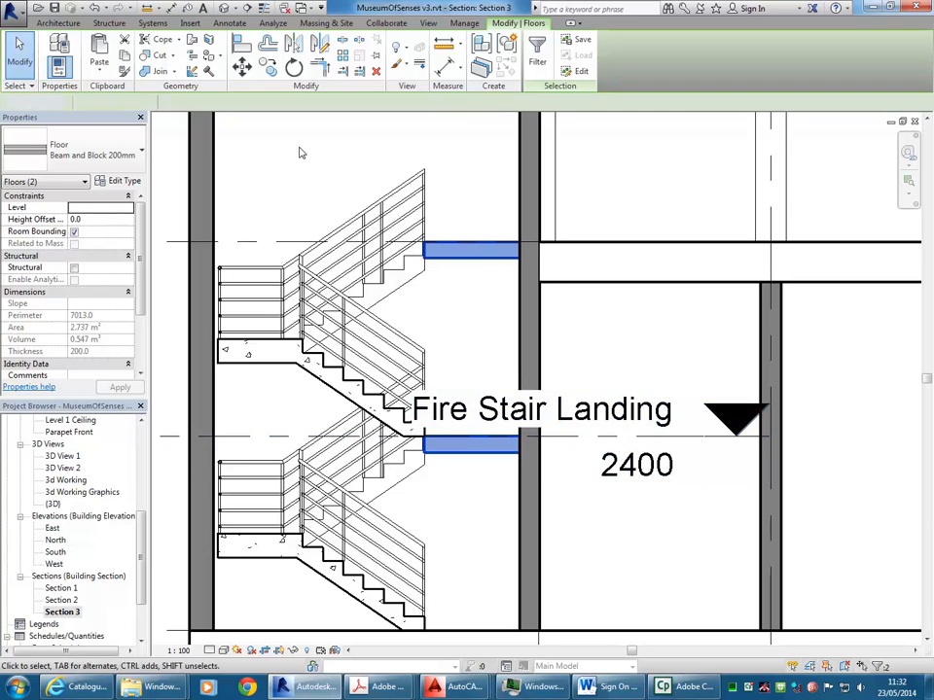
Examine how the Level 1 landing floor's edge meets the top step and underside of the fire stair
{"action": "left_click", "coordinate": [300, 153]}
{"action": "scroll", "coordinate": [300, 153], "scroll_direction": "down", "scroll_amount": 3}
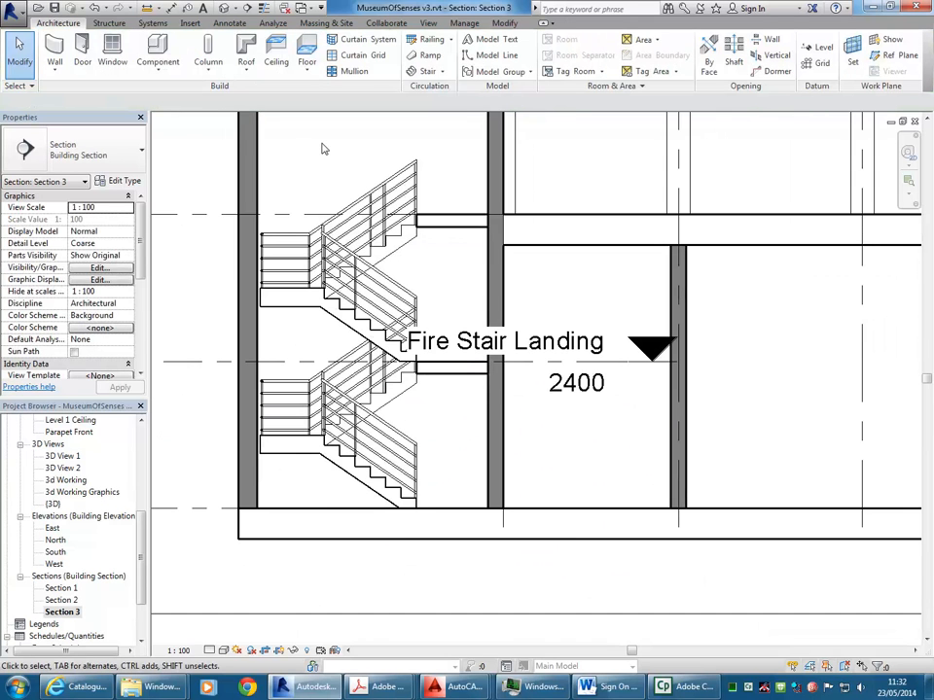
{"action": "middle_click_drag", "start_coordinate": [324, 149], "coordinate": [306, 189]}
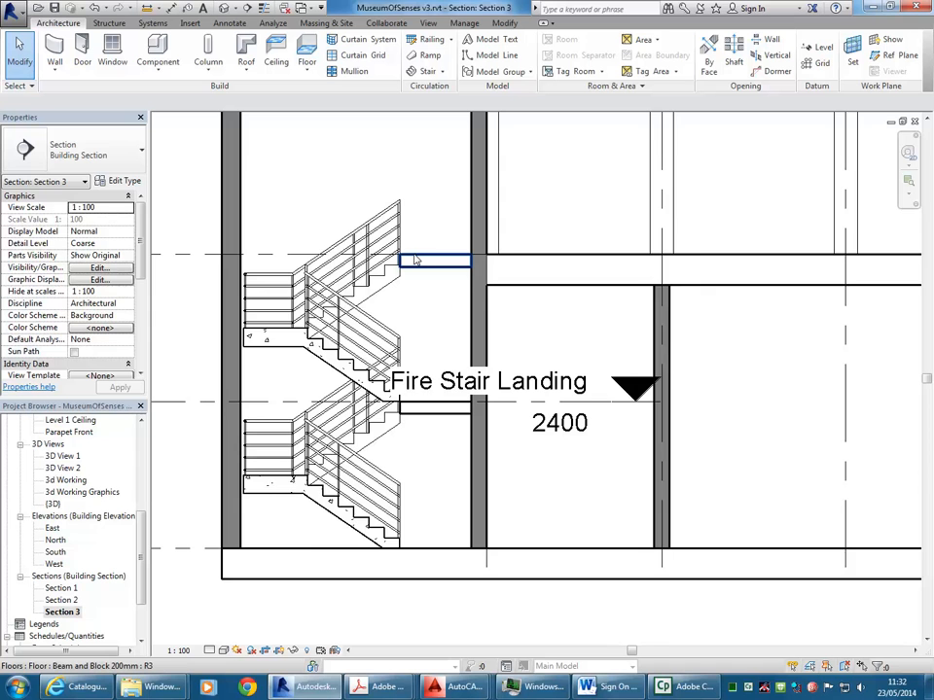
{"action": "scroll", "coordinate": [399, 284], "scroll_direction": "up", "scroll_amount": 4}
{"action": "scroll", "coordinate": [398, 284], "scroll_direction": "up", "scroll_amount": 4}
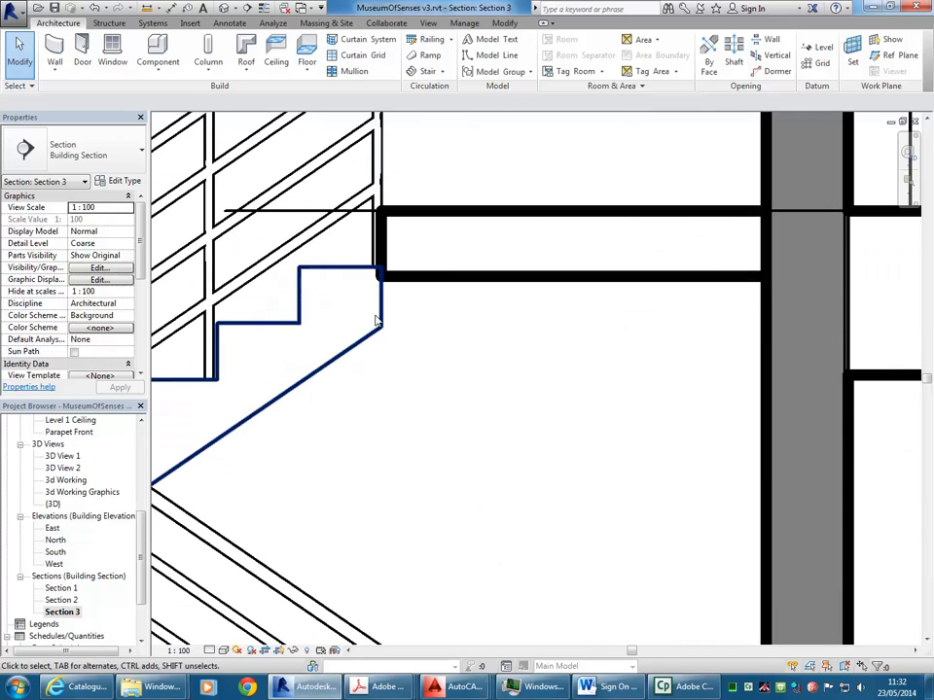
{"action": "right_click", "coordinate": [398, 328]}
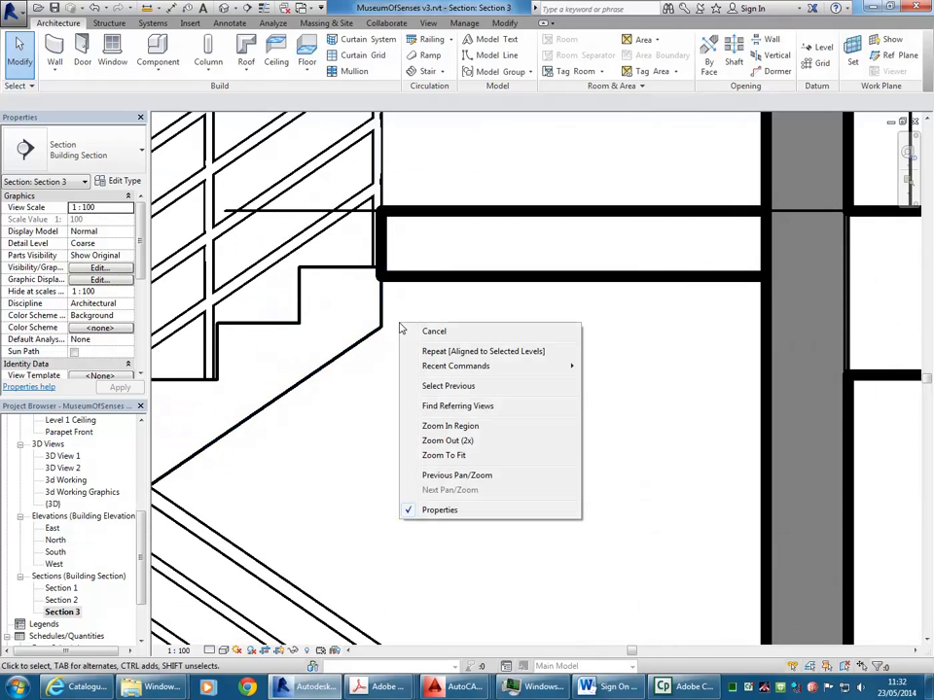
{"action": "left_click", "coordinate": [378, 305]}
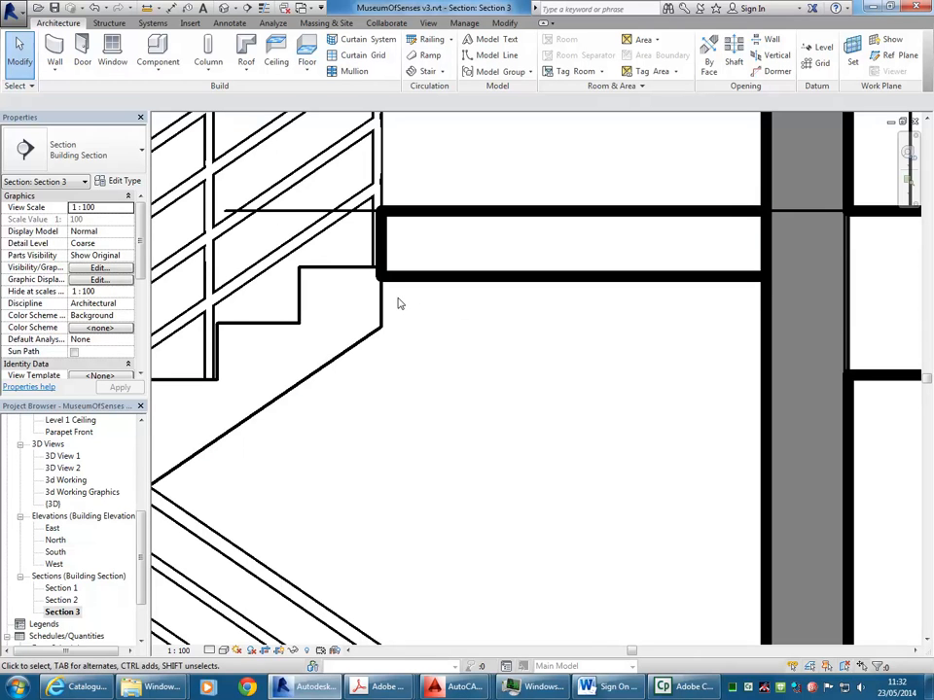
Change the Level 1 and Fire Stair Landing floors beside the stair to the Concrete-Commercial 362mm type
{"action": "scroll", "coordinate": [398, 303], "scroll_direction": "down", "scroll_amount": 3}
{"action": "left_click", "coordinate": [453, 291]}
{"action": "scroll", "coordinate": [452, 401], "scroll_direction": "down", "scroll_amount": 2}
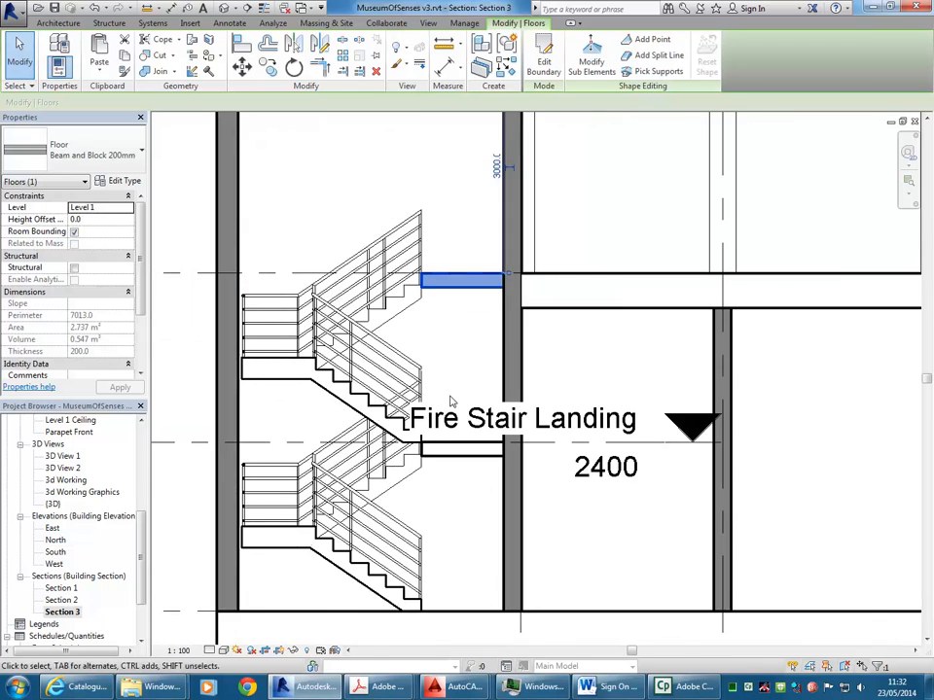
{"action": "left_click", "coordinate": [453, 449], "text": "ctrl"}
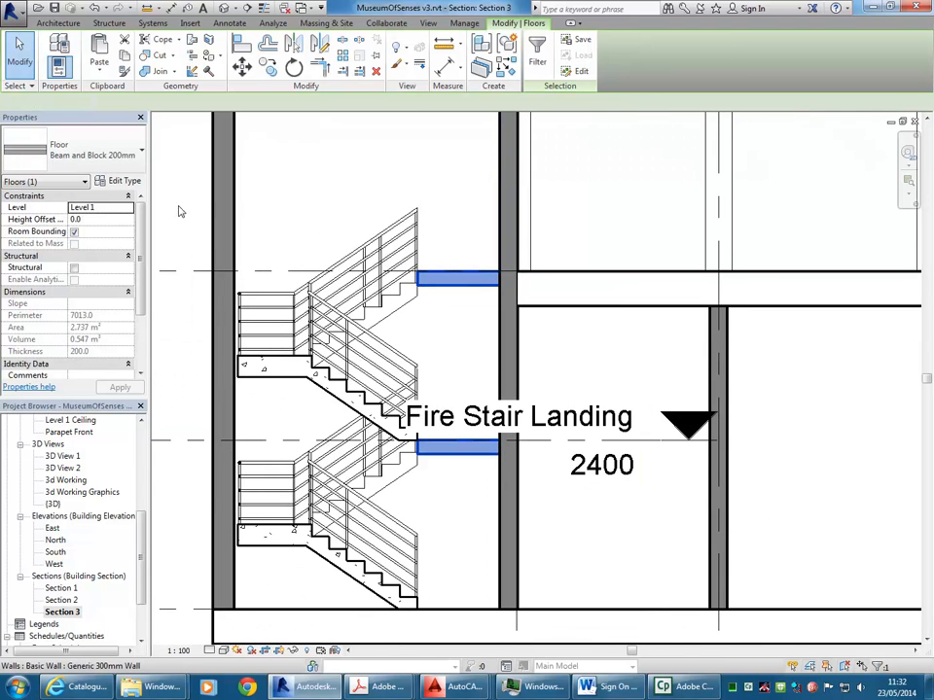
{"action": "left_click", "coordinate": [110, 141]}
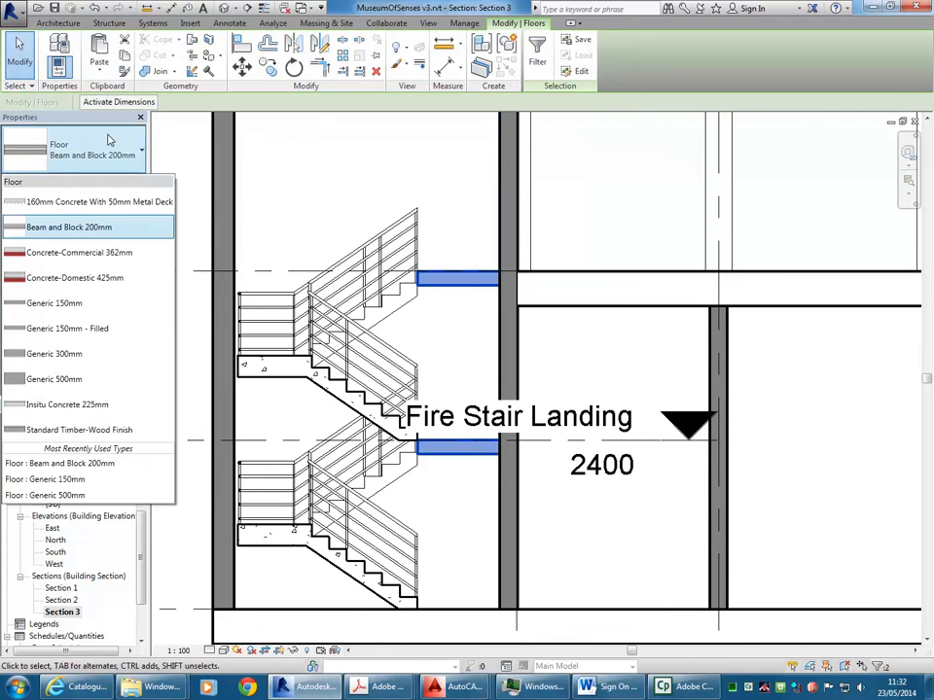
{"action": "left_click", "coordinate": [86, 254]}
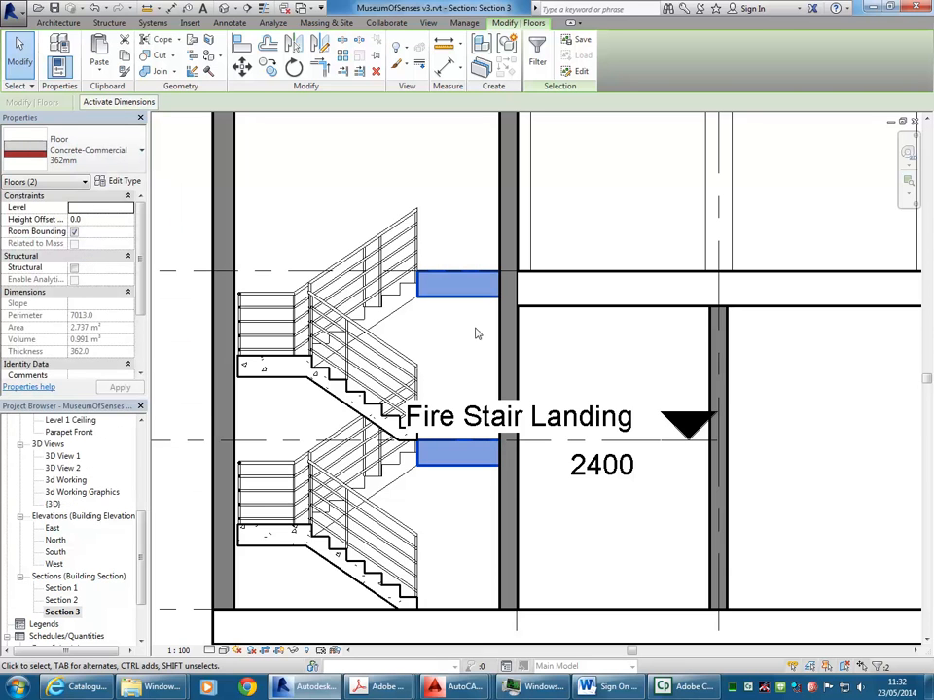
{"action": "left_click", "coordinate": [421, 179]}
{"action": "scroll", "coordinate": [388, 208], "scroll_direction": "down", "scroll_amount": 2}
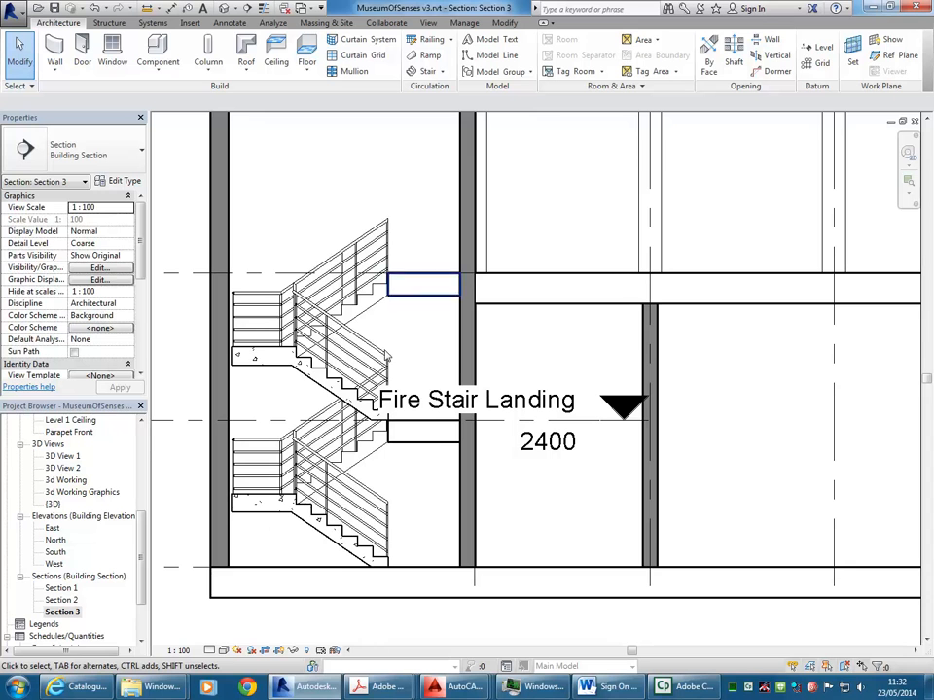
Set Section 3's detail level to Fine so that the floor and stair materials are drawn
{"action": "left_click", "coordinate": [209, 650]}
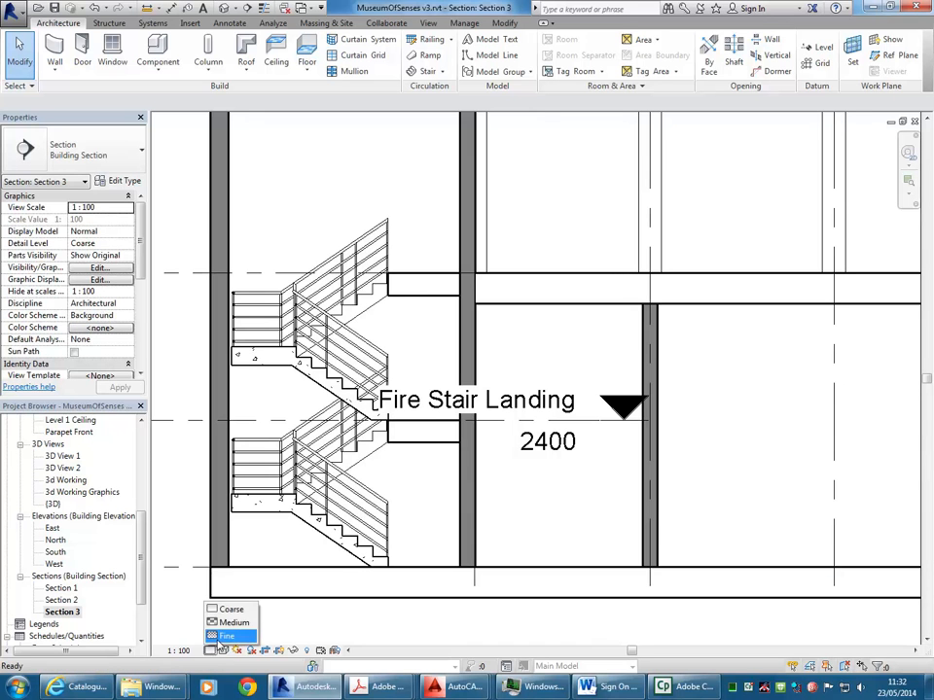
{"action": "left_click", "coordinate": [230, 636]}
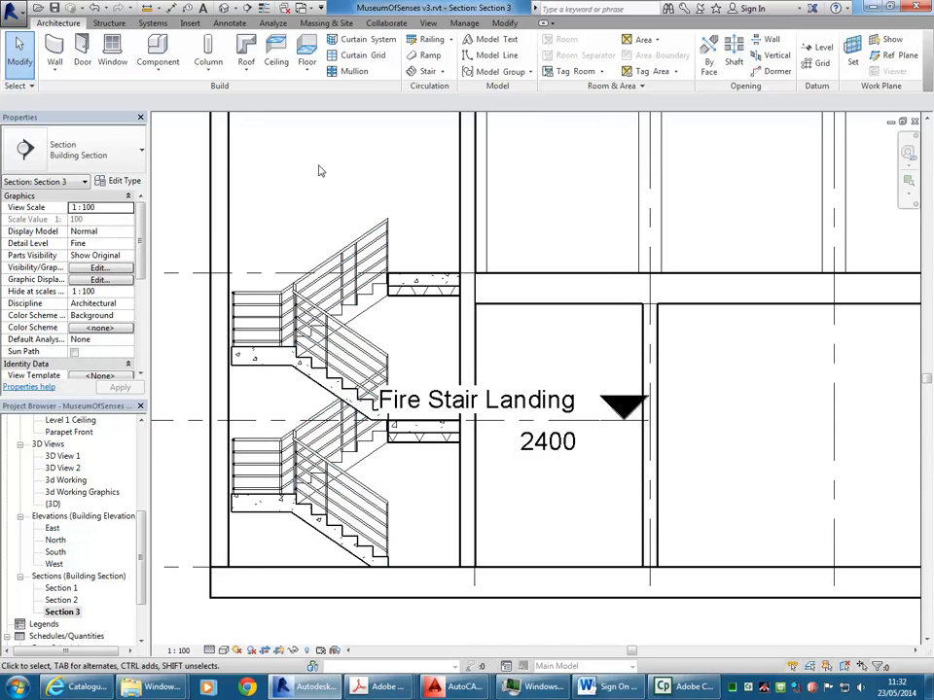
{"action": "scroll", "coordinate": [340, 195], "scroll_direction": "down", "scroll_amount": 2}
{"action": "middle_click_drag", "start_coordinate": [362, 219], "coordinate": [326, 238]}
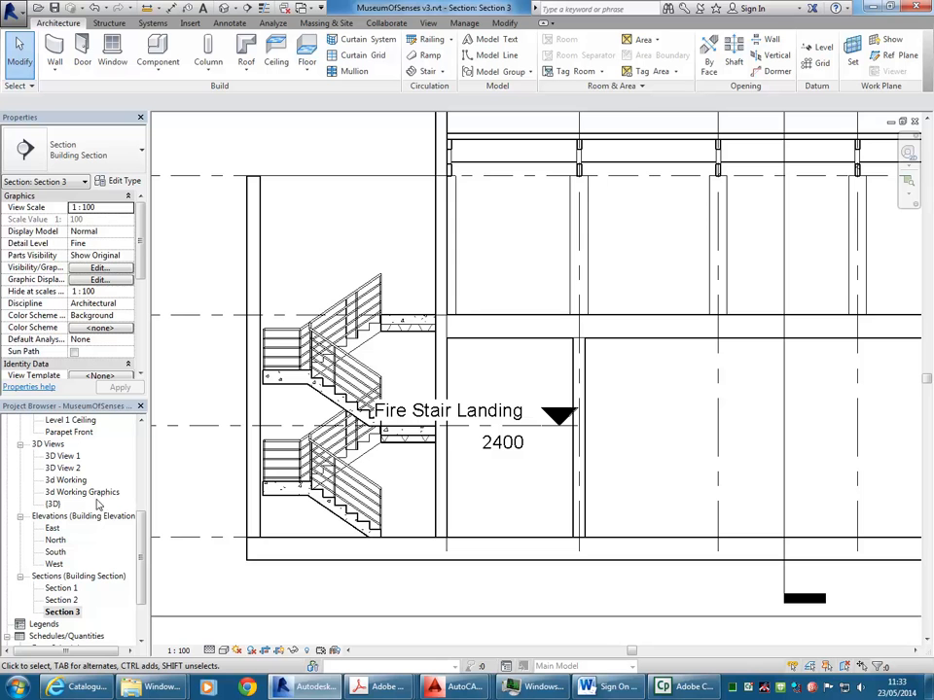
Copy the Level 1 level line vertically upward by 180 mm
{"action": "left_click", "coordinate": [193, 317]}
{"action": "middle_click_drag", "start_coordinate": [191, 317], "coordinate": [253, 311]}
{"action": "scroll", "coordinate": [359, 306], "scroll_direction": "down", "scroll_amount": 2}
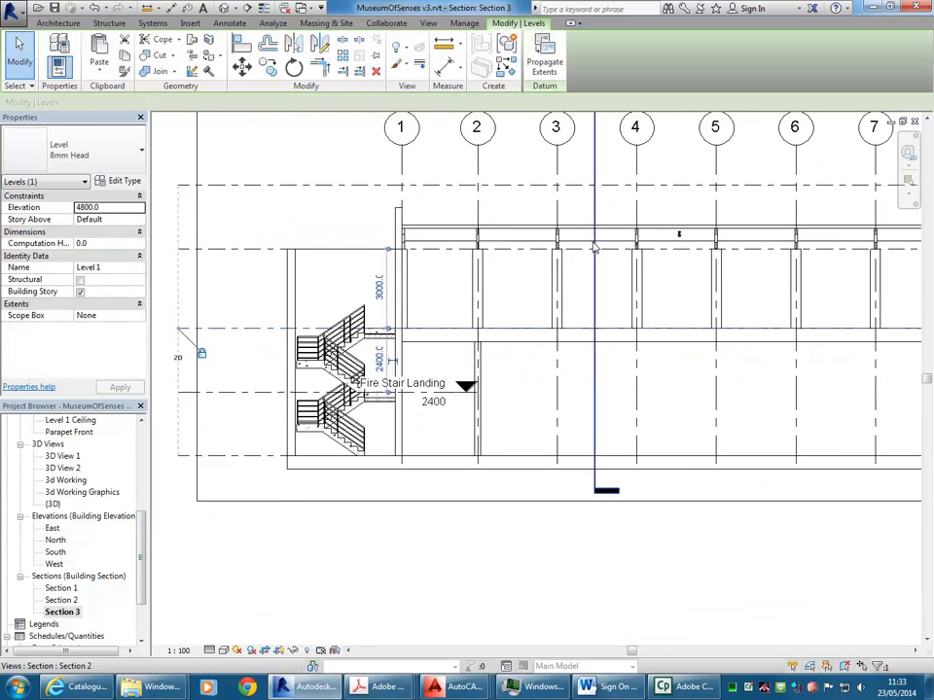
{"action": "scroll", "coordinate": [593, 304], "scroll_direction": "down", "scroll_amount": 1}
{"action": "middle_click_drag", "start_coordinate": [592, 303], "coordinate": [379, 306]}
{"action": "middle_click_drag", "start_coordinate": [391, 356], "coordinate": [560, 356]}
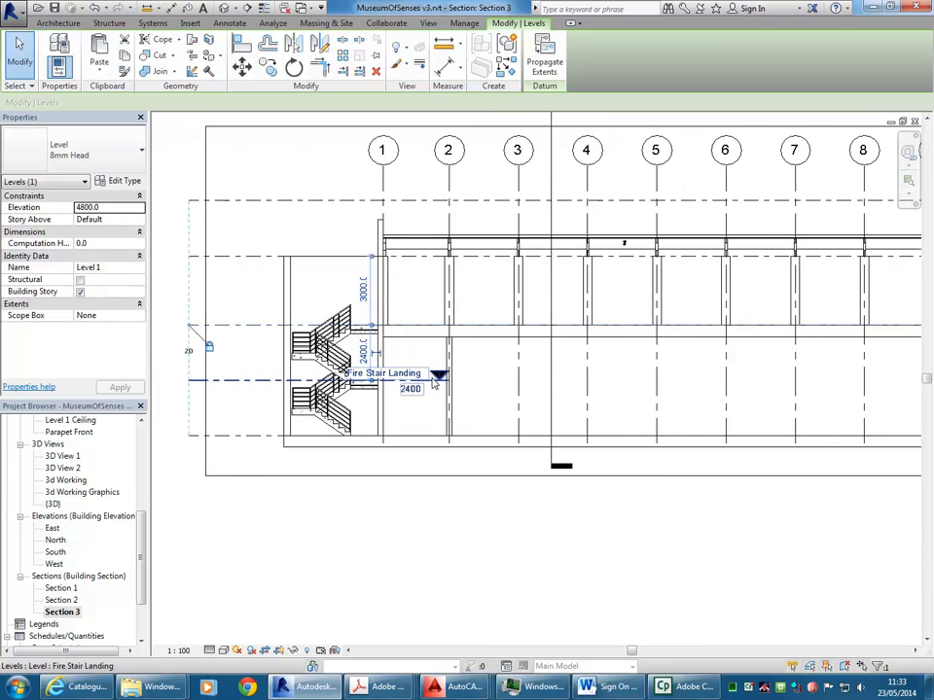
{"action": "scroll", "coordinate": [453, 288], "scroll_direction": "up", "scroll_amount": 1}
{"action": "scroll", "coordinate": [453, 287], "scroll_direction": "up", "scroll_amount": 2}
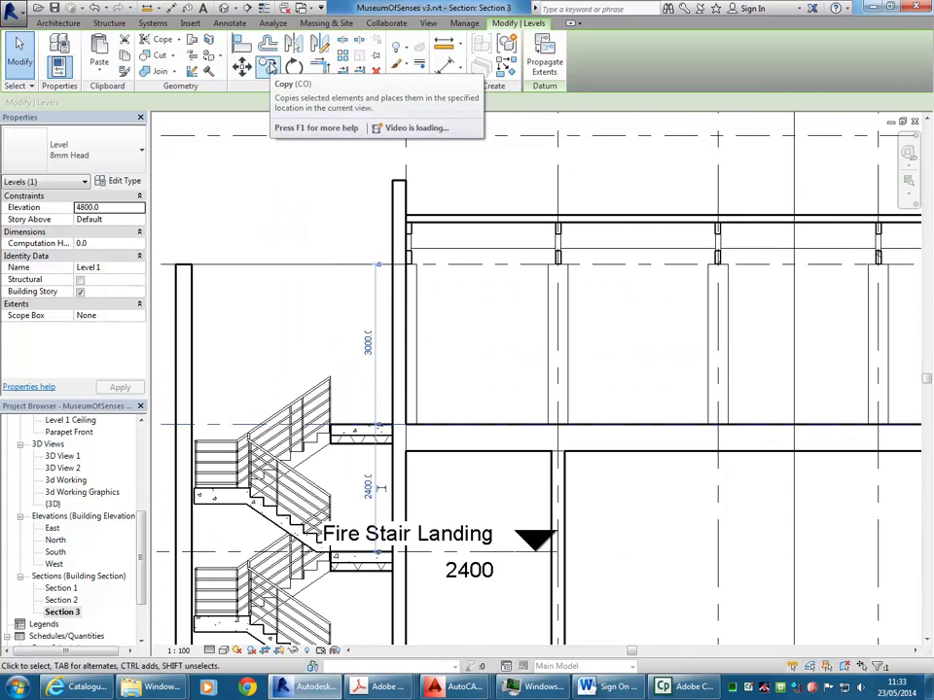
{"action": "left_click", "coordinate": [271, 67]}
{"action": "left_click", "coordinate": [271, 395]}
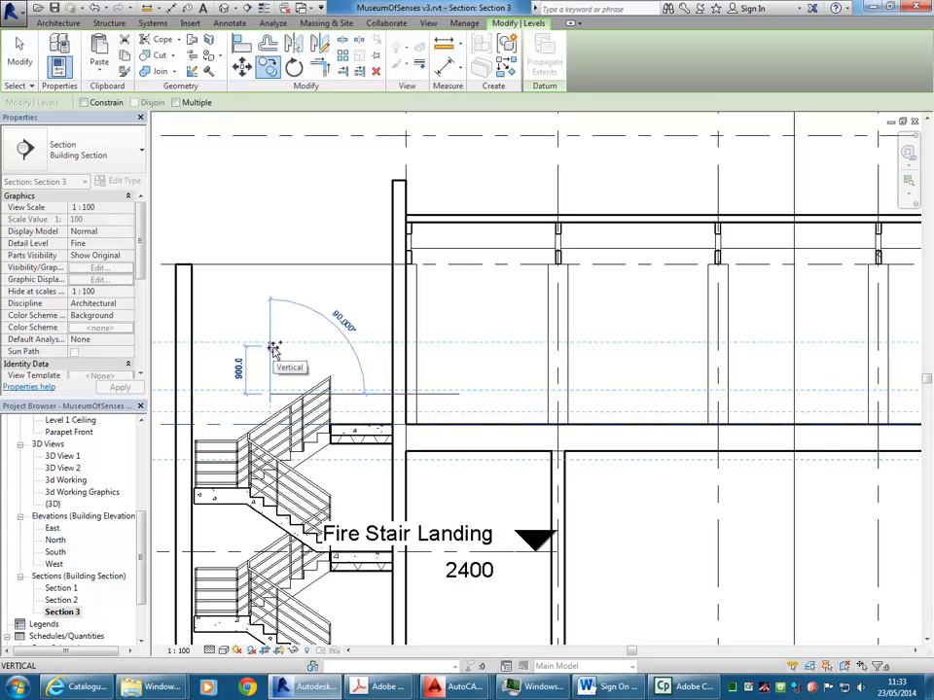
{"action": "type", "text": "1800"}
{"action": "key", "text": "Return"}
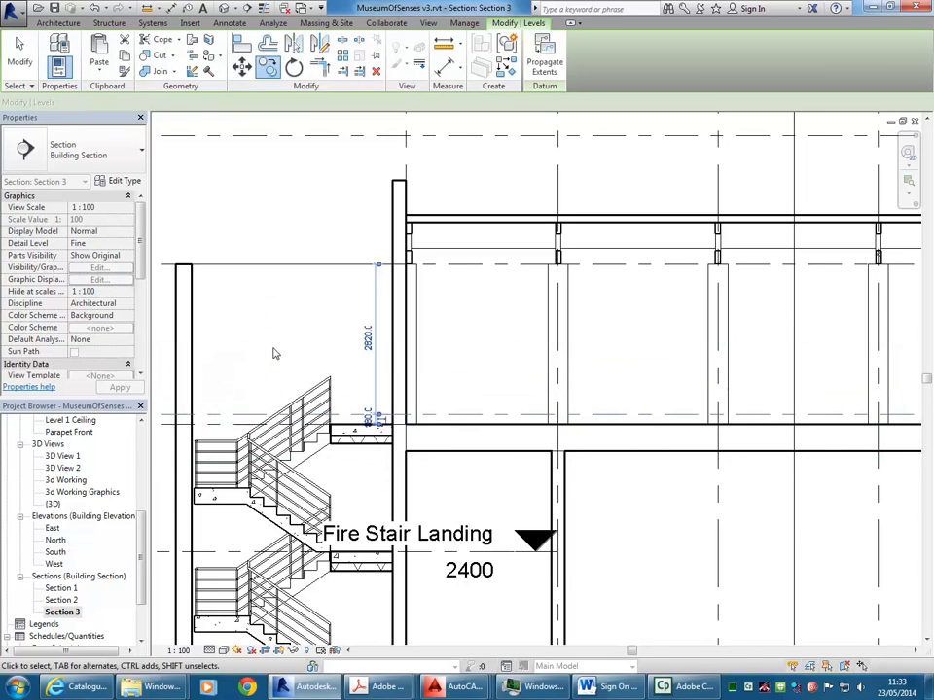
Widen Section 3's crop region beyond grid 10 so that it encloses the level heads
{"action": "scroll", "coordinate": [467, 350], "scroll_direction": "down", "scroll_amount": 3}
{"action": "middle_click_drag", "start_coordinate": [914, 350], "coordinate": [615, 345]}
{"action": "scroll", "coordinate": [615, 346], "scroll_direction": "up", "scroll_amount": 3}
{"action": "scroll", "coordinate": [623, 350], "scroll_direction": "down", "scroll_amount": 2}
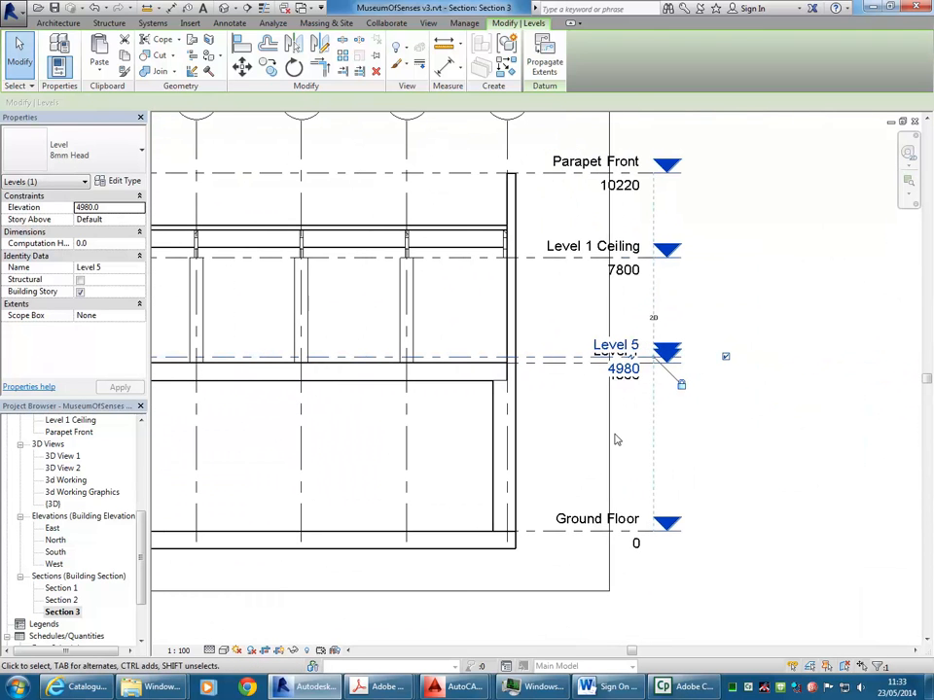
{"action": "left_click", "coordinate": [610, 440]}
{"action": "left_click", "coordinate": [569, 350]}
{"action": "left_click", "coordinate": [649, 358]}
{"action": "left_click_drag", "start_coordinate": [649, 357], "coordinate": [686, 357]}
Unlock the copied level's head from the other levels and shorten its line to end between grids 8 and 9
{"action": "left_click", "coordinate": [667, 348]}
{"action": "scroll", "coordinate": [667, 353], "scroll_direction": "up", "scroll_amount": 3}
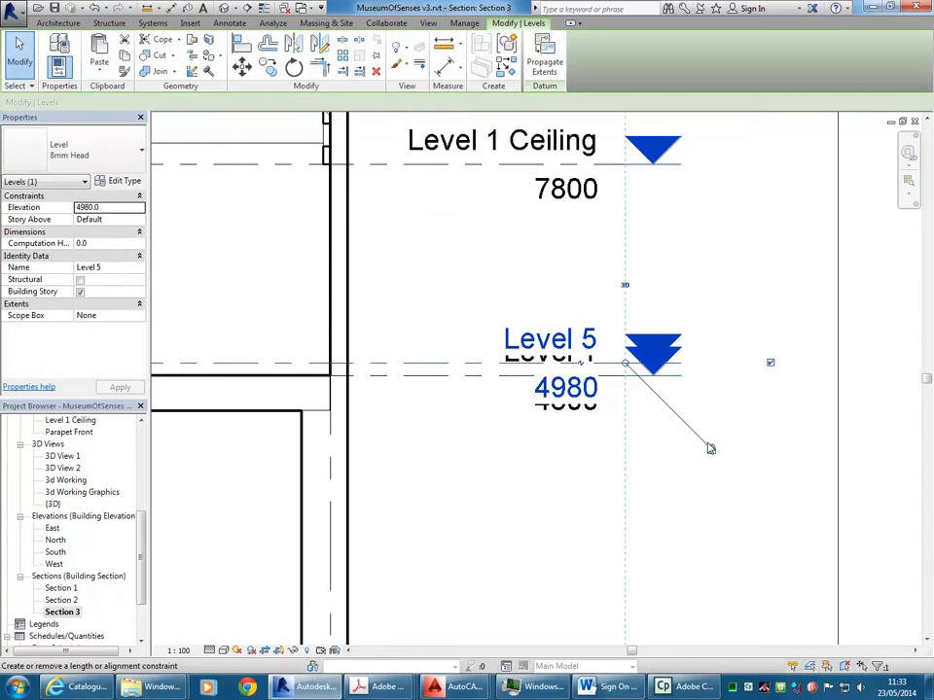
{"action": "scroll", "coordinate": [709, 448], "scroll_direction": "down", "scroll_amount": 3}
{"action": "left_click_drag", "start_coordinate": [459, 341], "coordinate": [803, 320]}
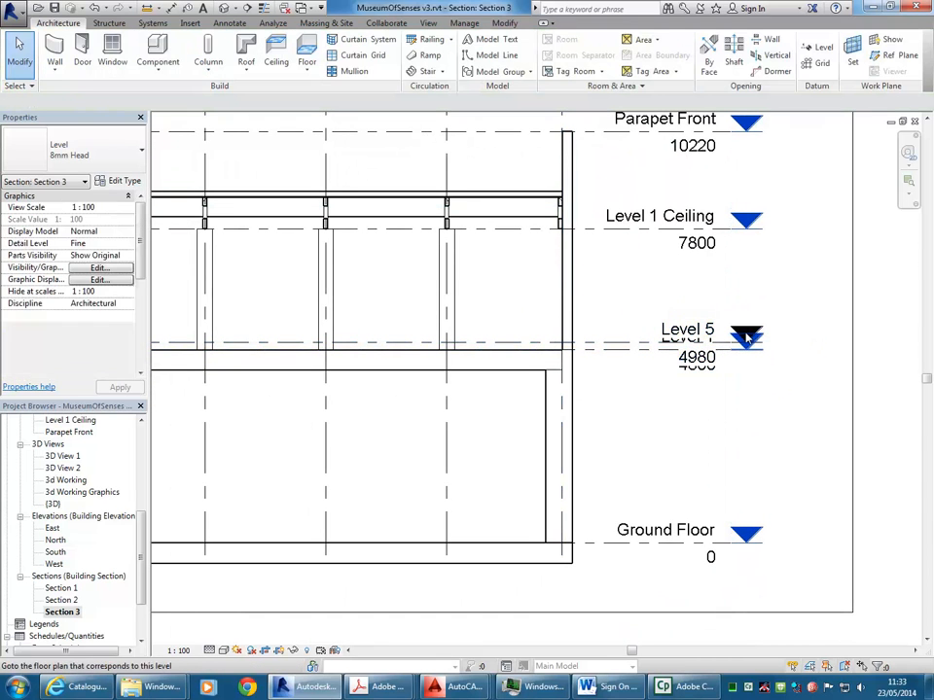
{"action": "left_click", "coordinate": [746, 341]}
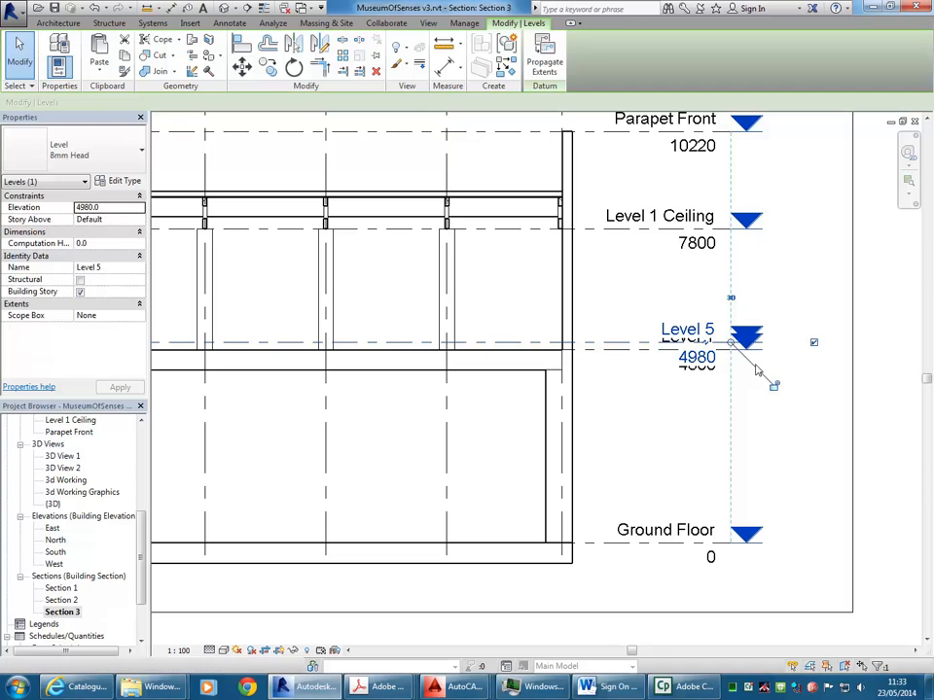
{"action": "left_click_drag", "start_coordinate": [731, 344], "coordinate": [384, 336]}
{"action": "scroll", "coordinate": [397, 340], "scroll_direction": "down", "scroll_amount": 2}
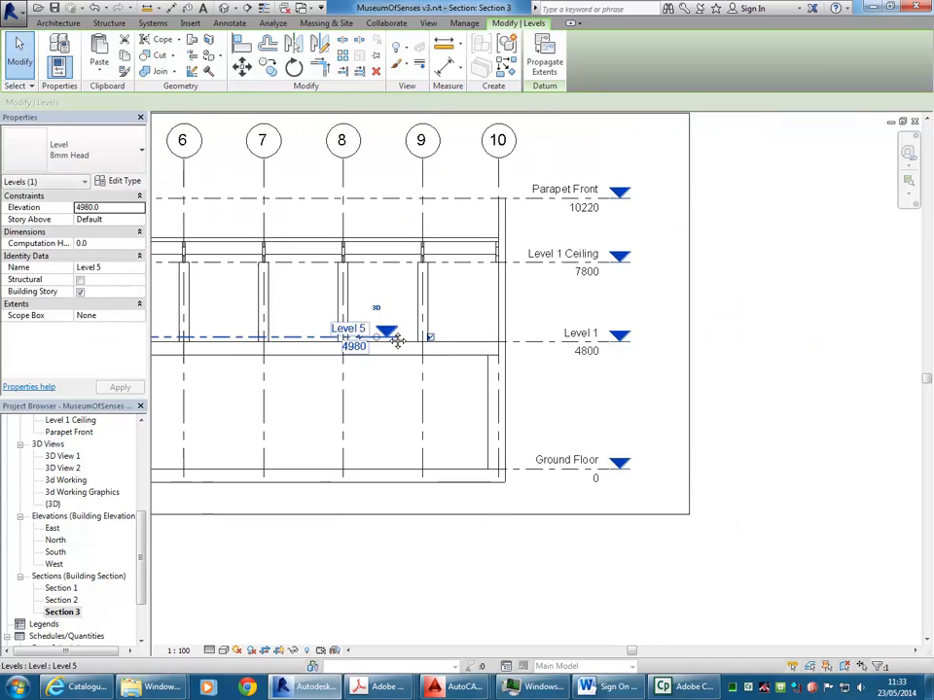
{"action": "middle_click_drag", "start_coordinate": [397, 340], "coordinate": [618, 376]}
{"action": "key", "text": "Escape"}
Shorten the copied level line further so its head aligns with the Fire Stair Landing head between grids 1 and 2
{"action": "left_click", "coordinate": [580, 369]}
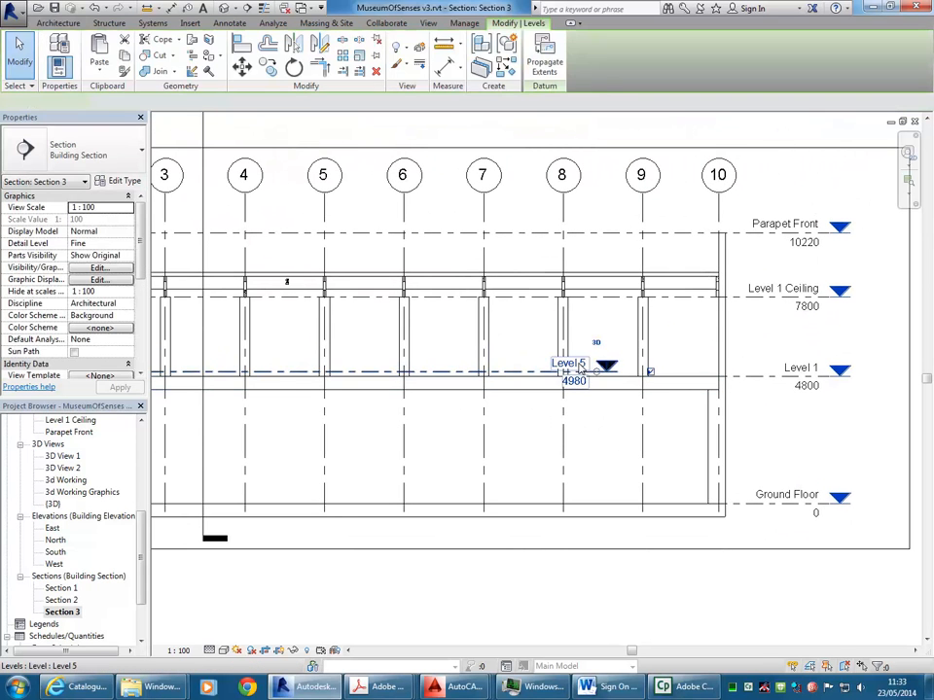
{"action": "scroll", "coordinate": [579, 368], "scroll_direction": "up", "scroll_amount": 3}
{"action": "key", "text": "Escape"}
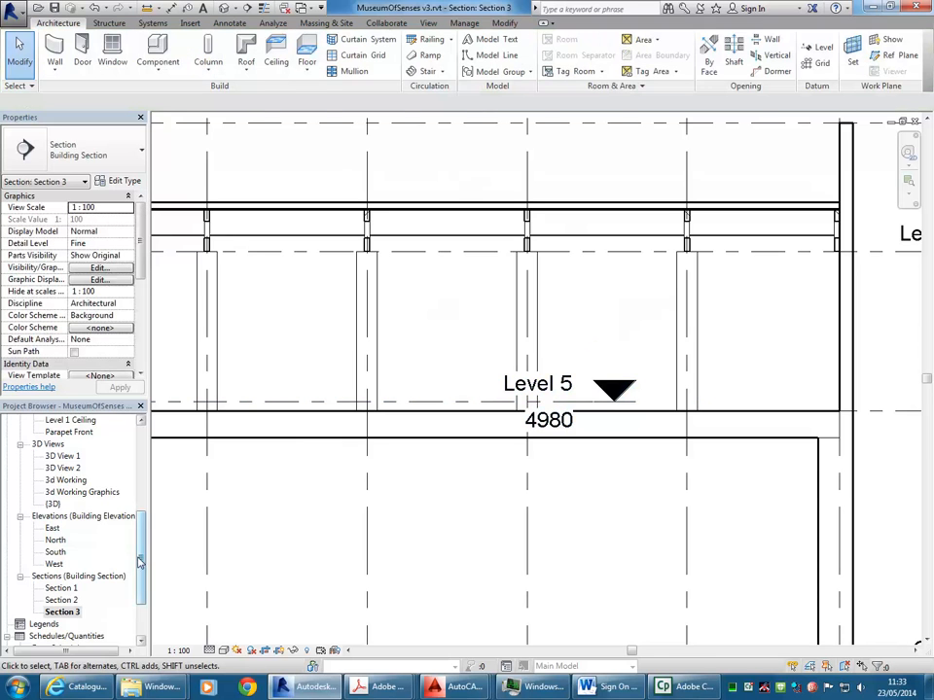
{"action": "left_click_drag", "start_coordinate": [139, 561], "coordinate": [143, 454]}
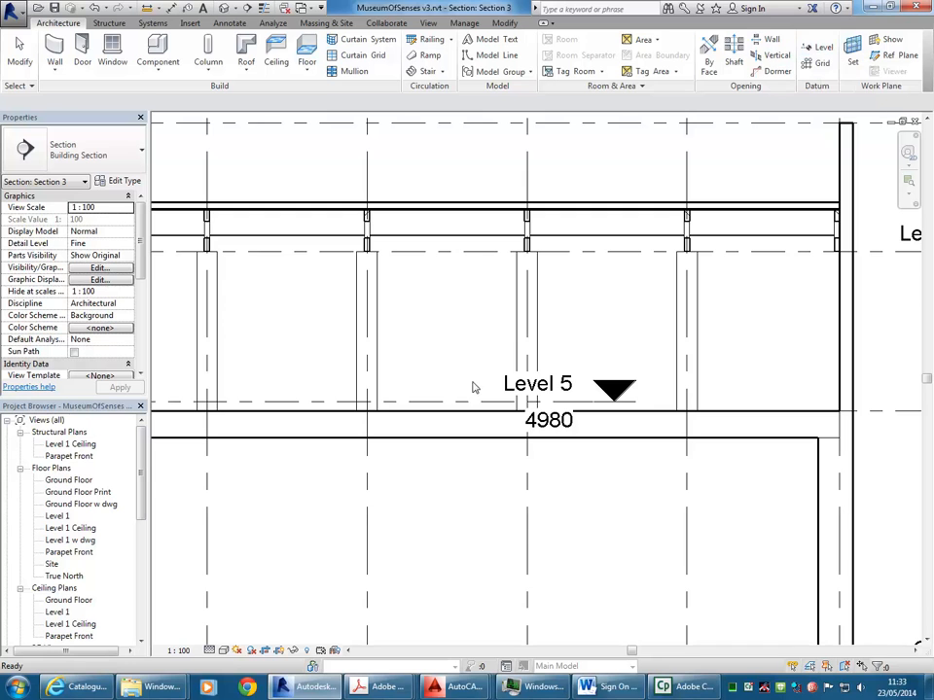
{"action": "scroll", "coordinate": [419, 322], "scroll_direction": "down", "scroll_amount": 8}
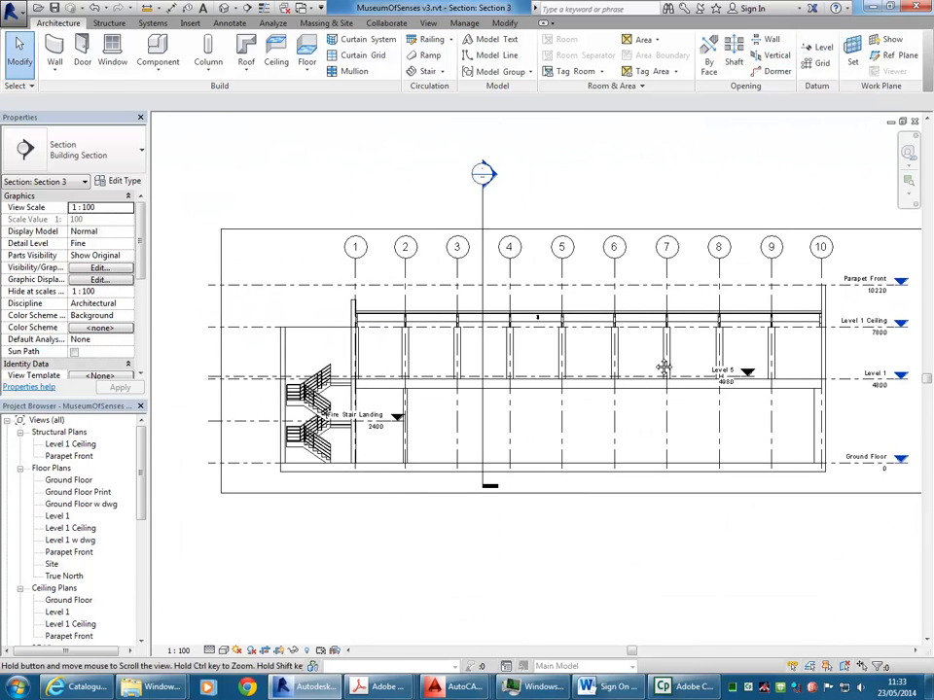
{"action": "left_click", "coordinate": [637, 377]}
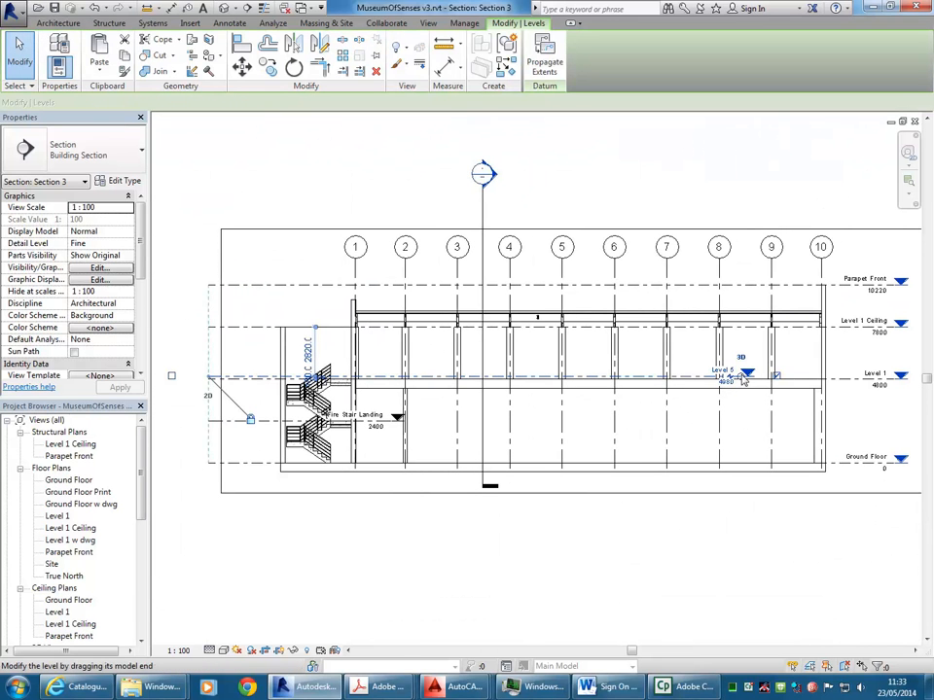
{"action": "left_click_drag", "start_coordinate": [290, 371], "coordinate": [392, 361]}
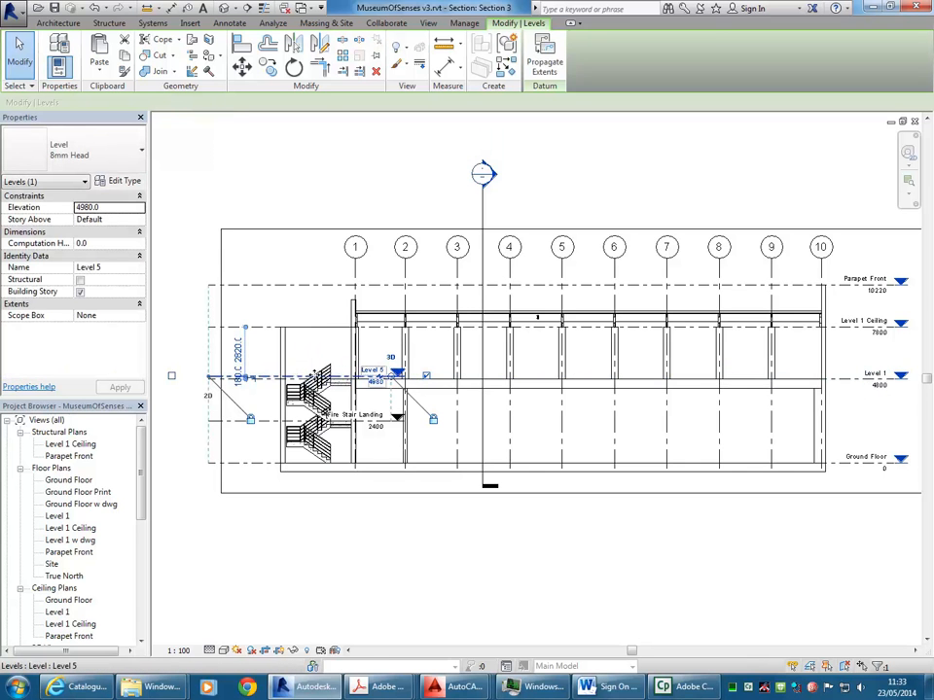
Rename the copied level as Top of Fire Stair
{"action": "scroll", "coordinate": [219, 331], "scroll_direction": "up", "scroll_amount": 3}
{"action": "scroll", "coordinate": [496, 389], "scroll_direction": "up", "scroll_amount": 4}
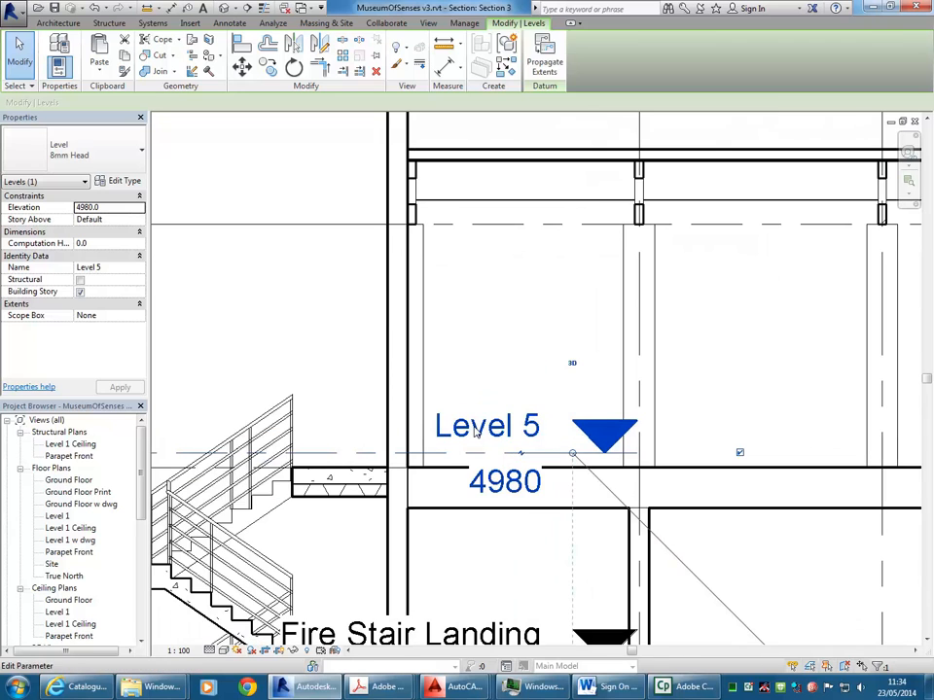
{"action": "left_click", "coordinate": [476, 430]}
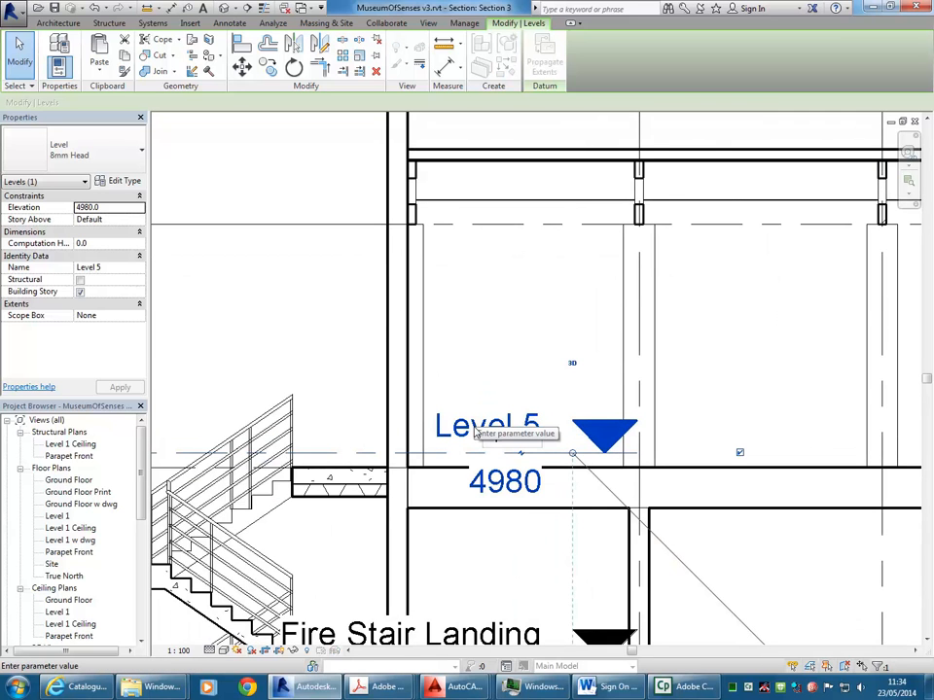
{"action": "type", "text": "Top of Fi"}
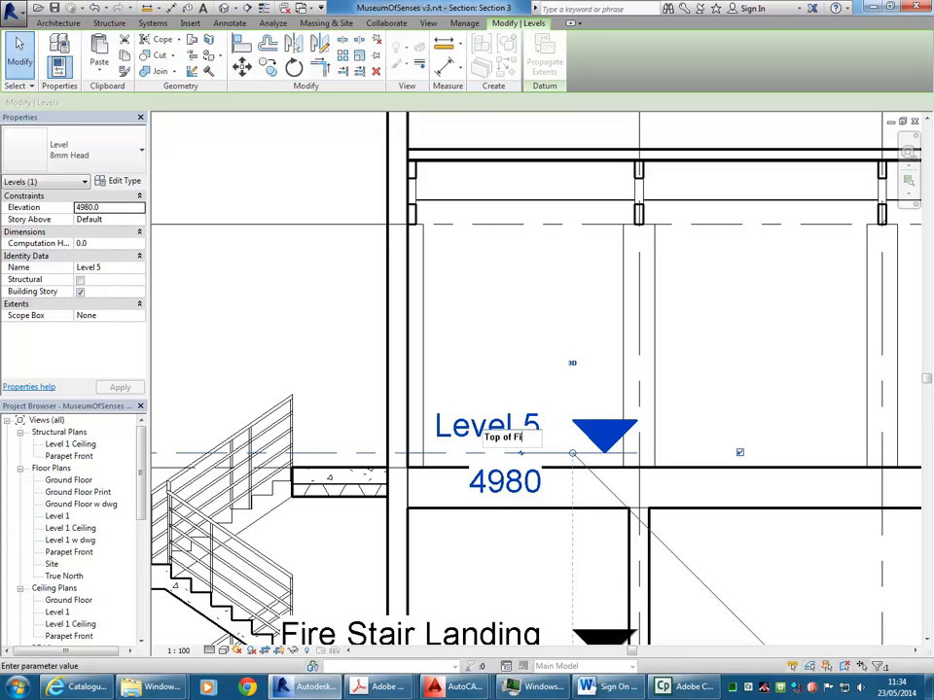
{"action": "type", "text": "re Stair"}
{"action": "key", "text": "Return"}
{"action": "scroll", "coordinate": [468, 374], "scroll_direction": "down", "scroll_amount": 2}
{"action": "middle_click_drag", "start_coordinate": [511, 369], "coordinate": [597, 379]}
{"action": "left_click", "coordinate": [394, 340]}
Set the Fire Stair Landing level's elevation to 2490
{"action": "scroll", "coordinate": [394, 341], "scroll_direction": "down", "scroll_amount": 2}
{"action": "middle_click_drag", "start_coordinate": [409, 340], "coordinate": [484, 320]}
{"action": "middle_click_drag", "start_coordinate": [490, 455], "coordinate": [372, 447]}
{"action": "scroll", "coordinate": [372, 447], "scroll_direction": "up", "scroll_amount": 5}
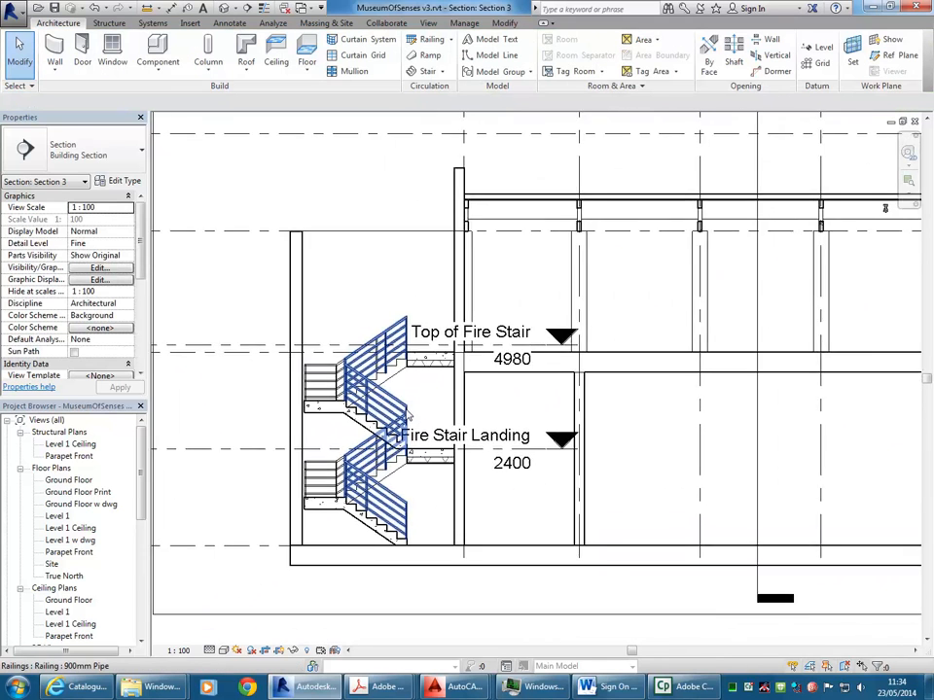
{"action": "scroll", "coordinate": [435, 410], "scroll_direction": "down", "scroll_amount": 1}
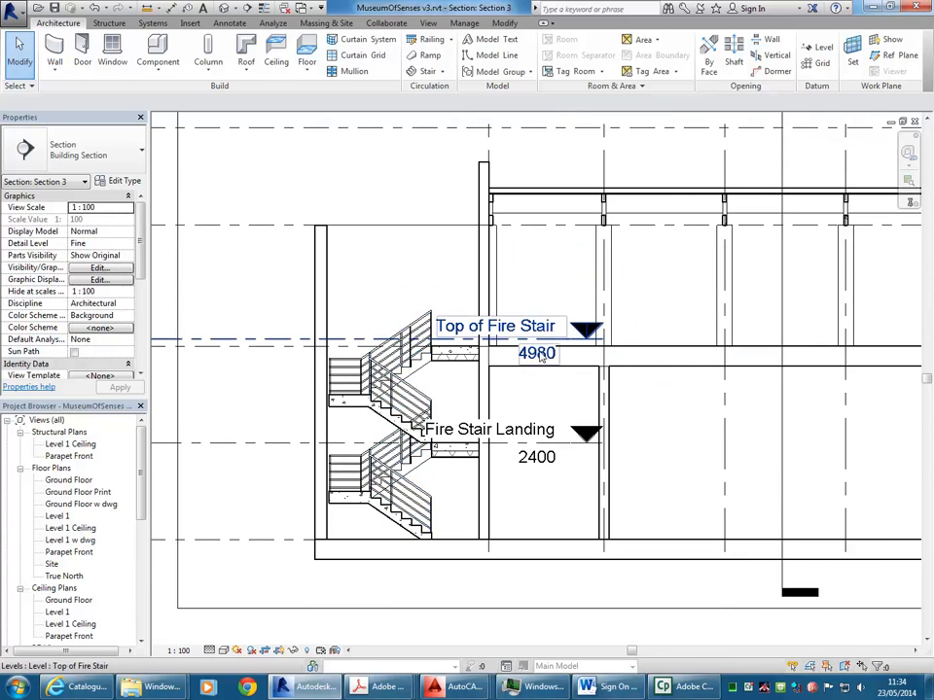
{"action": "left_click", "coordinate": [537, 457]}
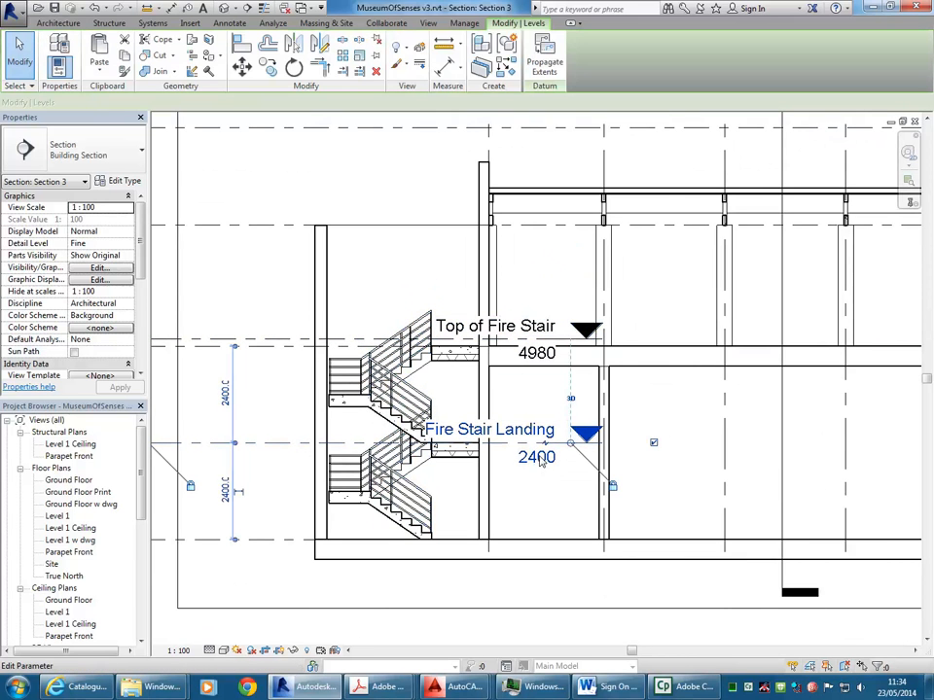
{"action": "left_click", "coordinate": [538, 457]}
{"action": "left_click", "coordinate": [534, 459]}
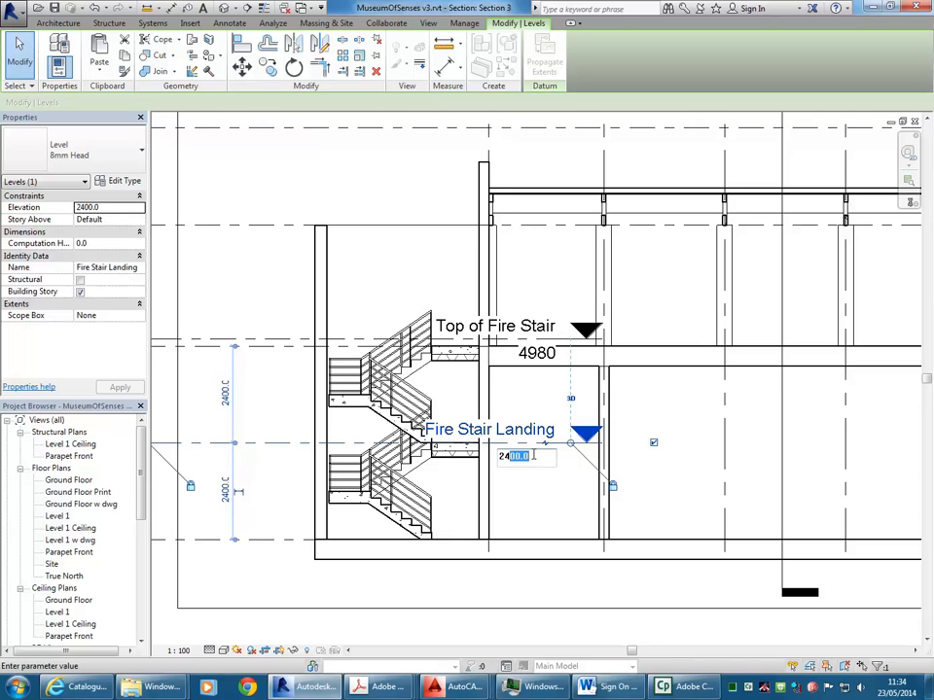
{"action": "type", "text": "2490"}
{"action": "key", "text": "Return"}
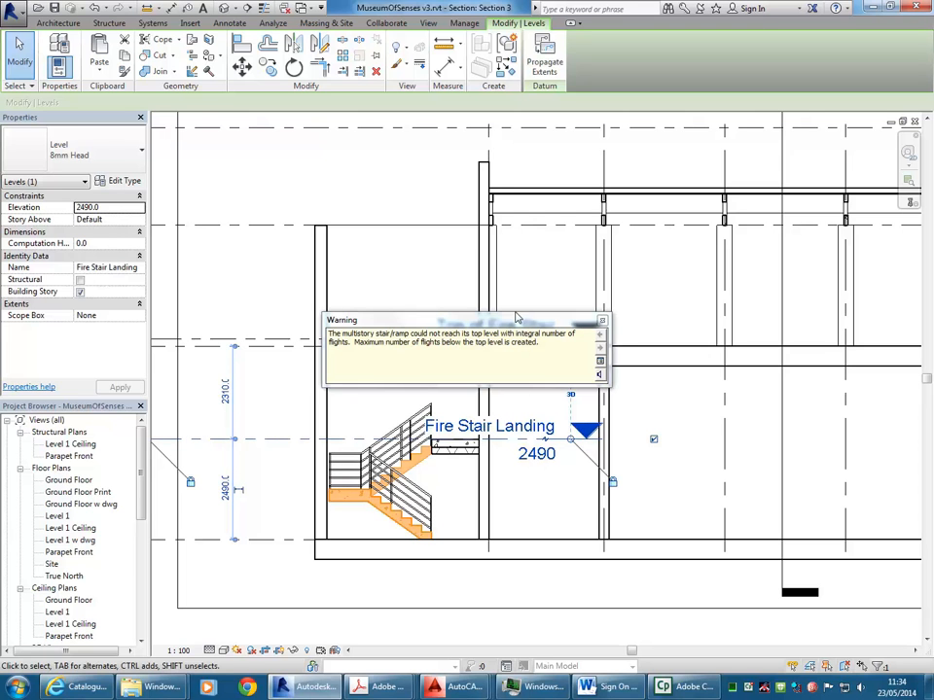
{"action": "left_click", "coordinate": [546, 283]}
Set the fire stair's multistory top level to Top of Fire Stair
{"action": "scroll", "coordinate": [546, 283], "scroll_direction": "up", "scroll_amount": 2}
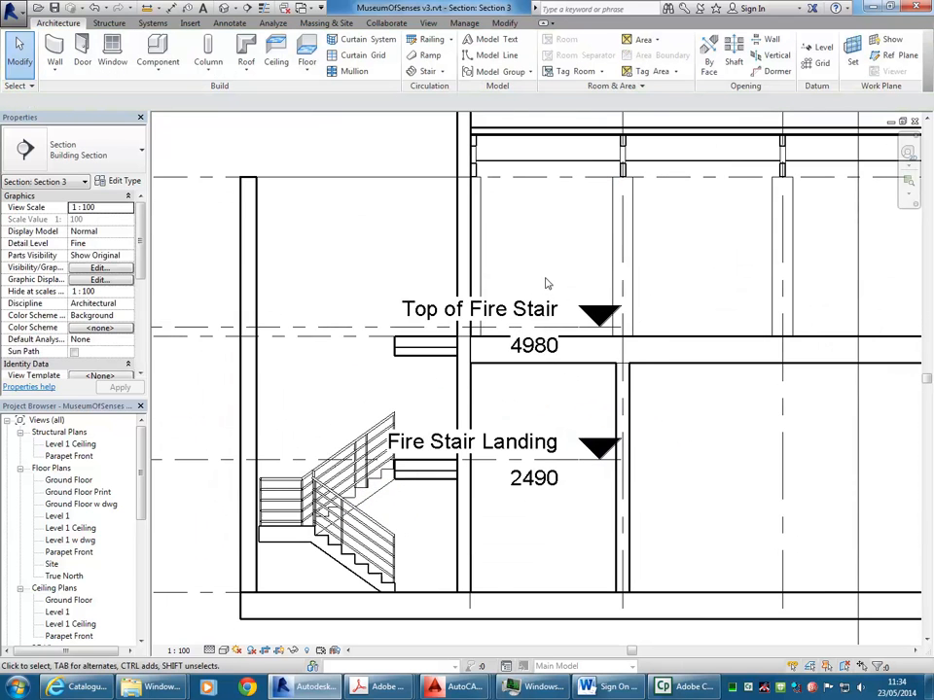
{"action": "left_click", "coordinate": [379, 492]}
{"action": "scroll", "coordinate": [327, 380], "scroll_direction": "down", "scroll_amount": 1}
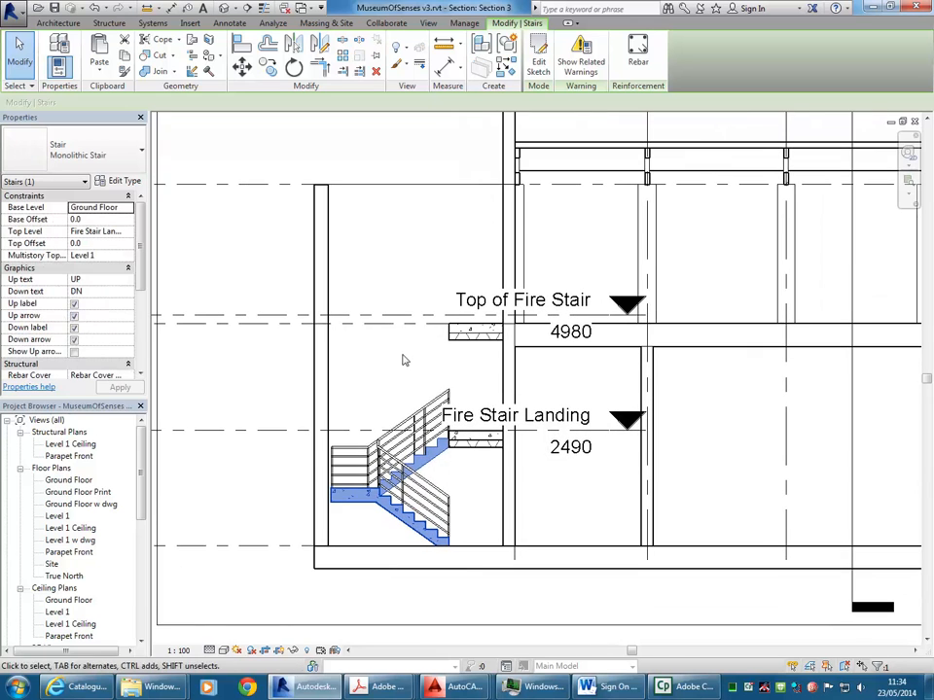
{"action": "left_click", "coordinate": [130, 255]}
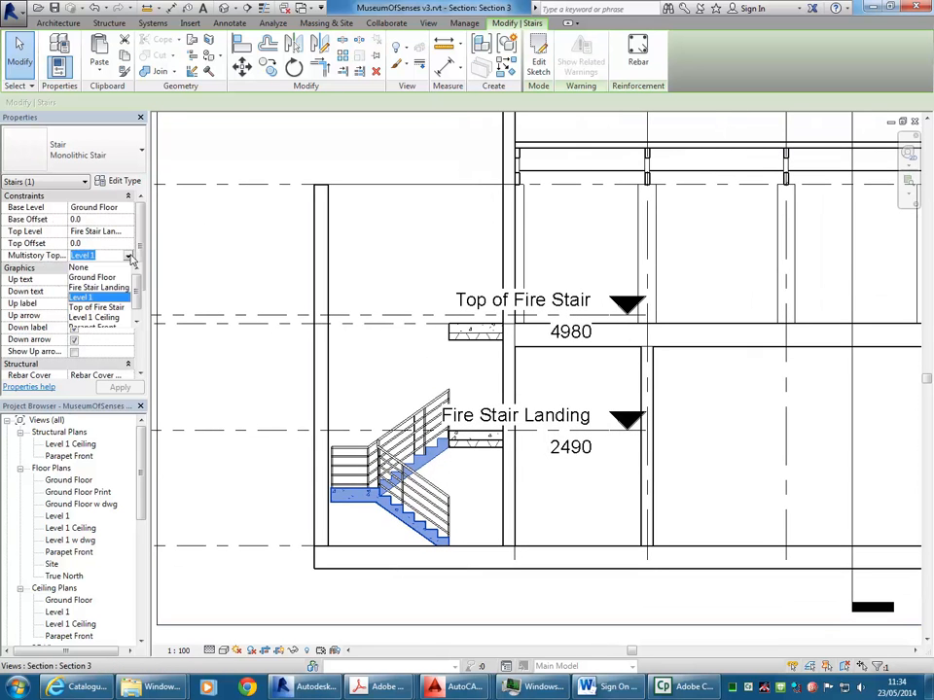
{"action": "left_click", "coordinate": [95, 307]}
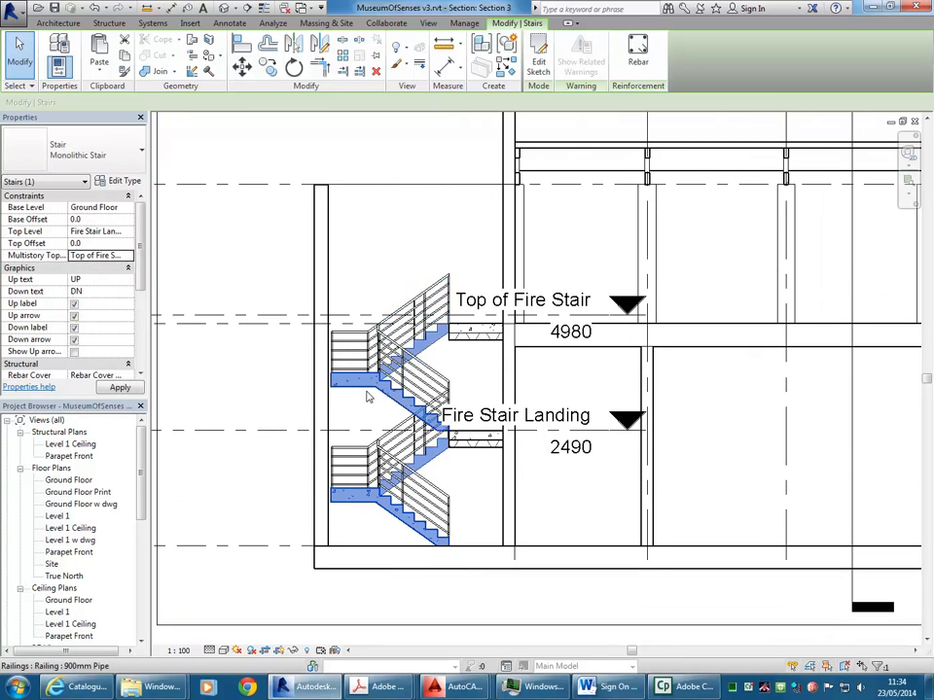
Reassign the upper landing floor from Level 1 to the Top of Fire Stair level
{"action": "left_click", "coordinate": [476, 332]}
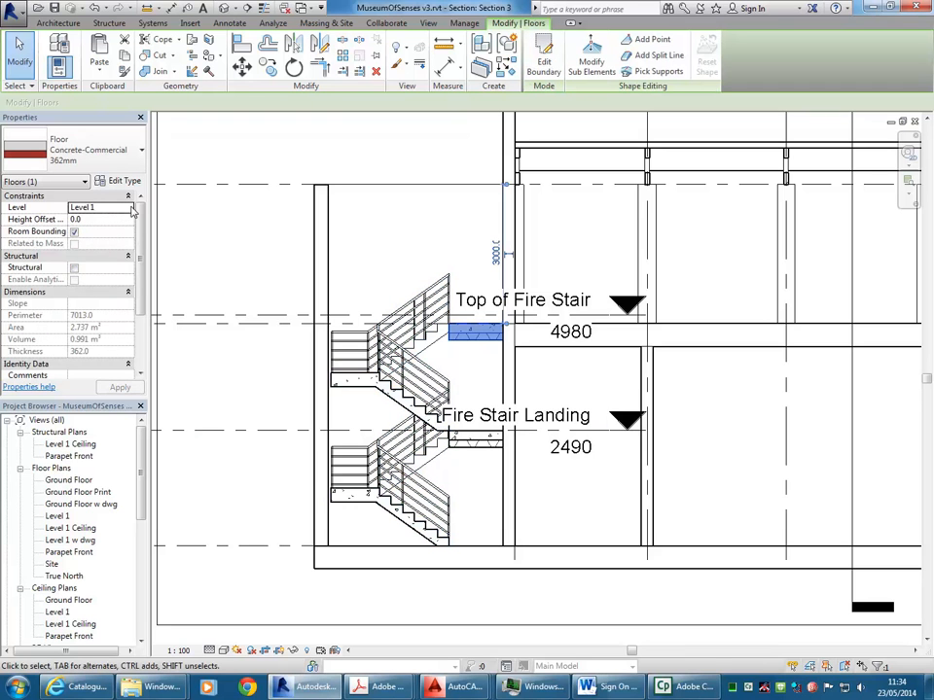
{"action": "left_click", "coordinate": [132, 209]}
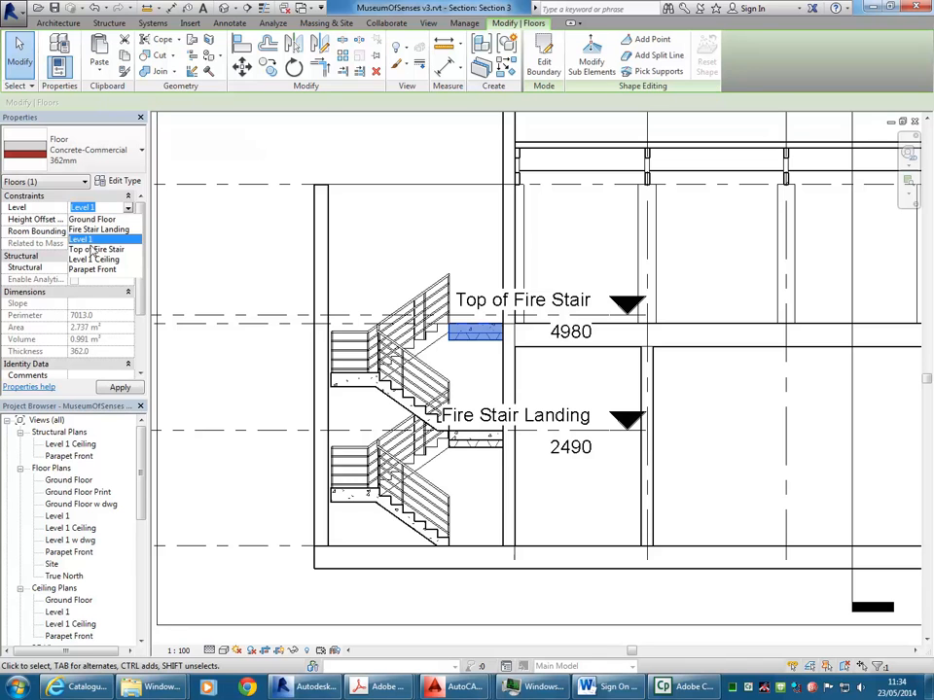
{"action": "left_click", "coordinate": [94, 250]}
{"action": "left_click", "coordinate": [398, 235]}
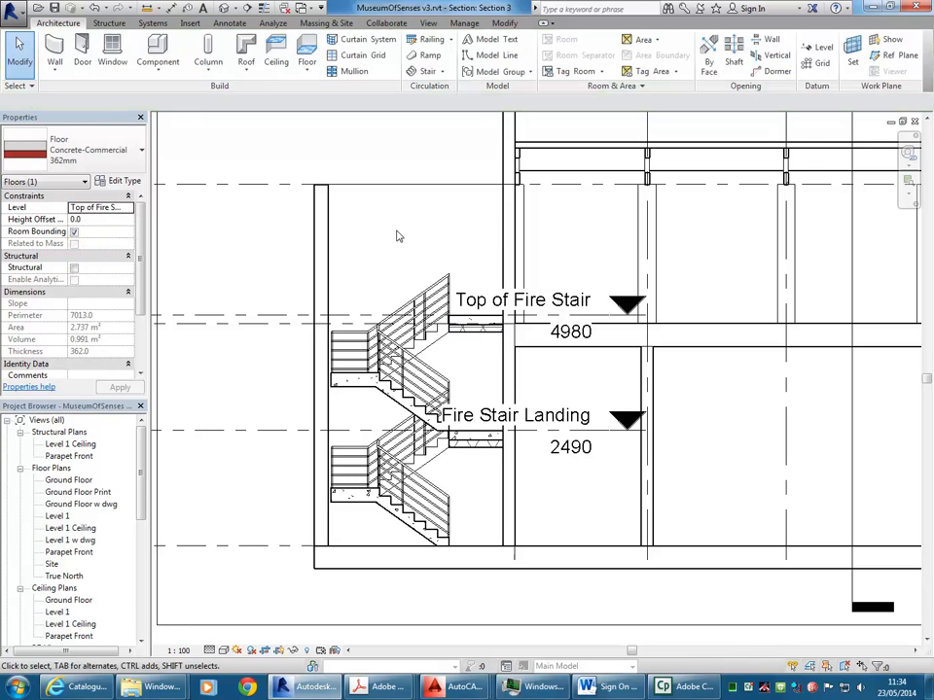
Extend the Fire Stair Landing and Top of Fire Stair level lines together so their heads sit between grids 2 and 3
{"action": "scroll", "coordinate": [366, 255], "scroll_direction": "down", "scroll_amount": 1}
{"action": "scroll", "coordinate": [367, 255], "scroll_direction": "up", "scroll_amount": 1}
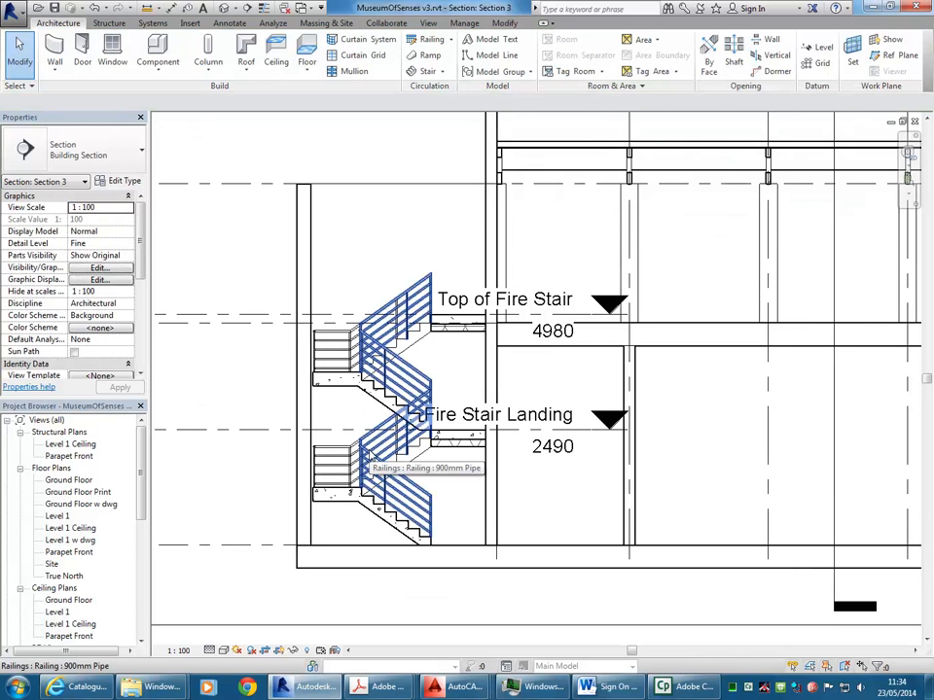
{"action": "middle_click_drag", "start_coordinate": [222, 273], "coordinate": [248, 267]}
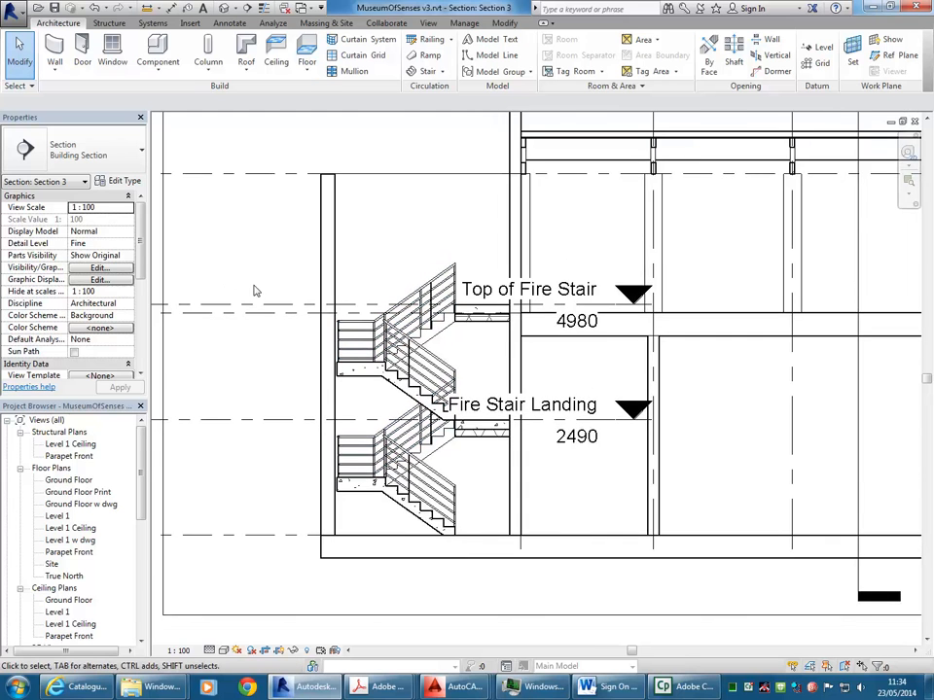
{"action": "scroll", "coordinate": [306, 468], "scroll_direction": "up", "scroll_amount": 1}
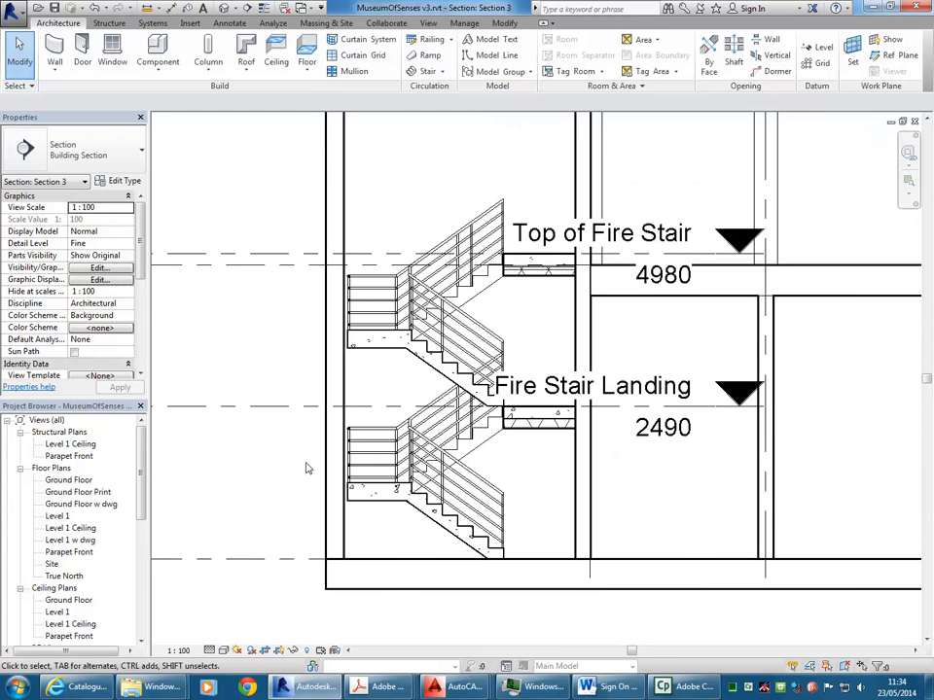
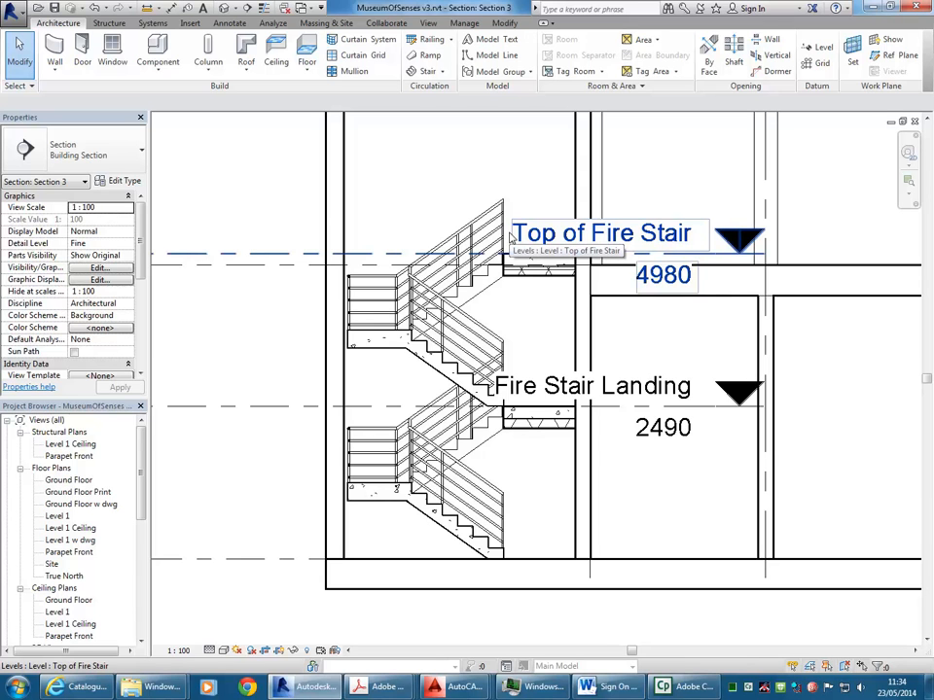
{"action": "scroll", "coordinate": [471, 344], "scroll_direction": "down", "scroll_amount": 3}
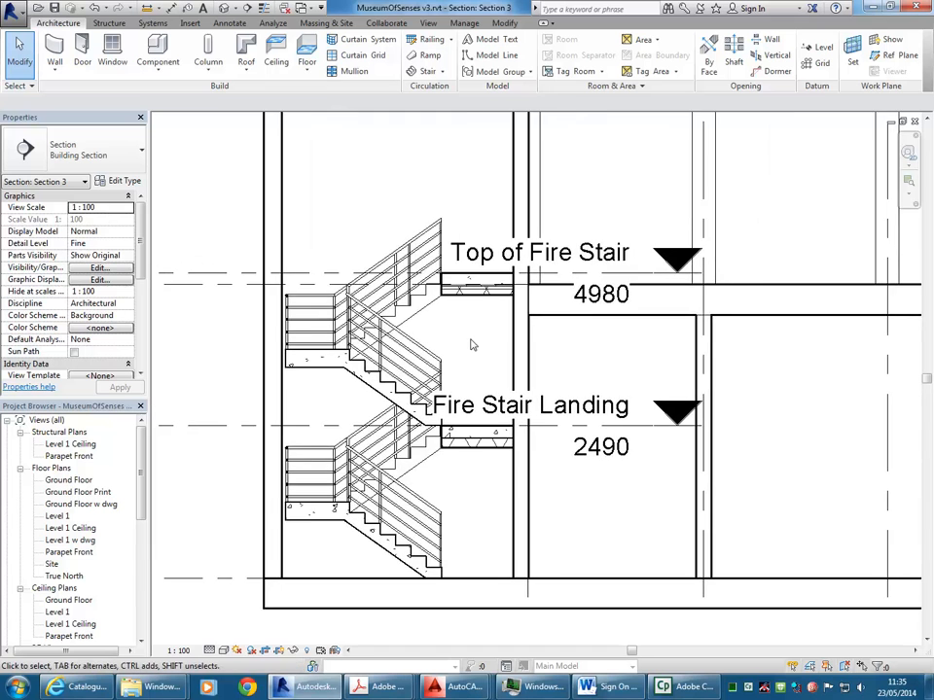
{"action": "middle_click_drag", "start_coordinate": [471, 344], "coordinate": [419, 359]}
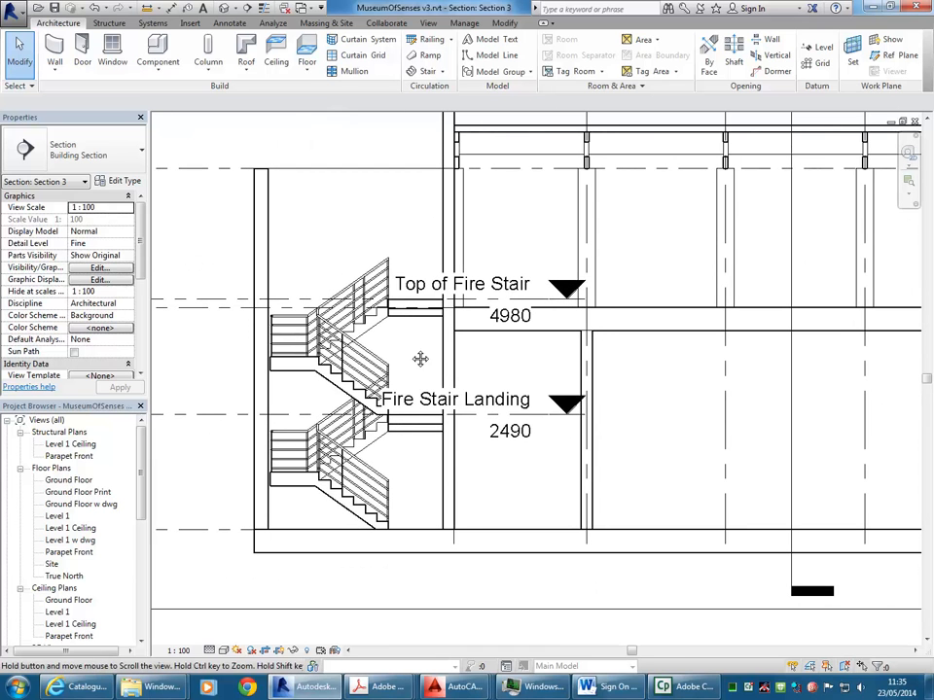
{"action": "left_click", "coordinate": [479, 417]}
{"action": "left_click_drag", "start_coordinate": [480, 422], "coordinate": [562, 414]}
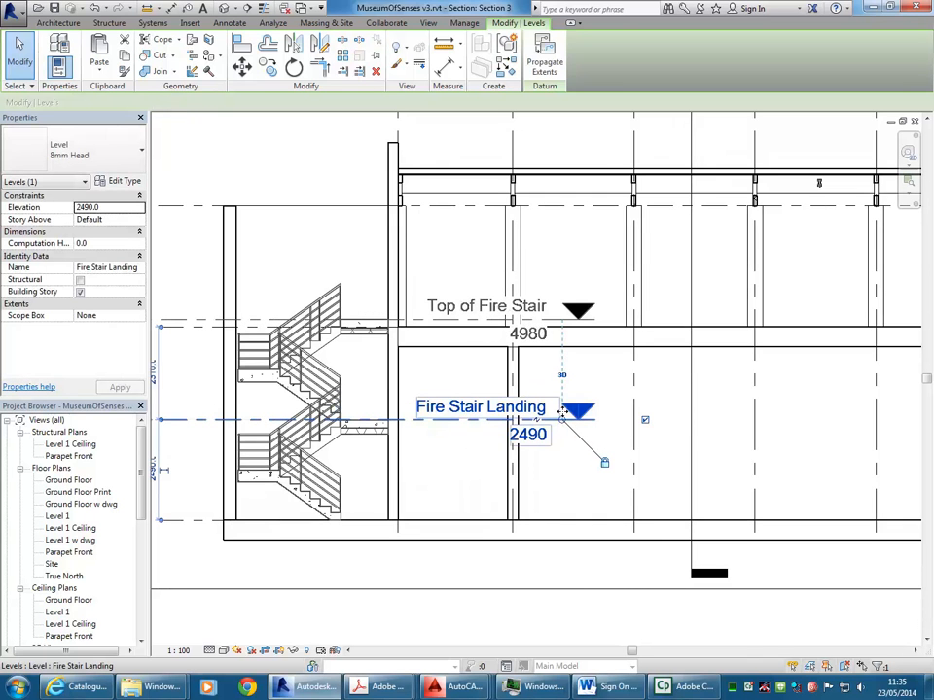
{"action": "key", "text": "Escape"}
Examine in Section 3 how the stair flights and railings meet the two landing floors
{"action": "middle_click_drag", "start_coordinate": [490, 264], "coordinate": [609, 199]}
{"action": "scroll", "coordinate": [405, 366], "scroll_direction": "up", "scroll_amount": 2}
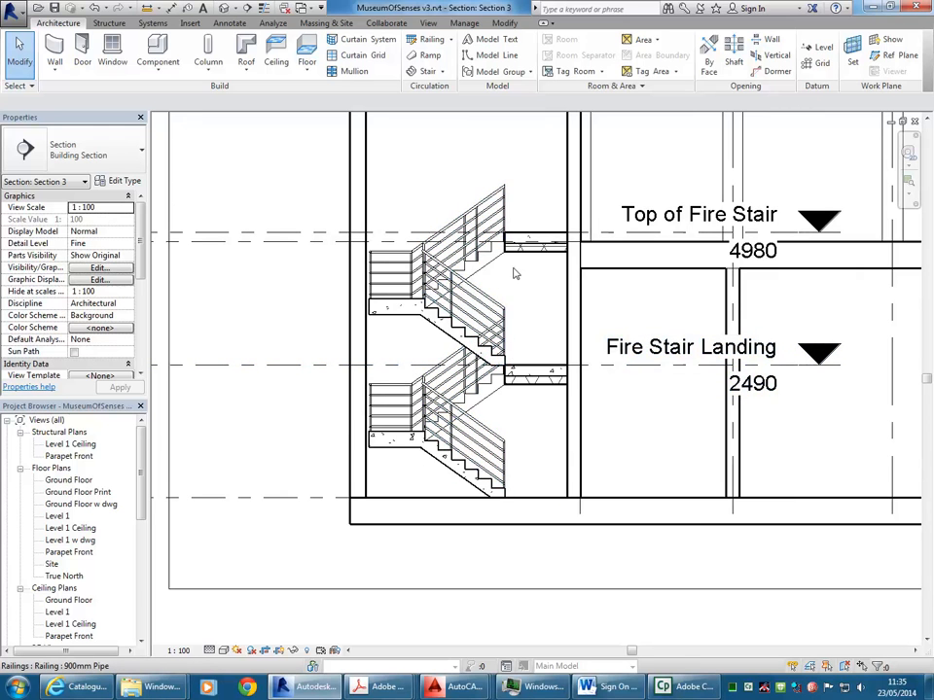
{"action": "middle_click_drag", "start_coordinate": [551, 262], "coordinate": [494, 317]}
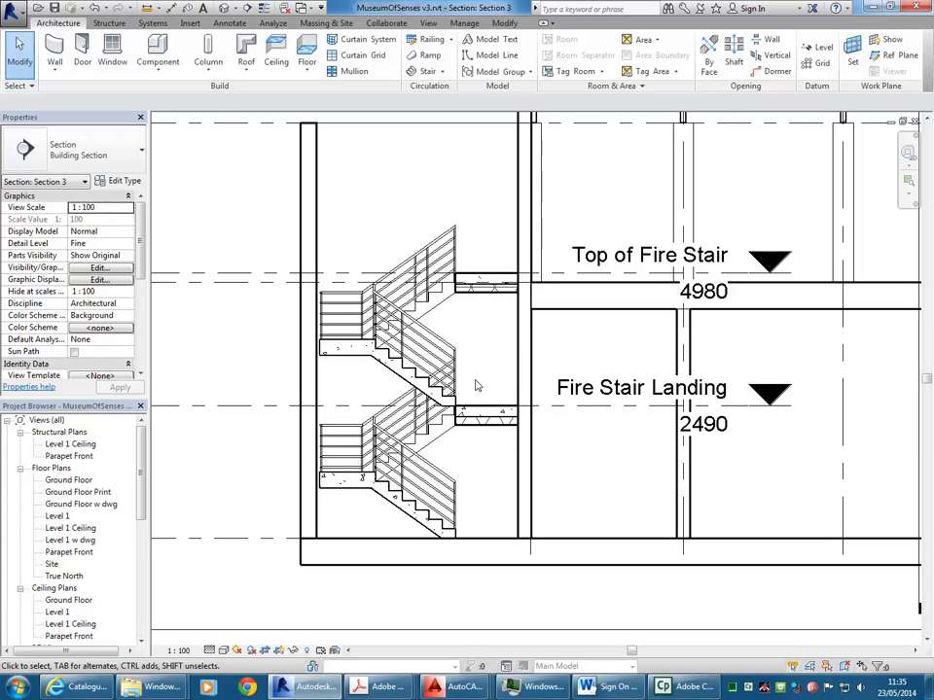
{"action": "scroll", "coordinate": [471, 379], "scroll_direction": "up", "scroll_amount": 2}
{"action": "scroll", "coordinate": [460, 345], "scroll_direction": "up", "scroll_amount": 2}
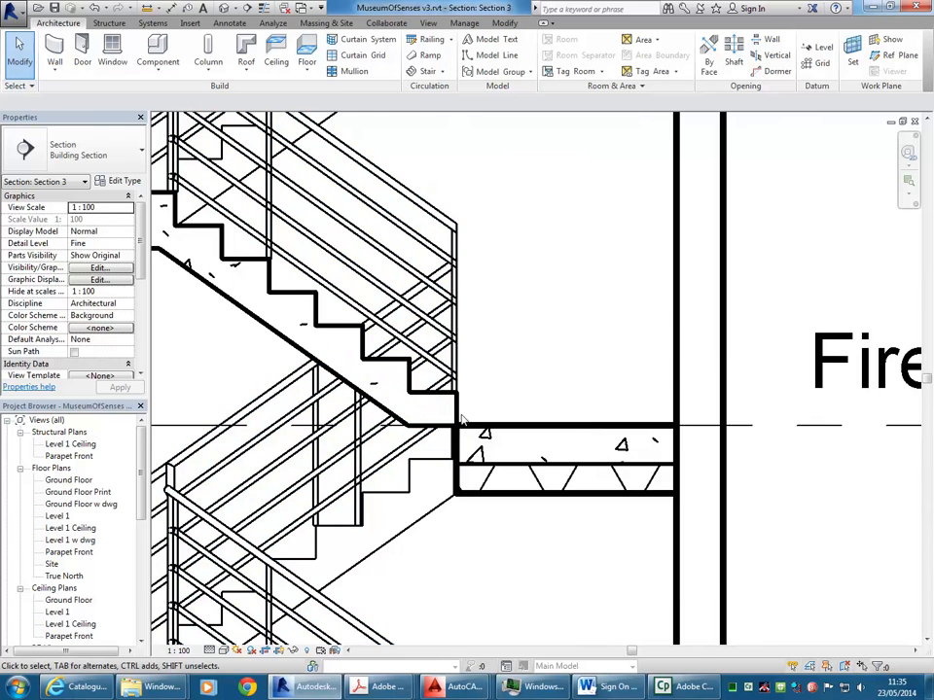
{"action": "scroll", "coordinate": [504, 238], "scroll_direction": "down", "scroll_amount": 2}
{"action": "middle_click_drag", "start_coordinate": [509, 270], "coordinate": [485, 509]}
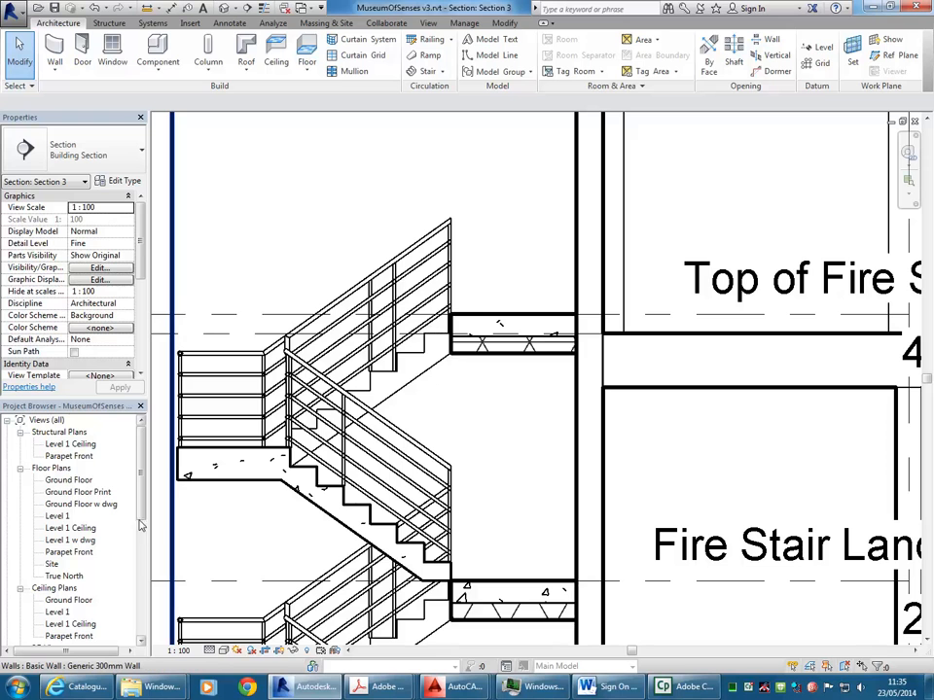
Open the Level 1 w dwg floor plan and review the fire stair and the rest of the floor layout
{"action": "double_click", "coordinate": [70, 540]}
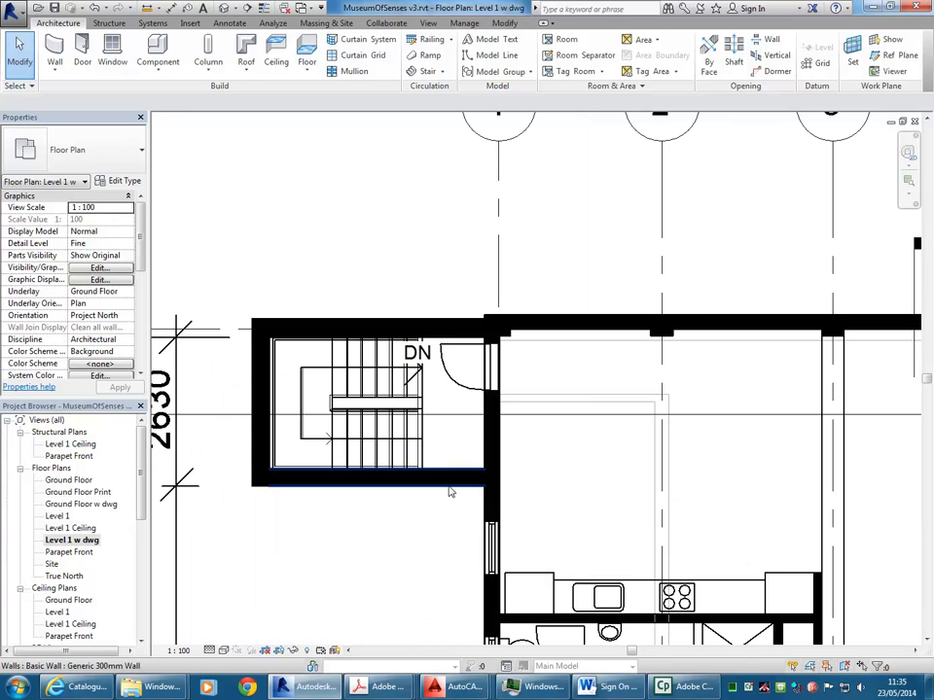
{"action": "scroll", "coordinate": [450, 491], "scroll_direction": "up", "scroll_amount": 3}
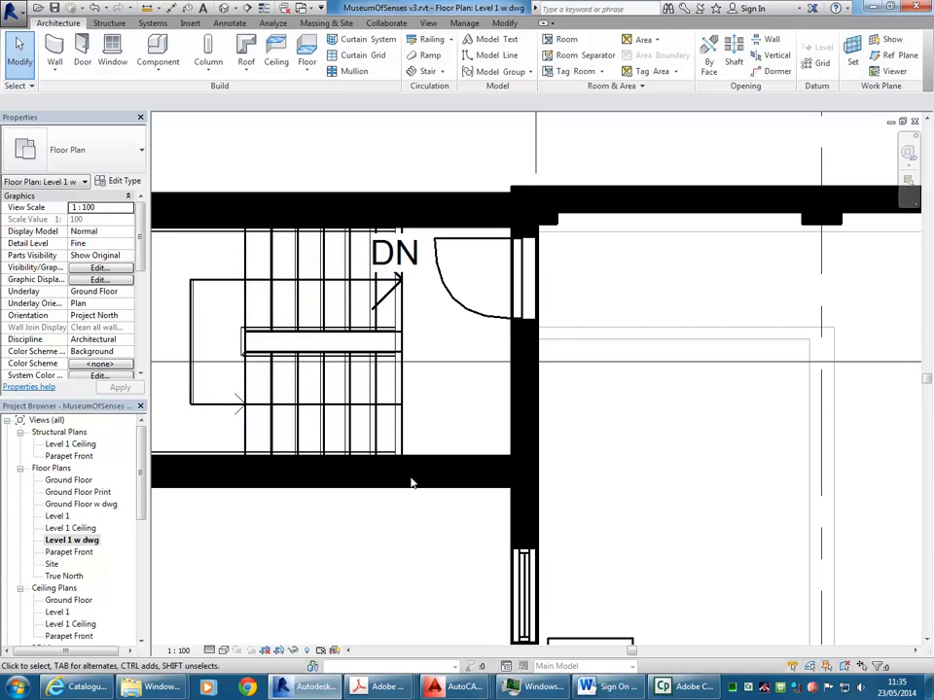
{"action": "scroll", "coordinate": [442, 363], "scroll_direction": "down", "scroll_amount": 7}
{"action": "middle_click_drag", "start_coordinate": [441, 363], "coordinate": [360, 307]}
{"action": "scroll", "coordinate": [376, 425], "scroll_direction": "down", "scroll_amount": 1}
{"action": "scroll", "coordinate": [359, 307], "scroll_direction": "down", "scroll_amount": 2}
{"action": "scroll", "coordinate": [523, 385], "scroll_direction": "down", "scroll_amount": 1}
{"action": "middle_click_drag", "start_coordinate": [528, 389], "coordinate": [330, 380]}
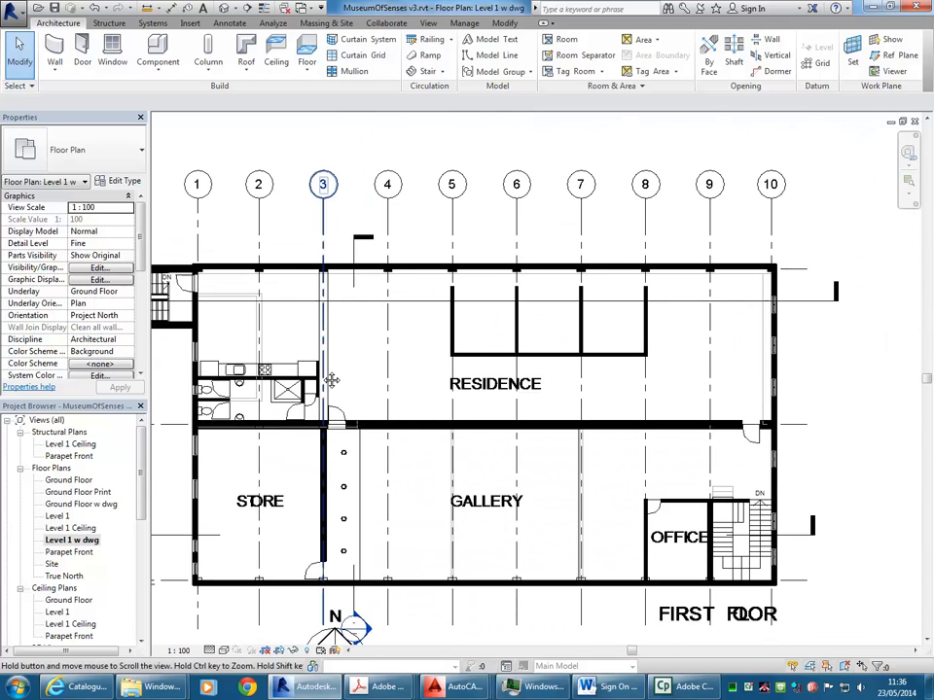
{"action": "middle_click_drag", "start_coordinate": [410, 377], "coordinate": [436, 372]}
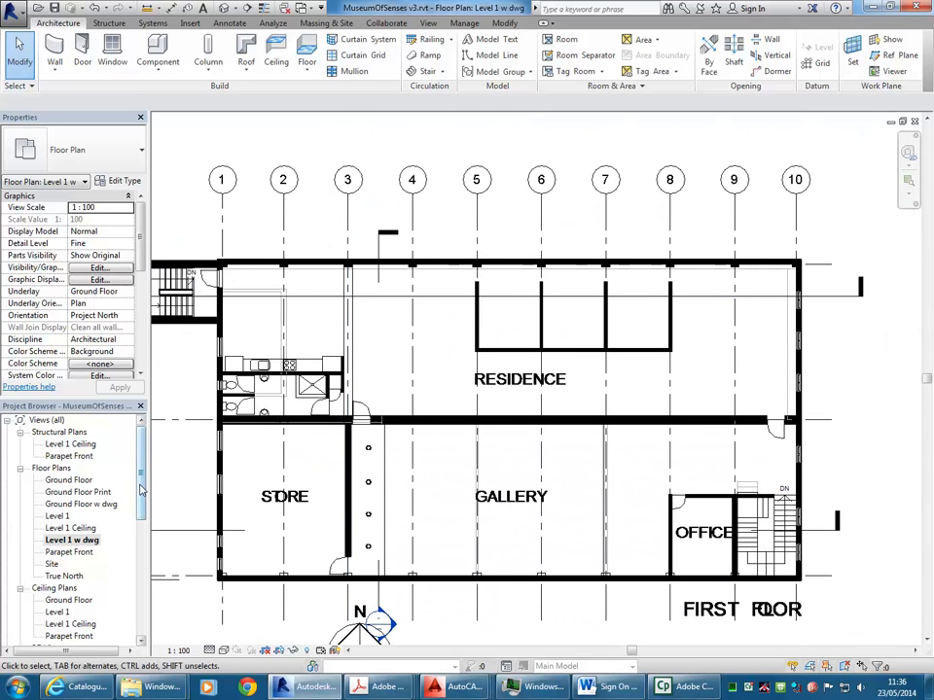
Open the default {3D} view and orbit to a close view of the fire stair from the back of the building
{"action": "scroll", "coordinate": [141, 491], "scroll_direction": "down", "scroll_amount": 4}
{"action": "double_click", "coordinate": [53, 564]}
{"action": "scroll", "coordinate": [394, 390], "scroll_direction": "down", "scroll_amount": 4}
{"action": "middle_click_drag", "start_coordinate": [588, 389], "coordinate": [352, 353], "text": "shift"}
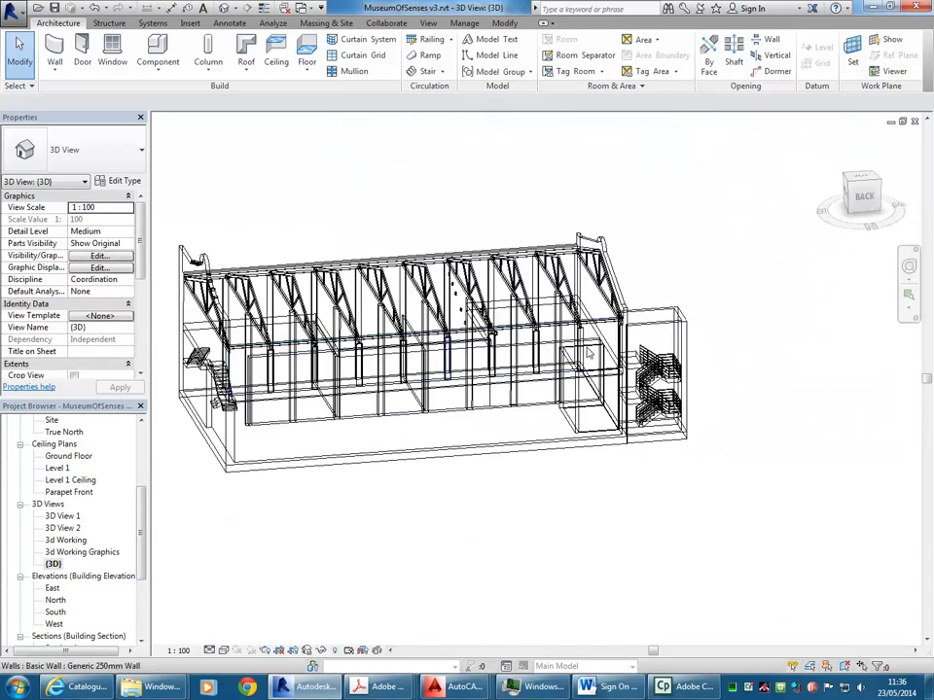
{"action": "scroll", "coordinate": [715, 404], "scroll_direction": "up", "scroll_amount": 3}
{"action": "middle_click_drag", "start_coordinate": [673, 396], "coordinate": [516, 360], "text": "shift"}
{"action": "scroll", "coordinate": [479, 327], "scroll_direction": "up", "scroll_amount": 4}
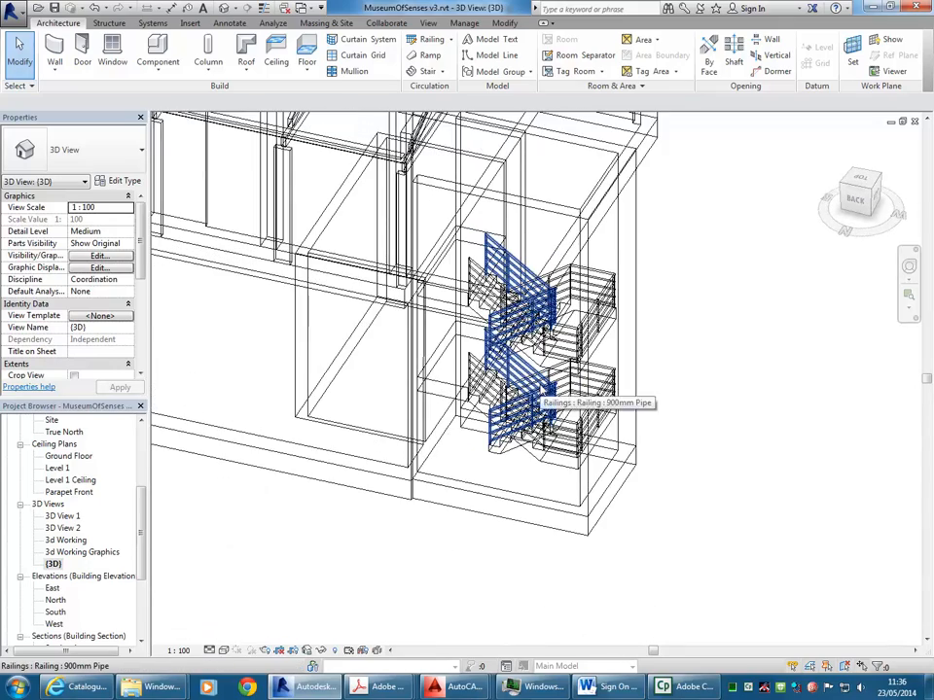
{"action": "scroll", "coordinate": [595, 422], "scroll_direction": "up", "scroll_amount": 3}
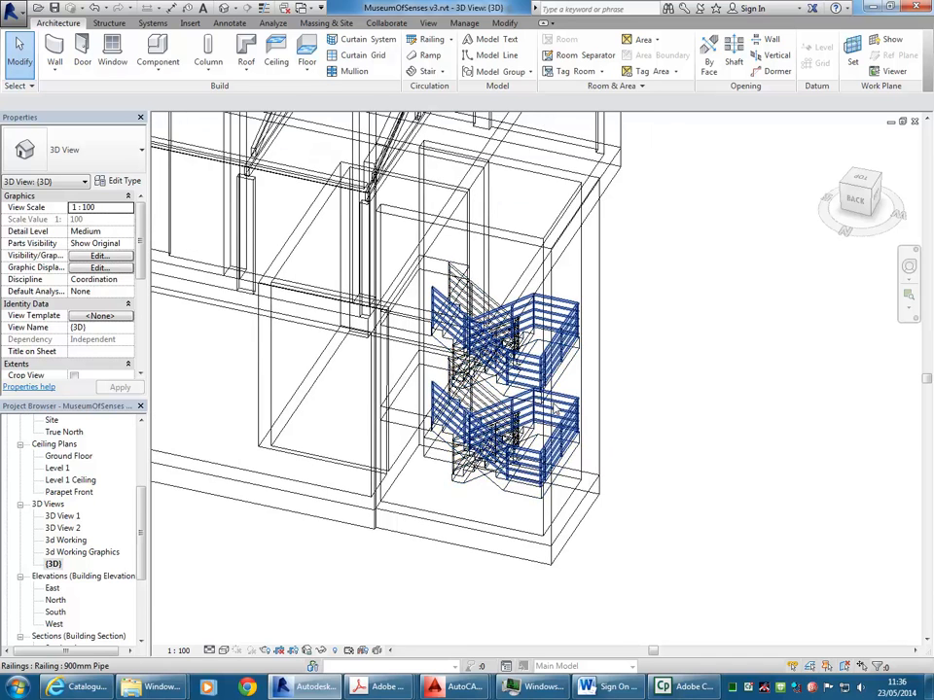
Inspect the fire stair's outer 900mm Pipe railing and the monolithic stair itself in the 3D view
{"action": "left_click", "coordinate": [591, 425]}
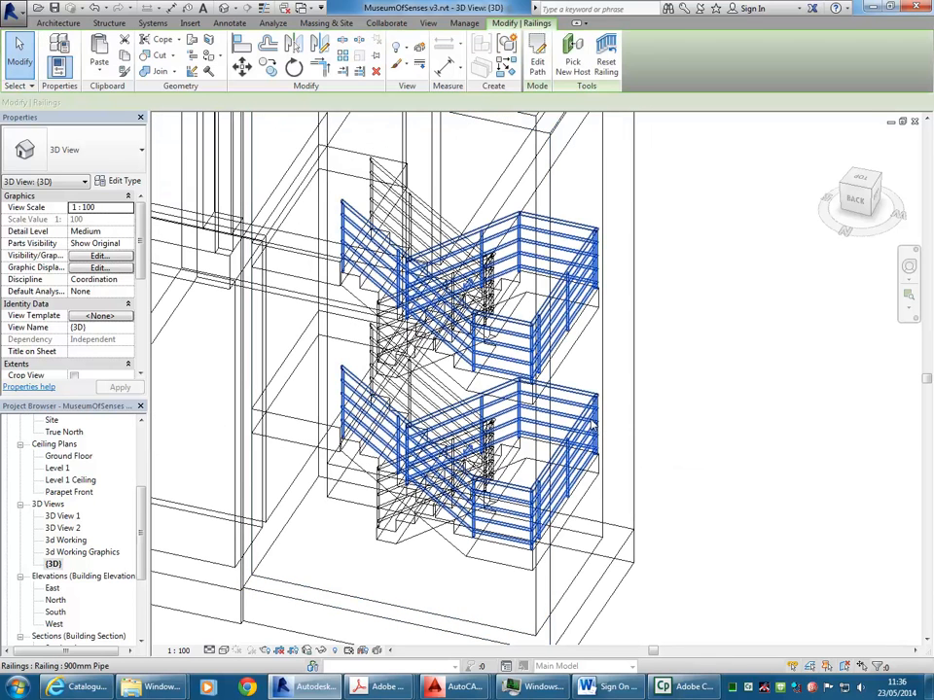
{"action": "key", "text": "Escape"}
{"action": "scroll", "coordinate": [467, 575], "scroll_direction": "up", "scroll_amount": 3}
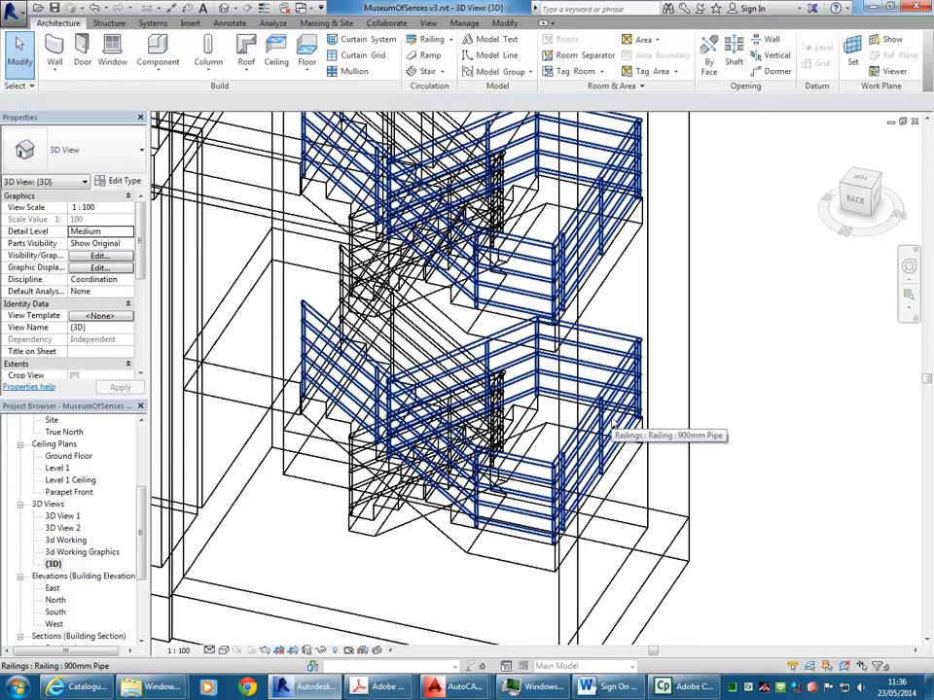
{"action": "left_click", "coordinate": [610, 425]}
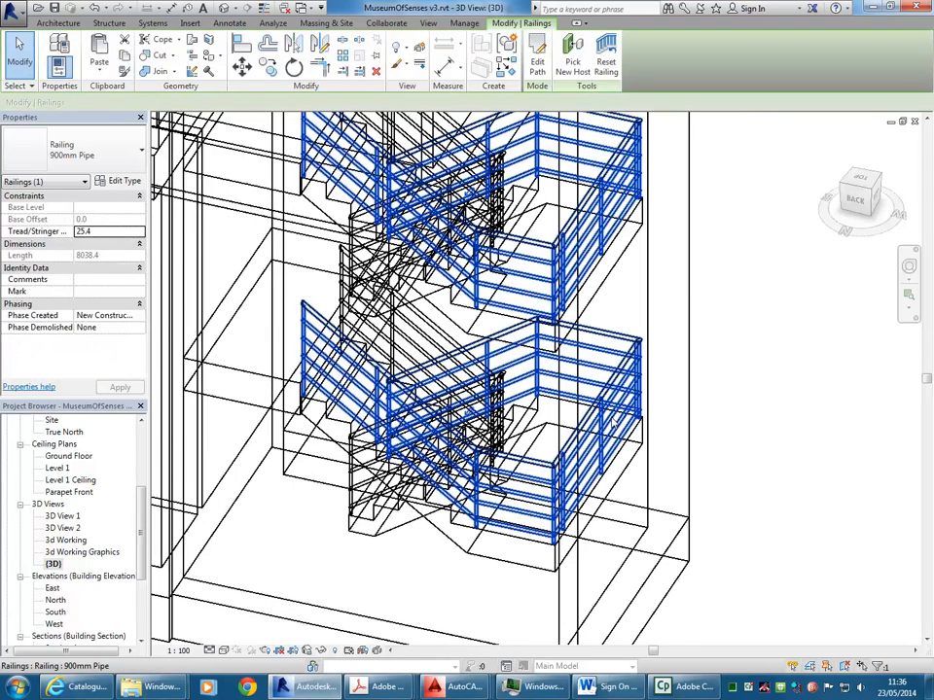
{"action": "left_click", "coordinate": [385, 538]}
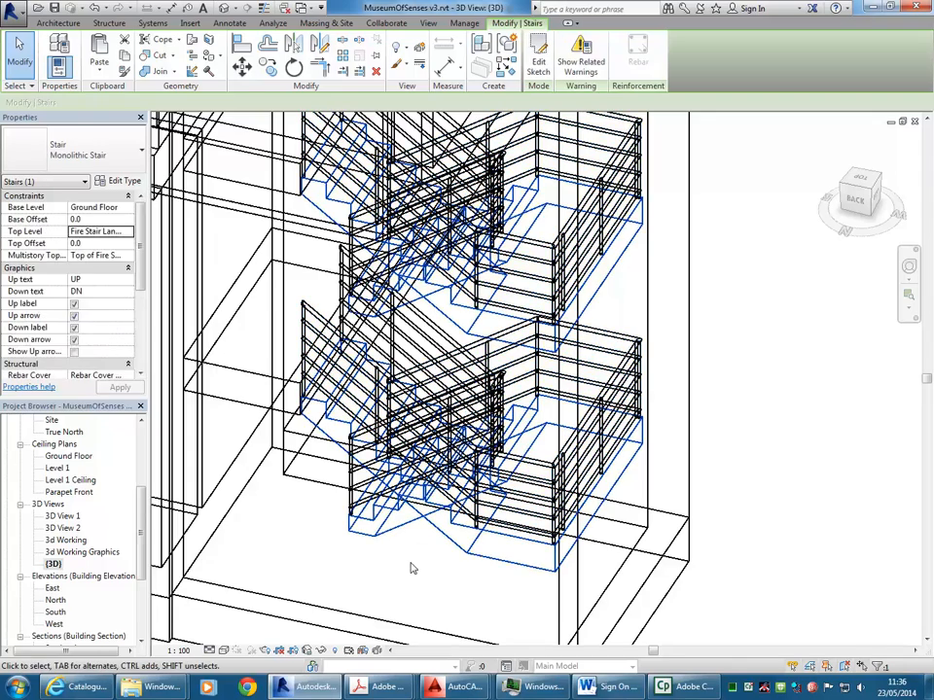
{"action": "key", "text": "Escape"}
{"action": "scroll", "coordinate": [439, 552], "scroll_direction": "down", "scroll_amount": 1}
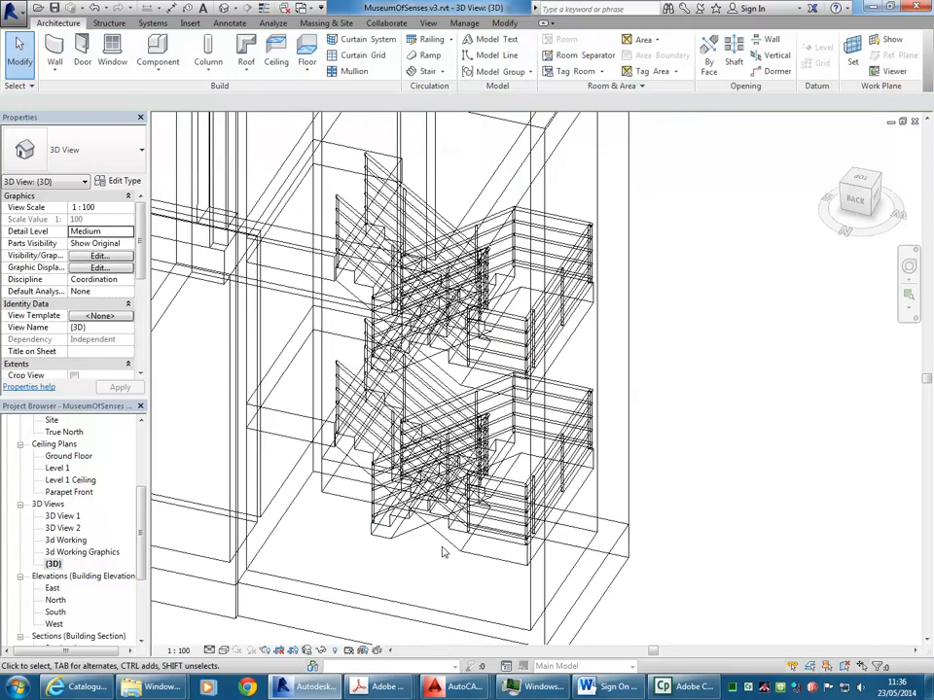
Try deleting the fire stair's outer 900mm Pipe railing in the 3D view, and restore it
{"action": "left_click", "coordinate": [562, 452]}
{"action": "key", "text": "Delete"}
{"action": "key", "text": "ctrl+z"}
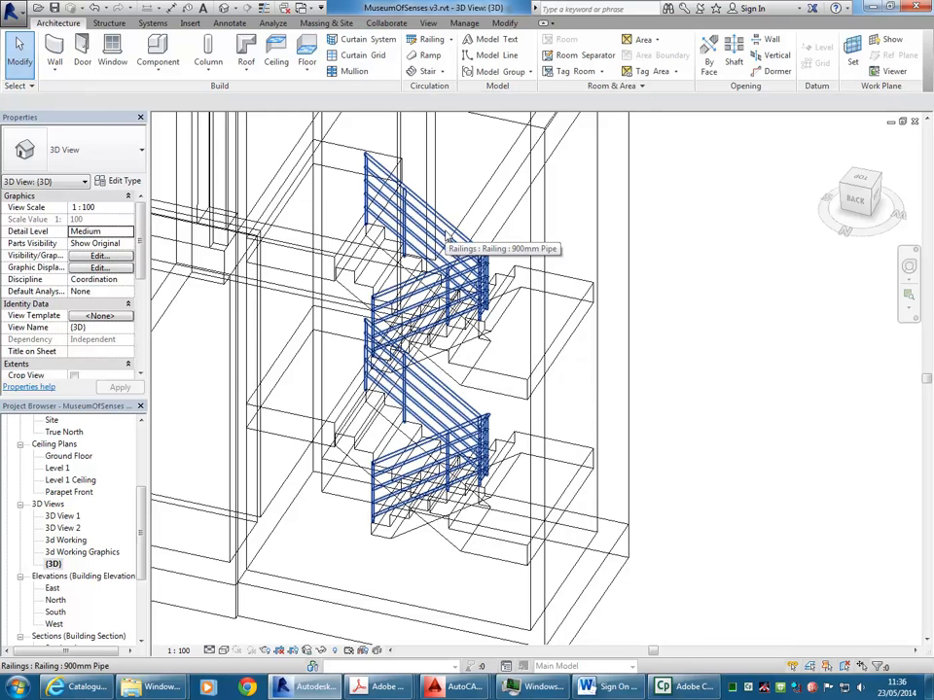
{"action": "key", "text": "ctrl+z"}
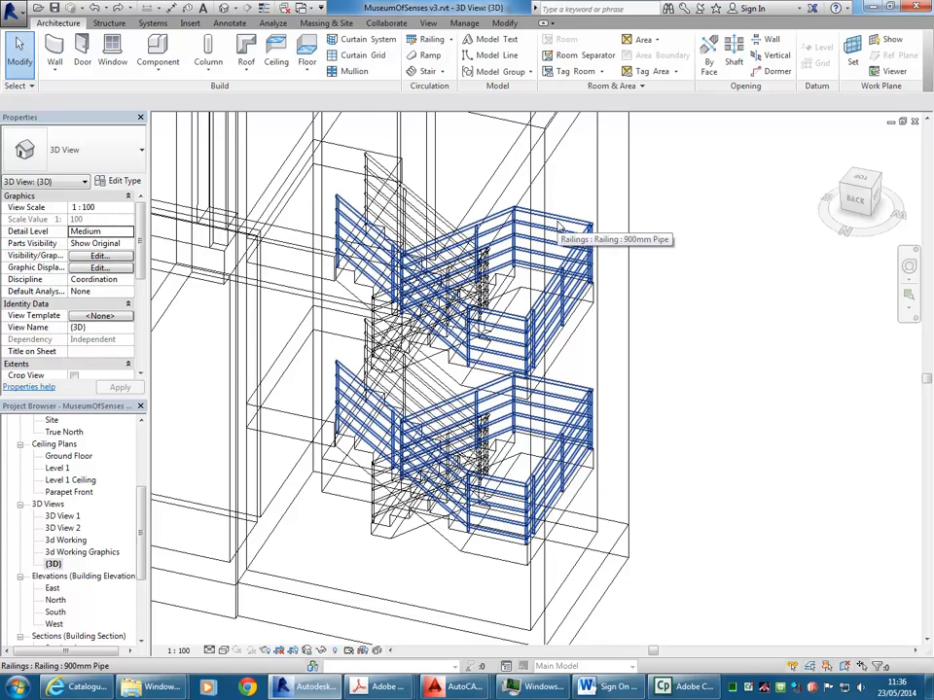
{"action": "middle_click_drag", "start_coordinate": [559, 226], "coordinate": [591, 280]}
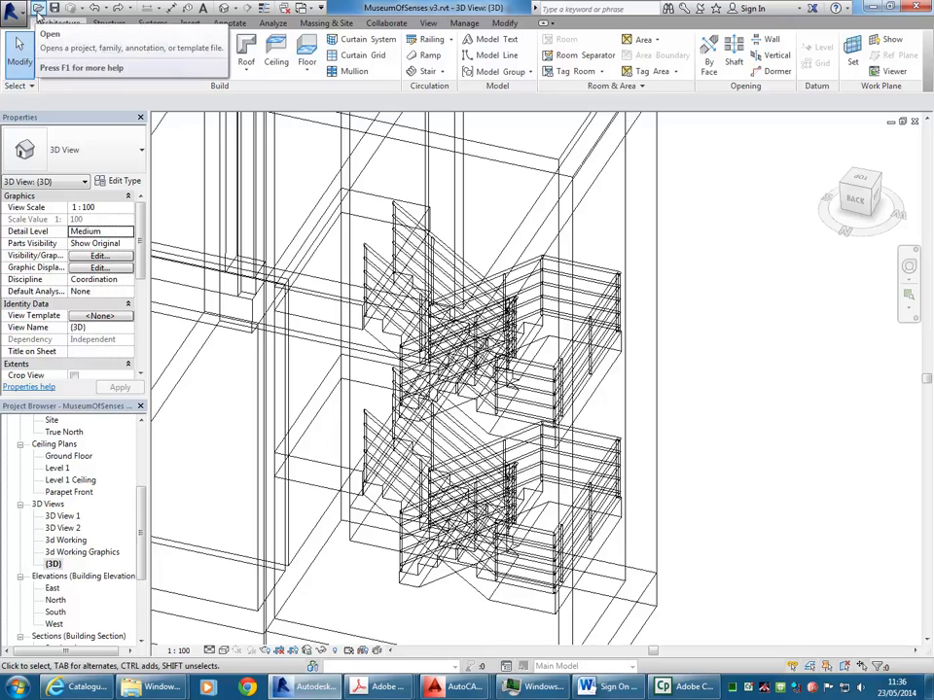
{"action": "left_click", "coordinate": [12, 10]}
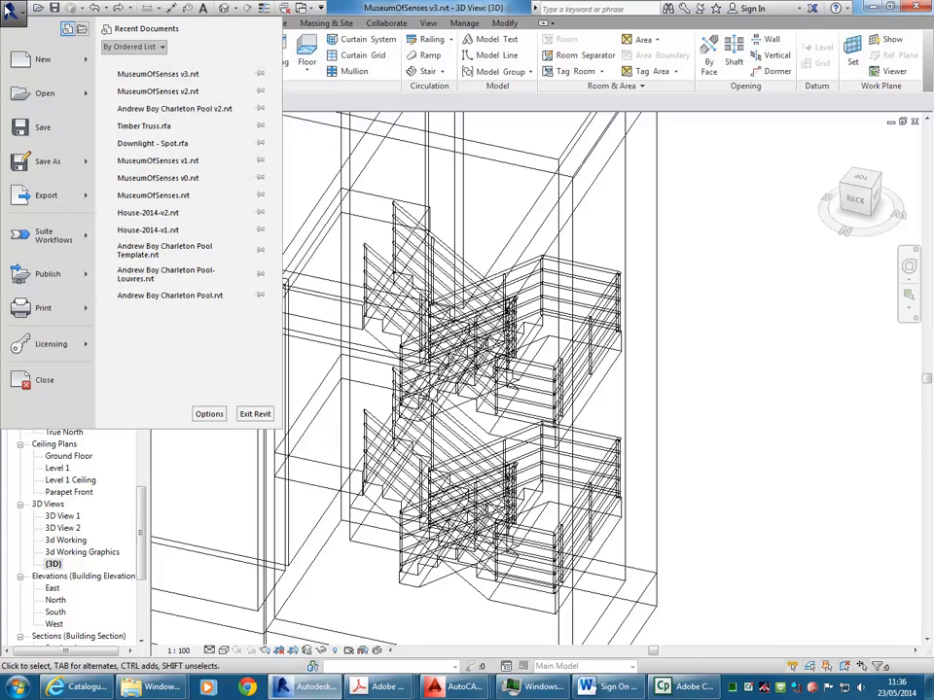
{"action": "left_click", "coordinate": [12, 9]}
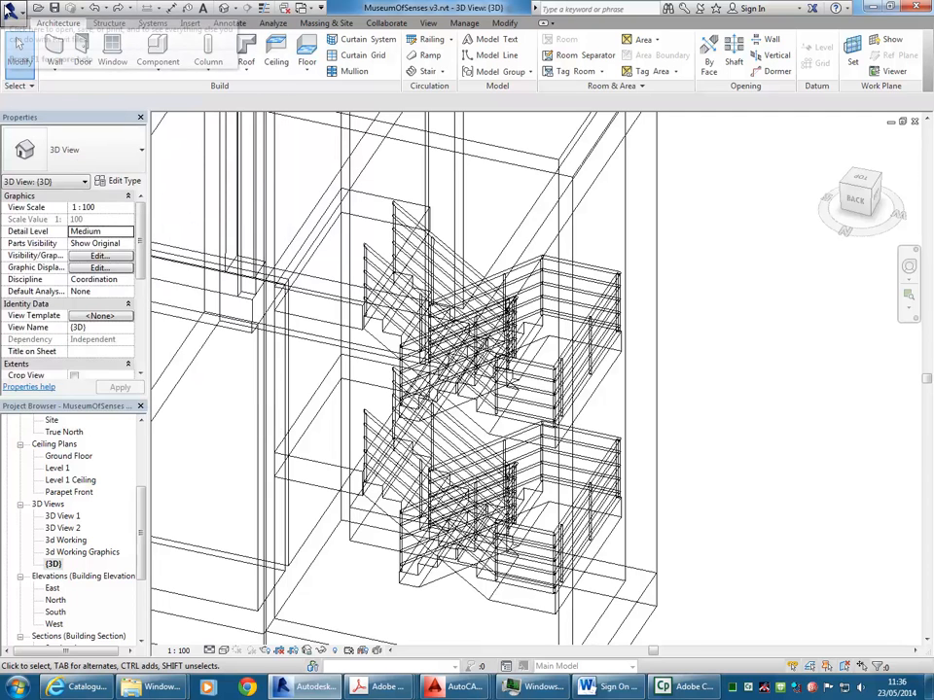
{"action": "left_click", "coordinate": [11, 10]}
{"action": "mouse_move", "coordinate": [19, 93]}
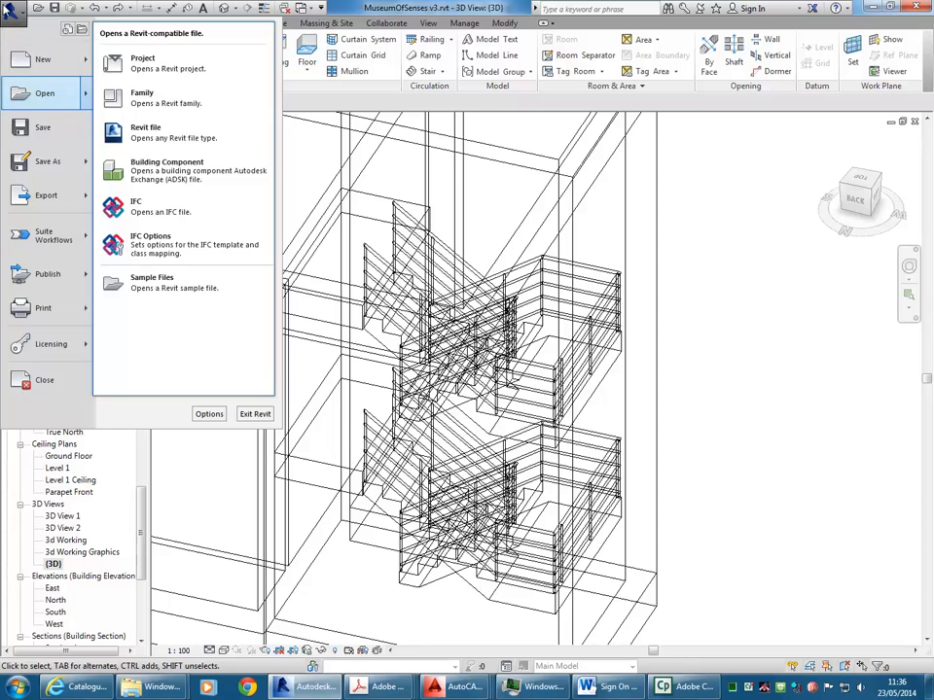
{"action": "key", "text": "Escape"}
{"action": "key", "text": "Escape"}
Open the Railings.rvt project from the Sample Files folder of the Revit Library
{"action": "key", "text": "ctrl+o"}
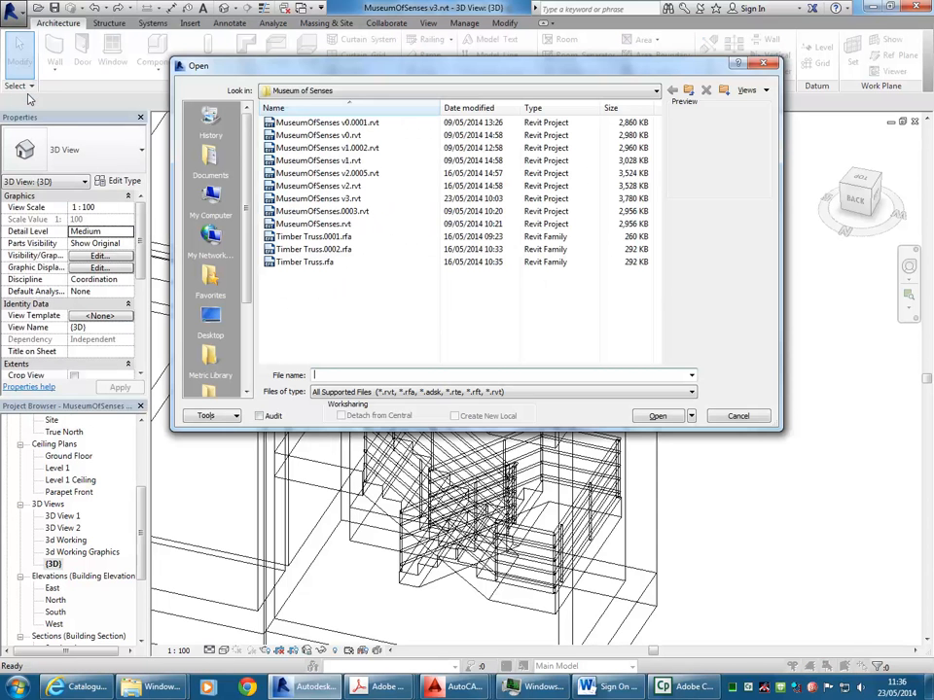
{"action": "scroll", "coordinate": [208, 243], "scroll_direction": "down", "scroll_amount": 3}
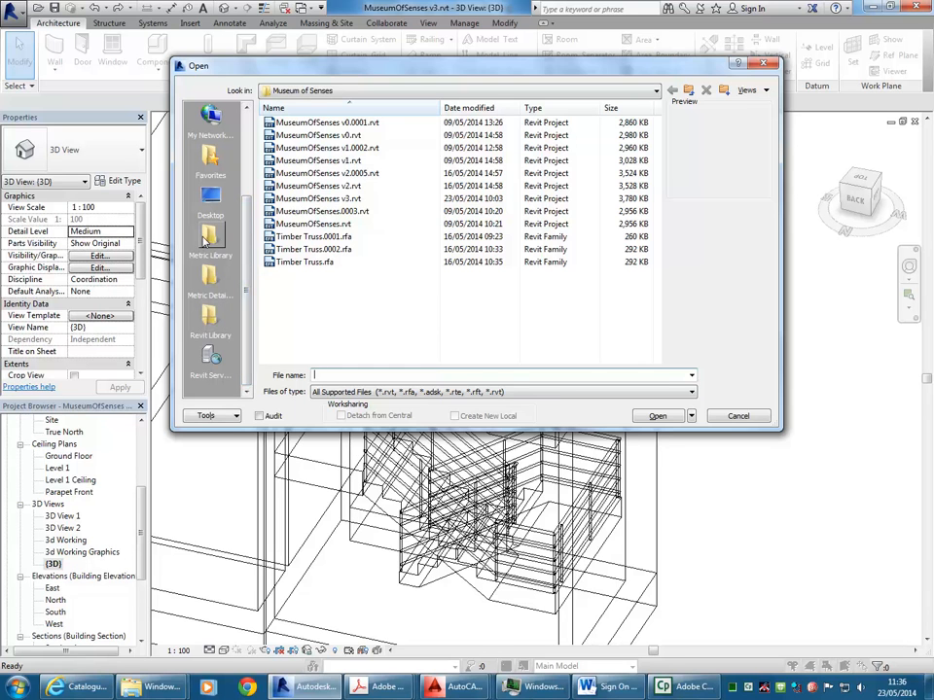
{"action": "left_click", "coordinate": [210, 317]}
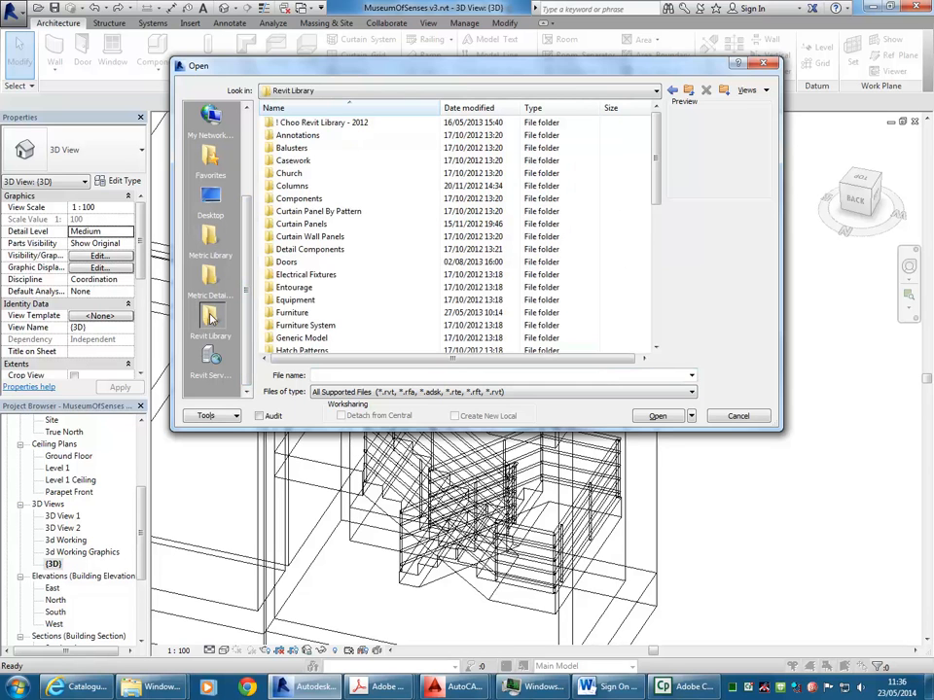
{"action": "left_click_drag", "start_coordinate": [657, 154], "coordinate": [653, 260]}
{"action": "double_click", "coordinate": [333, 300]}
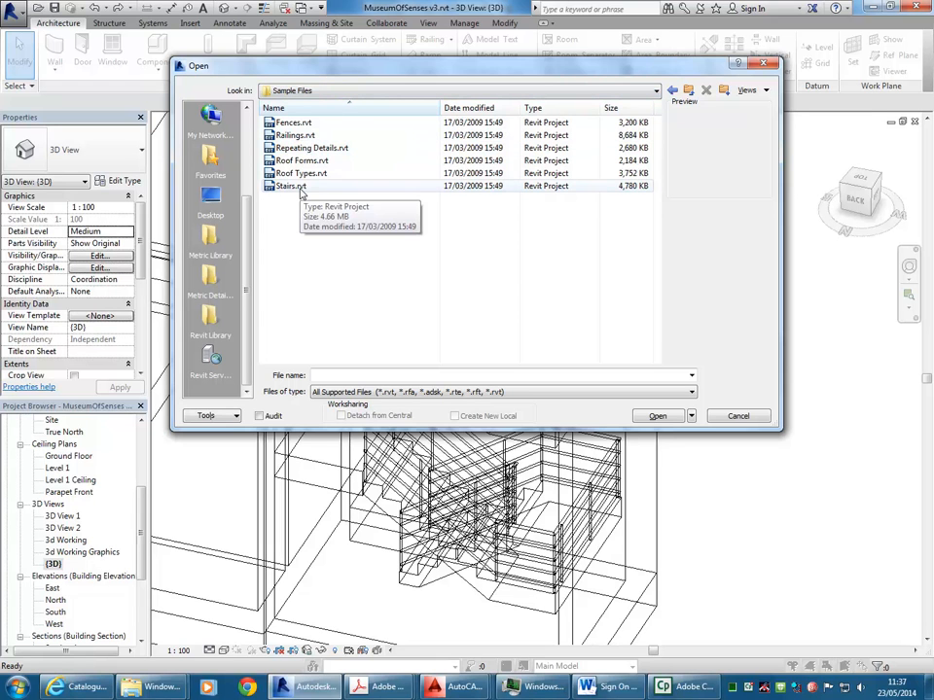
{"action": "left_click", "coordinate": [297, 187]}
{"action": "right_click", "coordinate": [297, 188]}
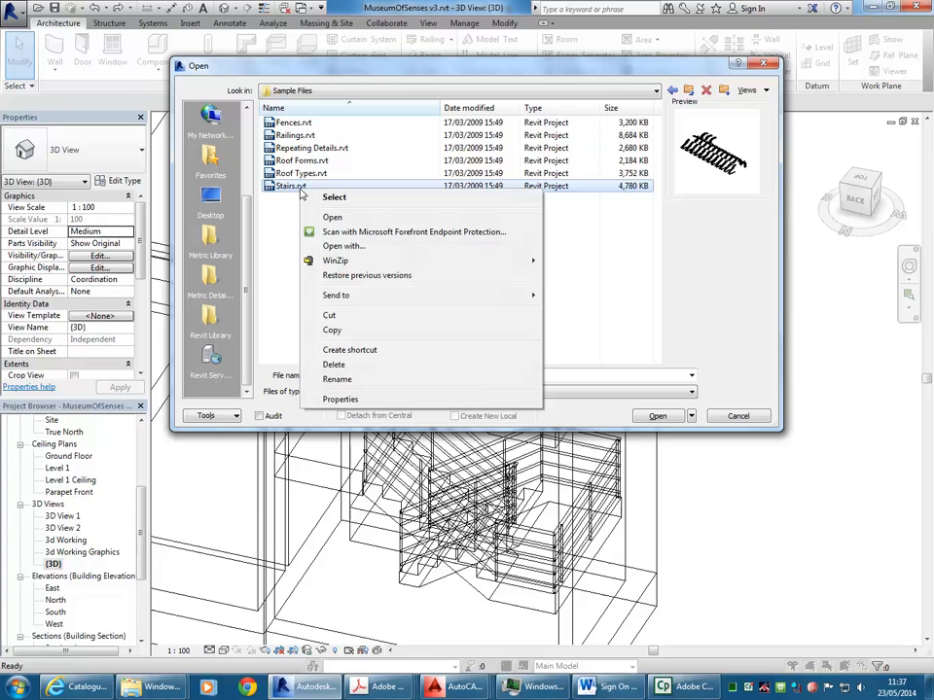
{"action": "left_click", "coordinate": [276, 246]}
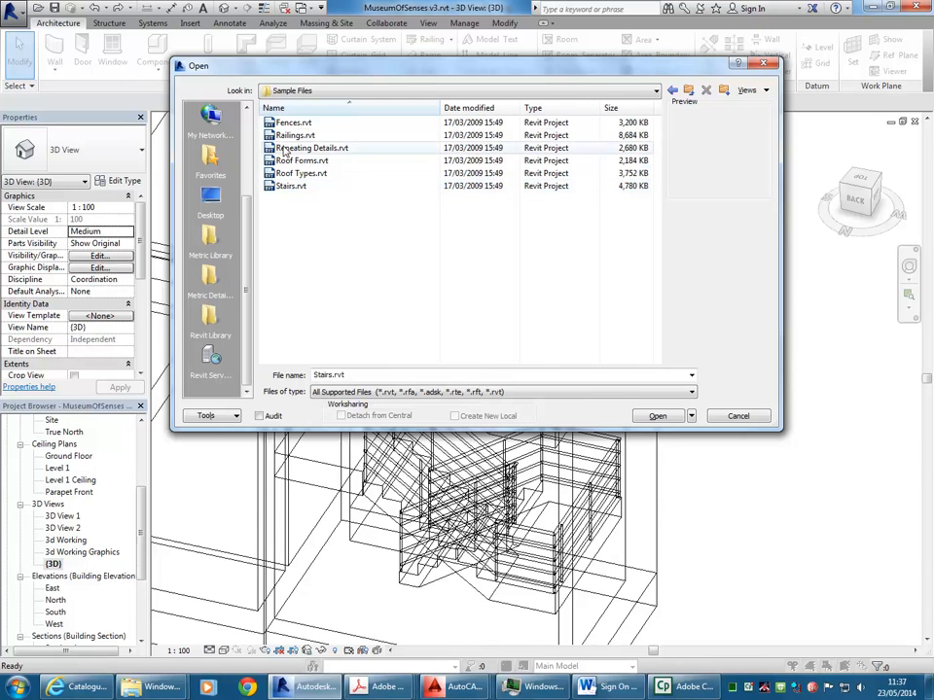
{"action": "left_click", "coordinate": [284, 136]}
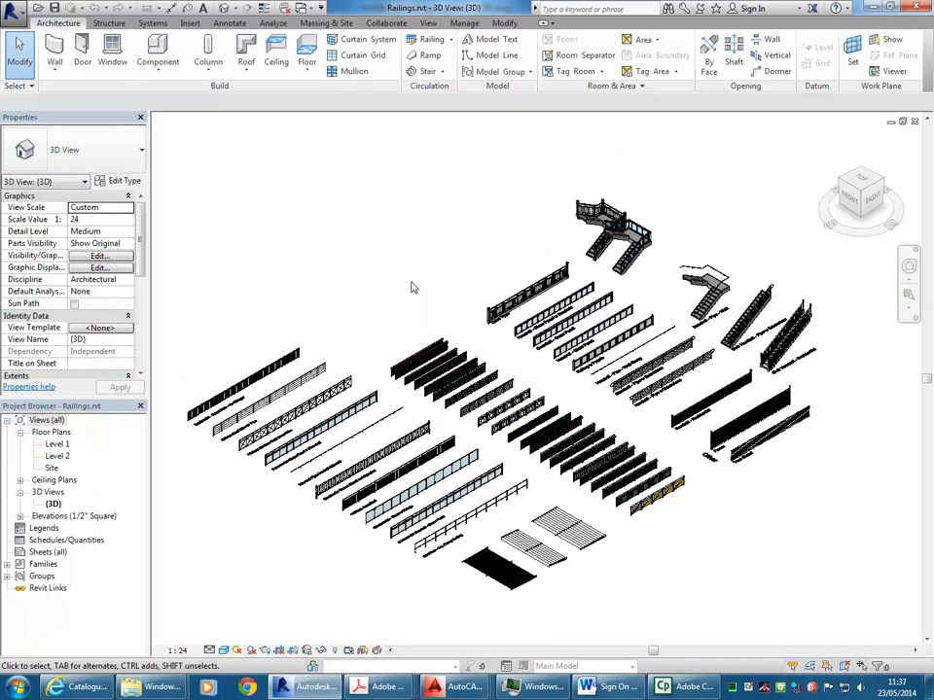
Copy the Handrail - Pipe - Wall-Ramp railing from the sample model to the clipboard
{"action": "middle_click_drag", "start_coordinate": [669, 372], "coordinate": [608, 358]}
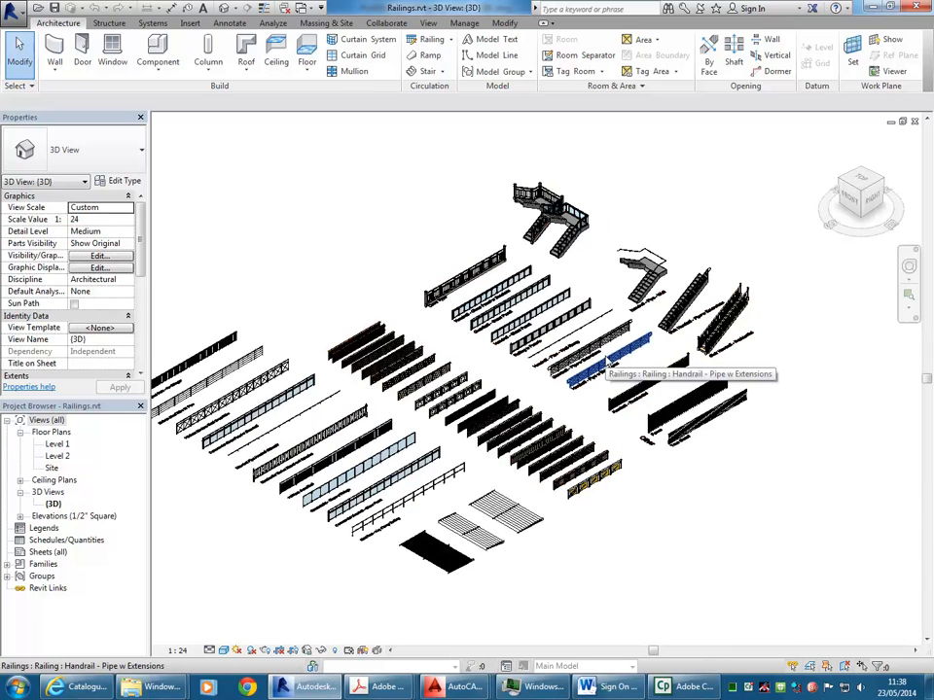
{"action": "scroll", "coordinate": [444, 383], "scroll_direction": "up", "scroll_amount": 5}
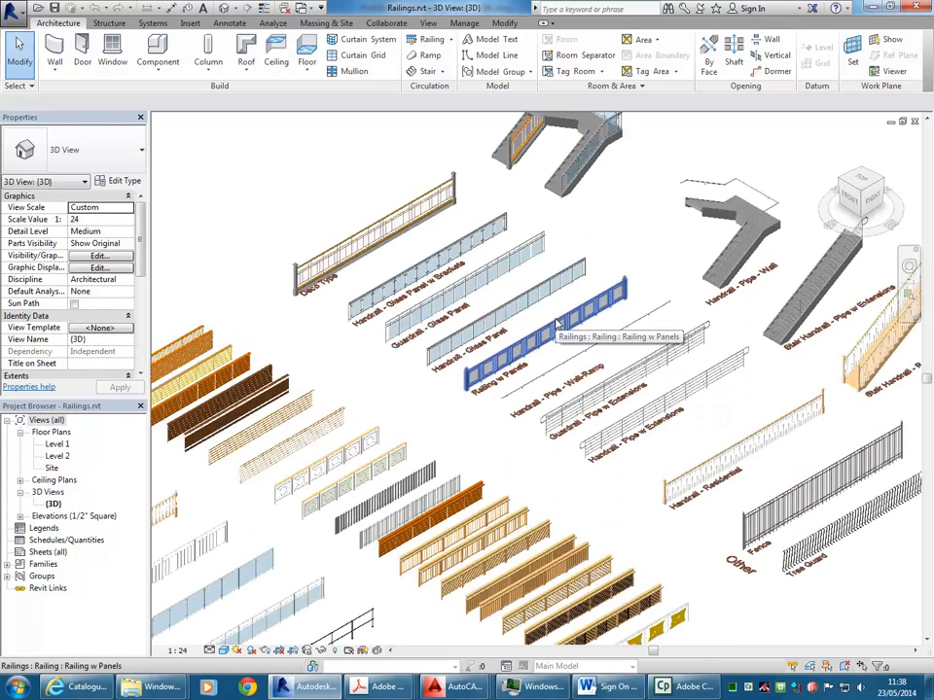
{"action": "scroll", "coordinate": [445, 383], "scroll_direction": "up", "scroll_amount": 5}
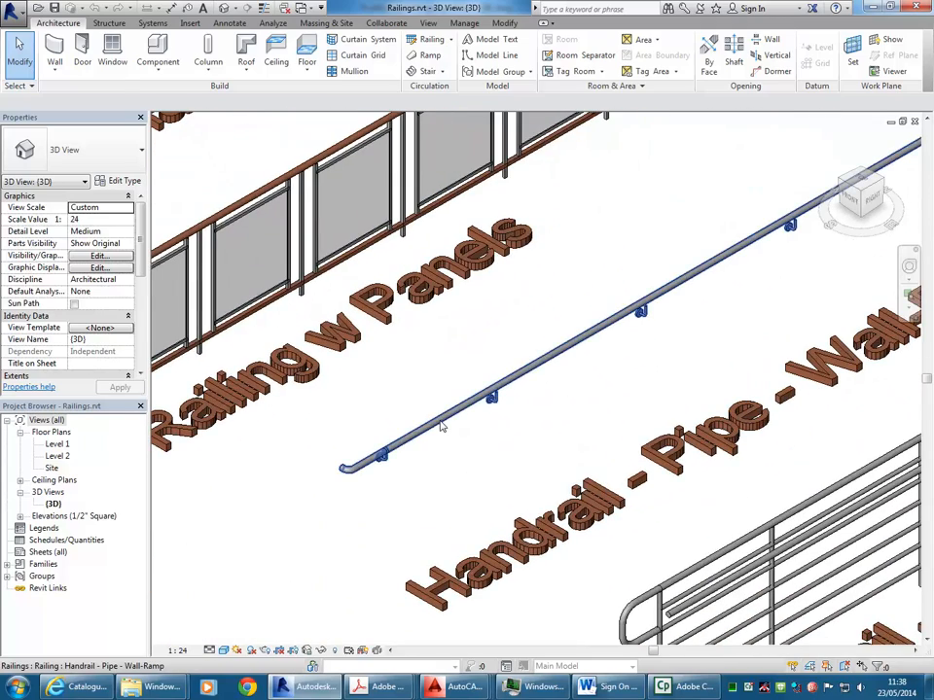
{"action": "left_click", "coordinate": [440, 426]}
{"action": "scroll", "coordinate": [506, 463], "scroll_direction": "up", "scroll_amount": 3}
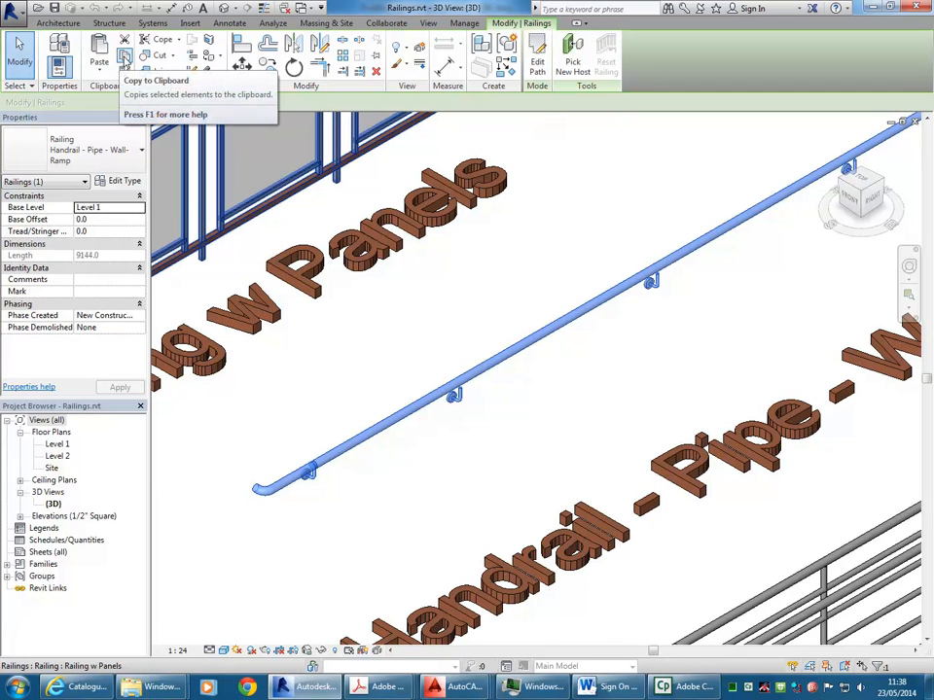
{"action": "left_click", "coordinate": [434, 330]}
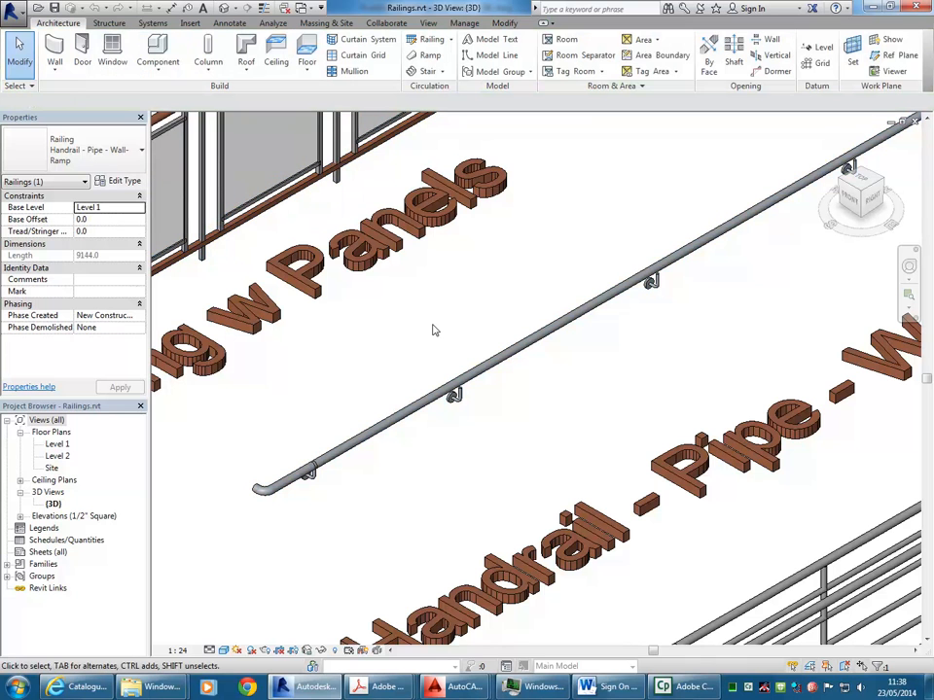
Bring the copied handrail type into MuseumOfSenses v3 by pasting it beside the building, accepting the duplicate types and deleting the pasted handrail
{"action": "key", "text": "ctrl+Tab"}
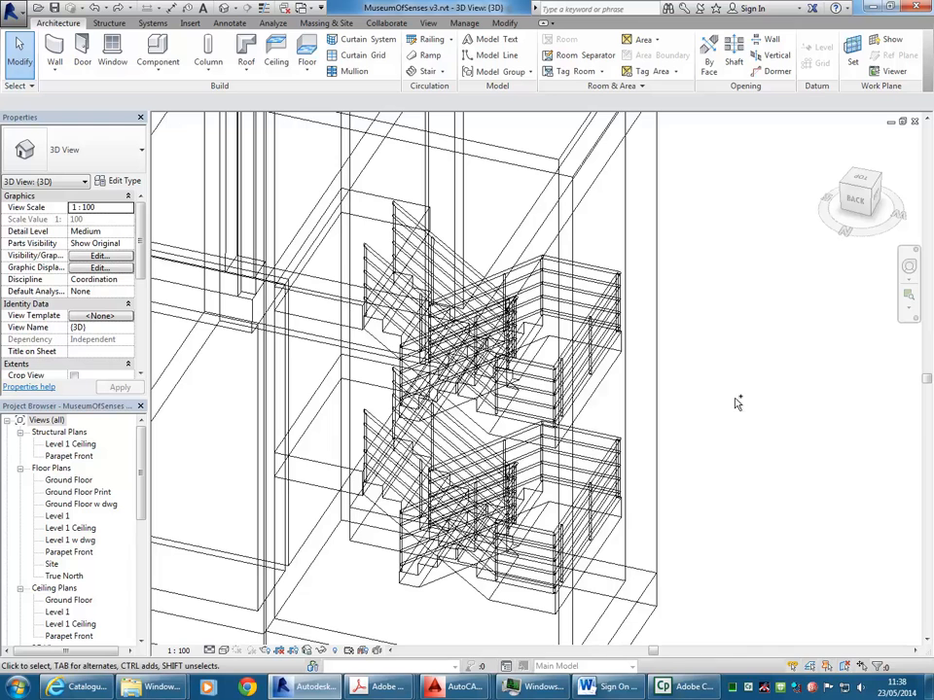
{"action": "key", "text": "ctrl+v"}
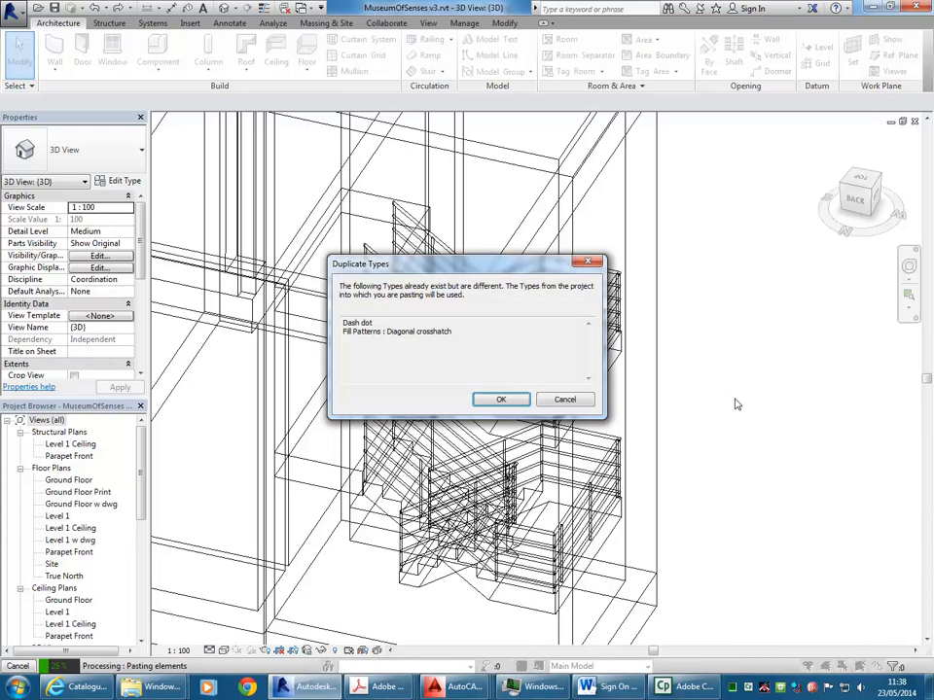
{"action": "left_click", "coordinate": [500, 399]}
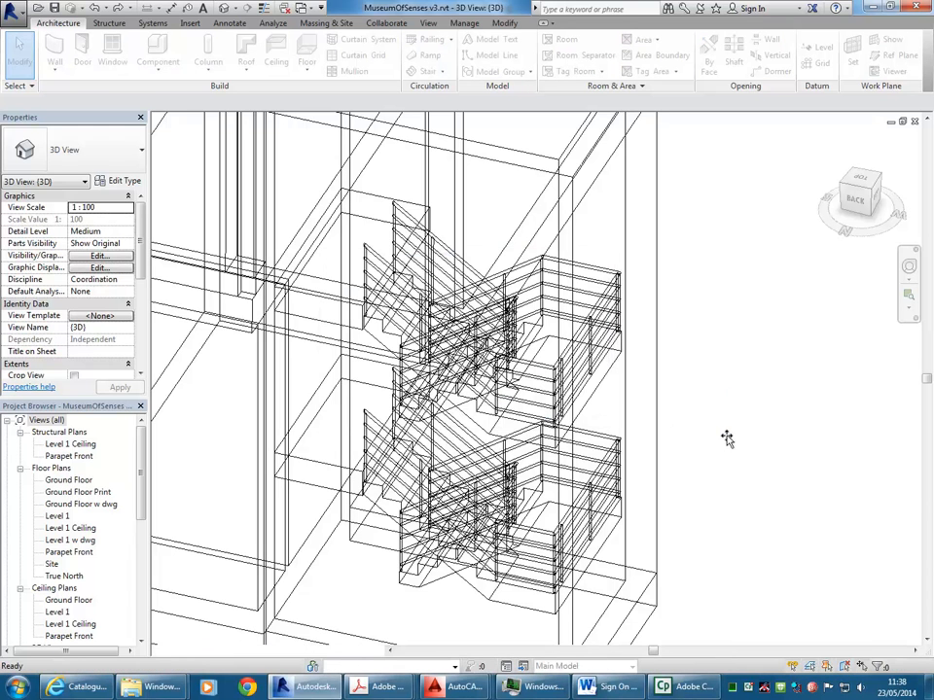
{"action": "left_click", "coordinate": [764, 362]}
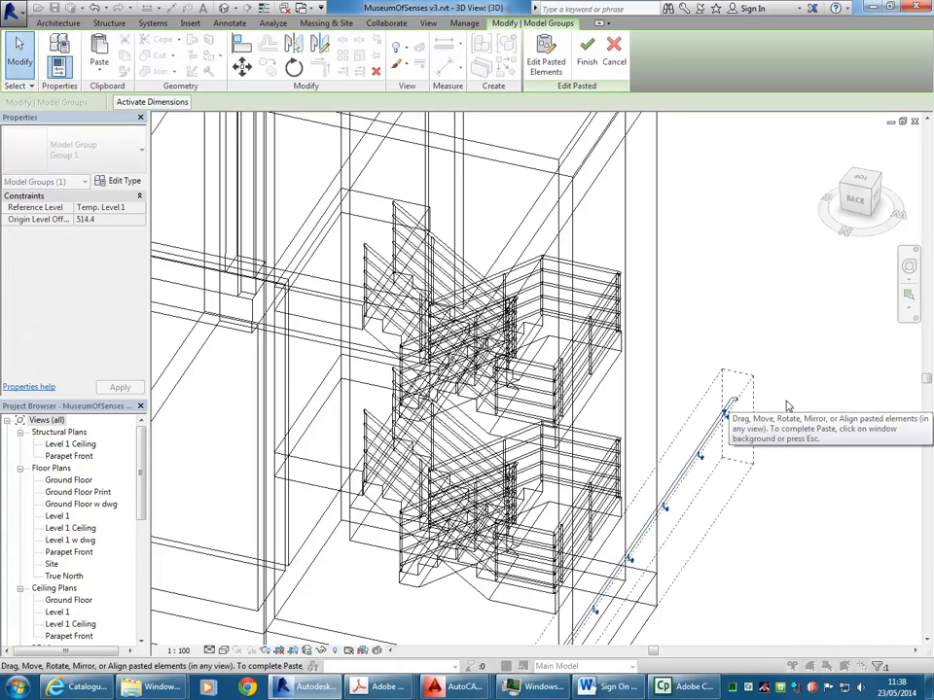
{"action": "left_click", "coordinate": [377, 73]}
Change the fire stair's outer railing to the Handrail - Pipe - Wall-Ramp type
{"action": "left_click", "coordinate": [598, 292]}
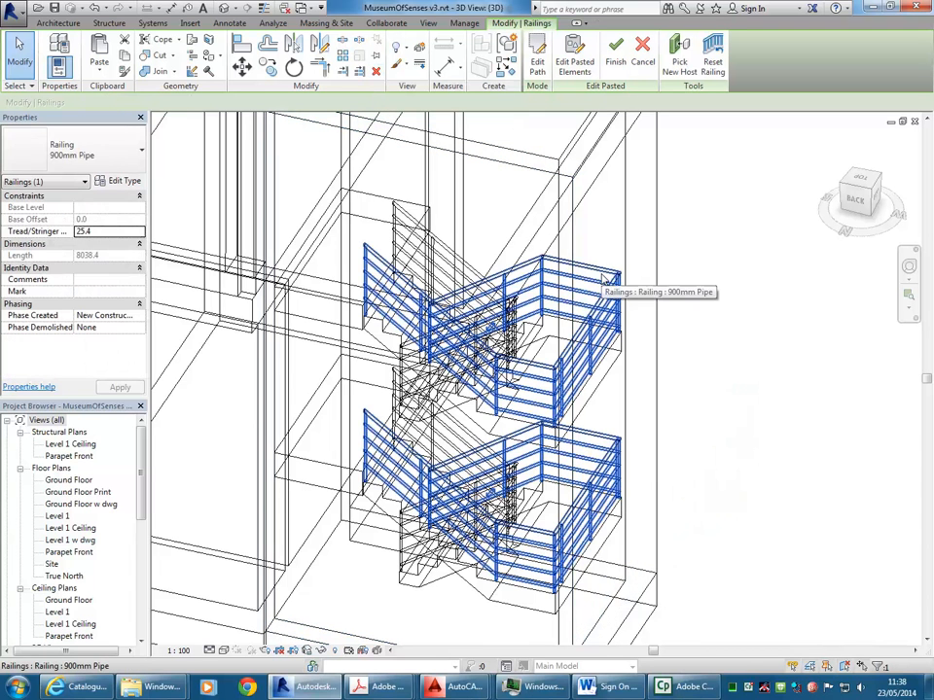
{"action": "left_click", "coordinate": [100, 157]}
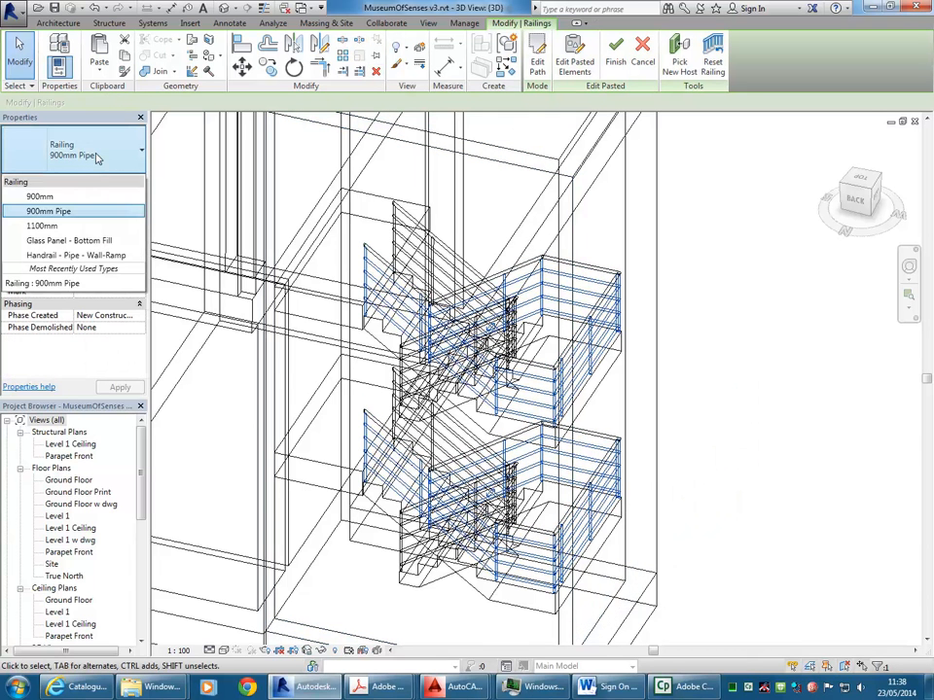
{"action": "left_click", "coordinate": [92, 255]}
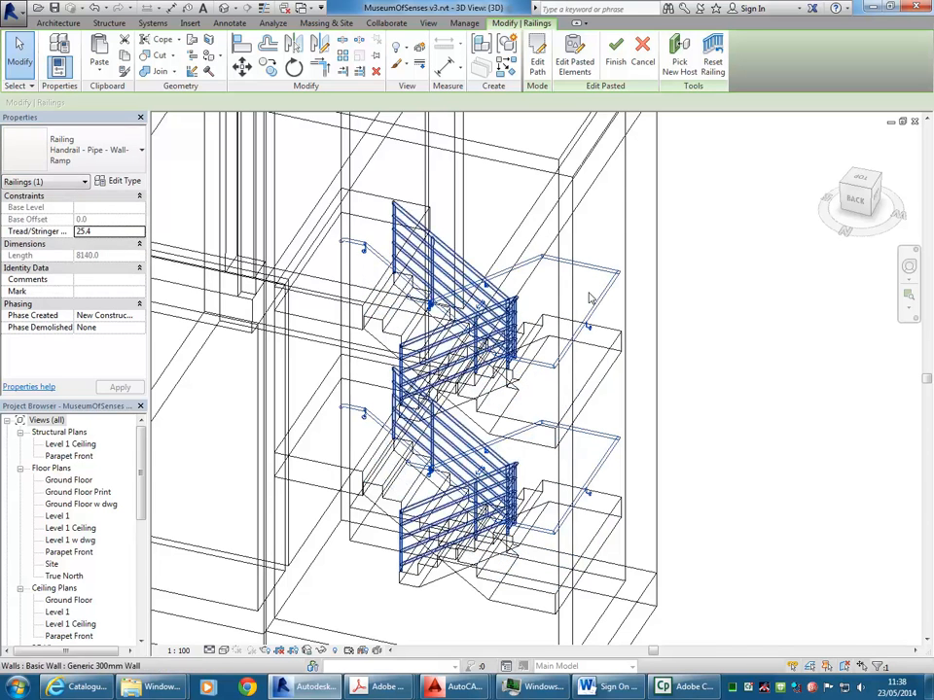
{"action": "left_click", "coordinate": [694, 321]}
{"action": "scroll", "coordinate": [710, 320], "scroll_direction": "down", "scroll_amount": 2}
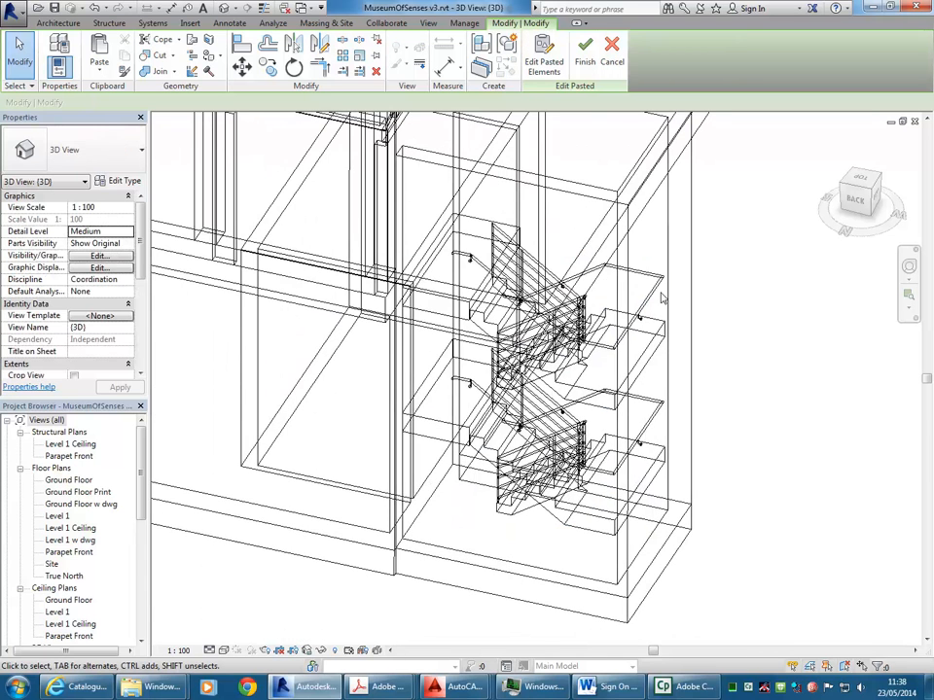
In the Level 1 floor plan, start a sketched 1100mm railing path with an about 1140 mm segment running from the column face to the floor edge
{"action": "double_click", "coordinate": [60, 516]}
{"action": "scroll", "coordinate": [437, 389], "scroll_direction": "down", "scroll_amount": 2}
{"action": "middle_click_drag", "start_coordinate": [619, 420], "coordinate": [304, 196]}
{"action": "middle_click_drag", "start_coordinate": [390, 410], "coordinate": [503, 399]}
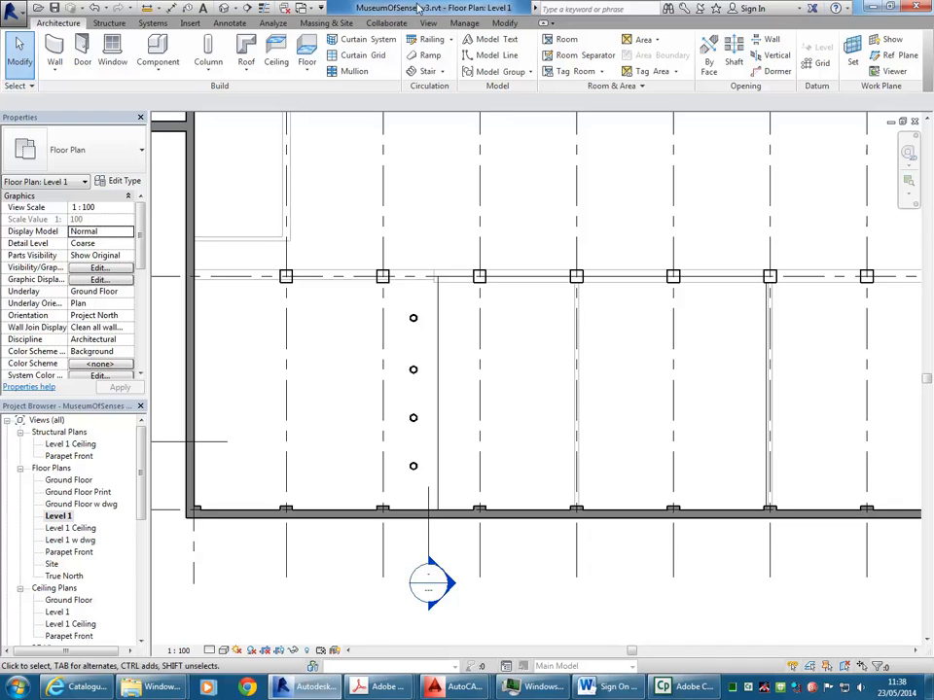
{"action": "left_click", "coordinate": [449, 39]}
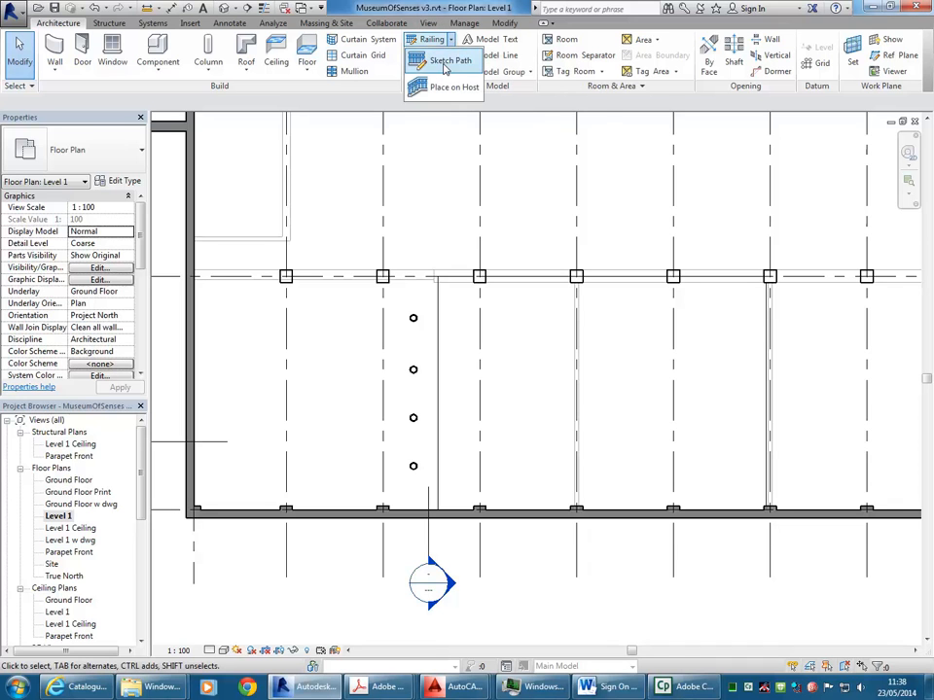
{"action": "left_click", "coordinate": [444, 66]}
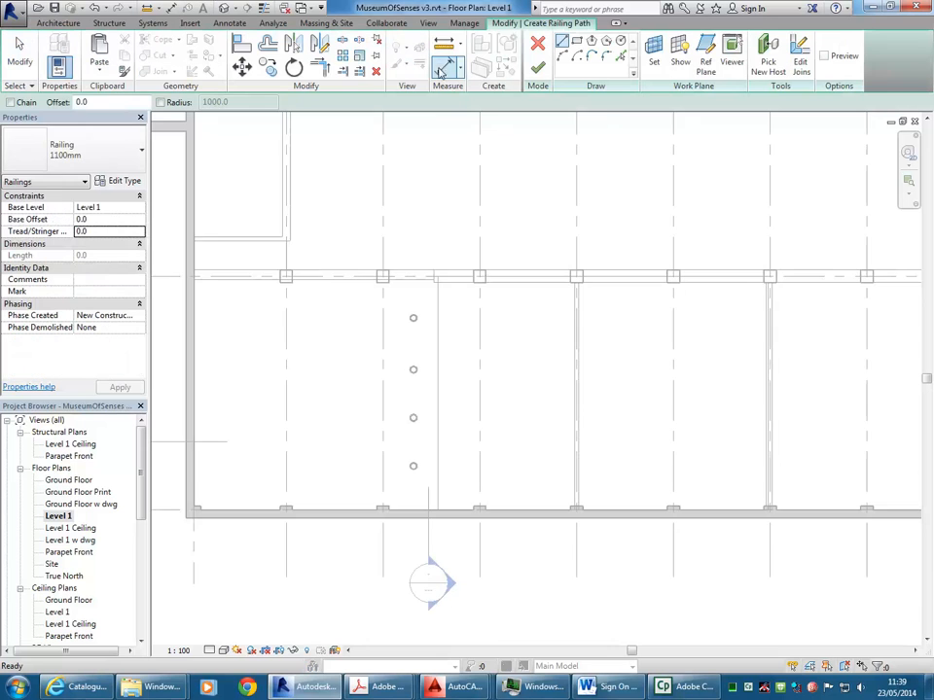
{"action": "scroll", "coordinate": [458, 267], "scroll_direction": "up", "scroll_amount": 5}
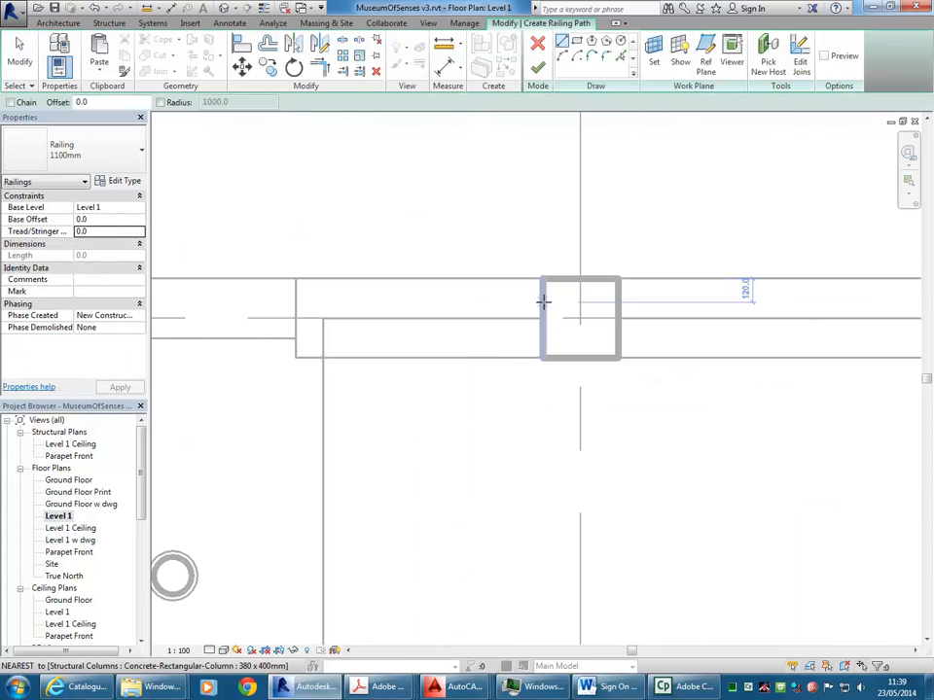
{"action": "left_click", "coordinate": [543, 302]}
{"action": "left_click", "coordinate": [314, 302]}
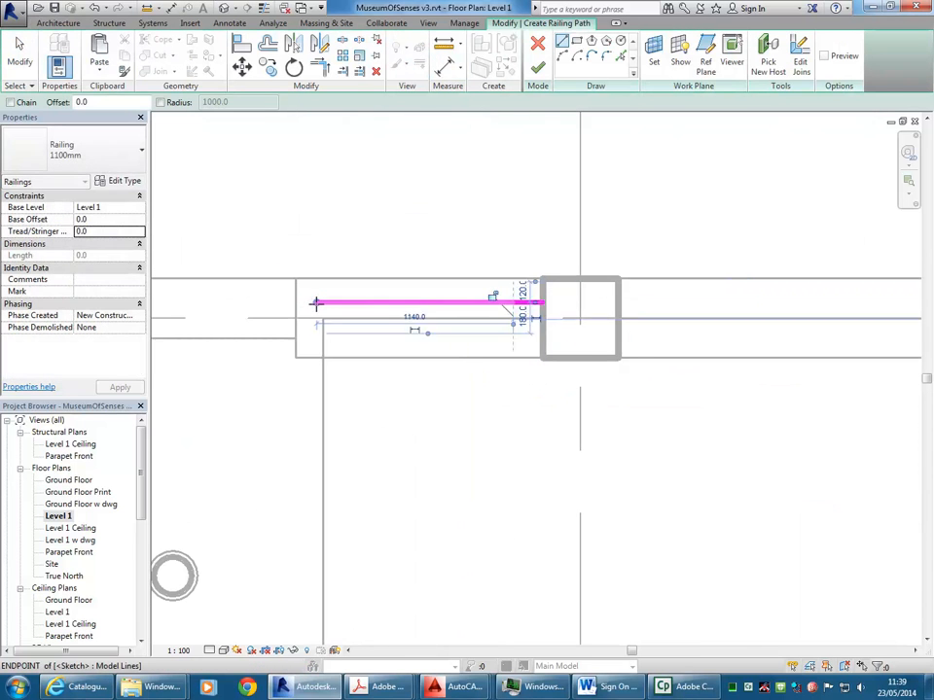
Continue the railing path about 7338 mm along the floor edge to the inner face of the exterior wall, and finish the railing
{"action": "scroll", "coordinate": [314, 303], "scroll_direction": "down", "scroll_amount": 3}
{"action": "scroll", "coordinate": [327, 219], "scroll_direction": "up", "scroll_amount": 3}
{"action": "scroll", "coordinate": [335, 229], "scroll_direction": "down", "scroll_amount": 3}
{"action": "middle_click_drag", "start_coordinate": [342, 301], "coordinate": [346, 102]}
{"action": "middle_click_drag", "start_coordinate": [338, 593], "coordinate": [335, 431]}
{"action": "scroll", "coordinate": [337, 436], "scroll_direction": "up", "scroll_amount": 4}
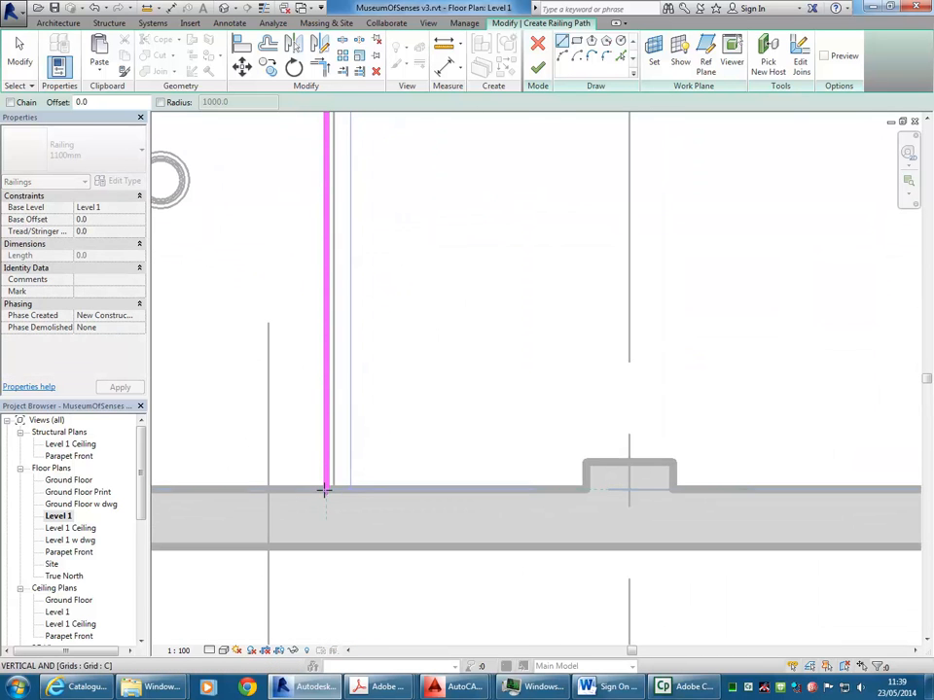
{"action": "left_click", "coordinate": [325, 491]}
{"action": "scroll", "coordinate": [429, 302], "scroll_direction": "down", "scroll_amount": 5}
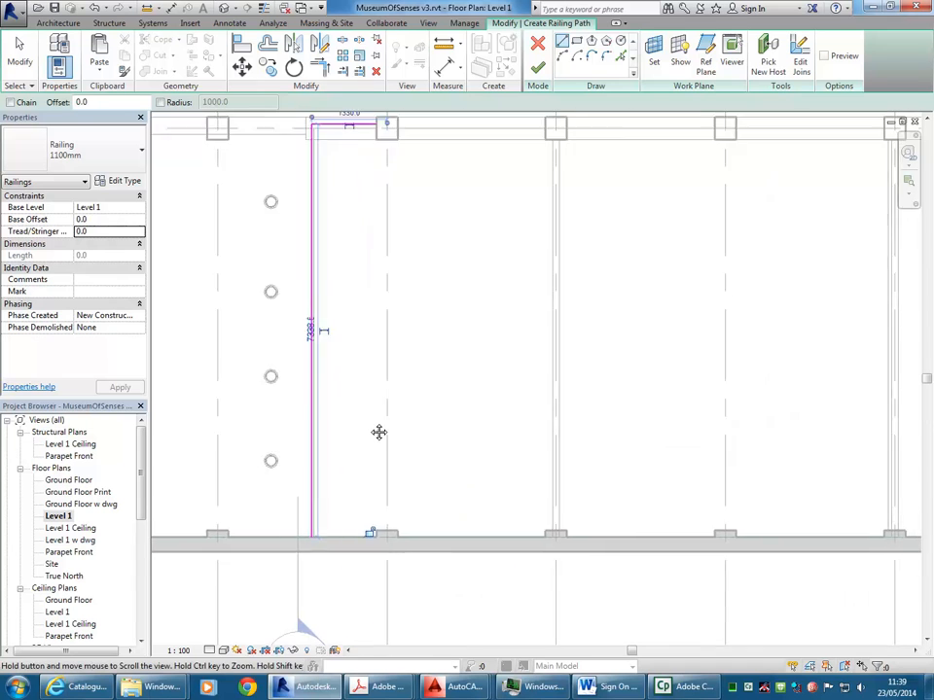
{"action": "scroll", "coordinate": [365, 583], "scroll_direction": "down", "scroll_amount": 1}
{"action": "left_click", "coordinate": [536, 67]}
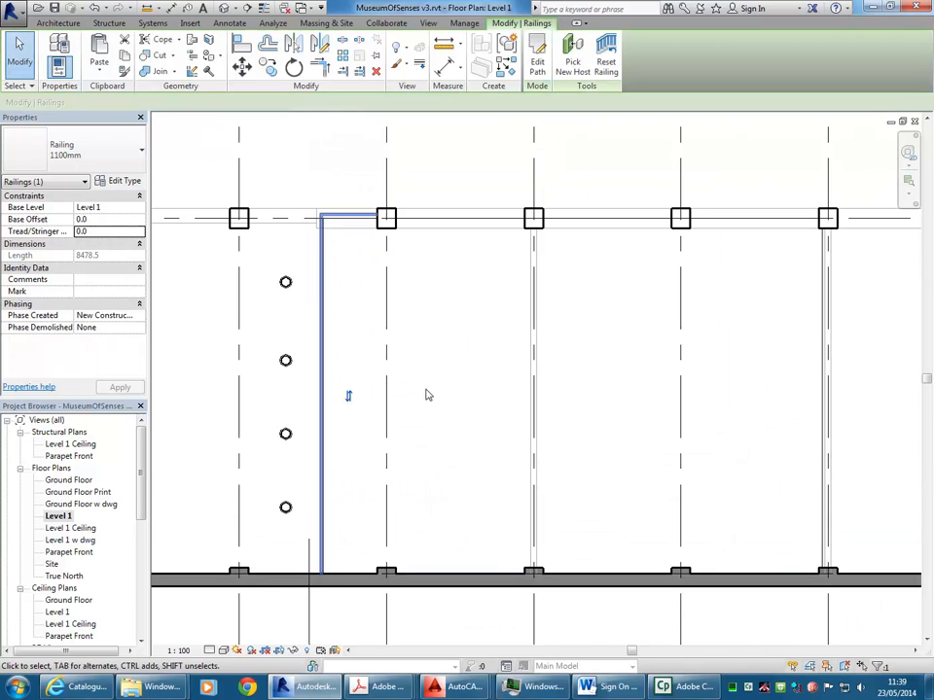
{"action": "key", "text": "Escape"}
{"action": "scroll", "coordinate": [88, 515], "scroll_direction": "down", "scroll_amount": 4}
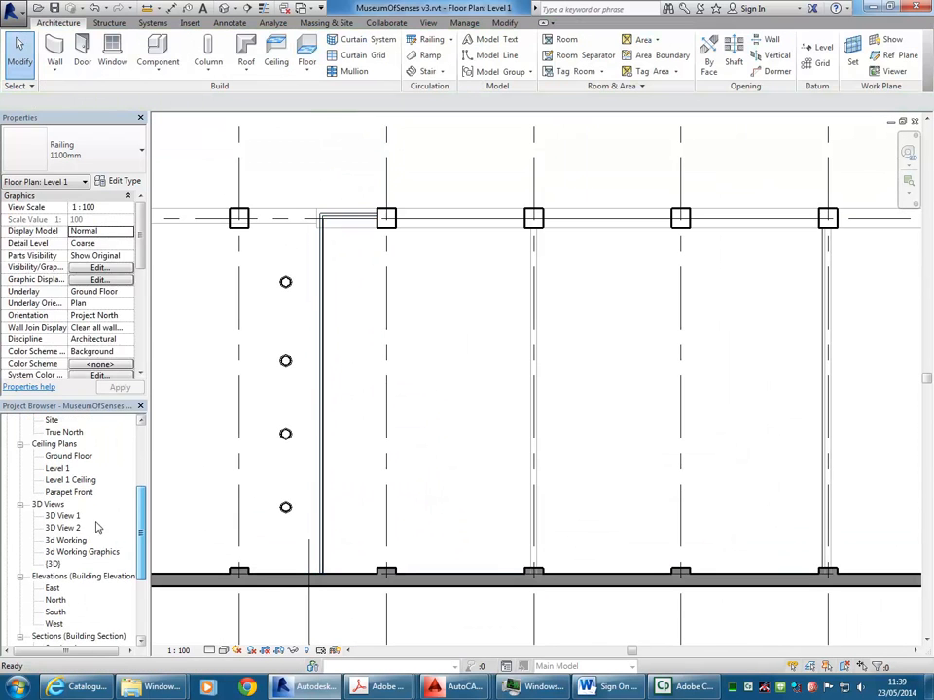
In the 3D View 2 perspective, change the new Level 1 edge railing to the 900mm Pipe type
{"action": "double_click", "coordinate": [63, 528]}
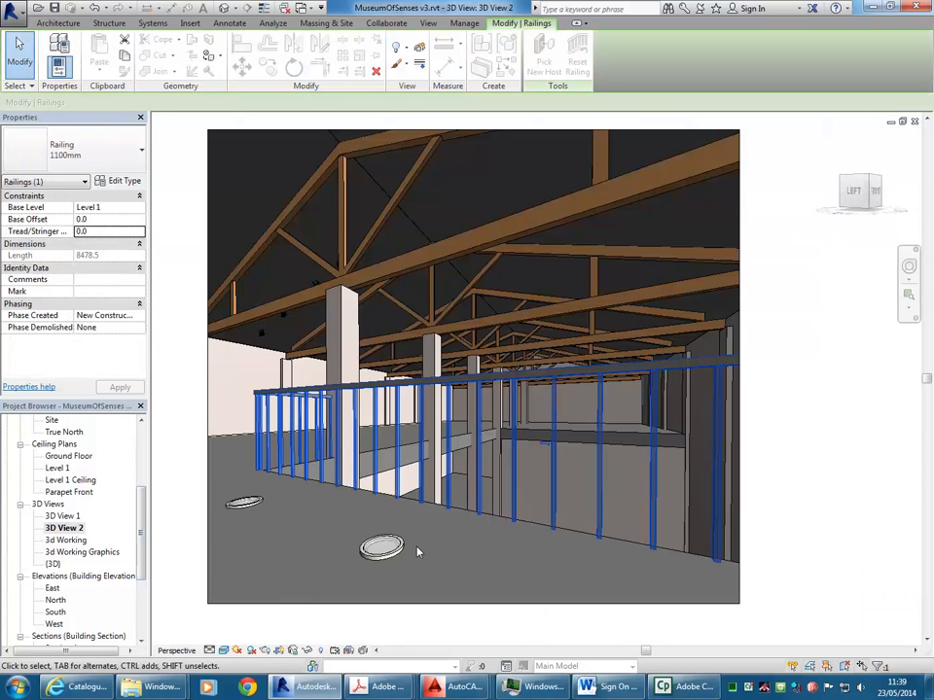
{"action": "left_click", "coordinate": [94, 145]}
{"action": "left_click", "coordinate": [49, 211]}
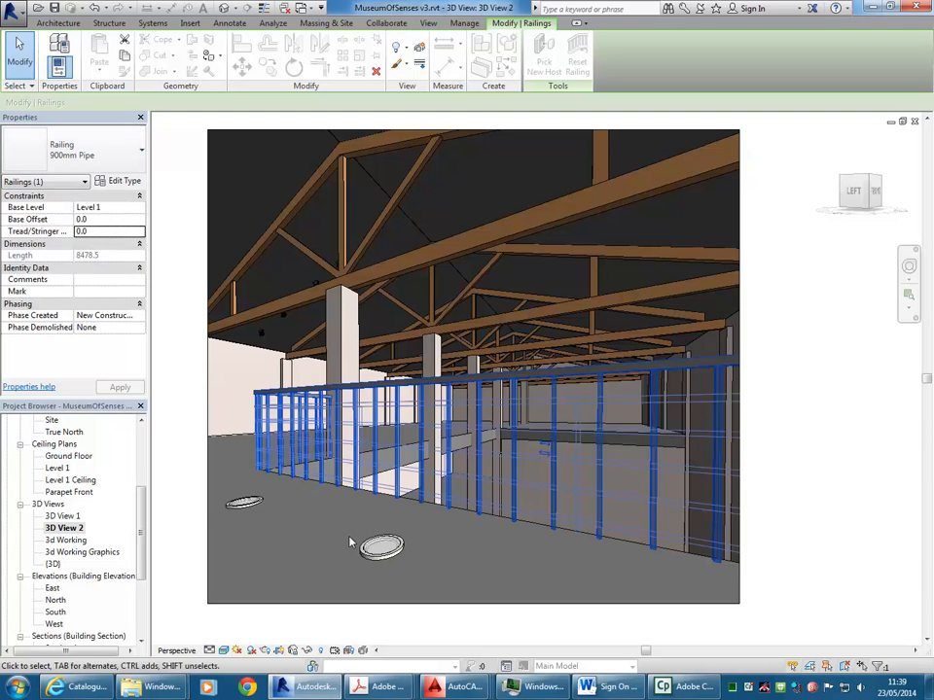
{"action": "key", "text": "Escape"}
{"action": "left_click", "coordinate": [260, 413]}
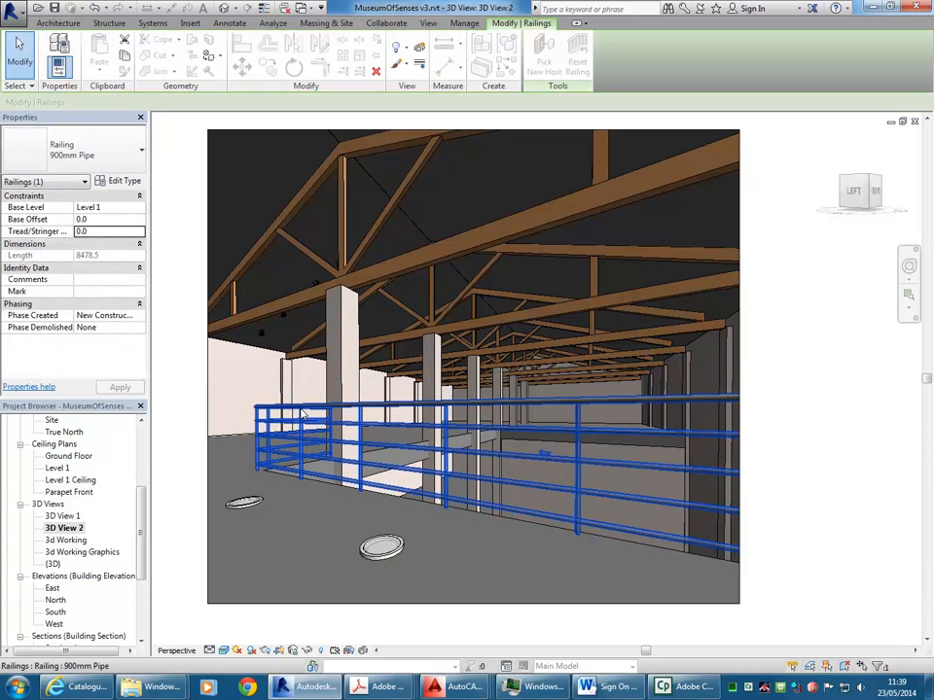
{"action": "left_click", "coordinate": [95, 170]}
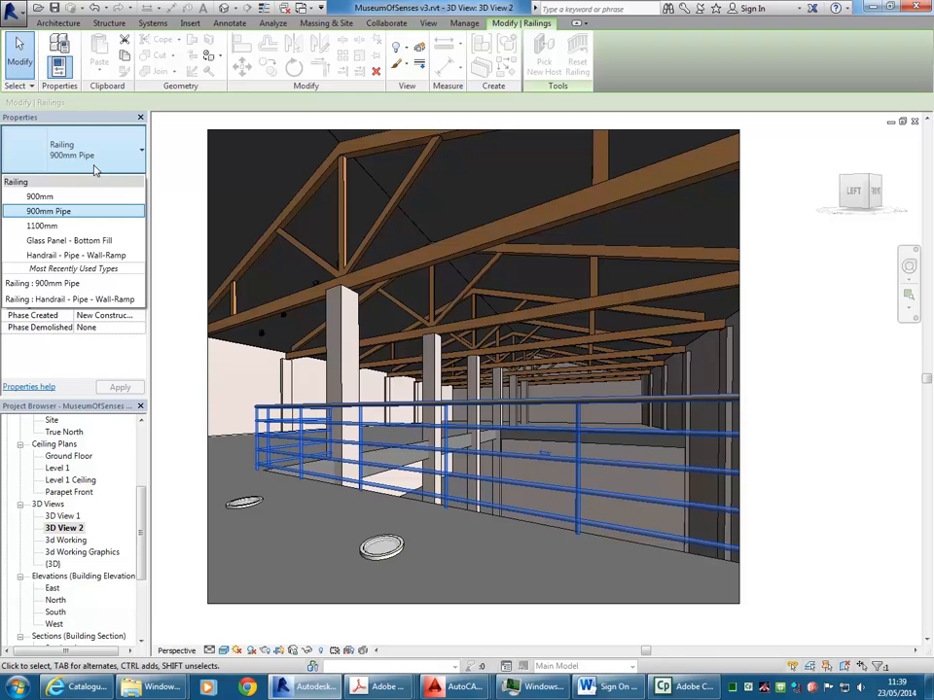
{"action": "left_click", "coordinate": [317, 515]}
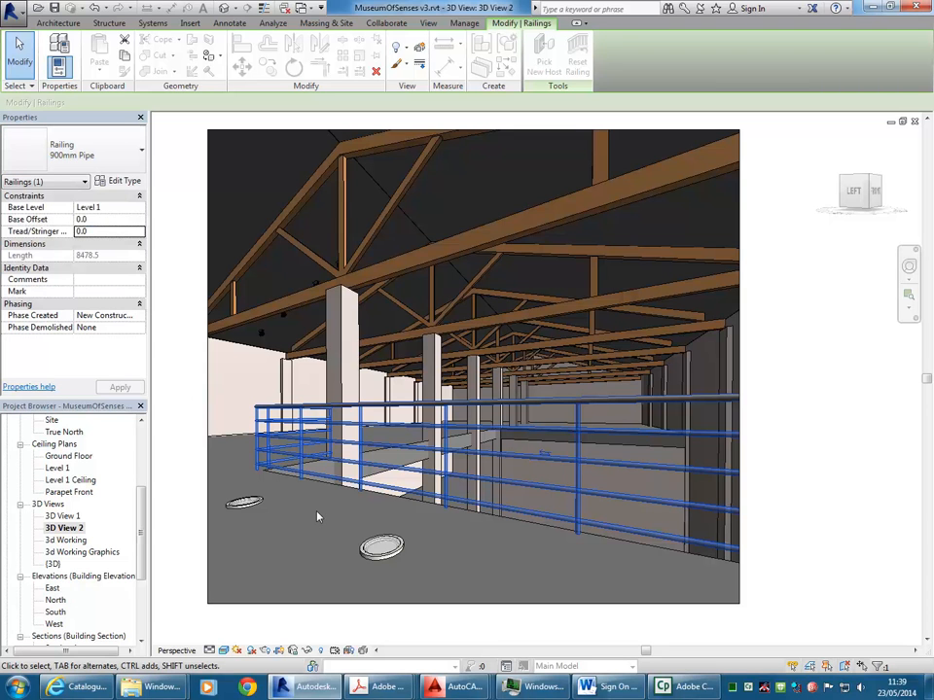
{"action": "key", "text": "Escape"}
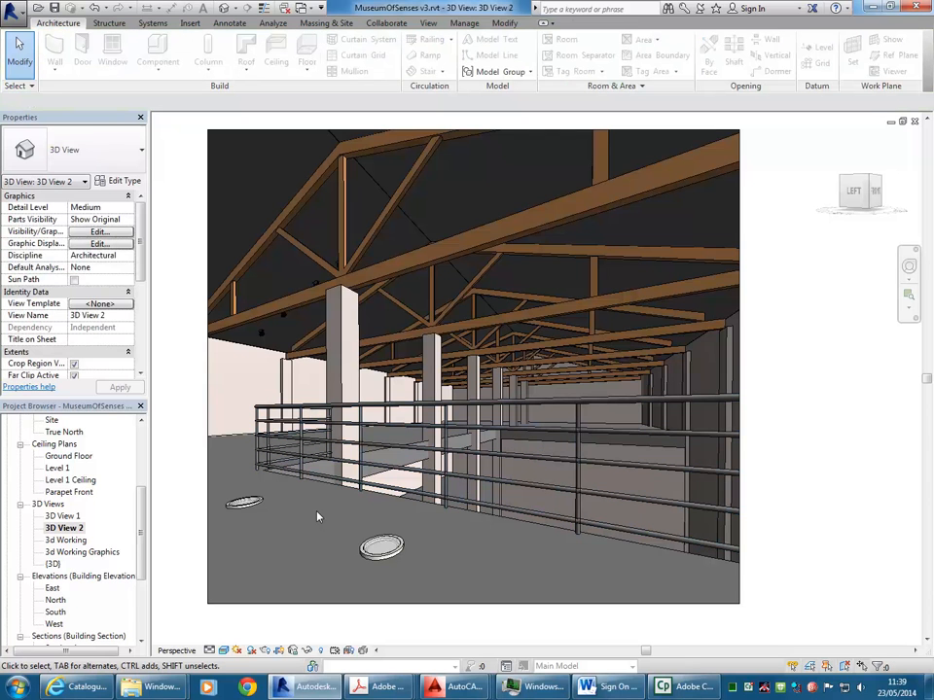